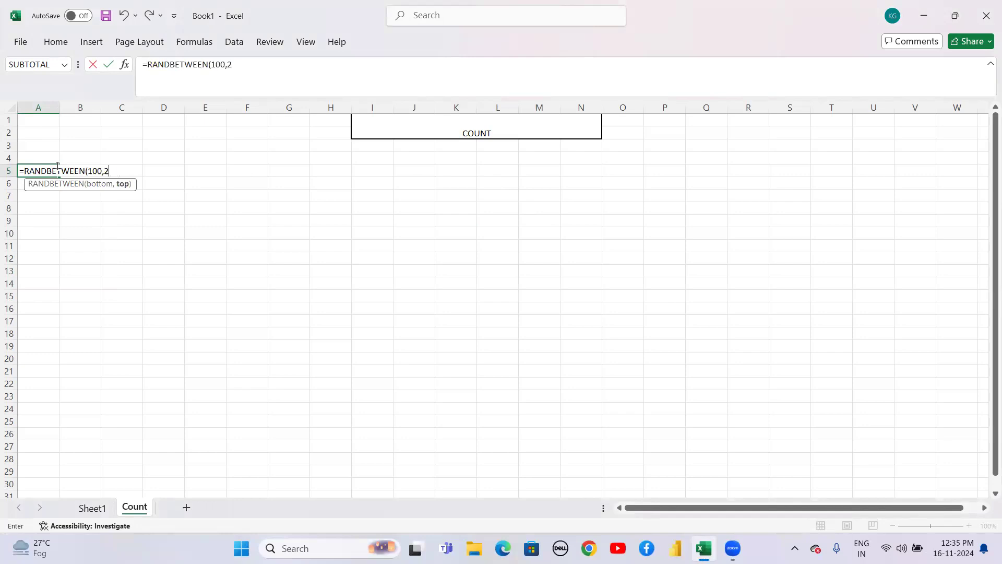
Complete the formula =RANDBETWEEN(100,200) in cell A5 and fill it across the range A5:E14.
{"action": "type", "text": ")"}
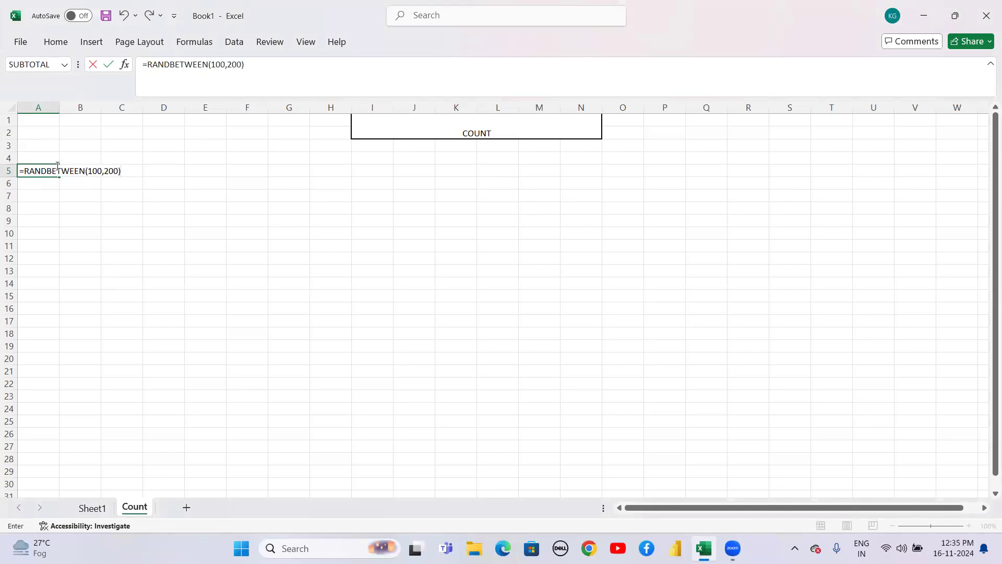
{"action": "key", "text": "Return"}
{"action": "left_click_drag", "start_coordinate": [55, 169], "coordinate": [60, 169]}
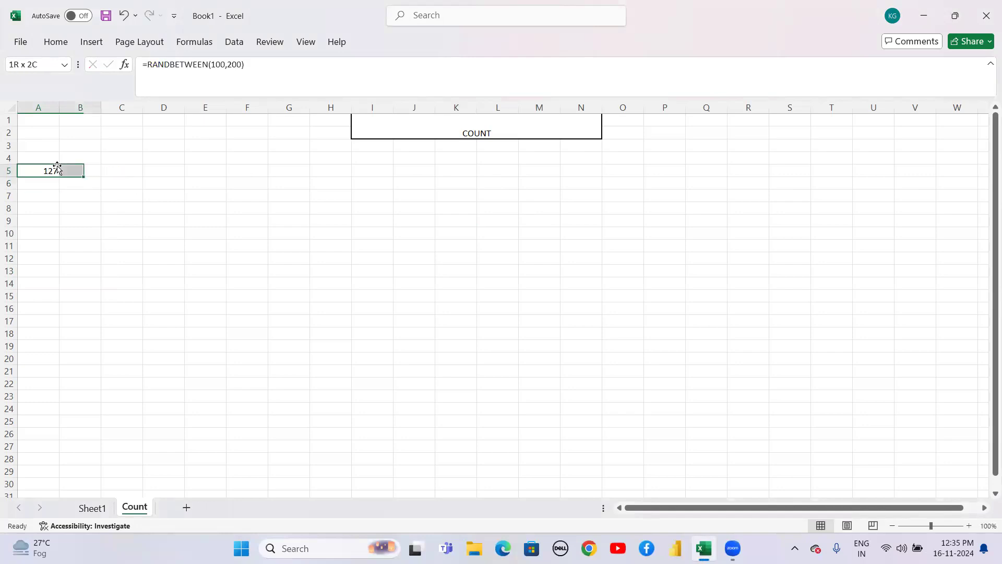
{"action": "key", "text": "shift+Right"}
{"action": "key", "text": "shift+Right"}
{"action": "key", "text": "shift+Right"}
{"action": "key", "text": "shift+Down"}
{"action": "key", "text": "shift+Down"}
{"action": "key", "text": "shift+Down"}
{"action": "key", "text": "shift+Down"}
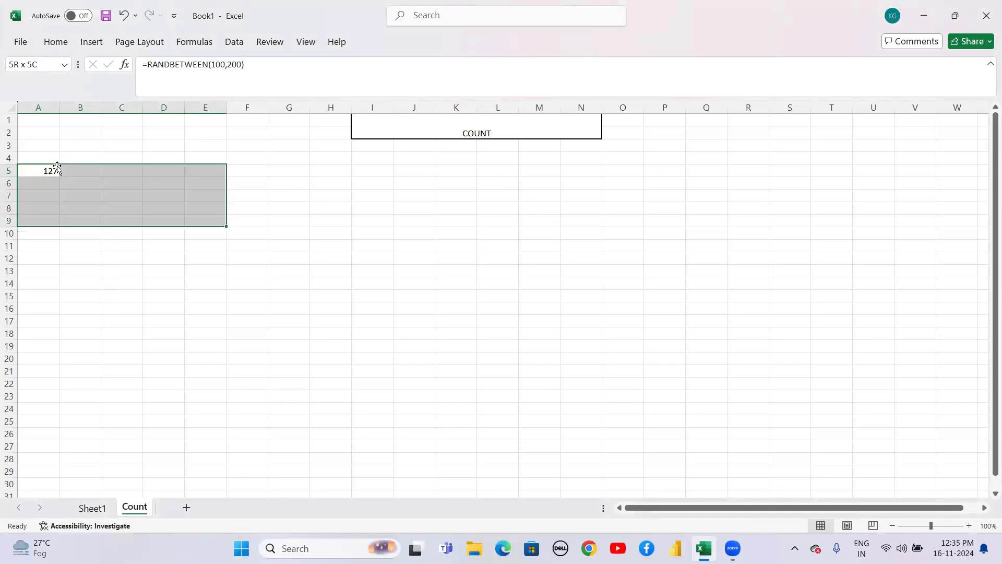
{"action": "key", "text": "shift+Down"}
{"action": "key", "text": "shift+Down"}
{"action": "key", "text": "shift+Down"}
{"action": "key", "text": "shift+Down"}
{"action": "key", "text": "shift+Down"}
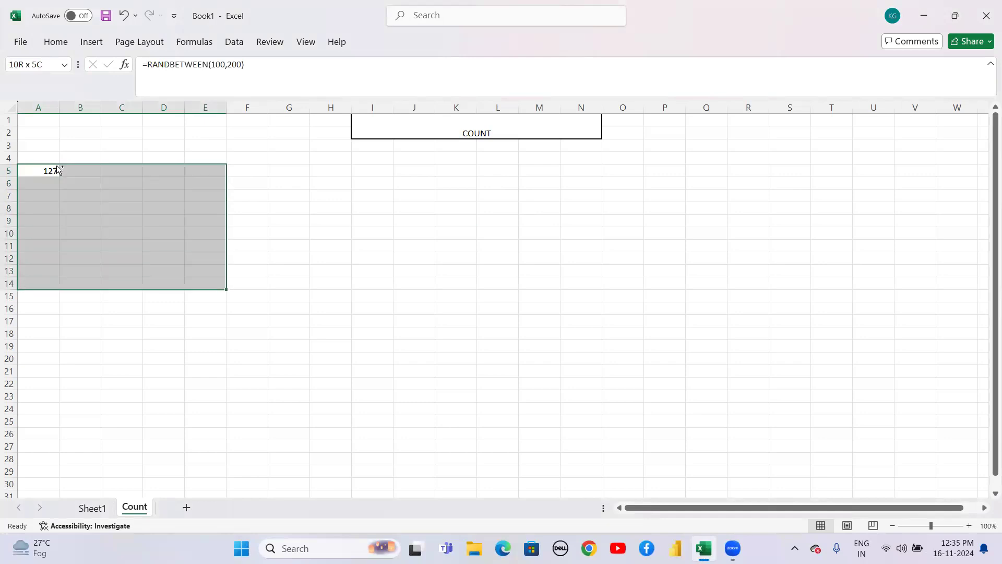
{"action": "key", "text": "ctrl+r"}
{"action": "key", "text": "ctrl+d"}
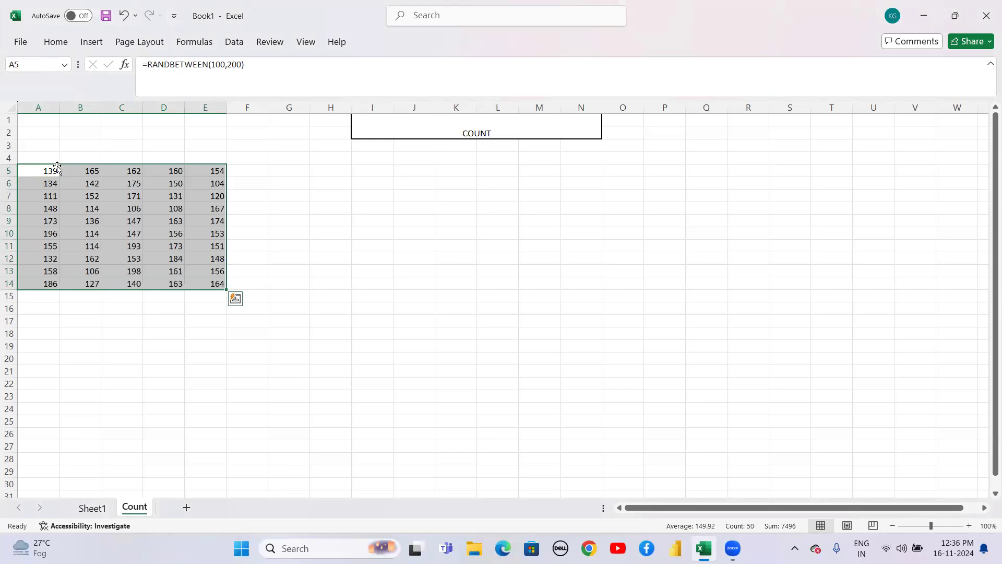
{"action": "key", "text": "Down"}
{"action": "key", "text": "Down"}
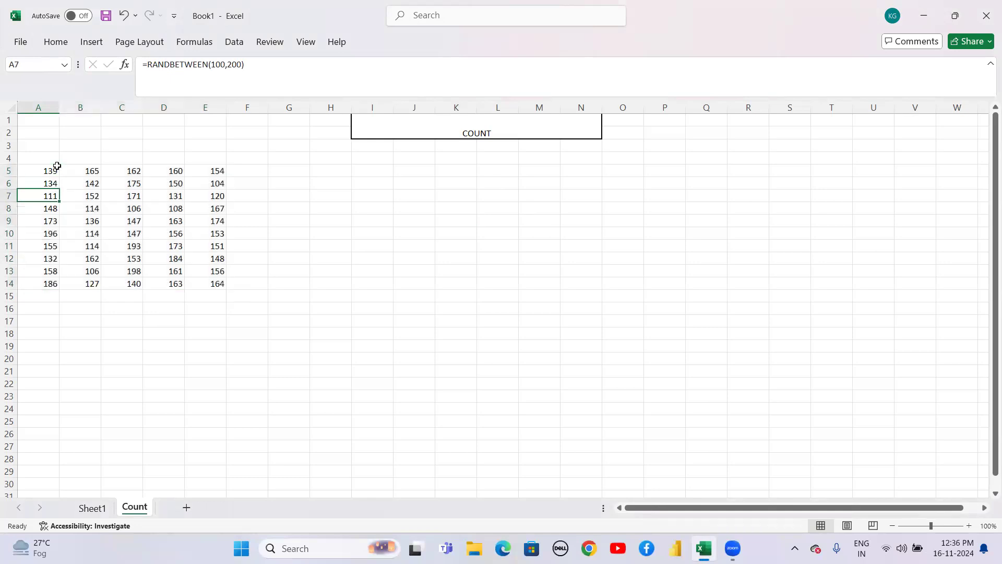
{"action": "key", "text": "Up"}
{"action": "key", "text": "Up"}
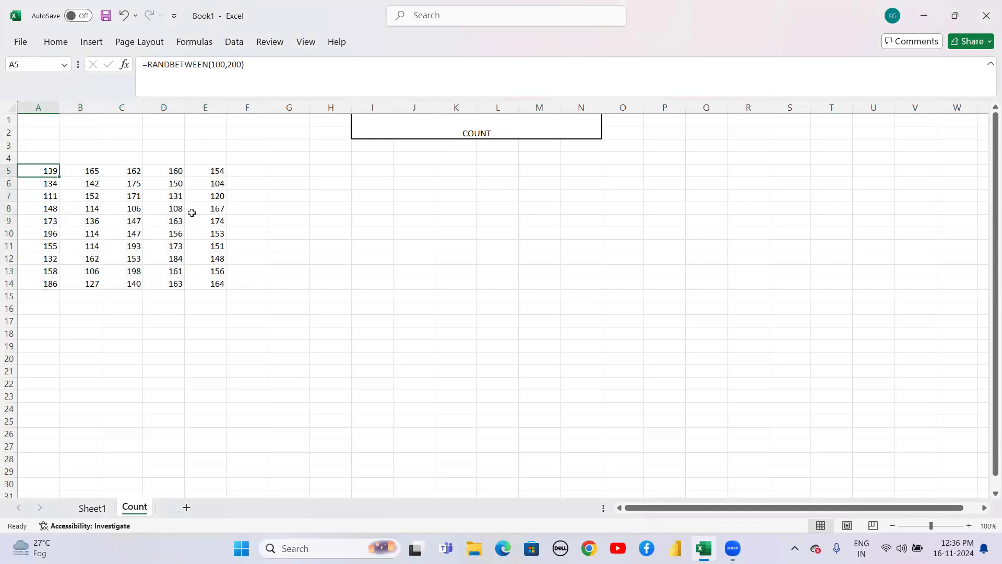
Enter the formula =COUNT(A5+B5+C5+D5+E5) in cell F5.
{"action": "left_click", "coordinate": [259, 171]}
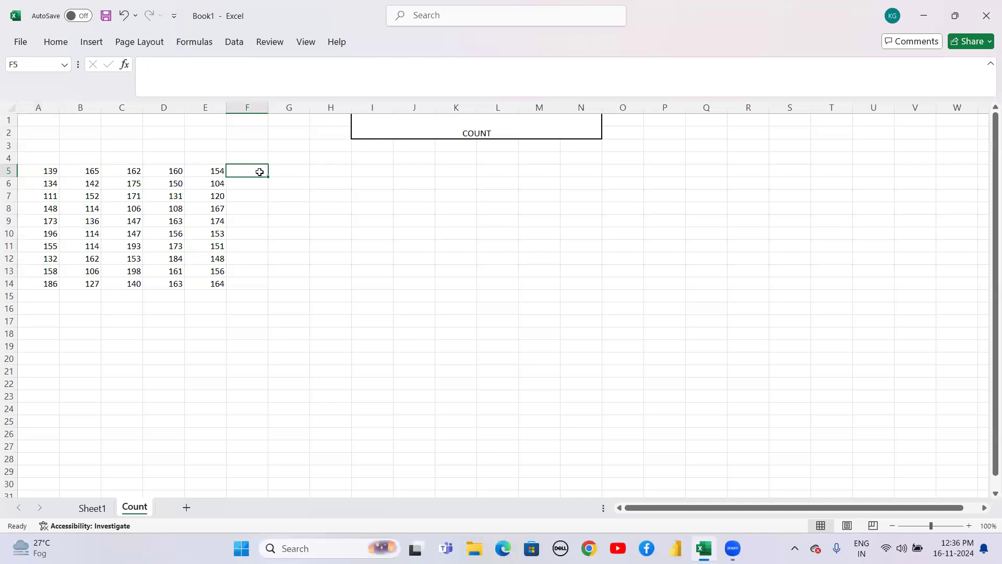
{"action": "type", "text": "=COUN"}
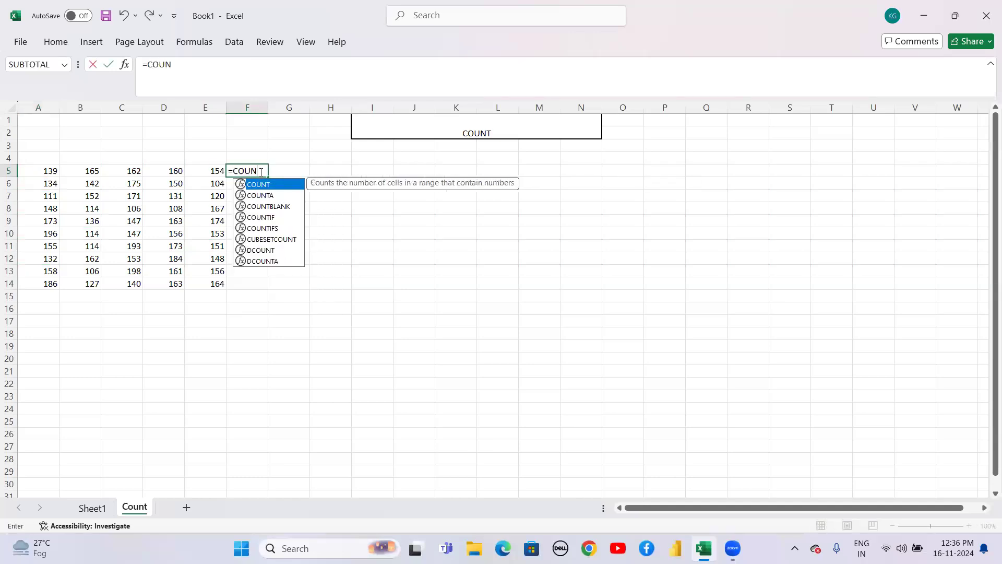
{"action": "key", "text": "Tab"}
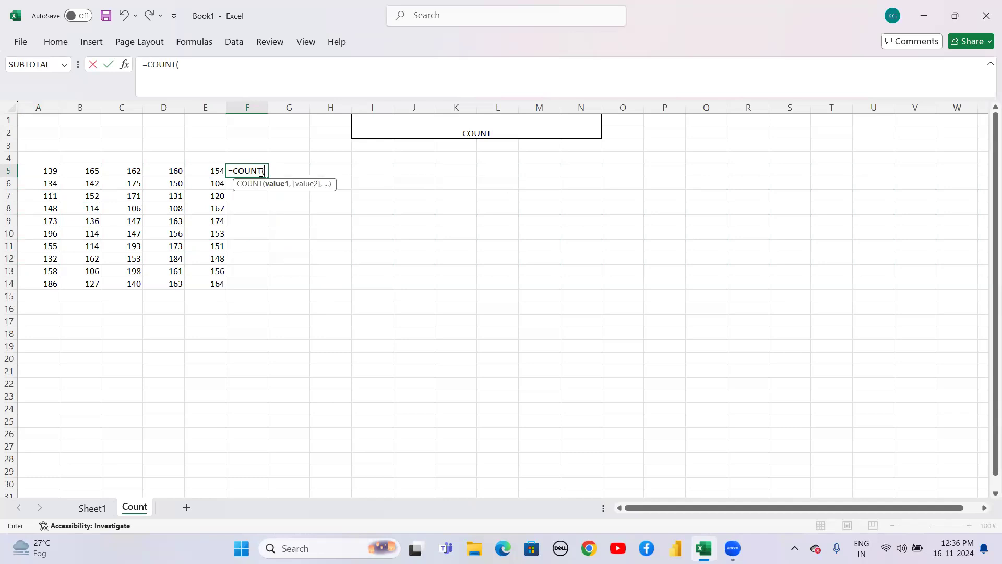
{"action": "key", "text": "Left"}
{"action": "key", "text": "Left"}
{"action": "key", "text": "Left"}
{"action": "key", "text": "Left"}
{"action": "key", "text": "Left"}
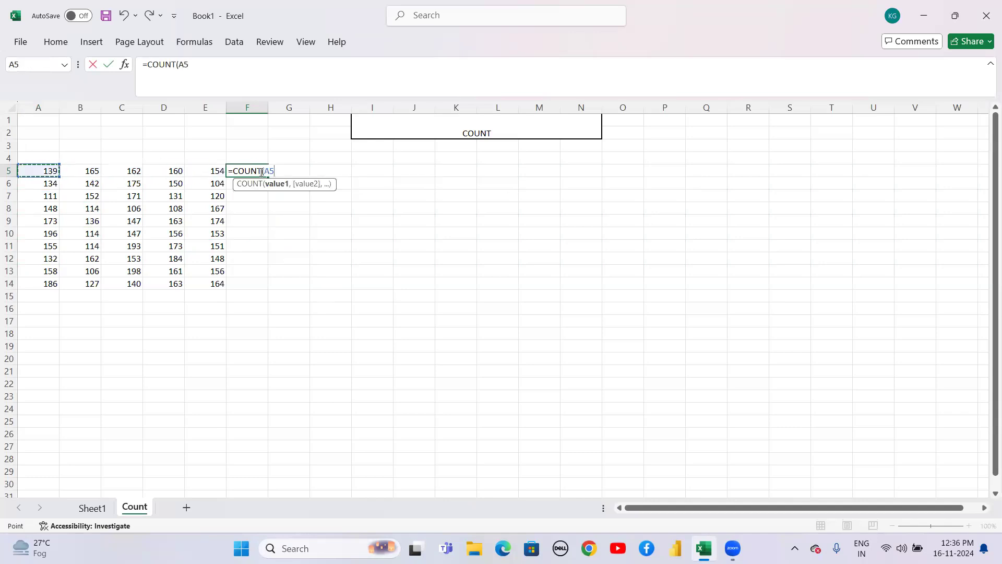
{"action": "type", "text": "+"}
{"action": "key", "text": "Left"}
{"action": "key", "text": "Left"}
{"action": "key", "text": "Left"}
{"action": "key", "text": "Left"}
{"action": "type", "text": "+"}
{"action": "key", "text": "Left"}
{"action": "key", "text": "Left"}
{"action": "key", "text": "Left"}
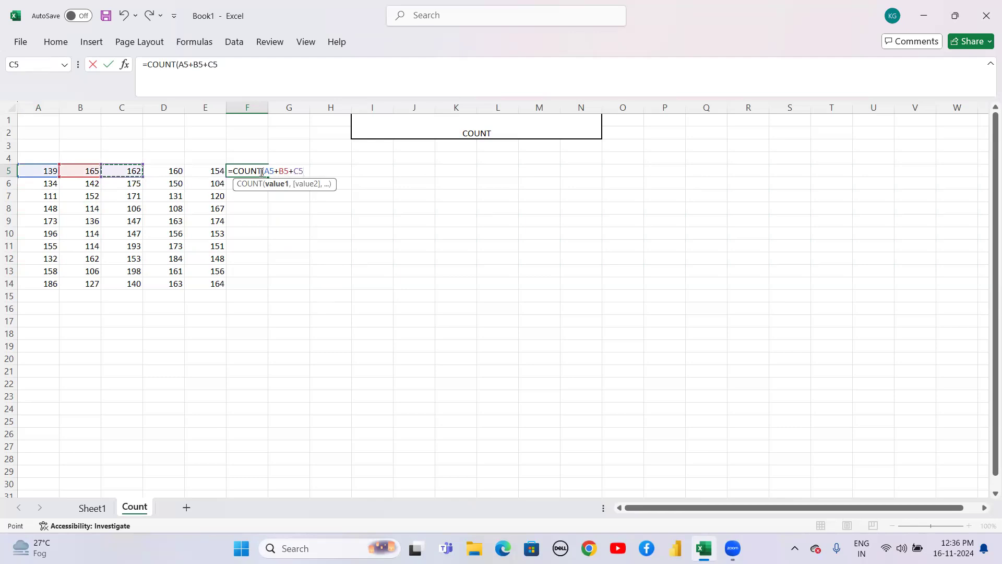
{"action": "type", "text": "+"}
{"action": "key", "text": "Left"}
{"action": "key", "text": "Left"}
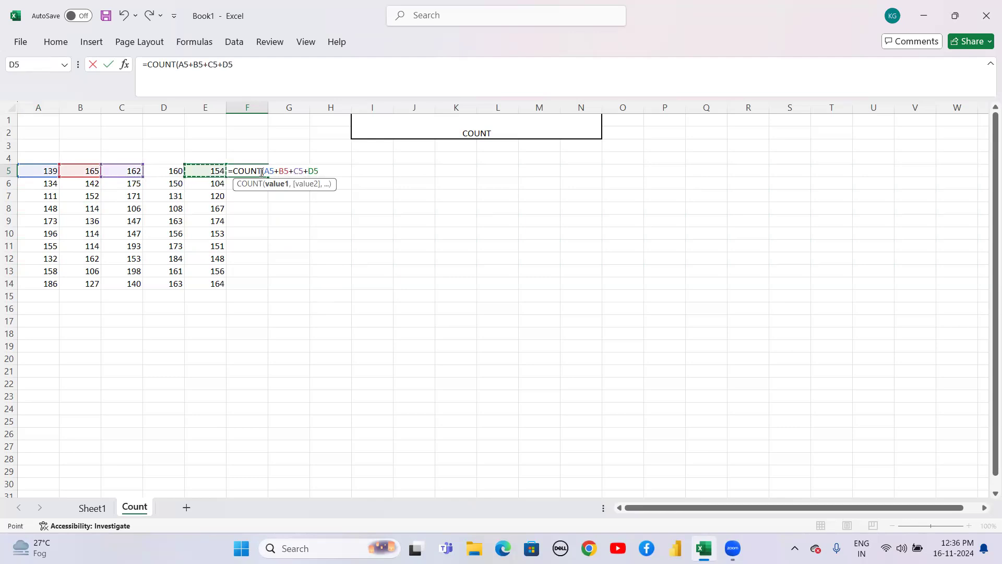
{"action": "type", "text": "+"}
{"action": "key", "text": "Left"}
{"action": "type", "text": ")"}
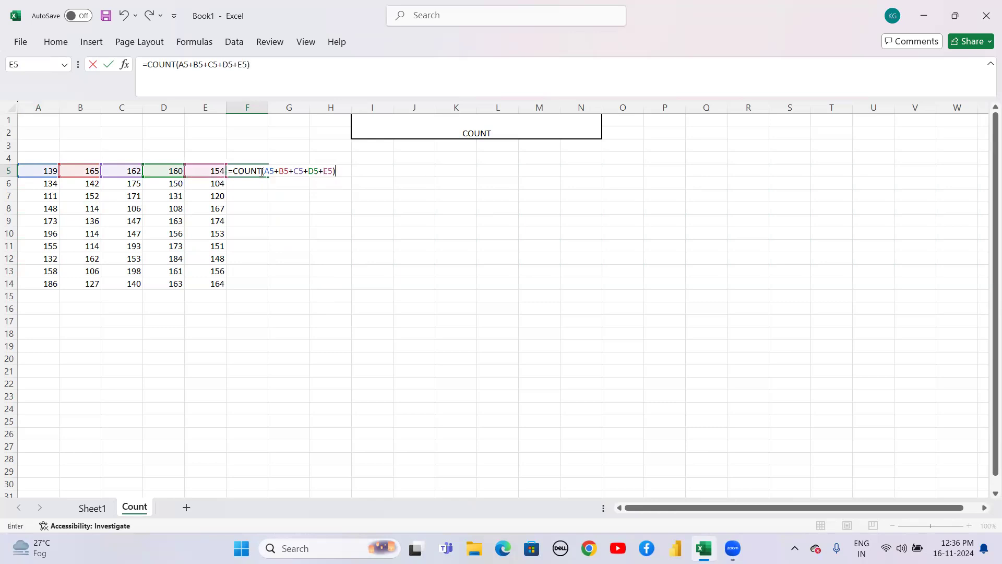
{"action": "key", "text": "Return"}
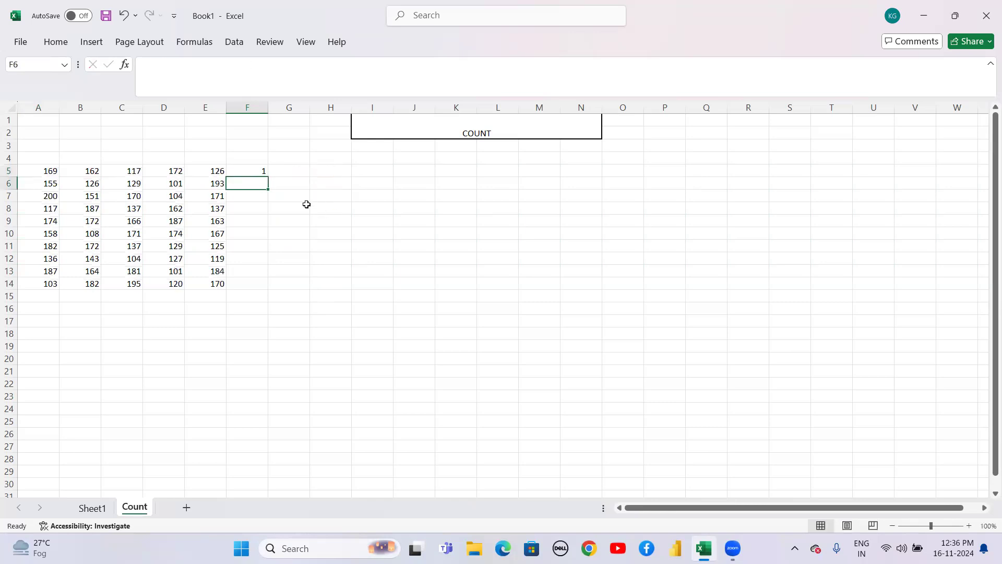
Replace the plus signs in F5's formula with commas so it reads =COUNT(A5,B5,C5,D5,E5).
{"action": "left_click", "coordinate": [256, 170]}
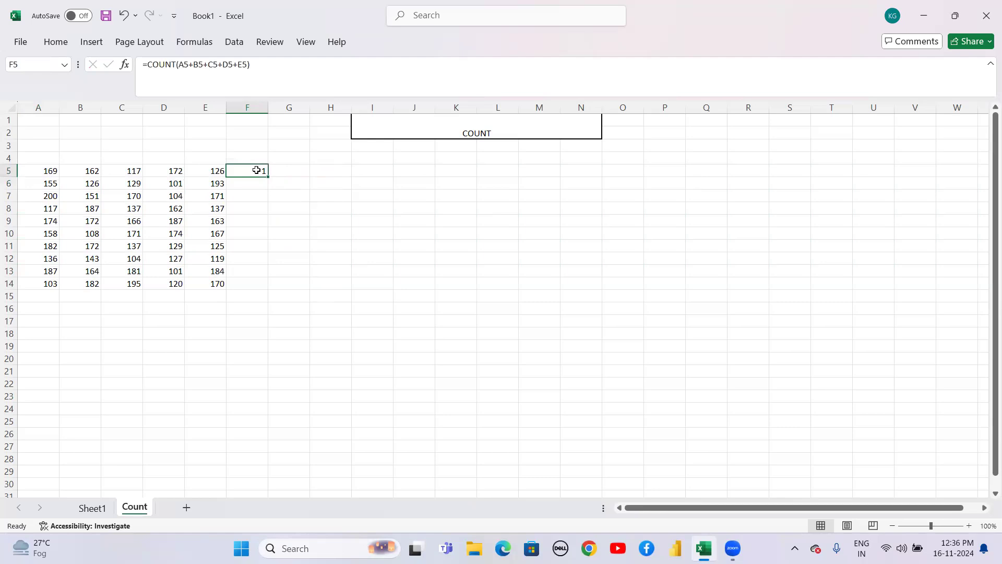
{"action": "double_click", "coordinate": [257, 170]}
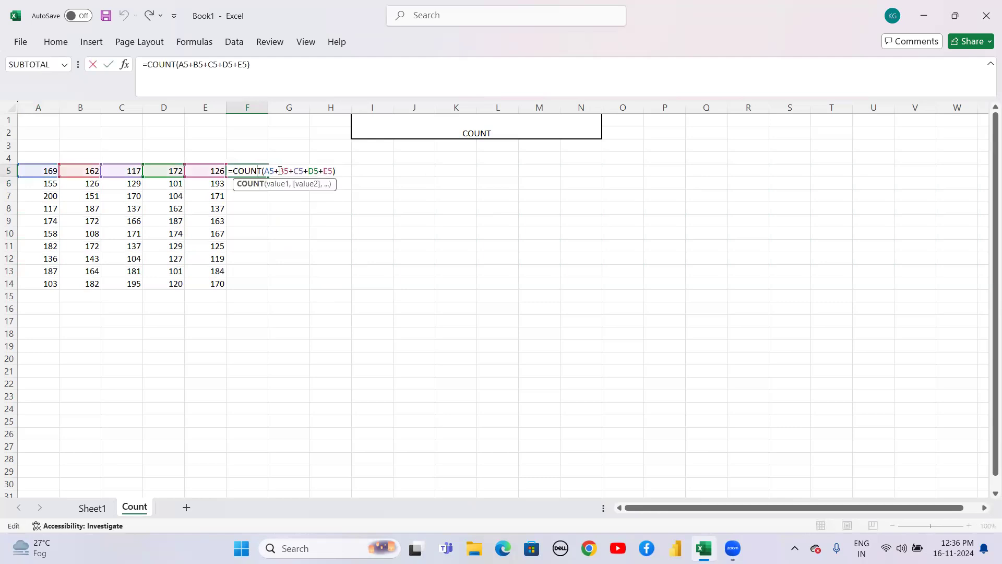
{"action": "left_click", "coordinate": [280, 170]}
{"action": "key", "text": "BackSpace"}
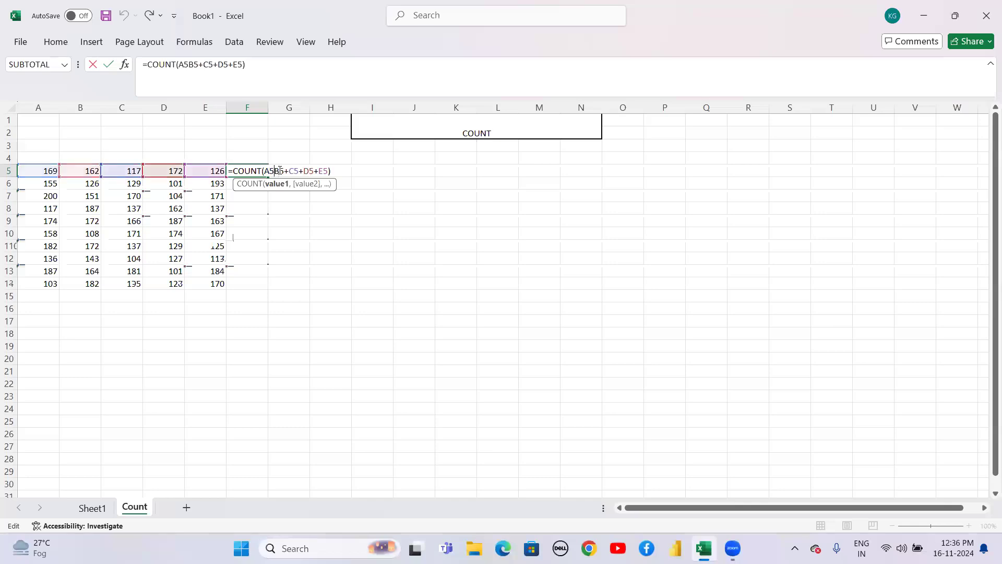
{"action": "type", "text": ","}
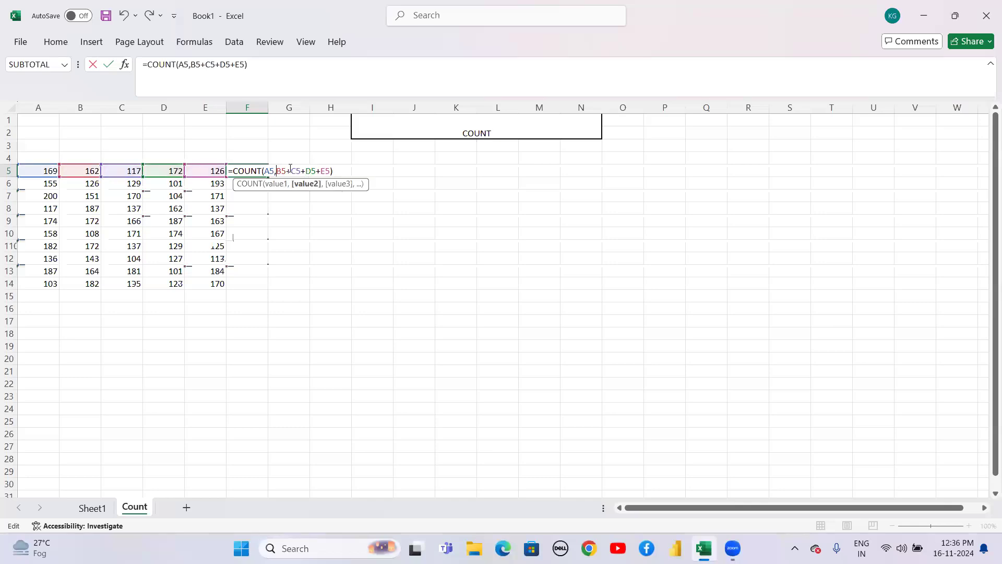
{"action": "left_click", "coordinate": [290, 170]}
{"action": "key", "text": "BackSpace"}
{"action": "type", "text": ","}
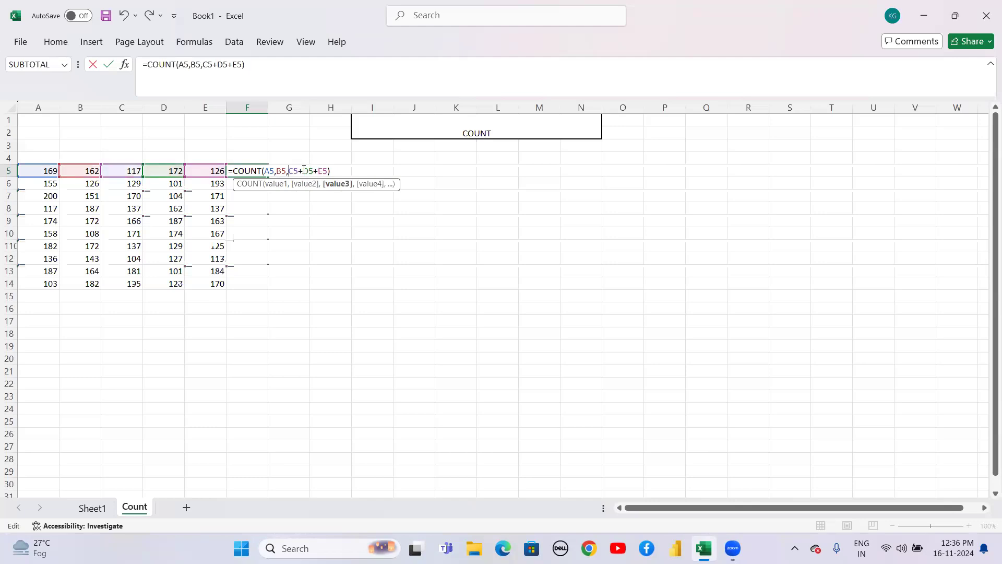
{"action": "left_click", "coordinate": [304, 170]}
{"action": "key", "text": "BackSpace"}
{"action": "type", "text": ","}
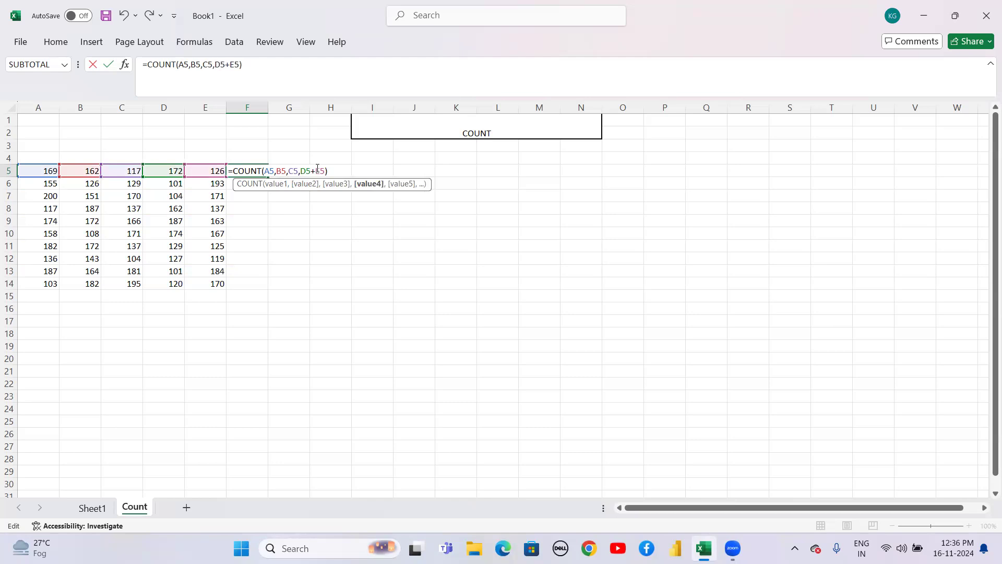
{"action": "left_click", "coordinate": [317, 170]}
{"action": "key", "text": "BackSpace"}
{"action": "type", "text": ","}
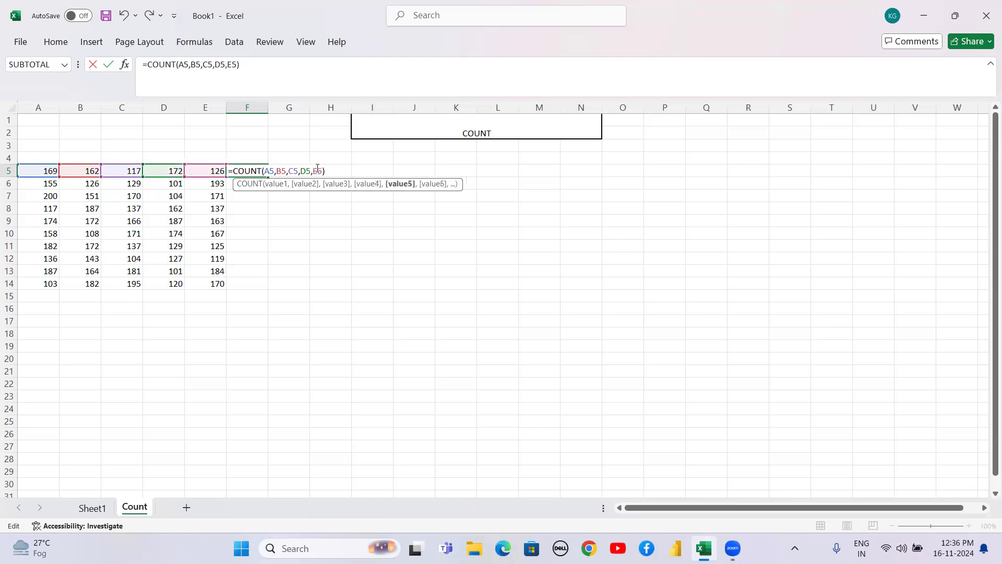
{"action": "key", "text": "Return"}
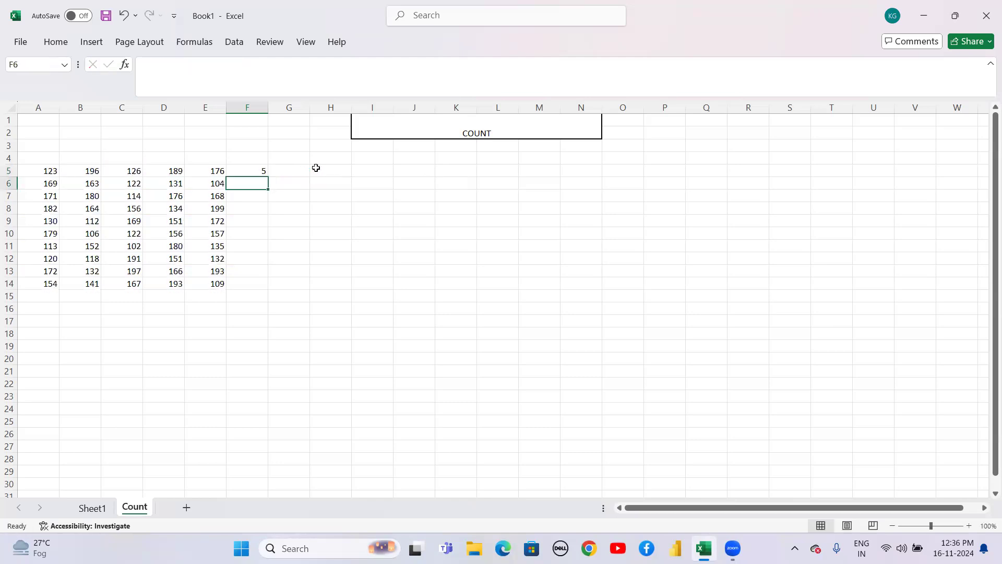
Fill the COUNT formula from F5 down through F14.
{"action": "key", "text": "Up"}
{"action": "key", "text": "shift+Down"}
{"action": "key", "text": "shift+Down"}
{"action": "key", "text": "shift+Down"}
{"action": "key", "text": "shift+Down"}
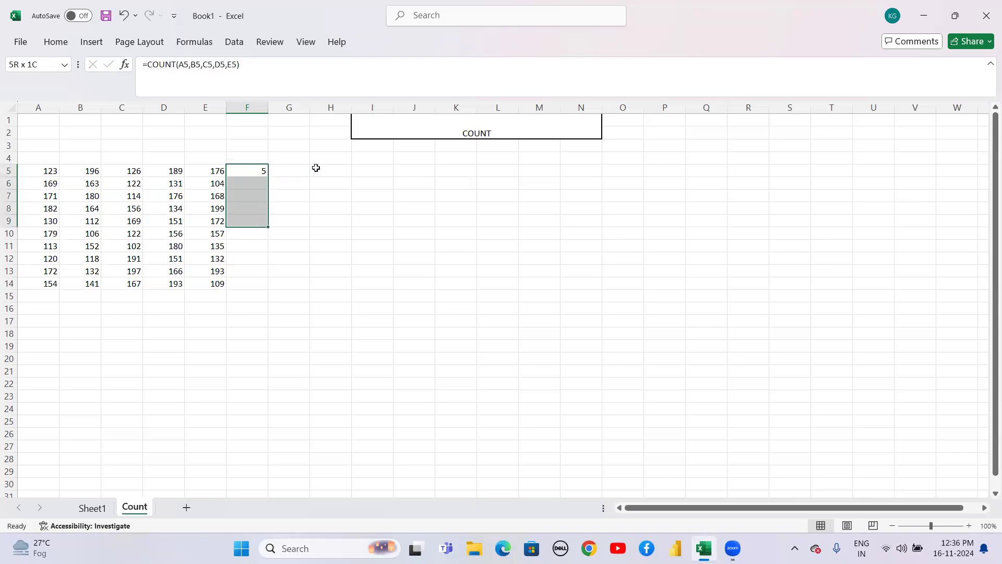
{"action": "key", "text": "shift+Down"}
{"action": "key", "text": "shift+Down"}
{"action": "key", "text": "shift+Down"}
{"action": "key", "text": "shift+Down"}
{"action": "key", "text": "shift+Down"}
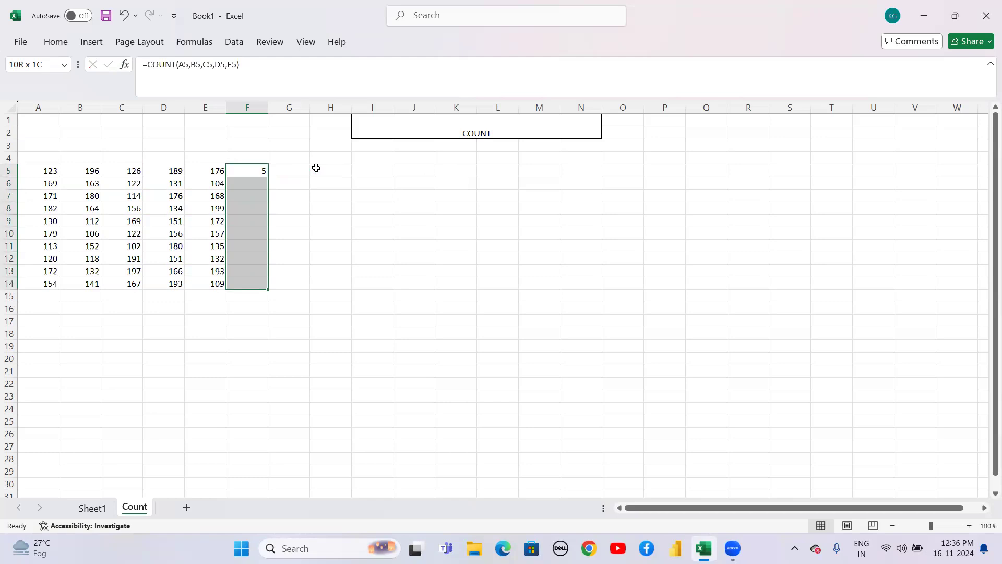
{"action": "key", "text": "ctrl+d"}
{"action": "key", "text": "shift+Up"}
{"action": "key", "text": "shift+Up"}
{"action": "key", "text": "shift+Up"}
{"action": "key", "text": "shift+Up"}
{"action": "key", "text": "shift+Up"}
{"action": "key", "text": "shift+Up"}
{"action": "key", "text": "shift+Up"}
{"action": "key", "text": "shift+Up"}
{"action": "key", "text": "shift+Up"}
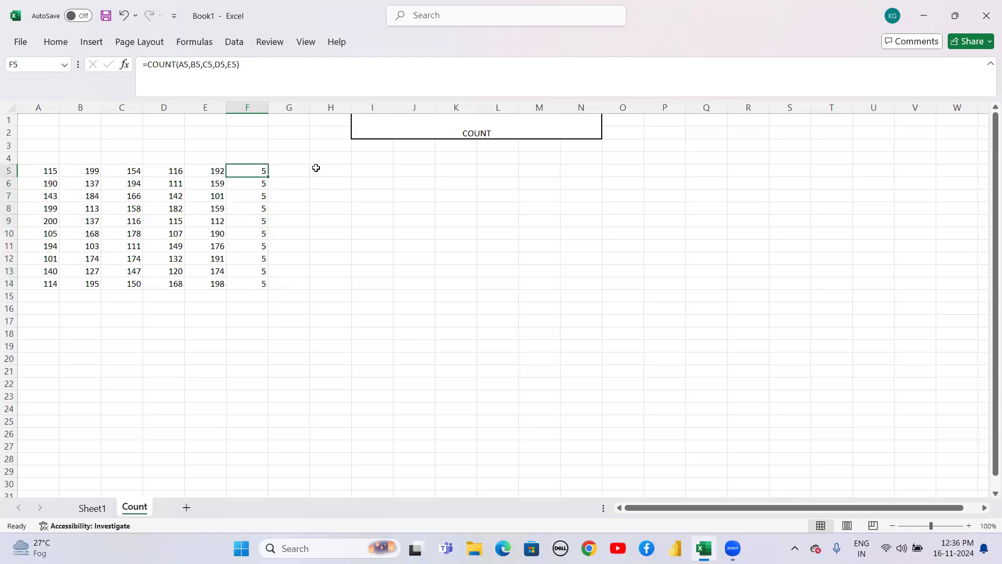
Examine the cells A5:E5 that the COUNT formula in F5 refers to.
{"action": "key", "text": "Left"}
{"action": "key", "text": "Left"}
{"action": "key", "text": "Left"}
{"action": "key", "text": "Left"}
{"action": "key", "text": "Left"}
{"action": "key", "text": "Right"}
{"action": "key", "text": "Right"}
{"action": "key", "text": "Right"}
{"action": "key", "text": "Right"}
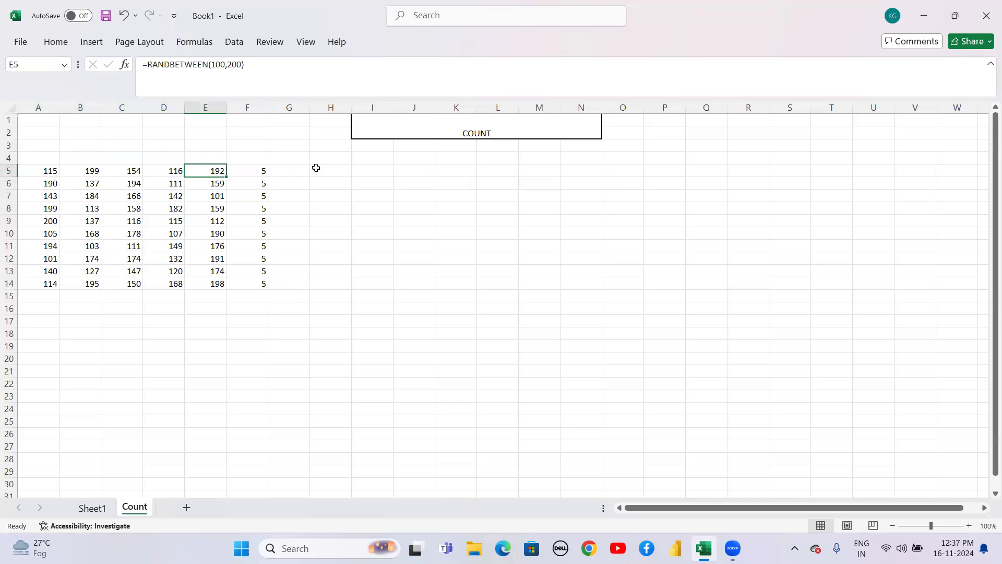
{"action": "key", "text": "Left"}
{"action": "key", "text": "Left"}
{"action": "key", "text": "Left"}
{"action": "key", "text": "Left"}
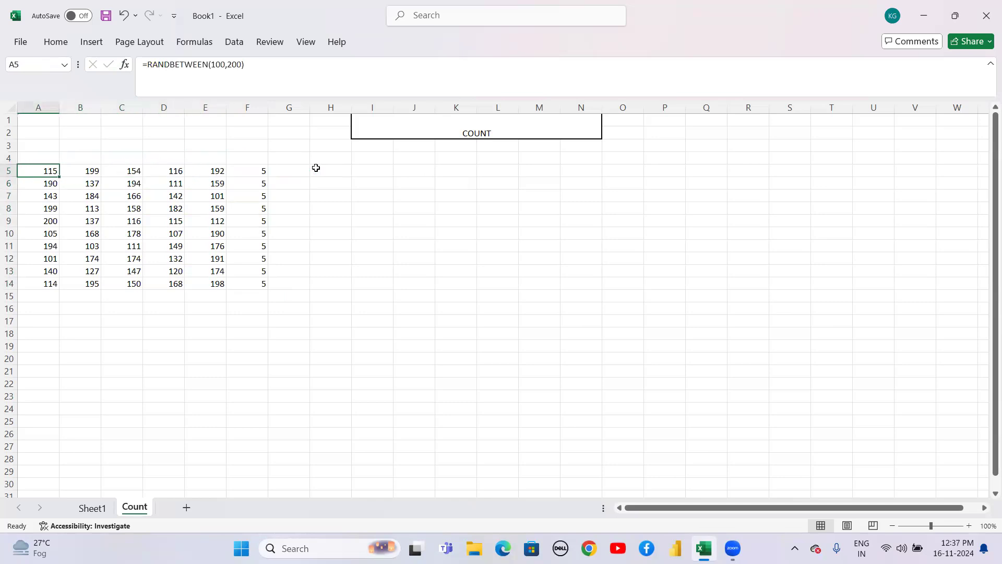
{"action": "key", "text": "shift+Right"}
{"action": "key", "text": "shift+Right"}
{"action": "key", "text": "shift+Right"}
{"action": "key", "text": "shift+Right"}
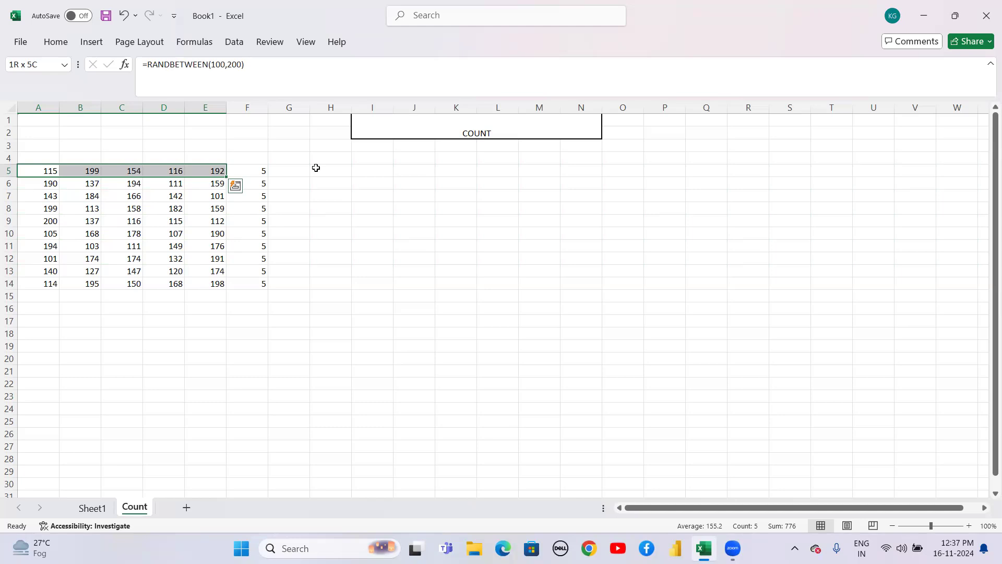
Check the numeric cells in columns A to E of the lower rows against their row counts.
{"action": "key", "text": "Down"}
{"action": "key", "text": "Down"}
{"action": "key", "text": "shift+Right"}
{"action": "key", "text": "shift+Right"}
{"action": "key", "text": "shift+Right"}
{"action": "key", "text": "shift+Right"}
{"action": "key", "text": "shift+Right"}
{"action": "key", "text": "shift+Down"}
{"action": "key", "text": "shift+Left"}
{"action": "key", "text": "Down"}
{"action": "key", "text": "Down"}
{"action": "key", "text": "shift+Right"}
{"action": "key", "text": "shift+Right"}
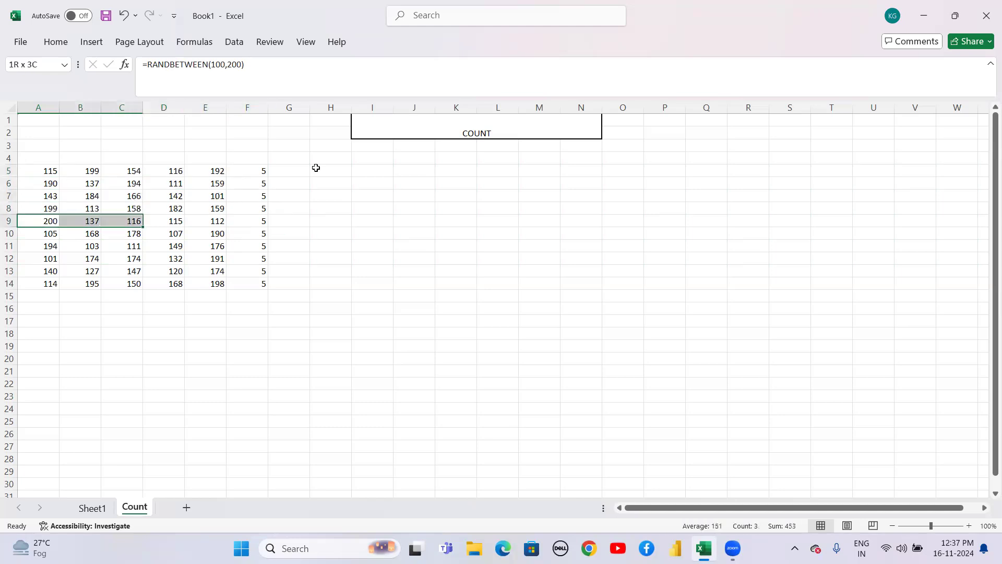
{"action": "key", "text": "shift+Right"}
{"action": "key", "text": "shift+Right"}
{"action": "key", "text": "Down"}
{"action": "key", "text": "Down"}
{"action": "key", "text": "Down"}
{"action": "key", "text": "Down"}
{"action": "key", "text": "shift+Right"}
{"action": "key", "text": "shift+Right"}
{"action": "key", "text": "shift+Right"}
{"action": "key", "text": "shift+Right"}
Start a COUNT formula in cell A15 below the first column of numbers.
{"action": "key", "text": "Down"}
{"action": "key", "text": "Down"}
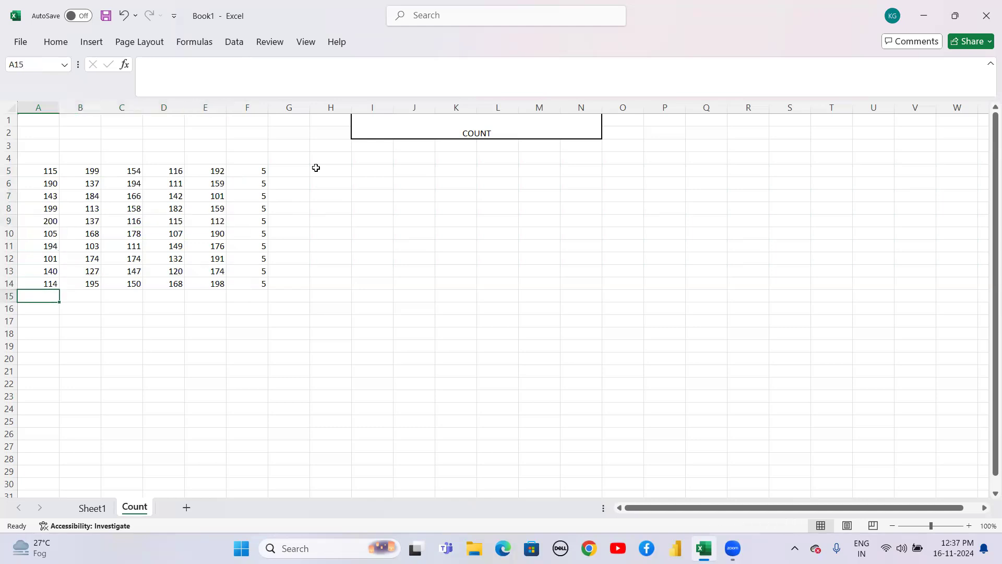
{"action": "type", "text": "=COUN"}
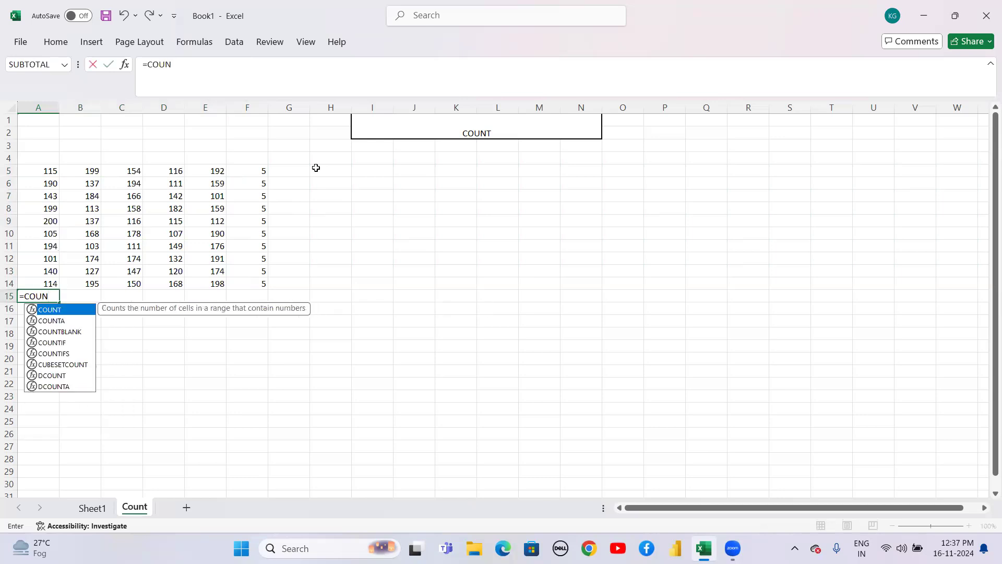
{"action": "type", "text": "T("}
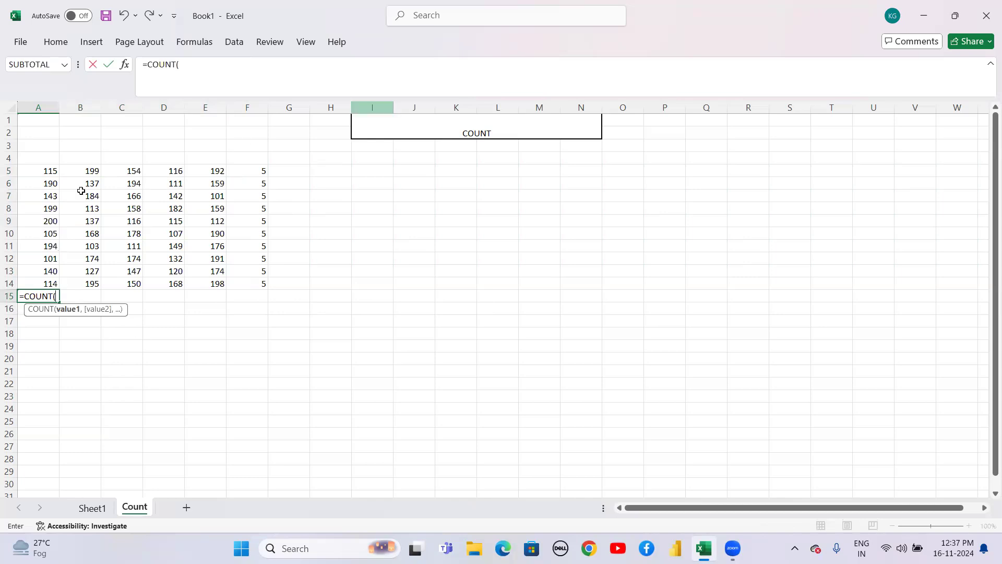
{"action": "left_click", "coordinate": [51, 170]}
{"action": "type", "text": ","}
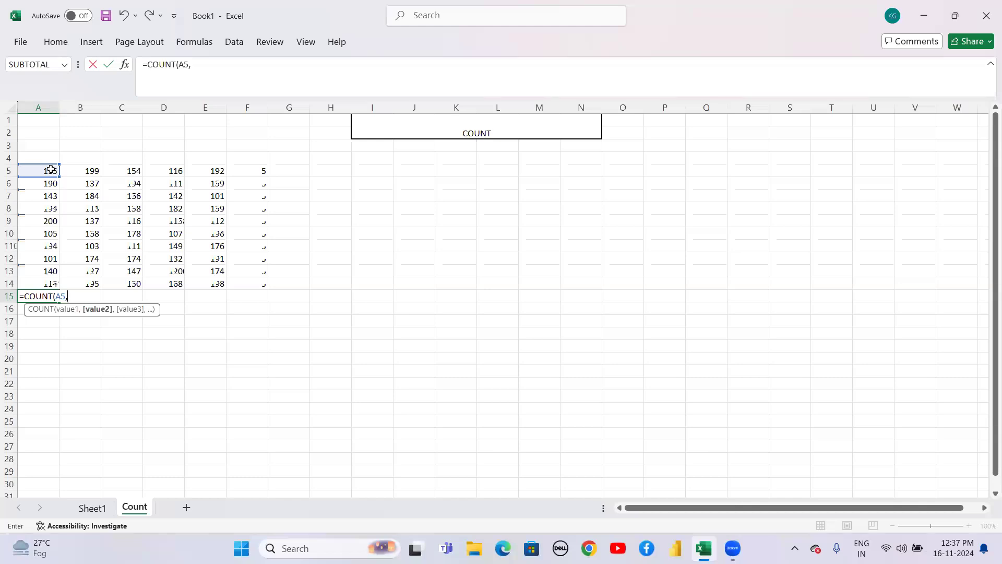
{"action": "key", "text": "BackSpace"}
{"action": "key", "text": "BackSpace"}
{"action": "key", "text": "BackSpace"}
Complete the COUNT formula in A15 with the range A5:A14.
{"action": "key", "text": "Up"}
{"action": "key", "text": "Up"}
{"action": "key", "text": "Up"}
{"action": "key", "text": "Up"}
{"action": "key", "text": "Up"}
{"action": "key", "text": "Up"}
{"action": "key", "text": "Up"}
{"action": "key", "text": "Up"}
{"action": "key", "text": "Up"}
{"action": "key", "text": "Up"}
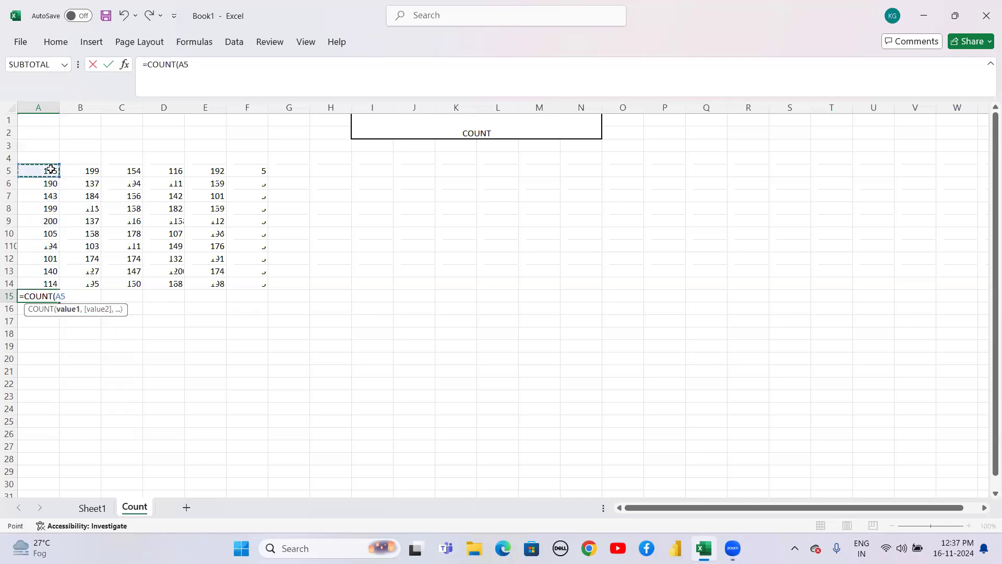
{"action": "key", "text": "shift+Down"}
{"action": "key", "text": "shift+Down"}
{"action": "key", "text": "shift+Down"}
{"action": "key", "text": "shift+Down"}
{"action": "key", "text": "shift+Down"}
{"action": "key", "text": "shift+Down"}
{"action": "key", "text": "shift+Down"}
{"action": "key", "text": "shift+Down"}
{"action": "key", "text": "shift+Down"}
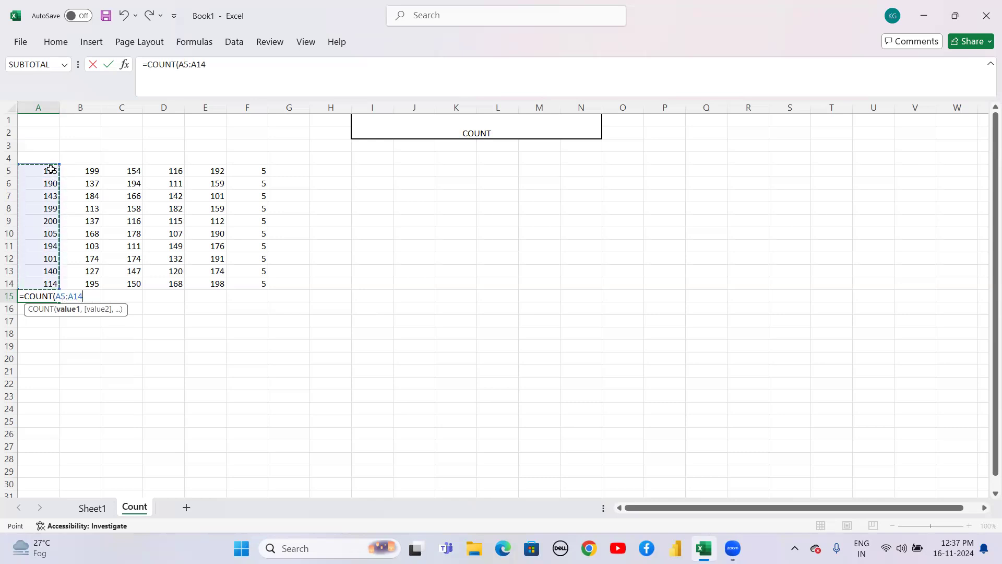
{"action": "type", "text": ")"}
{"action": "key", "text": "Return"}
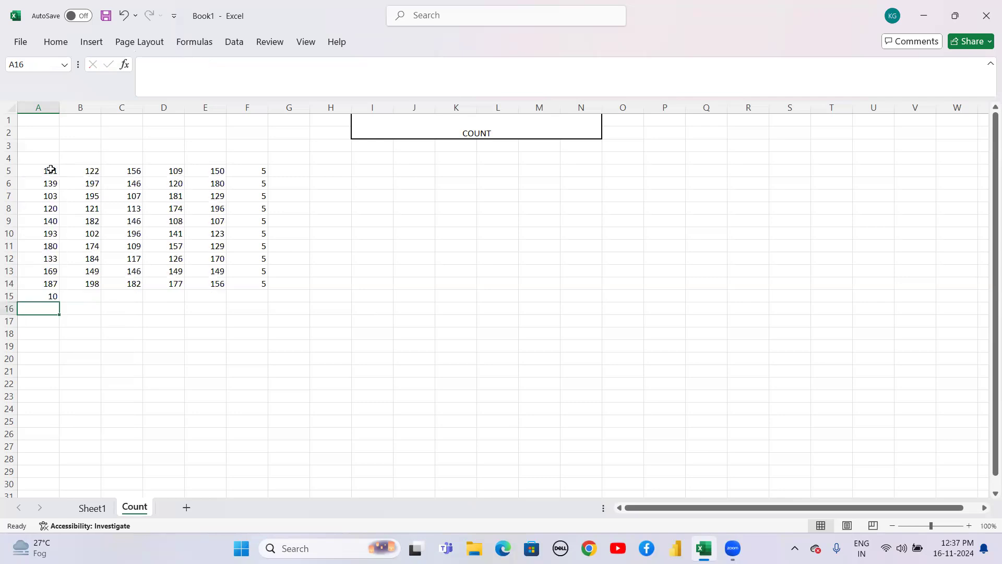
Examine the cells A5 to A14 that the COUNT formula in A15 refers to.
{"action": "key", "text": "Up"}
{"action": "key", "text": "Up"}
{"action": "key", "text": "Up"}
{"action": "key", "text": "Up"}
{"action": "key", "text": "Up"}
{"action": "key", "text": "Up"}
{"action": "key", "text": "Up"}
{"action": "key", "text": "Up"}
{"action": "key", "text": "Up"}
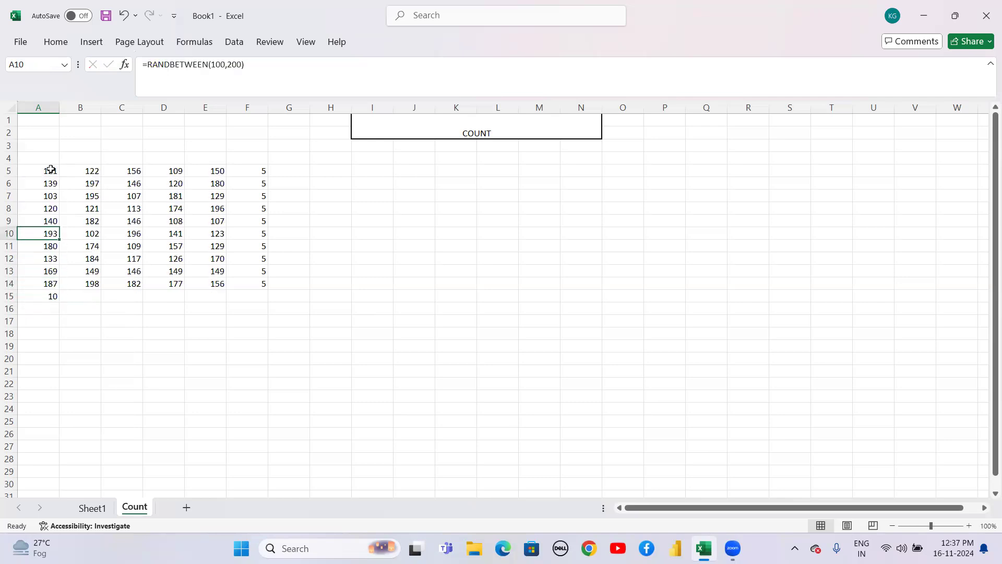
{"action": "left_click", "coordinate": [50, 170]}
{"action": "key", "text": "Down"}
{"action": "key", "text": "Down"}
{"action": "key", "text": "Down"}
{"action": "key", "text": "Down"}
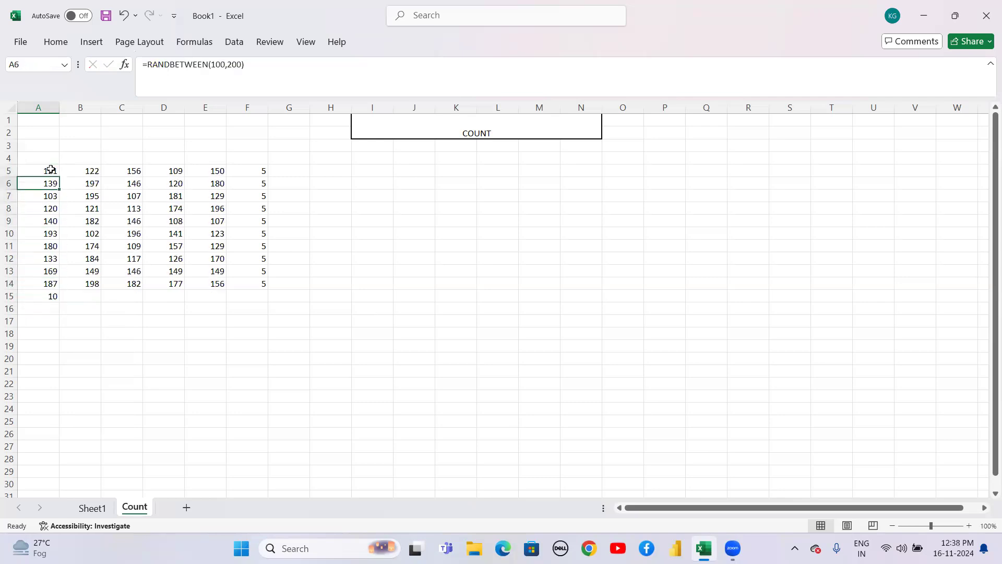
{"action": "key", "text": "Down"}
{"action": "key", "text": "Down"}
{"action": "key", "text": "Down"}
{"action": "key", "text": "Down"}
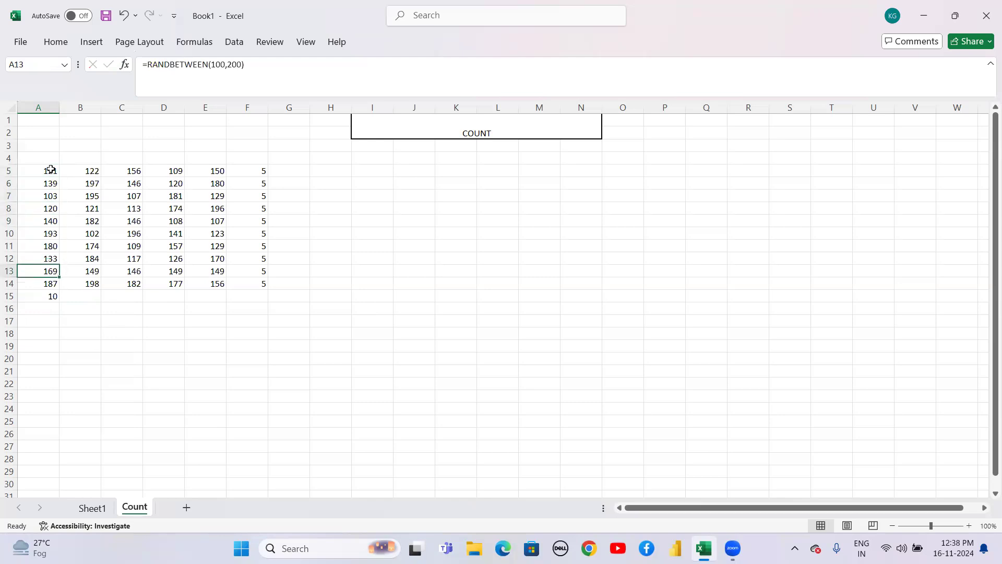
{"action": "key", "text": "Down"}
{"action": "key", "text": "Down"}
{"action": "key", "text": "Down"}
Fill the COUNT formula from A15 across to E15.
{"action": "key", "text": "Up"}
{"action": "key", "text": "Up"}
{"action": "key", "text": "Down"}
{"action": "key", "text": "shift+Right"}
{"action": "key", "text": "shift+Right"}
{"action": "key", "text": "shift+Right"}
{"action": "key", "text": "shift+Right"}
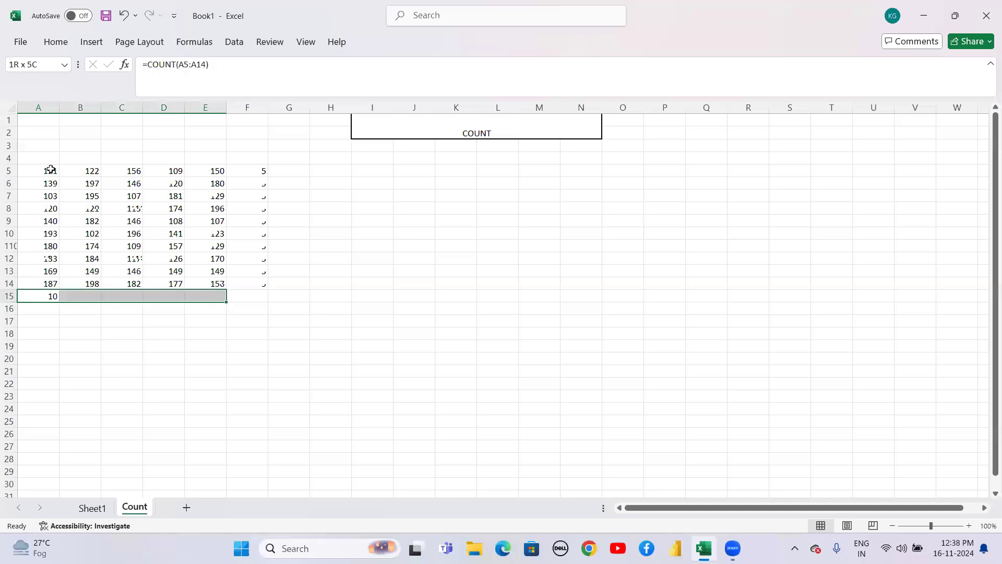
{"action": "key", "text": "ctrl+r"}
{"action": "key", "text": "Right"}
{"action": "key", "text": "Right"}
{"action": "key", "text": "Right"}
{"action": "key", "text": "Right"}
{"action": "key", "text": "Right"}
{"action": "key", "text": "Right"}
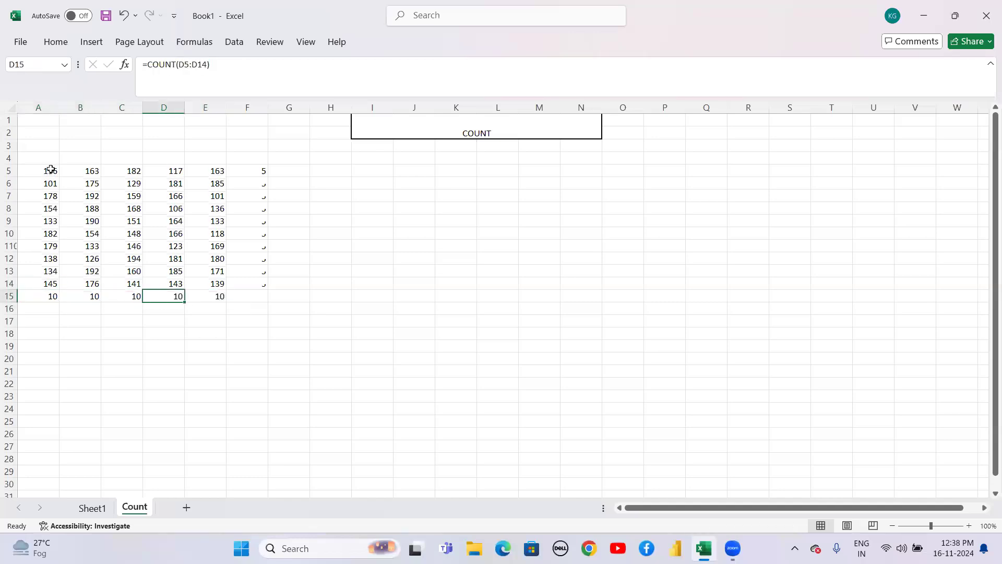
Inspect the separate cell references A5, B5, C5, D5 and E5 in the COUNT formula in F5.
{"action": "key", "text": "Up"}
{"action": "key", "text": "Up"}
{"action": "key", "text": "Up"}
{"action": "key", "text": "Left"}
{"action": "key", "text": "Up"}
{"action": "key", "text": "Up"}
{"action": "key", "text": "Up"}
{"action": "key", "text": "Up"}
{"action": "key", "text": "Up"}
{"action": "key", "text": "Up"}
{"action": "key", "text": "Up"}
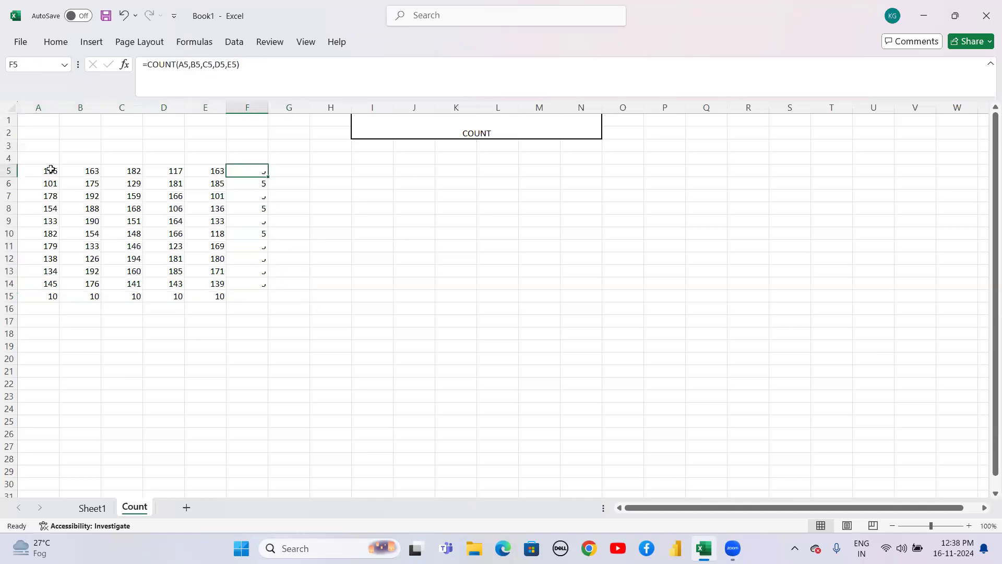
{"action": "double_click", "coordinate": [248, 170]}
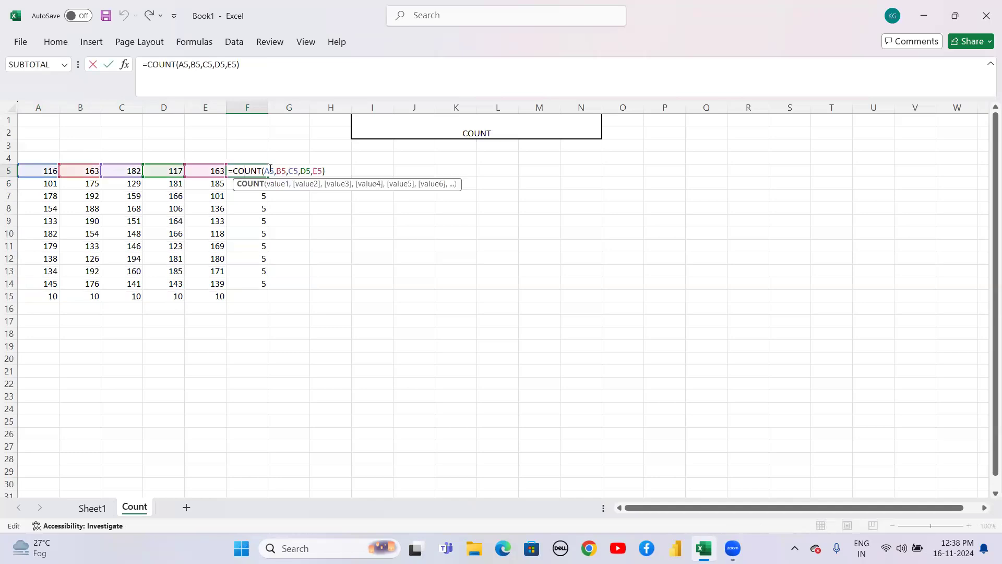
{"action": "left_click", "coordinate": [270, 171]}
{"action": "left_click", "coordinate": [335, 171]}
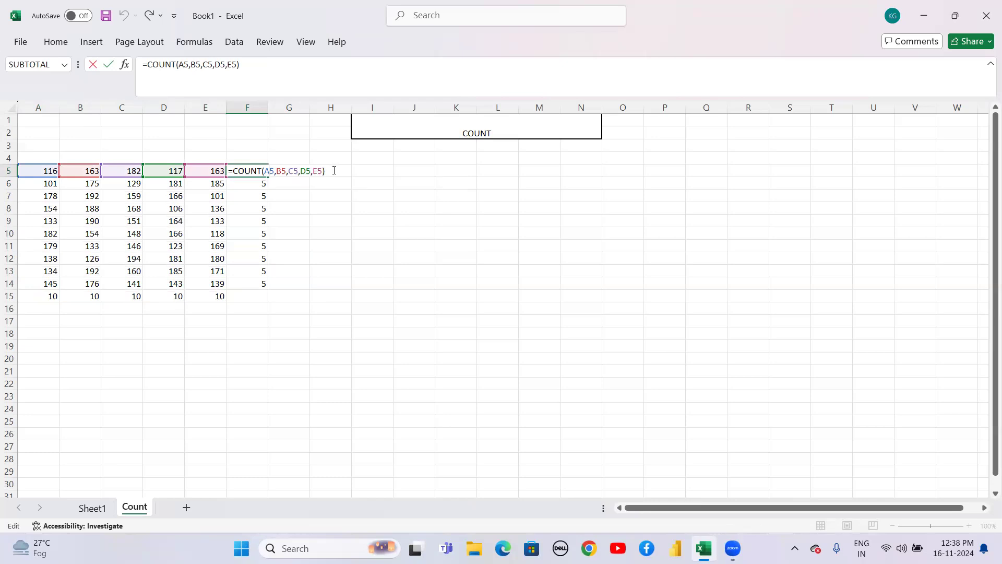
{"action": "key", "text": "Return"}
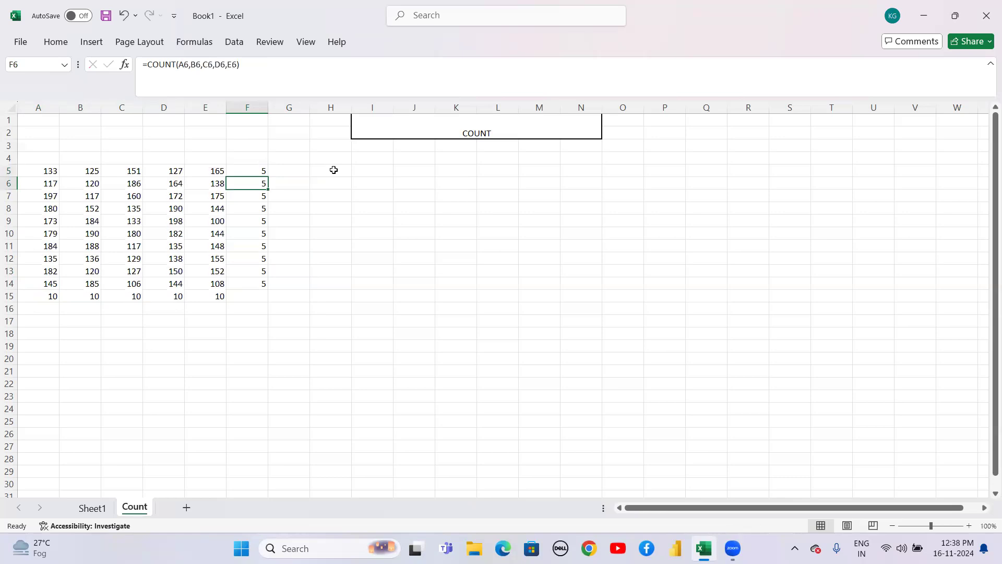
Enter a COUNT formula in G5 that uses the range A5:E5.
{"action": "key", "text": "Up"}
{"action": "key", "text": "Right"}
{"action": "type", "text": "=COUNT"}
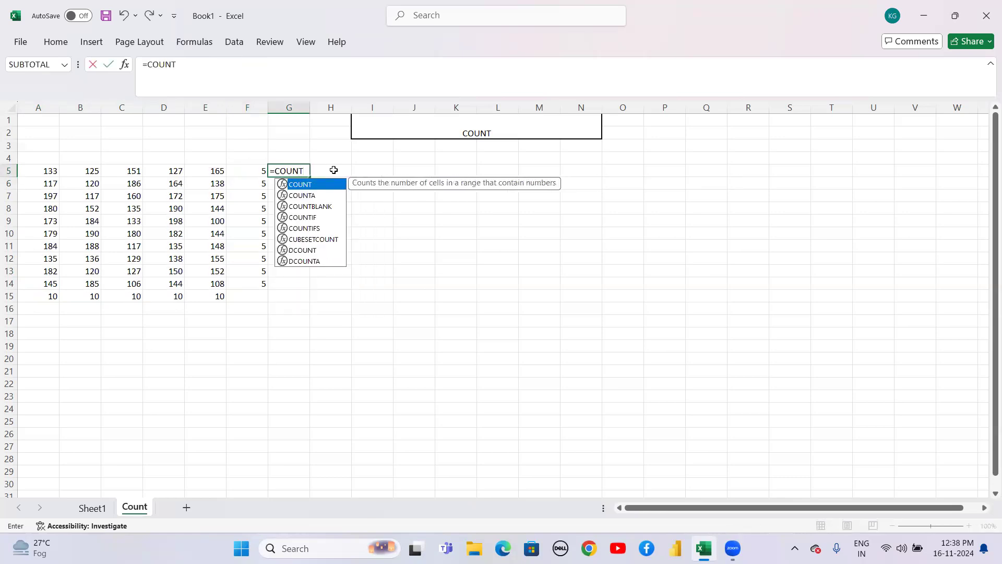
{"action": "type", "text": "("}
{"action": "key", "text": "Left"}
{"action": "key", "text": "Left"}
{"action": "key", "text": "Left"}
{"action": "key", "text": "Left"}
{"action": "key", "text": "Left"}
{"action": "key", "text": "Left"}
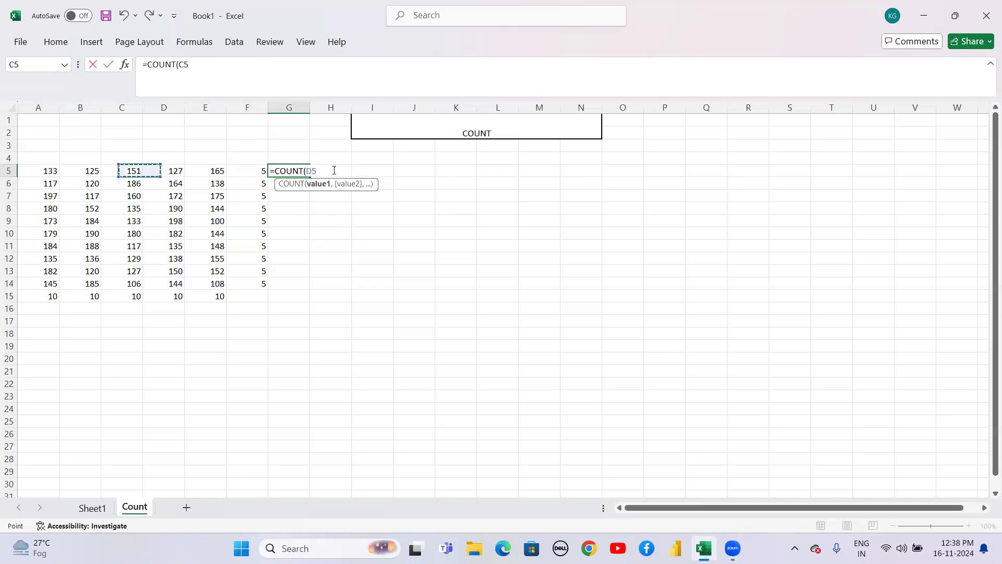
{"action": "key", "text": "shift+Right"}
{"action": "key", "text": "shift+Right"}
{"action": "key", "text": "shift+Right"}
{"action": "key", "text": "shift+Right"}
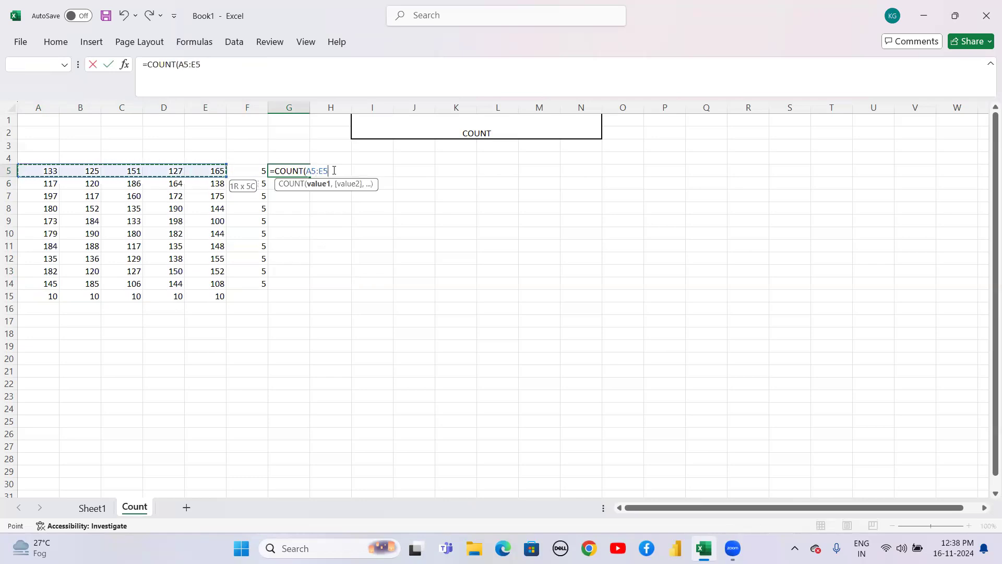
{"action": "type", "text": ")"}
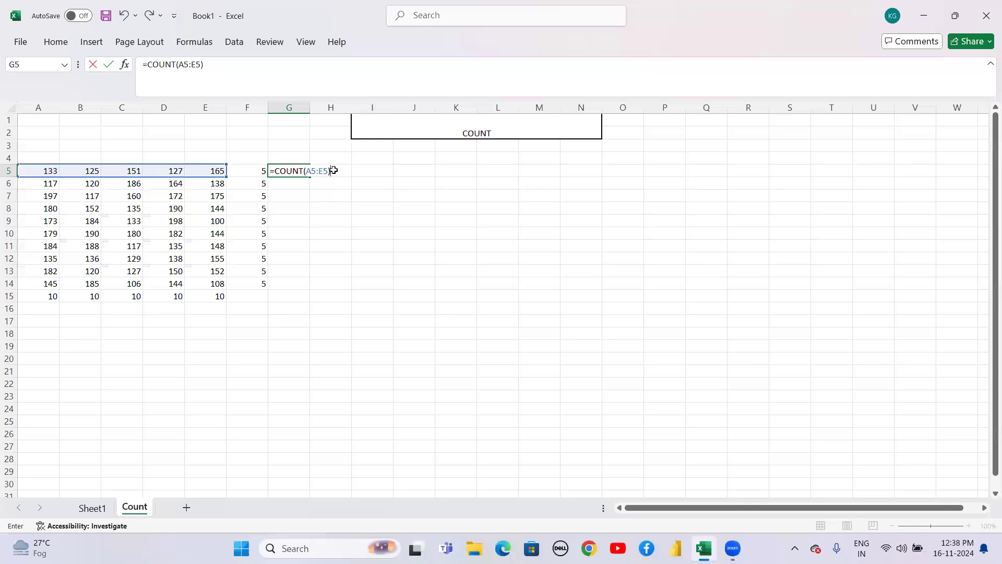
{"action": "key", "text": "Return"}
Fill the range-based COUNT formula from G5 down through G14.
{"action": "key", "text": "Up"}
{"action": "key", "text": "shift+Down"}
{"action": "key", "text": "shift+Down"}
{"action": "key", "text": "shift+Down"}
{"action": "key", "text": "shift+Down"}
{"action": "key", "text": "shift+Down"}
{"action": "key", "text": "shift+Down"}
{"action": "key", "text": "shift+Down"}
{"action": "key", "text": "shift+Down"}
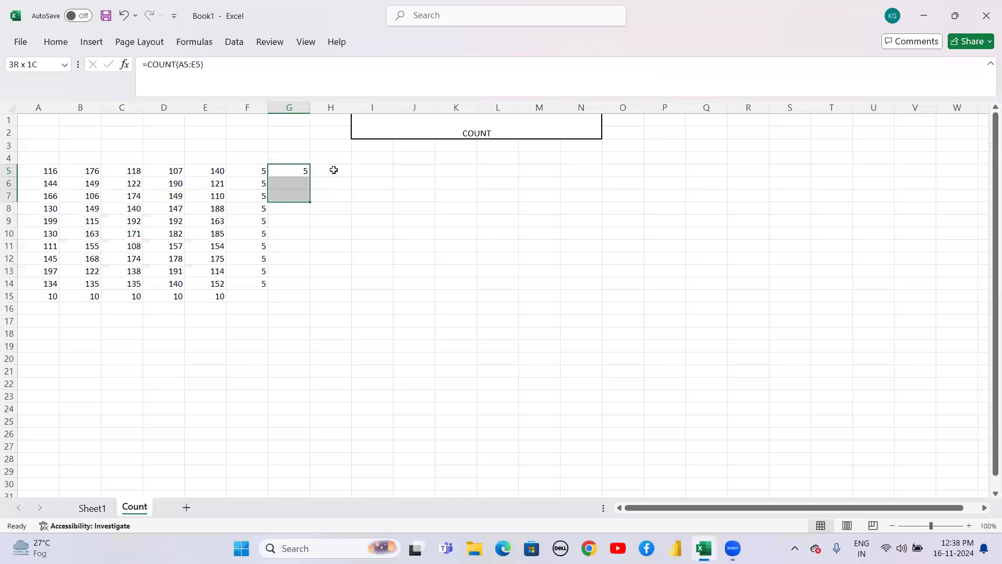
{"action": "key", "text": "shift+Down"}
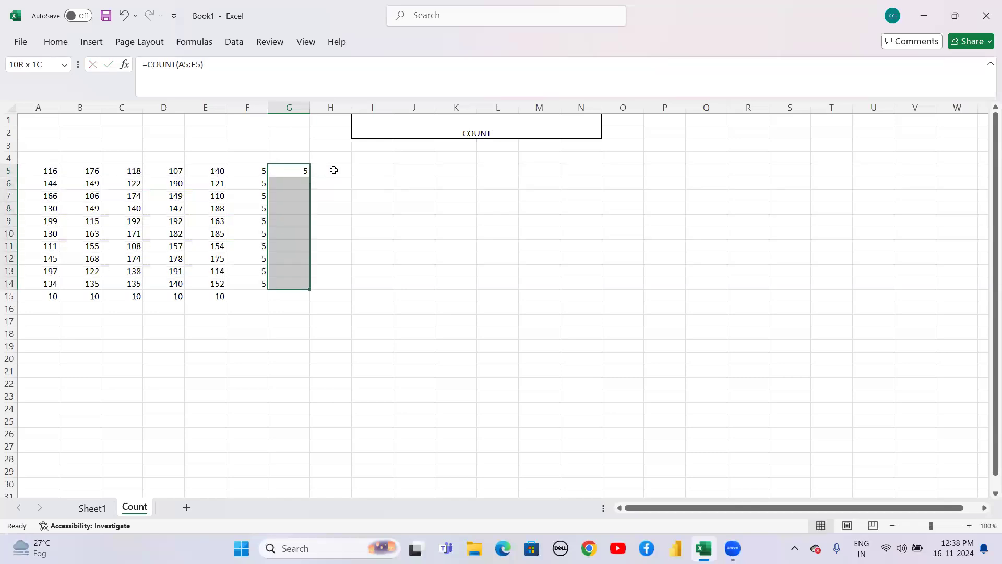
{"action": "key", "text": "ctrl+d"}
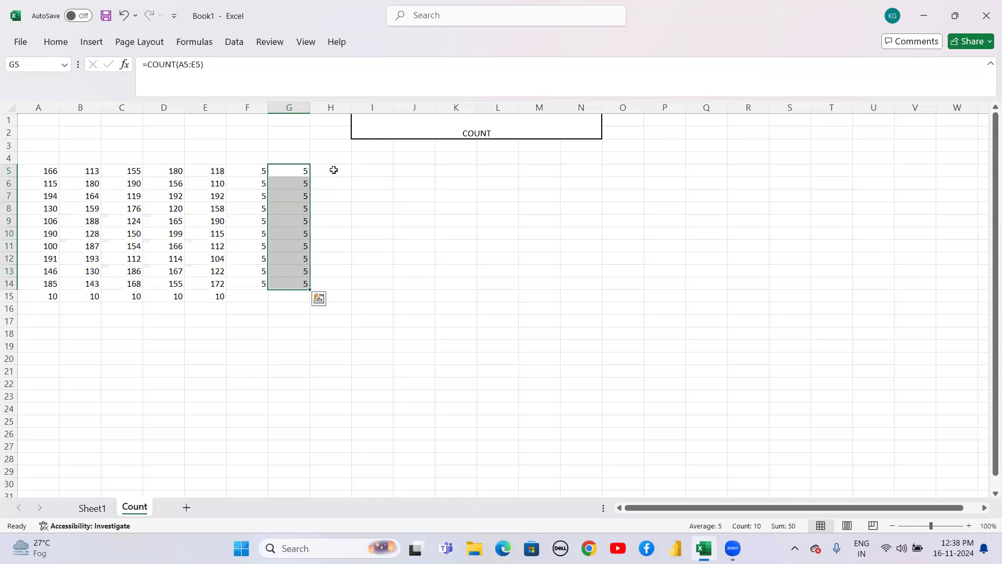
{"action": "key", "text": "Down"}
{"action": "key", "text": "Up"}
{"action": "key", "text": "Up"}
{"action": "key", "text": "Down"}
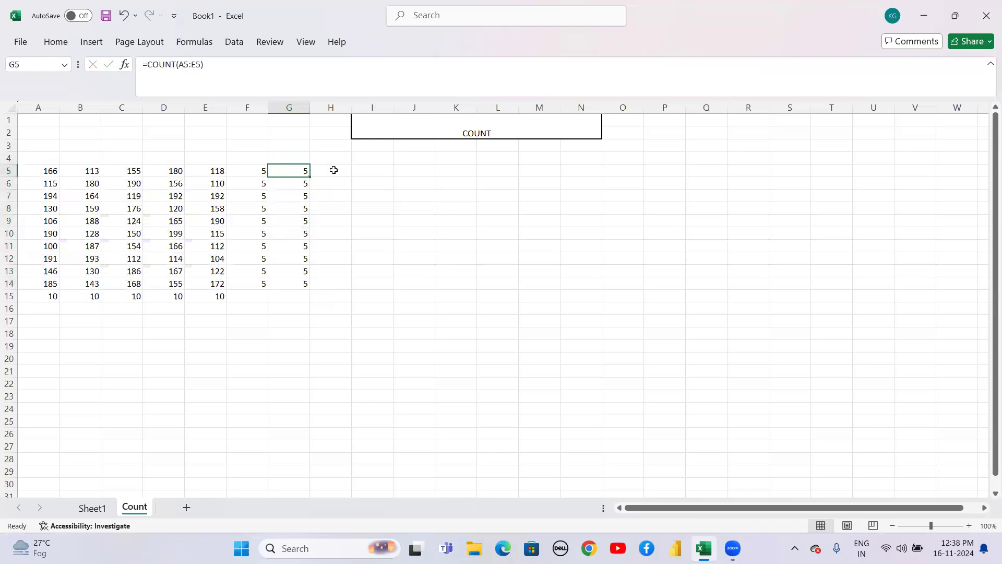
Enter the label "COUNT" in cell I5.
{"action": "key", "text": "Right"}
{"action": "key", "text": "Right"}
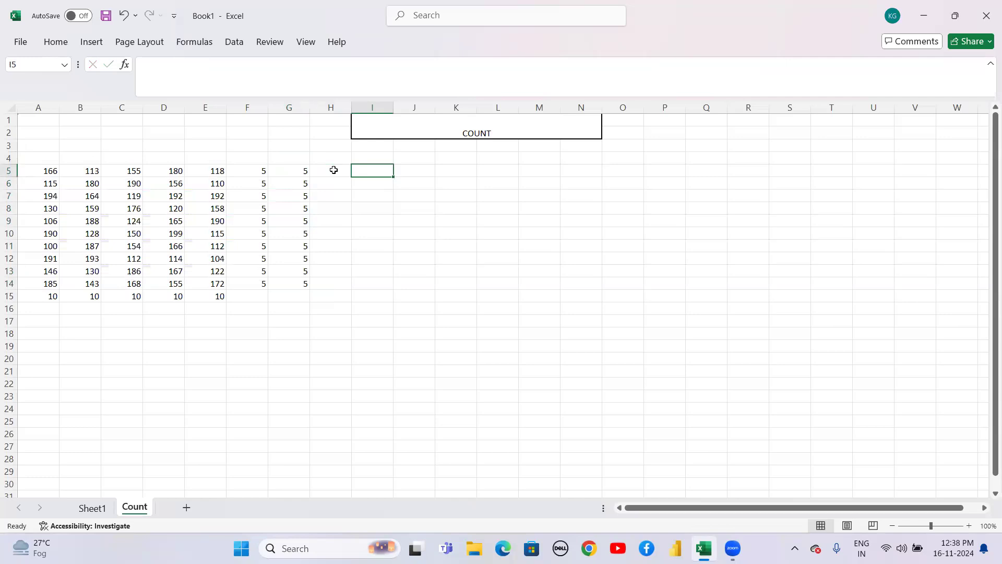
{"action": "type", "text": "cOUNT"}
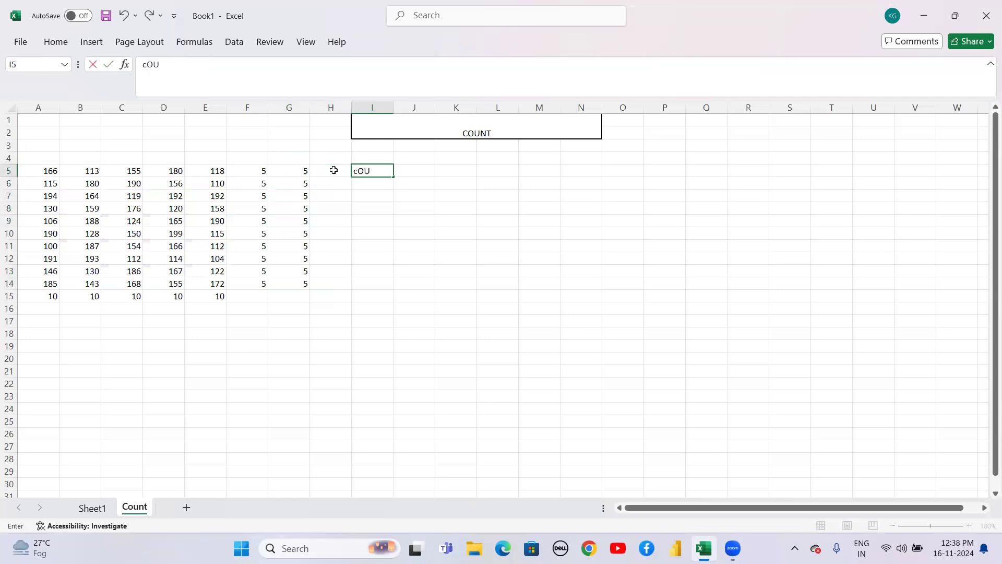
{"action": "key", "text": "BackSpace"}
{"action": "key", "text": "BackSpace"}
{"action": "key", "text": "BackSpace"}
{"action": "key", "text": "BackSpace"}
{"action": "key", "text": "BackSpace"}
{"action": "type", "text": "COUNT"}
{"action": "key", "text": "Return"}
Enter the description "Number Count" in cell J5 beside the COUNT label.
{"action": "key", "text": "Right"}
{"action": "key", "text": "Up"}
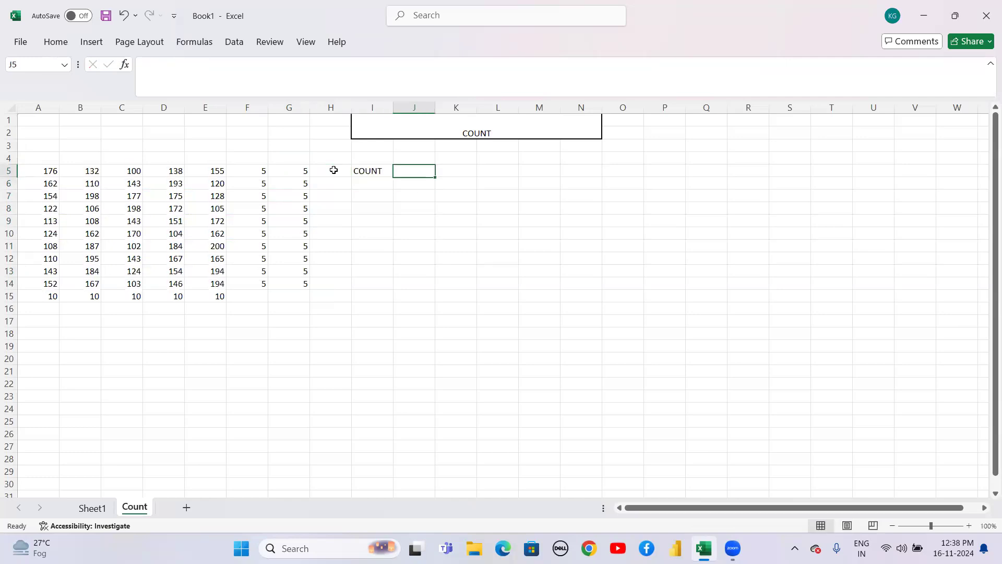
{"action": "type", "text": "Number"}
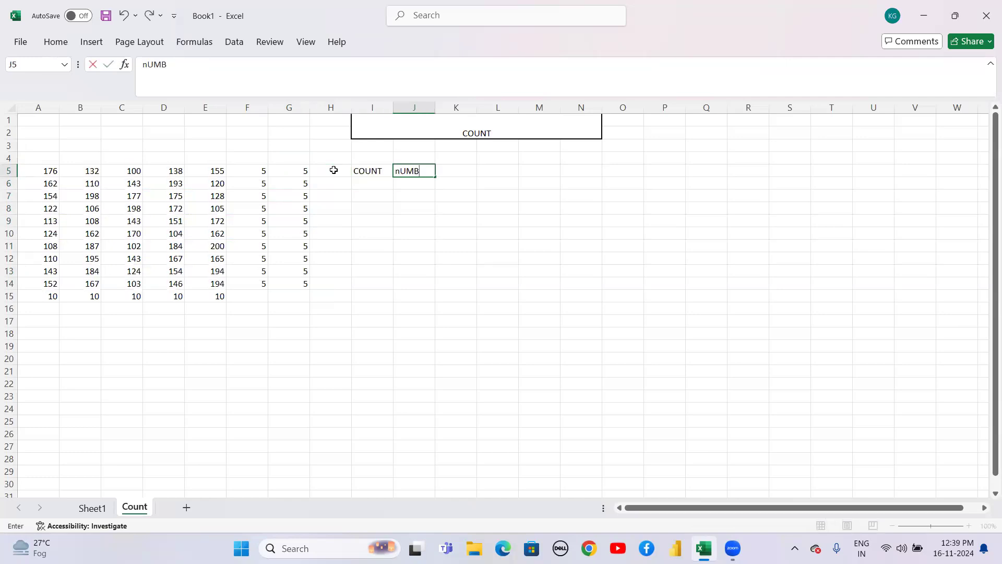
{"action": "type", "text": " Count"}
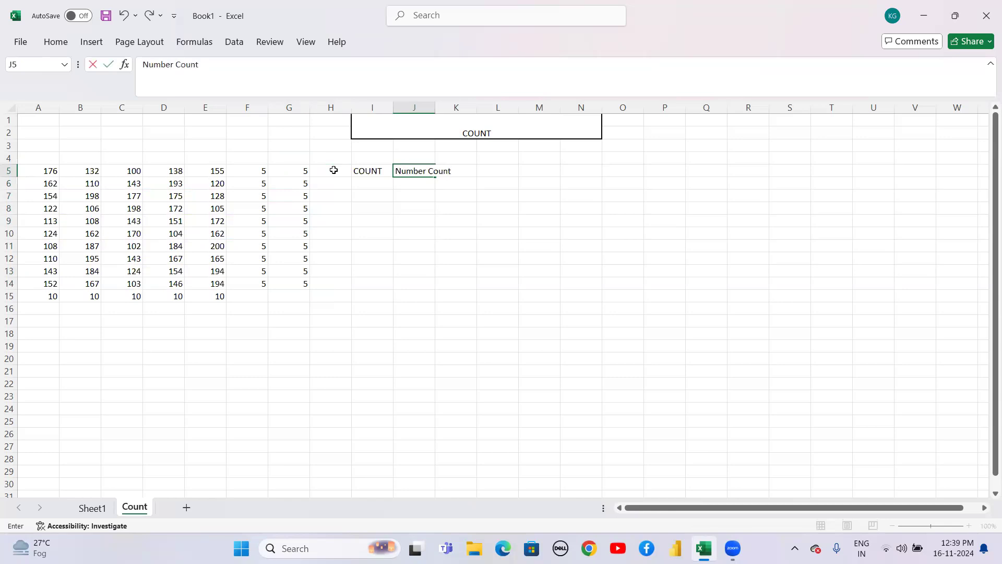
{"action": "key", "text": "Return"}
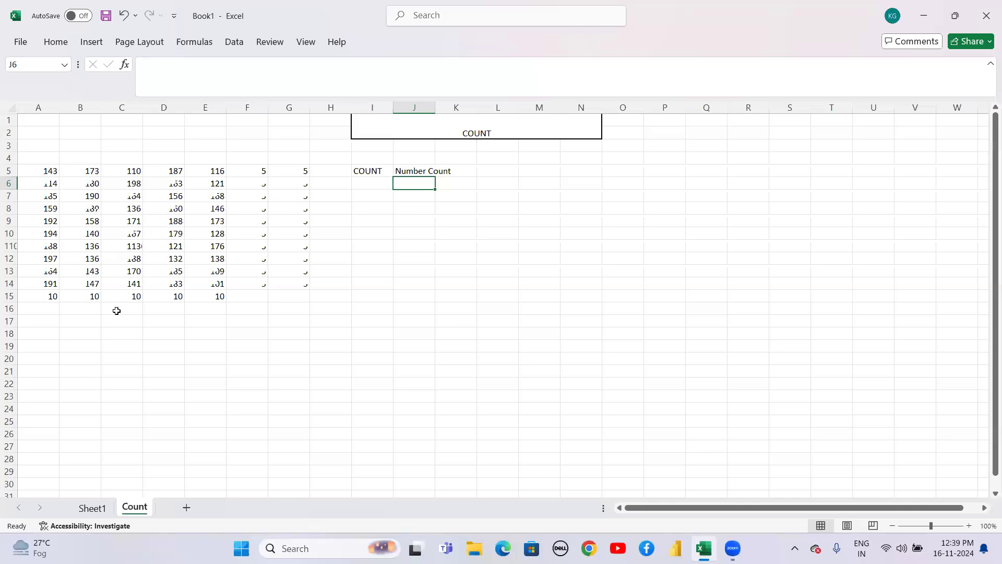
Insert a blank column at column H between the row counts and the COUNT label.
{"action": "left_click", "coordinate": [104, 334]}
{"action": "key", "text": "Right"}
{"action": "key", "text": "Right"}
{"action": "key", "text": "Right"}
{"action": "key", "text": "Right"}
{"action": "key", "text": "Right"}
{"action": "key", "text": "Right"}
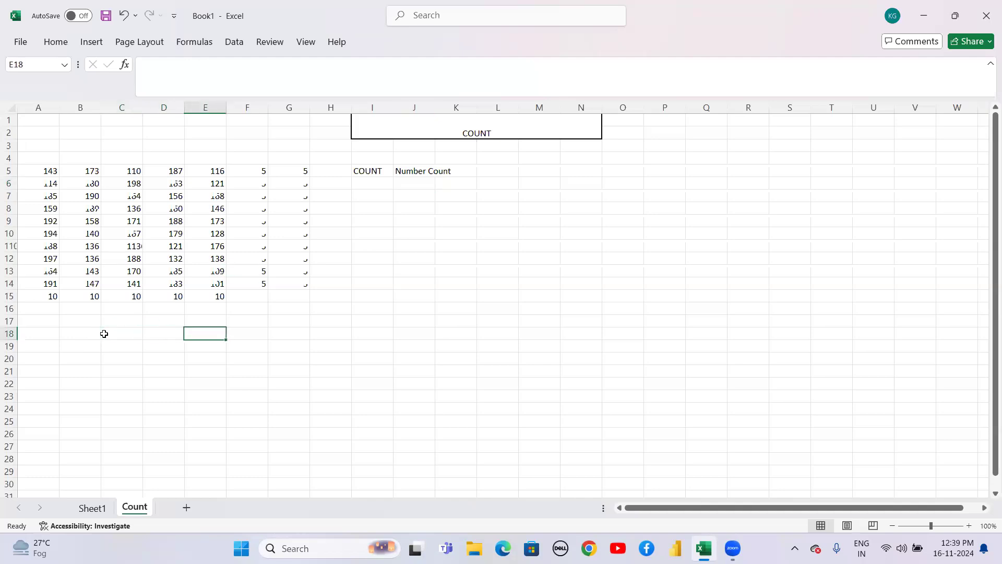
{"action": "key", "text": "Up"}
{"action": "key", "text": "Up"}
{"action": "key", "text": "Up"}
{"action": "key", "text": "Up"}
{"action": "key", "text": "Up"}
{"action": "key", "text": "Up"}
{"action": "key", "text": "Up"}
{"action": "key", "text": "Up"}
{"action": "key", "text": "Up"}
{"action": "key", "text": "Up"}
{"action": "key", "text": "Up"}
{"action": "key", "text": "Up"}
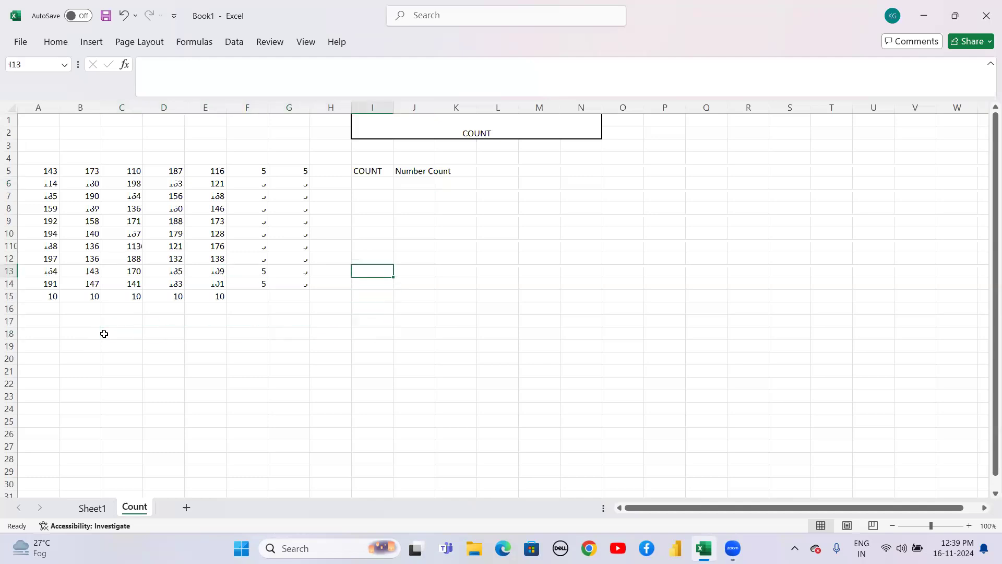
{"action": "key", "text": "Left"}
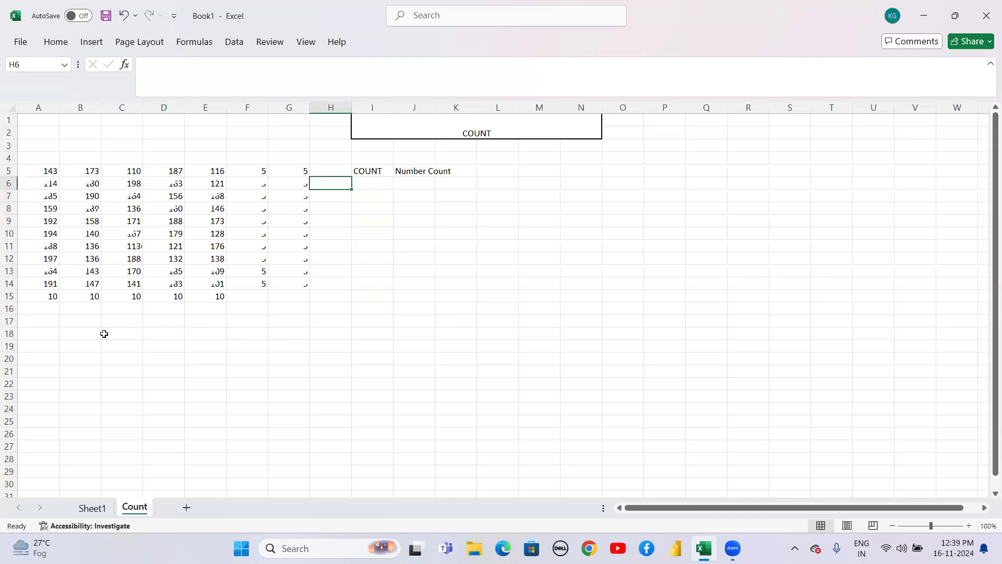
{"action": "key", "text": "ctrl+space"}
{"action": "key", "text": "ctrl+shift+plus"}
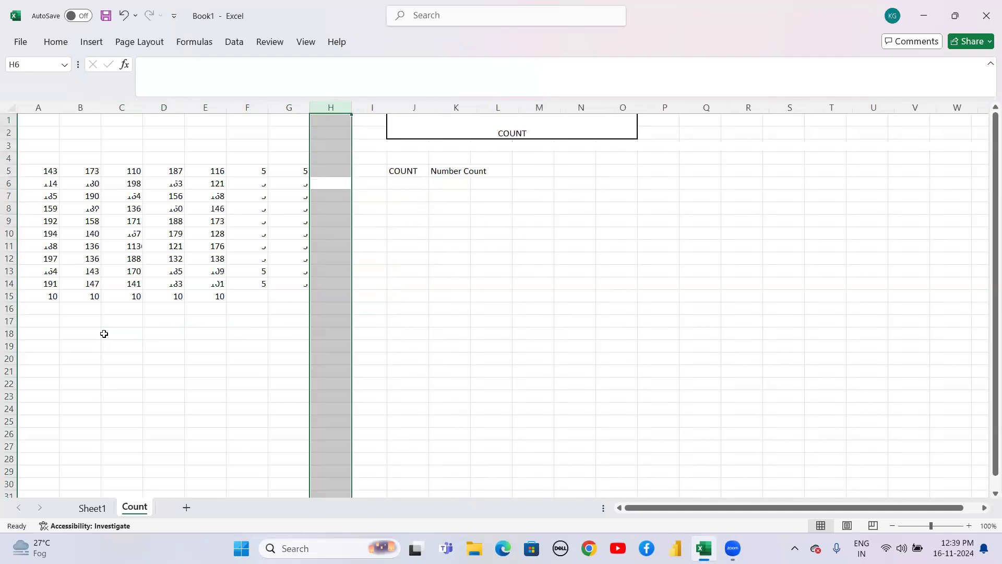
Enter the header "Count" in cell F4 above the first column of row counts.
{"action": "key", "text": "Down"}
{"action": "key", "text": "Up"}
{"action": "key", "text": "Up"}
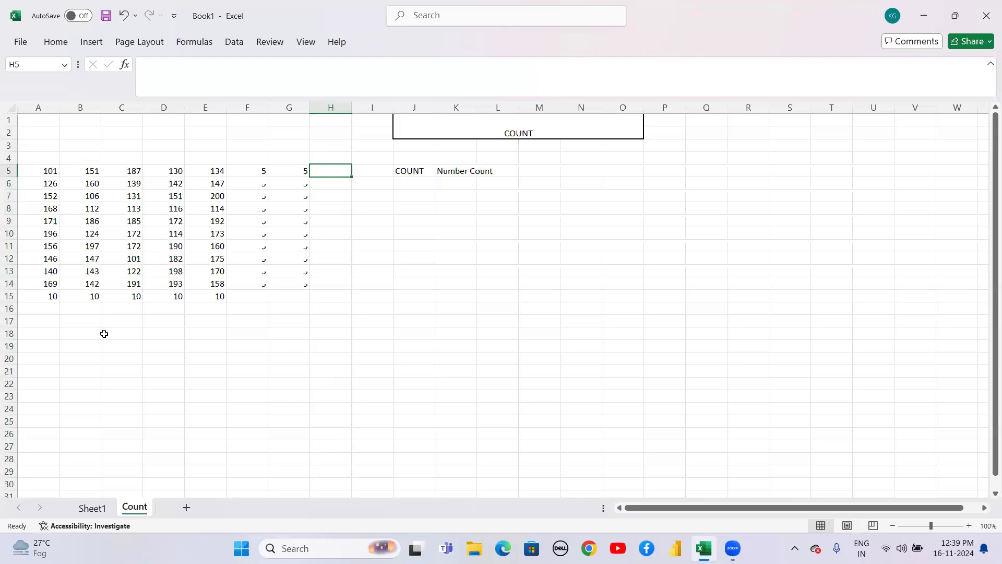
{"action": "key", "text": "Up"}
{"action": "key", "text": "Left"}
{"action": "key", "text": "Left"}
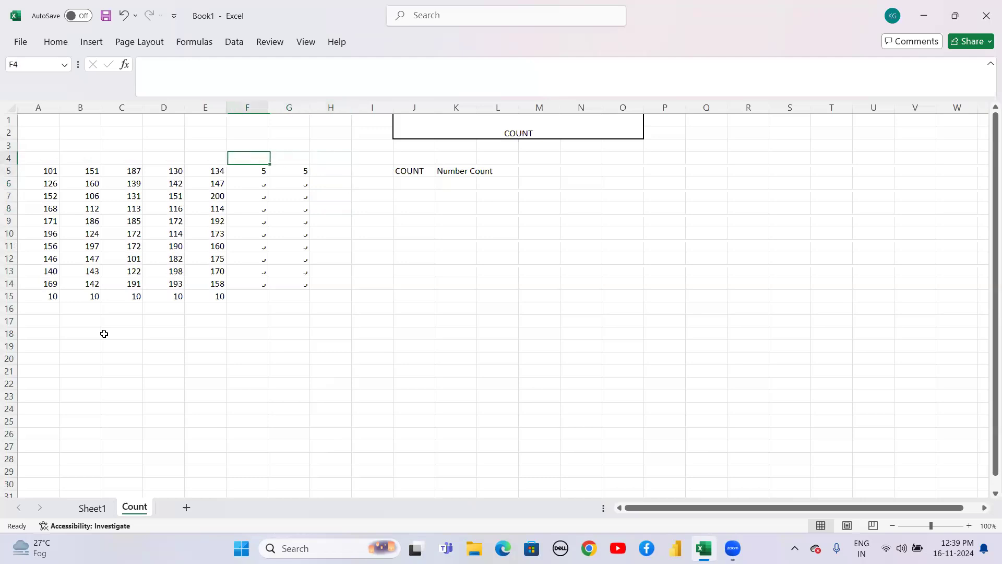
{"action": "type", "text": "Count"}
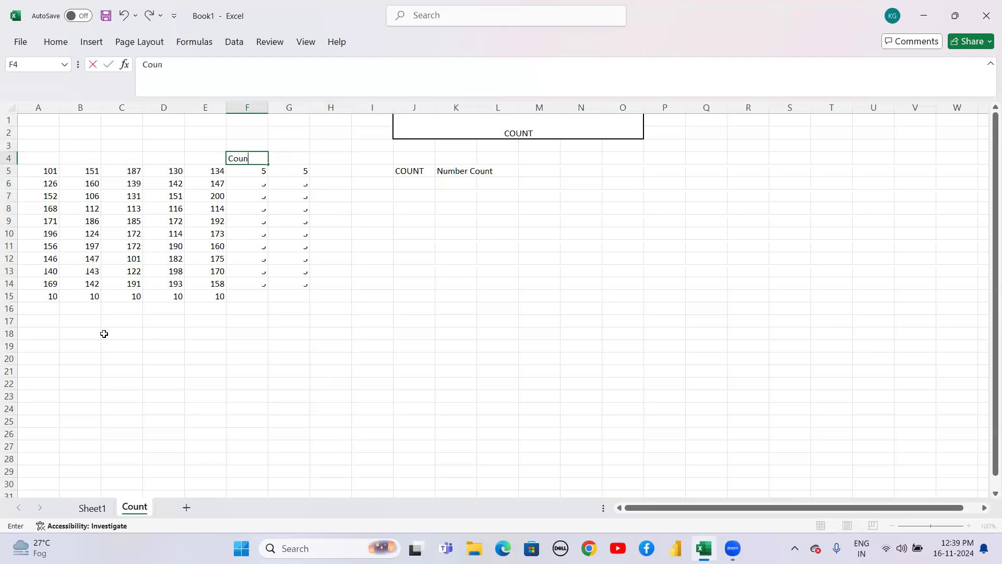
{"action": "key", "text": "Return"}
Enter the header "Count" in cell G4 above the second column of row counts.
{"action": "key", "text": "Right"}
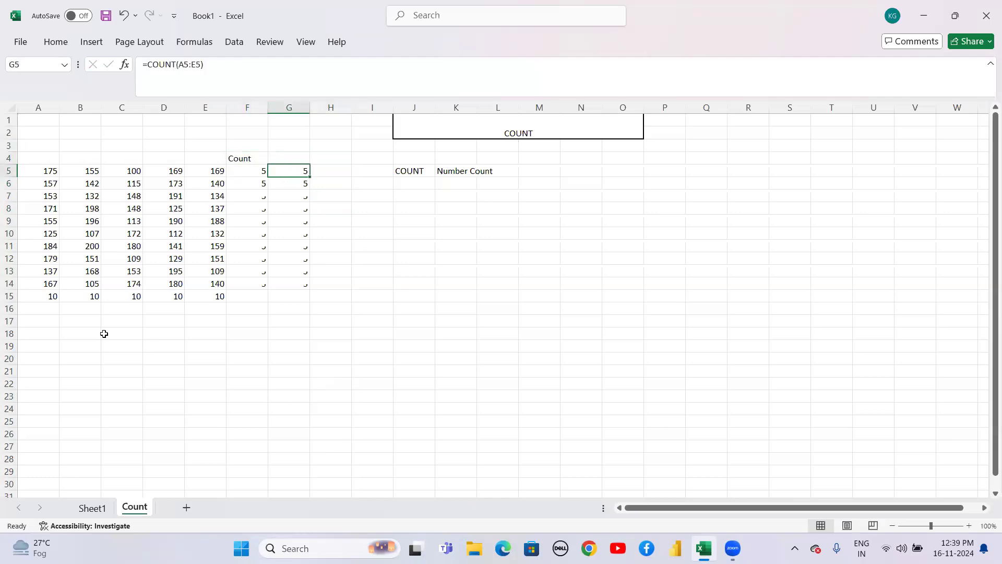
{"action": "key", "text": "Up"}
{"action": "type", "text": "Coun"}
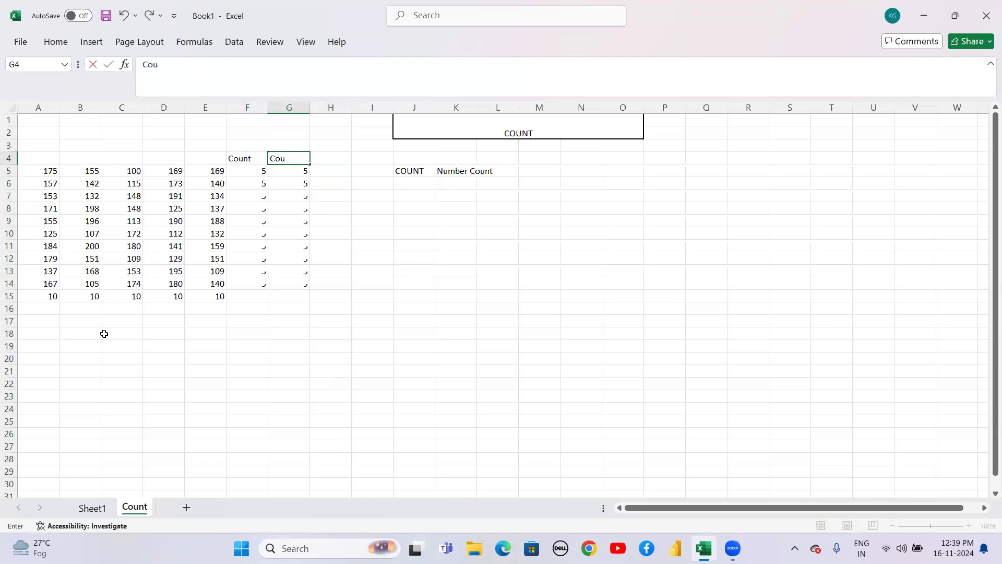
{"action": "key", "text": "Return"}
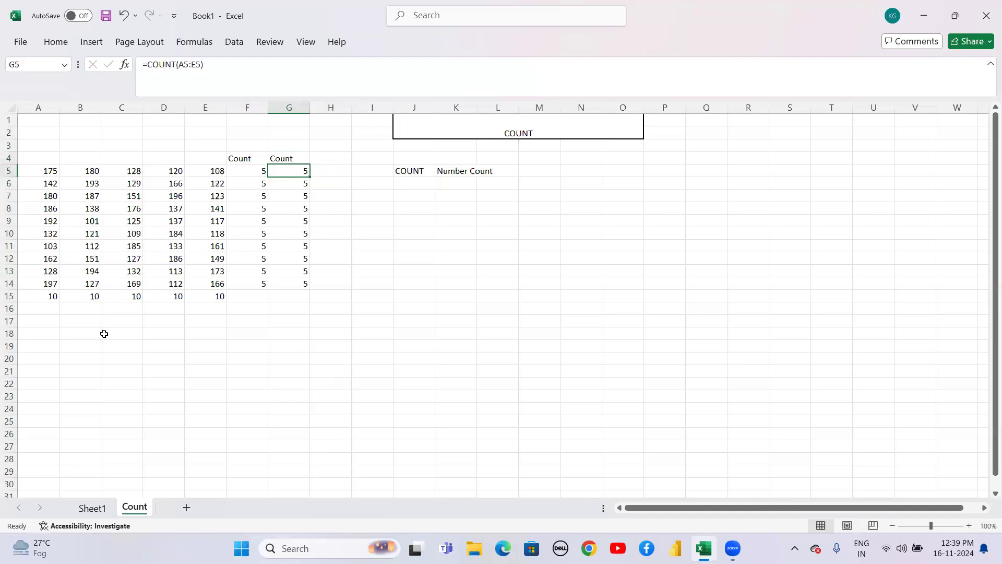
Enter the header "Counta" in cell H4, next to the two Count headers.
{"action": "key", "text": "Right"}
{"action": "key", "text": "Right"}
{"action": "key", "text": "Left"}
{"action": "key", "text": "Up"}
{"action": "key", "text": "F2"}
{"action": "type", "text": "Counta"}
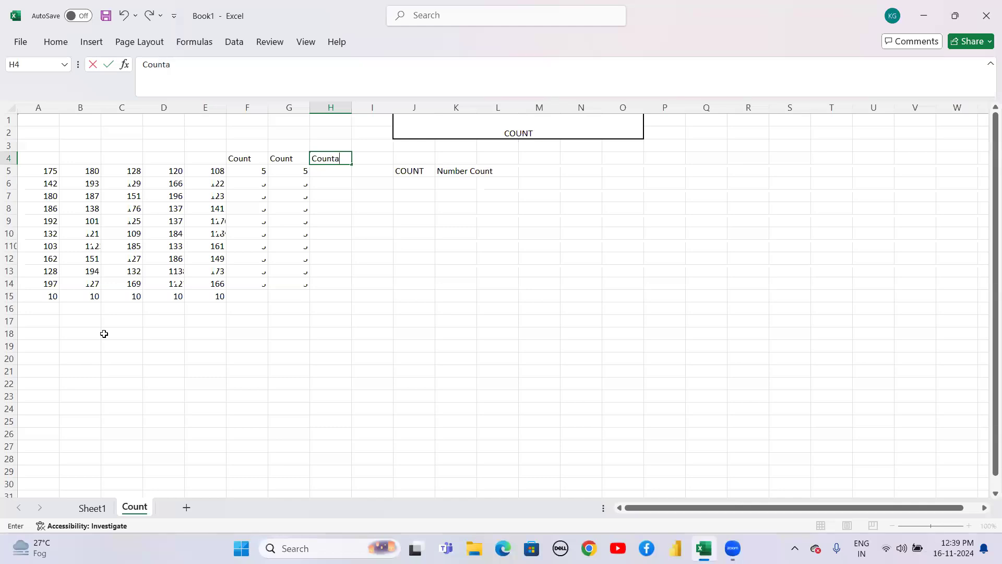
{"action": "key", "text": "Return"}
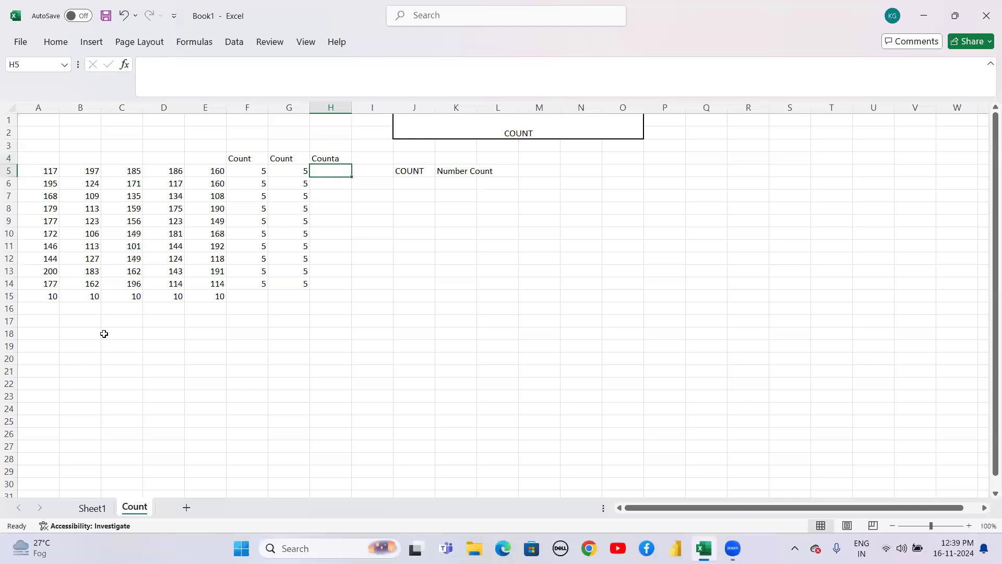
Enter the formula =COUNTA(A5:E5) in cell H5 to count the non-empty cells of the first data row.
{"action": "type", "text": "=co"}
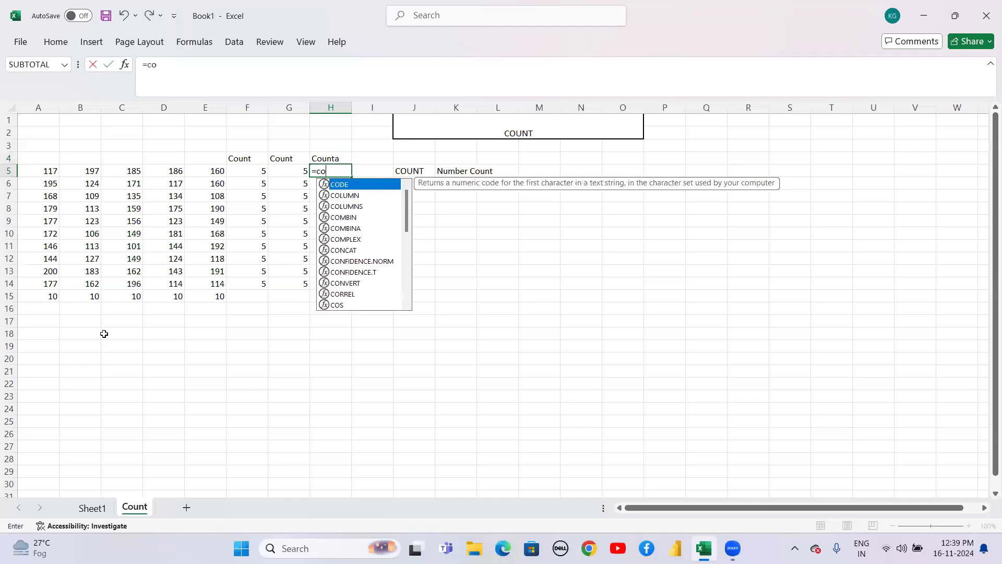
{"action": "type", "text": "unt"}
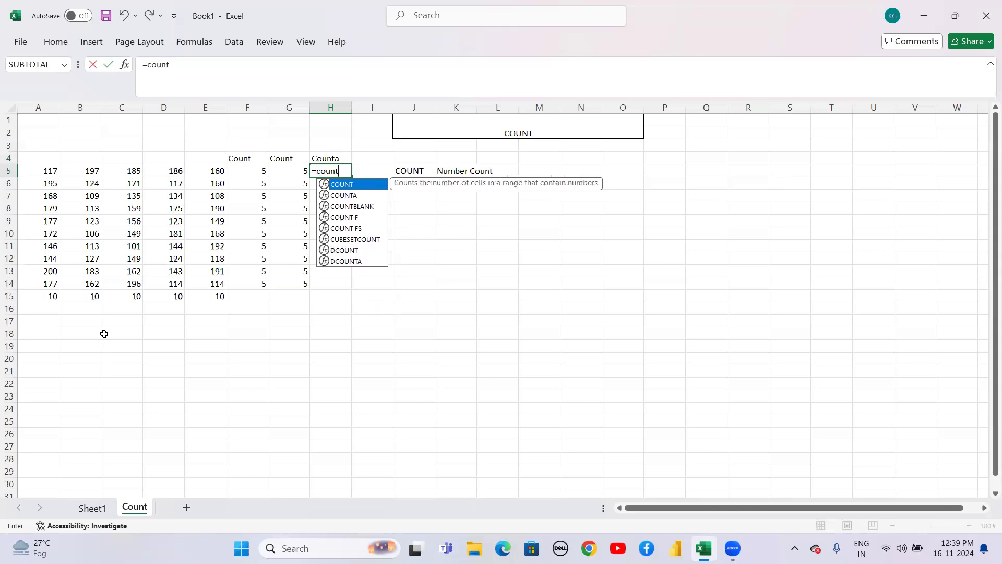
{"action": "key", "text": "Down"}
{"action": "key", "text": "Tab"}
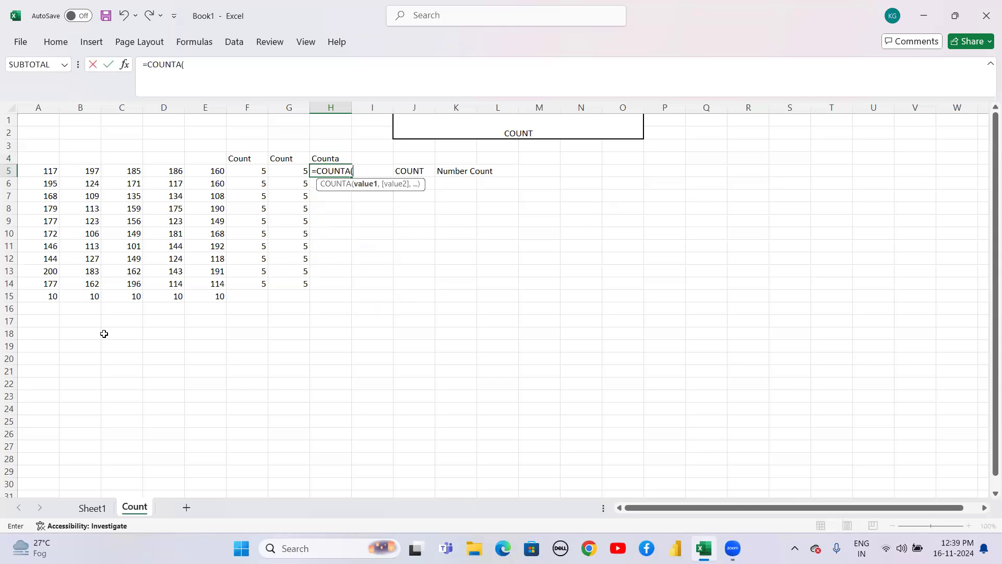
{"action": "key", "text": "Left"}
{"action": "key", "text": "Left"}
{"action": "key", "text": "Left"}
{"action": "key", "text": "Left"}
{"action": "key", "text": "Left"}
{"action": "key", "text": "Left"}
{"action": "key", "text": "Left"}
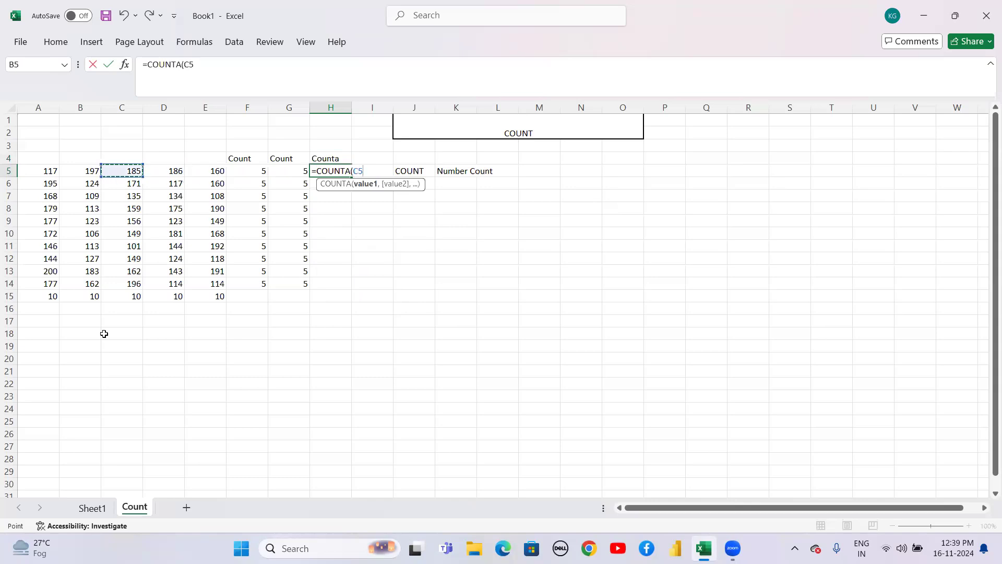
{"action": "key", "text": "shift+Right"}
{"action": "key", "text": "shift+Right"}
{"action": "key", "text": "shift+Right"}
{"action": "key", "text": "shift+Right"}
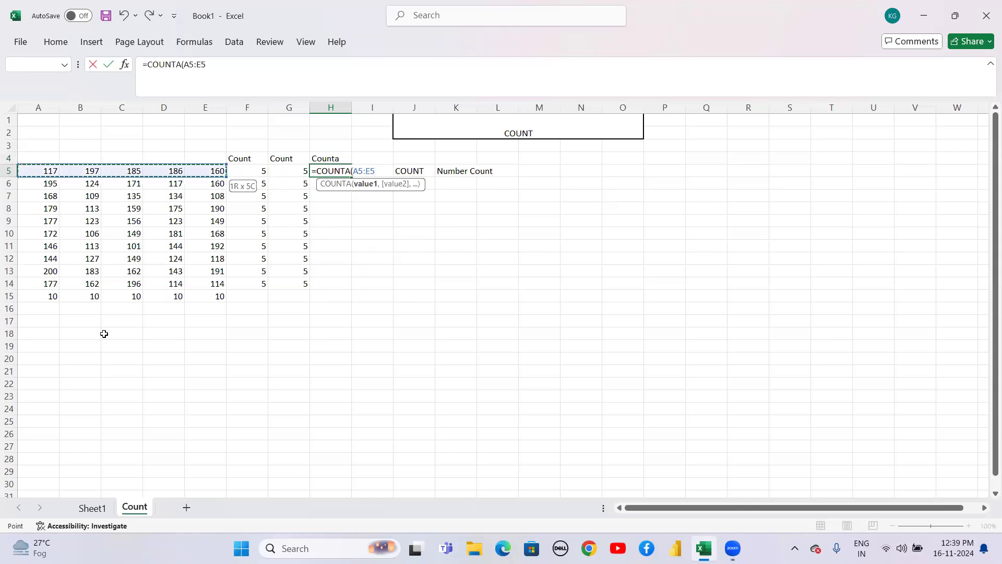
{"action": "type", "text": ")"}
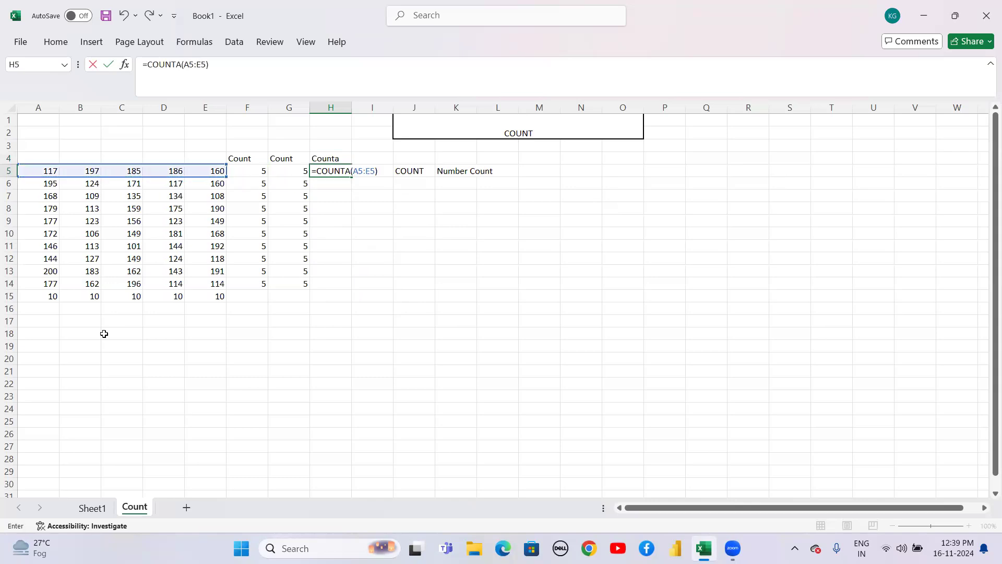
{"action": "key", "text": "Return"}
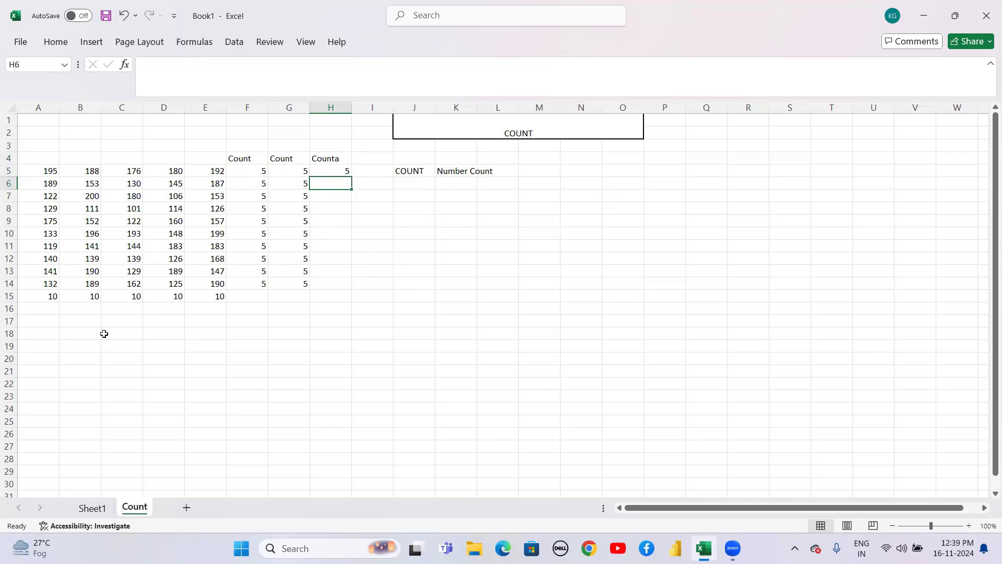
Fill the COUNTA formula from H5 down to H14 for the remaining data rows.
{"action": "key", "text": "Up"}
{"action": "key", "text": "Up"}
{"action": "key", "text": "Down"}
{"action": "key", "text": "shift+Down"}
{"action": "key", "text": "shift+Down"}
{"action": "key", "text": "shift+Down"}
{"action": "key", "text": "shift+Down"}
{"action": "key", "text": "shift+Down"}
{"action": "key", "text": "shift+Down"}
{"action": "key", "text": "shift+Down"}
{"action": "key", "text": "shift+Down"}
{"action": "key", "text": "shift+Down"}
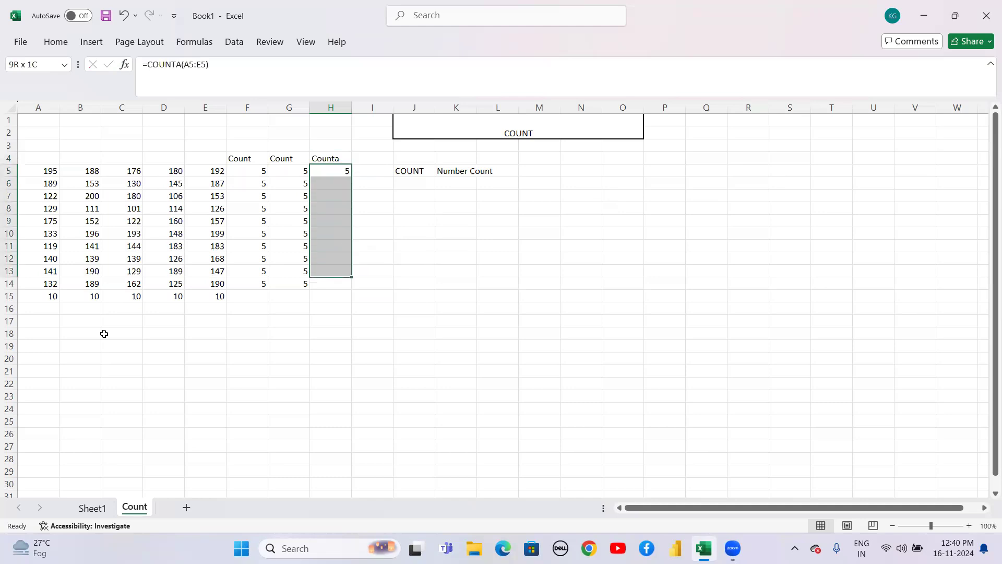
{"action": "key", "text": "ctrl+d"}
Enter the label "CountA" in cell J6 below the COUNT label.
{"action": "key", "text": "Right"}
{"action": "key", "text": "Right"}
{"action": "key", "text": "Right"}
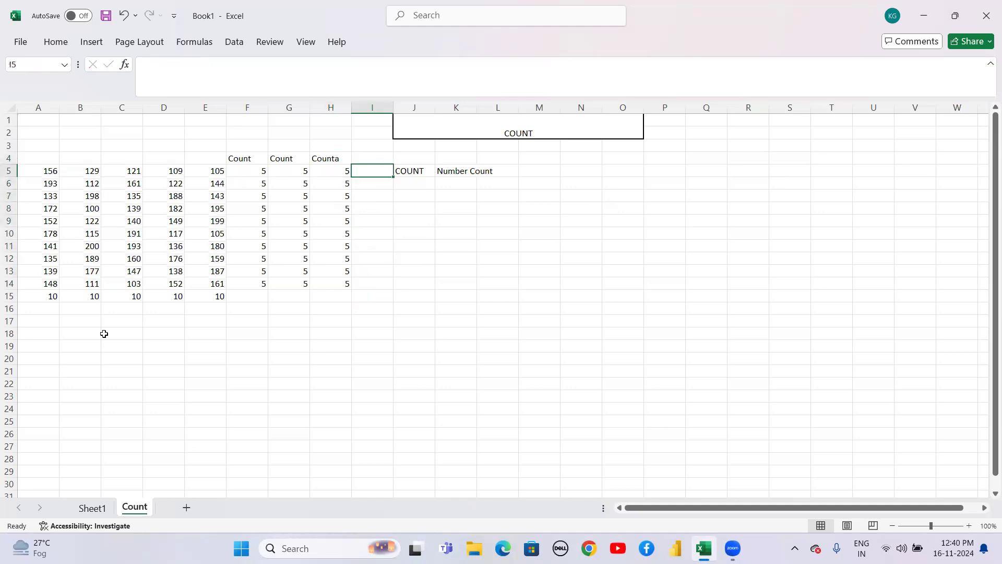
{"action": "key", "text": "Down"}
{"action": "key", "text": "Left"}
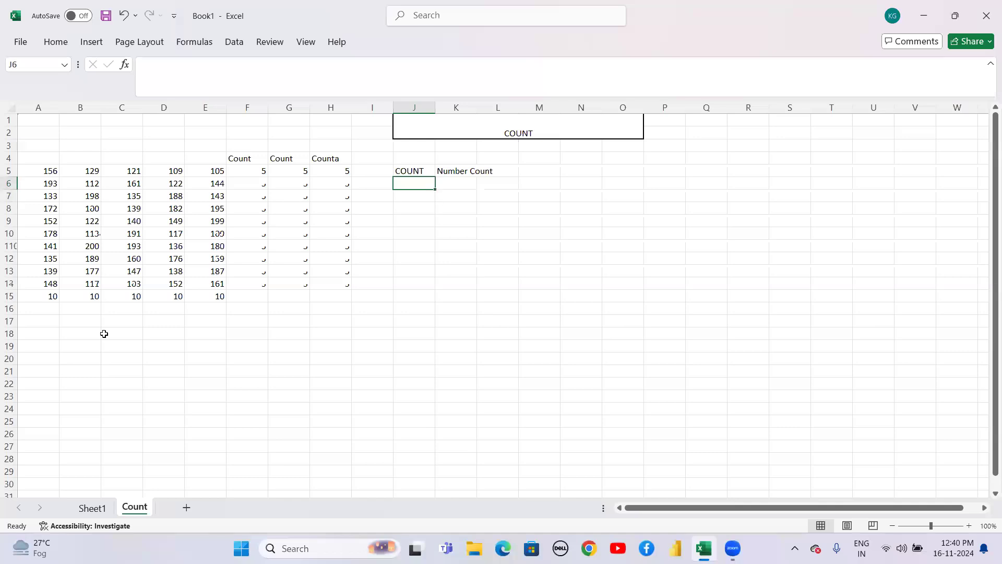
{"action": "key", "text": "Up"}
{"action": "key", "text": "Right"}
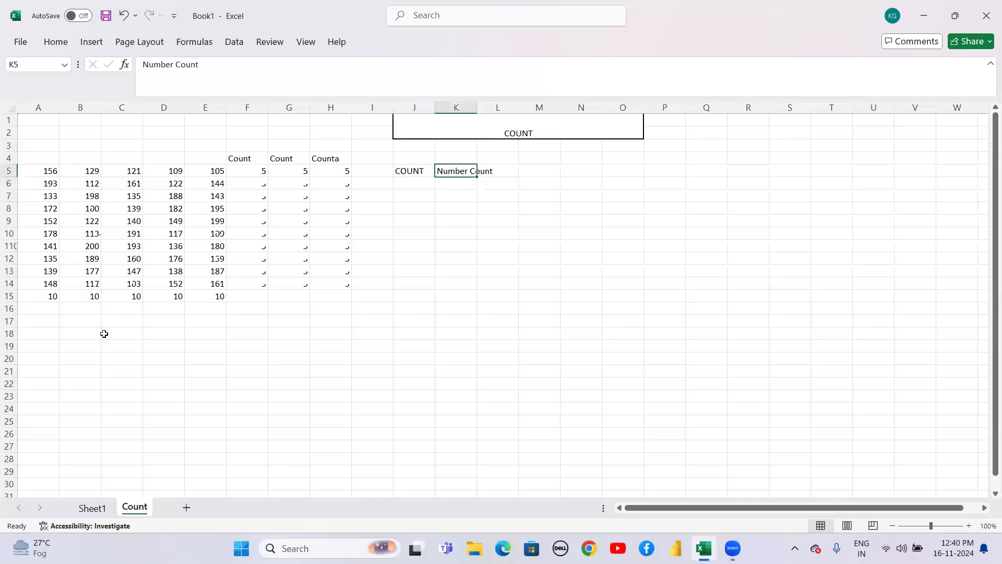
{"action": "key", "text": "Left"}
{"action": "key", "text": "Left"}
{"action": "key", "text": "Right"}
{"action": "key", "text": "Down"}
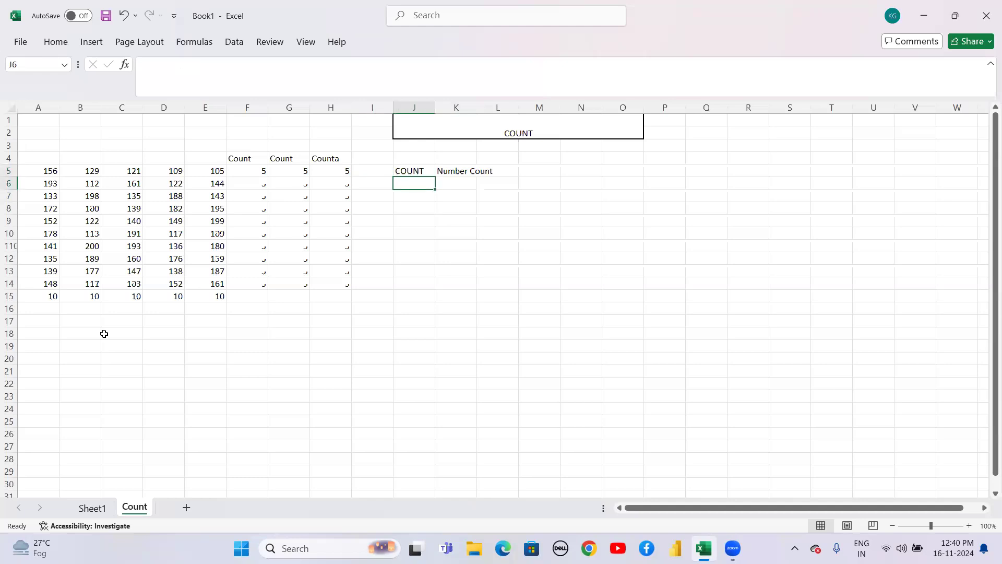
{"action": "type", "text": "CountA"}
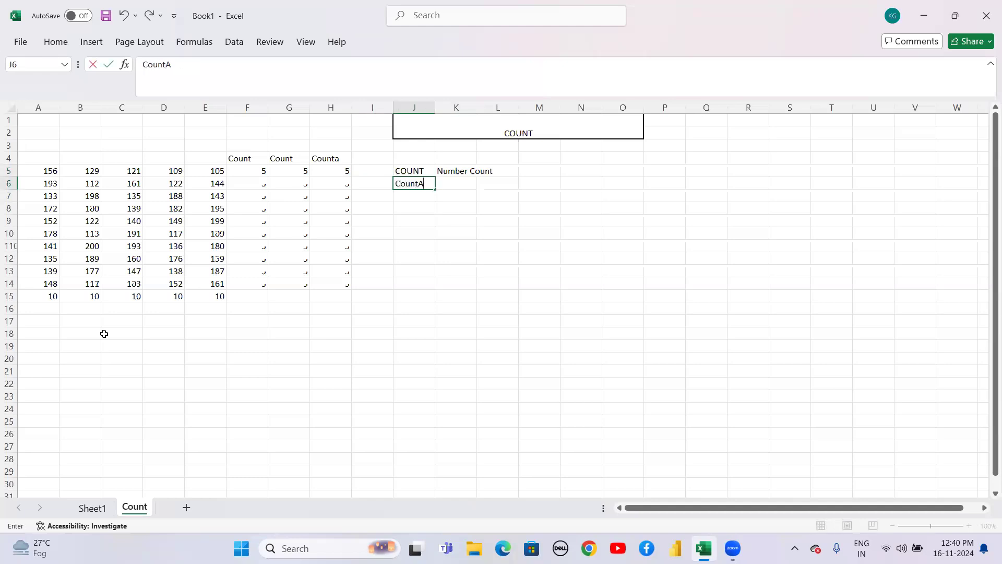
{"action": "key", "text": "Return"}
Enter the description "All Number and text value" in cell K6 beside the CountA label.
{"action": "key", "text": "Right"}
{"action": "key", "text": "Up"}
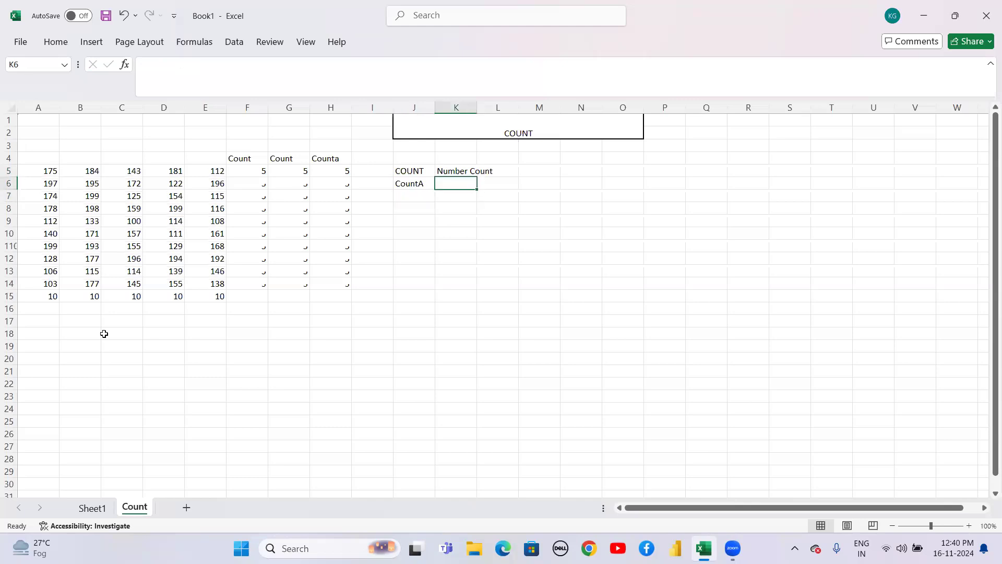
{"action": "type", "text": "All"}
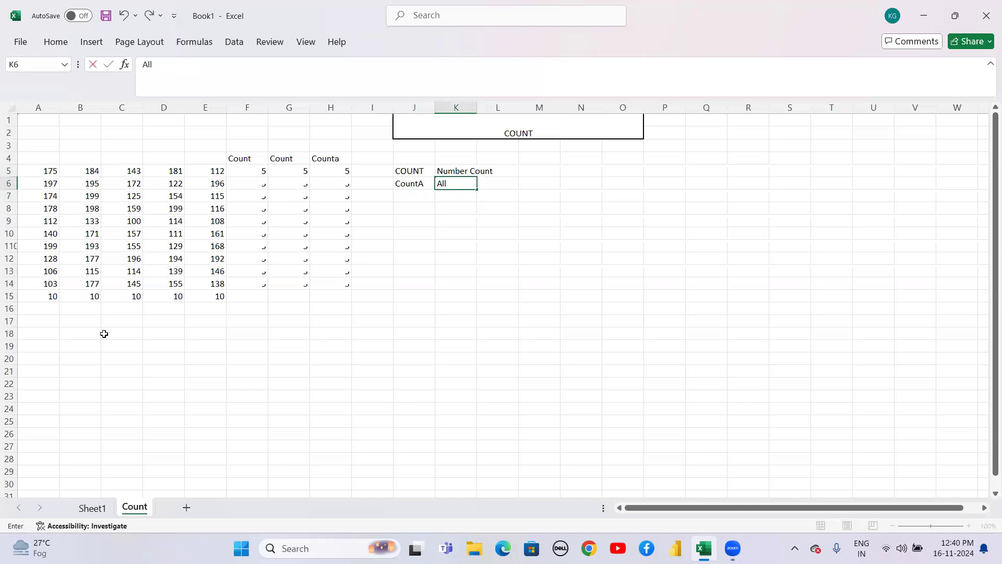
{"action": "type", "text": " Number and text"}
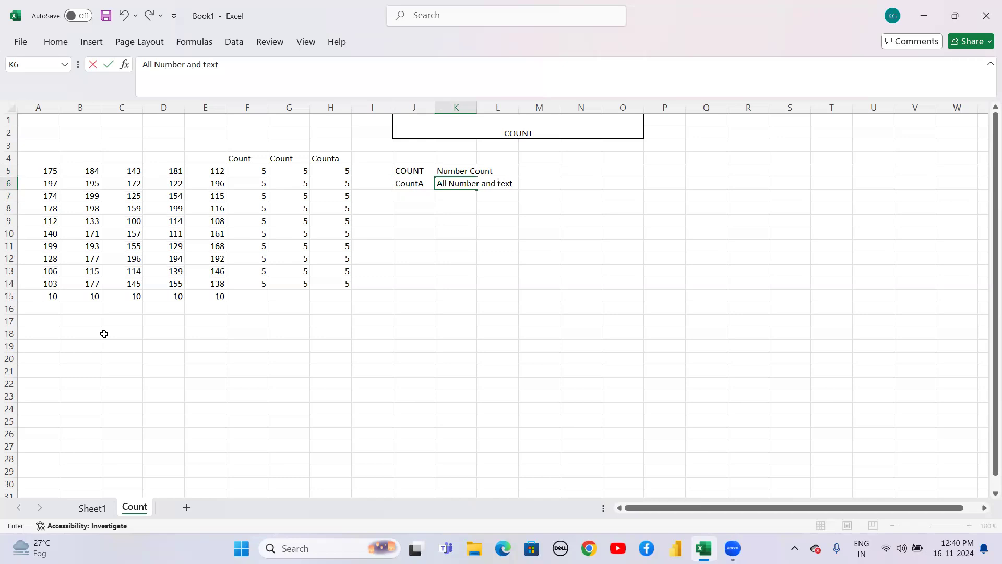
{"action": "type", "text": " value"}
{"action": "key", "text": "Return"}
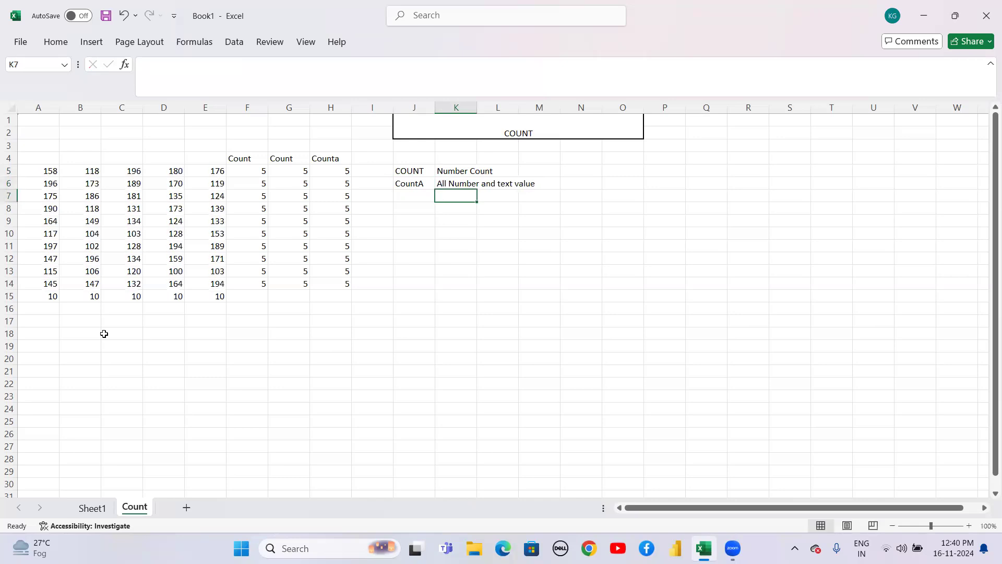
Enter the additional description "All Value count" in cell M6 on the CountA row.
{"action": "key", "text": "Right"}
{"action": "key", "text": "Up"}
{"action": "key", "text": "Right"}
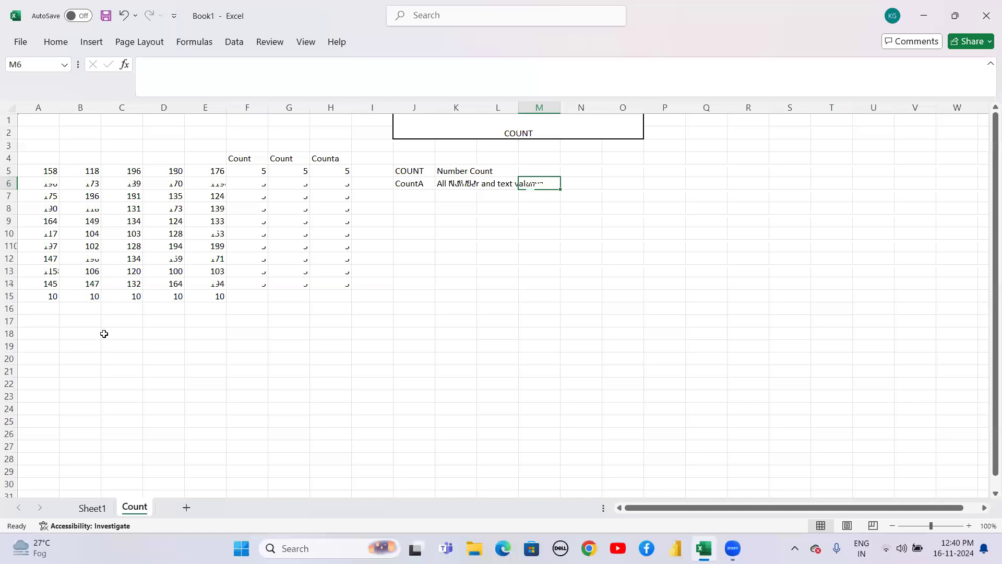
{"action": "type", "text": "All Va"}
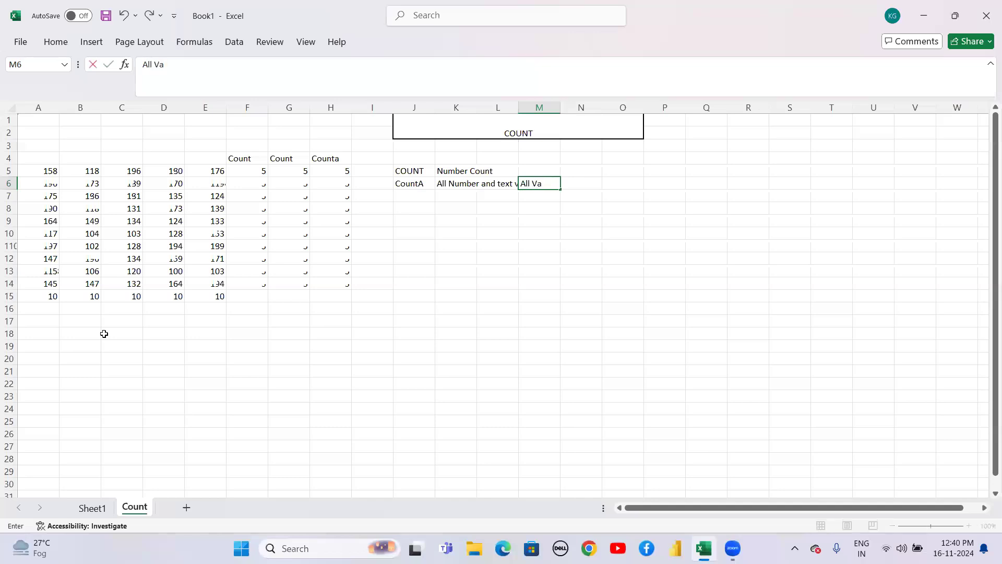
{"action": "type", "text": "lue count"}
{"action": "key", "text": "Return"}
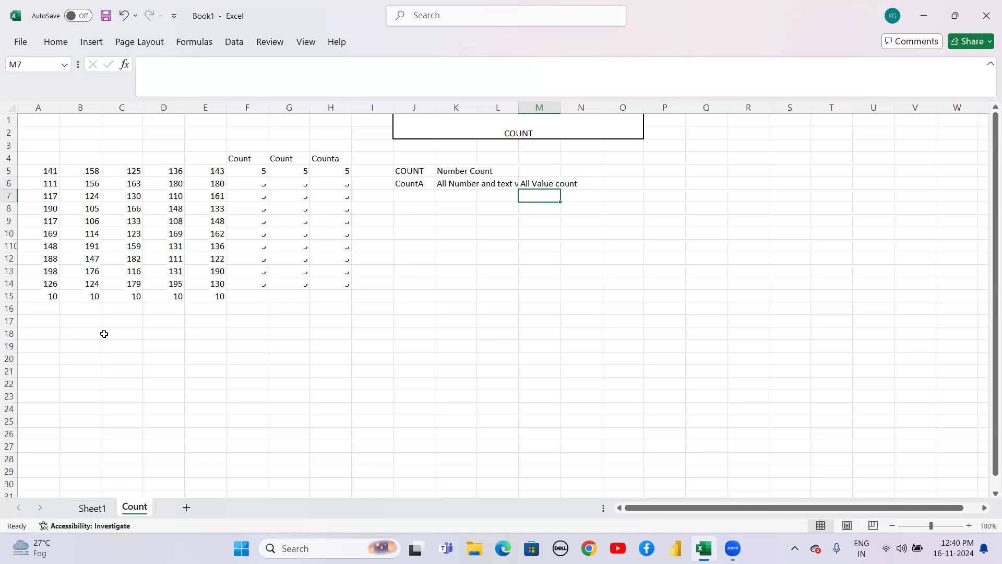
Enter the mixed sample values 10, 15, a, b, 12 and c down cells K9 to K14.
{"action": "key", "text": "Down"}
{"action": "key", "text": "Down"}
{"action": "key", "text": "Down"}
{"action": "key", "text": "Left"}
{"action": "key", "text": "Left"}
{"action": "key", "text": "Up"}
{"action": "type", "text": "10"}
{"action": "key", "text": "Return"}
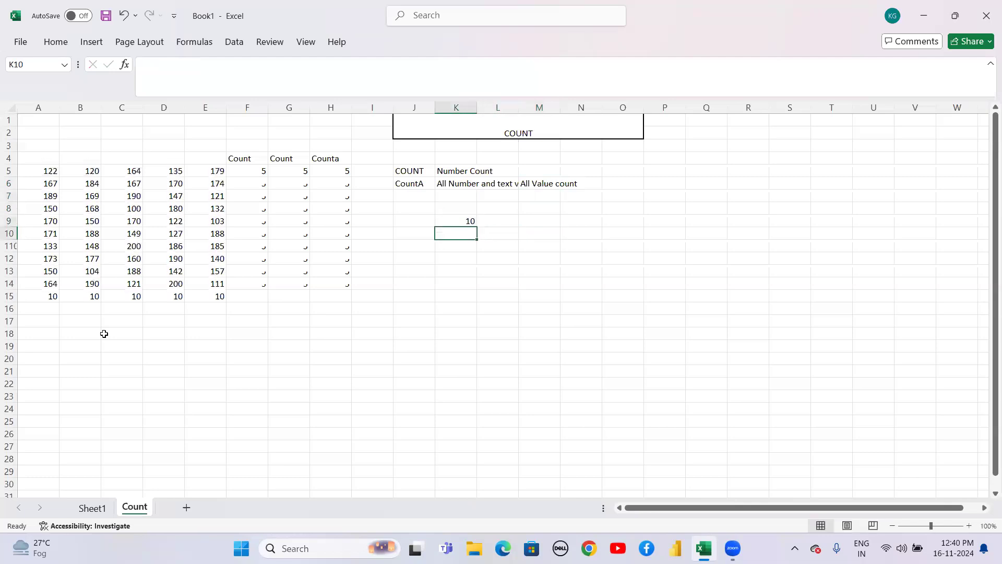
{"action": "type", "text": "15"}
{"action": "key", "text": "Return"}
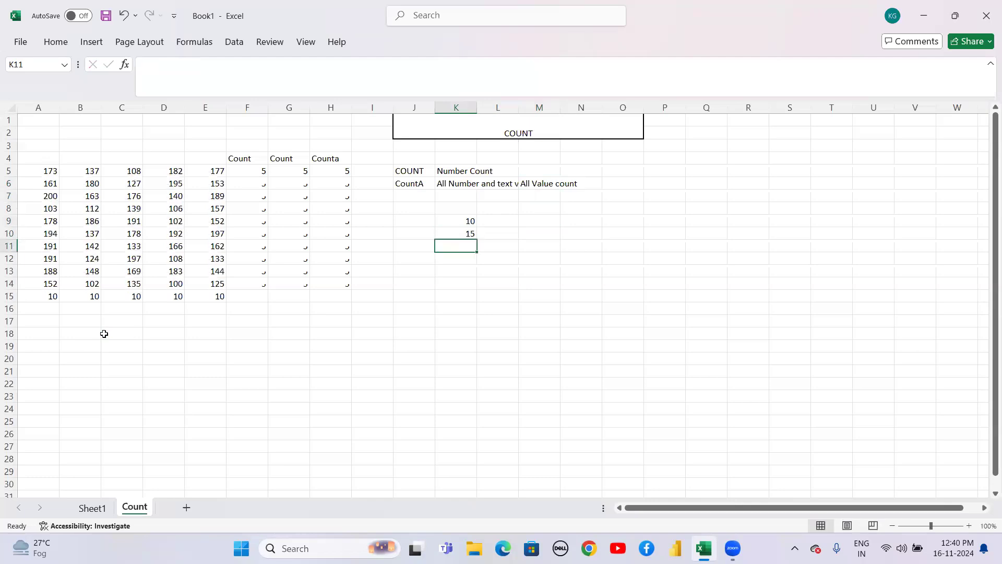
{"action": "type", "text": "a"}
{"action": "key", "text": "Return"}
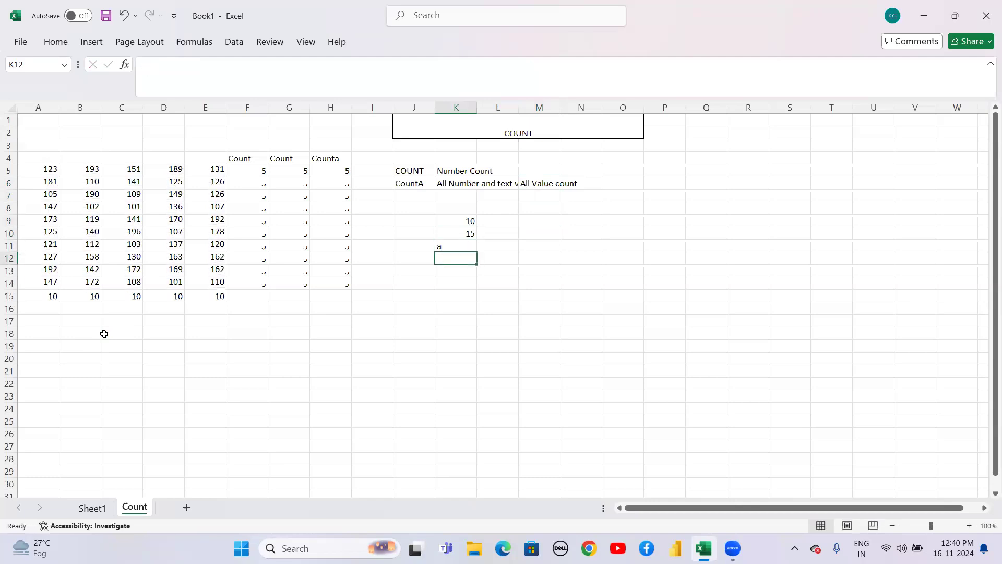
{"action": "type", "text": "b"}
{"action": "key", "text": "Return"}
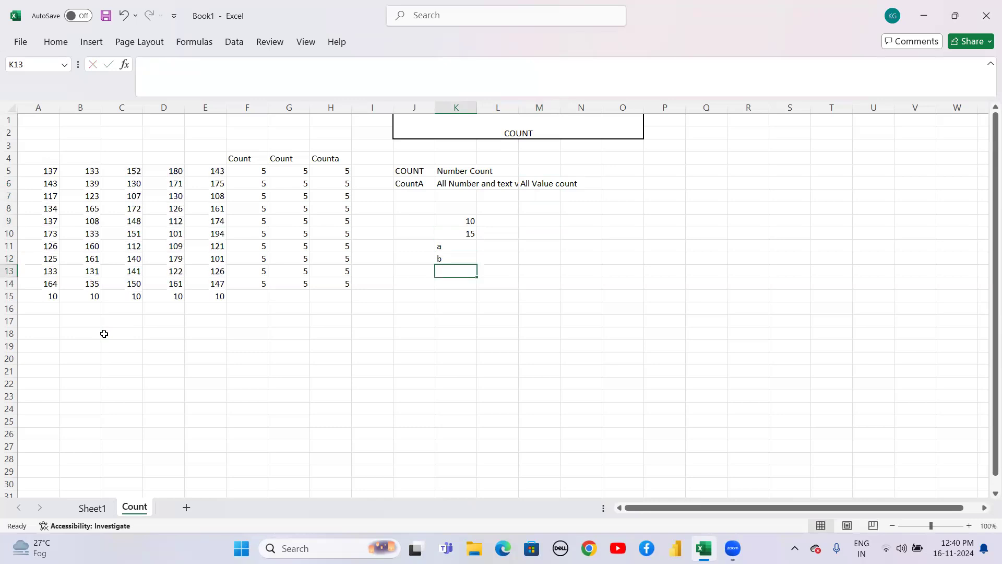
{"action": "type", "text": "12"}
{"action": "key", "text": "Return"}
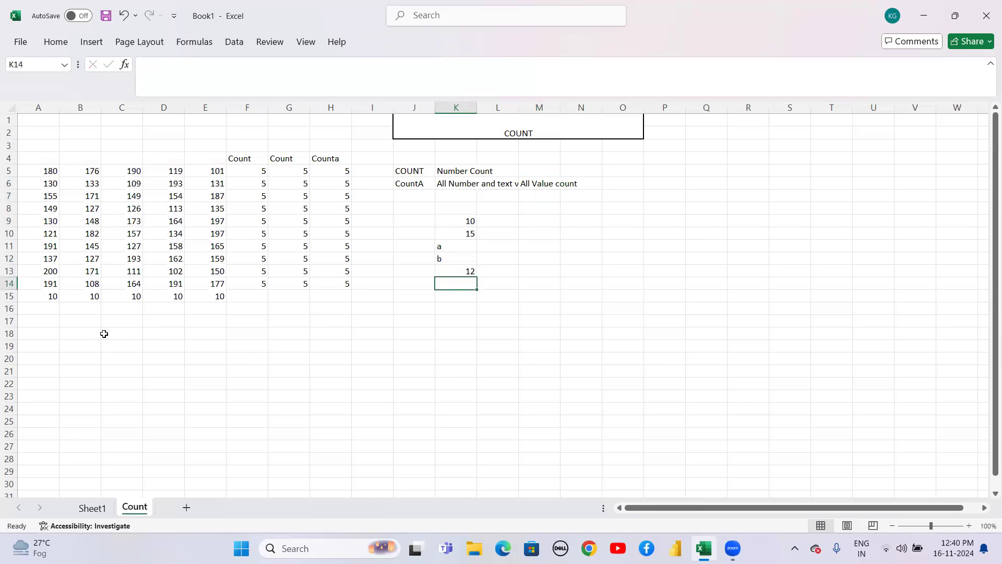
{"action": "type", "text": "c"}
{"action": "key", "text": "Return"}
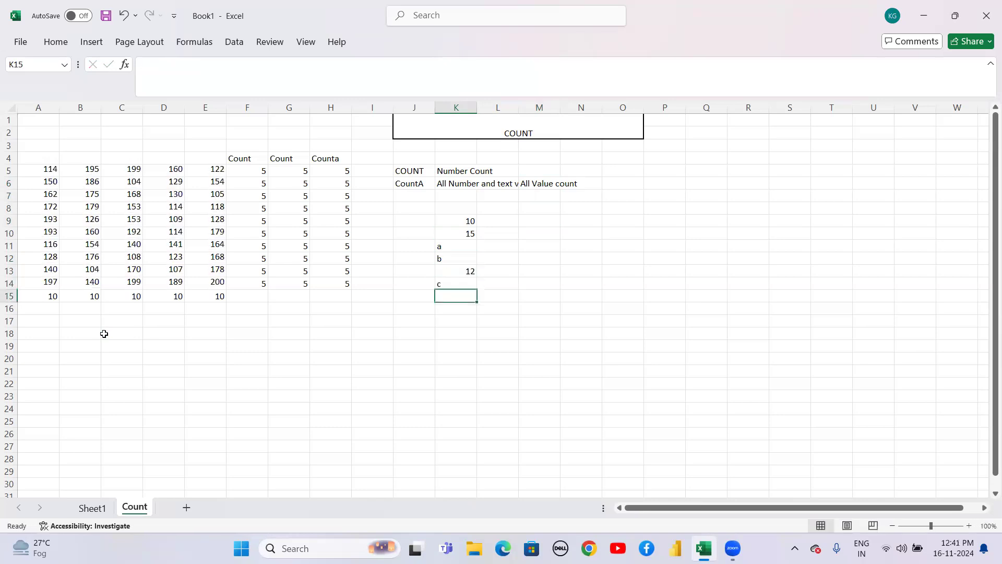
Extend the sample list with the formulas =0/5 in cell K15 and =5/0 in cell K16.
{"action": "type", "text": "=0"}
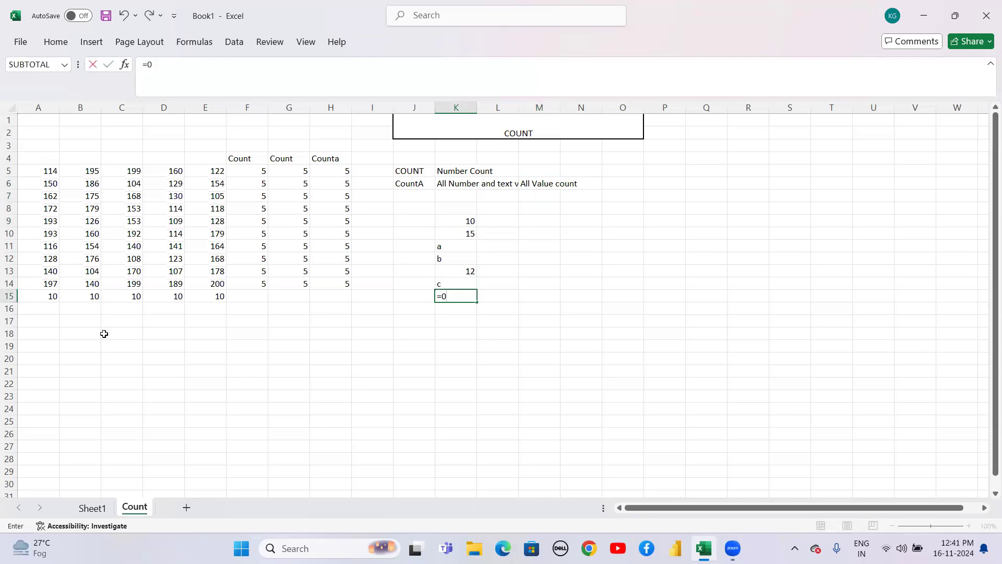
{"action": "type", "text": "/5"}
{"action": "key", "text": "Return"}
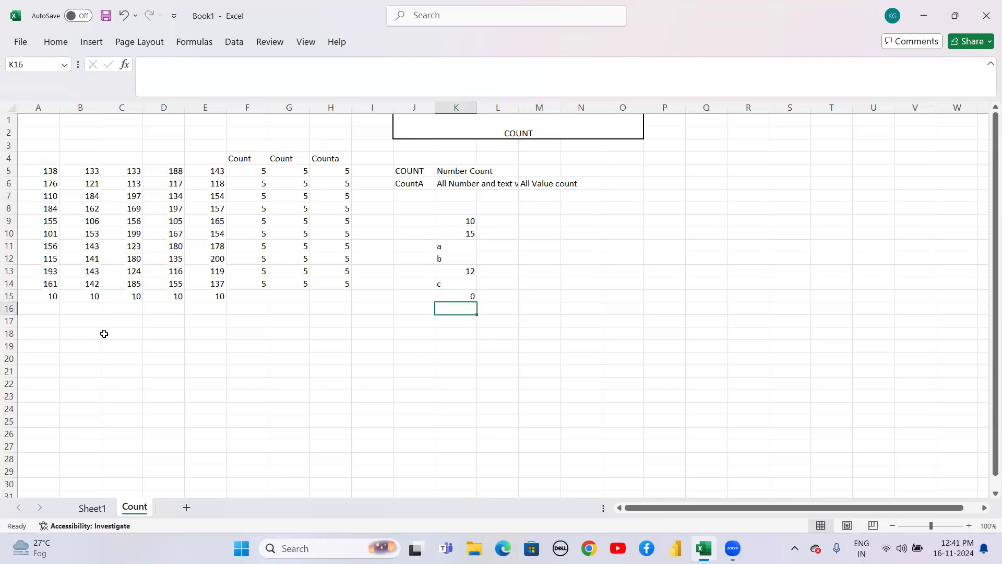
{"action": "type", "text": "=5/0"}
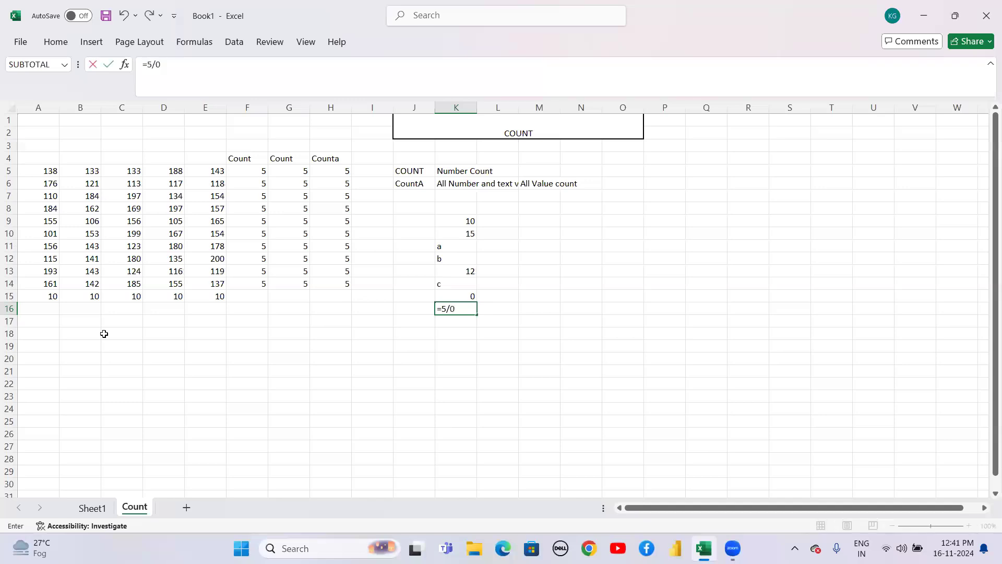
{"action": "key", "text": "Return"}
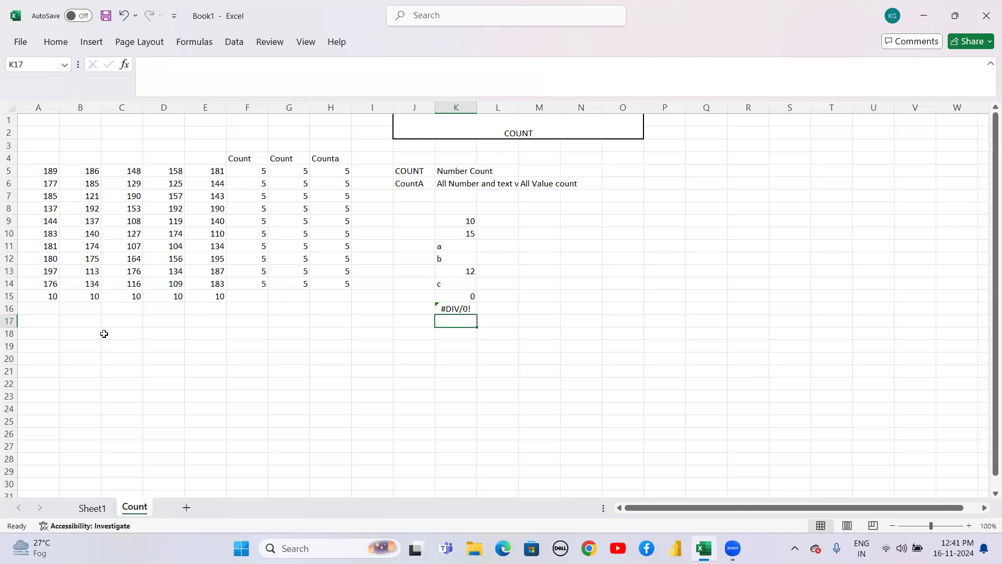
Add the values 45 in cell K17 and f in cell K18 to finish the mixed sample list.
{"action": "type", "text": "45"}
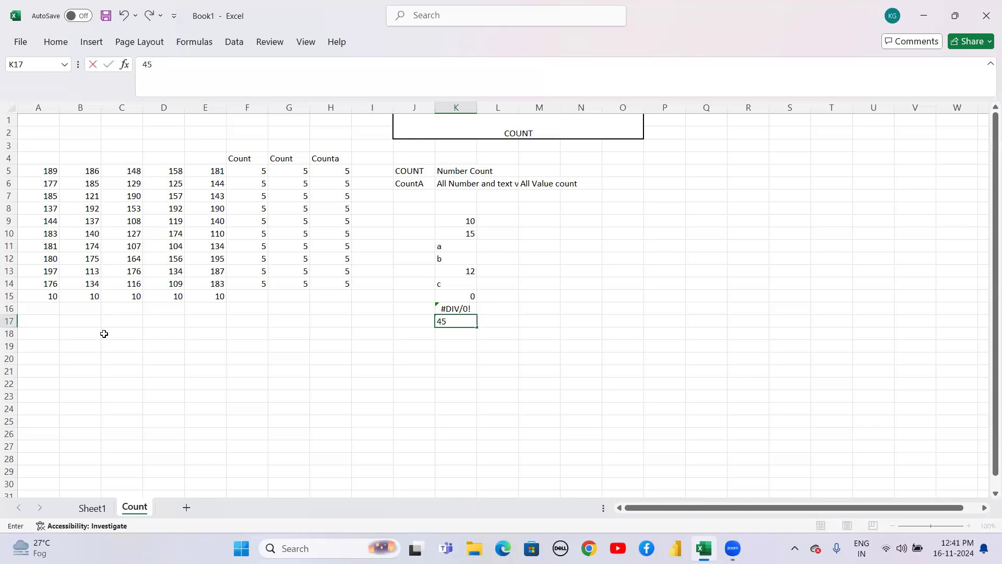
{"action": "key", "text": "Return"}
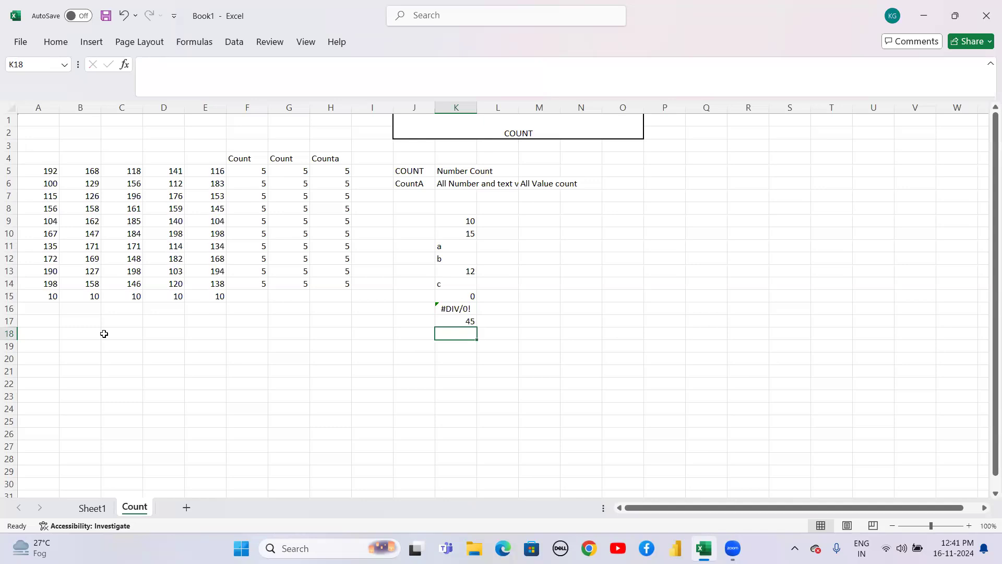
{"action": "type", "text": "f"}
{"action": "key", "text": "Return"}
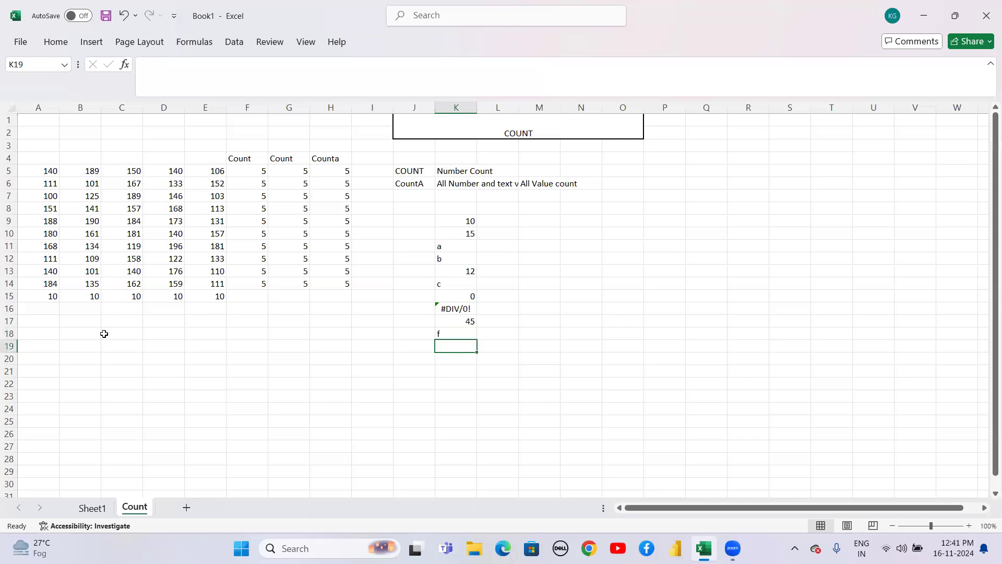
Enter the headings "Count" in cell M8 and "CountA" in cell N8.
{"action": "key", "text": "Right"}
{"action": "key", "text": "Right"}
{"action": "key", "text": "Up"}
{"action": "key", "text": "Up"}
{"action": "key", "text": "Up"}
{"action": "key", "text": "Up"}
{"action": "key", "text": "Up"}
{"action": "key", "text": "Up"}
{"action": "key", "text": "Up"}
{"action": "key", "text": "Up"}
{"action": "key", "text": "Up"}
{"action": "key", "text": "Up"}
{"action": "key", "text": "Up"}
{"action": "type", "text": "Coun"}
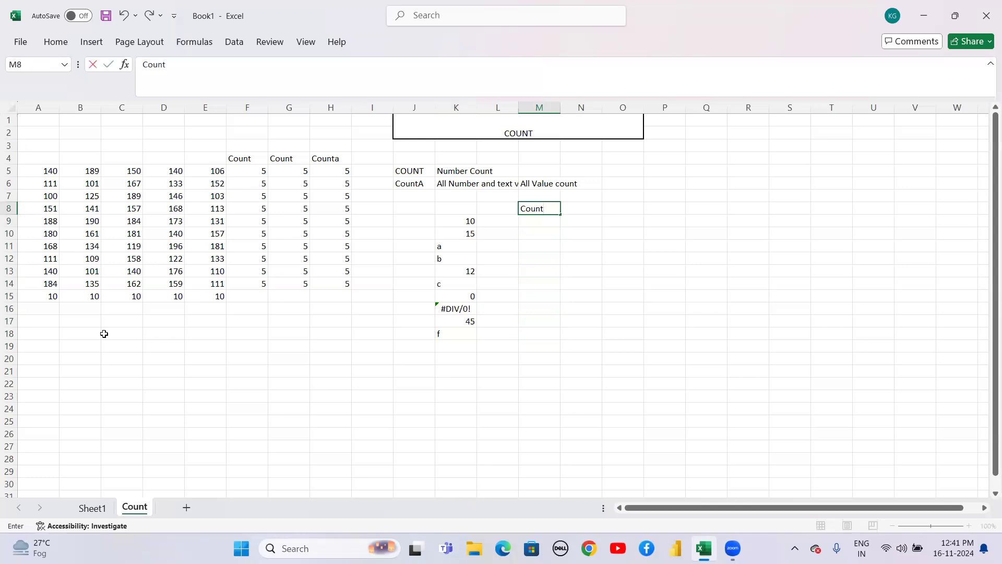
{"action": "key", "text": "Right"}
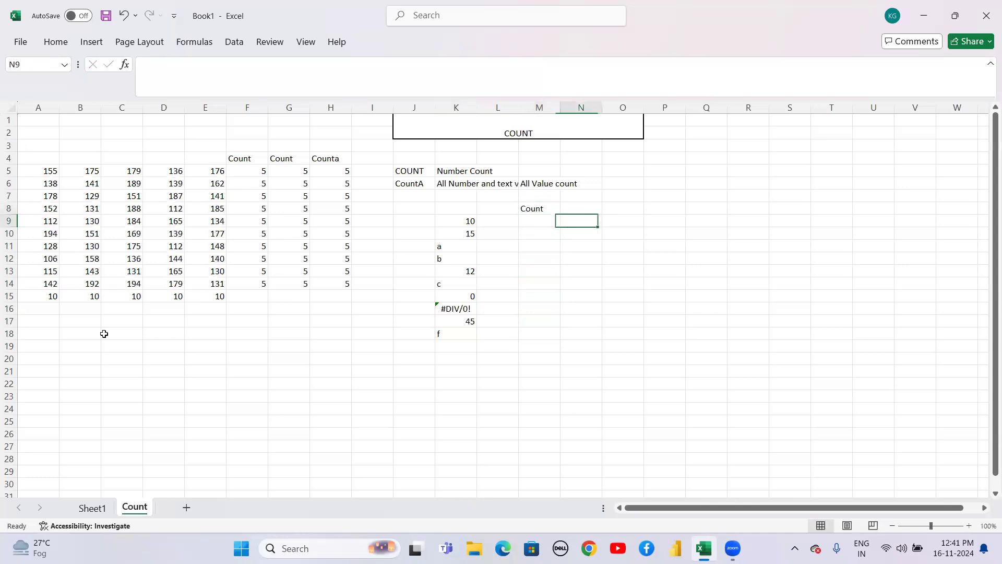
{"action": "type", "text": "CountA"}
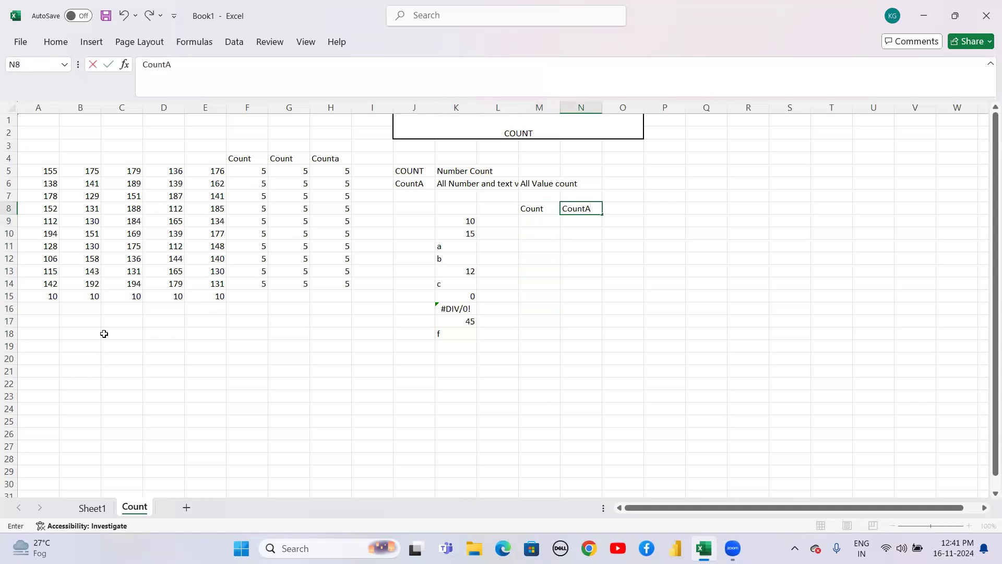
{"action": "key", "text": "Return"}
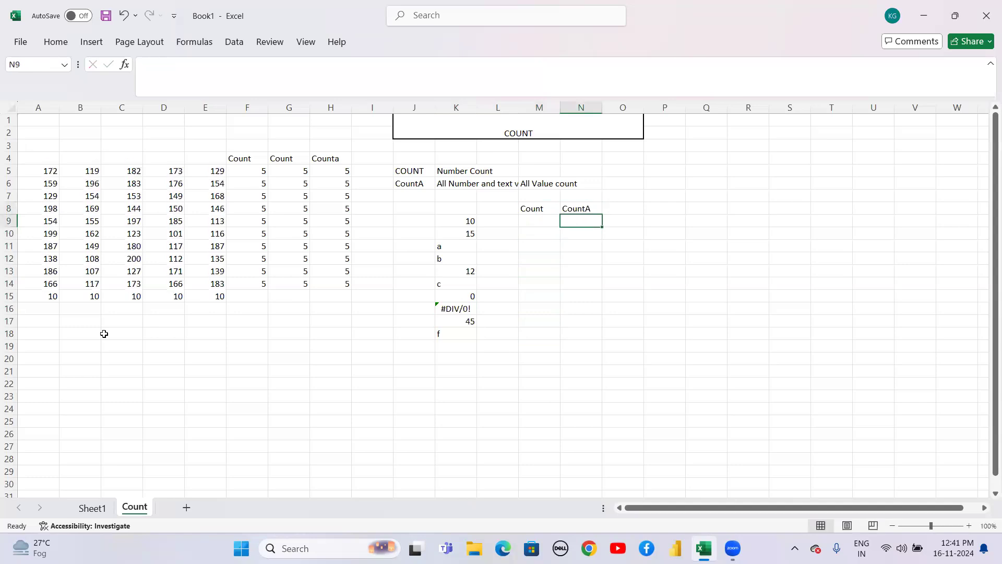
Count the numeric entries of the sample list with =COUNT(K9:K18) in cell M9.
{"action": "key", "text": "Left"}
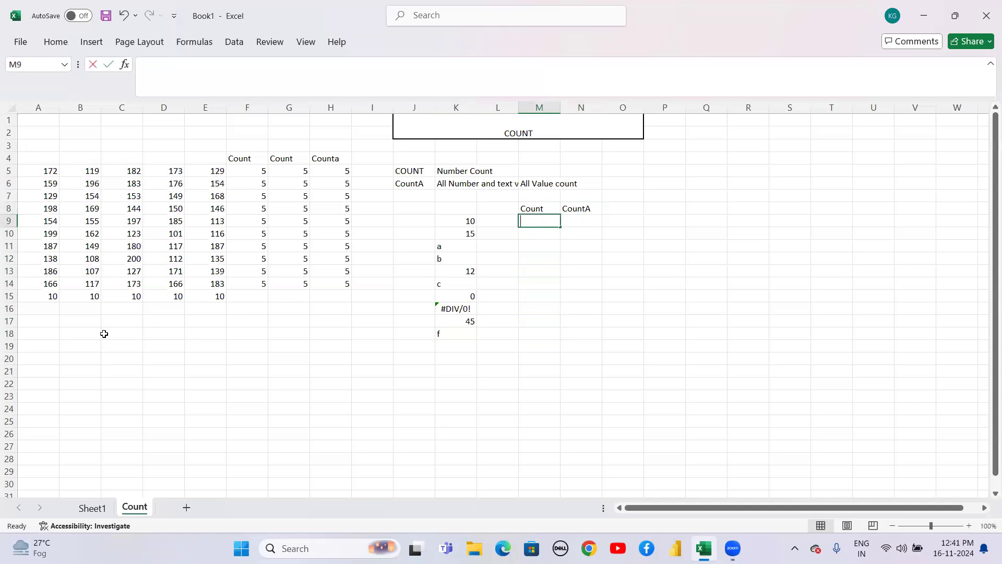
{"action": "type", "text": "=count"}
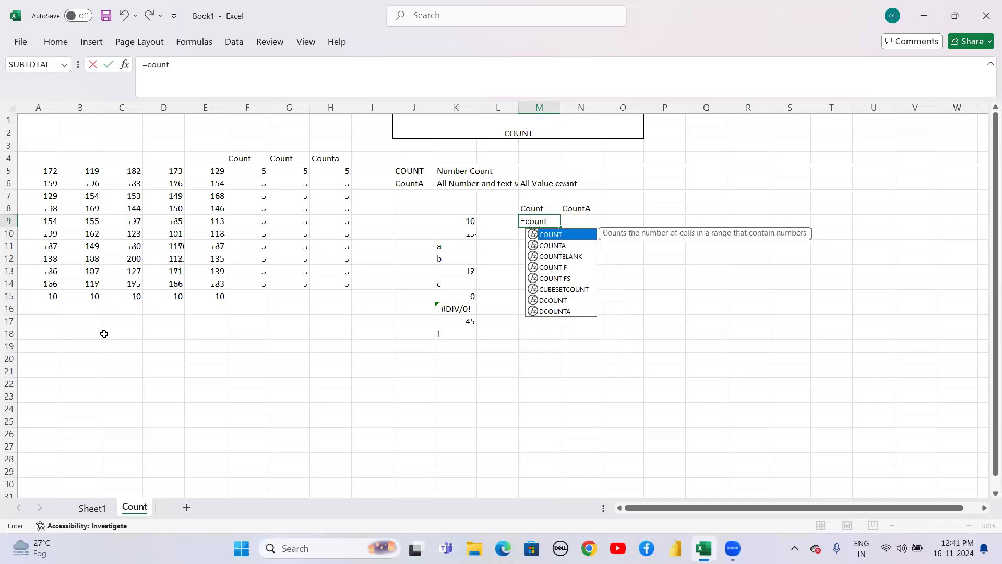
{"action": "type", "text": "("}
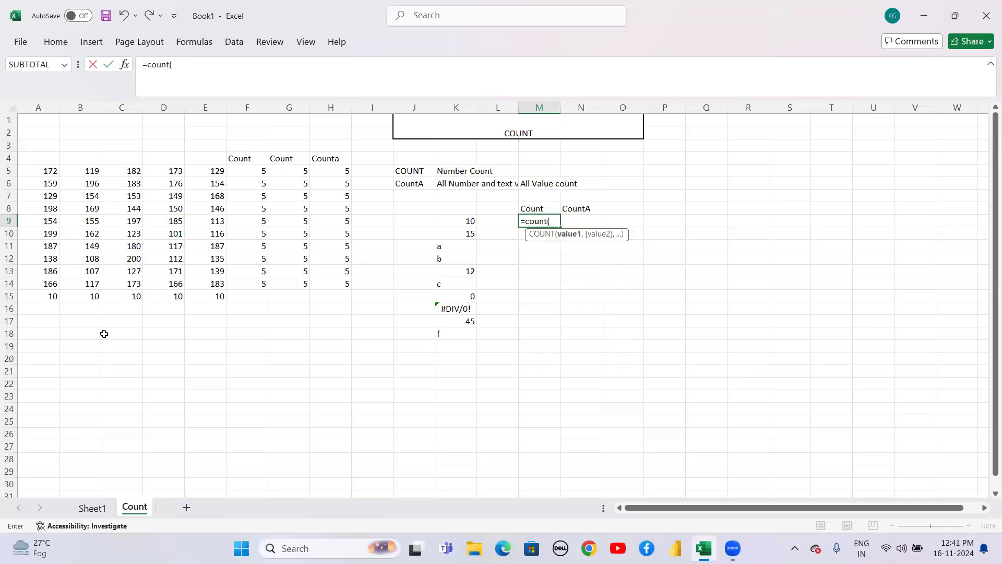
{"action": "key", "text": "Left"}
{"action": "key", "text": "Left"}
{"action": "key", "text": "shift+Down"}
{"action": "key", "text": "shift+Down"}
{"action": "key", "text": "shift+Down"}
{"action": "key", "text": "shift+Down"}
{"action": "key", "text": "shift+Down"}
{"action": "key", "text": "shift+Down"}
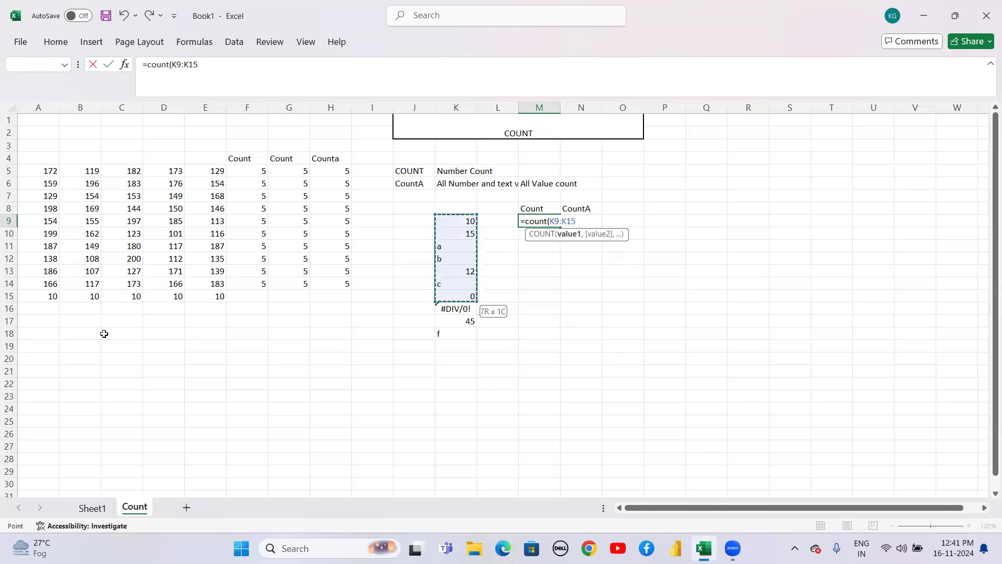
{"action": "key", "text": "shift+Down"}
{"action": "key", "text": "shift+Down"}
{"action": "key", "text": "shift+Down"}
{"action": "type", "text": ")"}
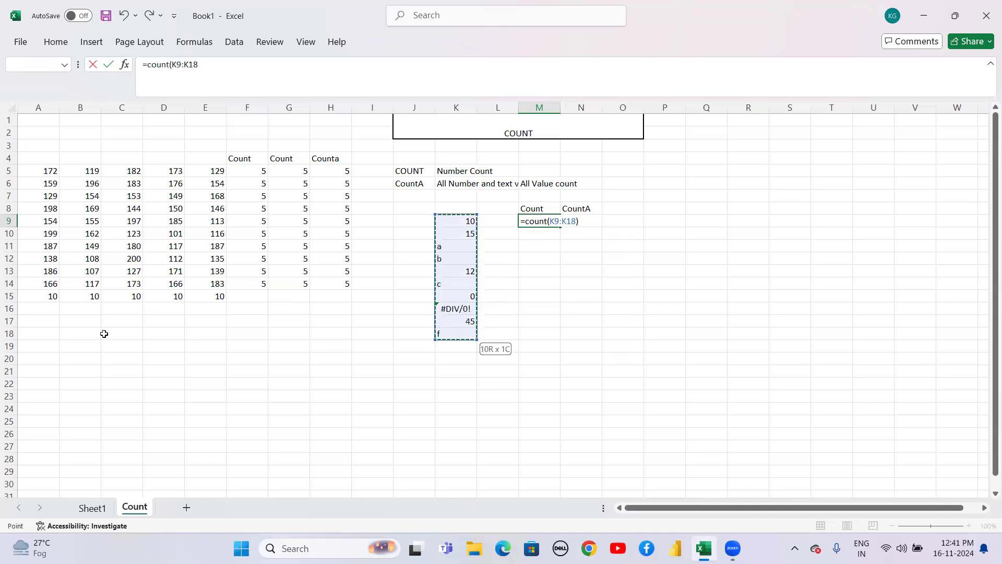
{"action": "key", "text": "Return"}
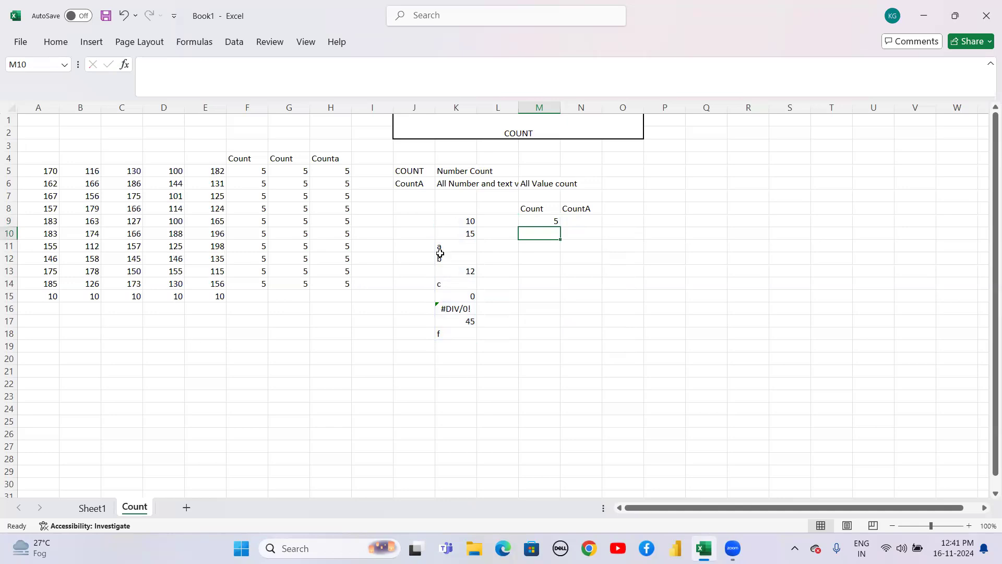
Examine the numeric cells of the sample list in column K against the Count formula in M9.
{"action": "left_click", "coordinate": [461, 220]}
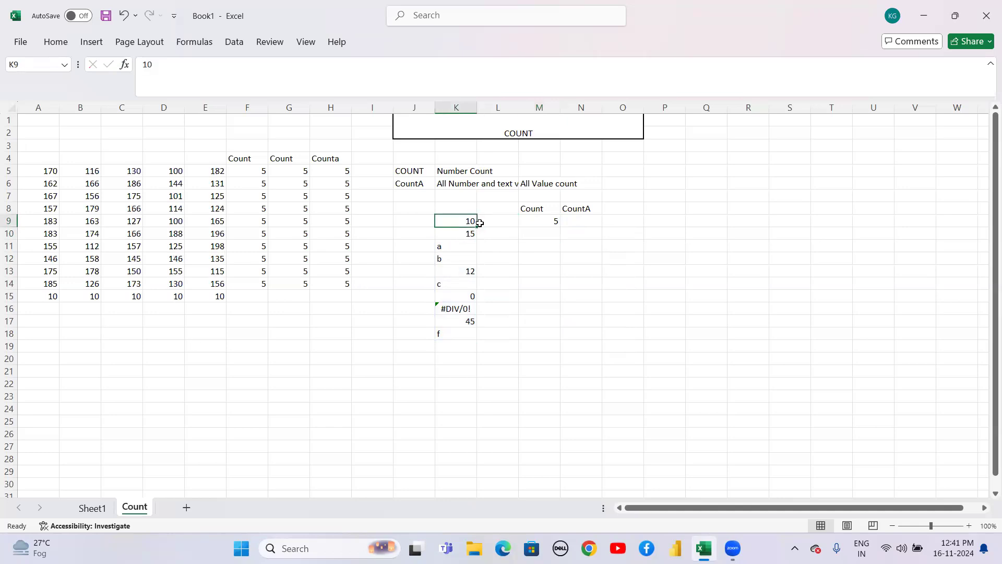
{"action": "left_click", "coordinate": [462, 233]}
{"action": "left_click", "coordinate": [469, 271]}
{"action": "left_click", "coordinate": [468, 321]}
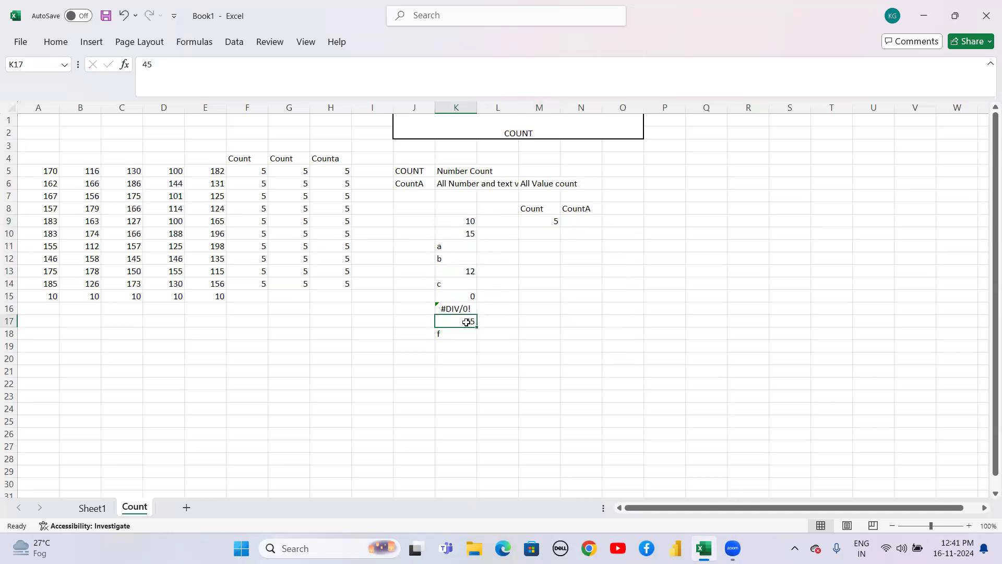
{"action": "left_click", "coordinate": [462, 295]}
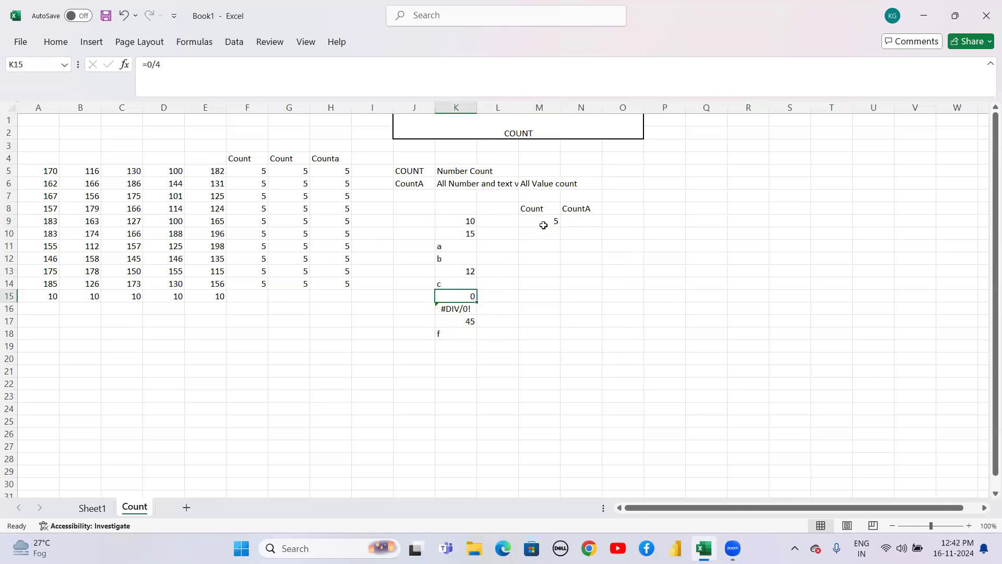
{"action": "left_click", "coordinate": [542, 224]}
{"action": "left_click", "coordinate": [460, 221]}
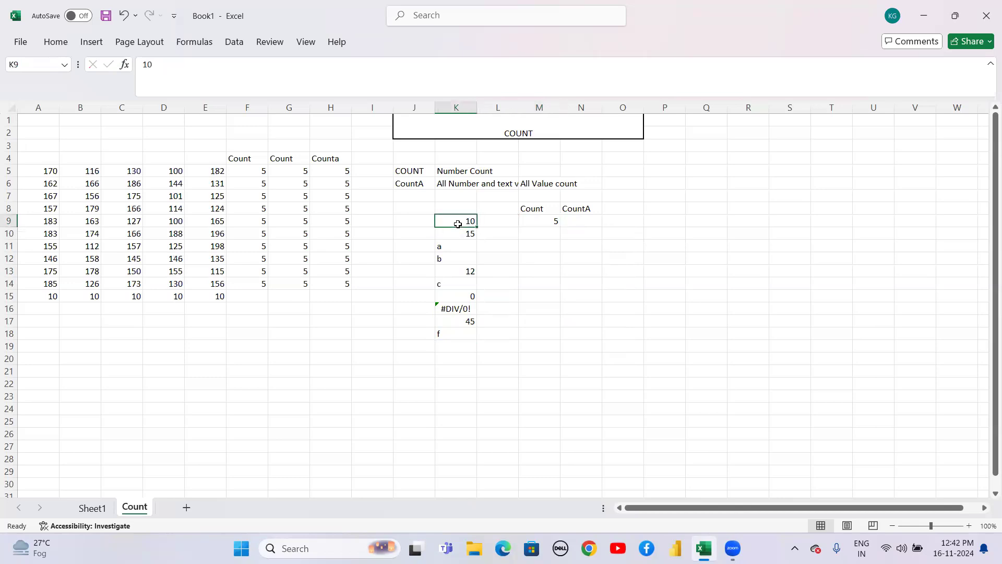
{"action": "left_click", "coordinate": [466, 231]}
{"action": "left_click", "coordinate": [470, 269]}
{"action": "left_click", "coordinate": [467, 293]}
{"action": "left_click", "coordinate": [468, 324]}
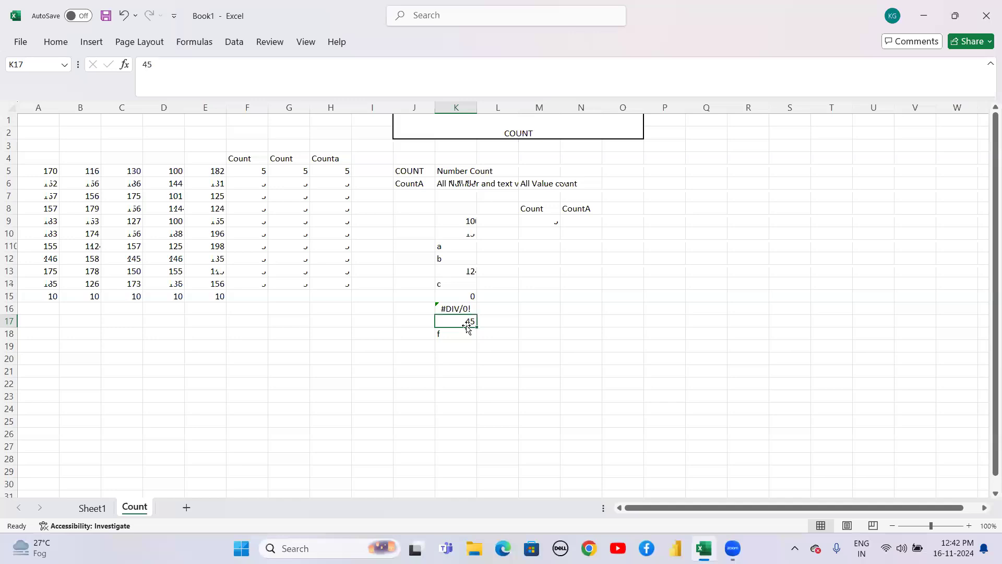
Count all non-empty entries of the sample list with =COUNTA(K9:K18) in cell N9.
{"action": "left_click", "coordinate": [578, 219]}
{"action": "type", "text": "="}
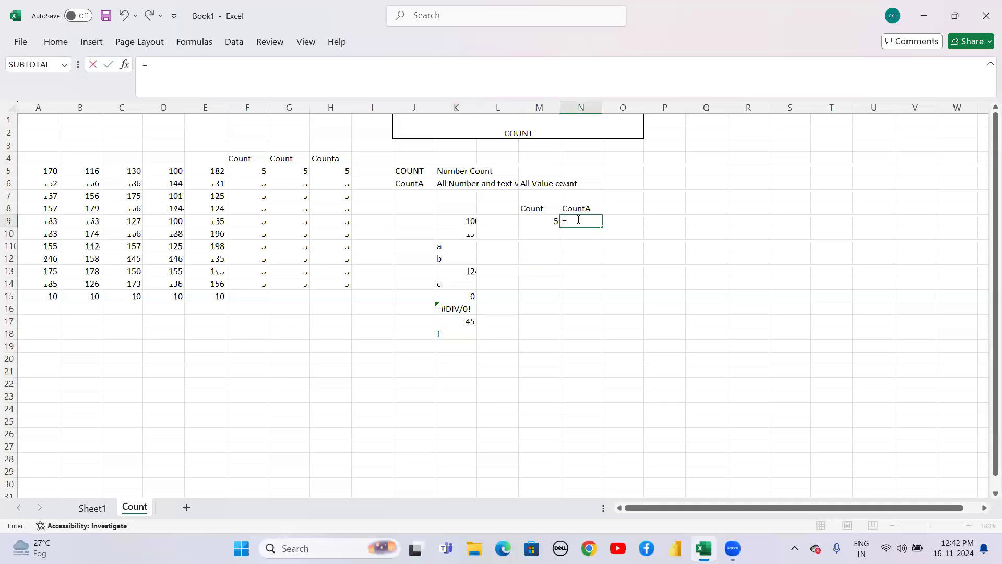
{"action": "type", "text": "count"}
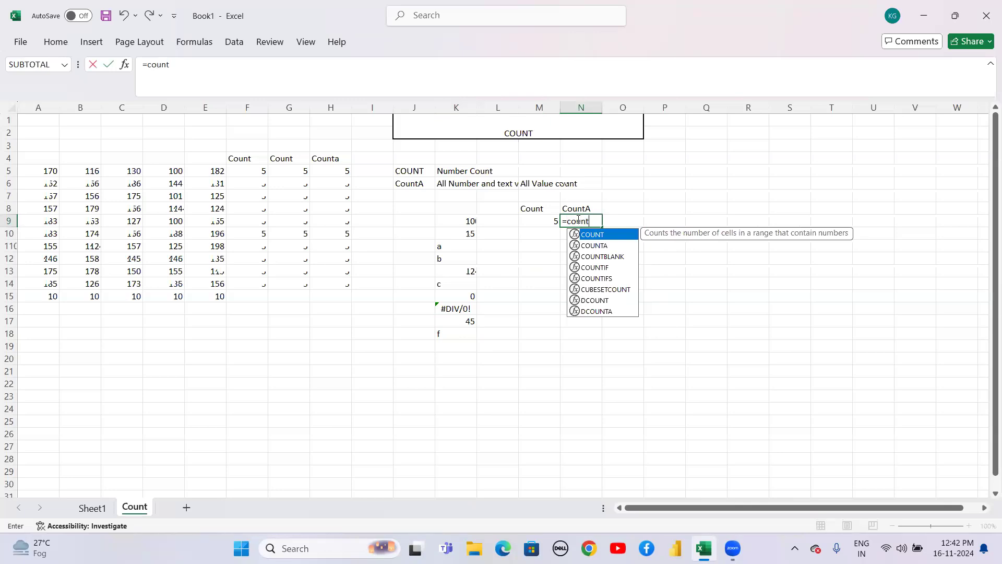
{"action": "key", "text": "Down"}
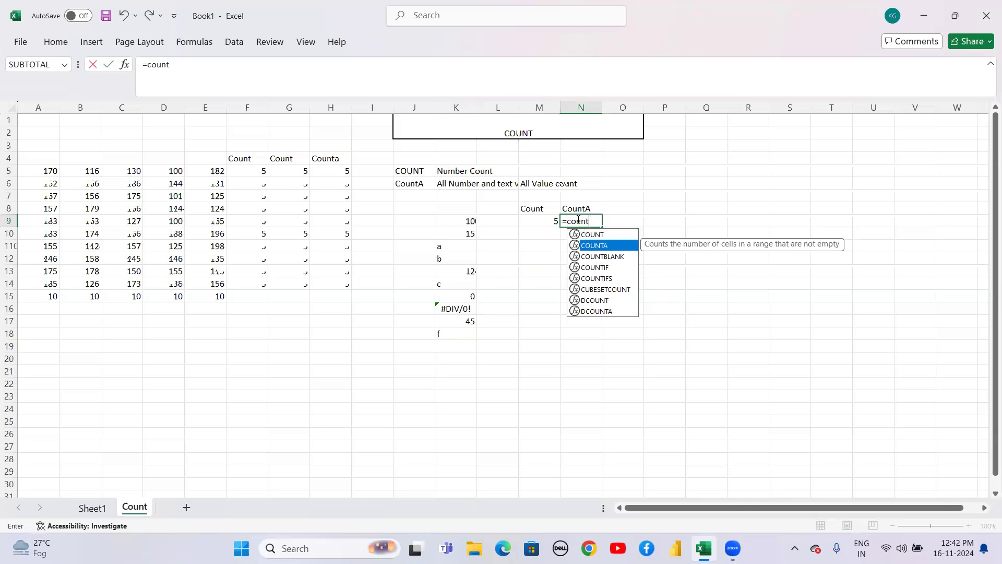
{"action": "key", "text": "Tab"}
{"action": "key", "text": "Left"}
{"action": "key", "text": "Left"}
{"action": "key", "text": "Left"}
{"action": "key", "text": "shift+Down"}
{"action": "key", "text": "shift+Down"}
{"action": "key", "text": "shift+Down"}
{"action": "key", "text": "shift+Down"}
{"action": "key", "text": "shift+Down"}
{"action": "key", "text": "shift+Down"}
{"action": "key", "text": "shift+Down"}
{"action": "key", "text": "shift+Down"}
{"action": "key", "text": "shift+Down"}
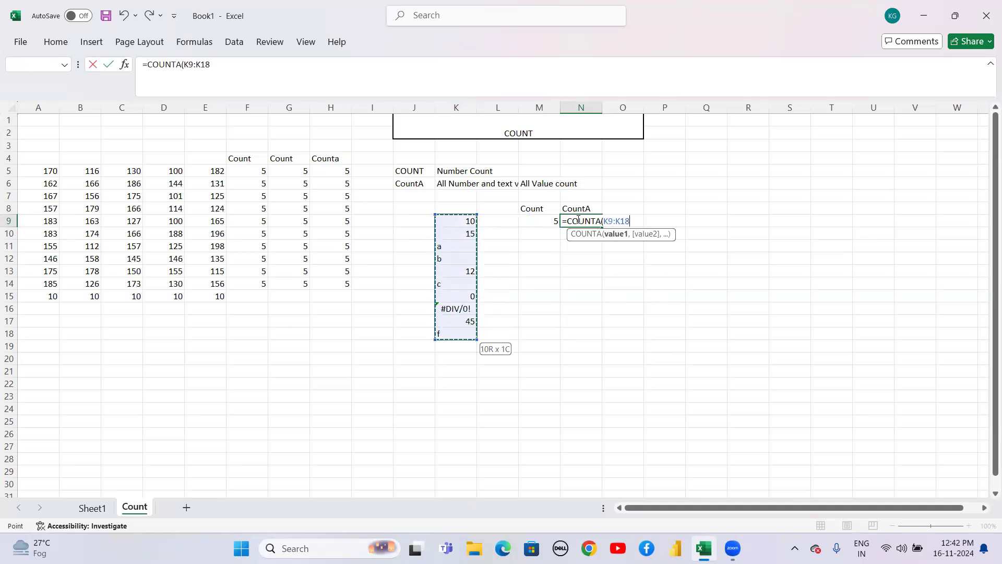
{"action": "type", "text": ")"}
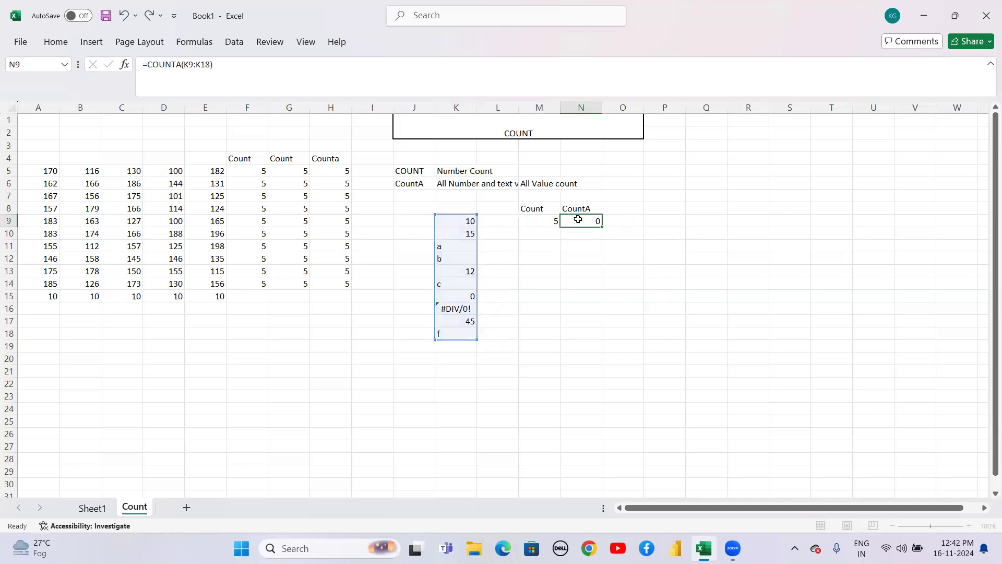
{"action": "key", "text": "Return"}
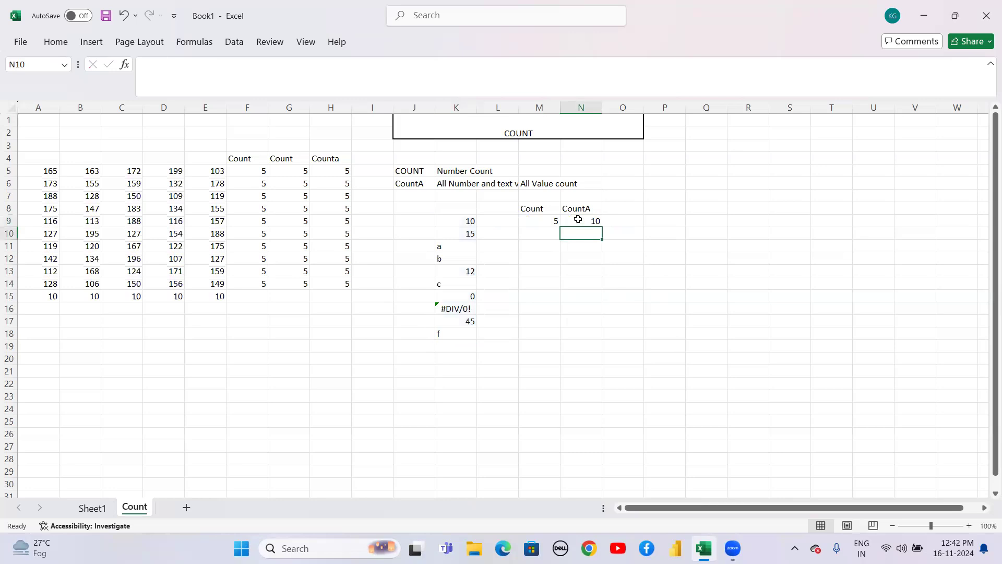
Review every entry in K9 to K18, the description in M6, and the formulas in M9 and N9.
{"action": "left_click", "coordinate": [465, 224]}
{"action": "key", "text": "Down"}
{"action": "key", "text": "Down"}
{"action": "key", "text": "Down"}
{"action": "key", "text": "Down"}
{"action": "key", "text": "Down"}
{"action": "key", "text": "Down"}
{"action": "key", "text": "Down"}
{"action": "key", "text": "Down"}
{"action": "key", "text": "Down"}
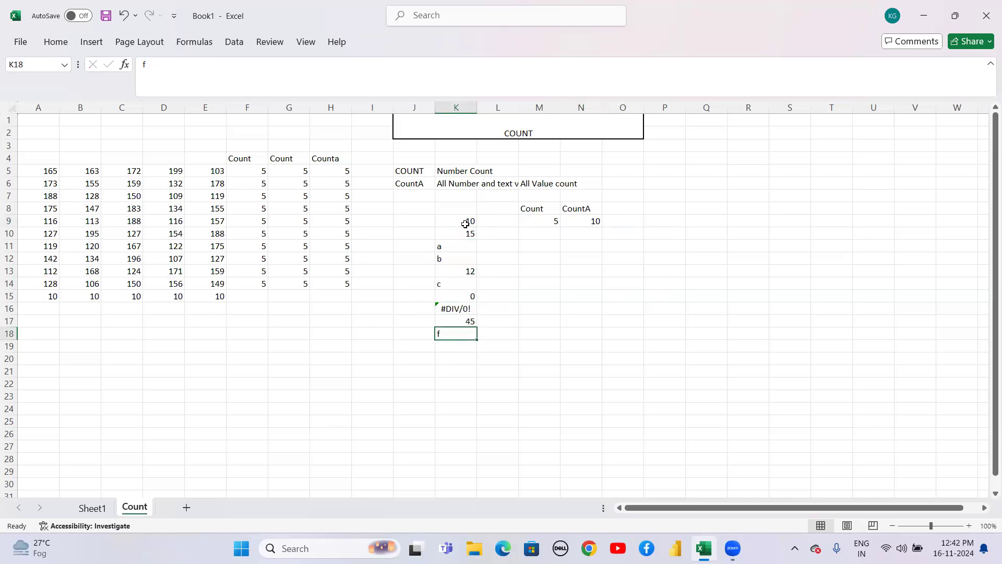
{"action": "left_click", "coordinate": [534, 184]}
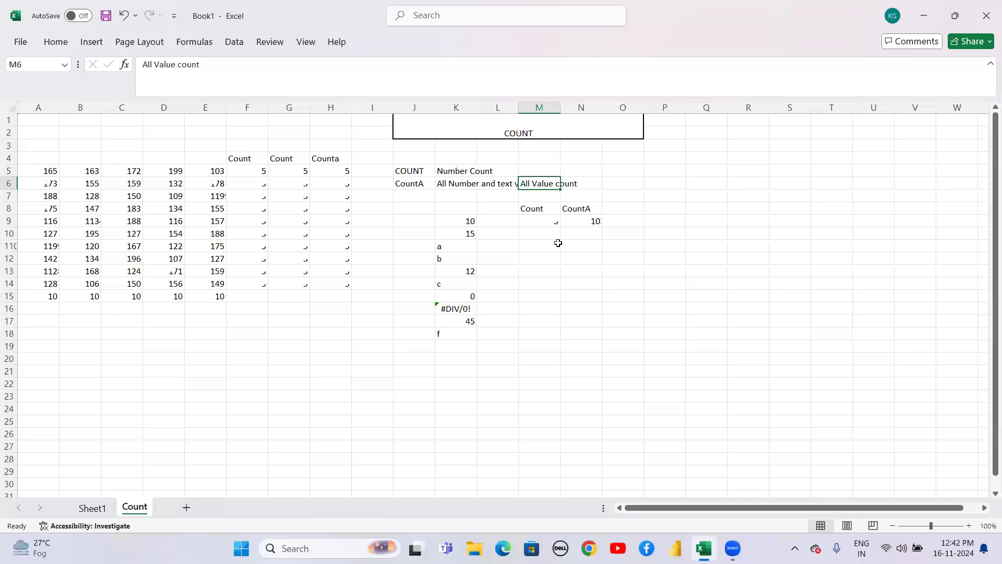
{"action": "left_click", "coordinate": [545, 221]}
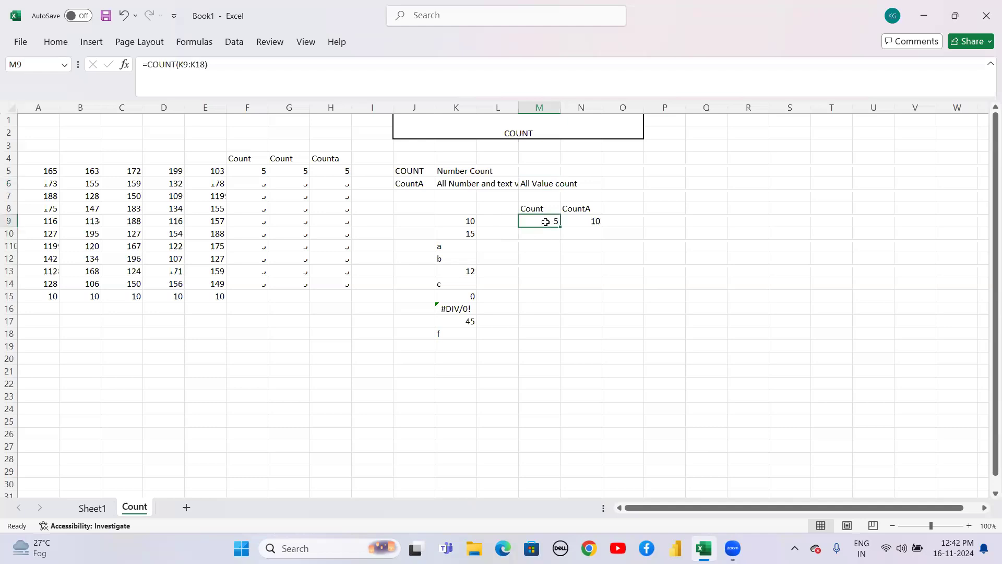
{"action": "left_click", "coordinate": [587, 222]}
Enter the heading "Error Count" in cell O8 beside the CountA heading.
{"action": "left_click", "coordinate": [625, 211]}
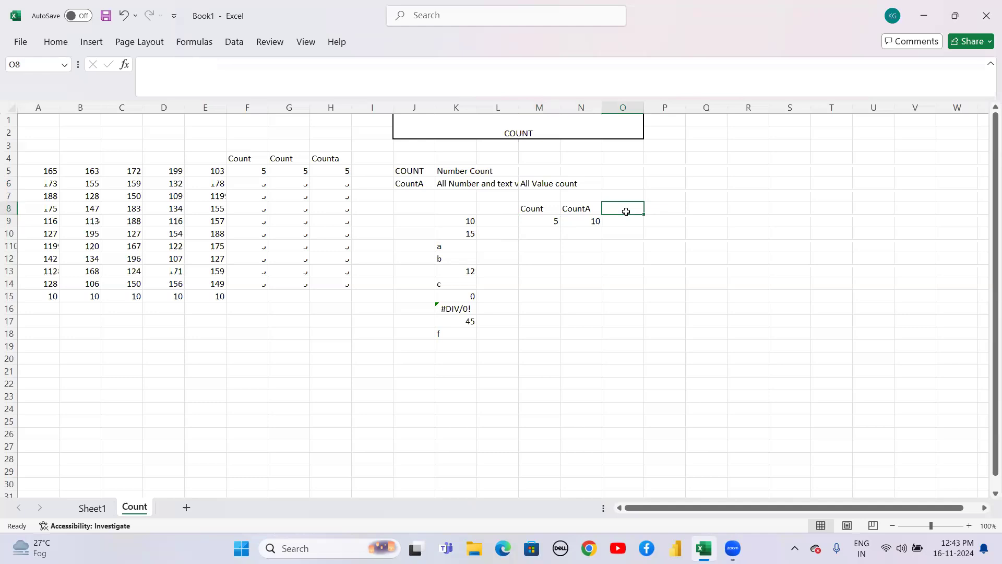
{"action": "type", "text": "Erro"}
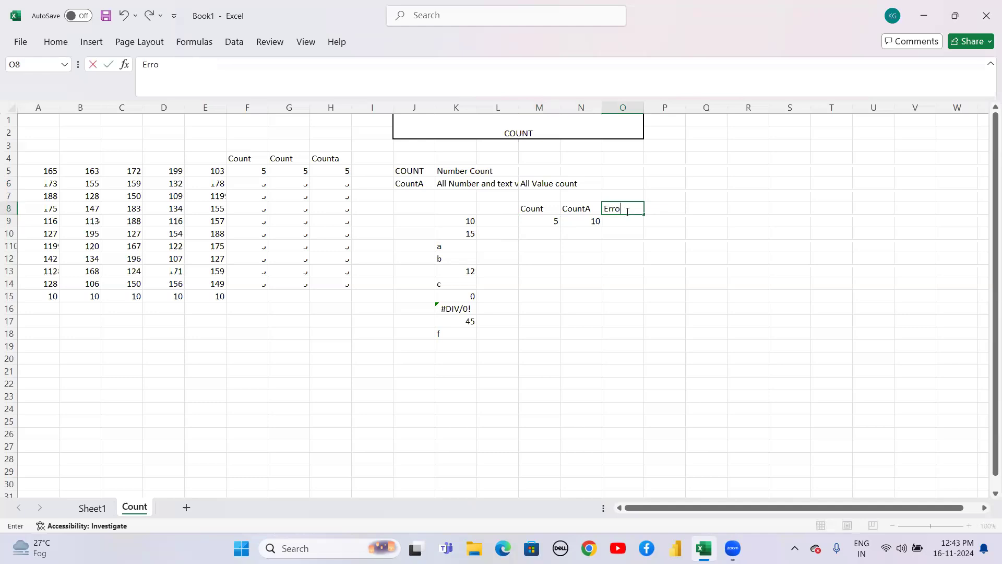
{"action": "type", "text": "r Count"}
{"action": "key", "text": "Return"}
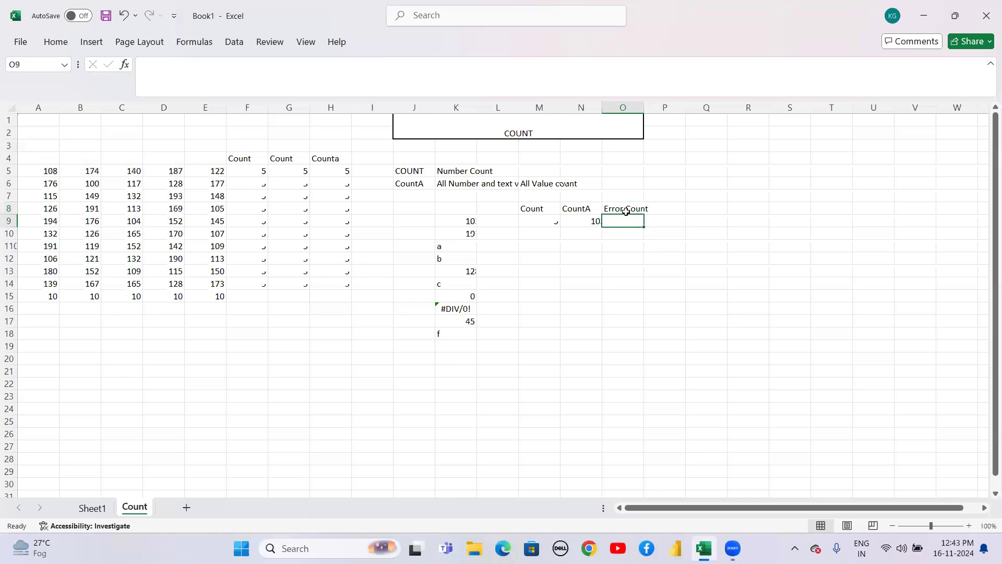
Begin the Error Count formula in cell O9 with COUNTA over the sample list K9:K18.
{"action": "type", "text": "=c"}
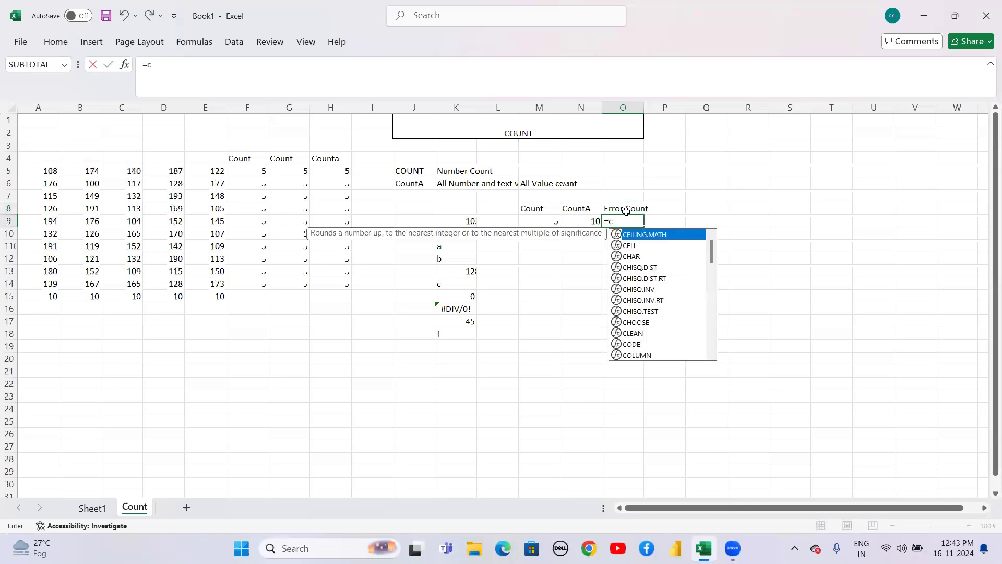
{"action": "type", "text": "ount"}
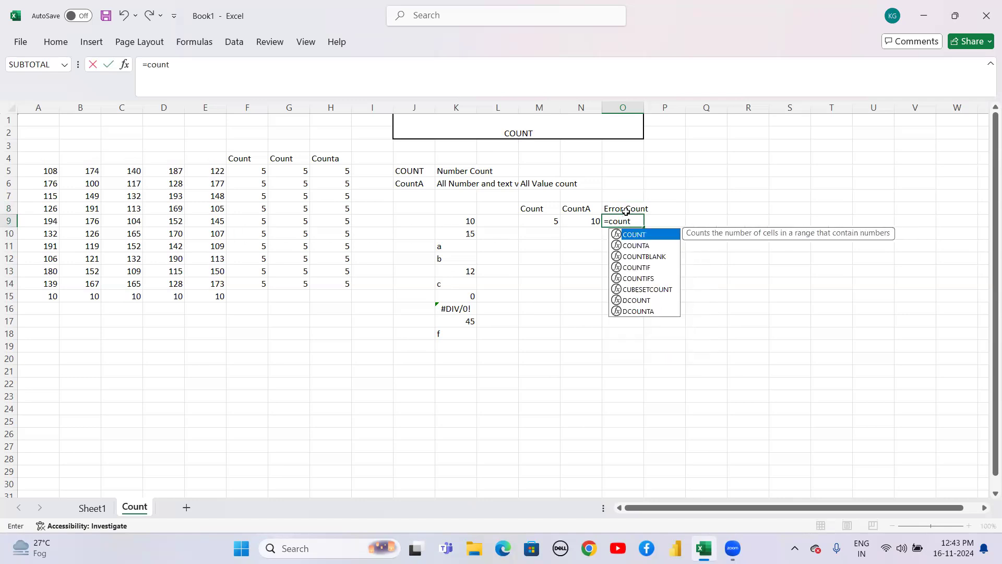
{"action": "key", "text": "Down"}
{"action": "key", "text": "Tab"}
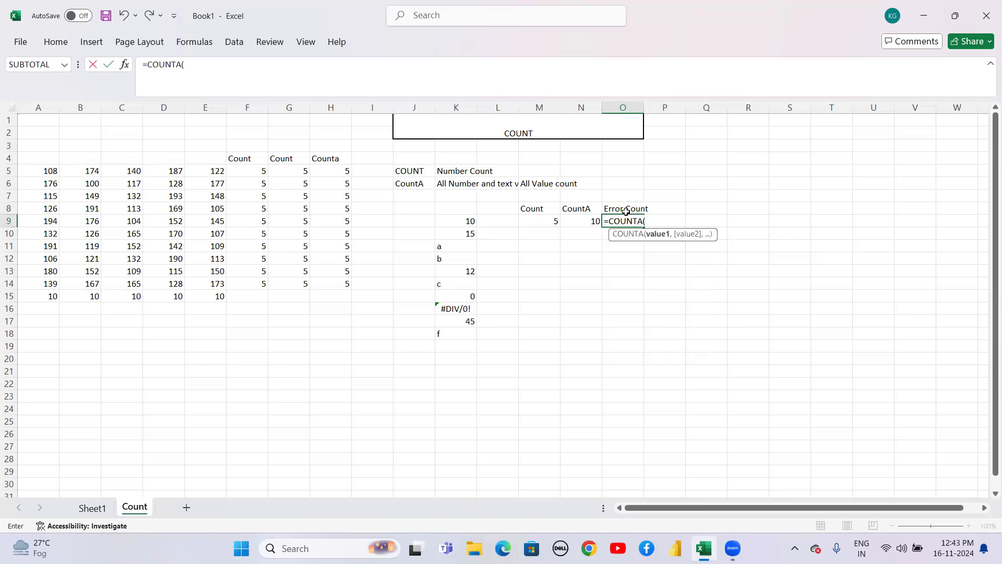
{"action": "key", "text": "Left"}
{"action": "key", "text": "Left"}
{"action": "key", "text": "Left"}
{"action": "key", "text": "Left"}
{"action": "key", "text": "shift+Down"}
{"action": "key", "text": "shift+Down"}
{"action": "key", "text": "shift+Down"}
{"action": "key", "text": "shift+Down"}
{"action": "key", "text": "shift+Down"}
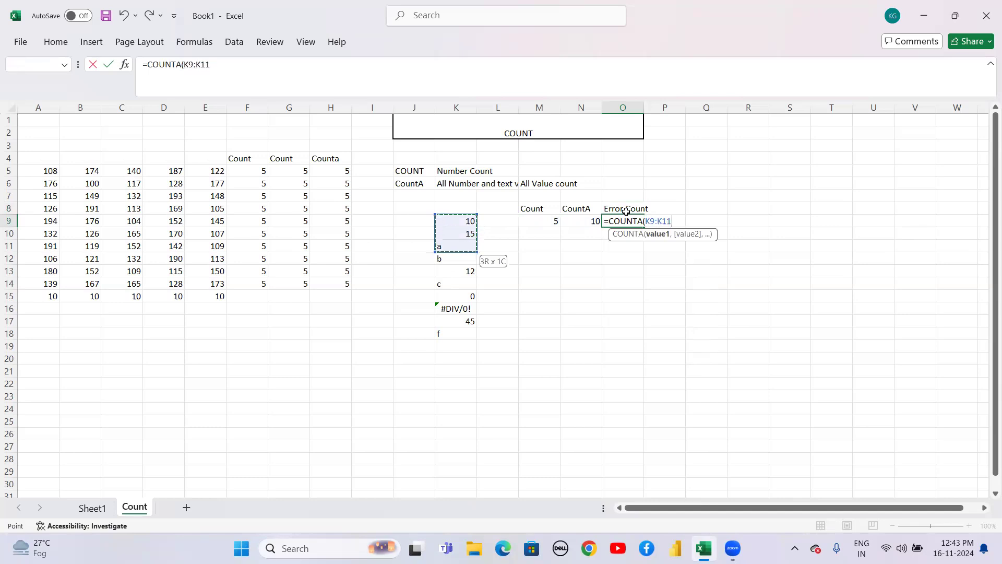
{"action": "key", "text": "shift+Down"}
{"action": "key", "text": "shift+Down"}
{"action": "key", "text": "shift+Down"}
{"action": "key", "text": "shift+Down"}
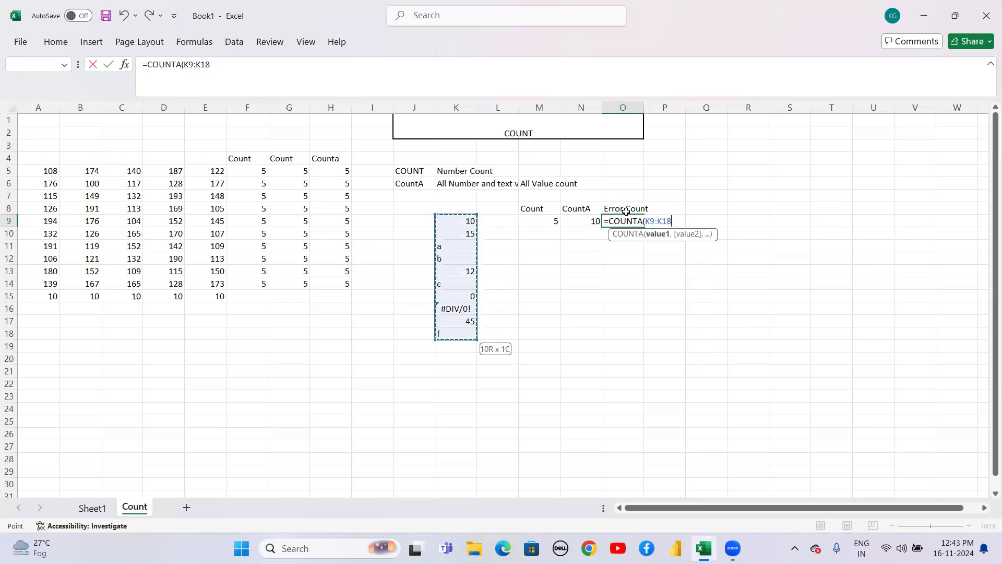
{"action": "type", "text": ")"}
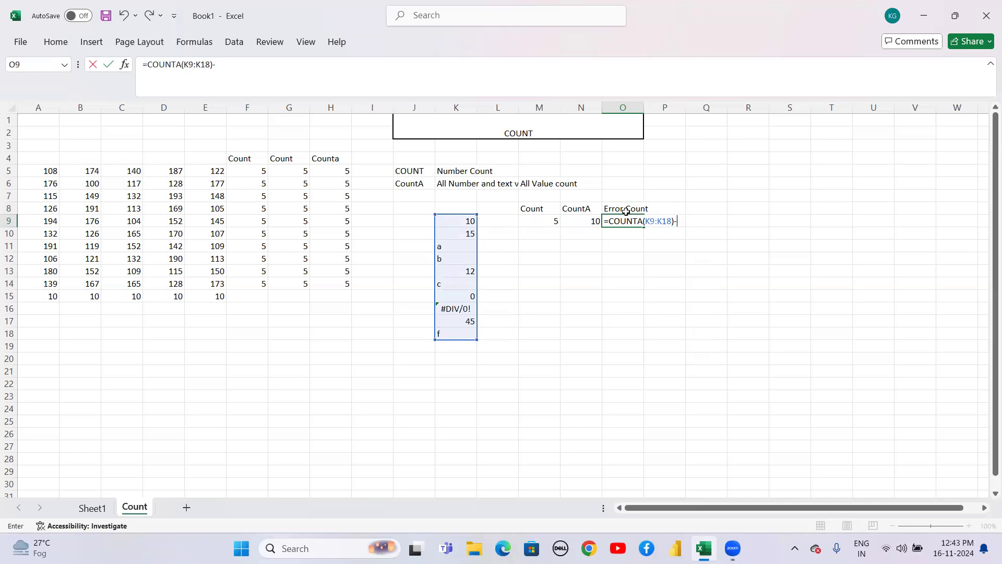
Complete the Error Count formula by subtracting COUNT(K9:K18), giving =COUNTA(K9:K18)-COUNT(K9:K18).
{"action": "type", "text": "-count"}
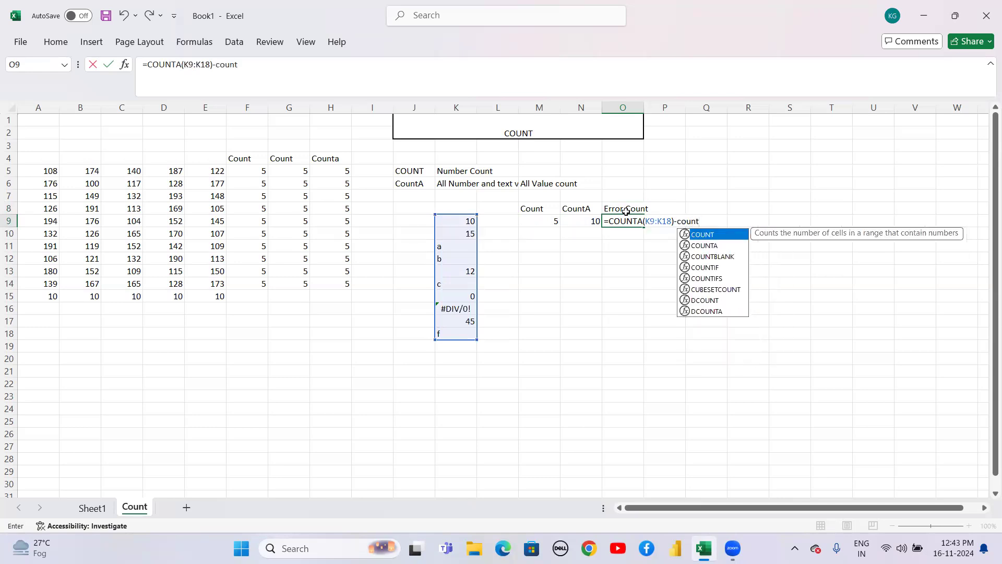
{"action": "key", "text": "Tab"}
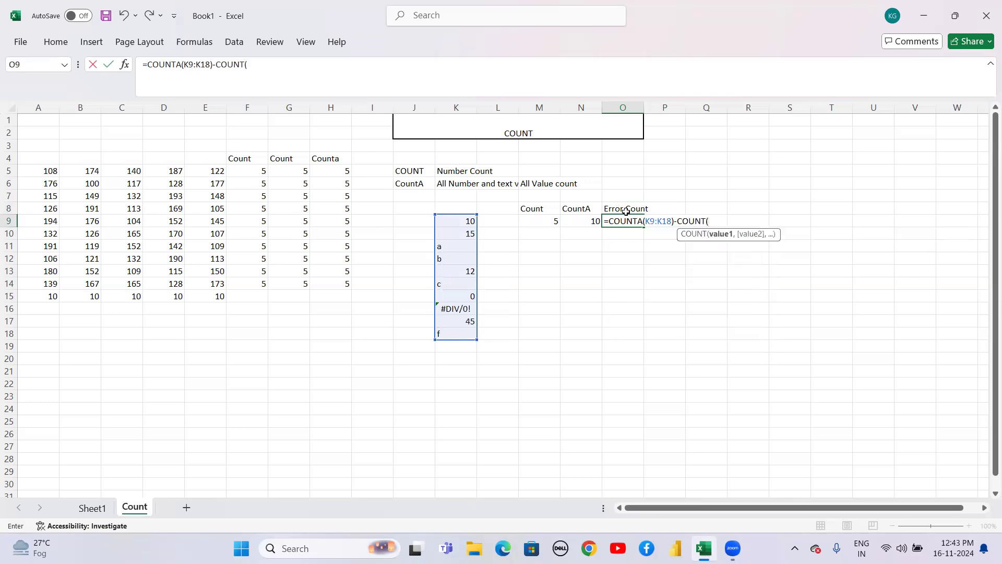
{"action": "key", "text": "Left"}
{"action": "key", "text": "Left"}
{"action": "key", "text": "Left"}
{"action": "key", "text": "Left"}
{"action": "key", "text": "shift+Down"}
{"action": "key", "text": "shift+Down"}
{"action": "key", "text": "shift+Down"}
{"action": "key", "text": "shift+Down"}
{"action": "key", "text": "shift+Down"}
{"action": "key", "text": "shift+Down"}
{"action": "key", "text": "shift+Down"}
{"action": "key", "text": "shift+Down"}
{"action": "key", "text": "shift+Down"}
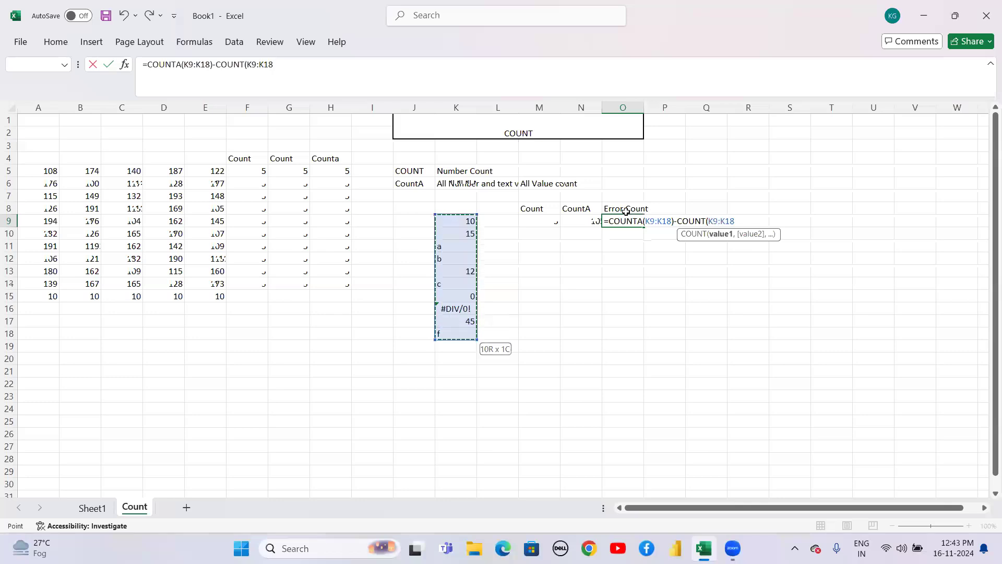
{"action": "type", "text": ")"}
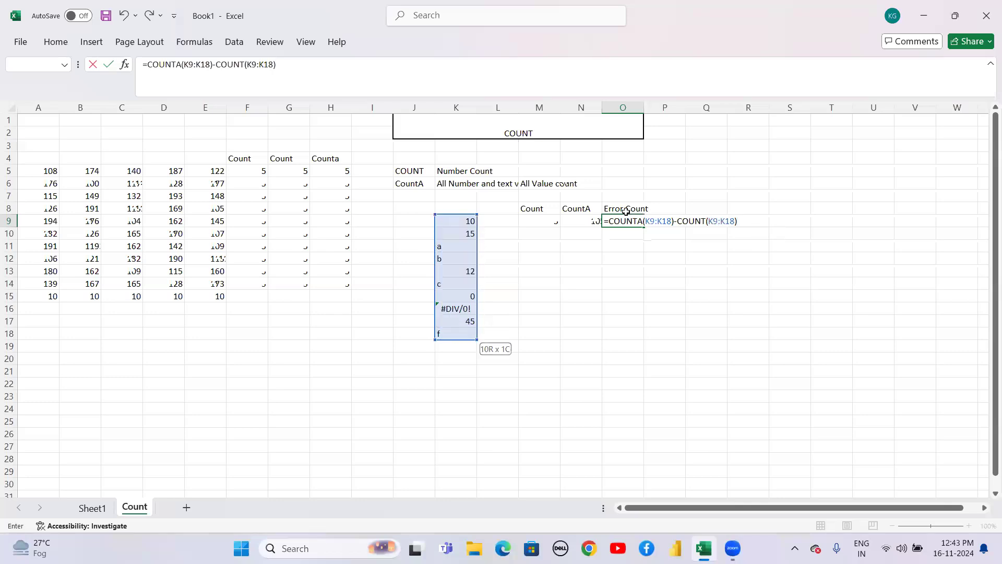
{"action": "key", "text": "Return"}
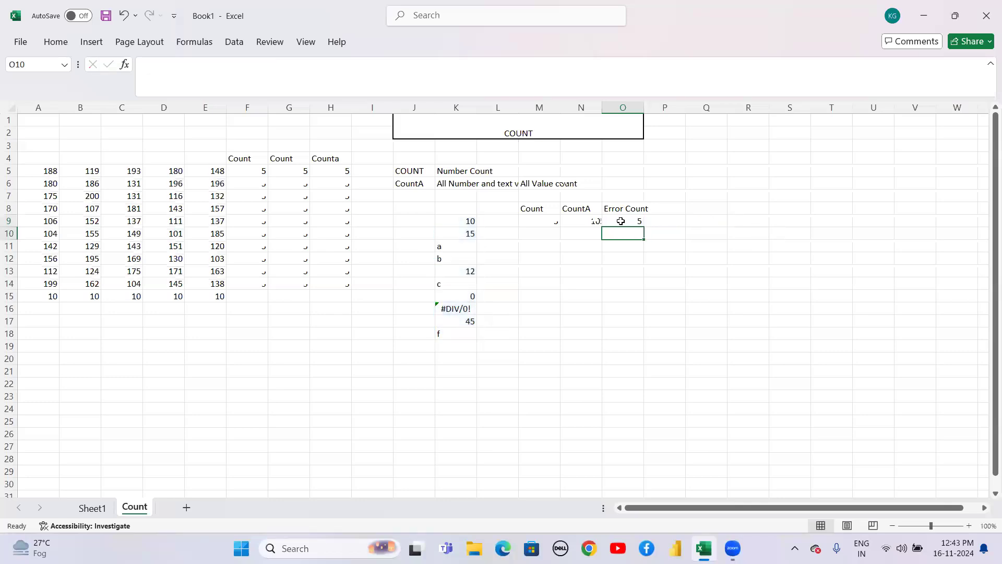
Review the Error Count formula in O9 against the Count formula in M9 and the list in K9:K18.
{"action": "double_click", "coordinate": [621, 221]}
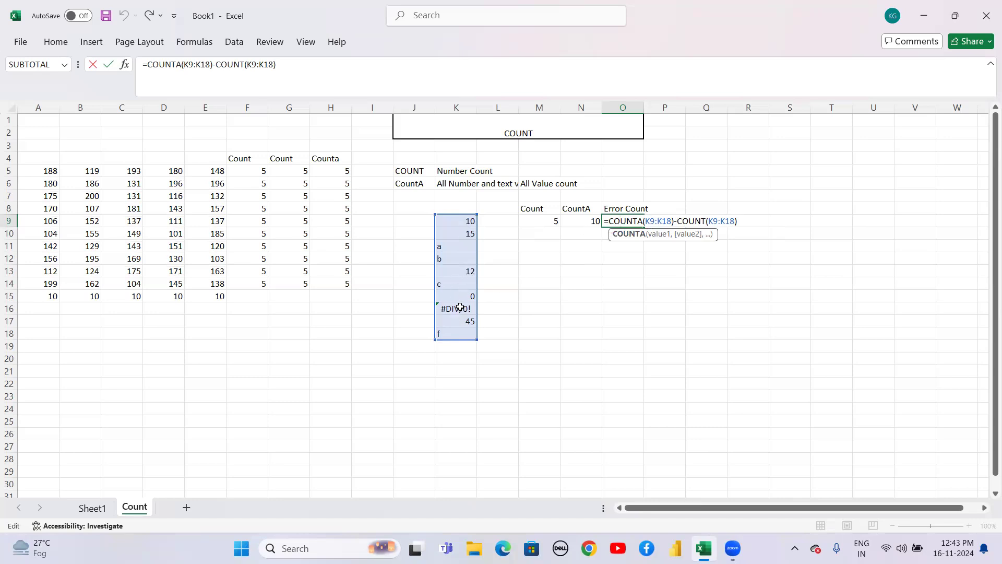
{"action": "left_click", "coordinate": [540, 220]}
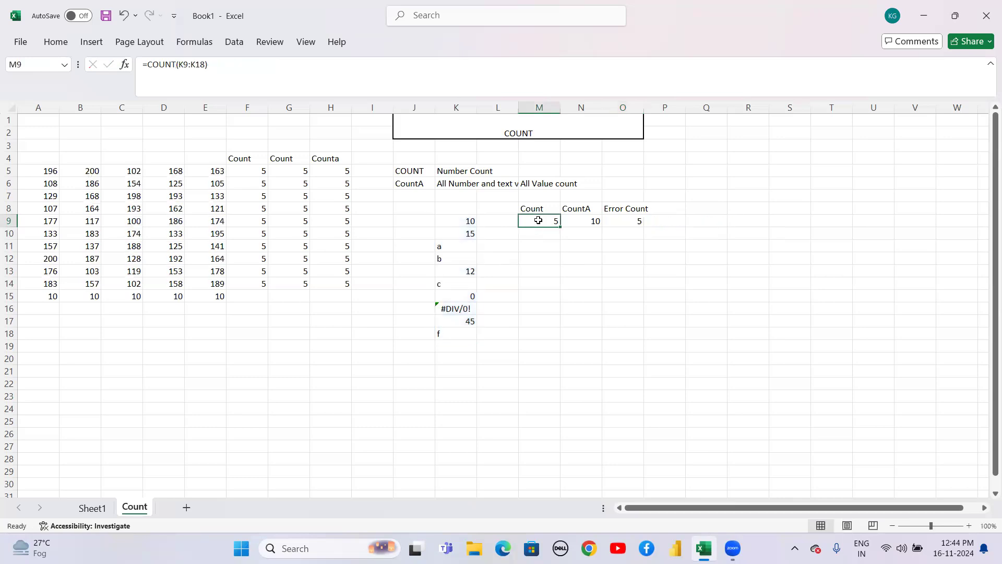
{"action": "left_click", "coordinate": [625, 218]}
{"action": "double_click", "coordinate": [625, 218]}
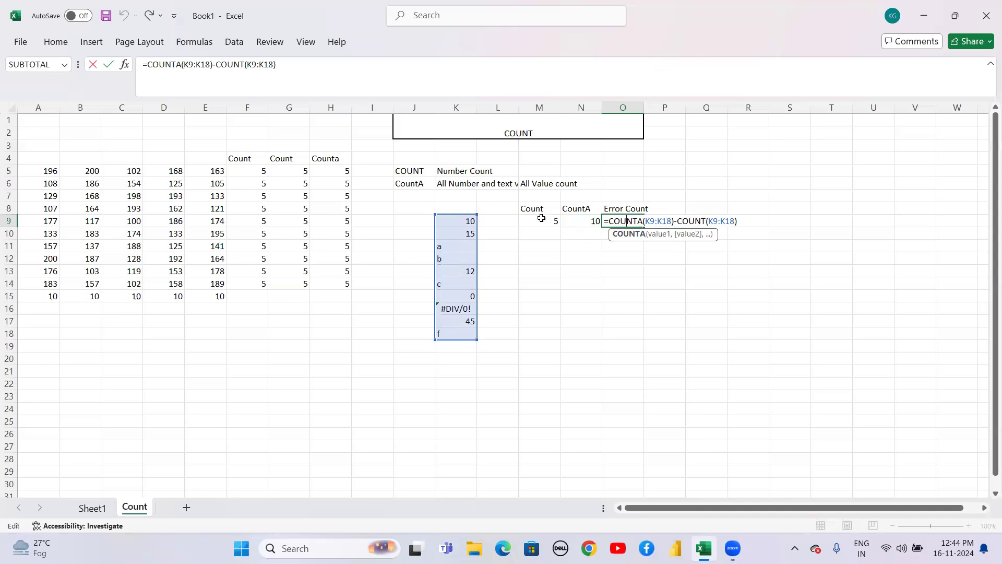
{"action": "key", "text": "Return"}
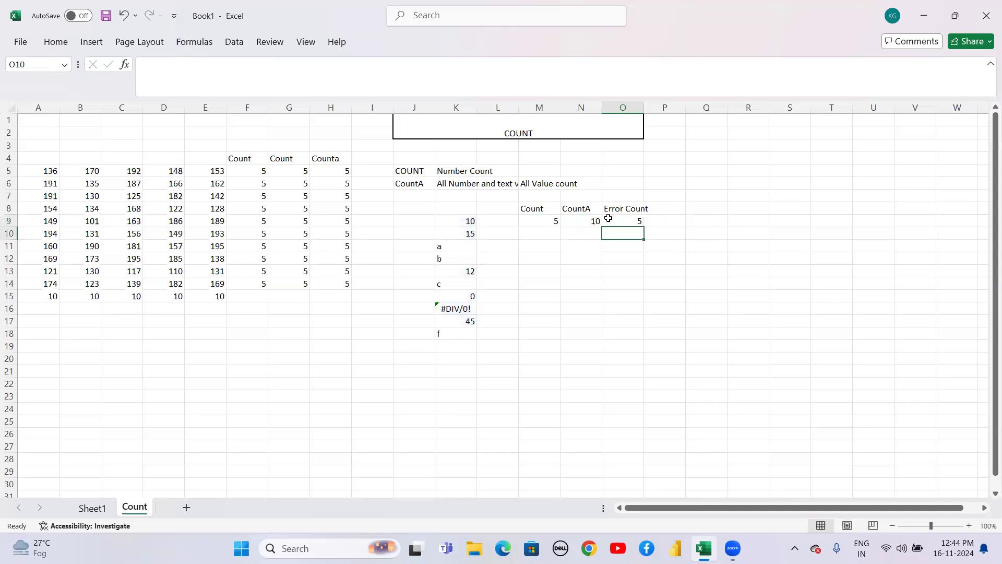
{"action": "double_click", "coordinate": [621, 218]}
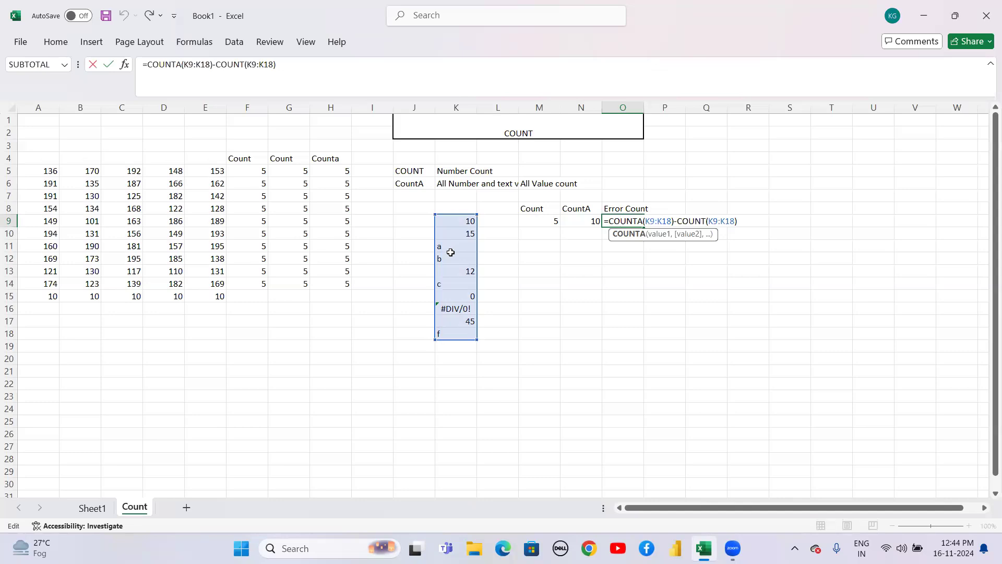
{"action": "key", "text": "Return"}
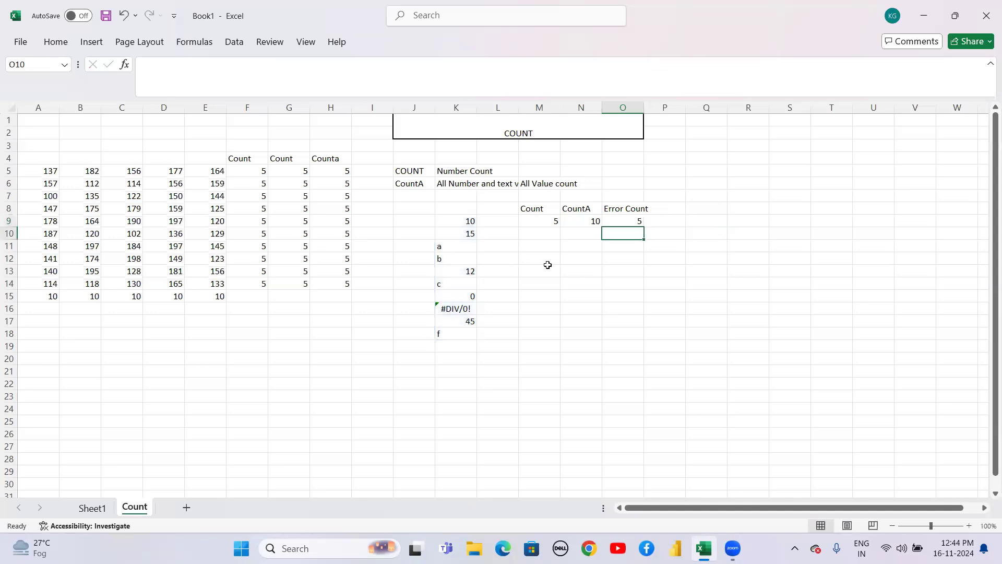
{"action": "left_click", "coordinate": [662, 223]}
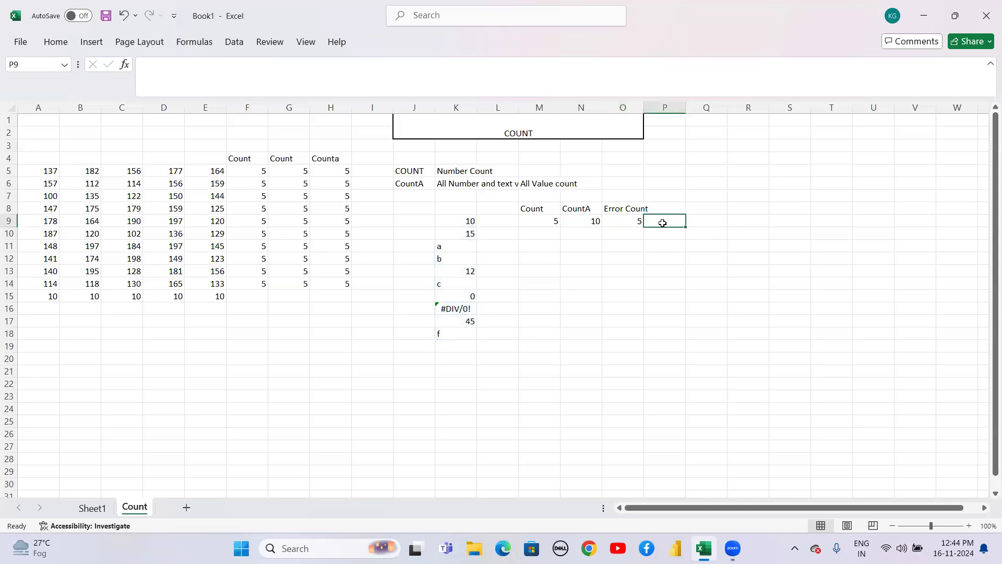
{"action": "type", "text": "=err"}
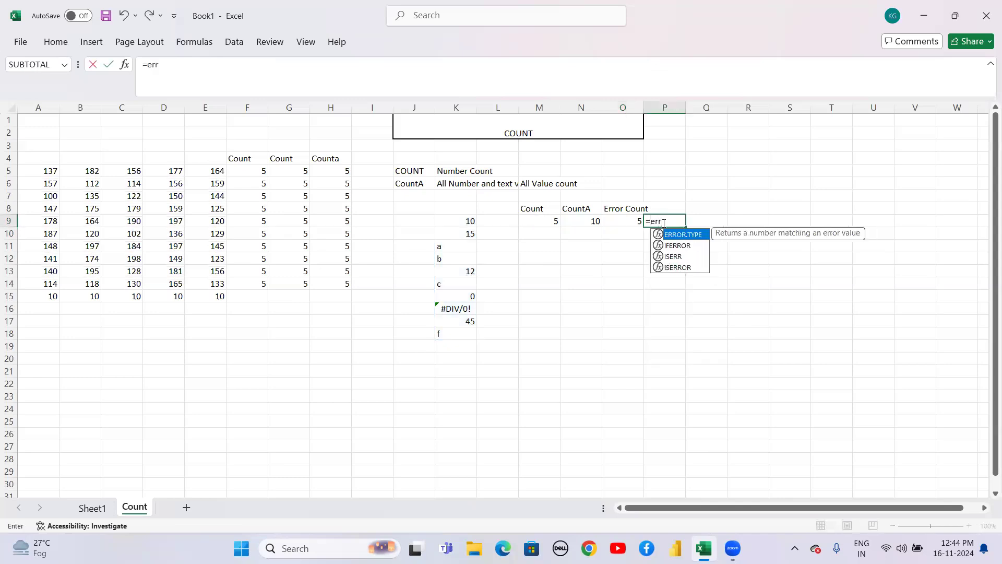
{"action": "key", "text": "BackSpace"}
{"action": "key", "text": "BackSpace"}
{"action": "key", "text": "BackSpace"}
{"action": "key", "text": "BackSpace"}
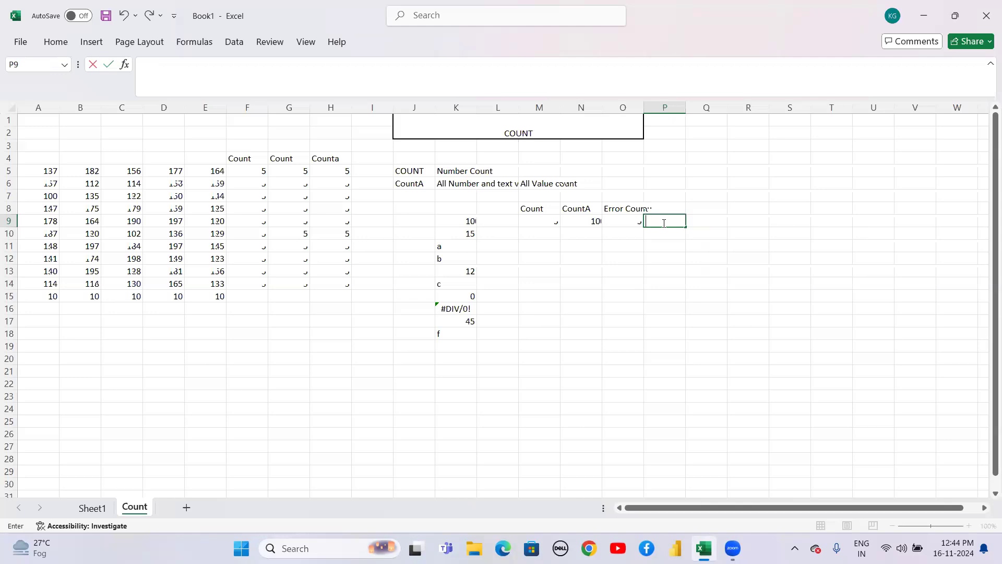
Recheck both parts of the COUNTA minus COUNT formula in cell O9.
{"action": "left_click", "coordinate": [624, 220]}
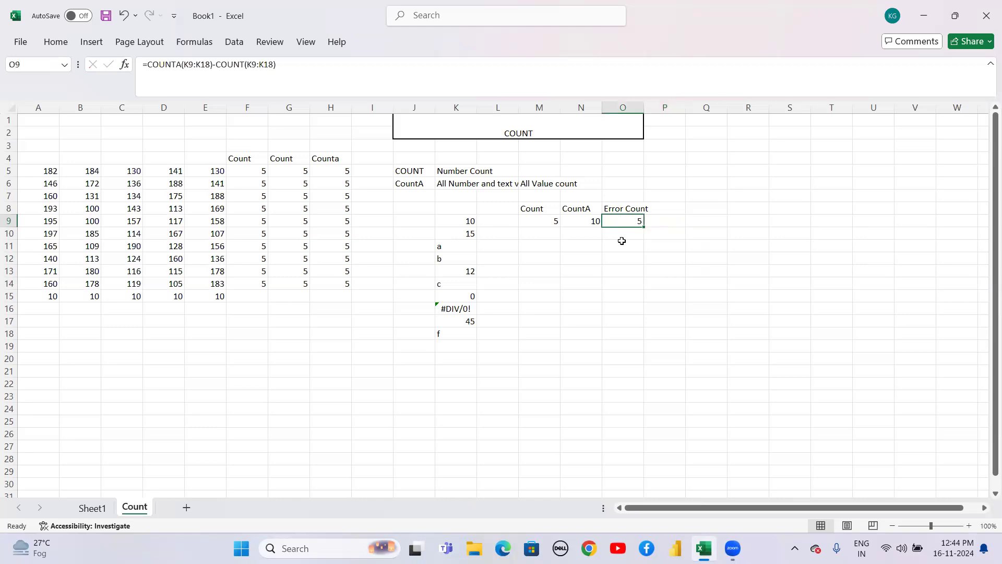
{"action": "left_click", "coordinate": [622, 242]}
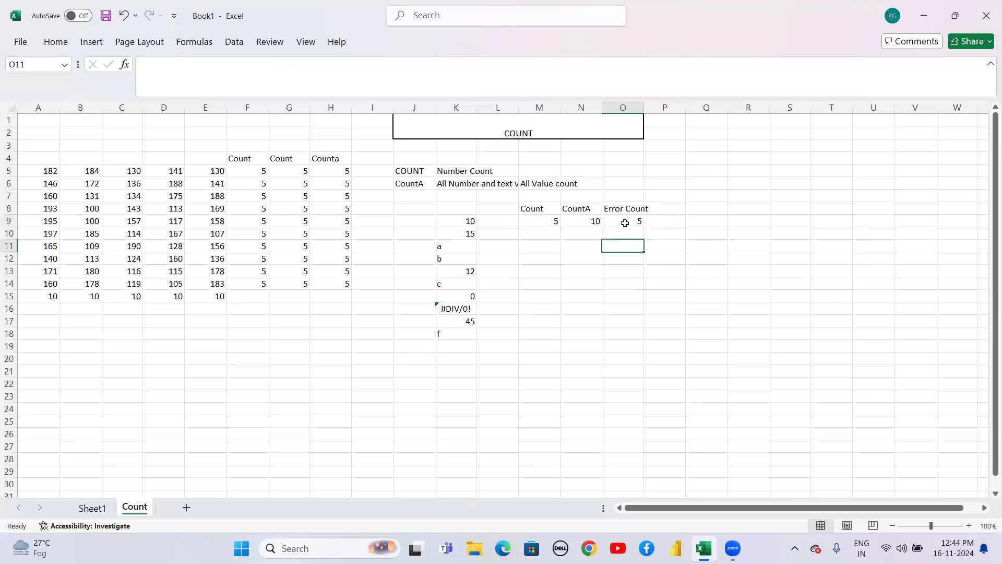
{"action": "double_click", "coordinate": [624, 219]}
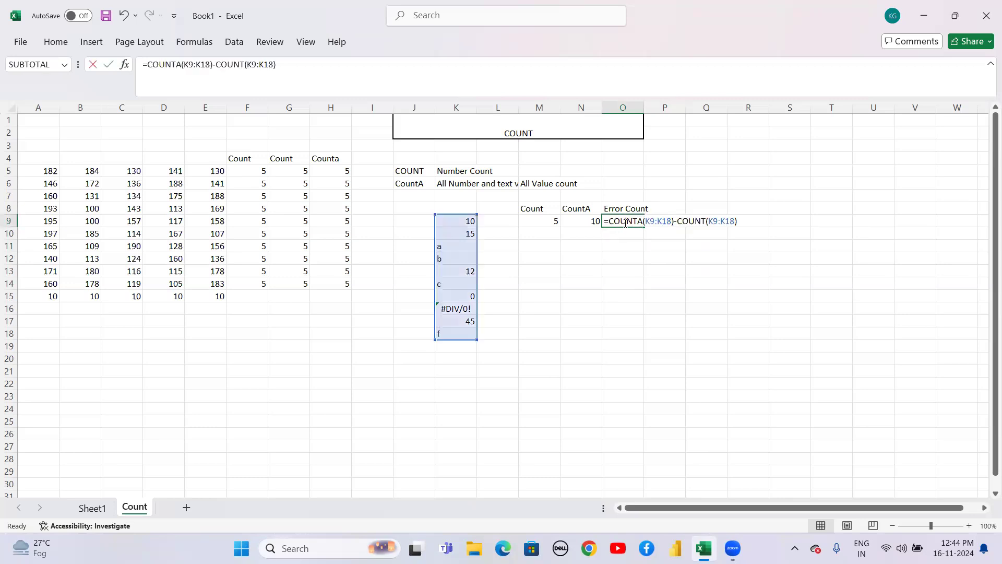
{"action": "left_click", "coordinate": [741, 220]}
{"action": "key", "text": "Return"}
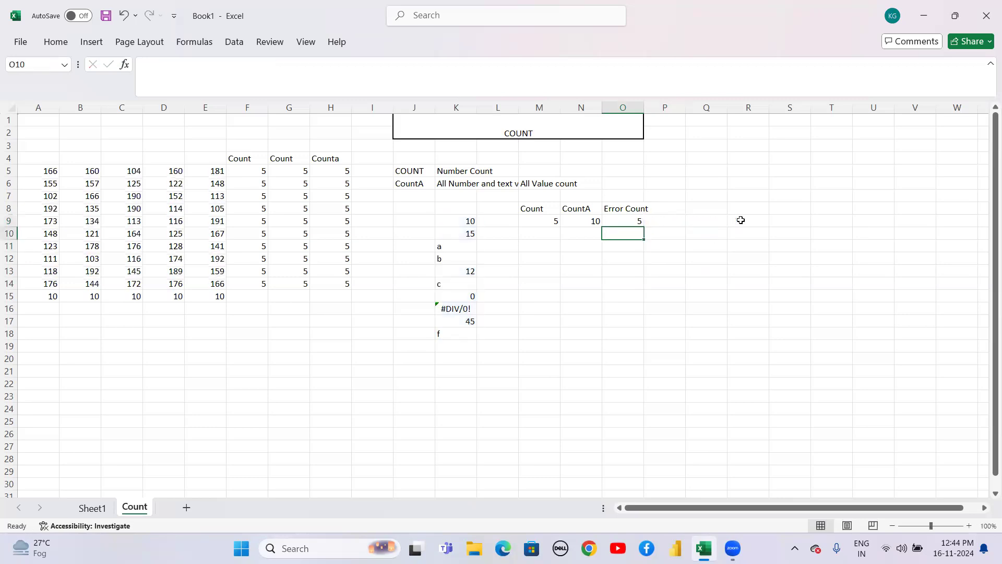
Count the empty cells of the sample list with =COUNTBLANK(K9:K18) in cell P9.
{"action": "left_click", "coordinate": [663, 222]}
{"action": "type", "text": "=coun"}
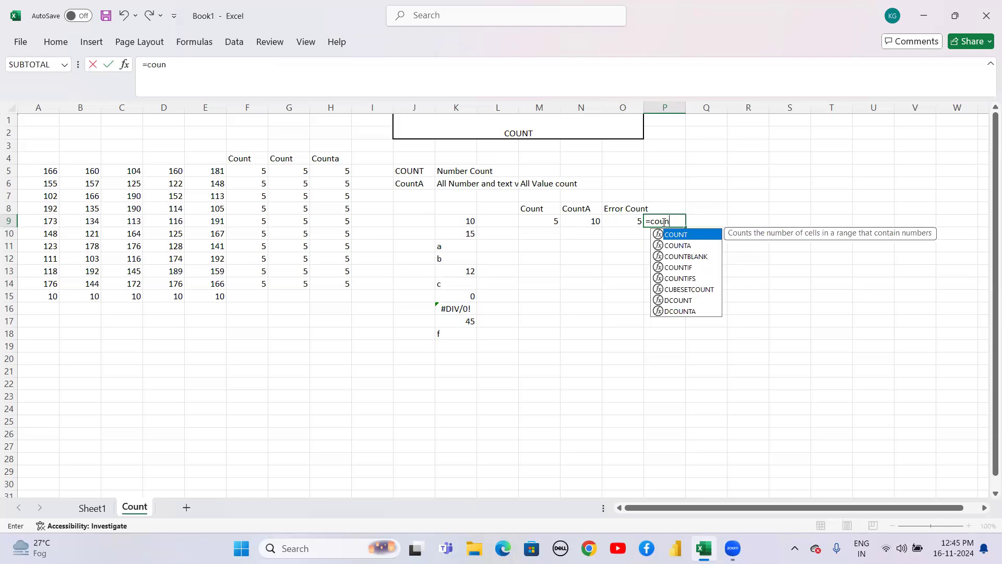
{"action": "key", "text": "Down"}
{"action": "key", "text": "Down"}
{"action": "key", "text": "Down"}
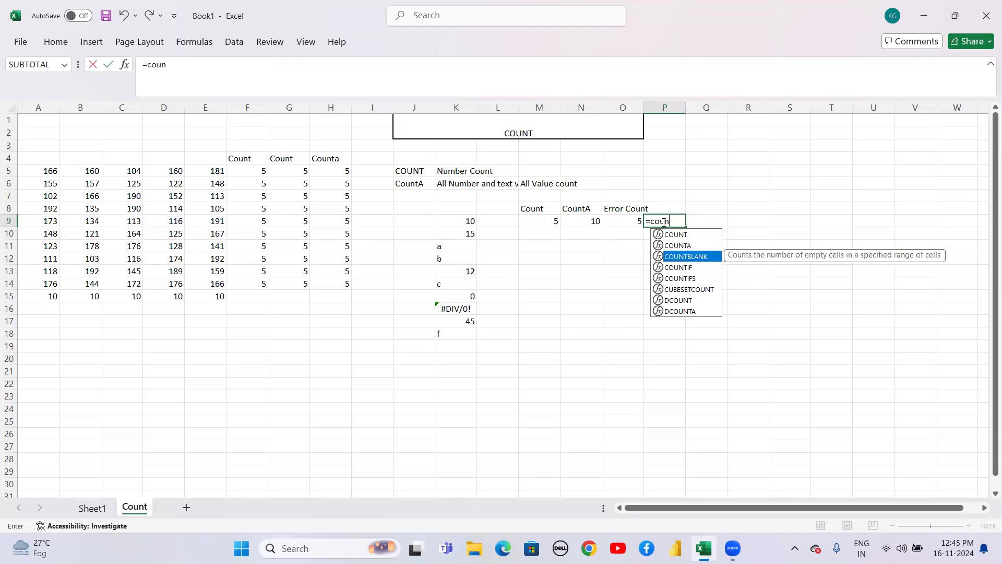
{"action": "key", "text": "Up"}
{"action": "key", "text": "Up"}
{"action": "key", "text": "Down"}
{"action": "key", "text": "Tab"}
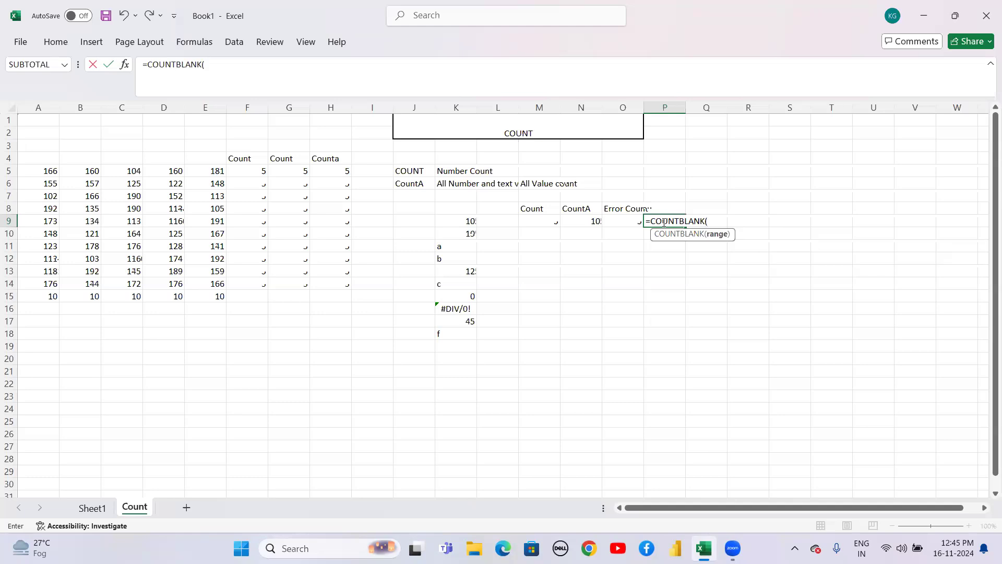
{"action": "key", "text": "Left"}
{"action": "key", "text": "Left"}
{"action": "key", "text": "Left"}
{"action": "key", "text": "Left"}
{"action": "key", "text": "Left"}
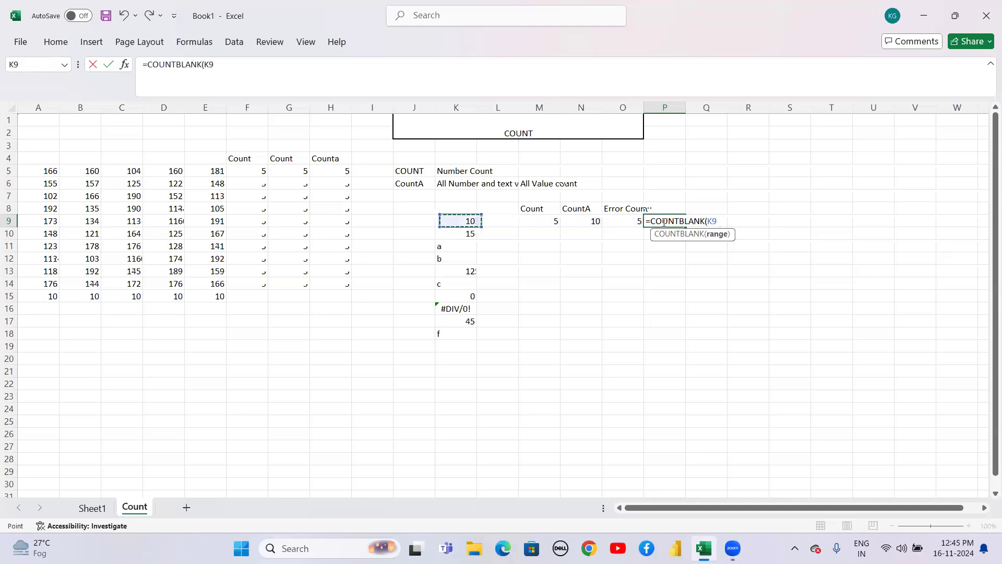
{"action": "key", "text": "shift+Down"}
{"action": "key", "text": "shift+Down"}
{"action": "key", "text": "shift+Down"}
{"action": "key", "text": "shift+Down"}
{"action": "key", "text": "shift+Down"}
{"action": "key", "text": "shift+Down"}
{"action": "key", "text": "shift+Down"}
{"action": "key", "text": "shift+Down"}
{"action": "key", "text": "shift+Down"}
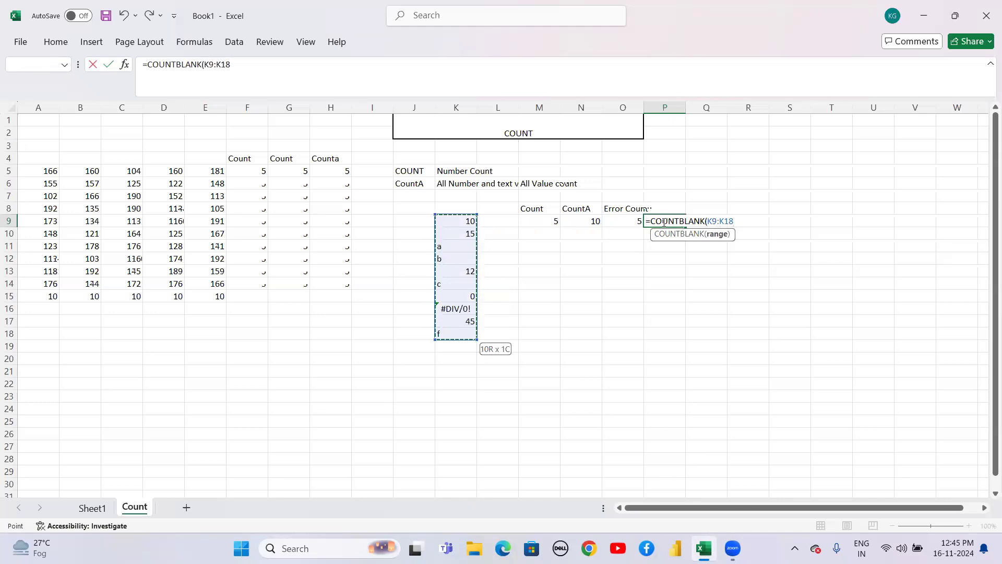
{"action": "type", "text": ")"}
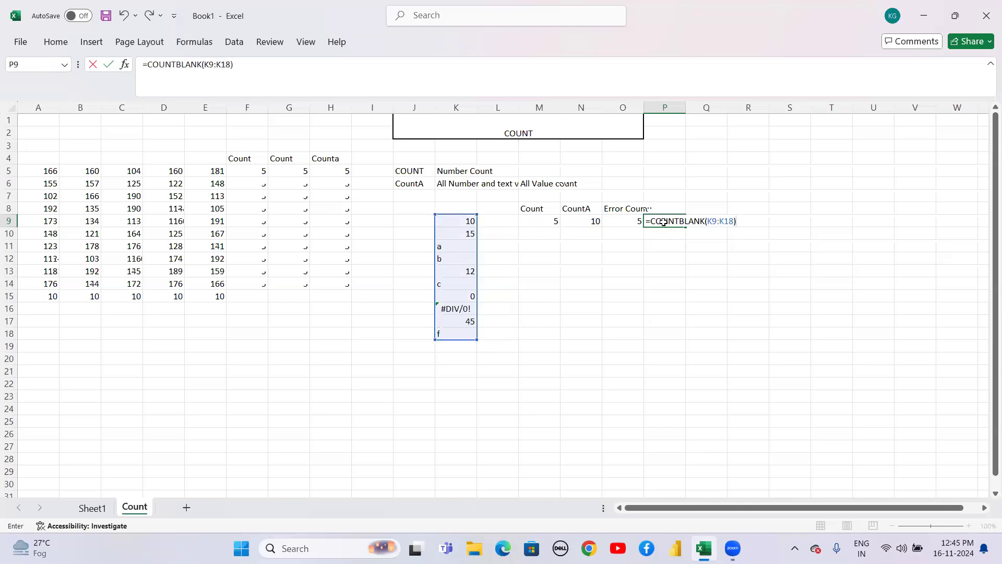
{"action": "key", "text": "Return"}
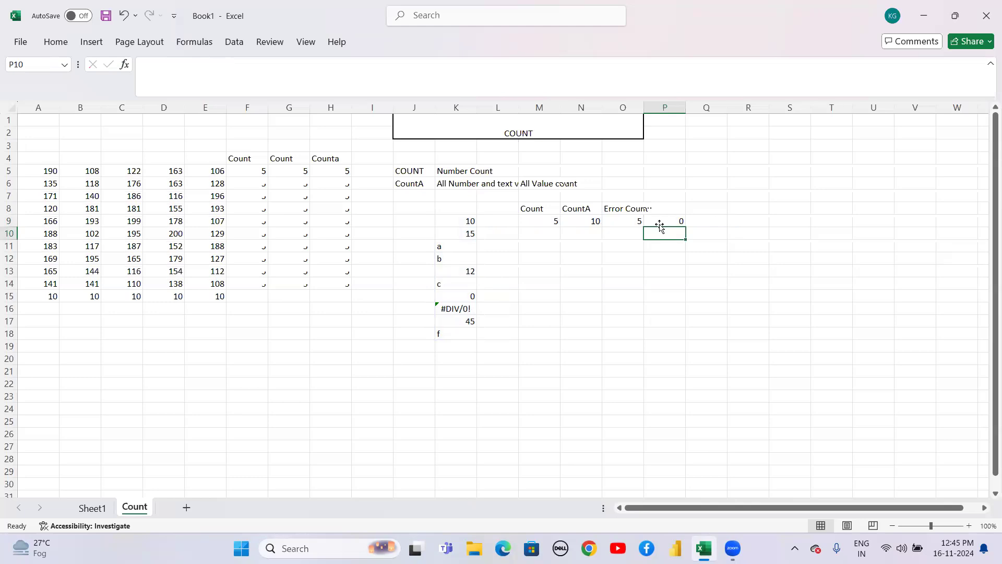
Enter the heading "CountBlank" in cell P8 above the blank count formula.
{"action": "left_click", "coordinate": [672, 215]}
{"action": "left_click", "coordinate": [671, 211]}
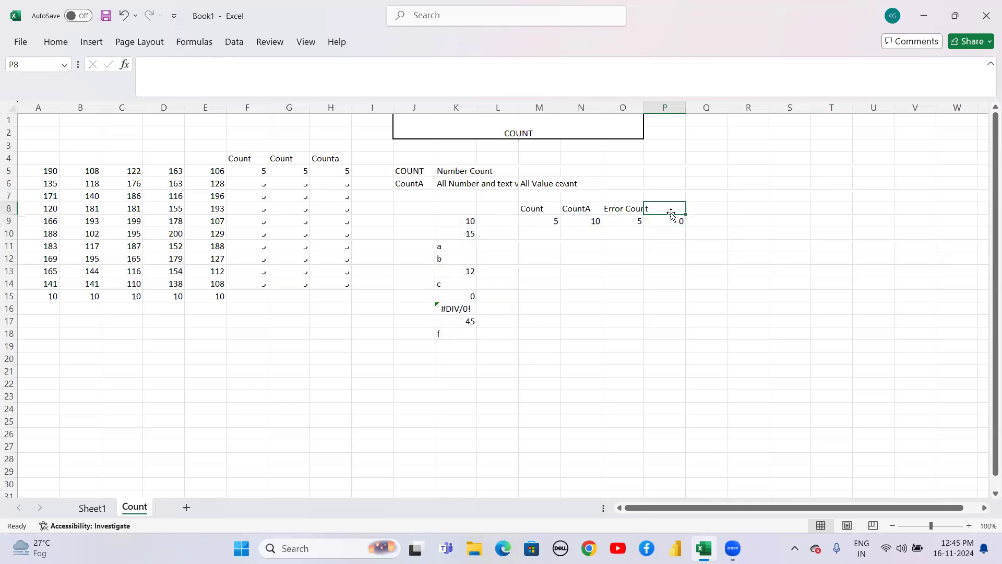
{"action": "type", "text": "CountBlank"}
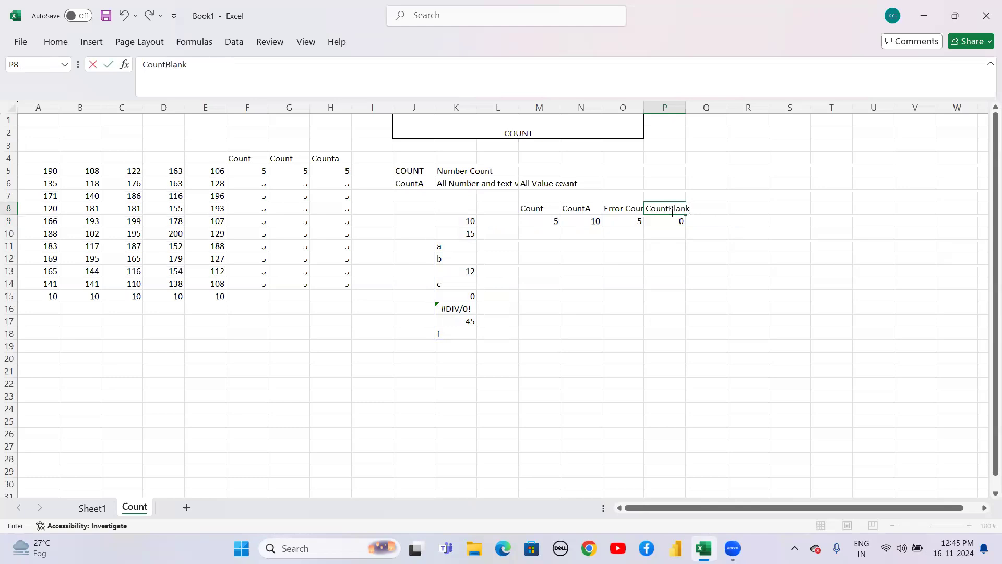
{"action": "key", "text": "Return"}
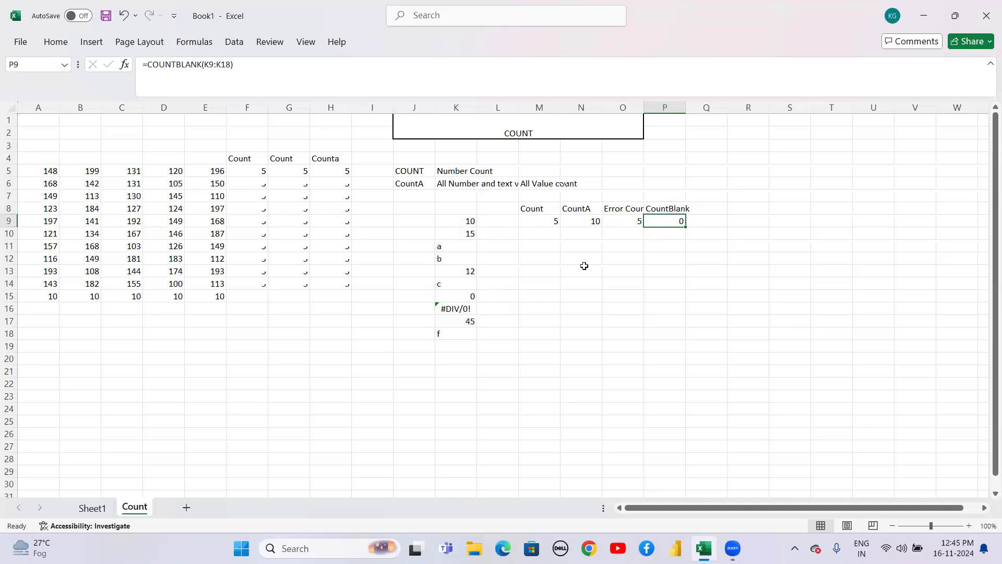
Review the sample list in K9:K18 and the range used by the COUNTBLANK formula in cell P9.
{"action": "left_click", "coordinate": [463, 221]}
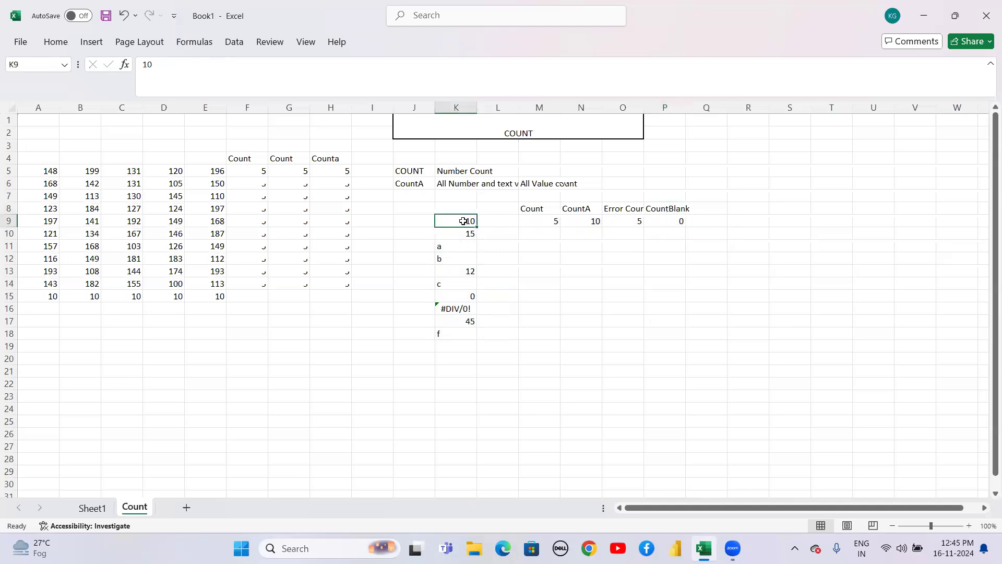
{"action": "key", "text": "shift+Down"}
{"action": "key", "text": "shift+Down"}
{"action": "key", "text": "shift+Down"}
{"action": "key", "text": "shift+Down"}
{"action": "key", "text": "shift+Down"}
{"action": "key", "text": "shift+Down"}
{"action": "key", "text": "shift+Down"}
{"action": "key", "text": "shift+Down"}
{"action": "key", "text": "shift+Down"}
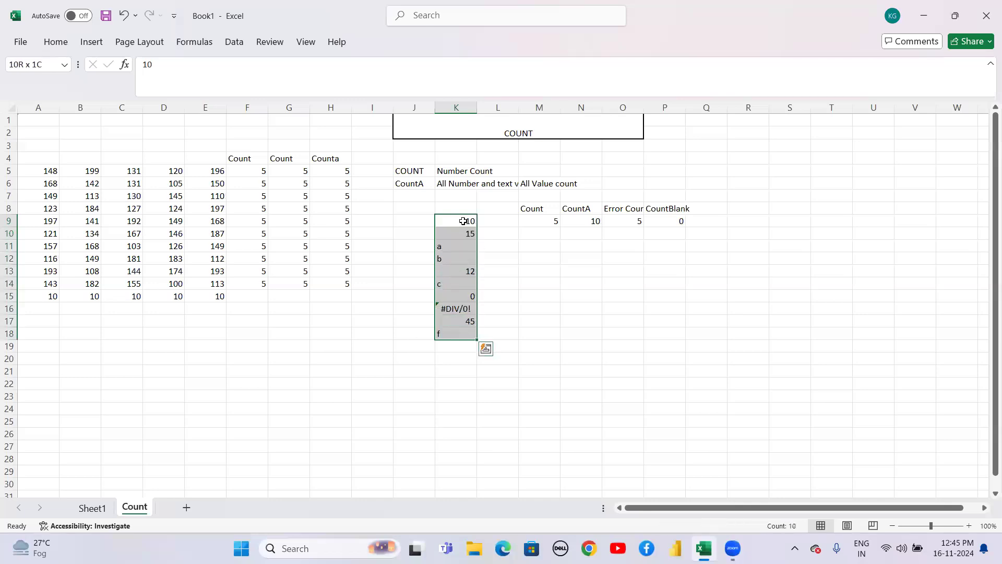
{"action": "key", "text": "Up"}
{"action": "key", "text": "Up"}
{"action": "key", "text": "Down"}
{"action": "key", "text": "Down"}
{"action": "key", "text": "Right"}
{"action": "key", "text": "Right"}
{"action": "key", "text": "Right"}
{"action": "key", "text": "Right"}
{"action": "key", "text": "Right"}
{"action": "key", "text": "Up"}
{"action": "key", "text": "Down"}
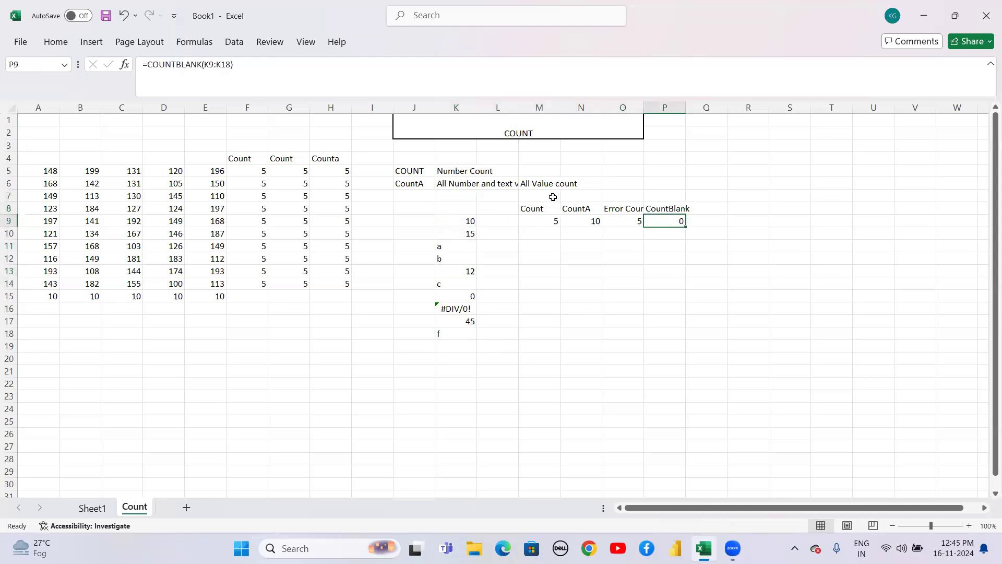
{"action": "double_click", "coordinate": [672, 220]}
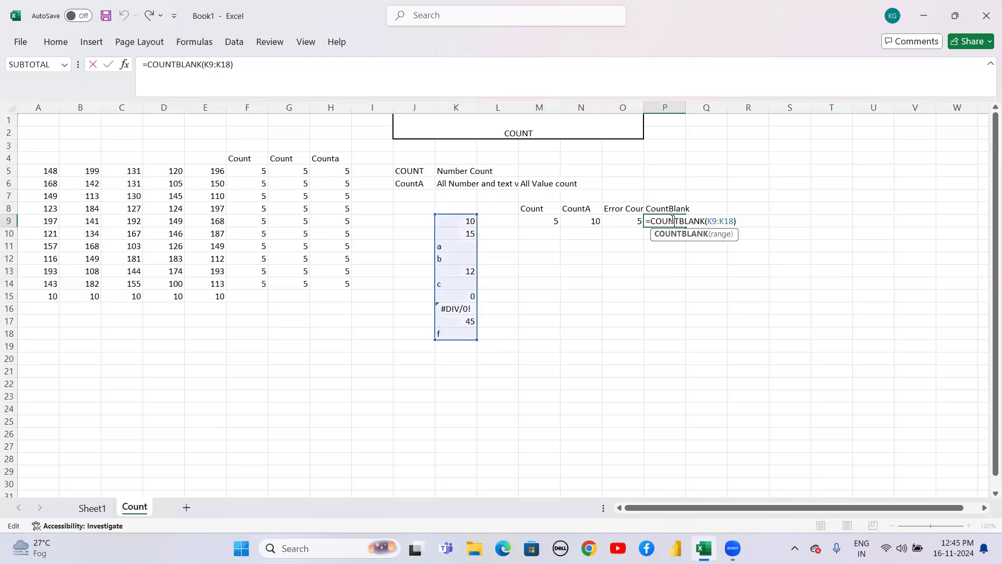
{"action": "left_click", "coordinate": [537, 292]}
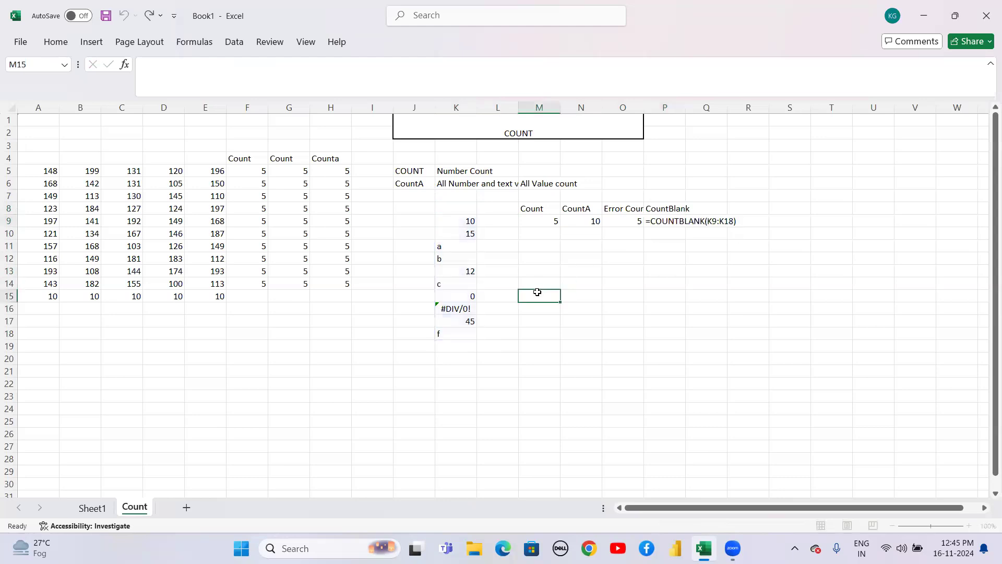
Clear the text entry from cell K14 so the sample list contains an empty cell.
{"action": "left_click", "coordinate": [455, 282]}
{"action": "key", "text": "BackSpace"}
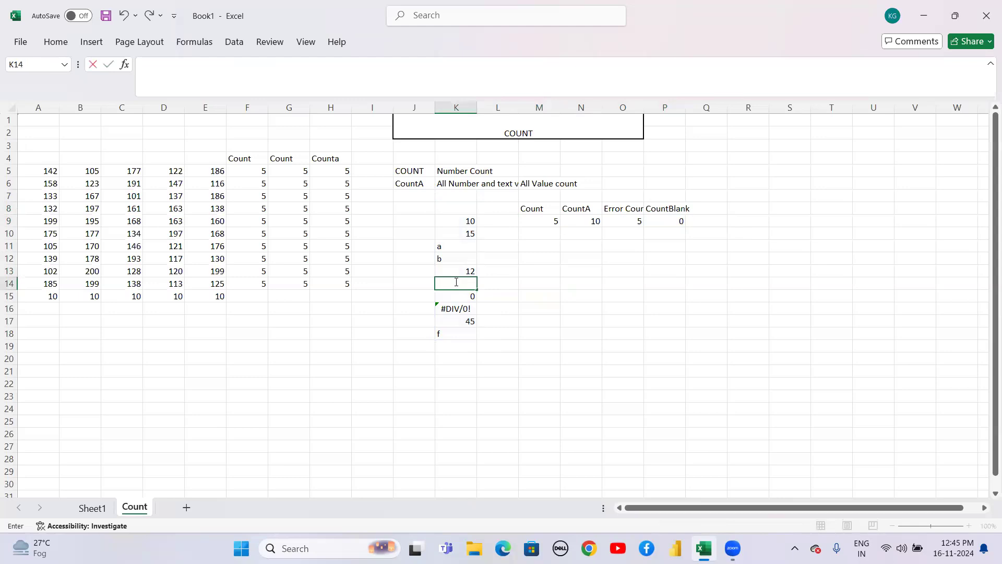
{"action": "left_click", "coordinate": [514, 305]}
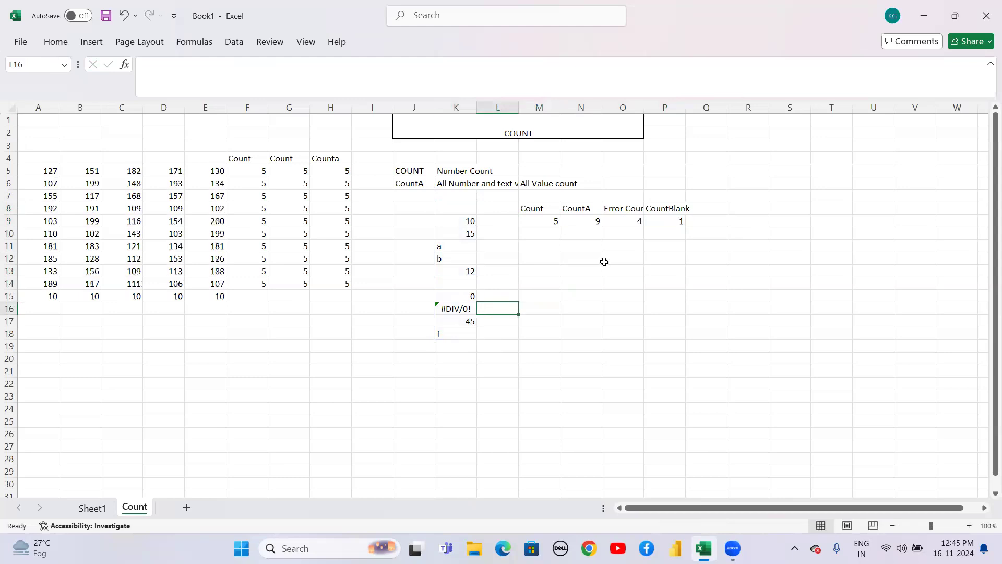
Compare the CountBlank formula in P9 with the list in K9:K18 and its empty cell K14.
{"action": "left_click", "coordinate": [671, 222]}
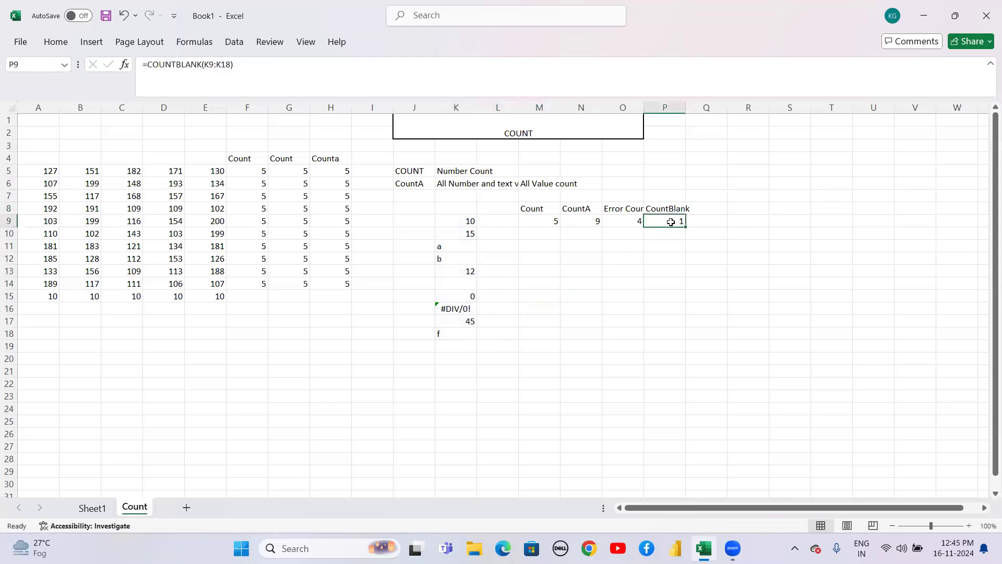
{"action": "left_click", "coordinate": [460, 282]}
{"action": "left_click", "coordinate": [466, 220]}
{"action": "key", "text": "shift+Down"}
{"action": "key", "text": "shift+Down"}
{"action": "key", "text": "shift+Down"}
{"action": "key", "text": "shift+Down"}
{"action": "key", "text": "shift+Down"}
{"action": "key", "text": "shift+Down"}
{"action": "key", "text": "shift+Down"}
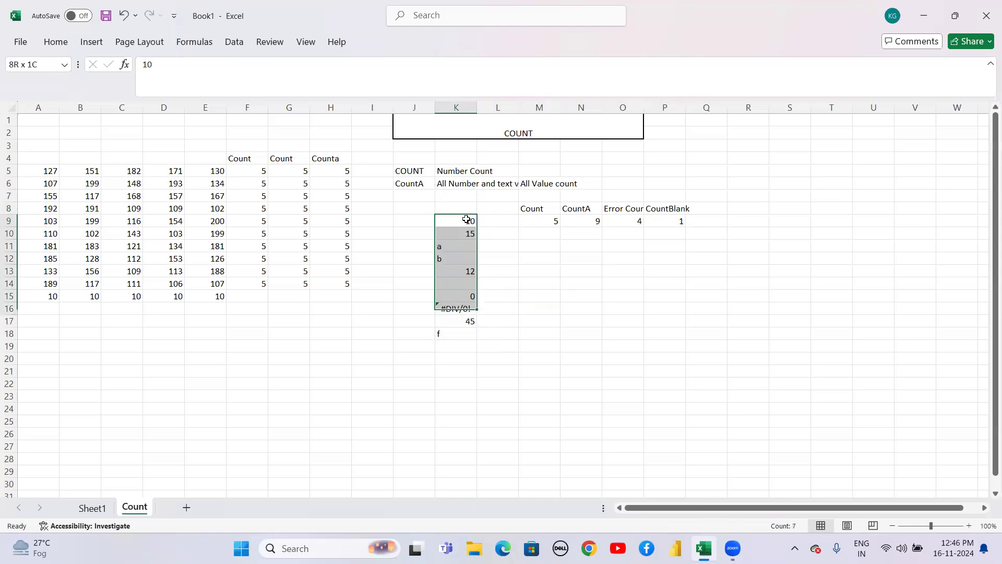
{"action": "key", "text": "shift+Down"}
{"action": "key", "text": "shift+Down"}
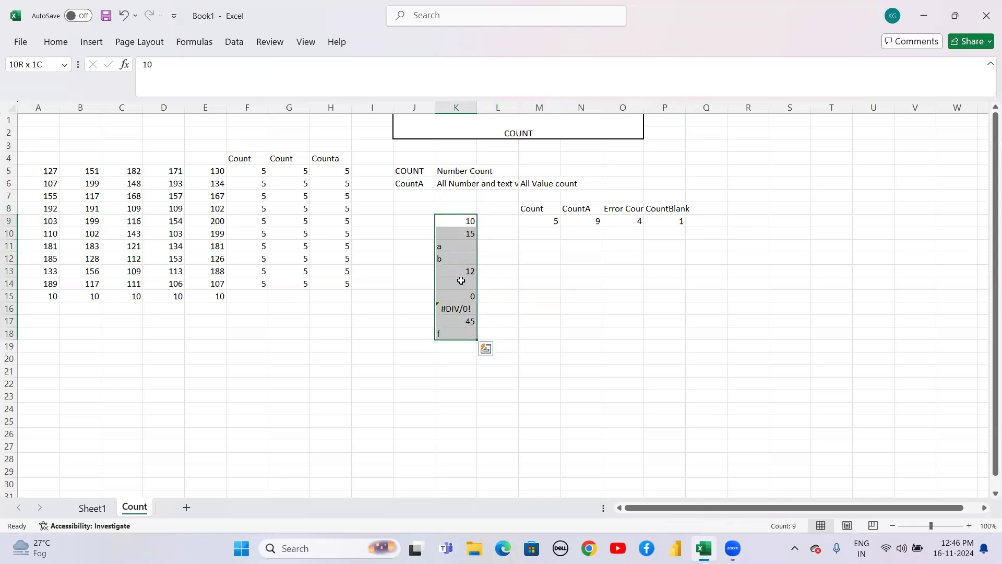
{"action": "left_click", "coordinate": [459, 282]}
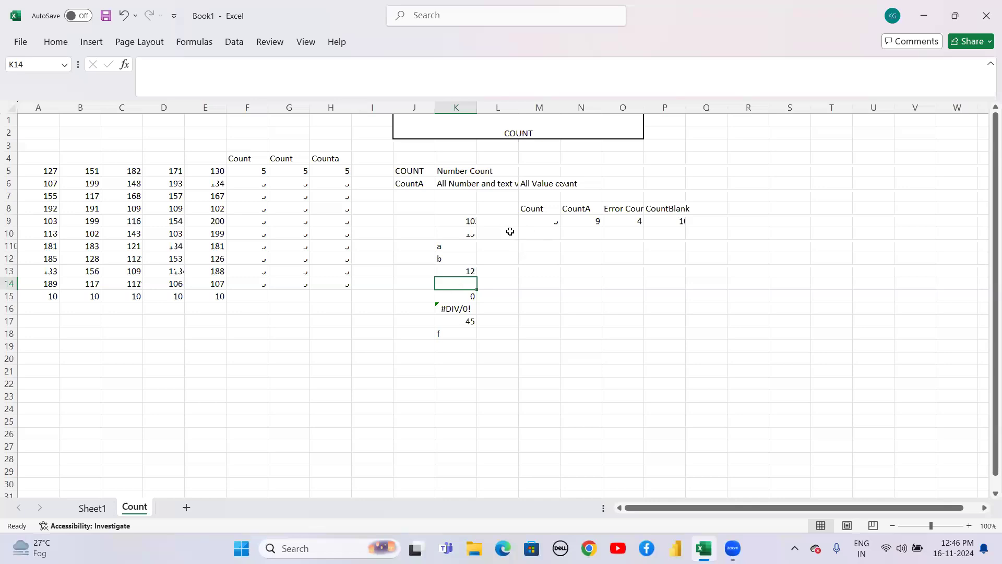
Test the first list value for an error with =ISERROR(K9) in cell L9.
{"action": "left_click", "coordinate": [532, 236]}
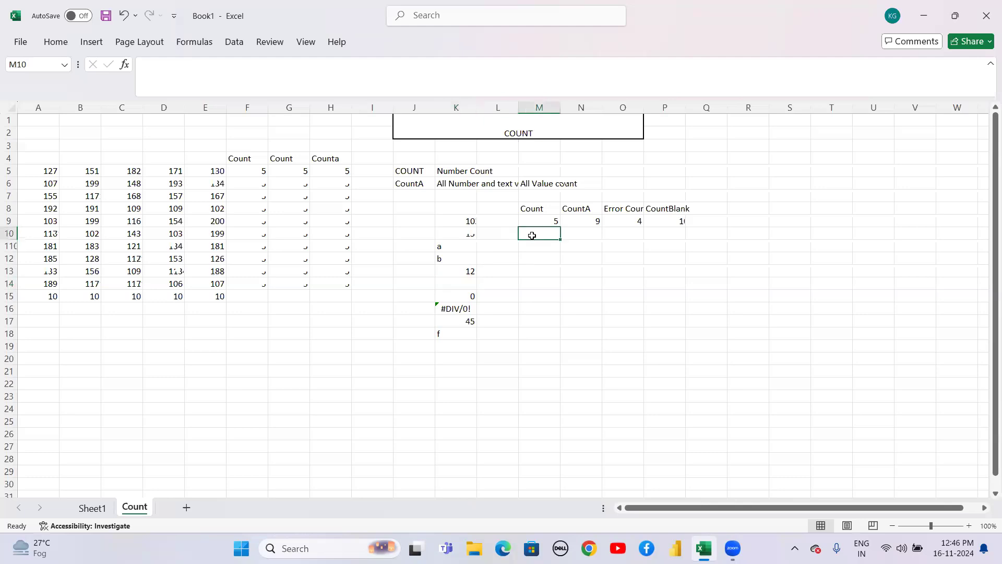
{"action": "key", "text": "Left"}
{"action": "key", "text": "Left"}
{"action": "key", "text": "Up"}
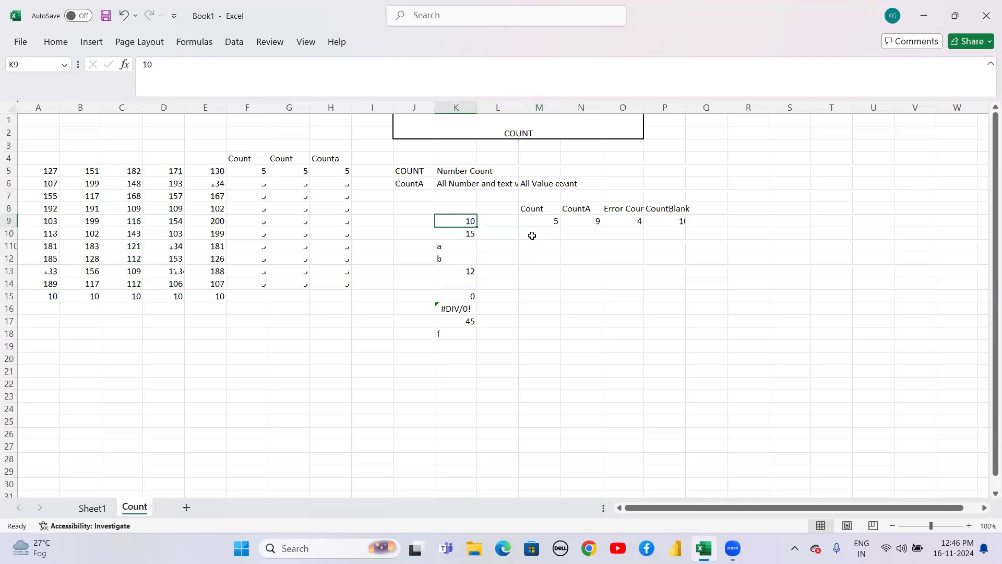
{"action": "key", "text": "Right"}
{"action": "type", "text": "=iserr"}
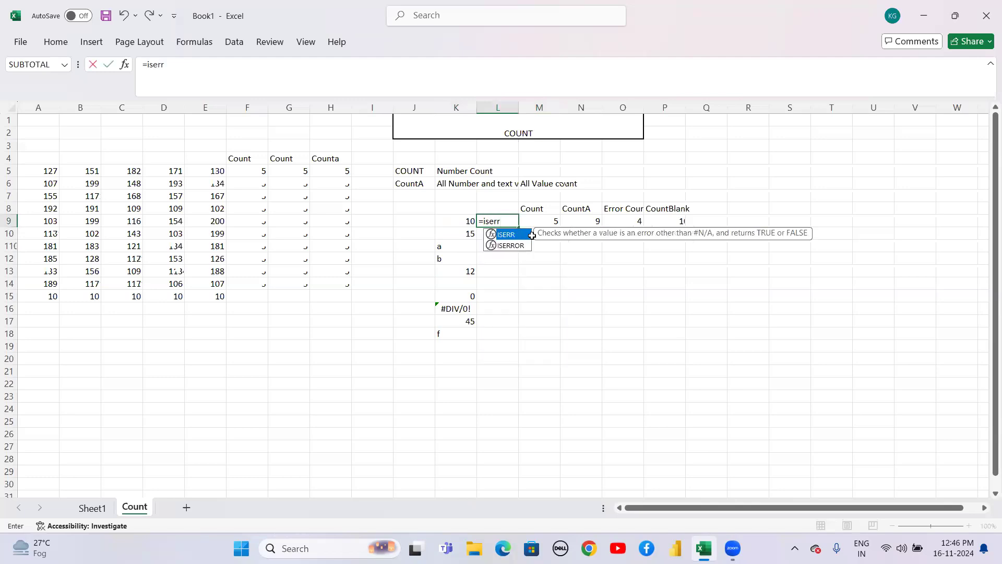
{"action": "key", "text": "Down"}
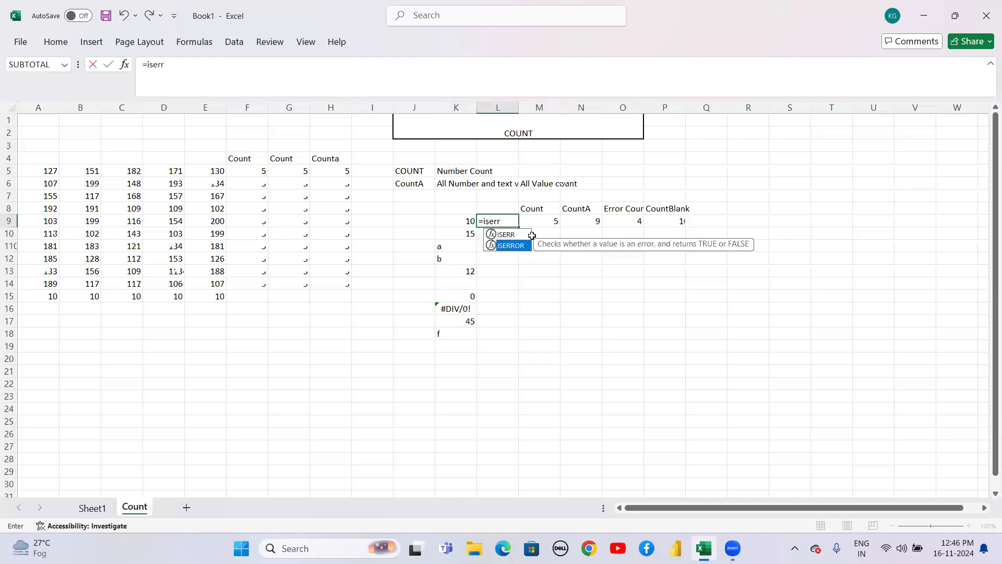
{"action": "key", "text": "Tab"}
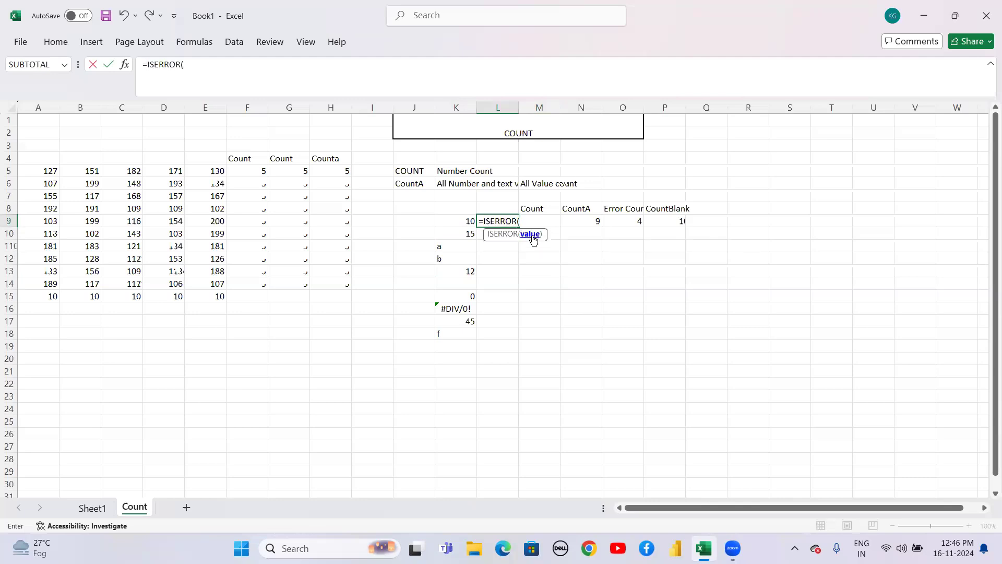
{"action": "key", "text": "Left"}
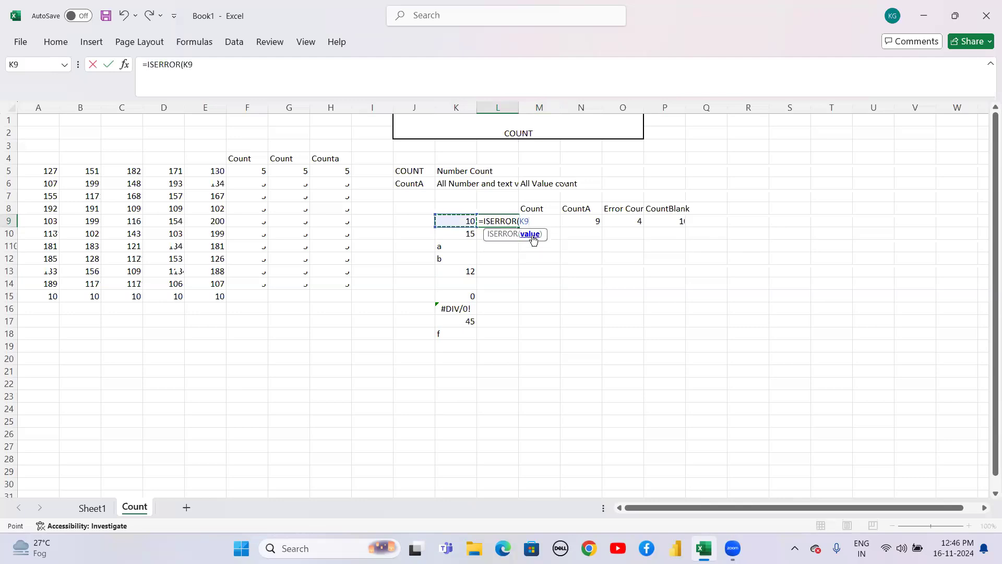
{"action": "type", "text": ")"}
{"action": "key", "text": "Return"}
Fill the ISERROR formula from L9 down to L18 to cover the whole list.
{"action": "key", "text": "Up"}
{"action": "key", "text": "shift+Down"}
{"action": "key", "text": "shift+Down"}
{"action": "key", "text": "shift+Down"}
{"action": "key", "text": "shift+Down"}
{"action": "key", "text": "shift+Down"}
{"action": "key", "text": "shift+Down"}
{"action": "key", "text": "shift+Down"}
{"action": "key", "text": "shift+Down"}
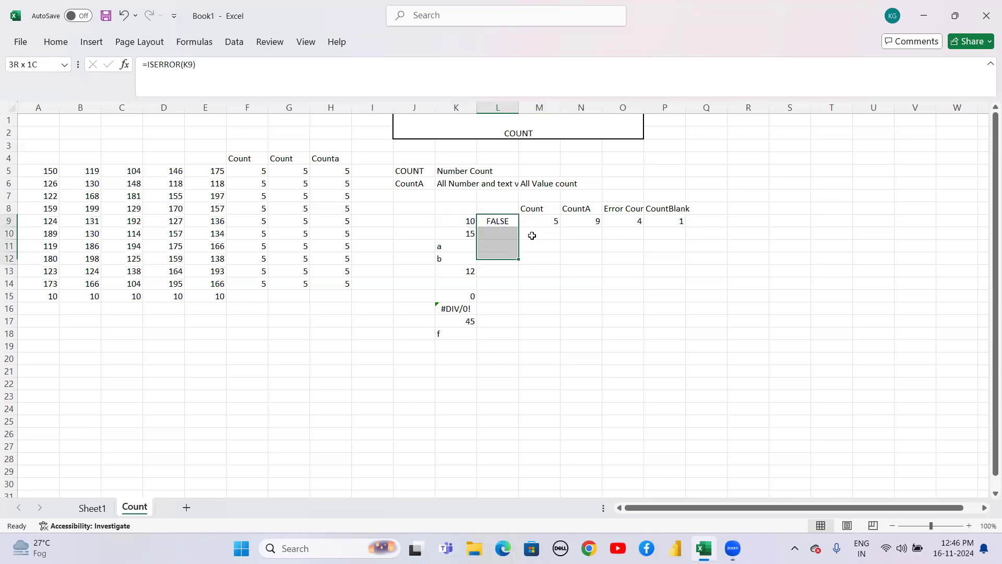
{"action": "key", "text": "shift+Down"}
{"action": "key", "text": "ctrl+d"}
Examine the ISERROR results in L9:L18 against the neighbouring list values, especially around the division error in row 16.
{"action": "key", "text": "Down"}
{"action": "key", "text": "Up"}
{"action": "key", "text": "Down"}
{"action": "key", "text": "Down"}
{"action": "key", "text": "Down"}
{"action": "key", "text": "Down"}
{"action": "key", "text": "Down"}
{"action": "key", "text": "Down"}
{"action": "key", "text": "Down"}
{"action": "key", "text": "Up"}
{"action": "key", "text": "Up"}
{"action": "key", "text": "Up"}
{"action": "key", "text": "Up"}
{"action": "key", "text": "Up"}
{"action": "key", "text": "Up"}
{"action": "key", "text": "Up"}
{"action": "key", "text": "Down"}
{"action": "key", "text": "Down"}
{"action": "key", "text": "Down"}
{"action": "key", "text": "Down"}
{"action": "key", "text": "Down"}
{"action": "key", "text": "Down"}
{"action": "key", "text": "Down"}
{"action": "key", "text": "Down"}
{"action": "key", "text": "Down"}
{"action": "key", "text": "Up"}
{"action": "key", "text": "Up"}
{"action": "key", "text": "Up"}
{"action": "key", "text": "Down"}
{"action": "key", "text": "Down"}
{"action": "key", "text": "Down"}
{"action": "key", "text": "Up"}
{"action": "key", "text": "Up"}
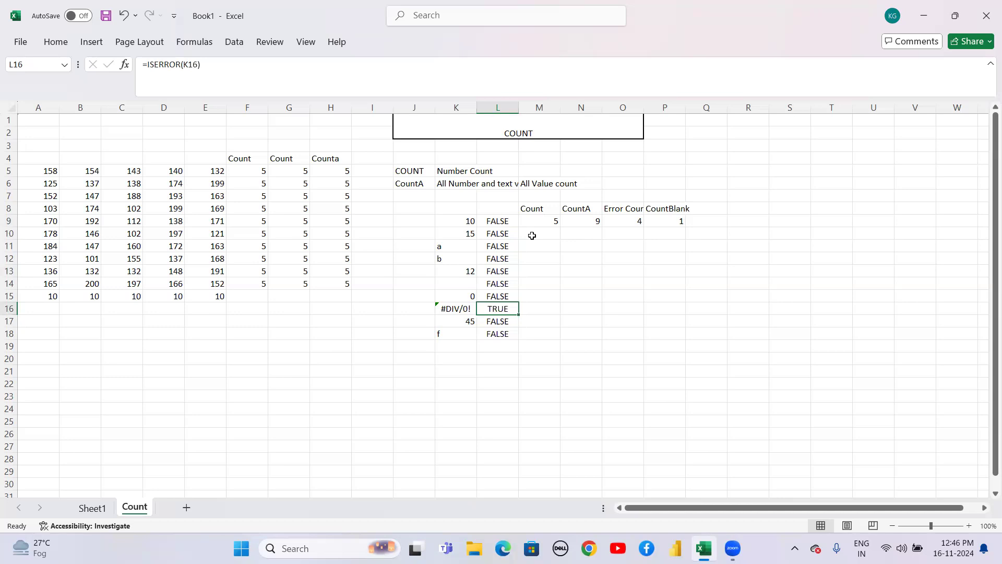
{"action": "key", "text": "Down"}
{"action": "key", "text": "Down"}
{"action": "key", "text": "Up"}
{"action": "key", "text": "Up"}
{"action": "key", "text": "Up"}
{"action": "key", "text": "Down"}
{"action": "key", "text": "Up"}
{"action": "key", "text": "Up"}
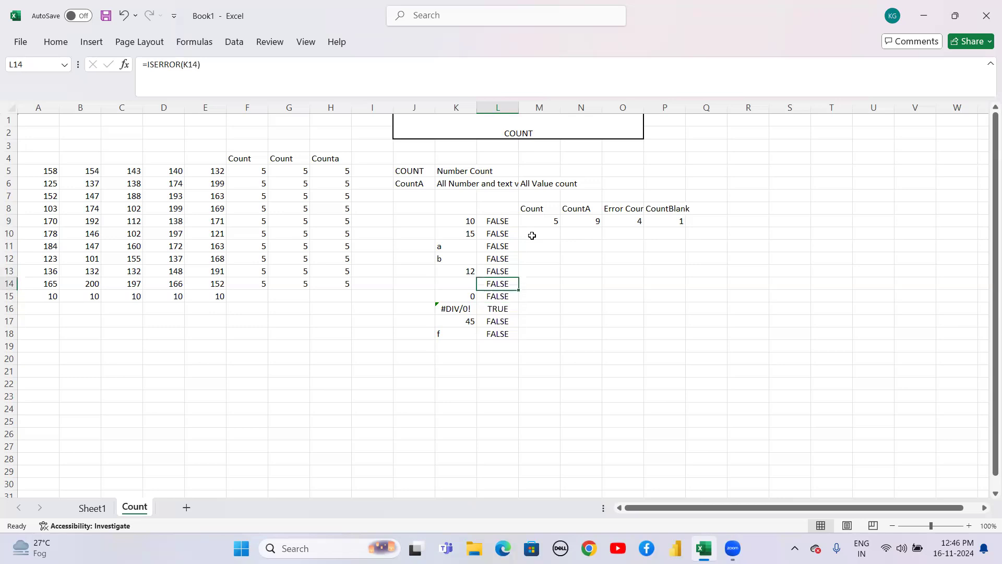
Count the error cells with =COUNTIF(L9:L18,TRUE) in cell O10, below the existing Error Count formula.
{"action": "key", "text": "Right"}
{"action": "key", "text": "Right"}
{"action": "key", "text": "Right"}
{"action": "key", "text": "Up"}
{"action": "key", "text": "Up"}
{"action": "key", "text": "Up"}
{"action": "key", "text": "Up"}
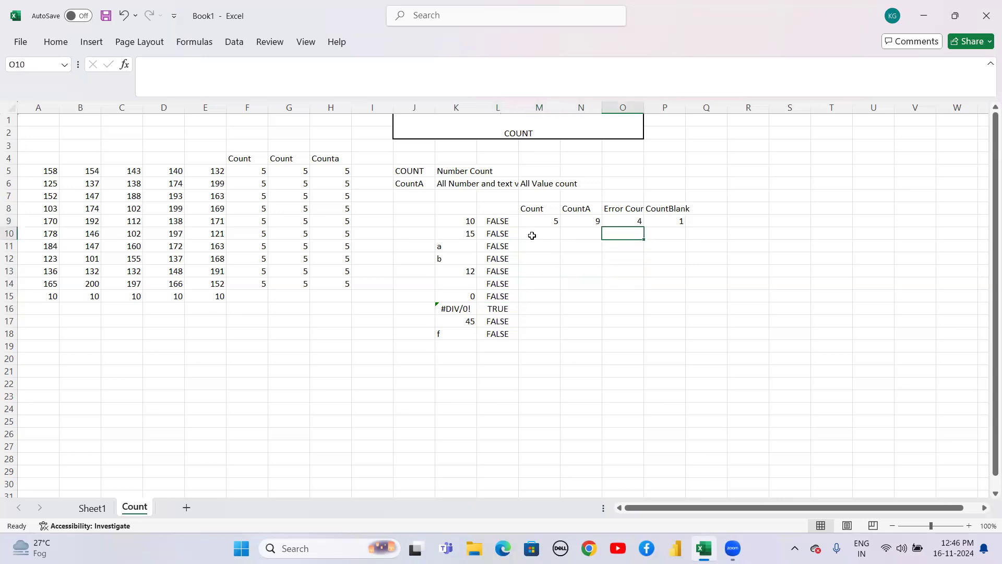
{"action": "type", "text": "="}
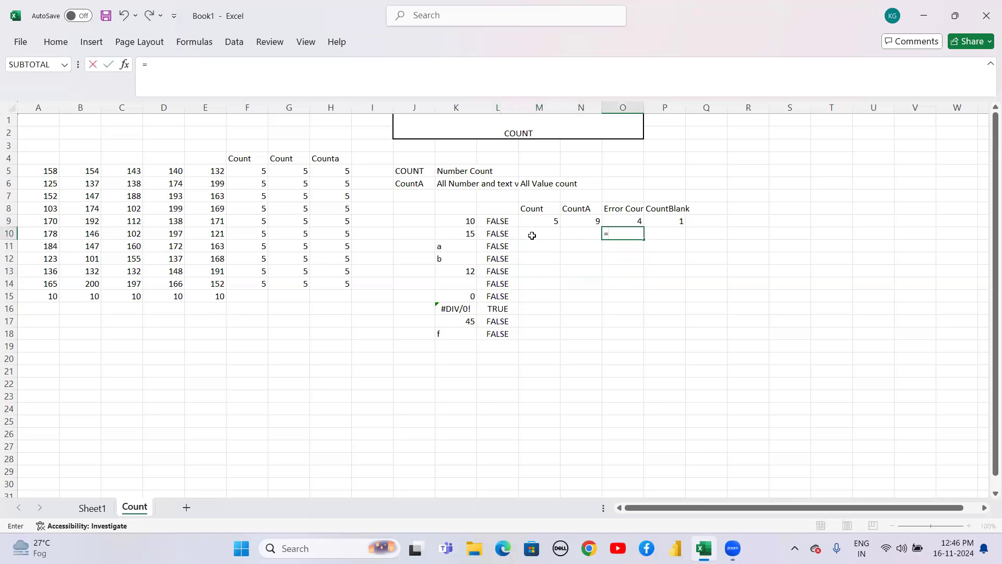
{"action": "type", "text": "co"}
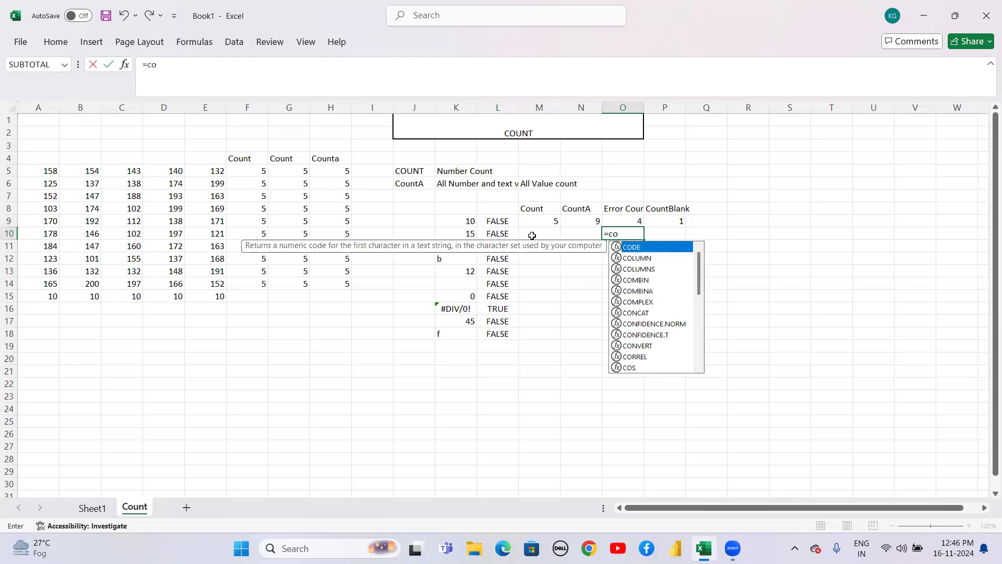
{"action": "type", "text": "unti"}
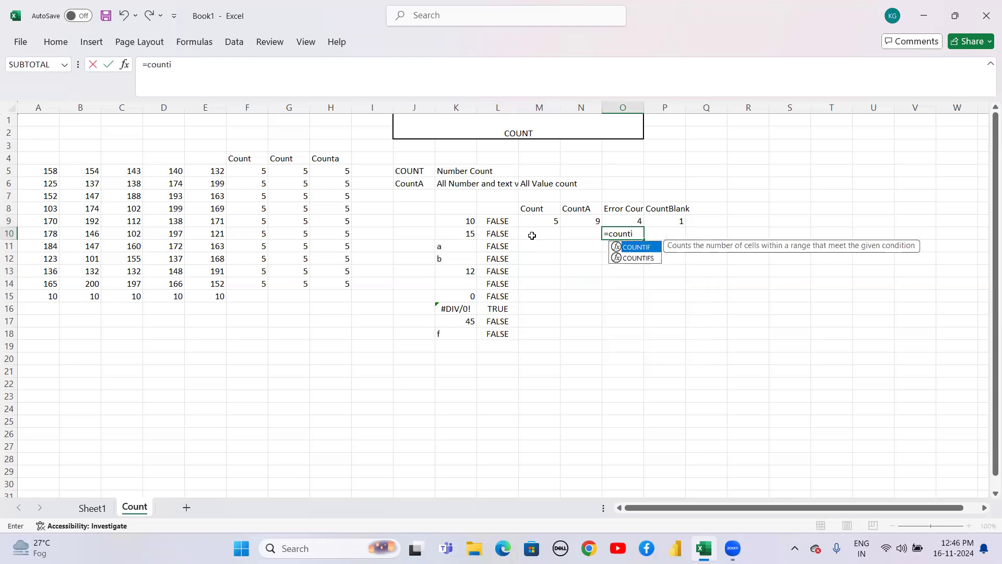
{"action": "type", "text": "f("}
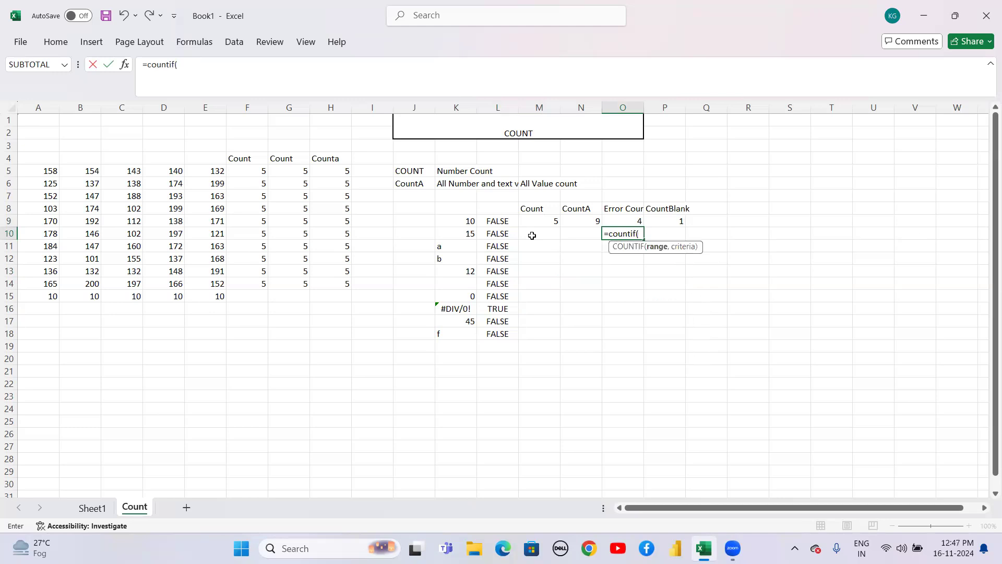
{"action": "key", "text": "Left"}
{"action": "key", "text": "Left"}
{"action": "key", "text": "Left"}
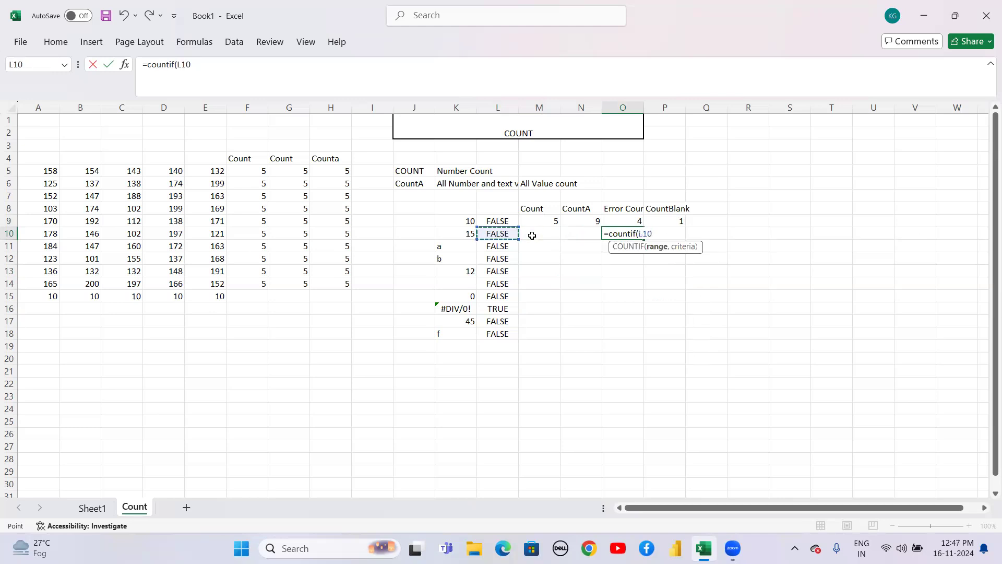
{"action": "key", "text": "Down"}
{"action": "key", "text": "Up"}
{"action": "key", "text": "Up"}
{"action": "key", "text": "Down"}
{"action": "key", "text": "Up"}
{"action": "key", "text": "shift+Down"}
{"action": "key", "text": "shift+Down"}
{"action": "key", "text": "shift+Down"}
{"action": "key", "text": "shift+Down"}
{"action": "key", "text": "shift+Down"}
{"action": "key", "text": "shift+Down"}
{"action": "key", "text": "shift+Down"}
{"action": "key", "text": "shift+Down"}
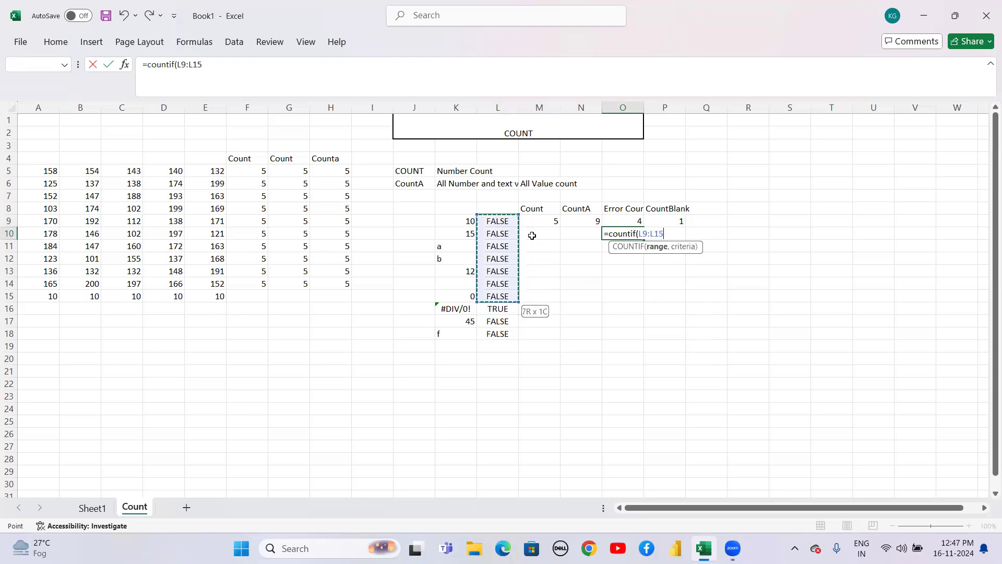
{"action": "key", "text": "shift+Down"}
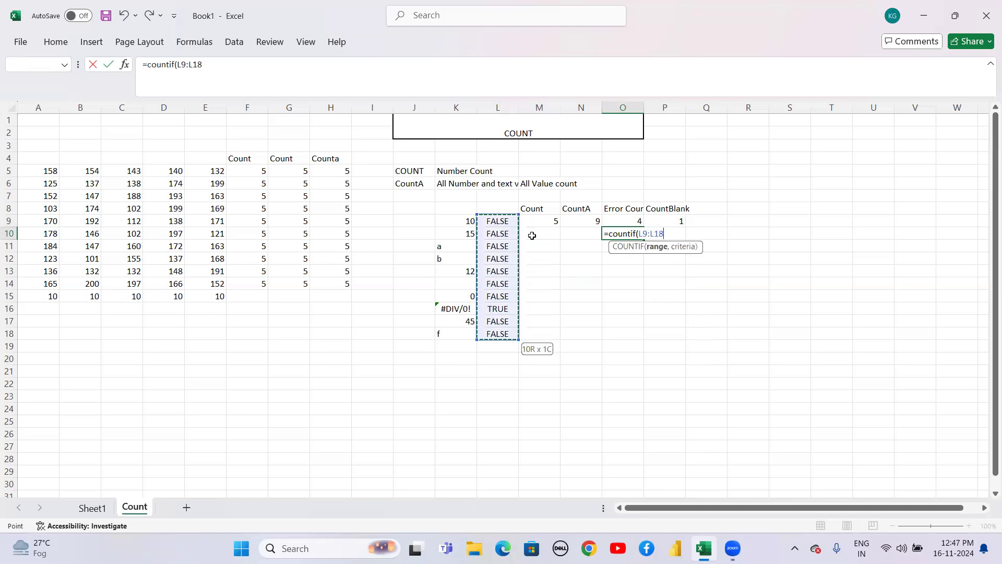
{"action": "type", "text": ","}
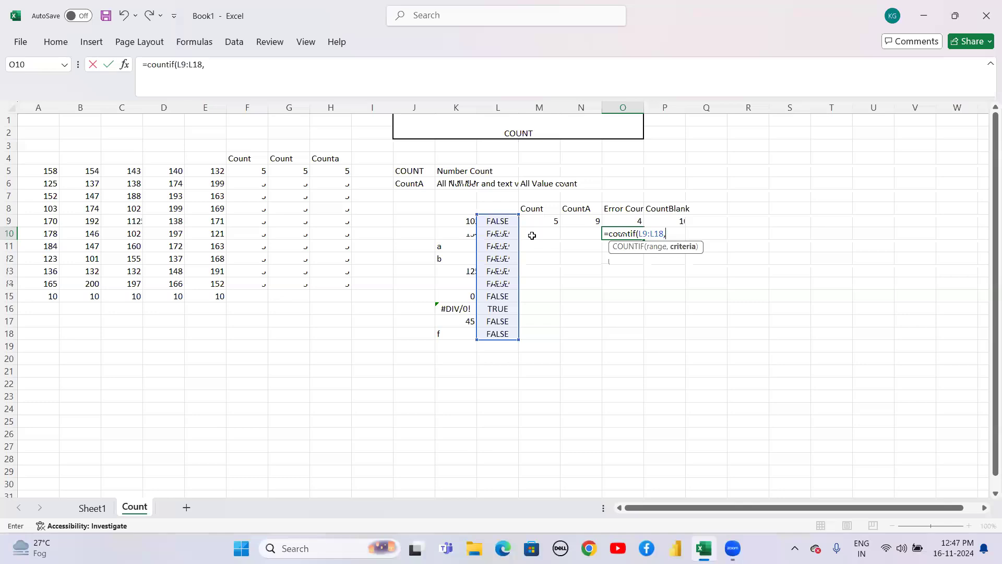
{"action": "type", "text": "True"}
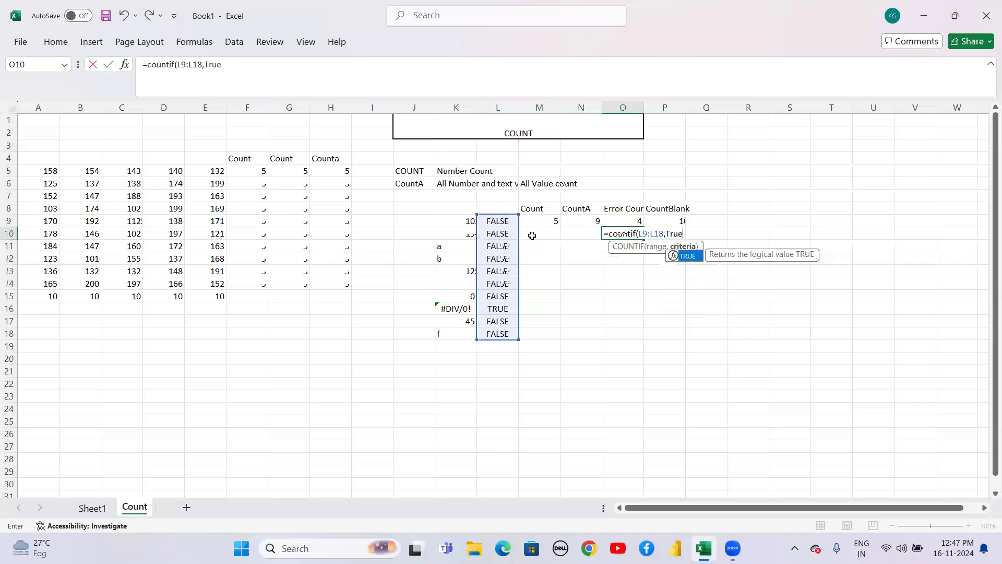
{"action": "key", "text": "Tab"}
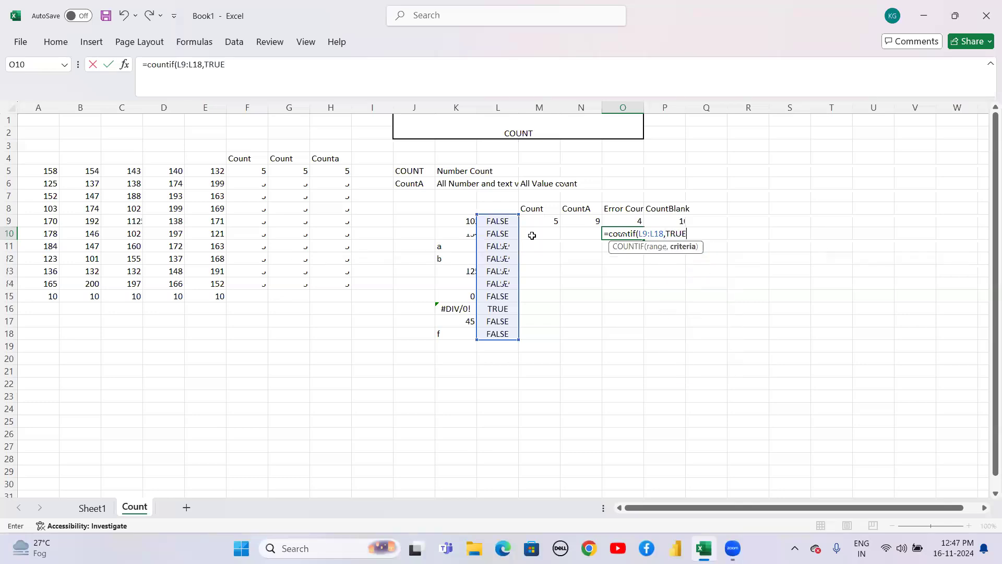
{"action": "type", "text": ")"}
{"action": "key", "text": "Return"}
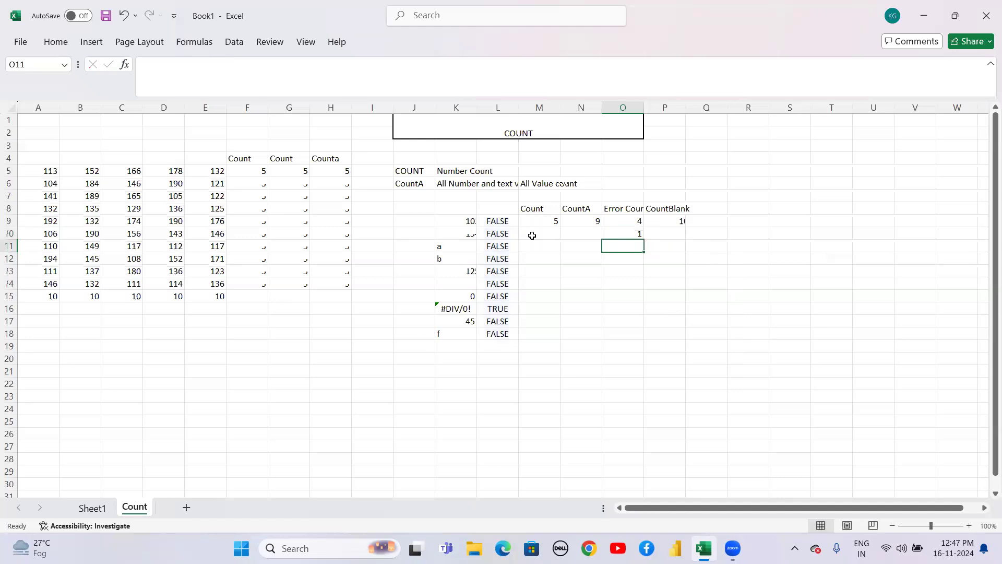
Review the COUNTIF formula in cell O10.
{"action": "left_click", "coordinate": [624, 235]}
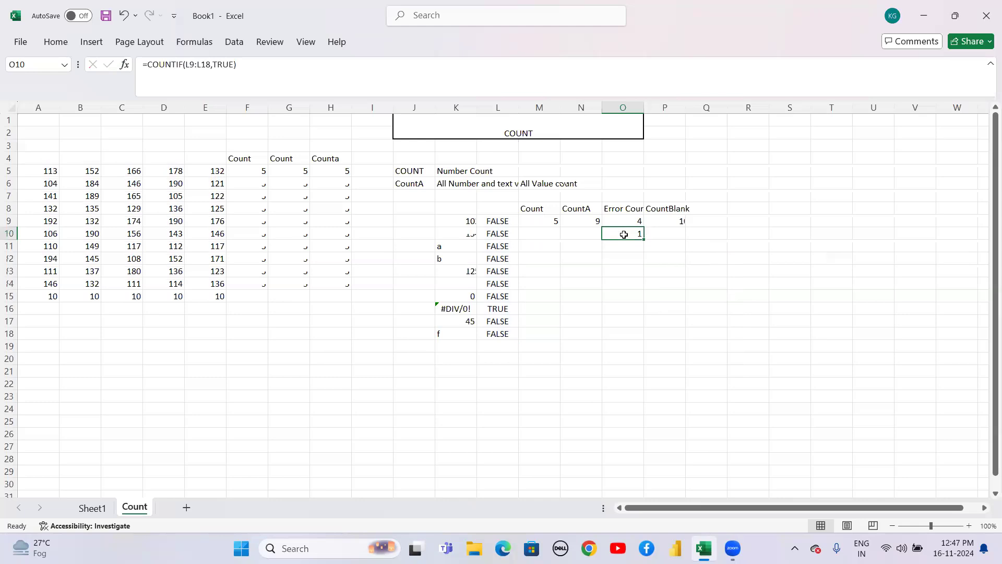
{"action": "left_click", "coordinate": [572, 318]}
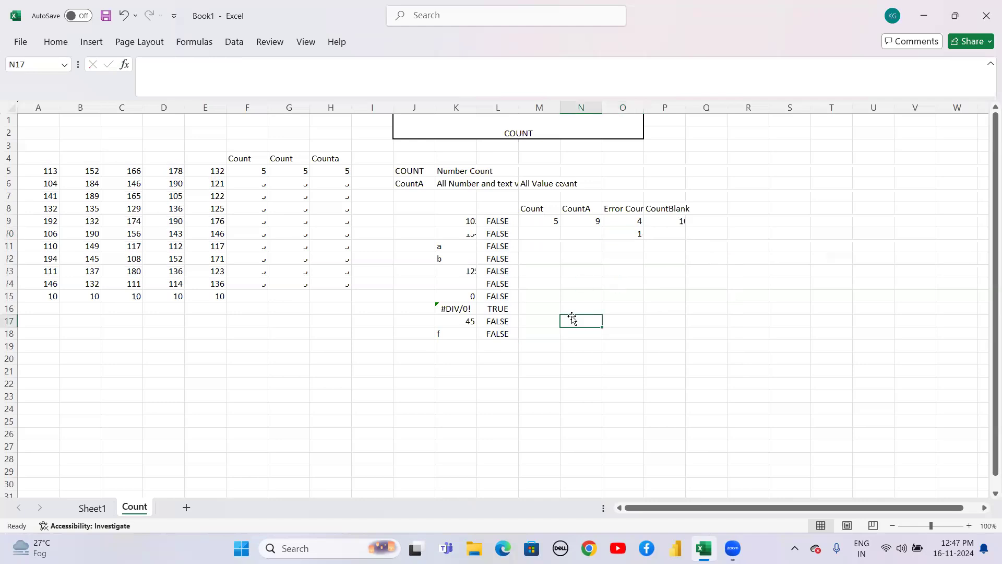
{"action": "left_click", "coordinate": [625, 285]}
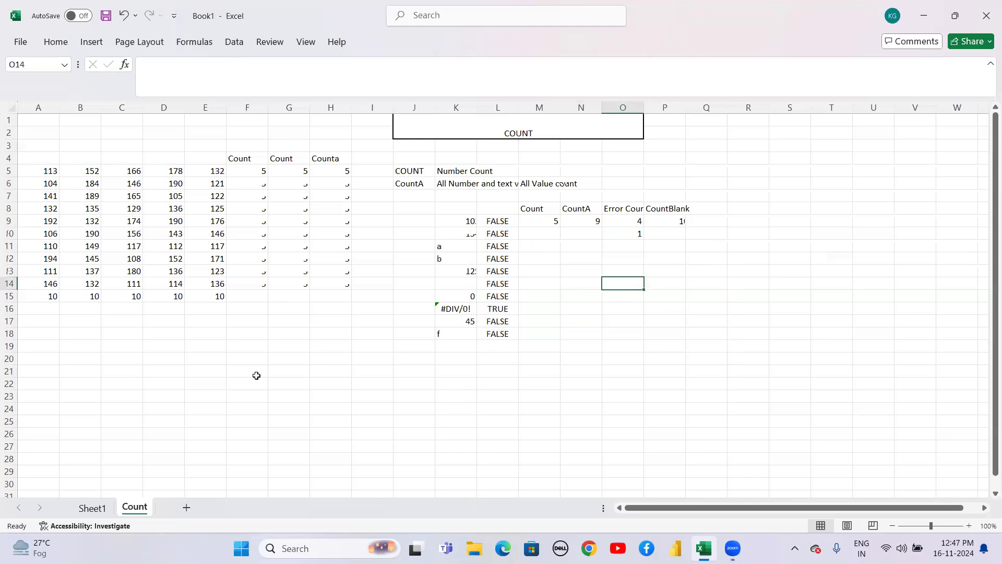
{"action": "left_click", "coordinate": [208, 347]}
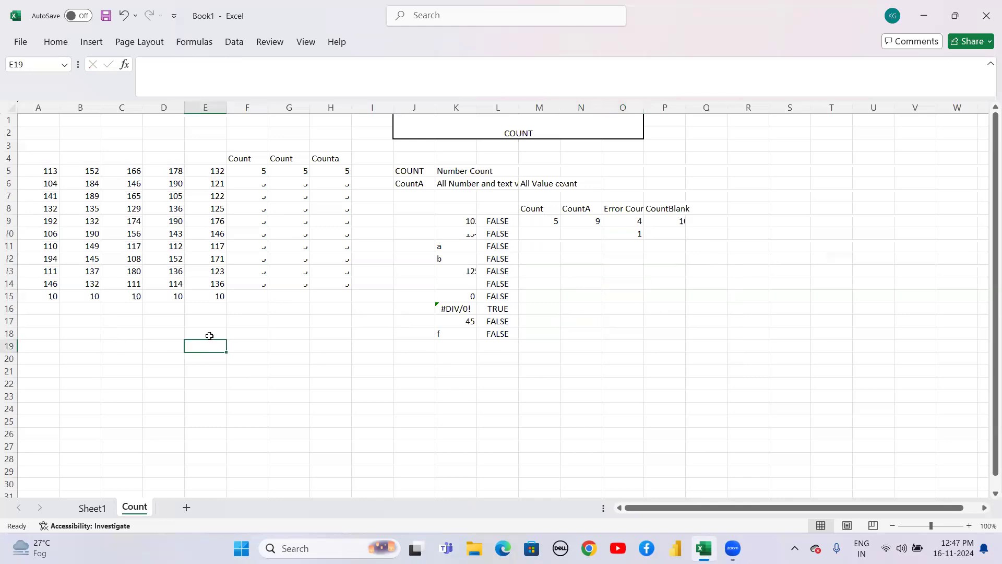
{"action": "left_click", "coordinate": [585, 255]}
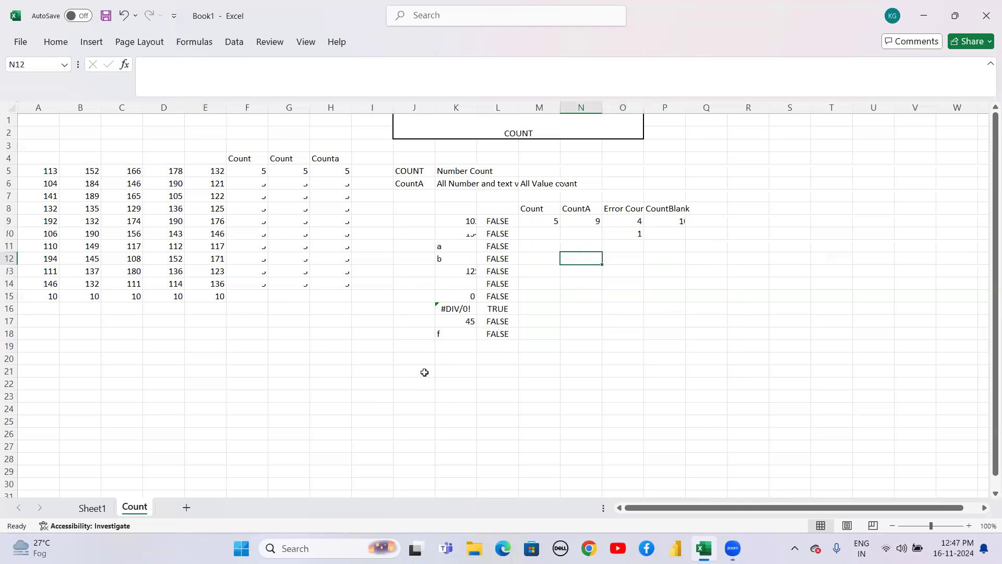
{"action": "left_click", "coordinate": [424, 372]}
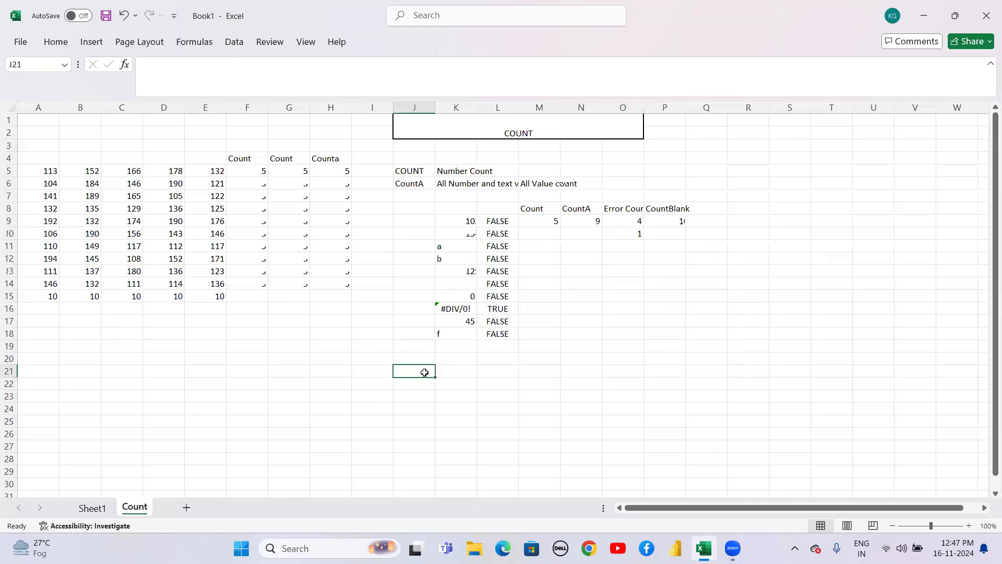
Copy the random-number block A5:E14 and paste it below the original data, starting at cell A22.
{"action": "left_click", "coordinate": [42, 170]}
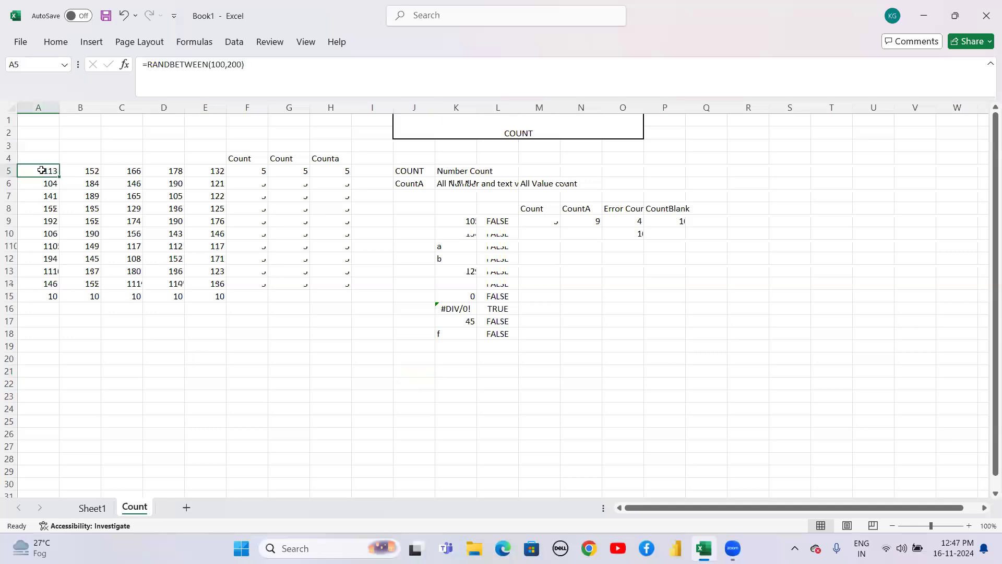
{"action": "key", "text": "shift+Right"}
{"action": "key", "text": "shift+Right"}
{"action": "key", "text": "shift+Right"}
{"action": "key", "text": "shift+Right"}
{"action": "key", "text": "shift+Down"}
{"action": "key", "text": "shift+Down"}
{"action": "key", "text": "shift+Down"}
{"action": "key", "text": "shift+Down"}
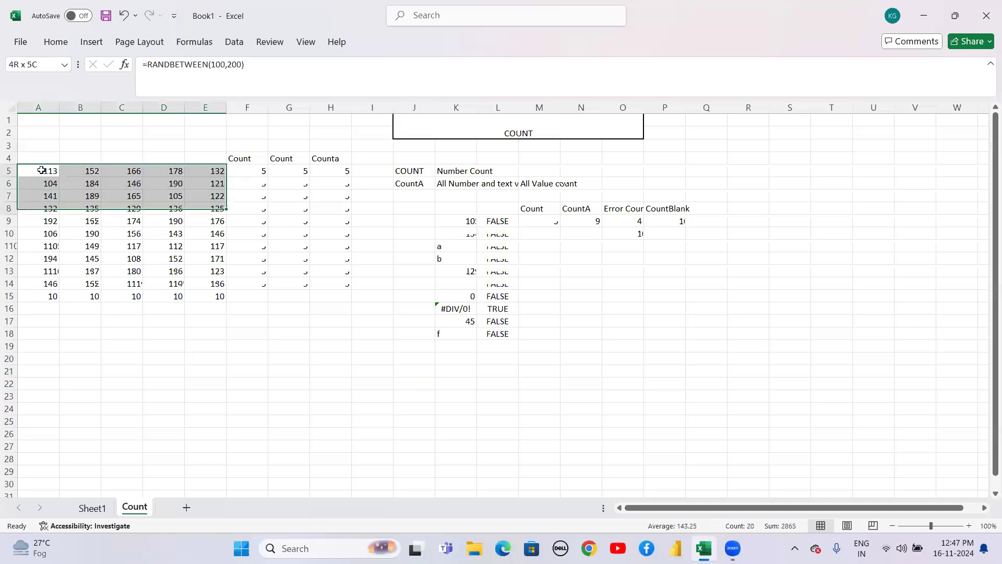
{"action": "key", "text": "shift+Down"}
{"action": "key", "text": "shift+Down"}
{"action": "key", "text": "shift+Down"}
{"action": "key", "text": "shift+Down"}
{"action": "key", "text": "shift+Down"}
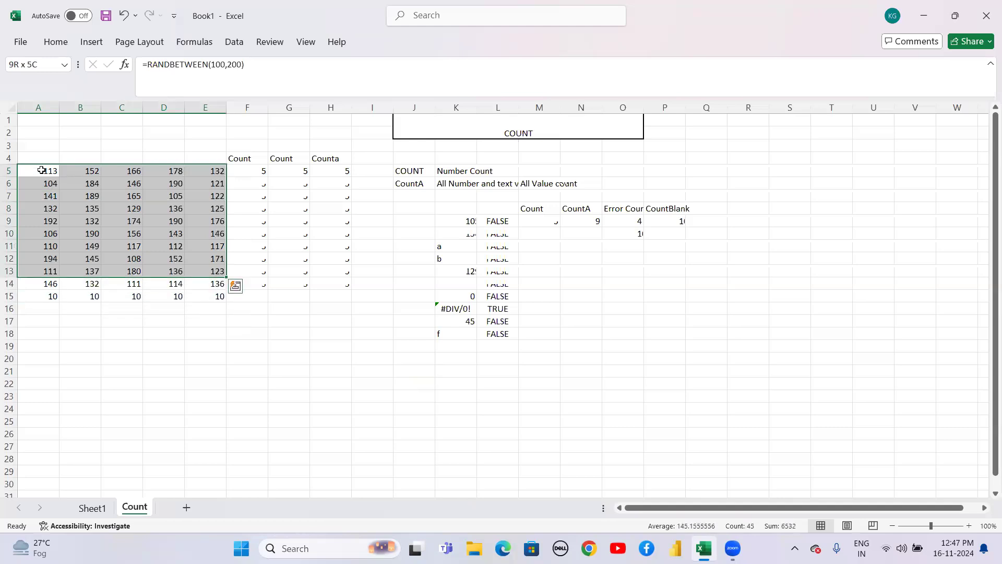
{"action": "key", "text": "ctrl+c"}
{"action": "key", "text": "Down"}
{"action": "key", "text": "Down"}
{"action": "key", "text": "Down"}
{"action": "key", "text": "Down"}
{"action": "key", "text": "Down"}
{"action": "key", "text": "Down"}
{"action": "key", "text": "Down"}
{"action": "key", "text": "Down"}
{"action": "key", "text": "Down"}
{"action": "key", "text": "Down"}
{"action": "key", "text": "Down"}
{"action": "key", "text": "Down"}
{"action": "key", "text": "Down"}
{"action": "key", "text": "Down"}
{"action": "key", "text": "Down"}
{"action": "key", "text": "Down"}
{"action": "key", "text": "Down"}
{"action": "key", "text": "Down"}
{"action": "key", "text": "Down"}
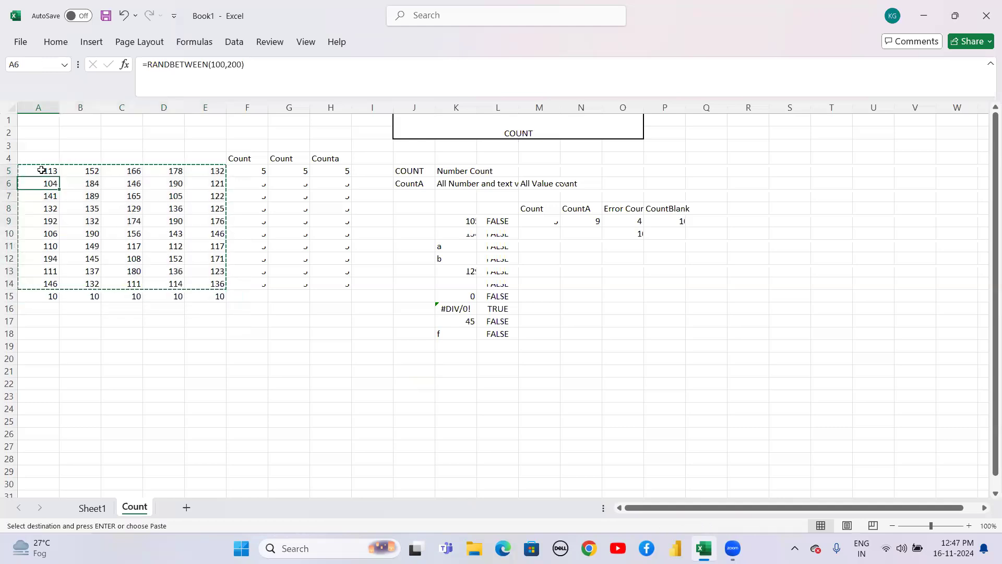
{"action": "key", "text": "Up"}
{"action": "key", "text": "Up"}
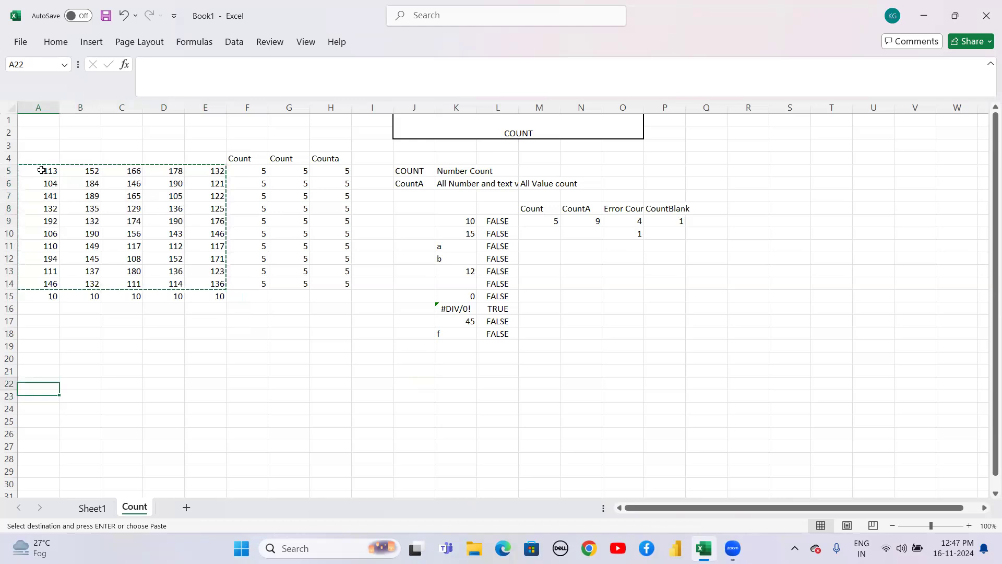
{"action": "key", "text": "ctrl+v"}
Enter the heading Countif in F21, above the empty column beside the pasted block.
{"action": "key", "text": "Down"}
{"action": "key", "text": "Down"}
{"action": "key", "text": "Down"}
{"action": "key", "text": "Down"}
{"action": "key", "text": "Down"}
{"action": "key", "text": "Down"}
{"action": "key", "text": "Down"}
{"action": "key", "text": "Down"}
{"action": "key", "text": "Down"}
{"action": "key", "text": "Down"}
{"action": "key", "text": "Down"}
{"action": "key", "text": "Down"}
{"action": "key", "text": "Down"}
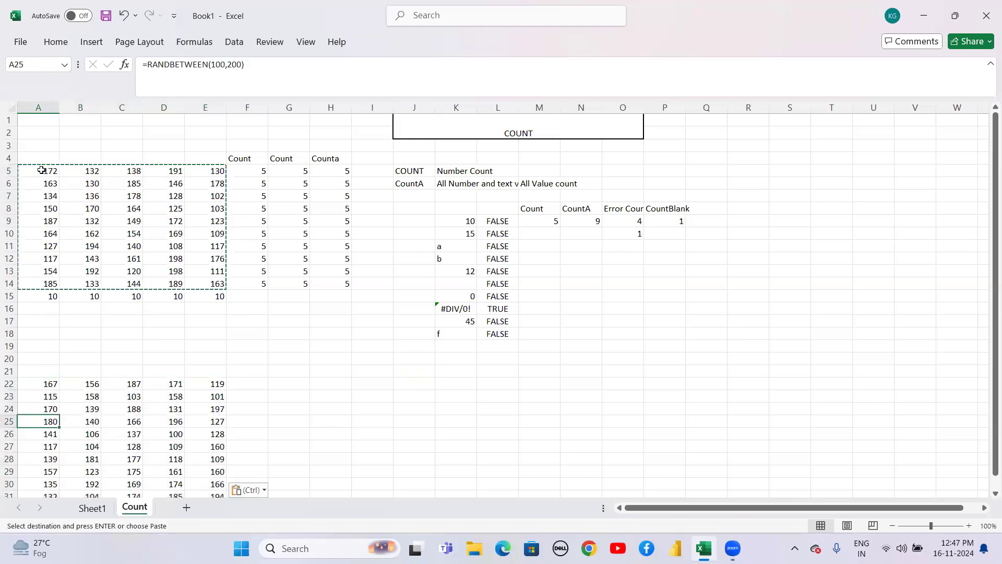
{"action": "key", "text": "Up"}
{"action": "key", "text": "Up"}
{"action": "key", "text": "Up"}
{"action": "key", "text": "Up"}
{"action": "key", "text": "Right"}
{"action": "key", "text": "Right"}
{"action": "key", "text": "Right"}
{"action": "key", "text": "Right"}
{"action": "key", "text": "Right"}
{"action": "key", "text": "Right"}
{"action": "key", "text": "Up"}
{"action": "key", "text": "Up"}
{"action": "key", "text": "Up"}
{"action": "key", "text": "Up"}
{"action": "key", "text": "Up"}
{"action": "key", "text": "Up"}
{"action": "key", "text": "Up"}
{"action": "key", "text": "Up"}
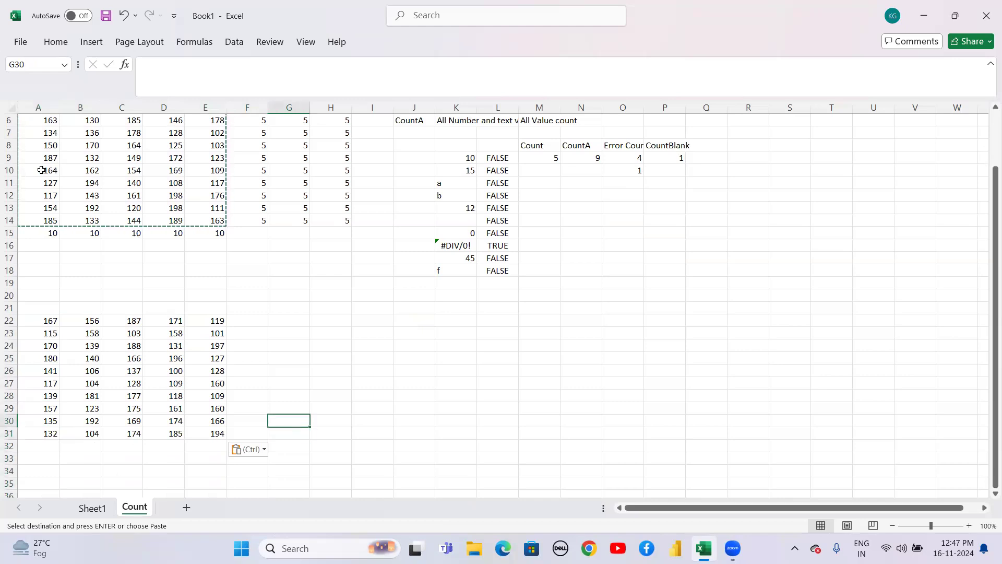
{"action": "key", "text": "Left"}
{"action": "key", "text": "Up"}
{"action": "key", "text": "Up"}
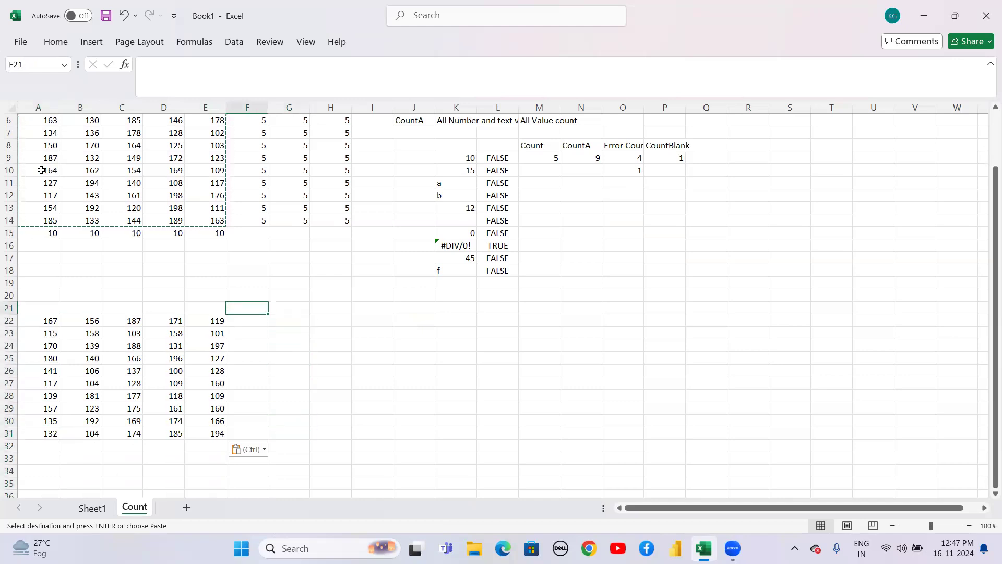
{"action": "type", "text": "Countif"}
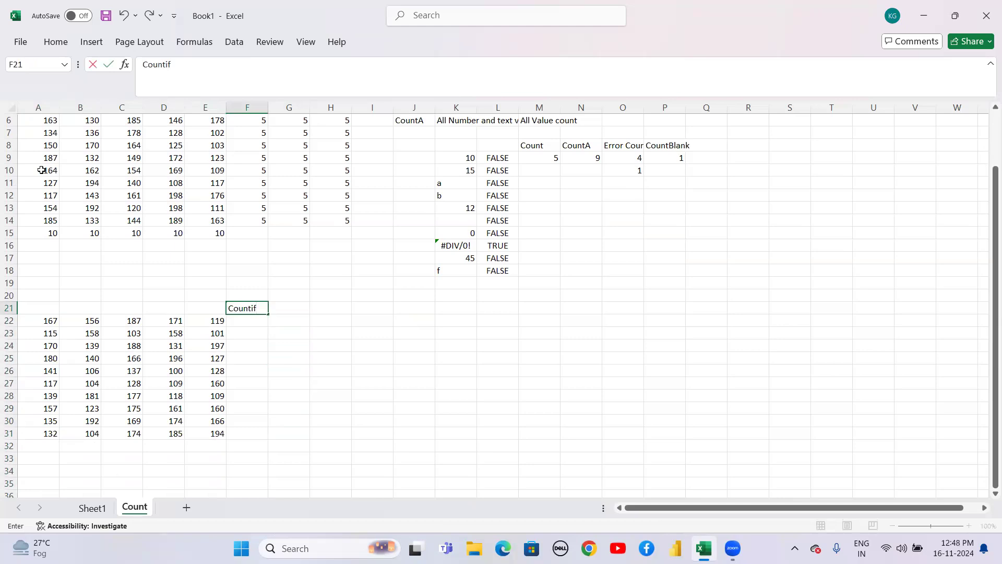
{"action": "key", "text": "Return"}
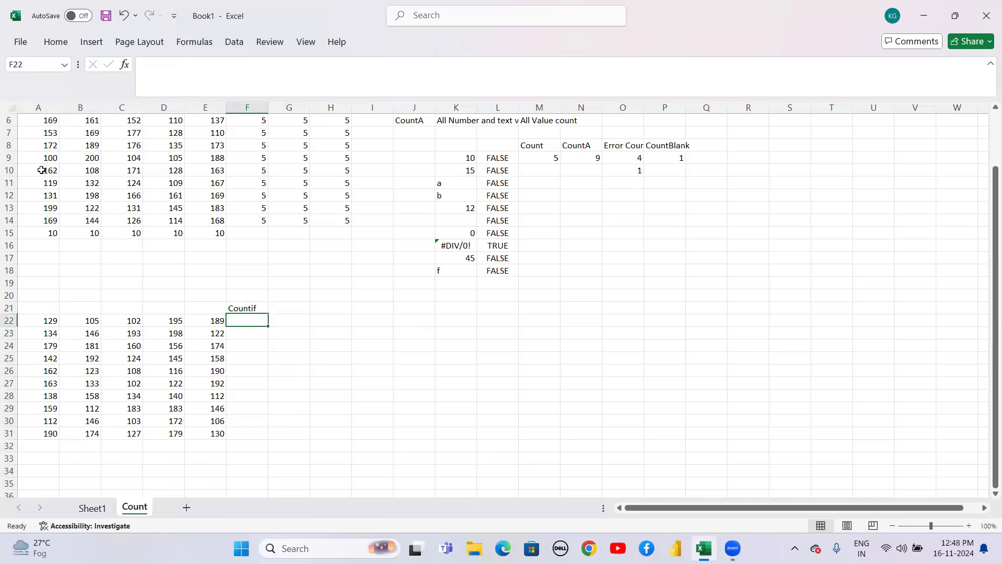
Convert the random-number formulas in A22:E31 to fixed numbers by pasting the block over itself as values.
{"action": "key", "text": "Left"}
{"action": "key", "text": "Left"}
{"action": "key", "text": "Left"}
{"action": "key", "text": "Left"}
{"action": "key", "text": "Left"}
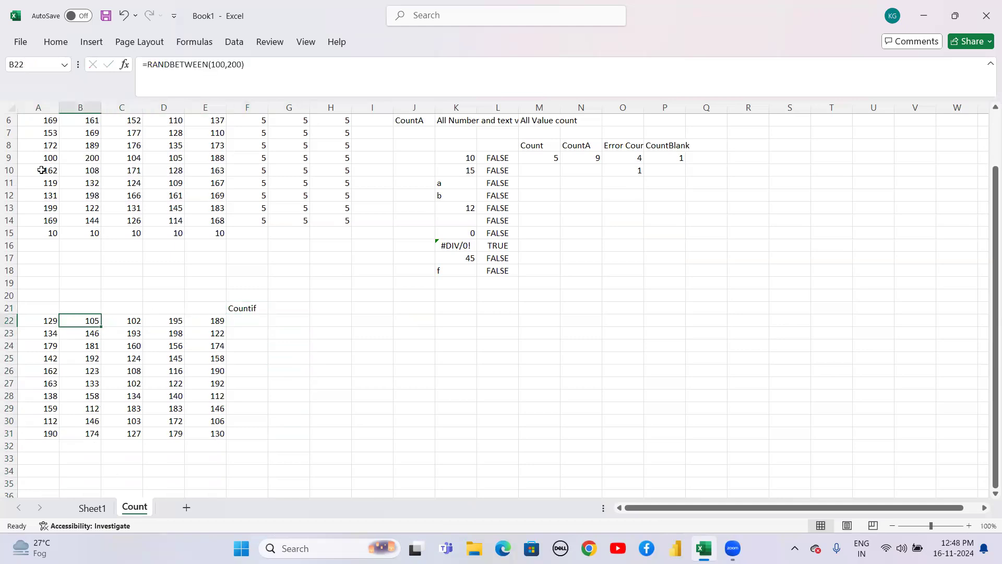
{"action": "key", "text": "shift+Right"}
{"action": "key", "text": "shift+Right"}
{"action": "key", "text": "shift+Right"}
{"action": "key", "text": "shift+Right"}
{"action": "key", "text": "shift+Down"}
{"action": "key", "text": "shift+Down"}
{"action": "key", "text": "shift+Down"}
{"action": "key", "text": "shift+Down"}
{"action": "key", "text": "shift+Down"}
{"action": "key", "text": "shift+Down"}
{"action": "key", "text": "shift+Down"}
{"action": "key", "text": "shift+Down"}
{"action": "key", "text": "shift+Down"}
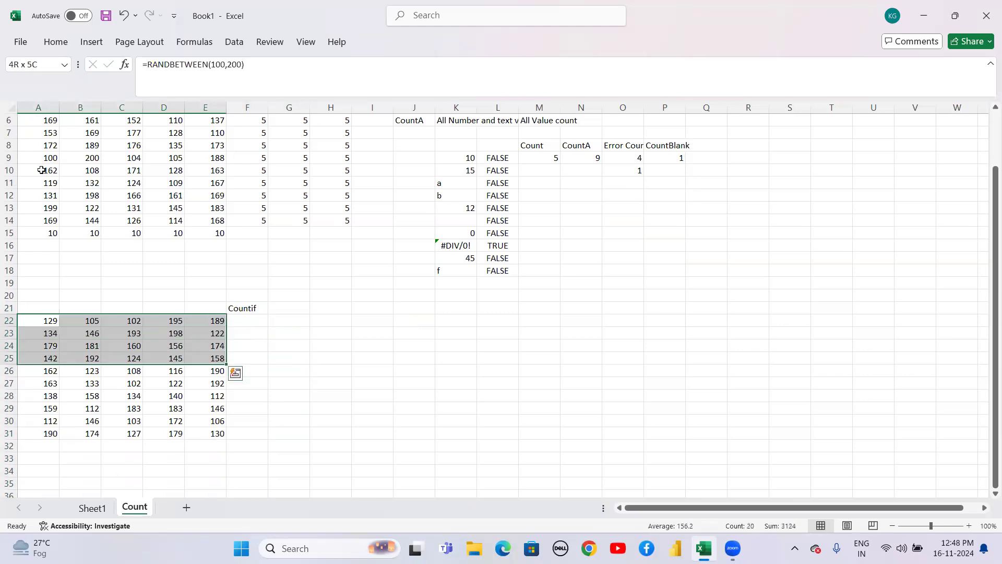
{"action": "key", "text": "ctrl+c"}
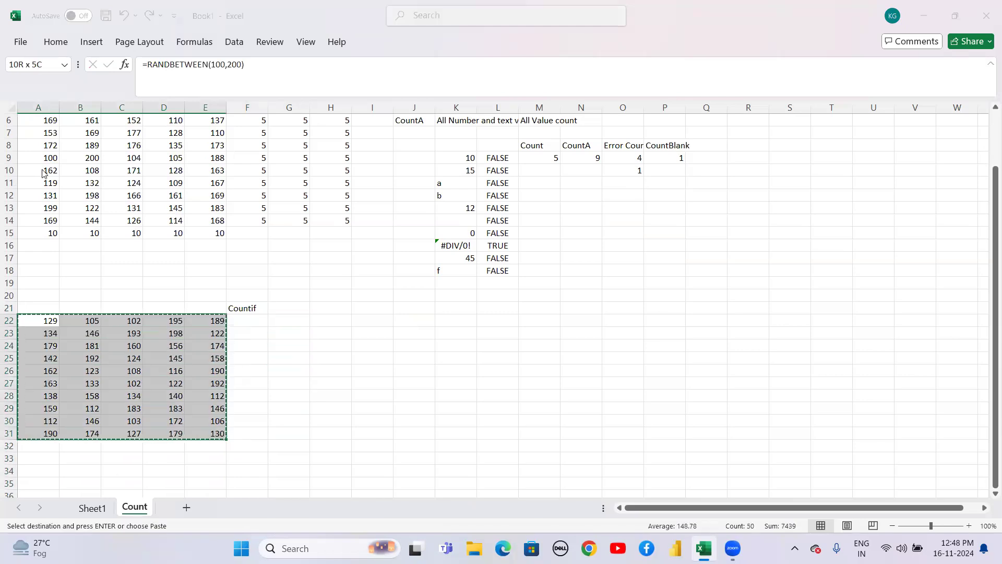
{"action": "key", "text": "ctrl+alt+v"}
{"action": "key", "text": "v"}
{"action": "key", "text": "Return"}
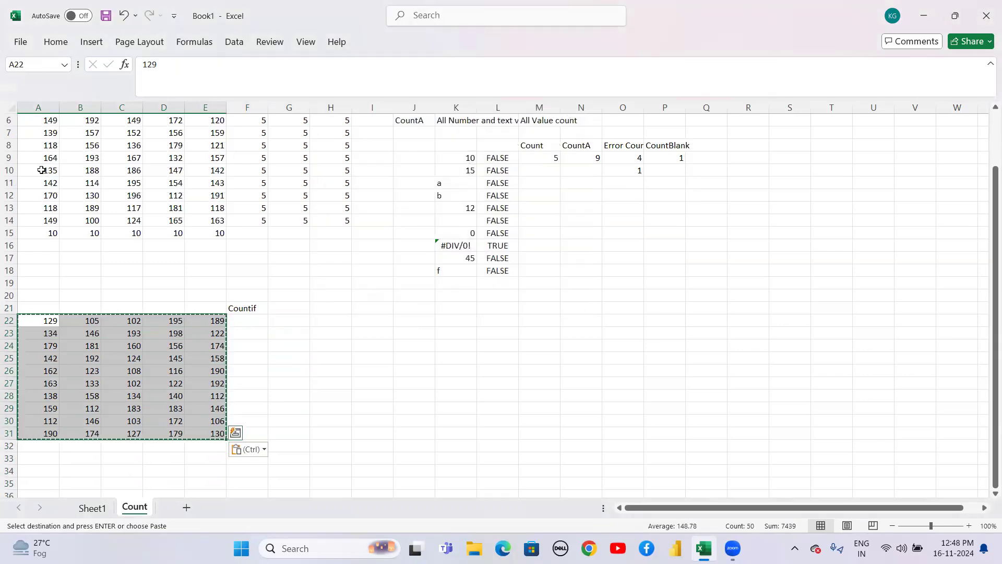
Count the row's numbers above 150 in F22 with =COUNTIF(A22:E22,">150").
{"action": "key", "text": "Right"}
{"action": "key", "text": "Right"}
{"action": "key", "text": "Right"}
{"action": "key", "text": "Right"}
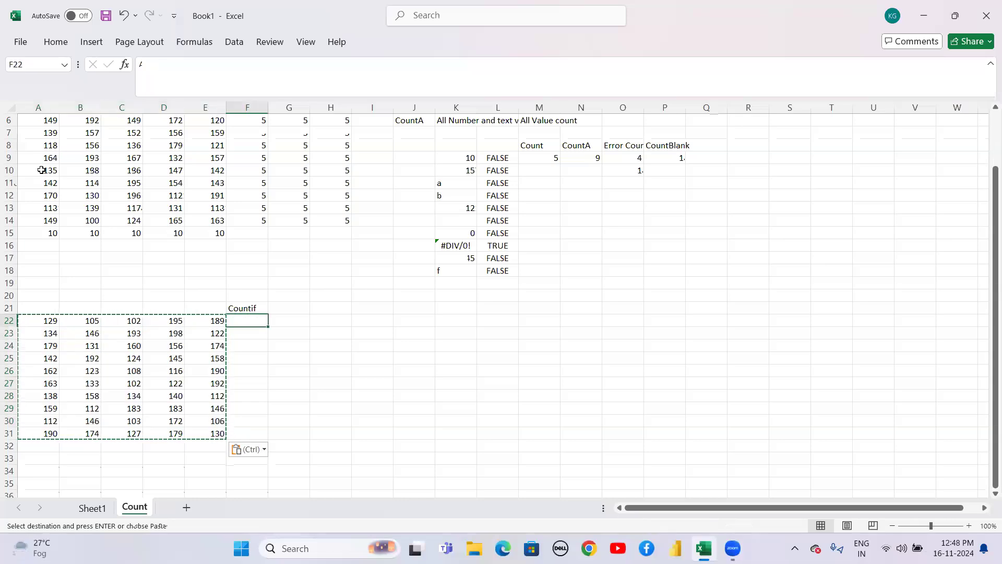
{"action": "type", "text": "="}
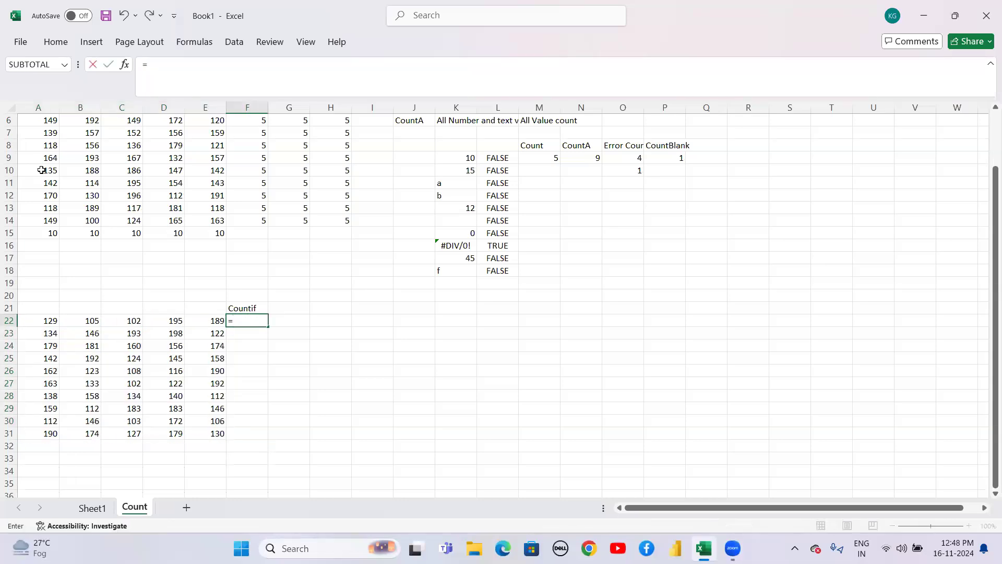
{"action": "type", "text": "count"}
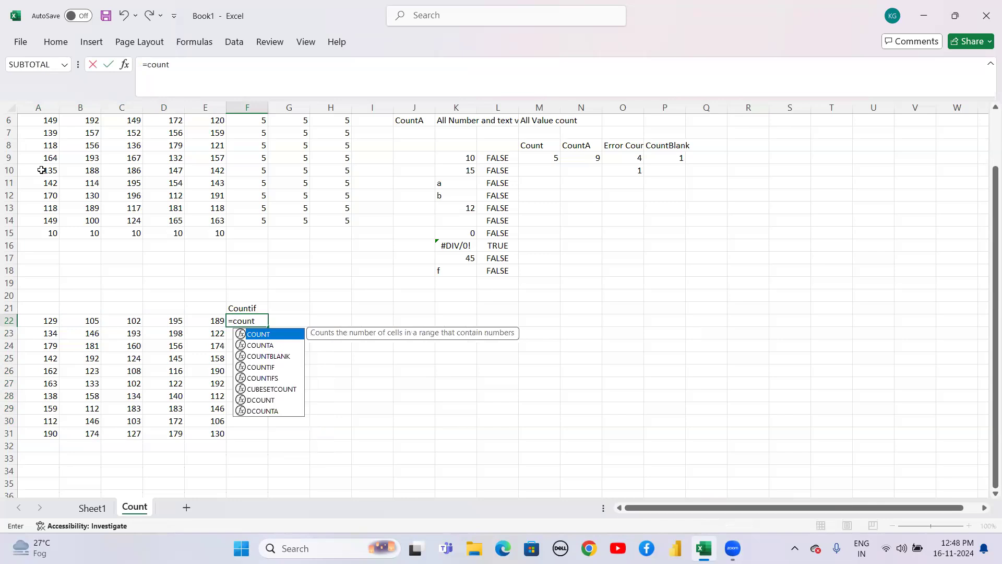
{"action": "type", "text": "if("}
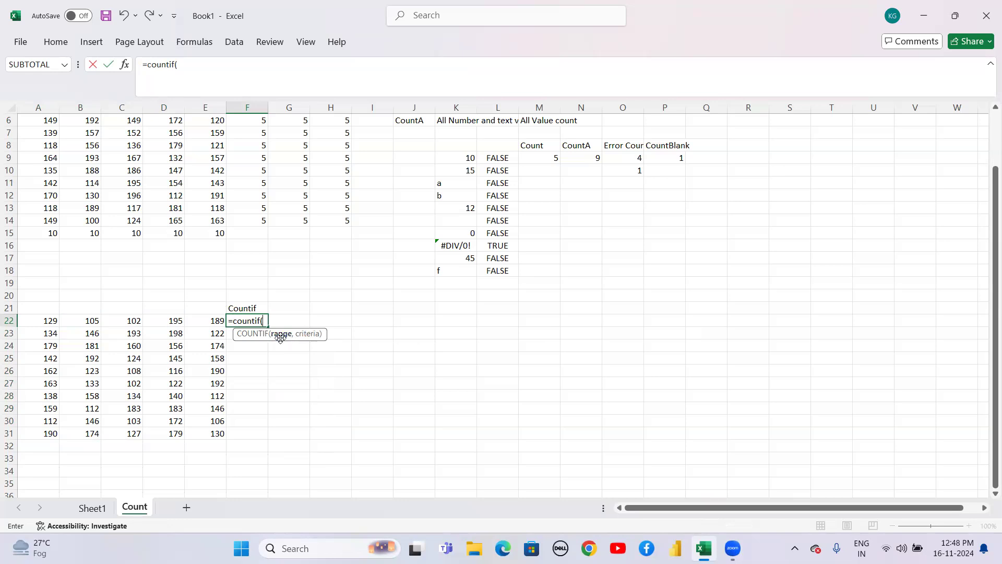
{"action": "left_click_drag", "start_coordinate": [48, 324], "coordinate": [219, 321]}
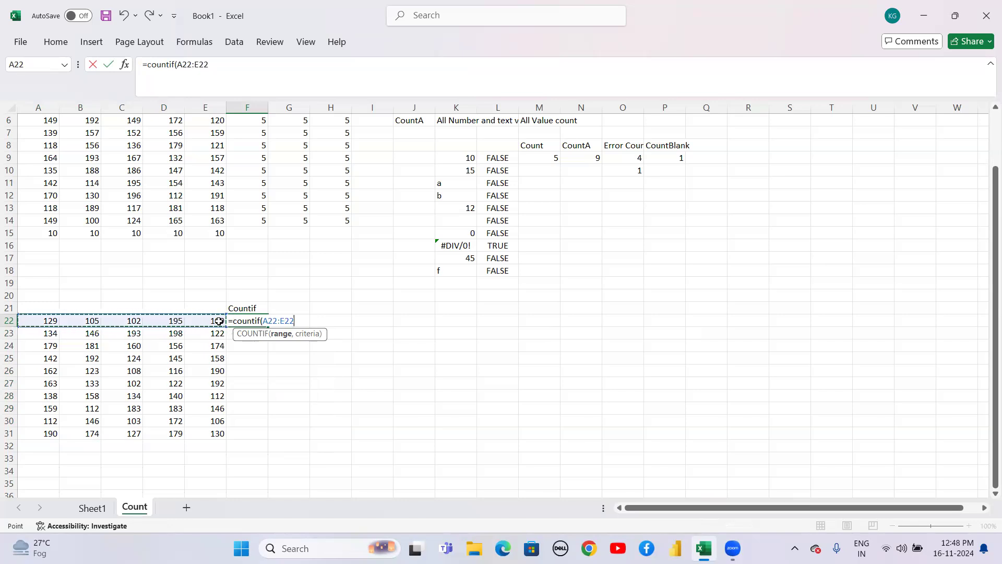
{"action": "type", "text": ",\">"}
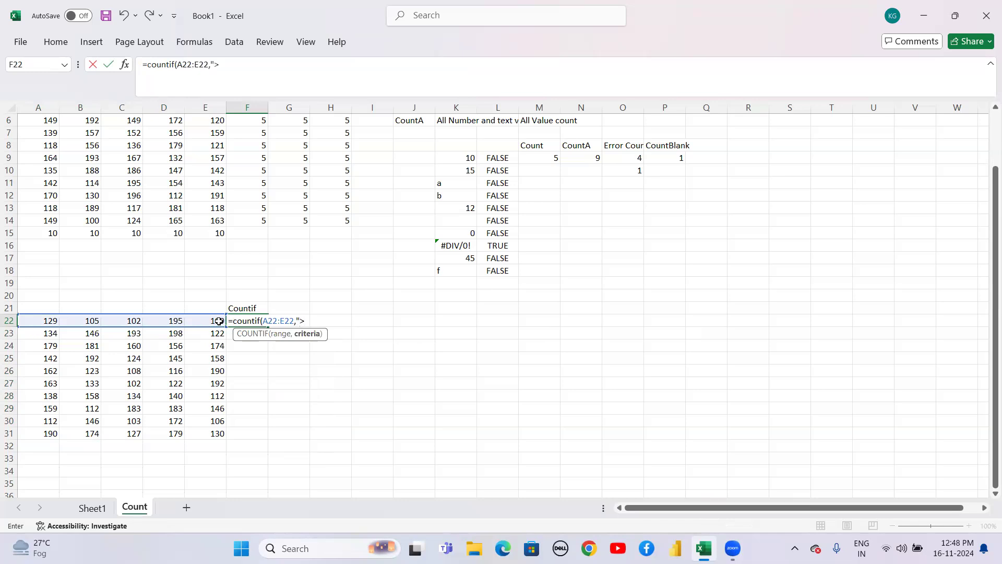
{"action": "type", "text": "150\")"}
{"action": "key", "text": "Return"}
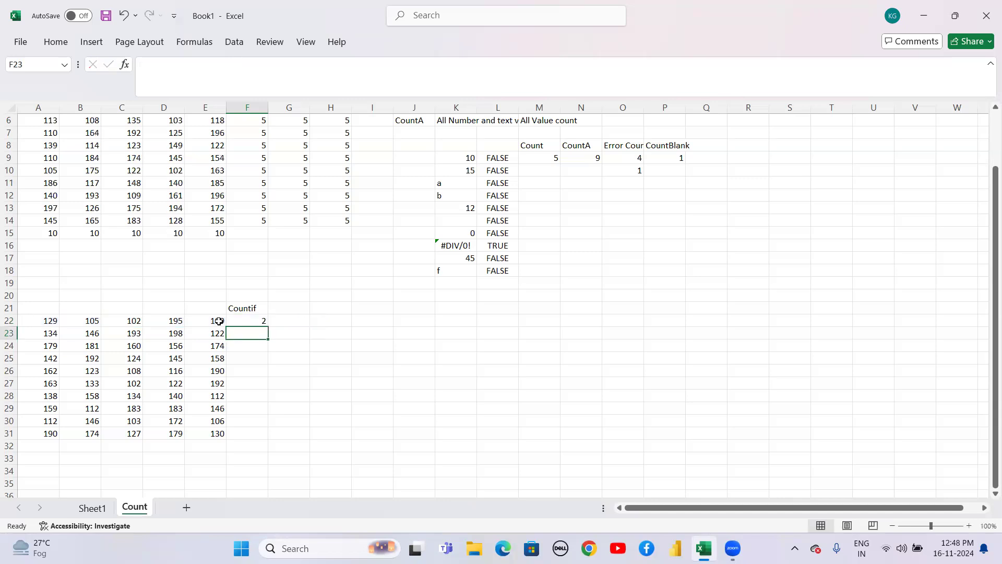
Fill the COUNTIF formula from F22 down to F31 to cover every row of the block.
{"action": "key", "text": "Up"}
{"action": "key", "text": "shift+Down"}
{"action": "key", "text": "shift+Down"}
{"action": "key", "text": "shift+Down"}
{"action": "key", "text": "shift+Down"}
{"action": "key", "text": "shift+Down"}
{"action": "key", "text": "shift+Down"}
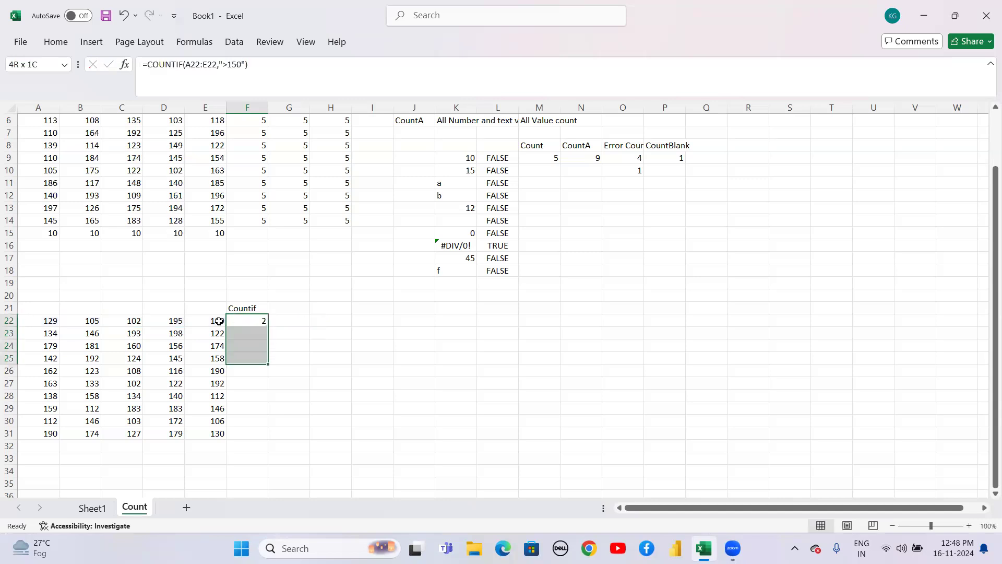
{"action": "key", "text": "shift+Down"}
{"action": "key", "text": "shift+Down"}
{"action": "key", "text": "shift+Down"}
{"action": "key", "text": "ctrl+d"}
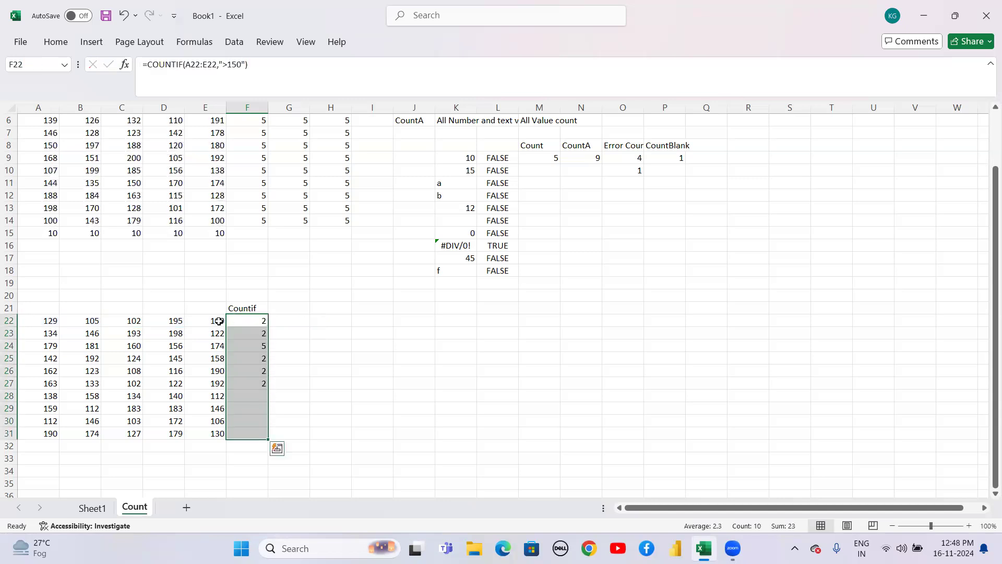
Check each number in A22:E22 against the greater-than-150 criterion to verify the count in F22.
{"action": "key", "text": "Left"}
{"action": "key", "text": "Left"}
{"action": "key", "text": "Left"}
{"action": "key", "text": "Left"}
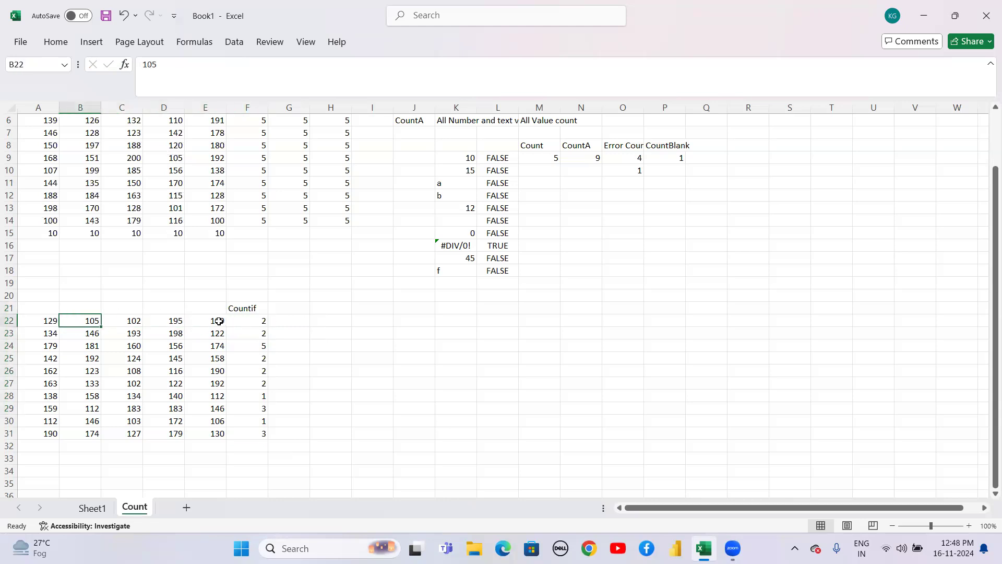
{"action": "left_click", "coordinate": [50, 318]}
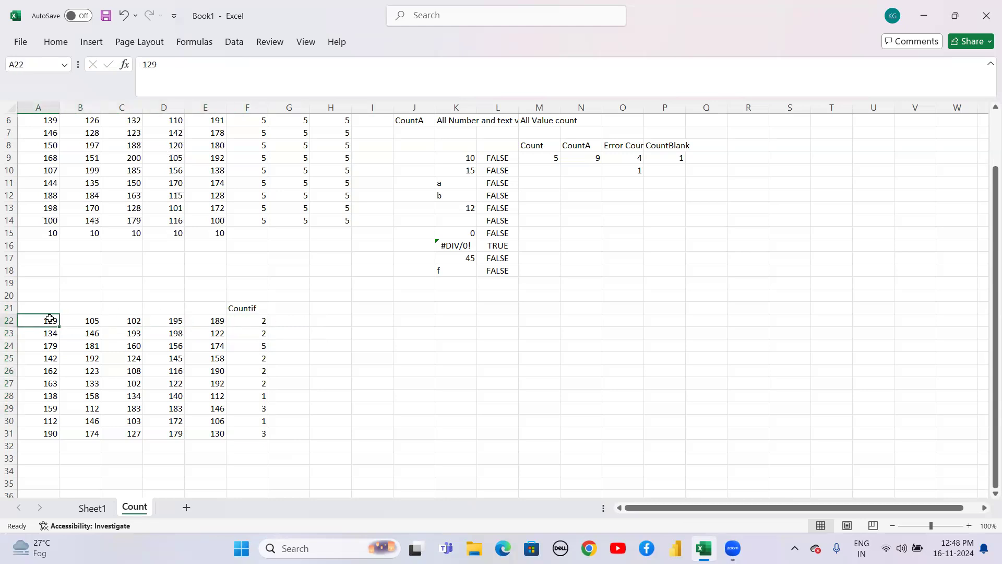
{"action": "left_click", "coordinate": [85, 322]}
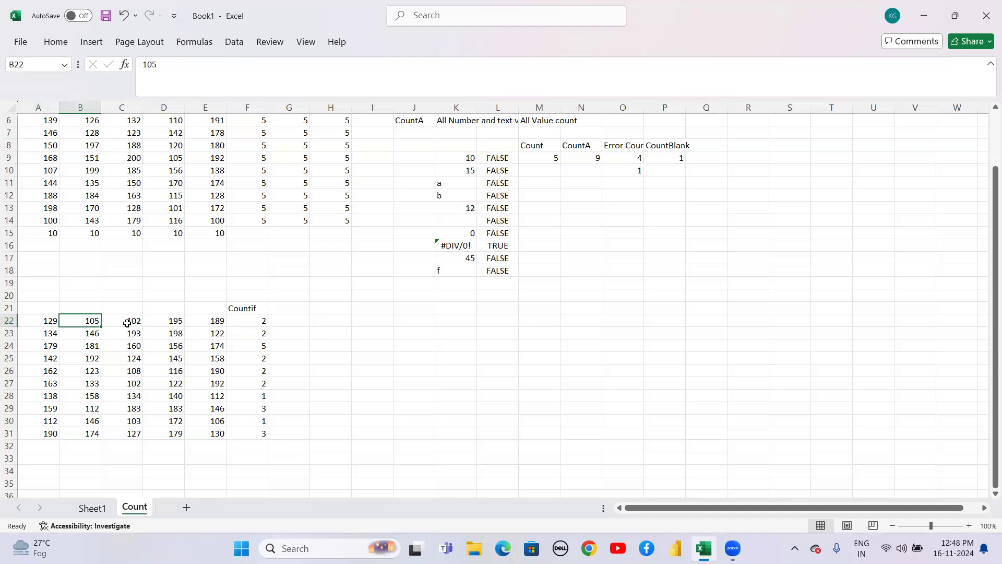
{"action": "left_click", "coordinate": [127, 323]}
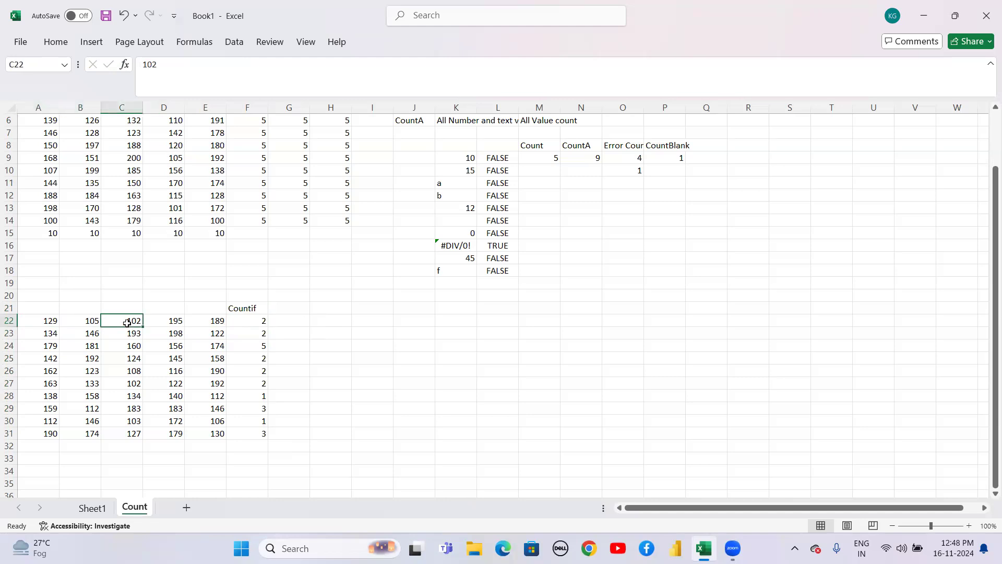
{"action": "left_click", "coordinate": [181, 323]}
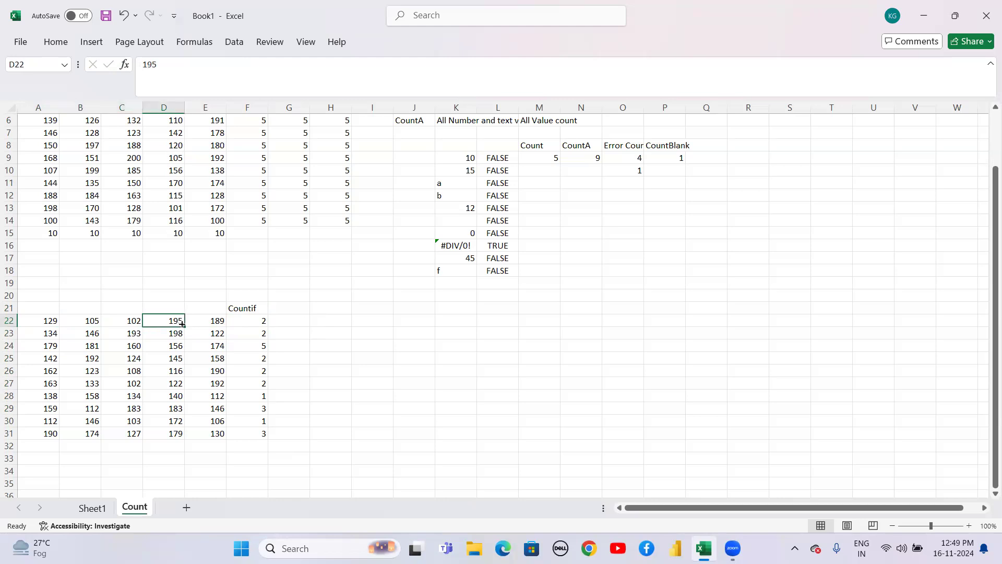
{"action": "left_click", "coordinate": [215, 323]}
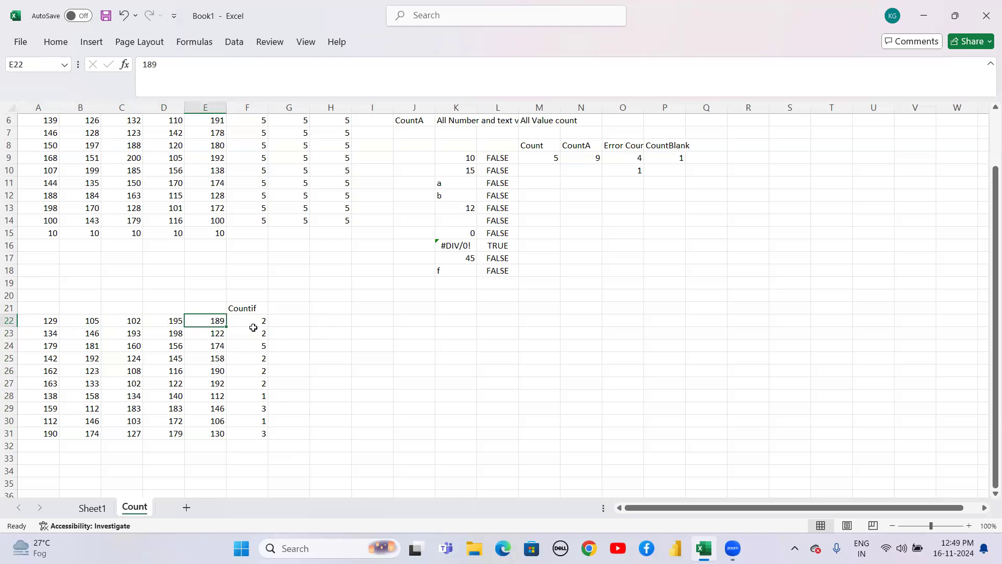
Review the COUNTIF formula in F25 and examine the numbers in A27:E27 against their row's count.
{"action": "left_click", "coordinate": [250, 357]}
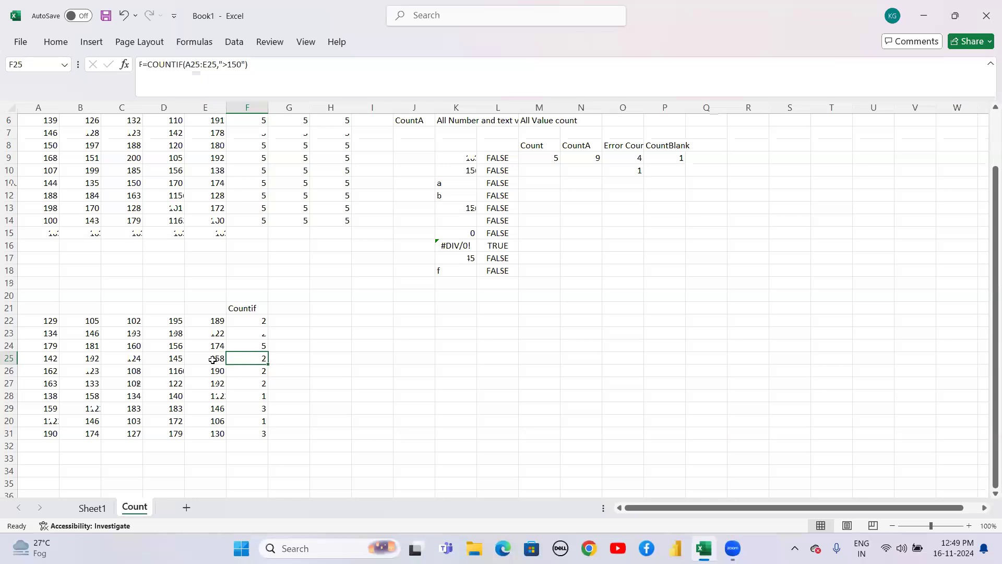
{"action": "left_click", "coordinate": [44, 355]}
{"action": "left_click", "coordinate": [45, 381]}
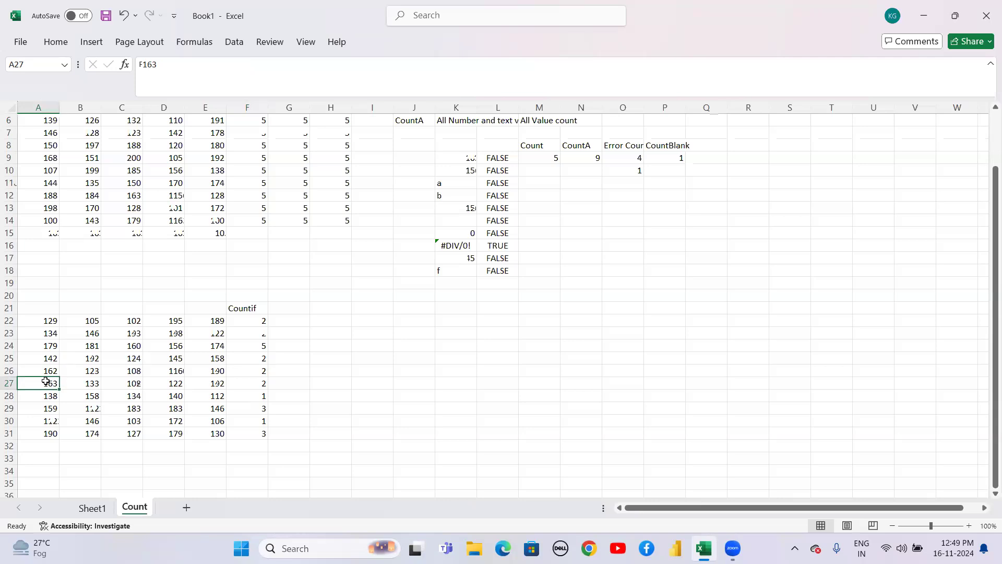
{"action": "key", "text": "shift+Right"}
{"action": "key", "text": "shift+Right"}
{"action": "key", "text": "shift+Right"}
{"action": "key", "text": "shift+Right"}
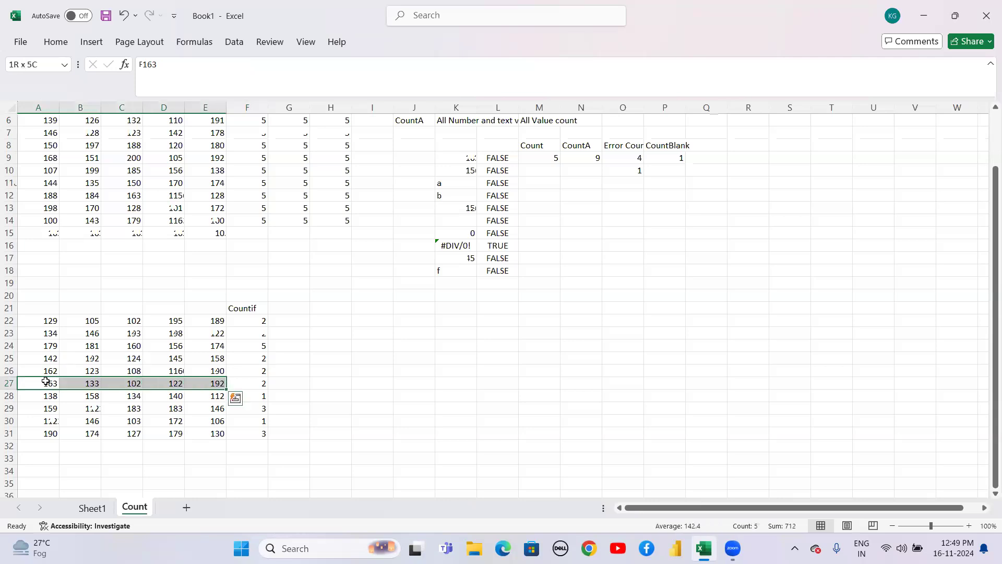
Examine the numbers in A30:E30 against the greater-than-150 criterion to check that row's count.
{"action": "key", "text": "Down"}
{"action": "key", "text": "Down"}
{"action": "key", "text": "Down"}
{"action": "key", "text": "shift+Right"}
{"action": "key", "text": "shift+Right"}
{"action": "key", "text": "shift+Right"}
{"action": "key", "text": "shift+Right"}
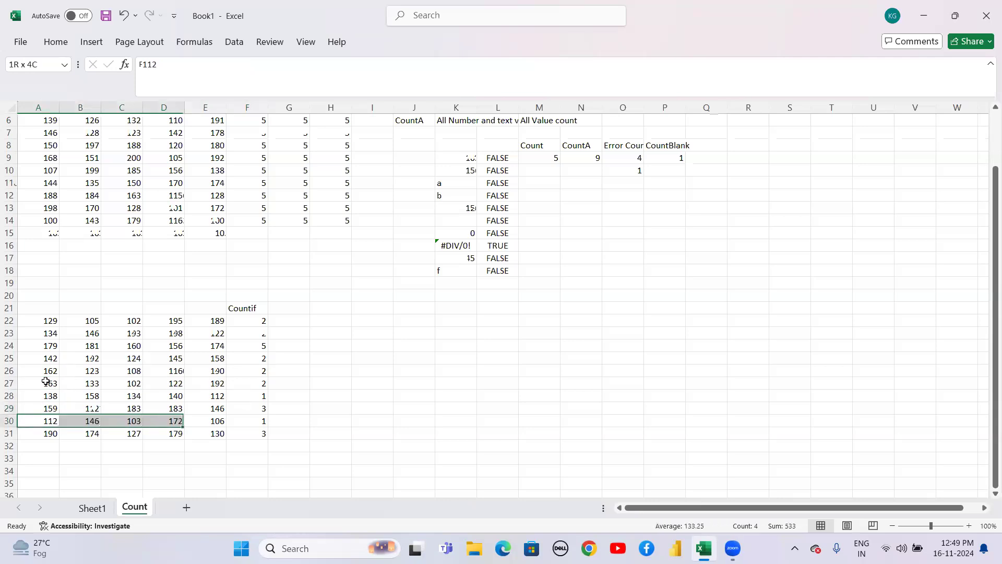
{"action": "key", "text": "Up"}
{"action": "key", "text": "Up"}
{"action": "key", "text": "Up"}
{"action": "key", "text": "Up"}
{"action": "key", "text": "Up"}
{"action": "key", "text": "Up"}
{"action": "key", "text": "Up"}
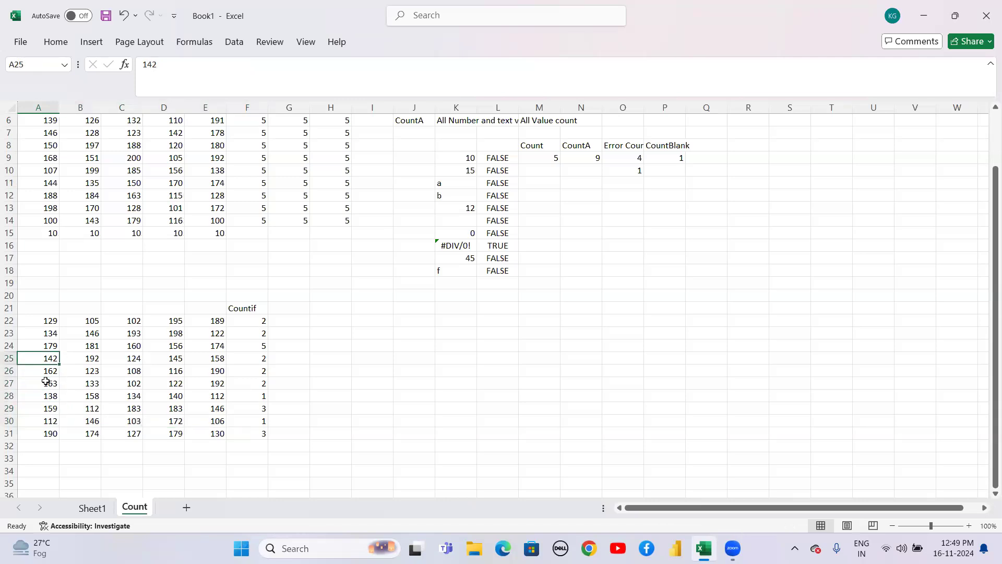
Start a COUNTIF formula in G22 with A22:E22 as its range.
{"action": "key", "text": "Right"}
{"action": "key", "text": "Right"}
{"action": "key", "text": "Right"}
{"action": "key", "text": "Right"}
{"action": "key", "text": "Right"}
{"action": "key", "text": "Right"}
{"action": "key", "text": "Up"}
{"action": "key", "text": "Up"}
{"action": "key", "text": "Down"}
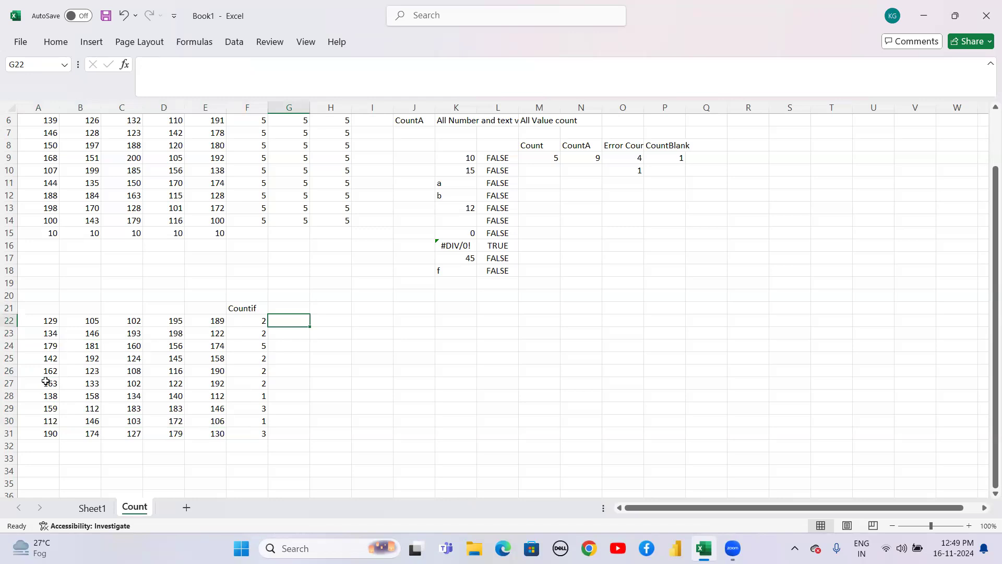
{"action": "type", "text": "=countif"}
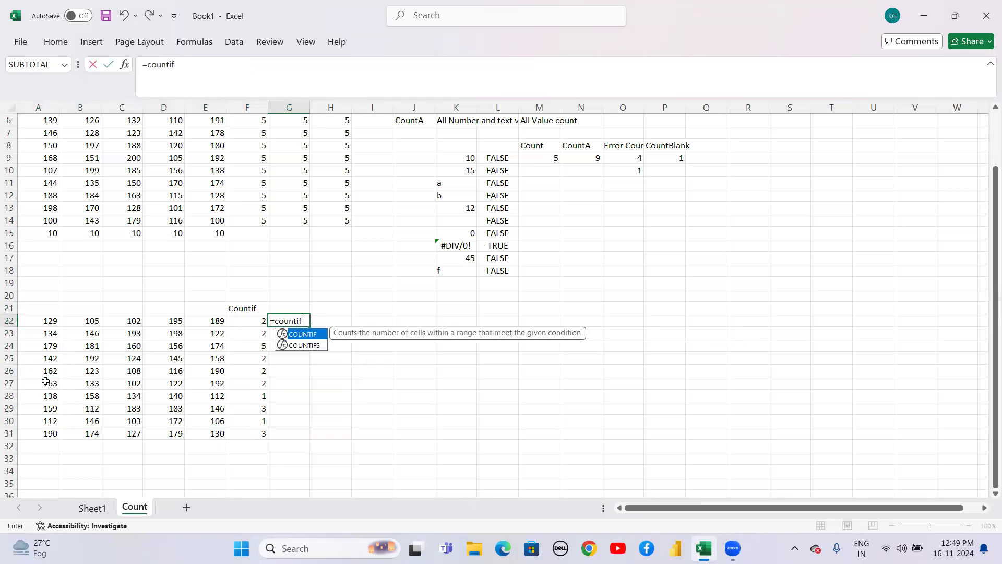
{"action": "type", "text": "("}
{"action": "key", "text": "Left"}
{"action": "key", "text": "Left"}
{"action": "key", "text": "Left"}
{"action": "key", "text": "Left"}
{"action": "key", "text": "Left"}
{"action": "key", "text": "Left"}
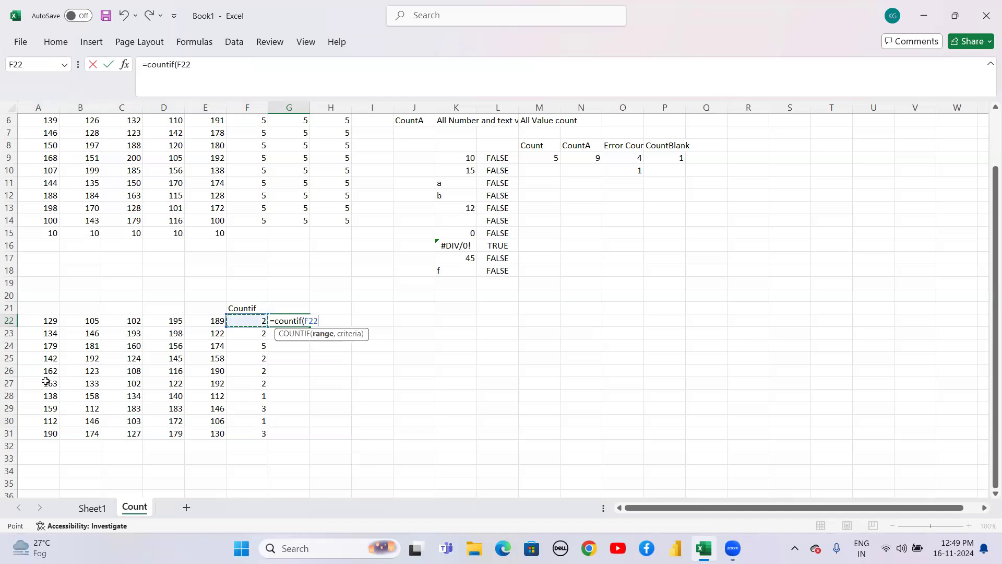
{"action": "key", "text": "shift+Right"}
{"action": "key", "text": "shift+Right"}
{"action": "key", "text": "shift+Right"}
{"action": "key", "text": "shift+Right"}
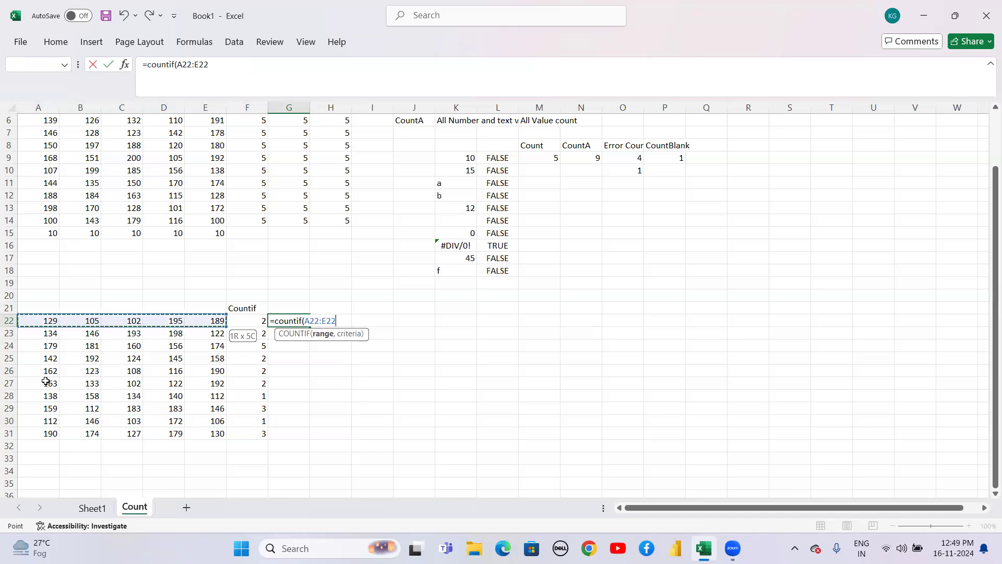
{"action": "type", "text": ","}
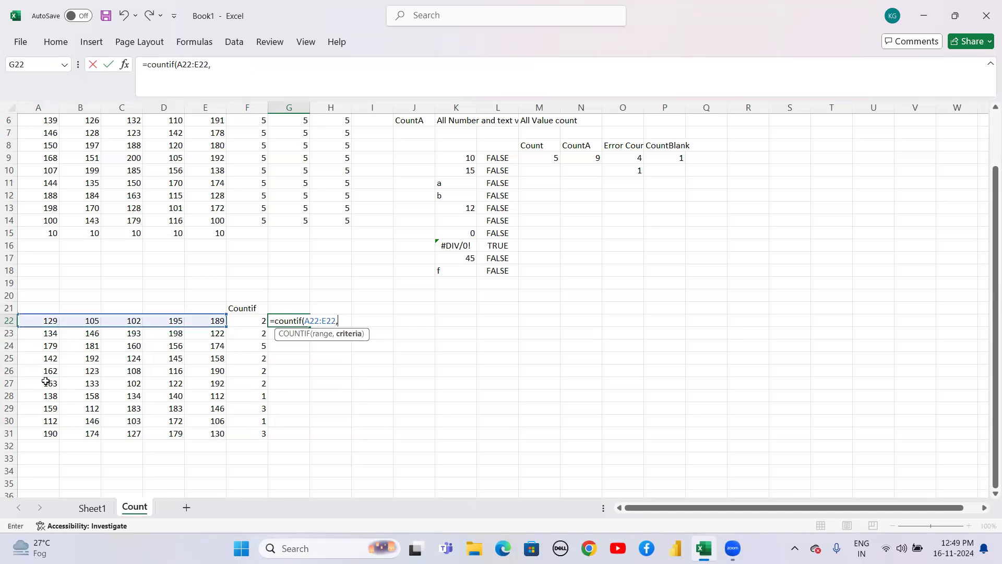
Complete the COUNTIF formula in G22 with the criterion "<145" to count the row's numbers below 145.
{"action": "type", "text": "145"}
{"action": "key", "text": "BackSpace"}
{"action": "key", "text": "BackSpace"}
{"action": "key", "text": "BackSpace"}
{"action": "type", "text": "\""}
{"action": "type", "text": "<"}
{"action": "type", "text": "150"}
{"action": "key", "text": "BackSpace"}
{"action": "key", "text": "BackSpace"}
{"action": "type", "text": "45\")"}
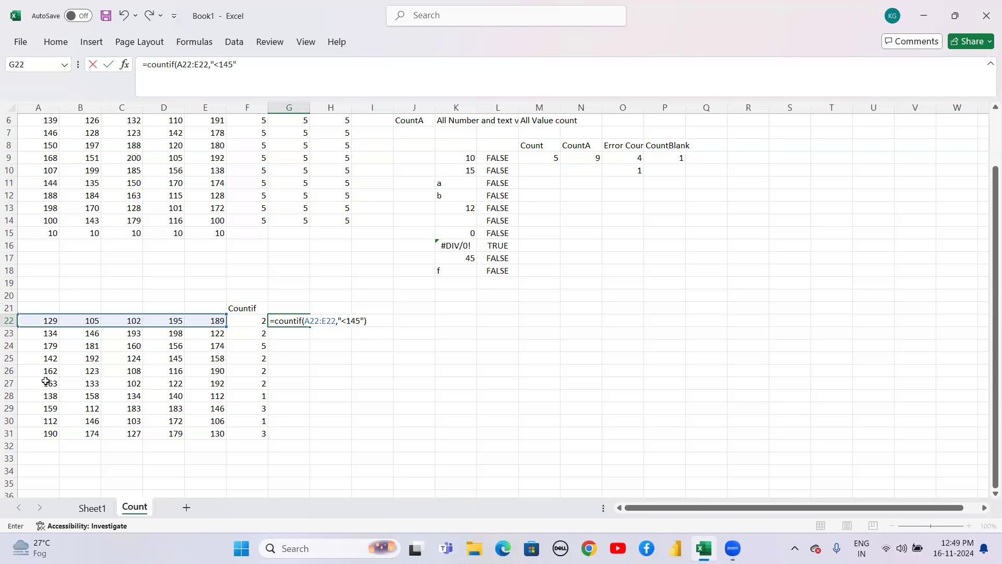
{"action": "key", "text": "Return"}
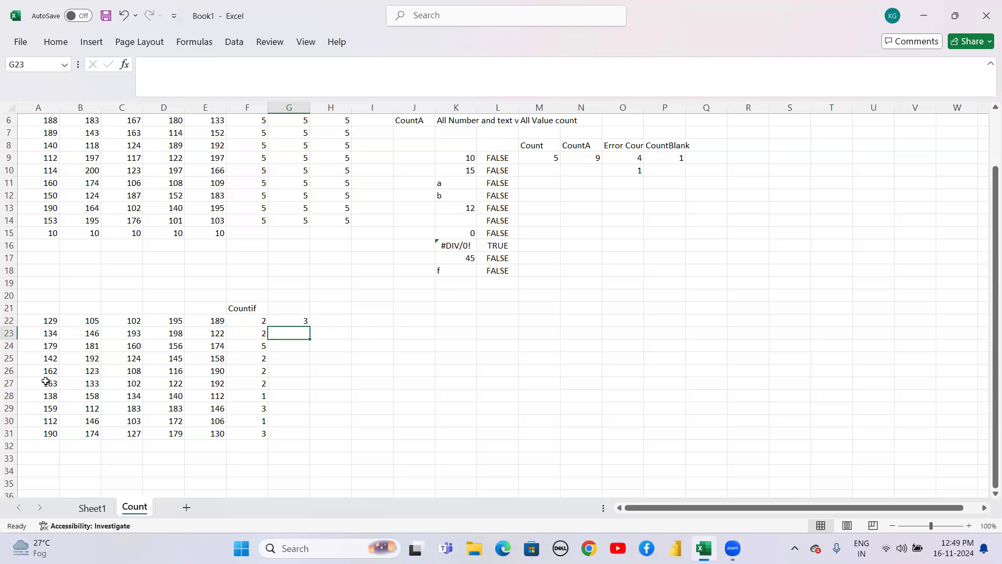
Fill the less-than-145 COUNTIF formula from G22 down to G31.
{"action": "key", "text": "Up"}
{"action": "key", "text": "shift+Down"}
{"action": "key", "text": "shift+Down"}
{"action": "key", "text": "shift+Down"}
{"action": "key", "text": "shift+Down"}
{"action": "key", "text": "shift+Down"}
{"action": "key", "text": "shift+Down"}
{"action": "key", "text": "shift+Down"}
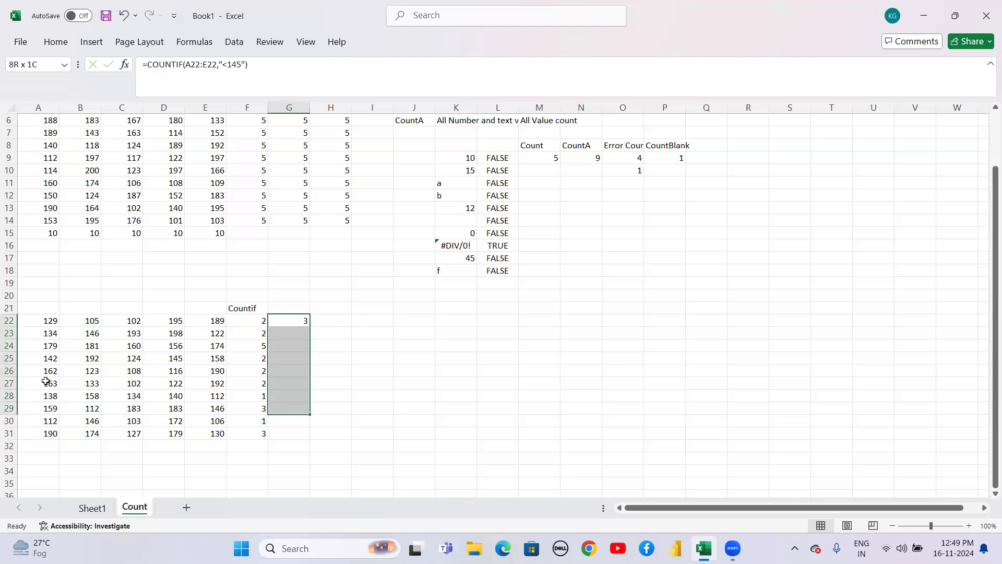
{"action": "key", "text": "shift+Down"}
{"action": "key", "text": "shift+Down"}
{"action": "key", "text": "ctrl+d"}
Check each number in A22:E22 against the less-than-145 criterion to verify the count in G22.
{"action": "key", "text": "Down"}
{"action": "key", "text": "Down"}
{"action": "key", "text": "Down"}
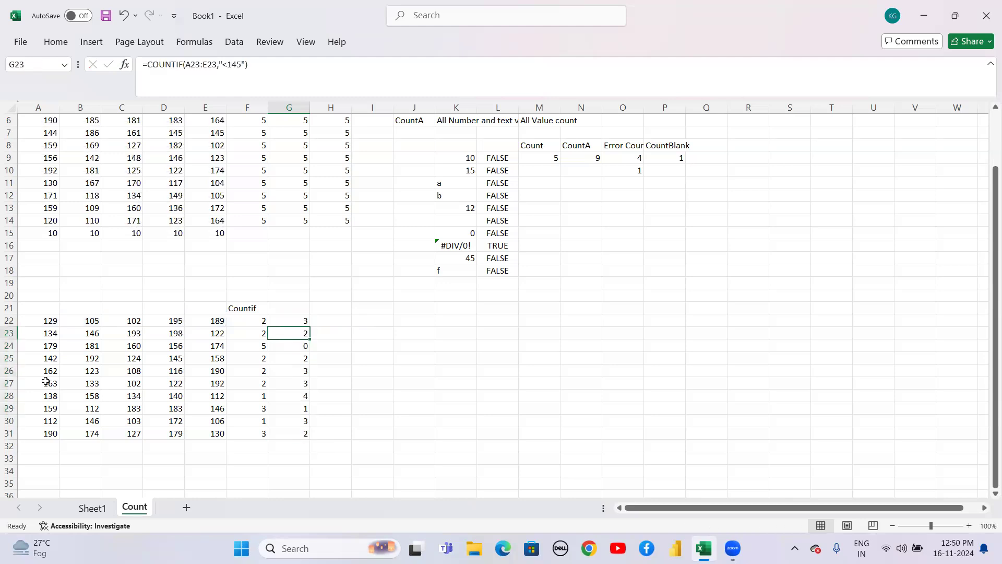
{"action": "key", "text": "Up"}
{"action": "key", "text": "Up"}
{"action": "key", "text": "Up"}
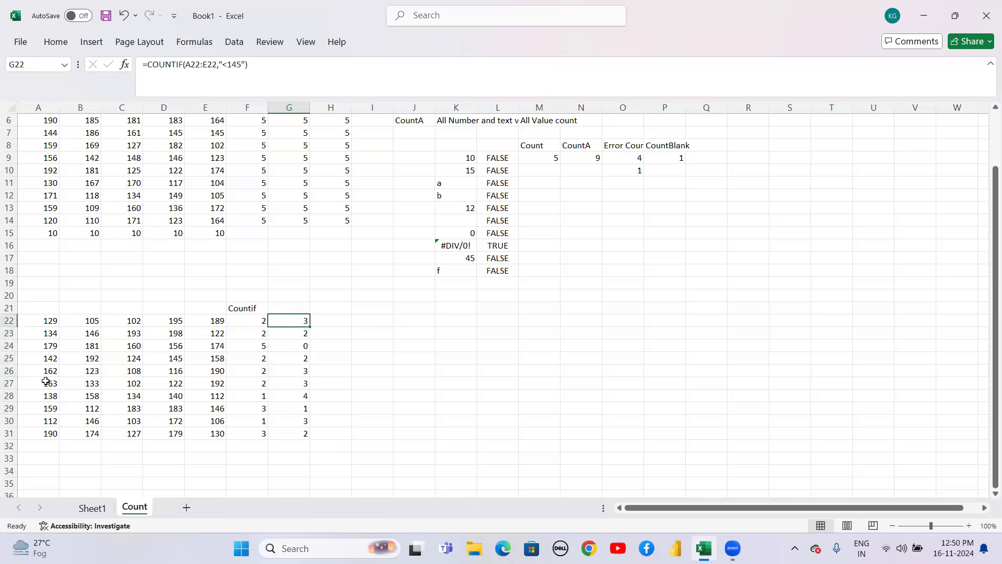
{"action": "key", "text": "Left"}
{"action": "key", "text": "Left"}
{"action": "key", "text": "Left"}
{"action": "key", "text": "Left"}
{"action": "key", "text": "Left"}
{"action": "key", "text": "Left"}
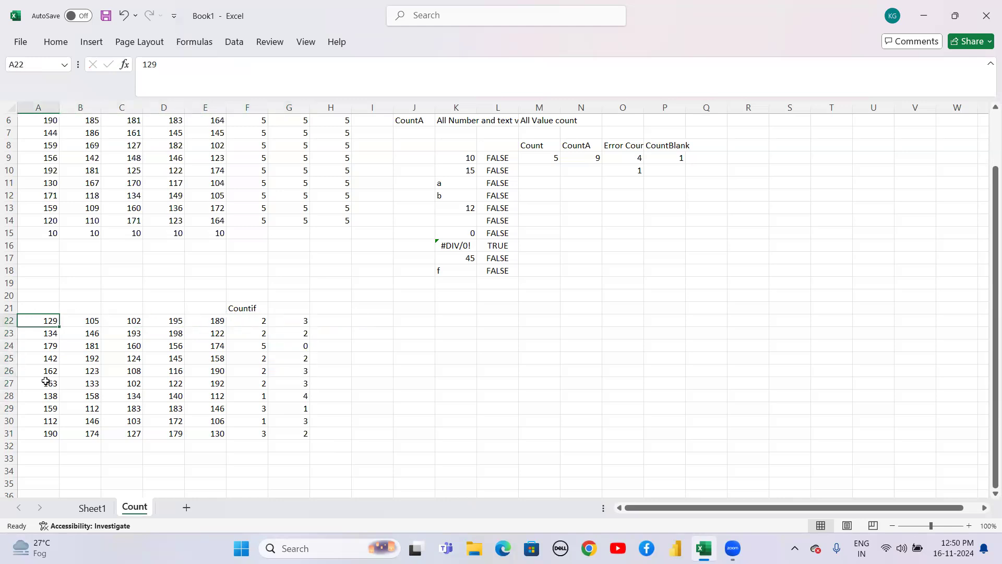
{"action": "key", "text": "Right"}
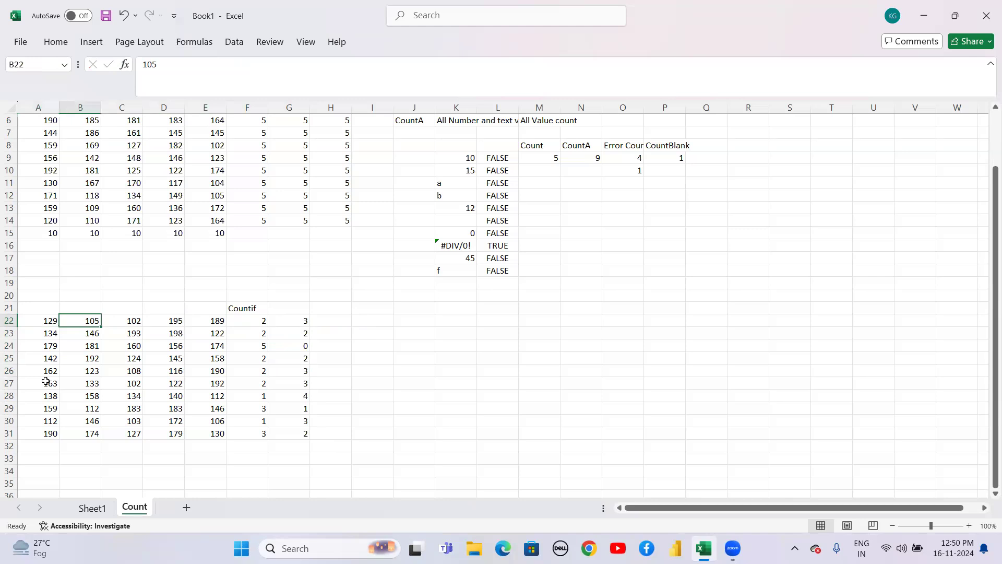
{"action": "key", "text": "Left"}
{"action": "key", "text": "Right"}
{"action": "key", "text": "Right"}
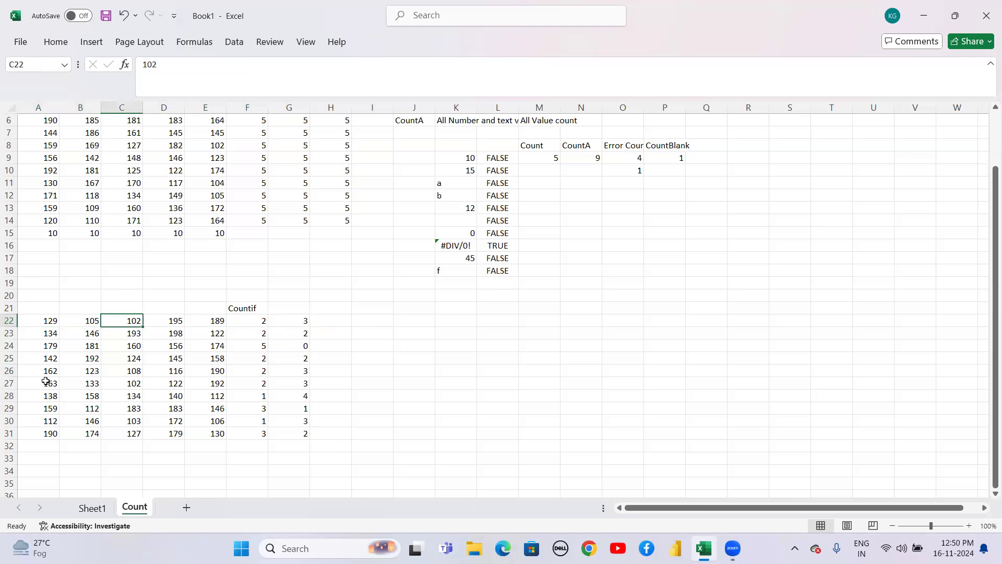
{"action": "key", "text": "Left"}
{"action": "key", "text": "Left"}
{"action": "key", "text": "Right"}
{"action": "key", "text": "Right"}
{"action": "key", "text": "Right"}
{"action": "key", "text": "Right"}
{"action": "key", "text": "Left"}
{"action": "key", "text": "Left"}
{"action": "key", "text": "Left"}
{"action": "key", "text": "Left"}
Enter the heading "Countifs" in H21 above the next formula column.
{"action": "key", "text": "Right"}
{"action": "key", "text": "Right"}
{"action": "key", "text": "Right"}
{"action": "key", "text": "Right"}
{"action": "key", "text": "Right"}
{"action": "key", "text": "Right"}
{"action": "key", "text": "Right"}
{"action": "key", "text": "Right"}
{"action": "key", "text": "Up"}
{"action": "key", "text": "Up"}
{"action": "key", "text": "Up"}
{"action": "key", "text": "Down"}
{"action": "key", "text": "Down"}
{"action": "key", "text": "Left"}
{"action": "key", "text": "Right"}
{"action": "key", "text": "Left"}
{"action": "type", "text": "Cou"}
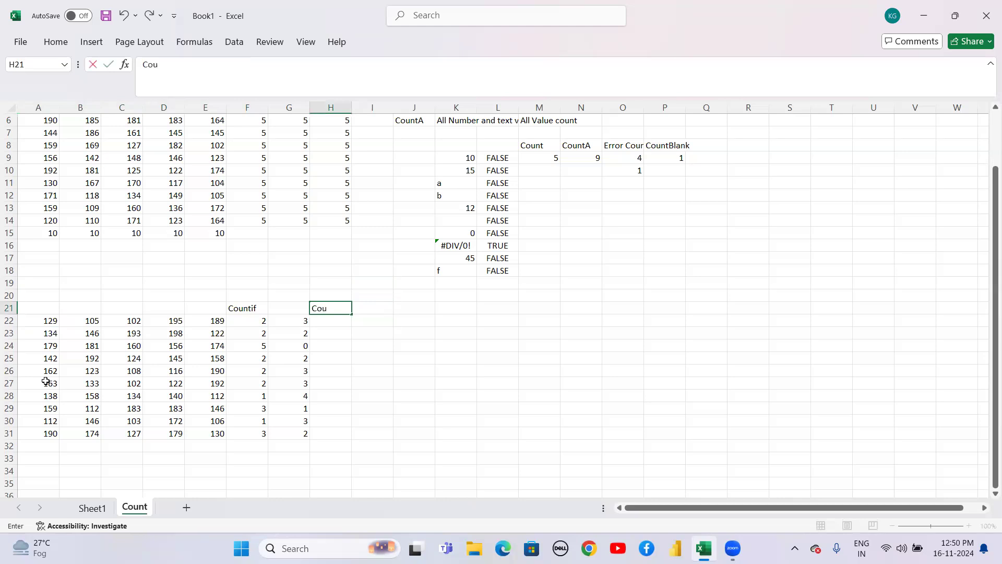
{"action": "type", "text": "ntifs"}
{"action": "key", "text": "Return"}
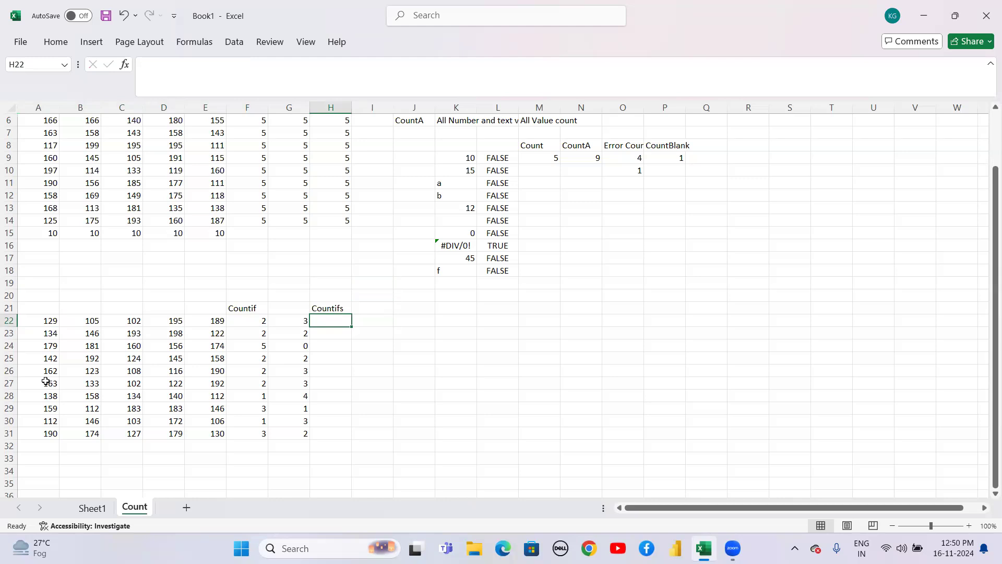
Start a COUNTIFS formula in H22 with A22:E22 as the first criteria range and "<150" as its criterion.
{"action": "type", "text": "="}
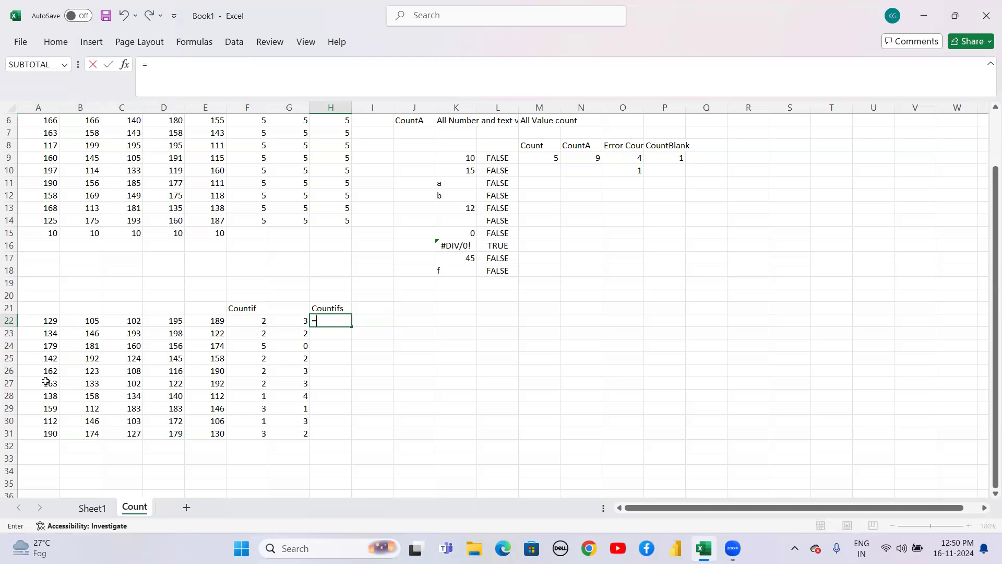
{"action": "type", "text": "countifs"}
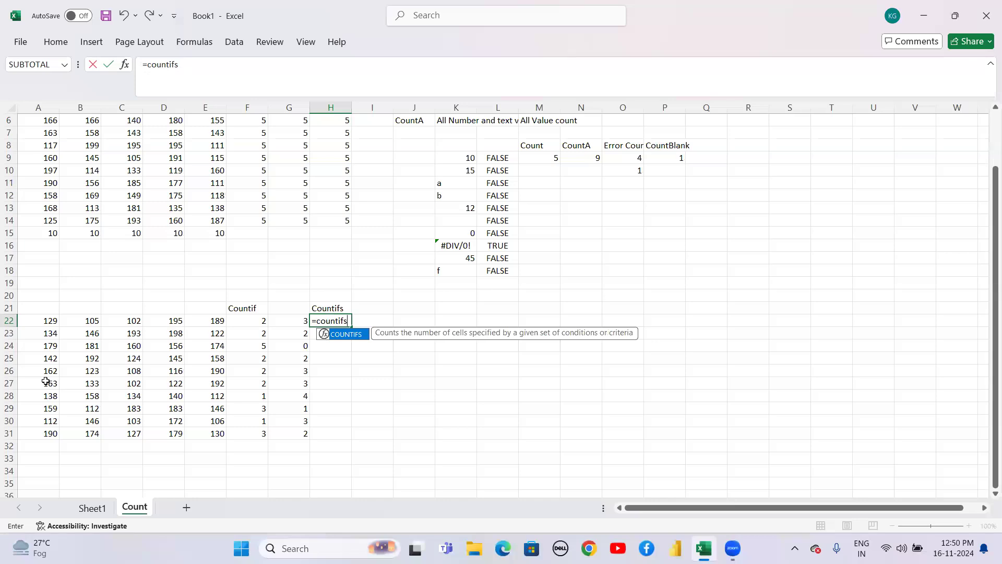
{"action": "type", "text": "("}
{"action": "key", "text": "Left"}
{"action": "key", "text": "Left"}
{"action": "key", "text": "Left"}
{"action": "key", "text": "Left"}
{"action": "key", "text": "Left"}
{"action": "key", "text": "Left"}
{"action": "key", "text": "Left"}
{"action": "key", "text": "shift+Right"}
{"action": "key", "text": "shift+Right"}
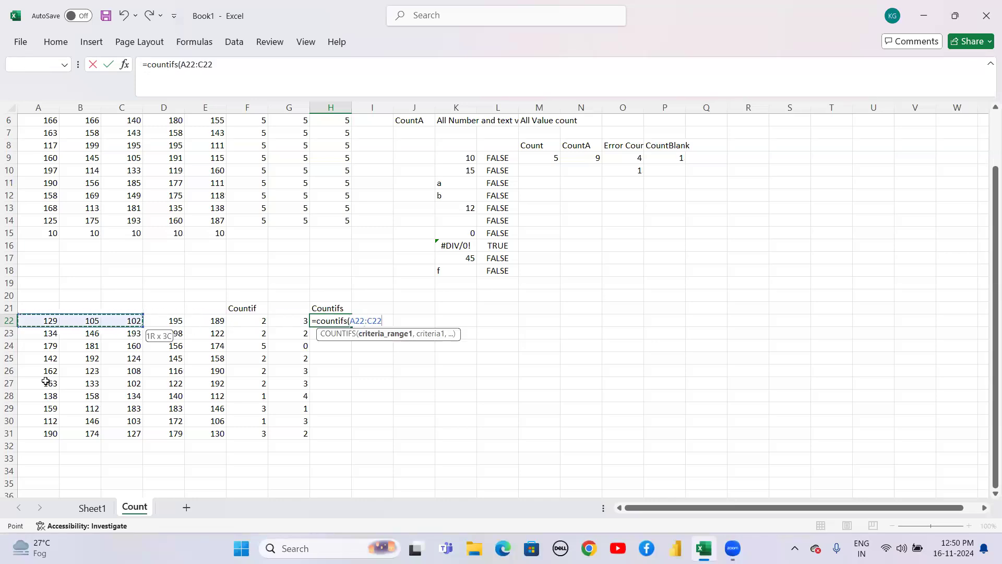
{"action": "key", "text": "shift+Right"}
{"action": "key", "text": "shift+Right"}
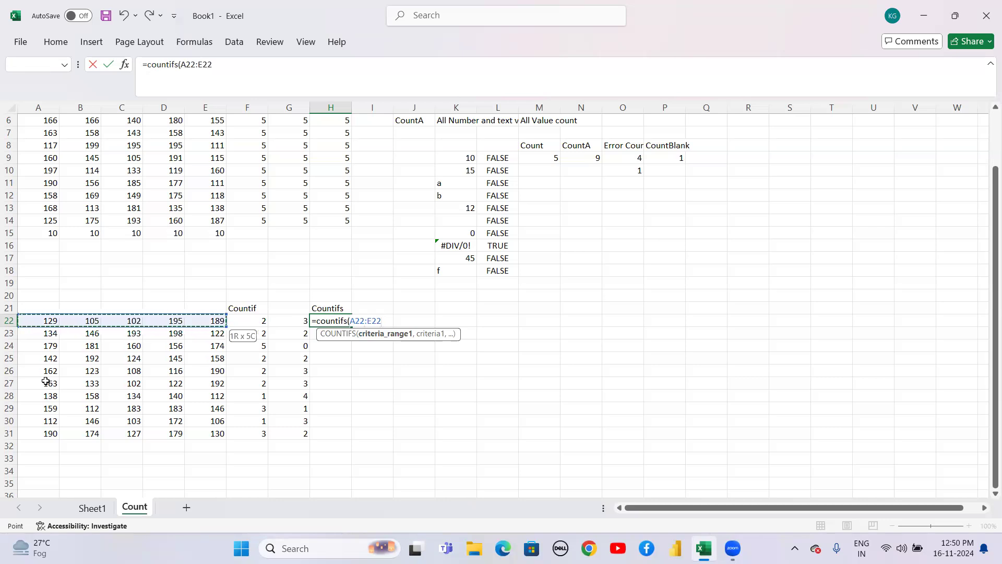
{"action": "type", "text": ","}
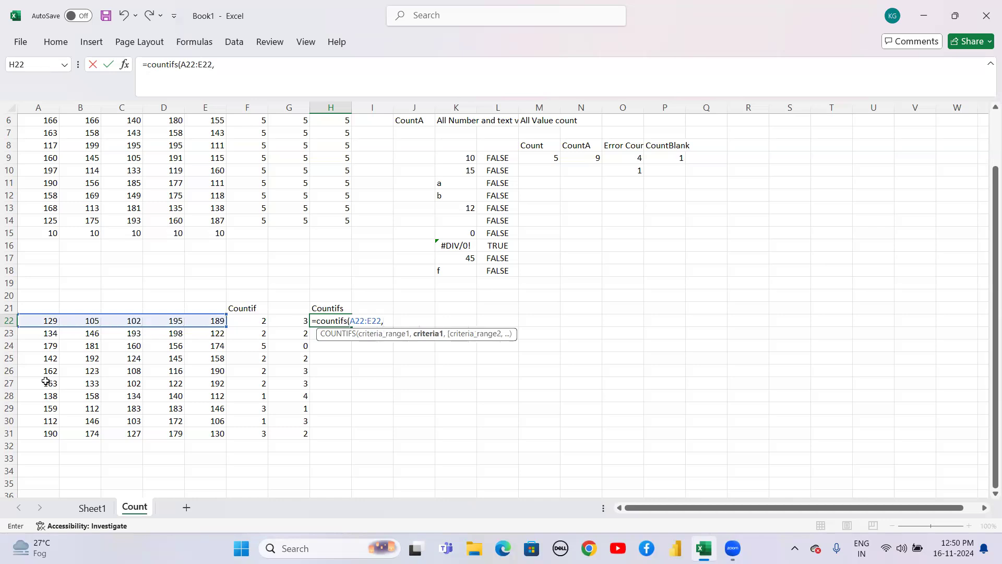
{"action": "type", "text": "\"<150\","}
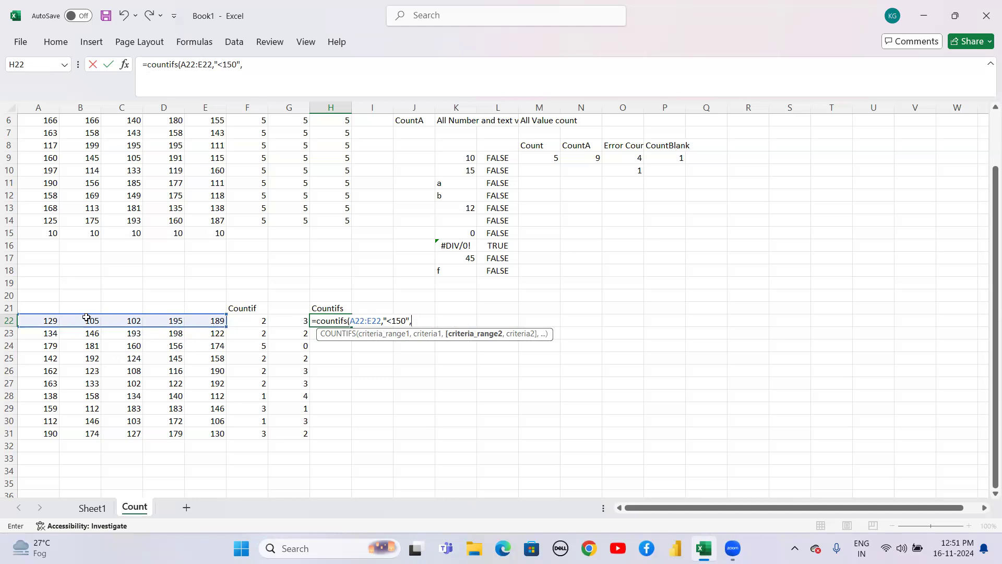
Complete the COUNTIFS formula in H22 with a second condition on A22:E22 using the criterion ">100".
{"action": "left_click", "coordinate": [42, 320]}
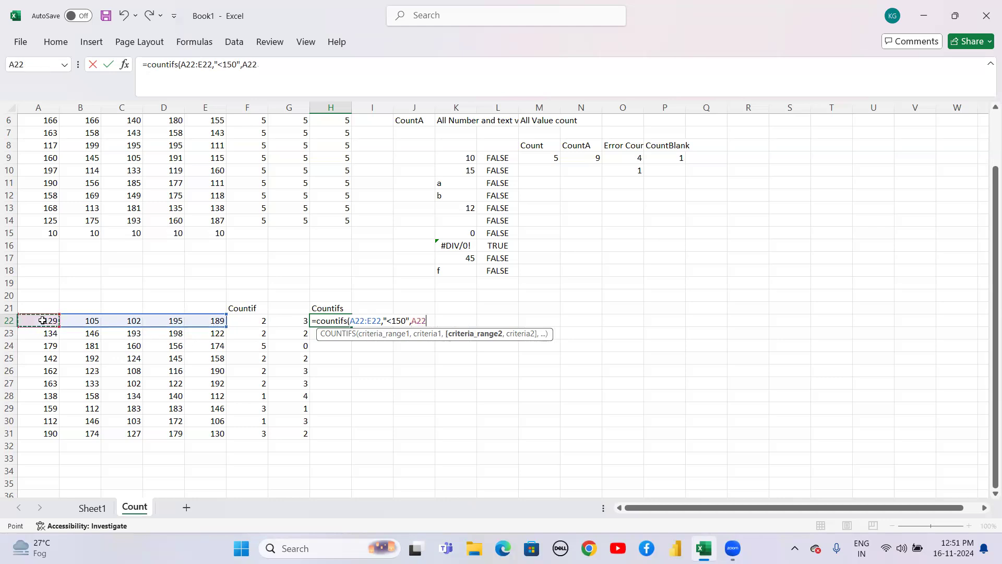
{"action": "key", "text": "shift+Right"}
{"action": "key", "text": "shift+Right"}
{"action": "key", "text": "shift+Right"}
{"action": "key", "text": "shift+Right"}
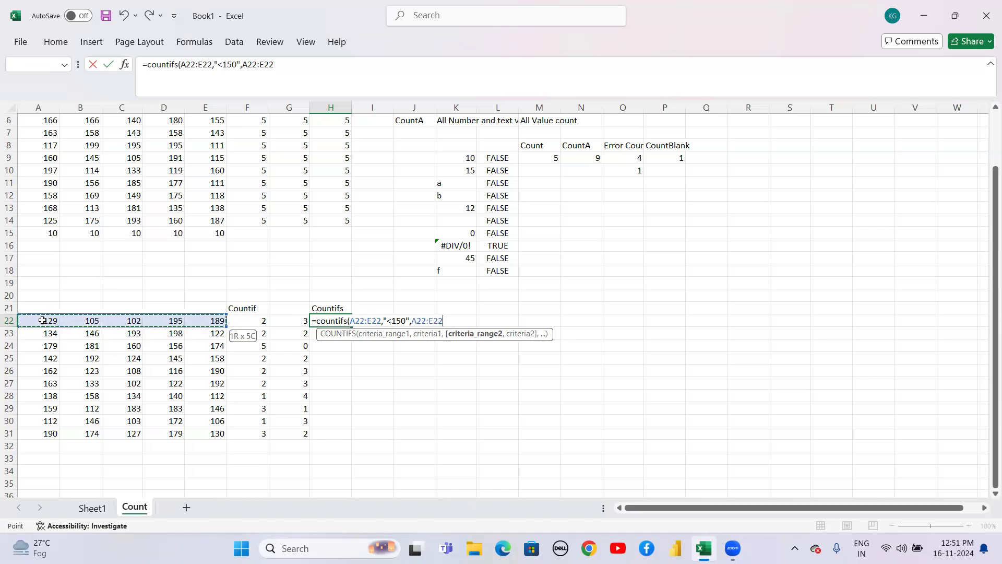
{"action": "type", "text": ",\">100\")"}
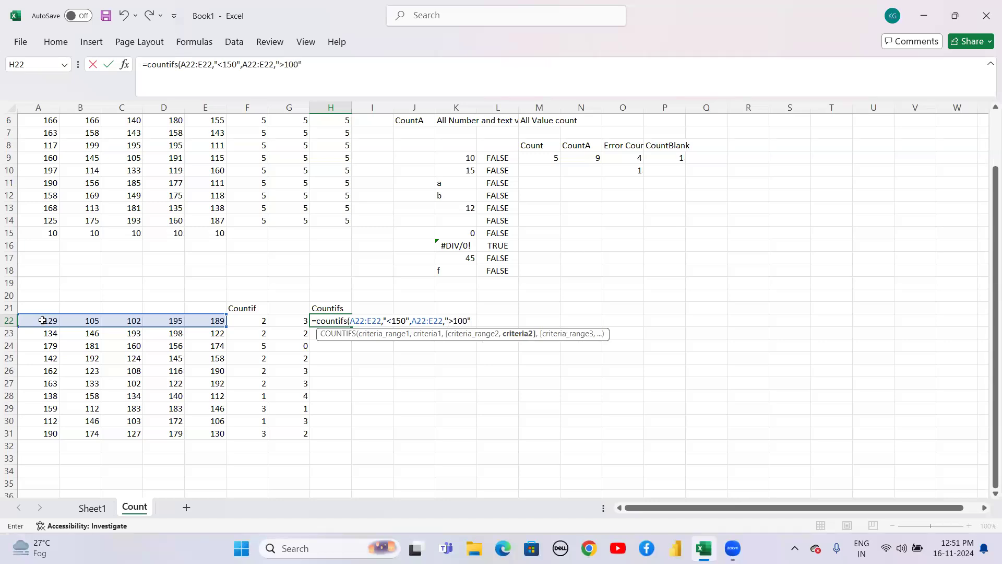
{"action": "key", "text": "Return"}
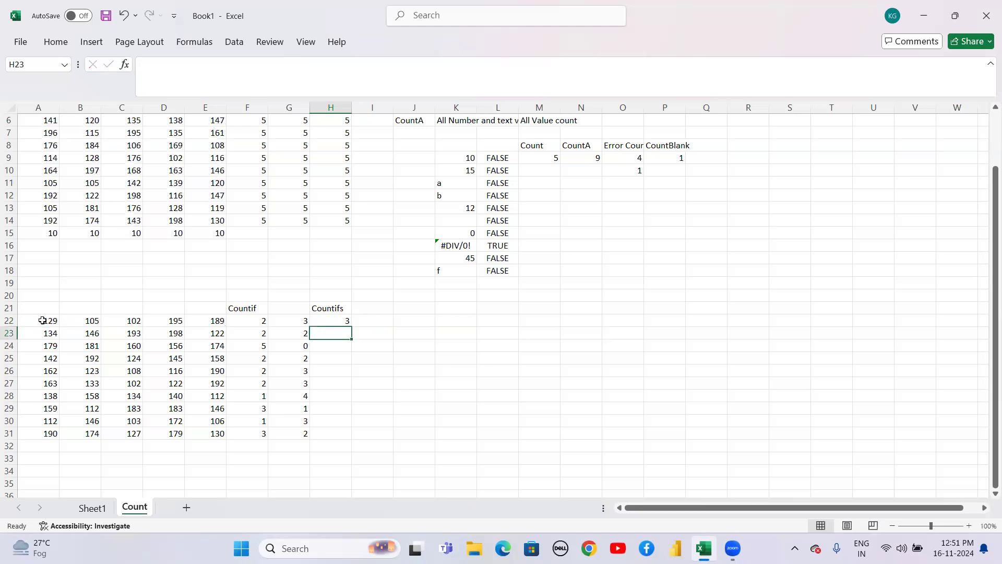
Fill the COUNTIFS formula from H22 down to H31.
{"action": "key", "text": "Up"}
{"action": "key", "text": "shift+Down"}
{"action": "key", "text": "shift+Down"}
{"action": "key", "text": "shift+Down"}
{"action": "key", "text": "shift+Down"}
{"action": "key", "text": "shift+Down"}
{"action": "key", "text": "shift+Down"}
{"action": "key", "text": "shift+Down"}
{"action": "key", "text": "shift+Down"}
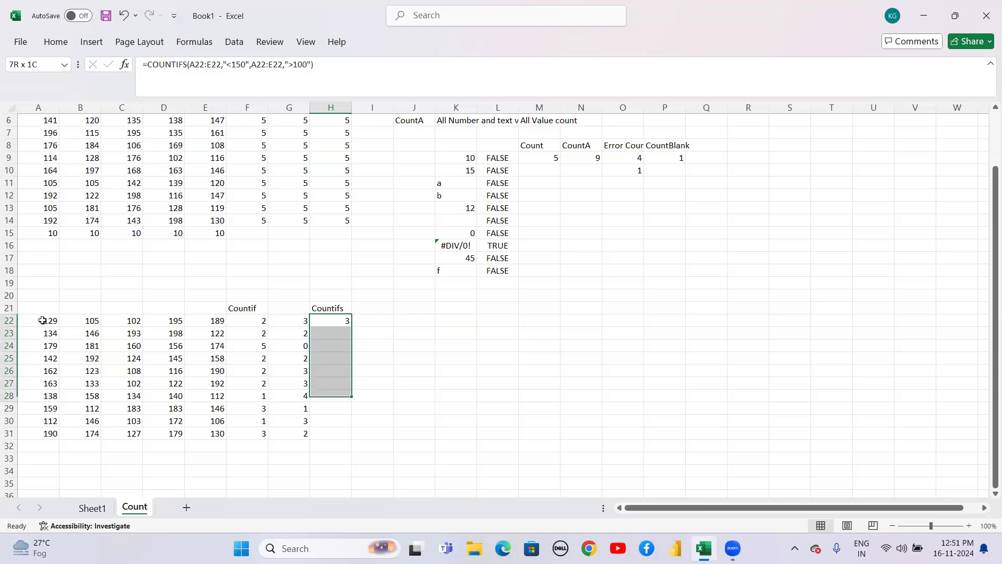
{"action": "key", "text": "shift+Down"}
{"action": "key", "text": "ctrl+d"}
Review the COUNTIFS formula in H22 and check each number in A22:E22 against the between-100-and-150 conditions.
{"action": "key", "text": "shift+Up"}
{"action": "key", "text": "shift+Up"}
{"action": "key", "text": "shift+Up"}
{"action": "key", "text": "shift+Up"}
{"action": "key", "text": "shift+Up"}
{"action": "key", "text": "shift+Up"}
{"action": "key", "text": "shift+Up"}
{"action": "key", "text": "shift+Up"}
{"action": "key", "text": "shift+Up"}
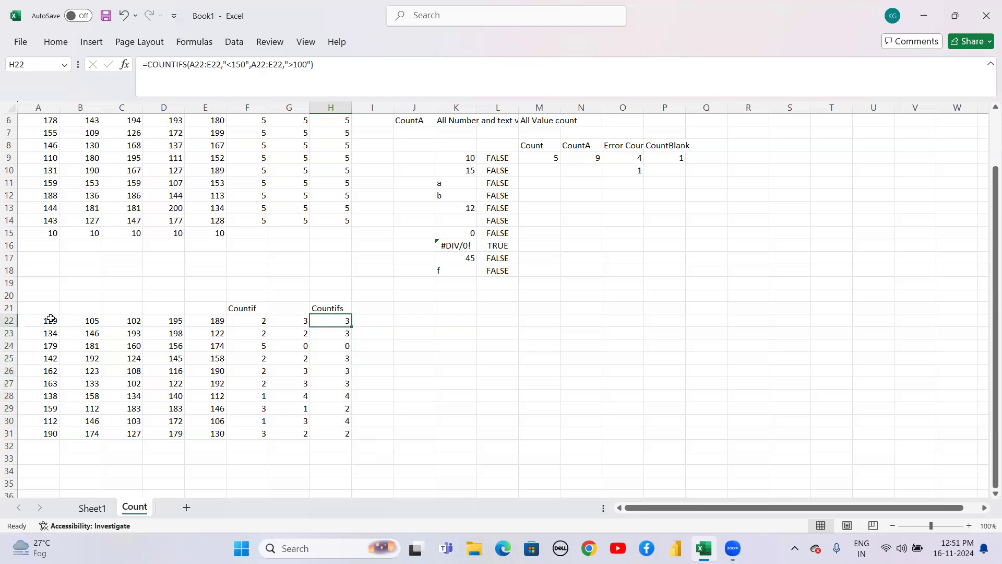
{"action": "left_click", "coordinate": [51, 322]}
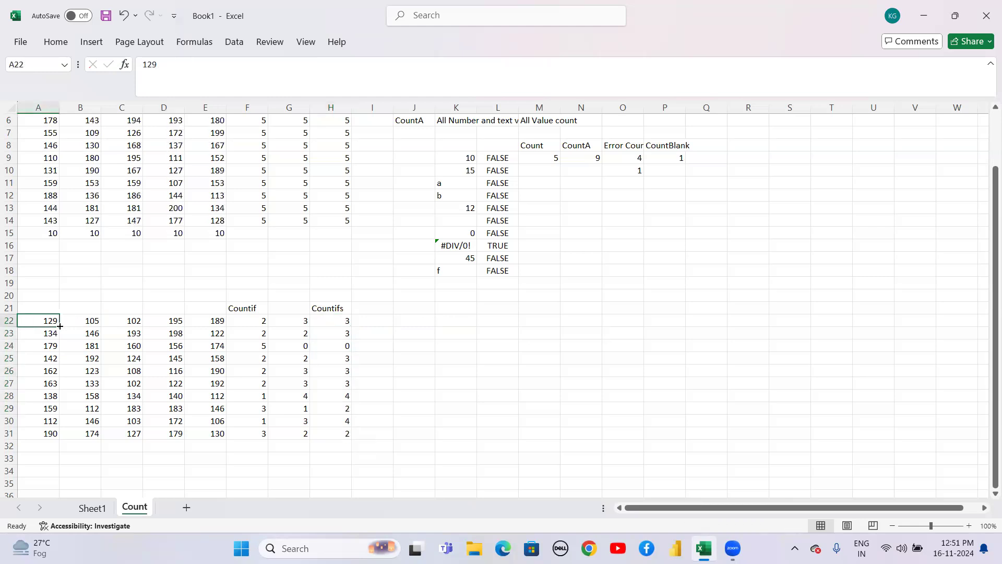
{"action": "left_click", "coordinate": [90, 321]}
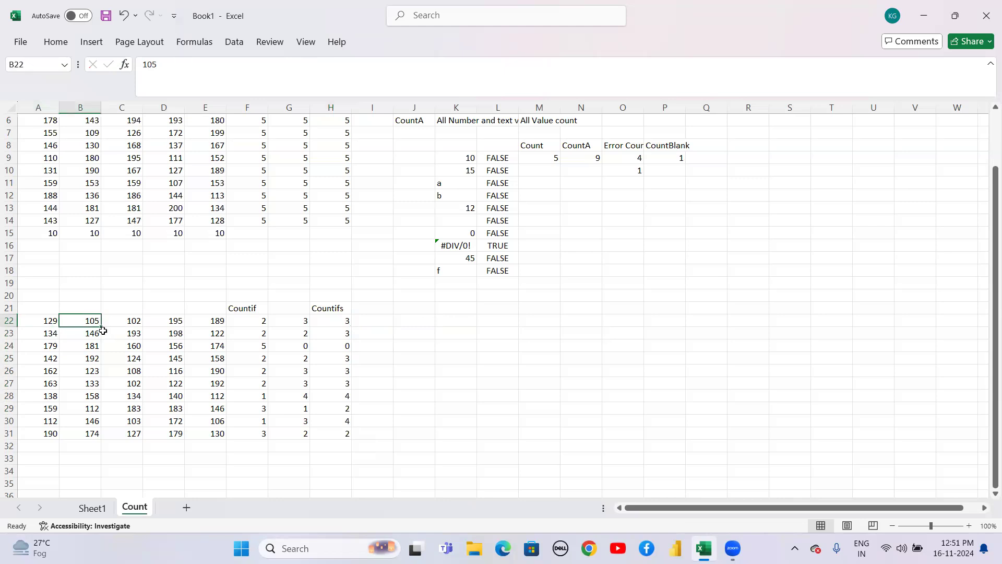
{"action": "left_click", "coordinate": [132, 322]}
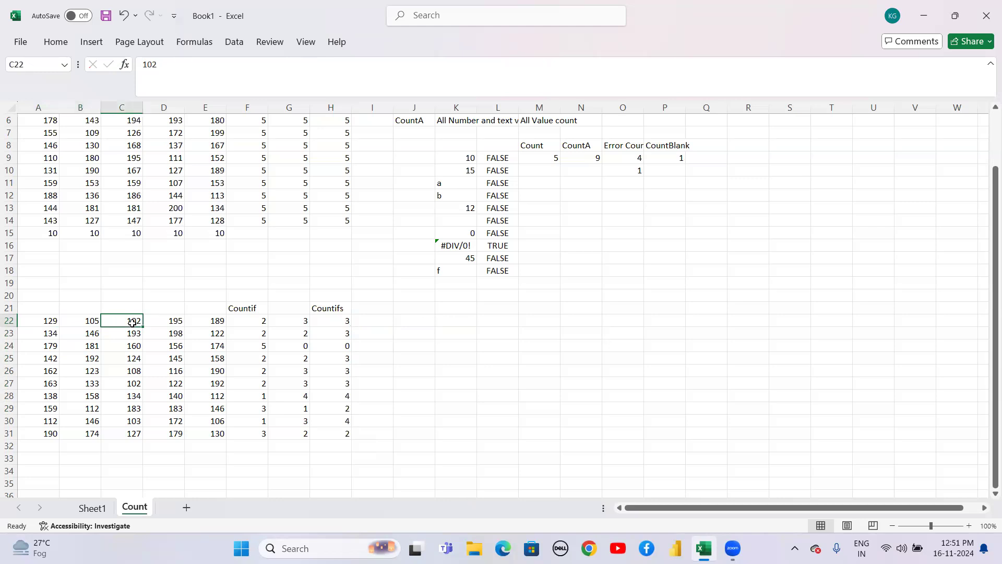
{"action": "left_click", "coordinate": [166, 322]}
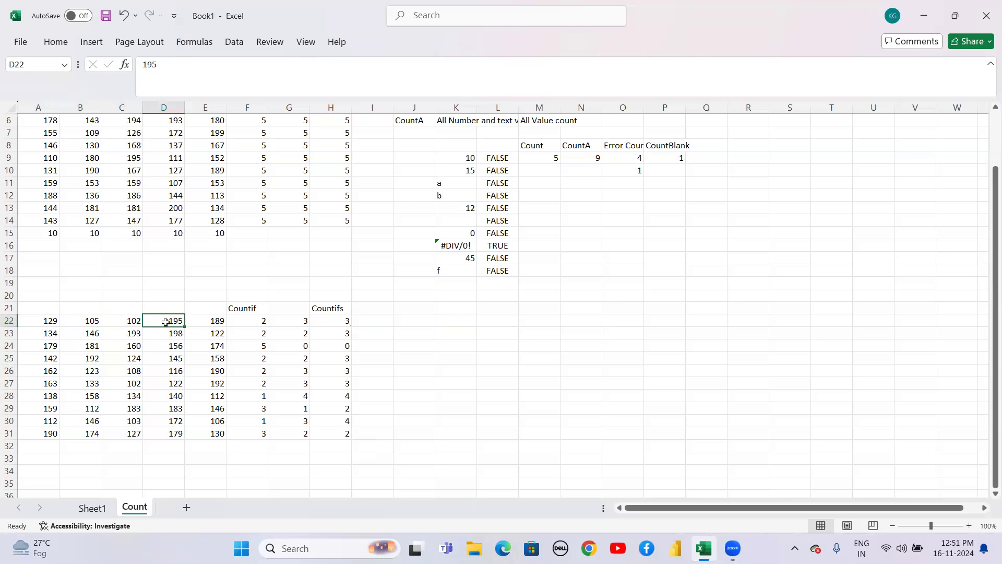
{"action": "left_click", "coordinate": [214, 325]}
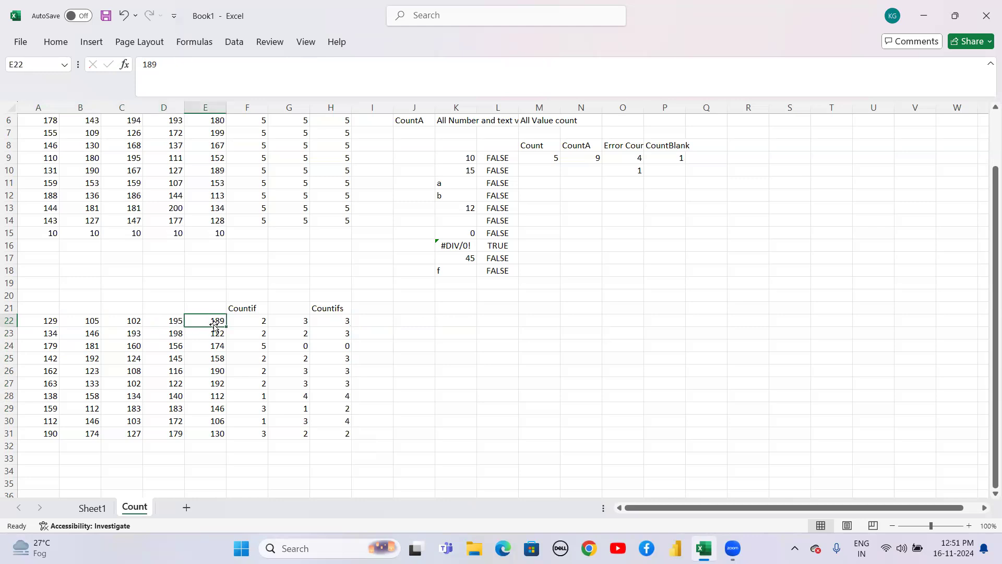
{"action": "left_click", "coordinate": [374, 319]}
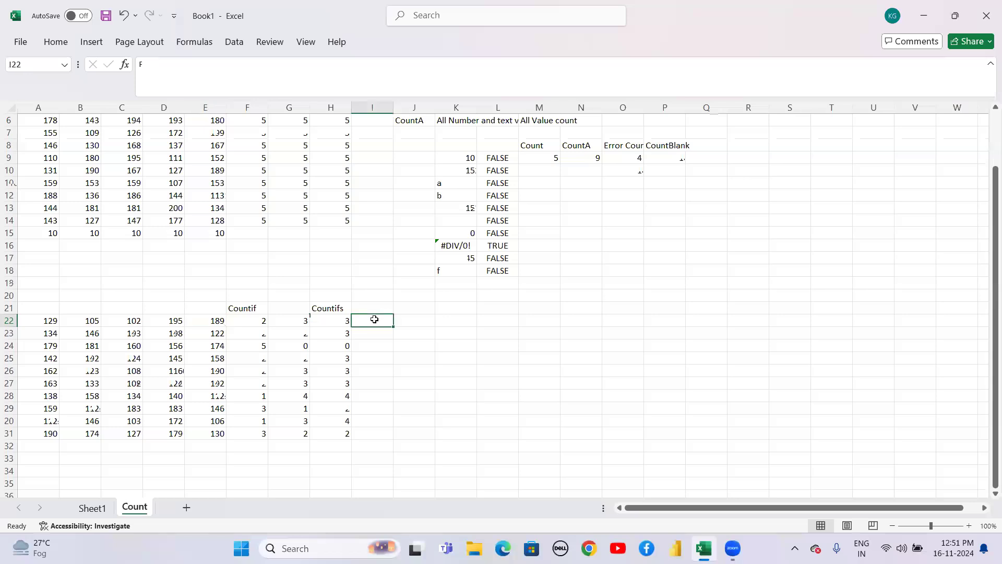
Start a COUNTIFS formula in I22 with A22:E22 as the first criteria range and ">150" as its criterion.
{"action": "type", "text": "="}
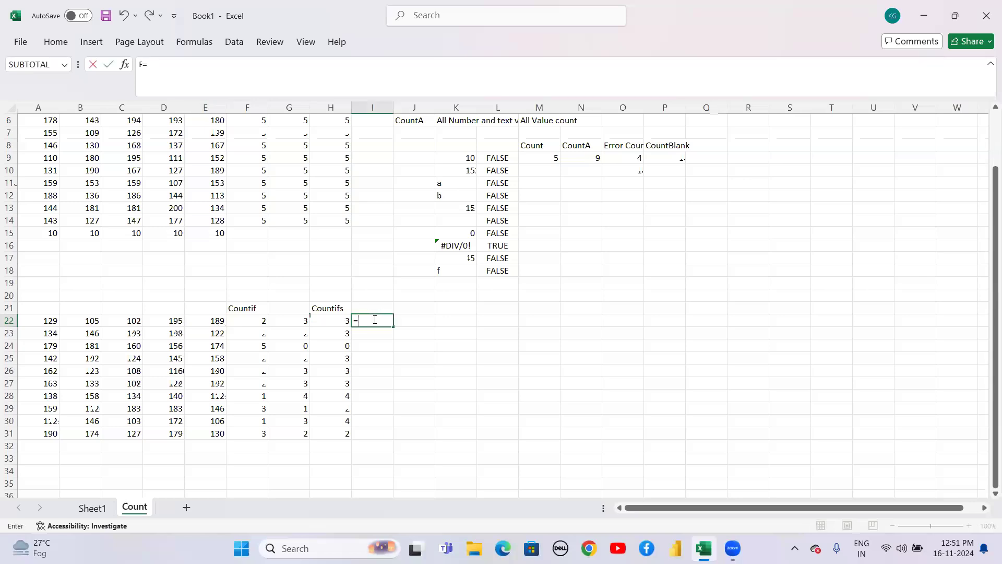
{"action": "type", "text": "coun"}
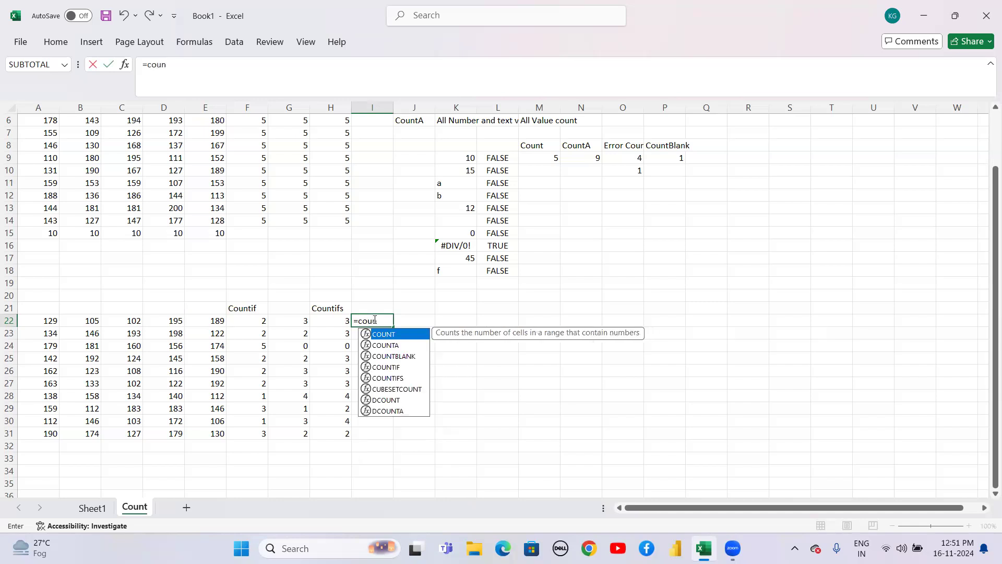
{"action": "type", "text": "tifs"}
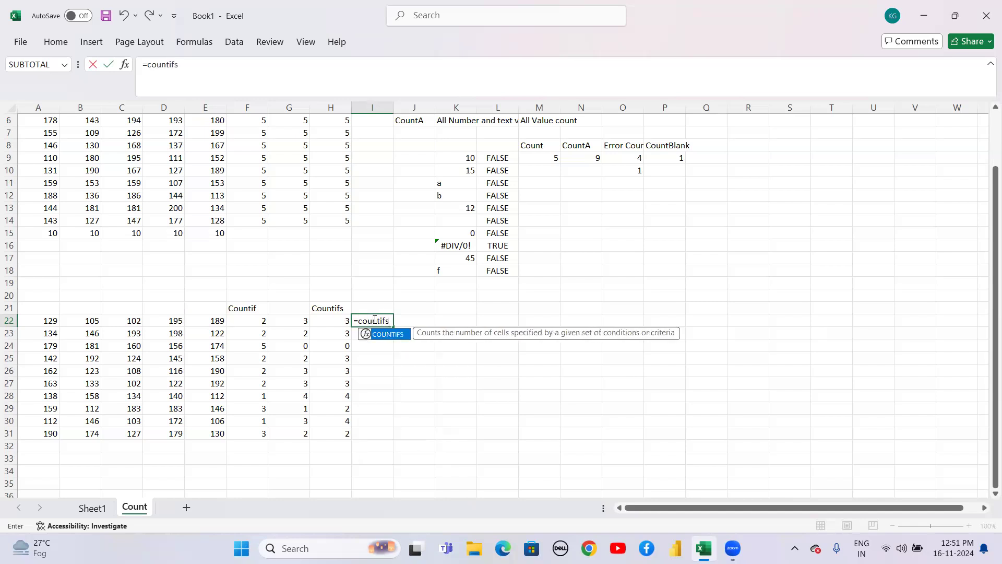
{"action": "type", "text": "("}
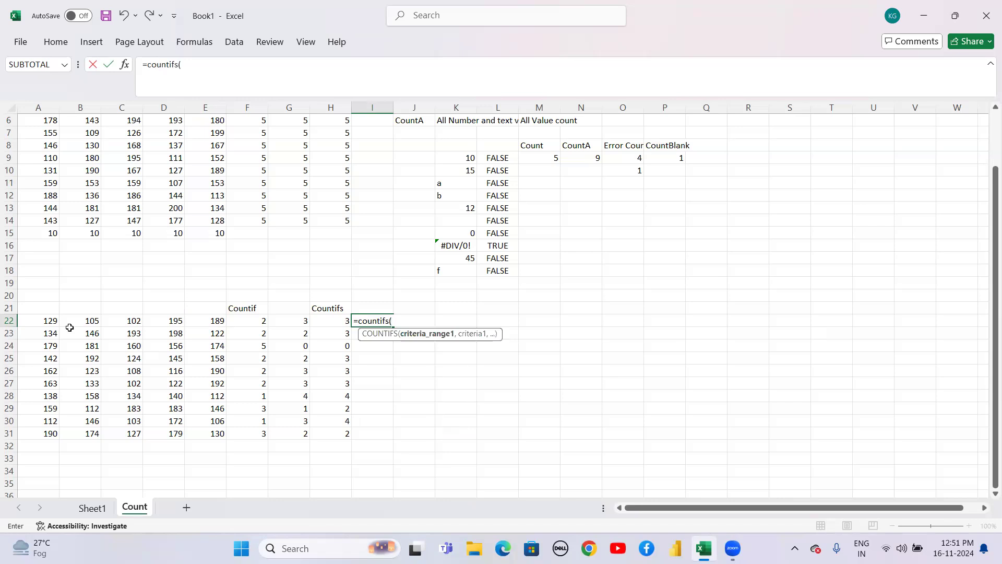
{"action": "left_click_drag", "start_coordinate": [49, 320], "coordinate": [198, 325]}
{"action": "type", "text": ","}
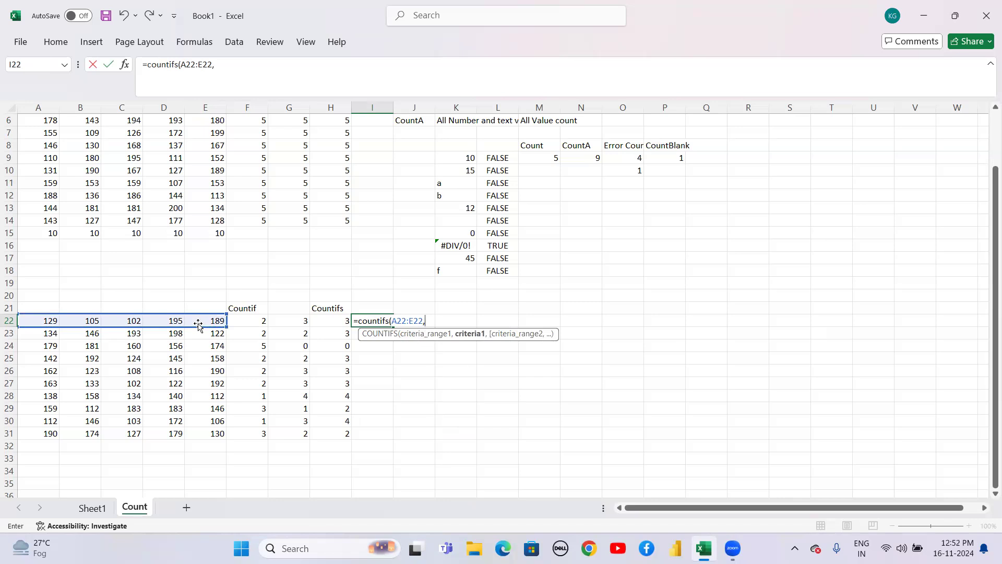
{"action": "type", "text": "\">150\","}
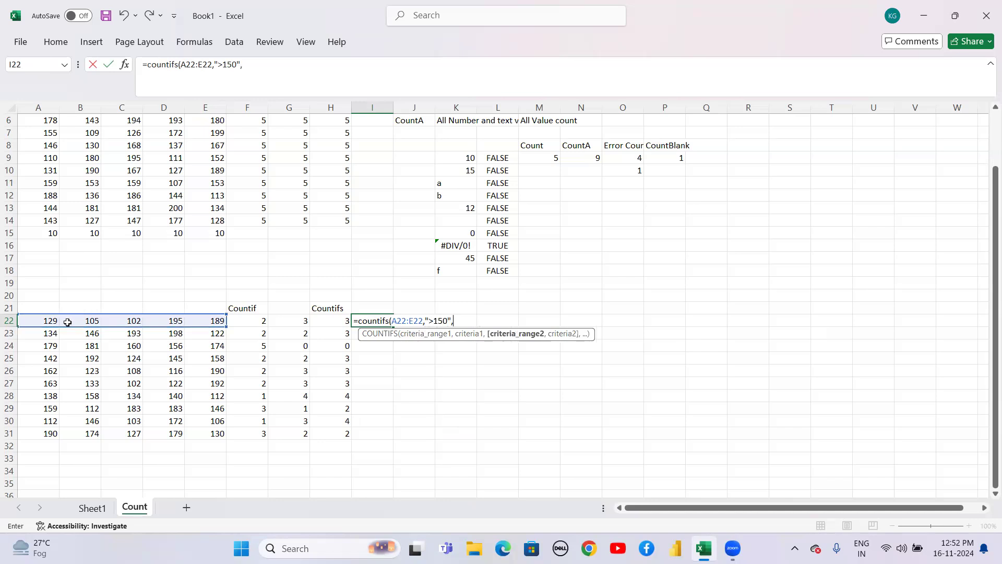
Complete the COUNTIFS formula in I22 with a second condition on A22:E22 using the criterion "<200".
{"action": "left_click_drag", "start_coordinate": [47, 321], "coordinate": [208, 327]}
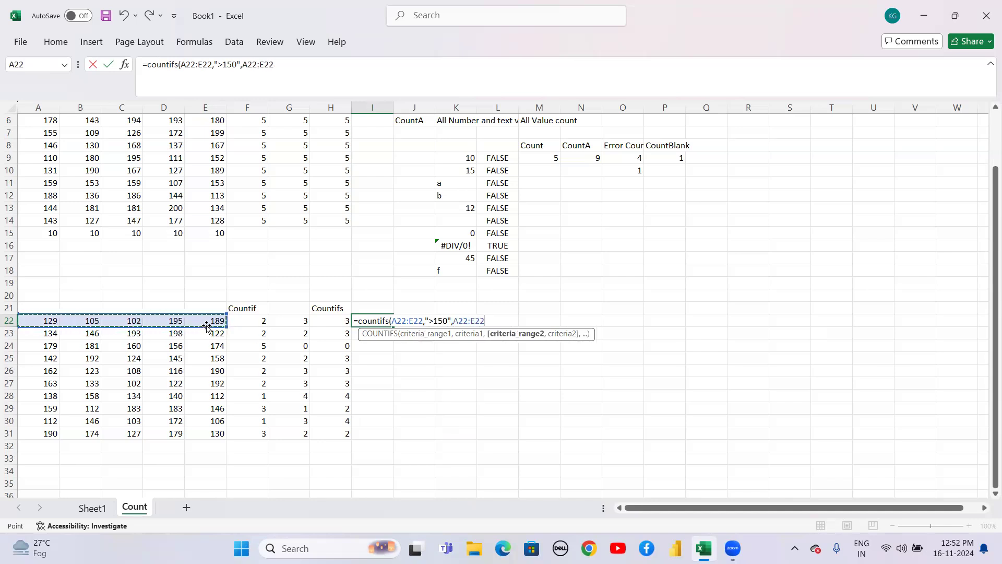
{"action": "type", "text": ","}
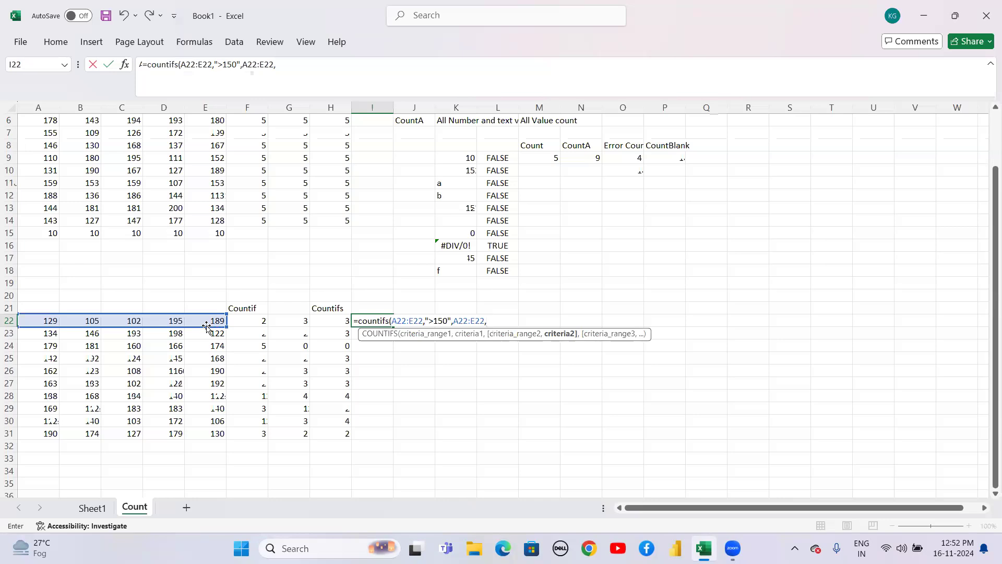
{"action": "type", "text": "\"<200\")"}
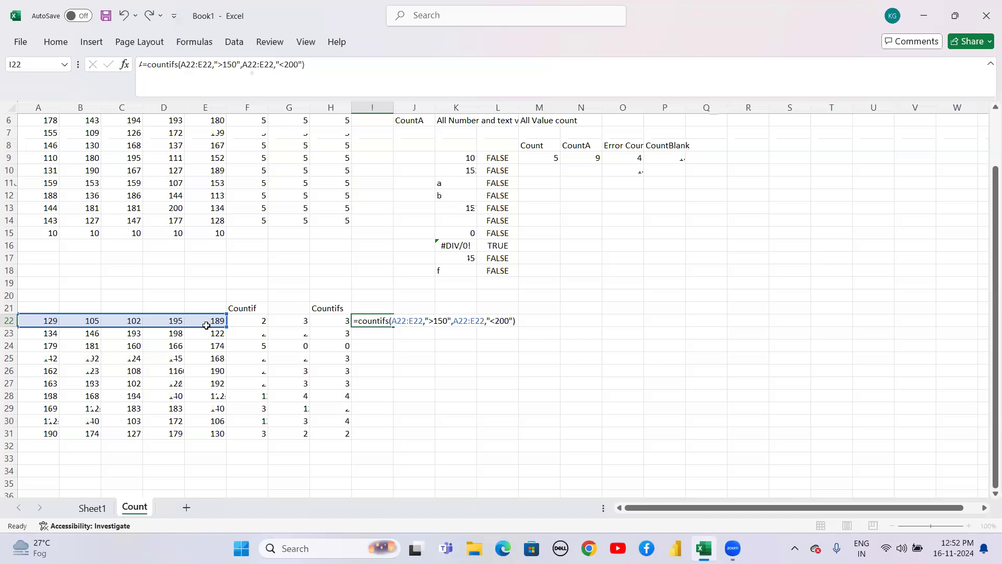
{"action": "key", "text": "Return"}
Fill the COUNTIFS formula from I22 down to I31.
{"action": "key", "text": "shift+Down"}
{"action": "key", "text": "shift+Down"}
{"action": "key", "text": "shift+Down"}
{"action": "key", "text": "shift+Down"}
{"action": "key", "text": "shift+Down"}
{"action": "key", "text": "shift+Down"}
{"action": "key", "text": "shift+Down"}
{"action": "key", "text": "shift+Down"}
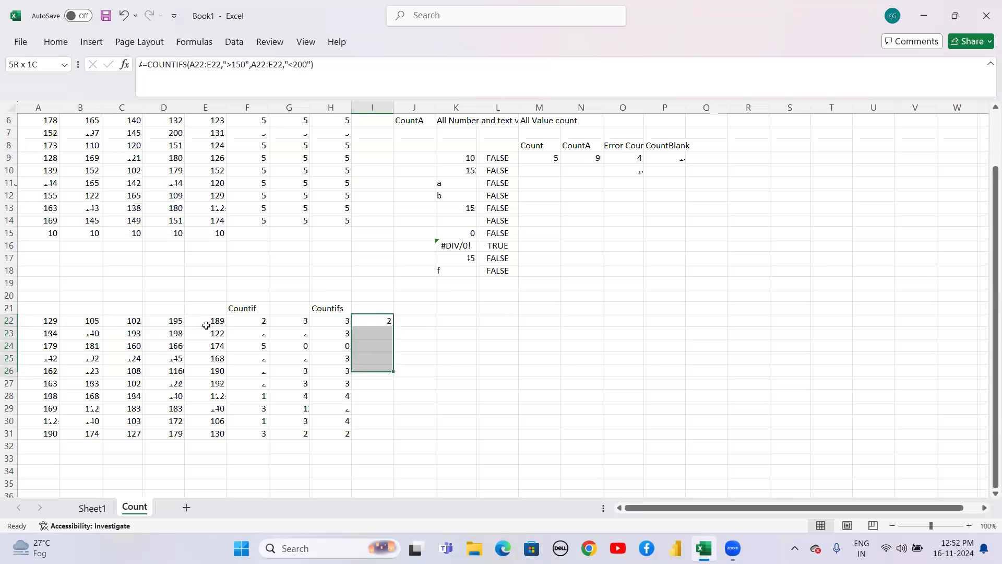
{"action": "key", "text": "ctrl+d"}
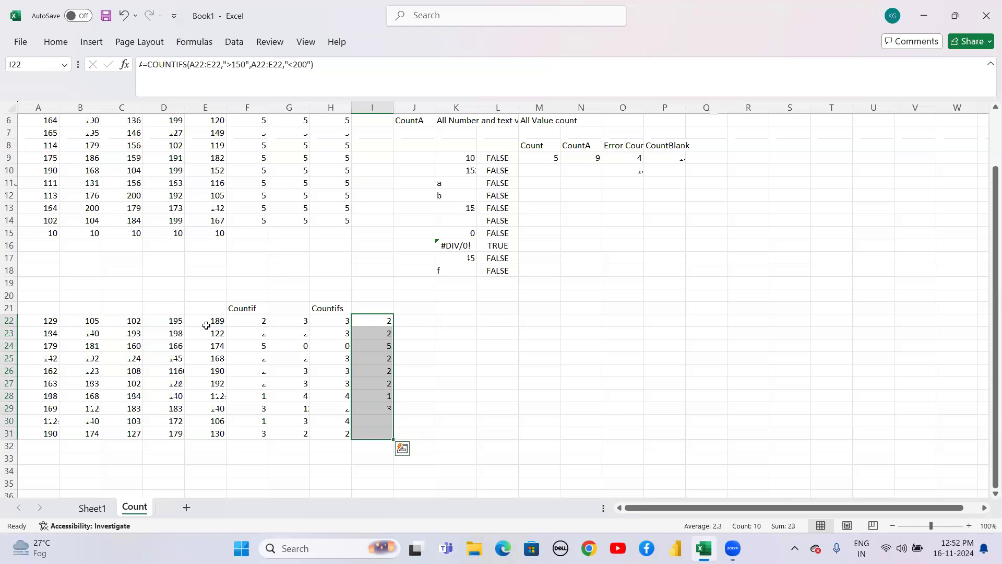
Check the numbers and counting formulas along row 22 against the between-150-and-200 conditions.
{"action": "key", "text": "Down"}
{"action": "key", "text": "Up"}
{"action": "key", "text": "Left"}
{"action": "key", "text": "Left"}
{"action": "key", "text": "Left"}
{"action": "key", "text": "Left"}
{"action": "key", "text": "Left"}
{"action": "key", "text": "Left"}
{"action": "key", "text": "Left"}
{"action": "key", "text": "Left"}
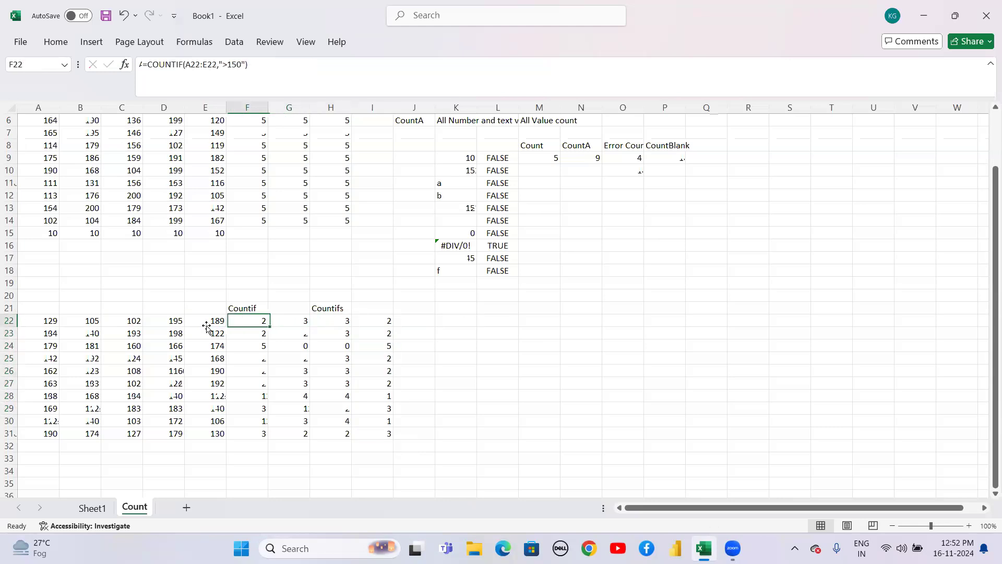
{"action": "key", "text": "Right"}
{"action": "key", "text": "Right"}
{"action": "key", "text": "Right"}
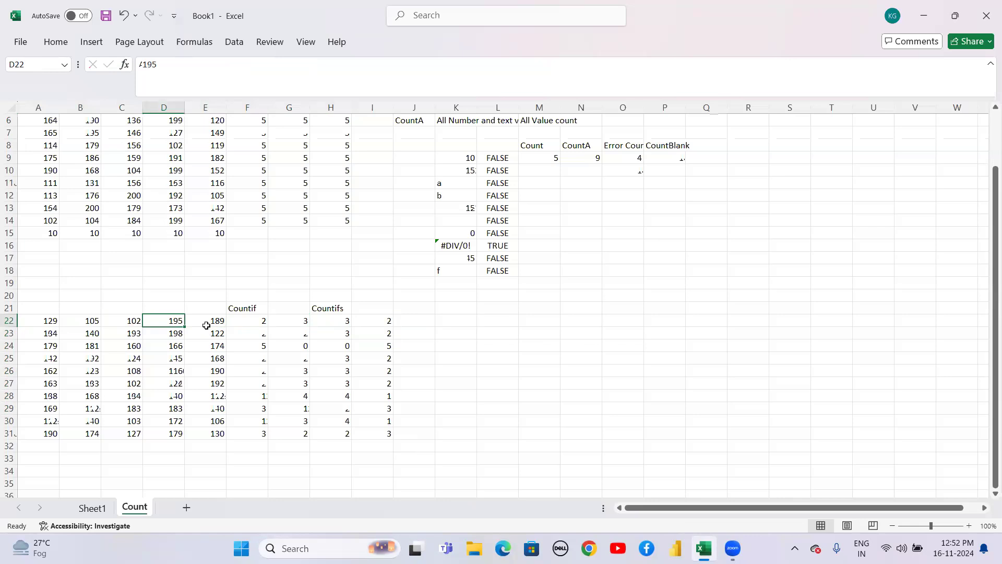
{"action": "key", "text": "Right"}
{"action": "key", "text": "Right"}
{"action": "key", "text": "Right"}
{"action": "key", "text": "Right"}
{"action": "key", "text": "Right"}
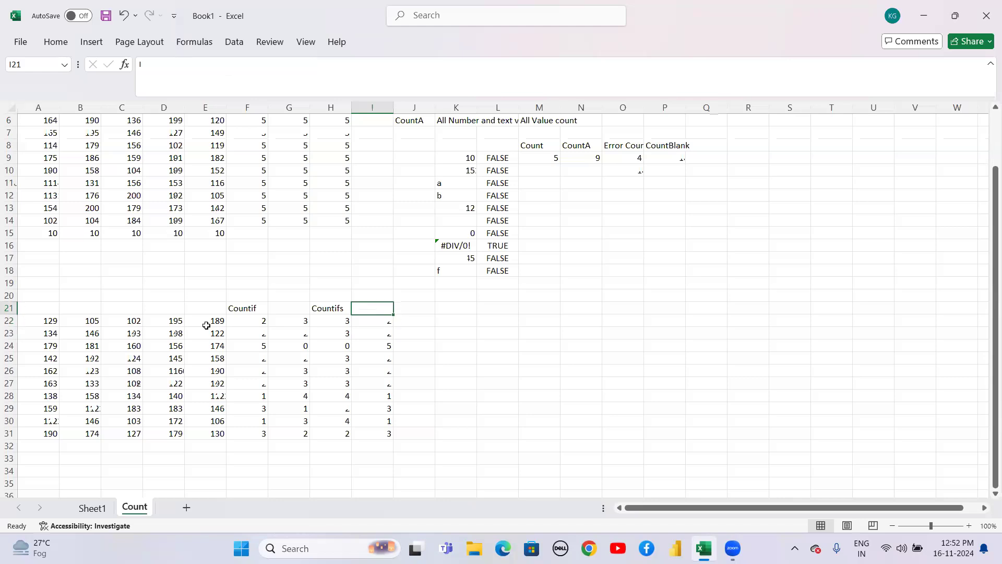
{"action": "key", "text": "Right"}
{"action": "key", "text": "Right"}
{"action": "key", "text": "Right"}
{"action": "key", "text": "Right"}
{"action": "key", "text": "Left"}
{"action": "key", "text": "Left"}
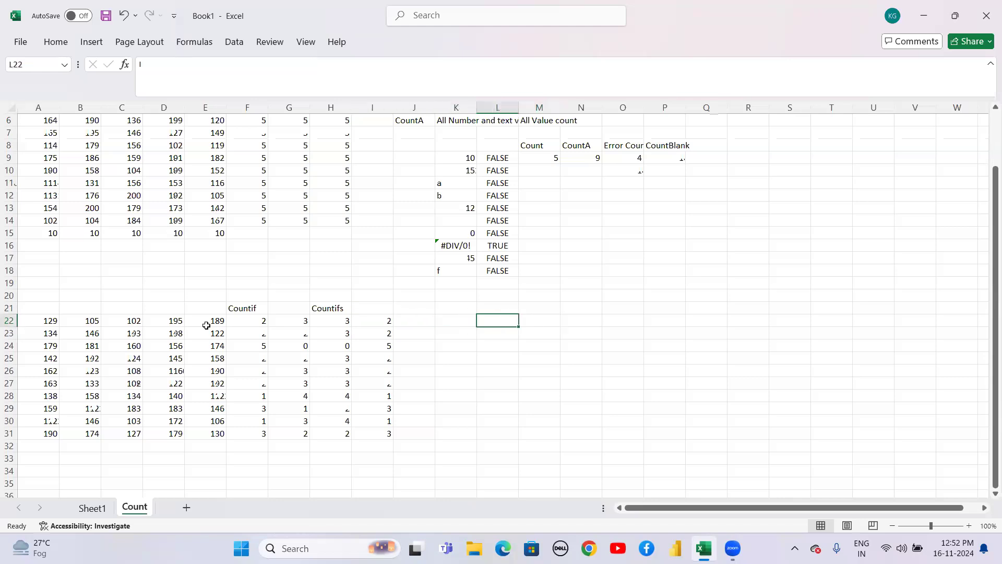
{"action": "key", "text": "Right"}
{"action": "key", "text": "Left"}
{"action": "key", "text": "Left"}
{"action": "key", "text": "Left"}
{"action": "key", "text": "Left"}
{"action": "key", "text": "Left"}
{"action": "key", "text": "Left"}
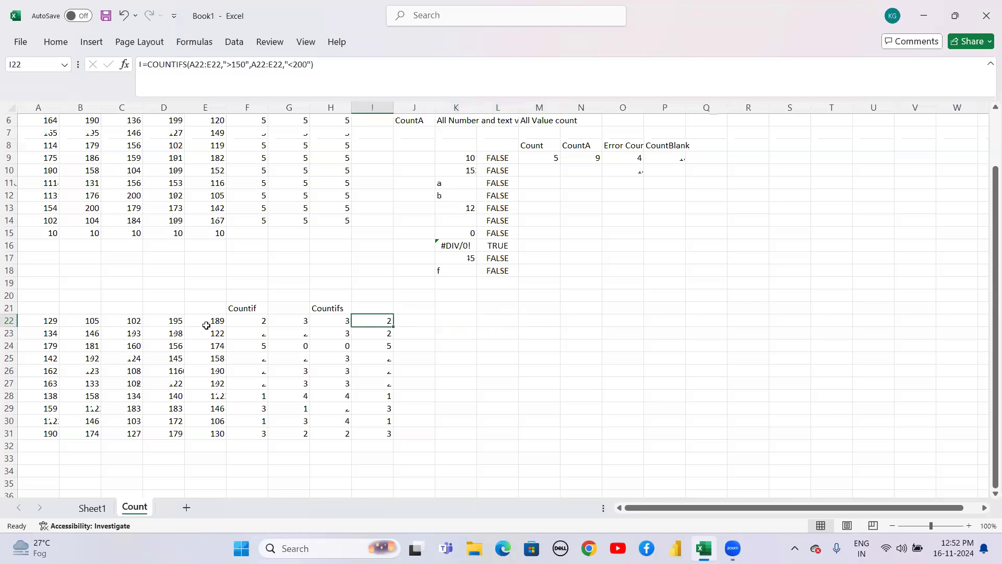
{"action": "key", "text": "Right"}
{"action": "key", "text": "Right"}
{"action": "key", "text": "Right"}
{"action": "key", "text": "Right"}
{"action": "key", "text": "Right"}
{"action": "key", "text": "Right"}
{"action": "key", "text": "Right"}
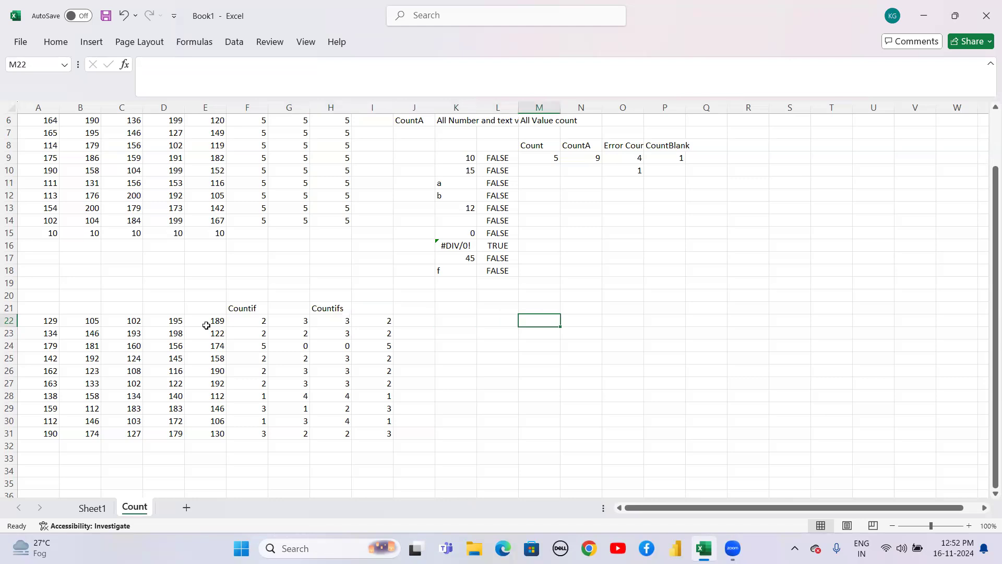
{"action": "key", "text": "Right"}
{"action": "key", "text": "Right"}
{"action": "key", "text": "Right"}
{"action": "key", "text": "Right"}
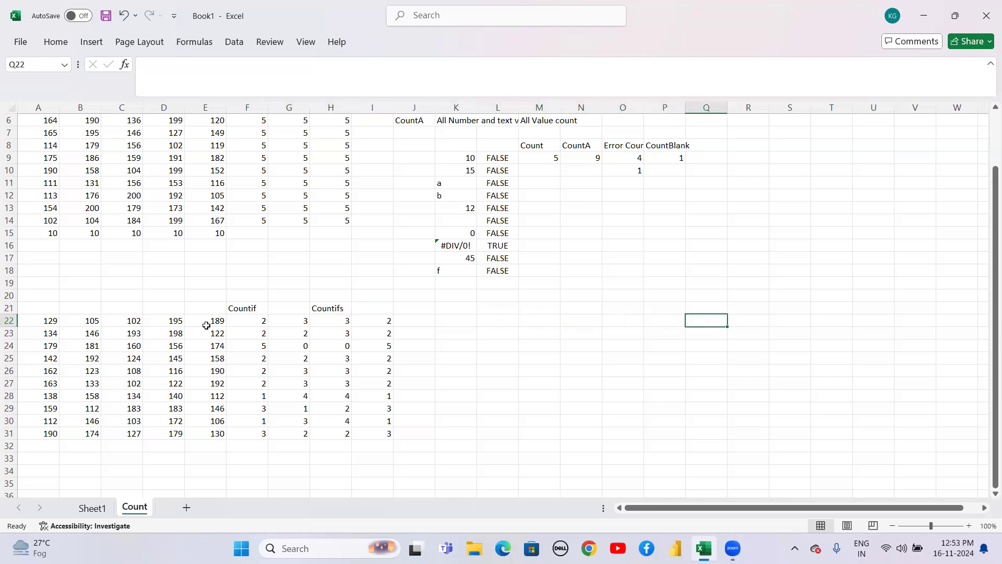
{"action": "key", "text": "Left"}
{"action": "key", "text": "Left"}
{"action": "key", "text": "Left"}
{"action": "key", "text": "Left"}
{"action": "key", "text": "Left"}
{"action": "key", "text": "Down"}
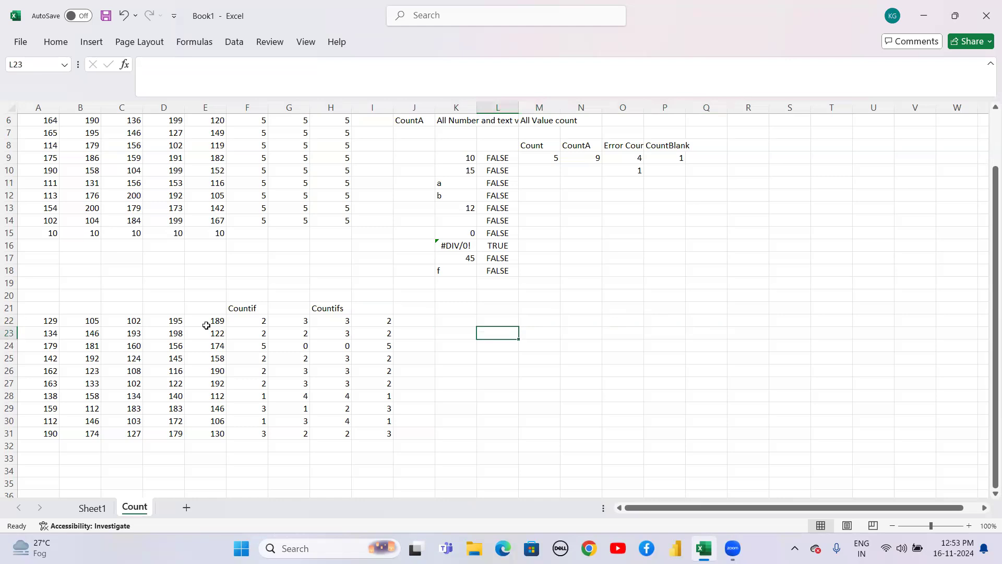
Switch to Sheet1 and look over the column headers and extent of the employee table.
{"action": "left_click", "coordinate": [94, 507]}
{"action": "left_click", "coordinate": [162, 333]}
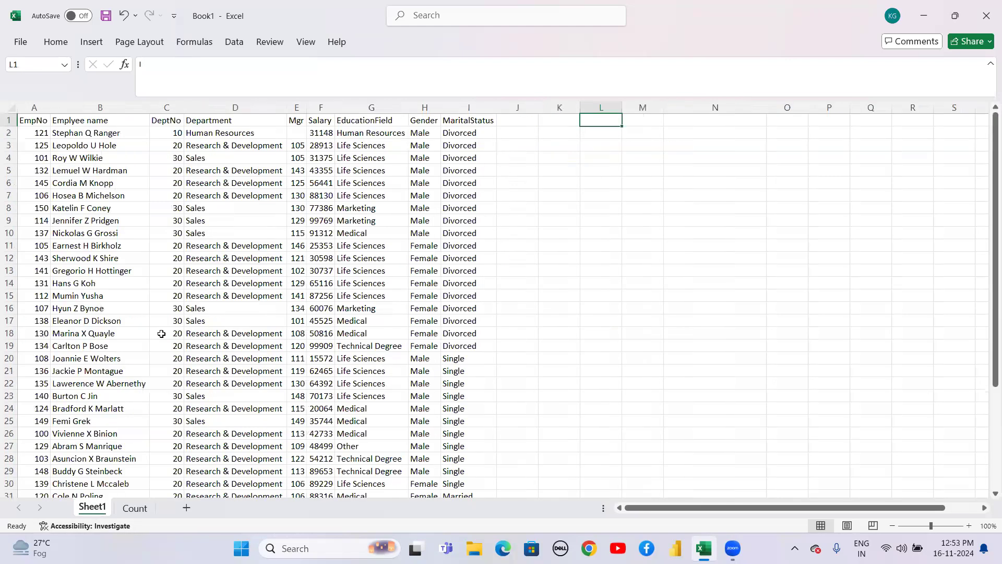
{"action": "key", "text": "ctrl+Up"}
{"action": "key", "text": "Down"}
{"action": "key", "text": "Down"}
{"action": "key", "text": "ctrl+Down"}
{"action": "key", "text": "ctrl+Up"}
{"action": "key", "text": "Left"}
{"action": "key", "text": "Left"}
{"action": "key", "text": "shift+Right"}
{"action": "key", "text": "shift+Right"}
{"action": "key", "text": "shift+Right"}
{"action": "key", "text": "Right"}
{"action": "key", "text": "Right"}
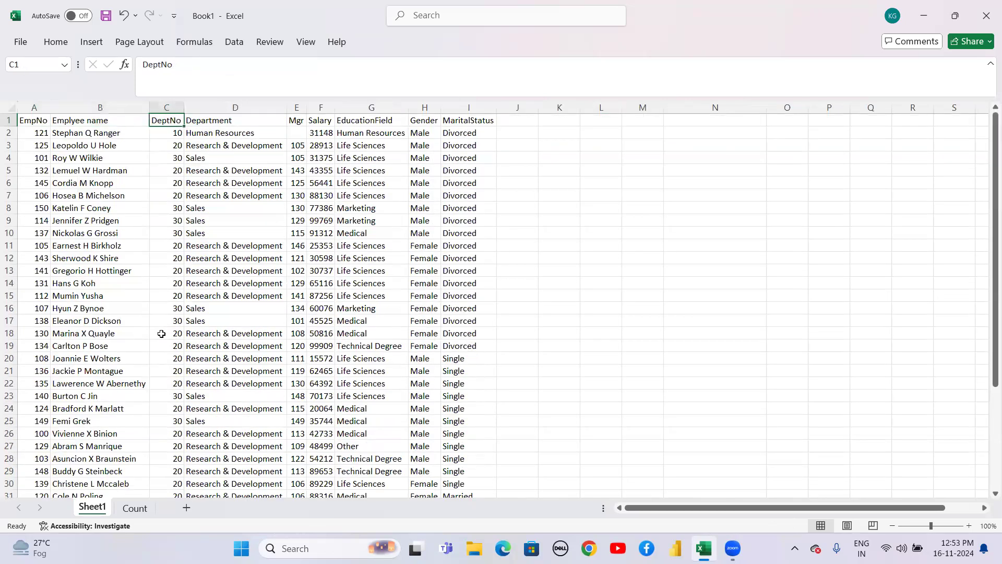
Copy the whole Department column of the employee table, including its header in D1.
{"action": "key", "text": "Down"}
{"action": "key", "text": "Right"}
{"action": "key", "text": "Up"}
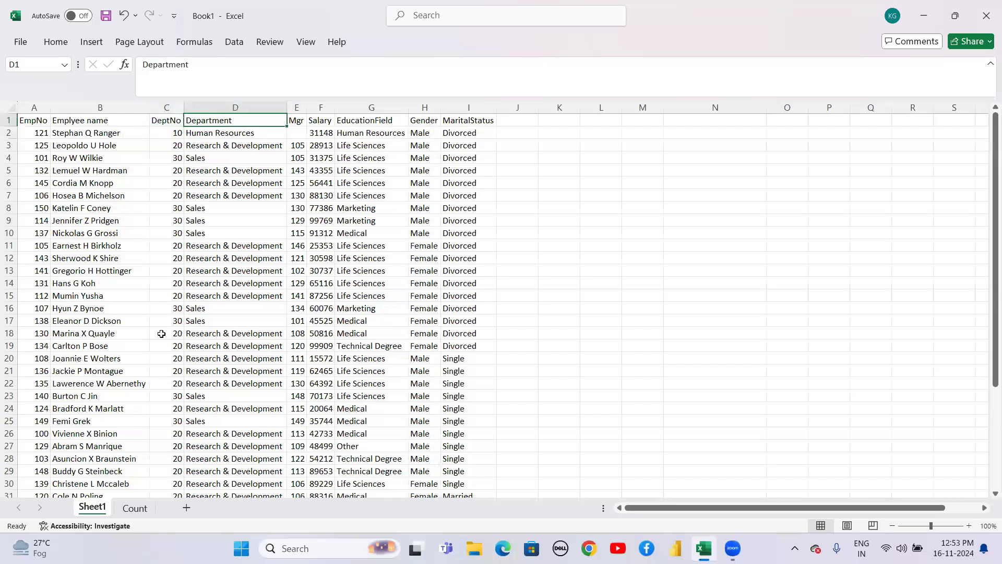
{"action": "key", "text": "ctrl+shift+Down"}
{"action": "key", "text": "ctrl+c"}
Open the Paste Special options for the copied Department column at cell K1.
{"action": "key", "text": "Right"}
{"action": "key", "text": "Right"}
{"action": "key", "text": "Right"}
{"action": "key", "text": "Right"}
{"action": "key", "text": "Right"}
{"action": "key", "text": "Right"}
{"action": "key", "text": "Right"}
{"action": "key", "text": "Right"}
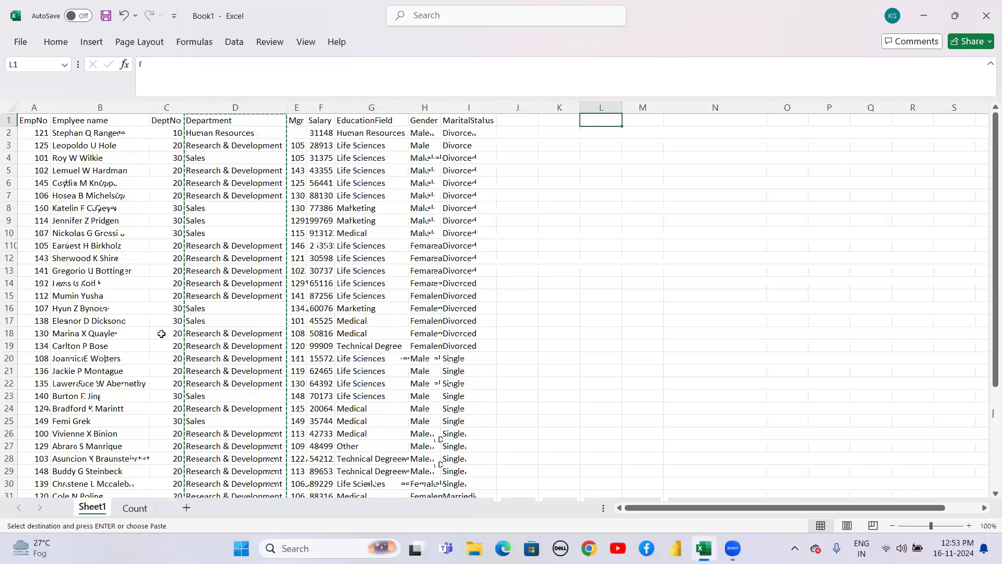
{"action": "key", "text": "Left"}
{"action": "key", "text": "ctrl+alt+v"}
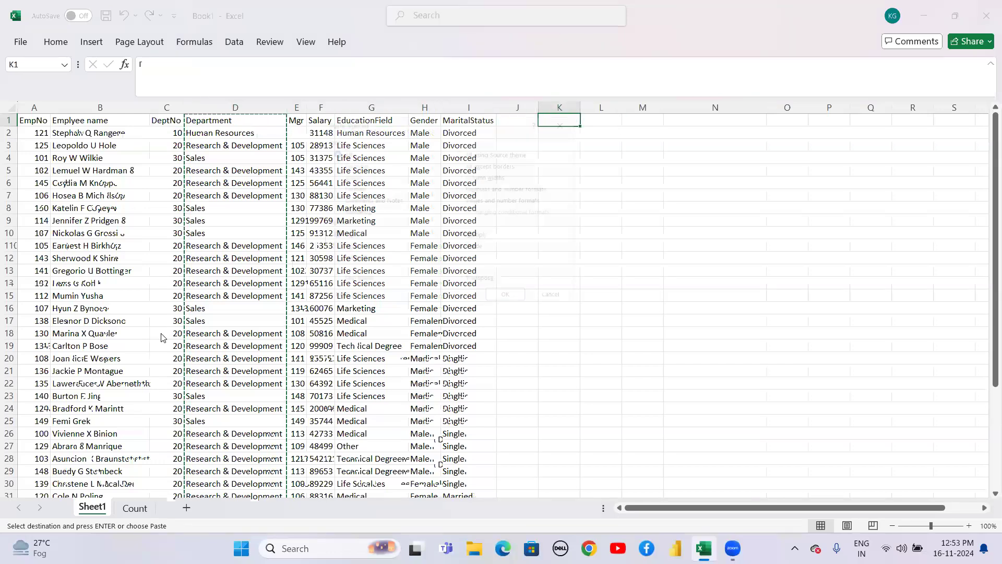
Paste the copied Department column as values starting at K1 and remove its duplicate entries.
{"action": "key", "text": "v"}
{"action": "key", "text": "Return"}
{"action": "key", "text": "alt+a"}
{"action": "key", "text": "m"}
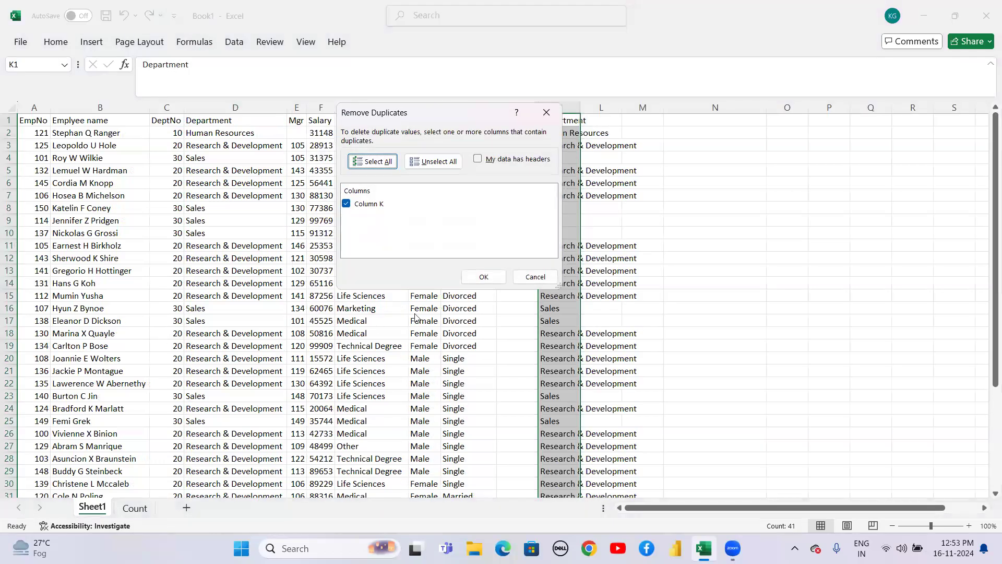
{"action": "left_click", "coordinate": [478, 279]}
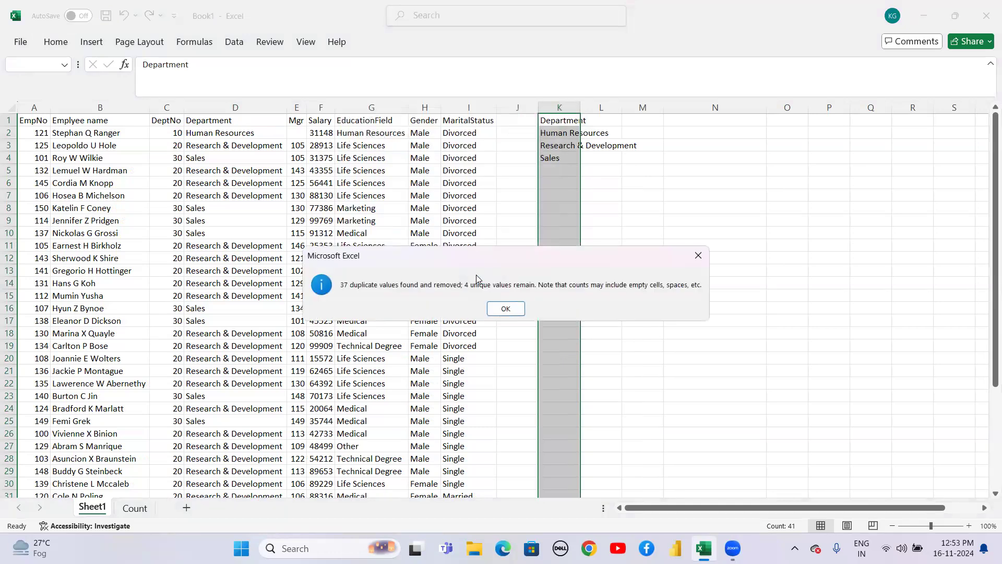
{"action": "left_click", "coordinate": [504, 309]}
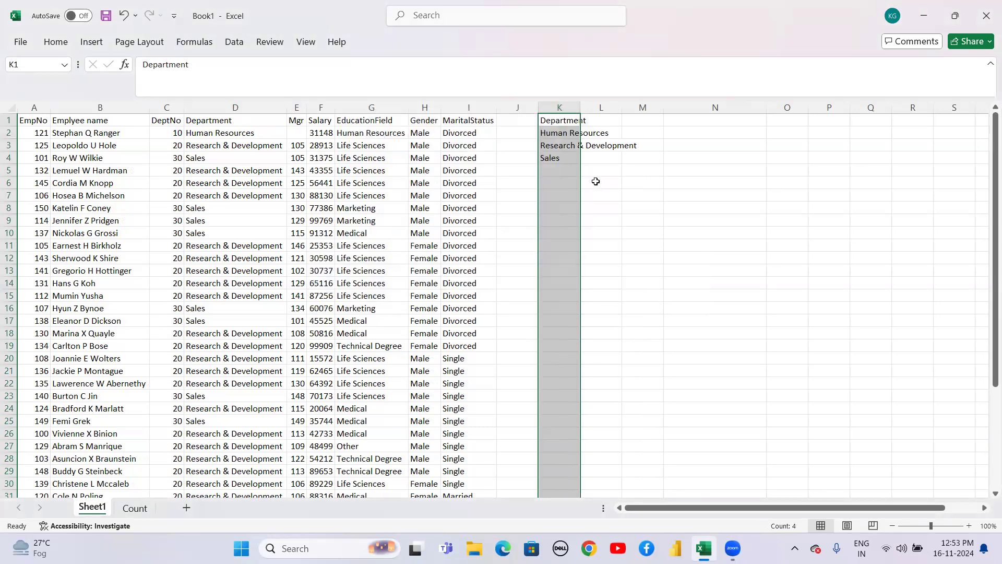
Fit the width of column K to its contents and enter the header Count in L1.
{"action": "double_click", "coordinate": [582, 110]}
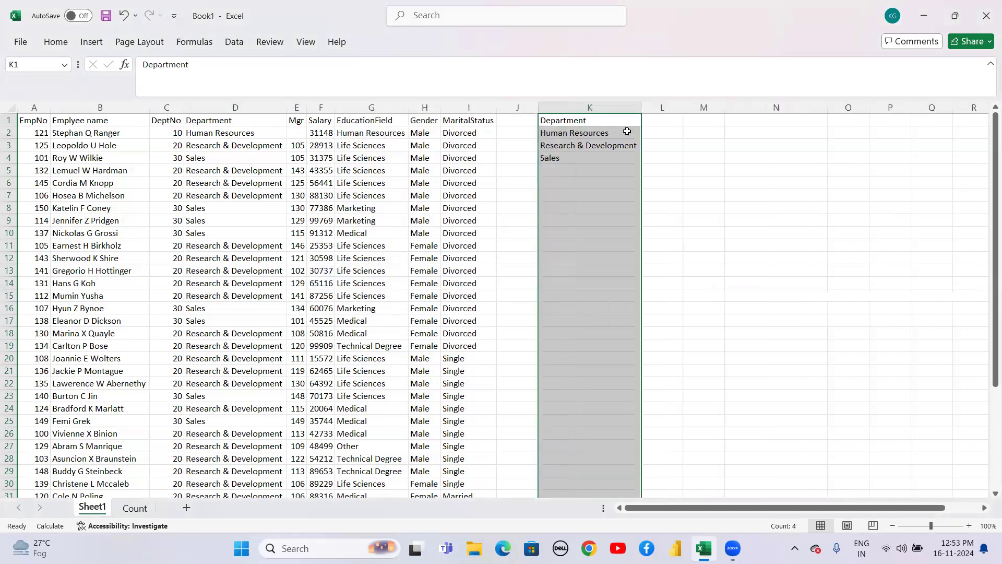
{"action": "left_click", "coordinate": [670, 123]}
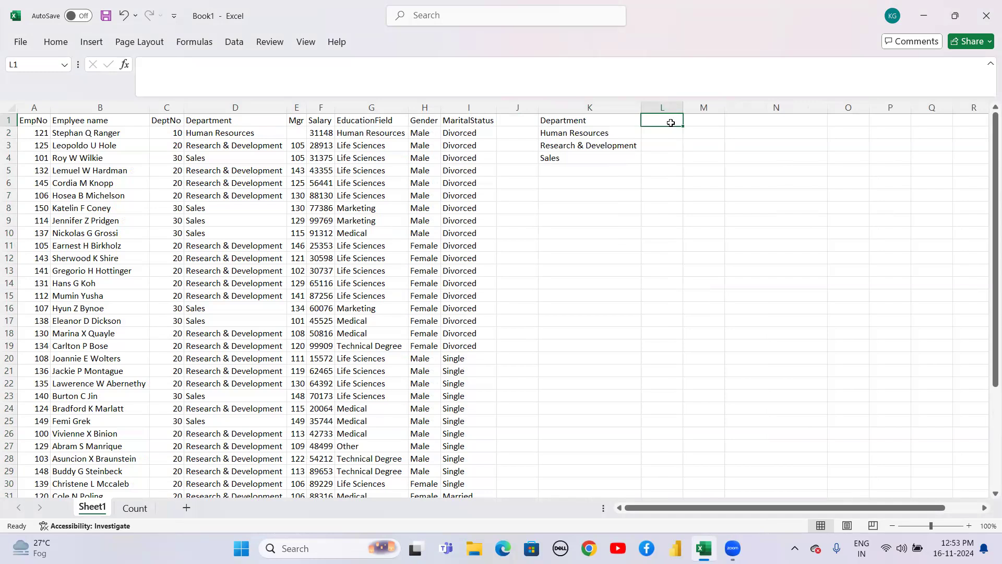
{"action": "type", "text": "C"}
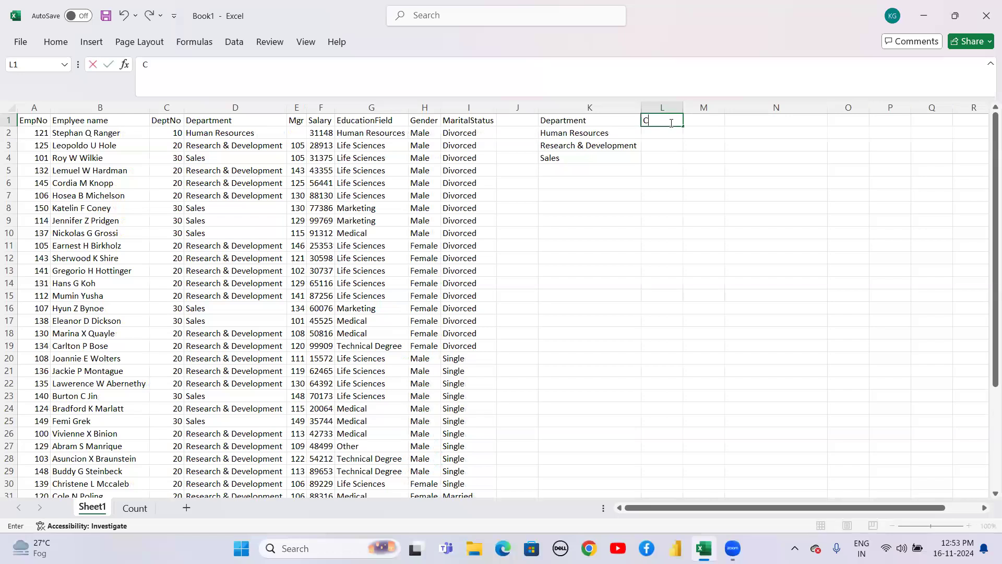
{"action": "type", "text": "ount"}
{"action": "key", "text": "Return"}
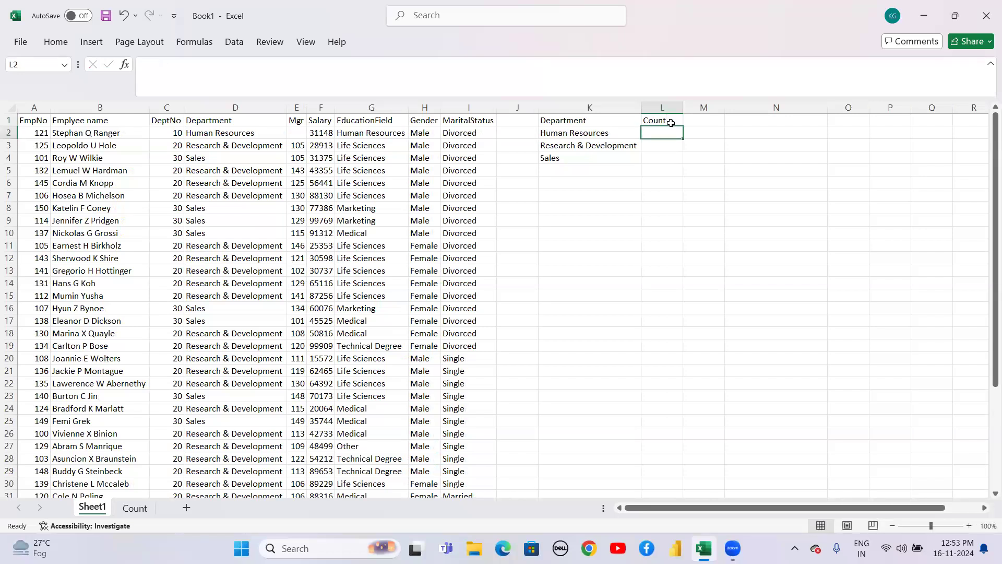
Begin a COUNTIF formula in L2 with the absolute range $D$2:$D$41 of department entries.
{"action": "type", "text": "=c"}
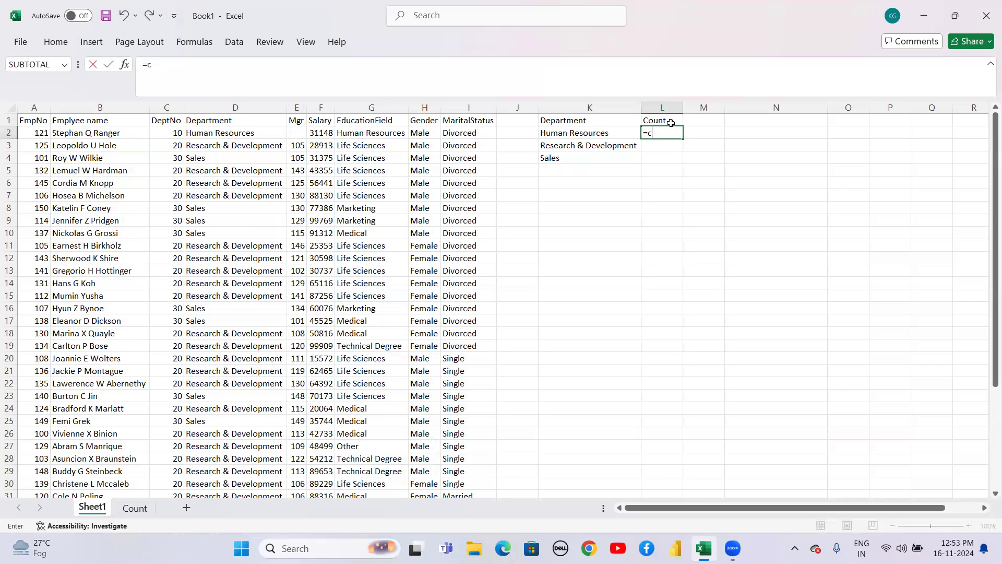
{"action": "type", "text": "ountif"}
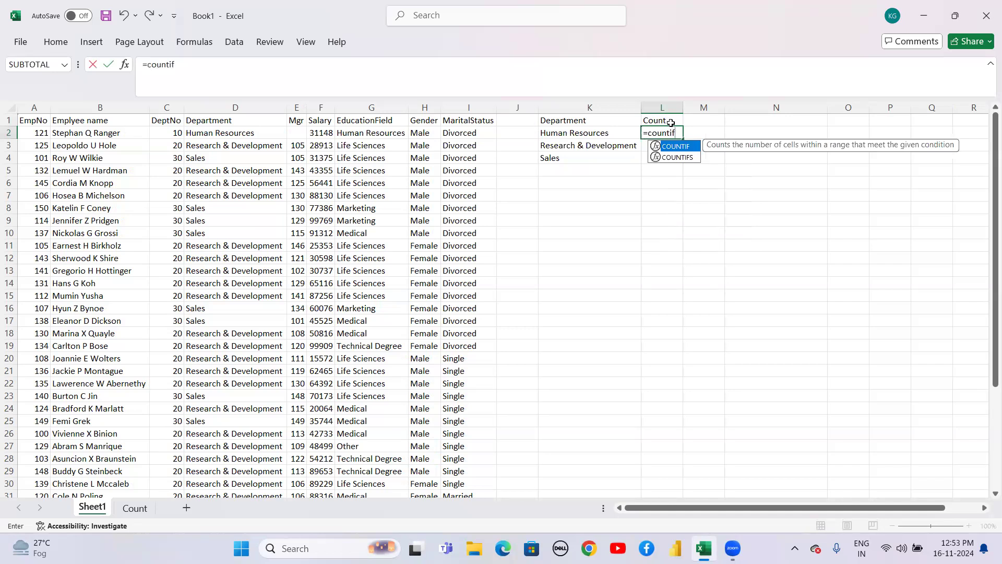
{"action": "type", "text": "("}
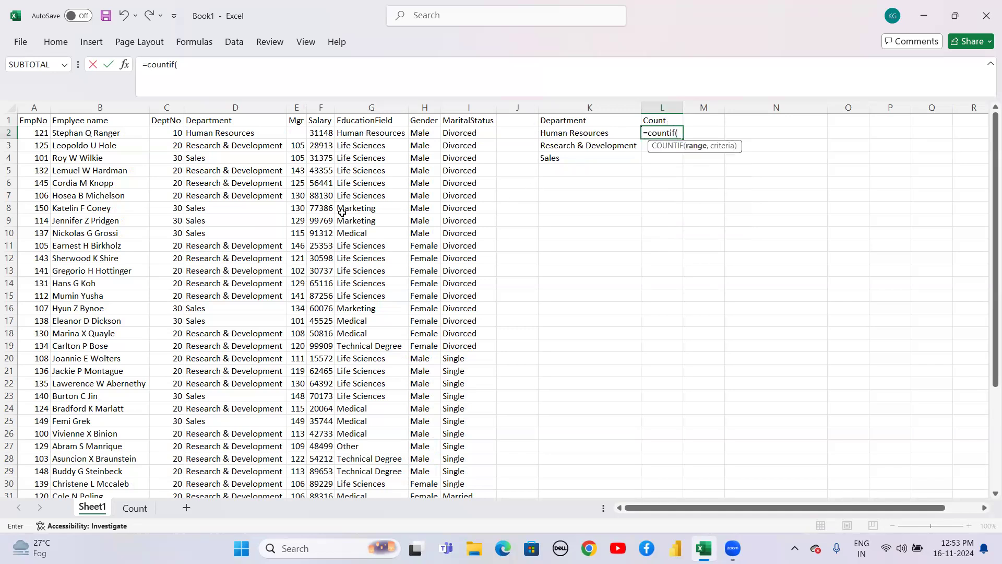
{"action": "left_click", "coordinate": [364, 135]}
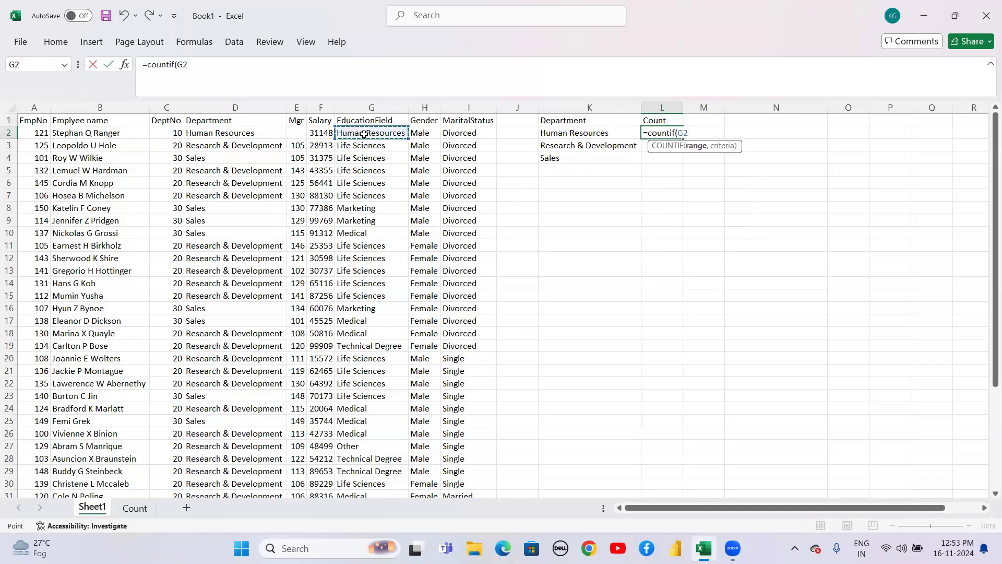
{"action": "key", "text": "Left"}
{"action": "key", "text": "Left"}
{"action": "key", "text": "Left"}
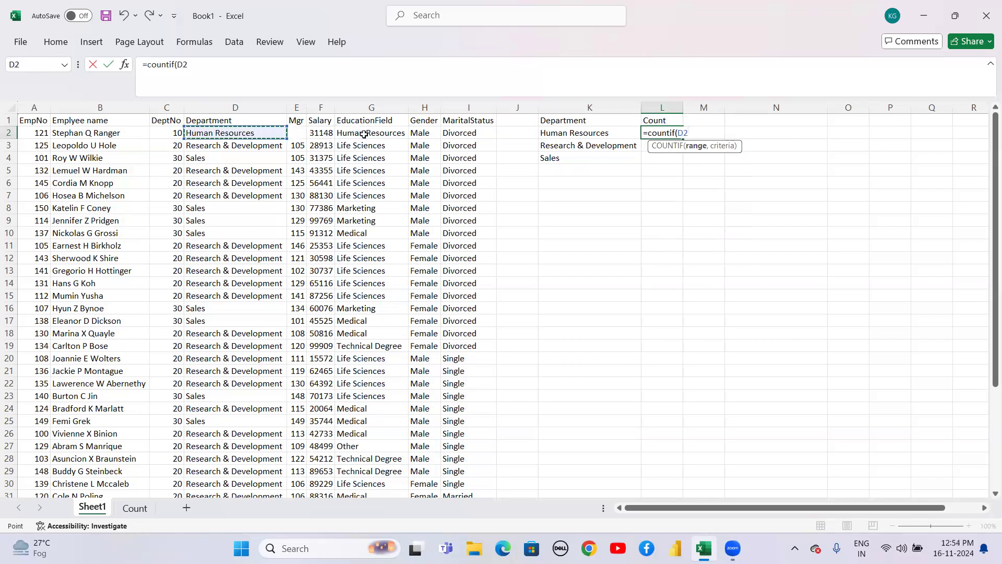
{"action": "key", "text": "ctrl+shift+Down"}
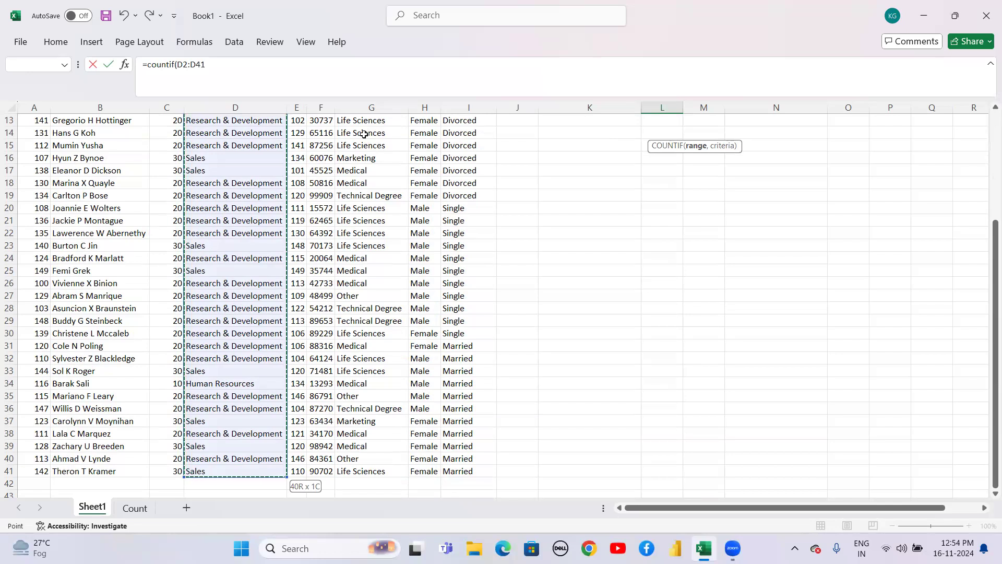
{"action": "key", "text": "F4"}
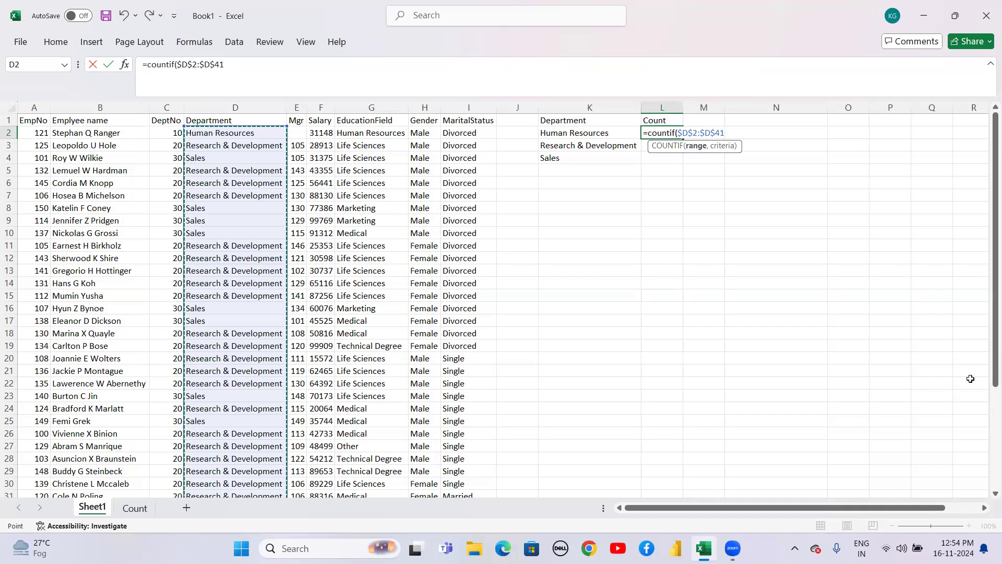
Complete the COUNTIF formula in L2 with the column-locked criterion $K2.
{"action": "left_click_drag", "start_coordinate": [987, 371], "coordinate": [987, 483]}
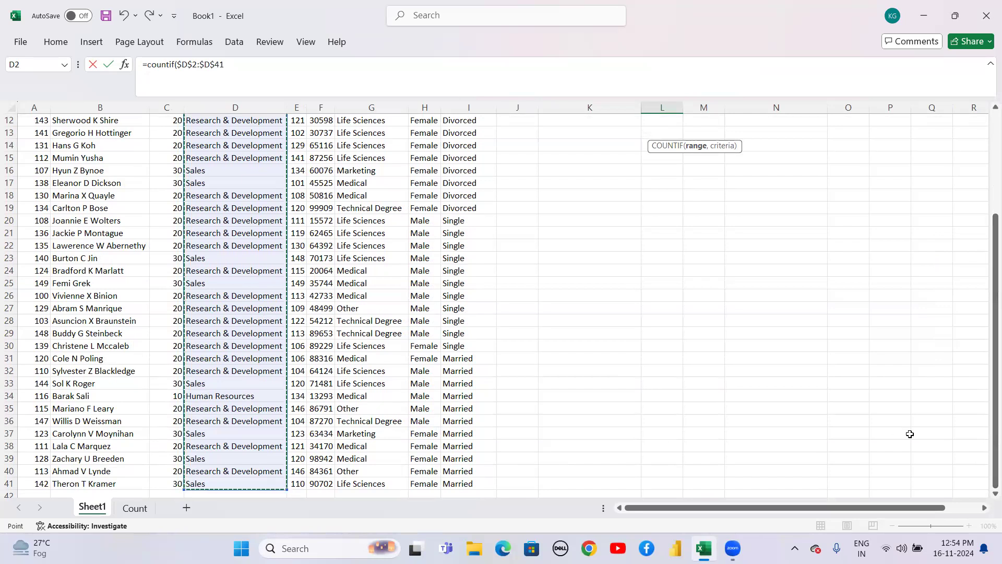
{"action": "left_click_drag", "start_coordinate": [987, 387], "coordinate": [987, 286]}
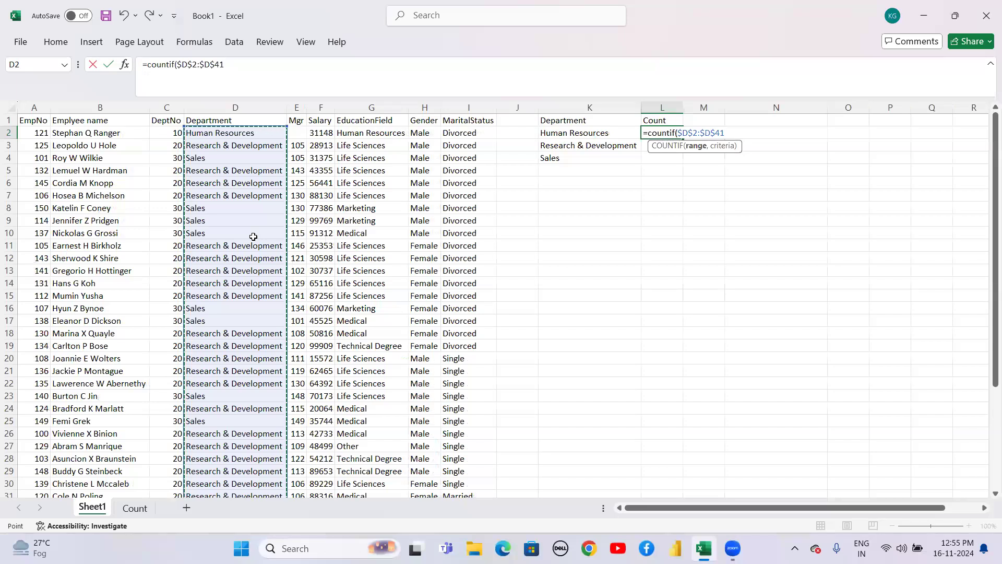
{"action": "type", "text": ","}
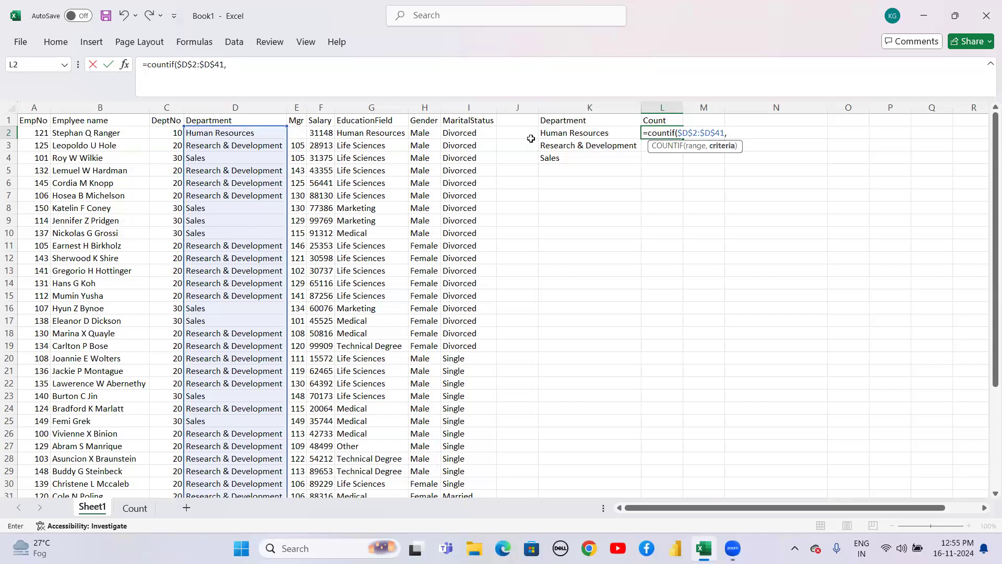
{"action": "left_click", "coordinate": [566, 133]}
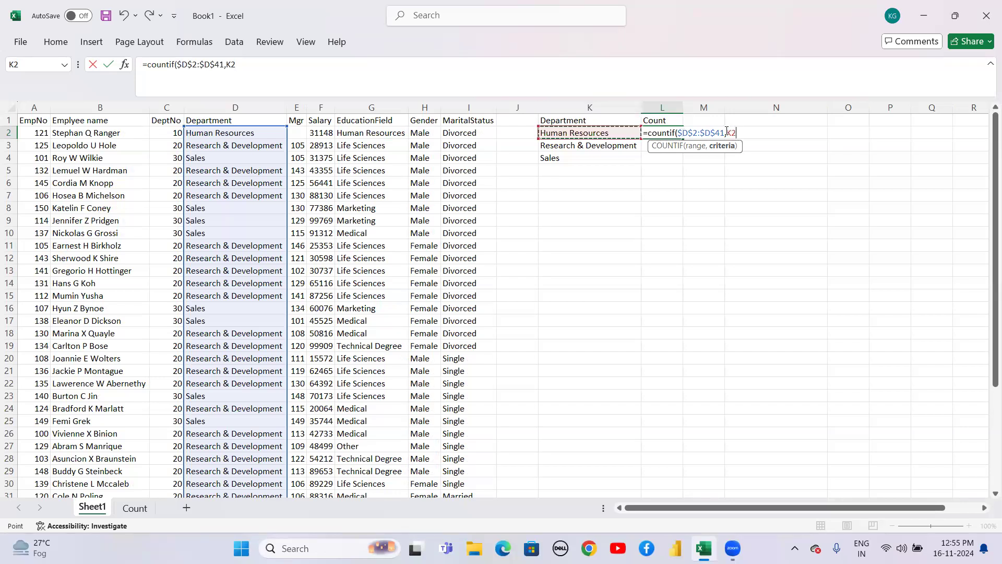
{"action": "key", "text": "F2"}
{"action": "key", "text": "F4"}
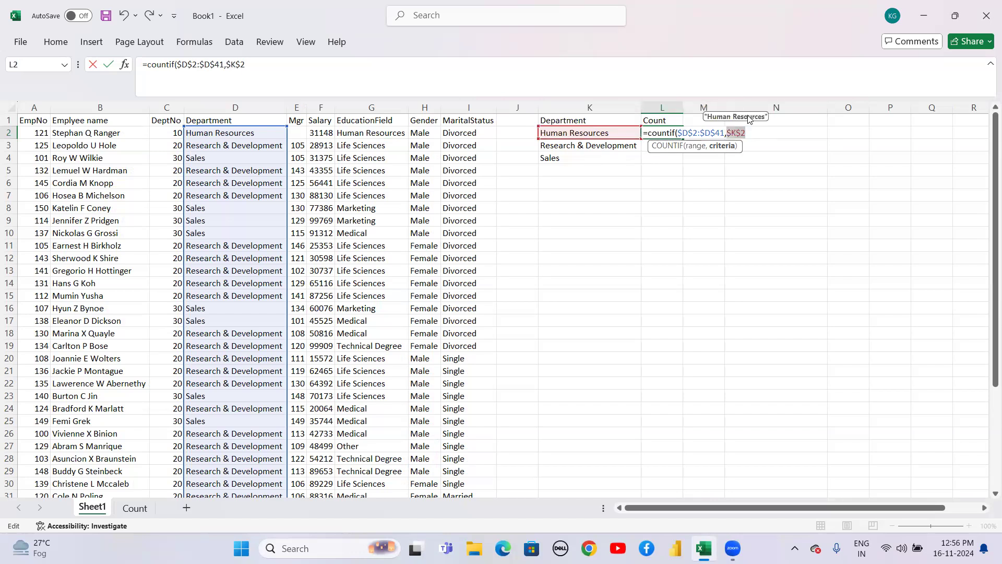
{"action": "key", "text": "F4"}
{"action": "key", "text": "F4"}
{"action": "left_click", "coordinate": [747, 131]}
{"action": "type", "text": ")"}
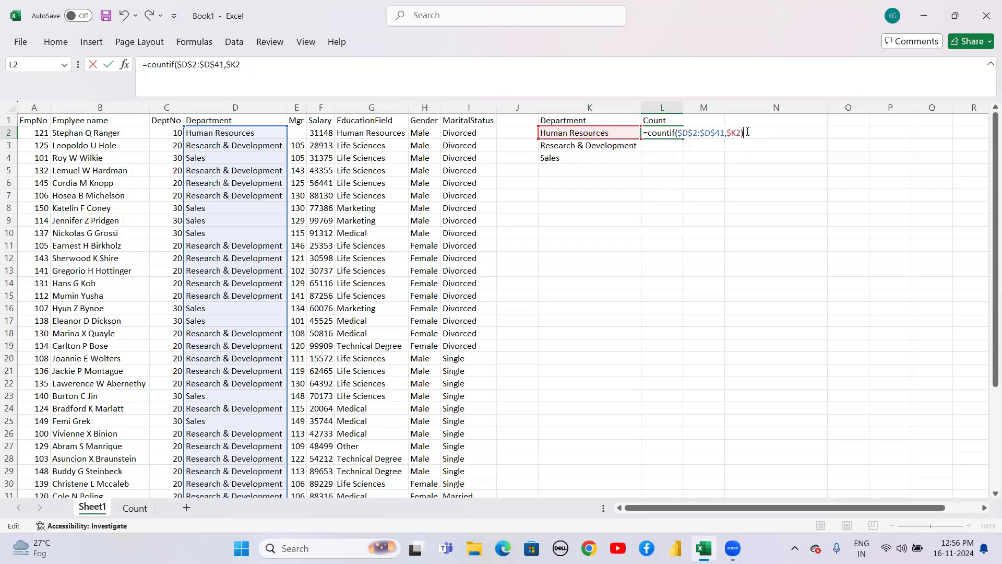
{"action": "key", "text": "Return"}
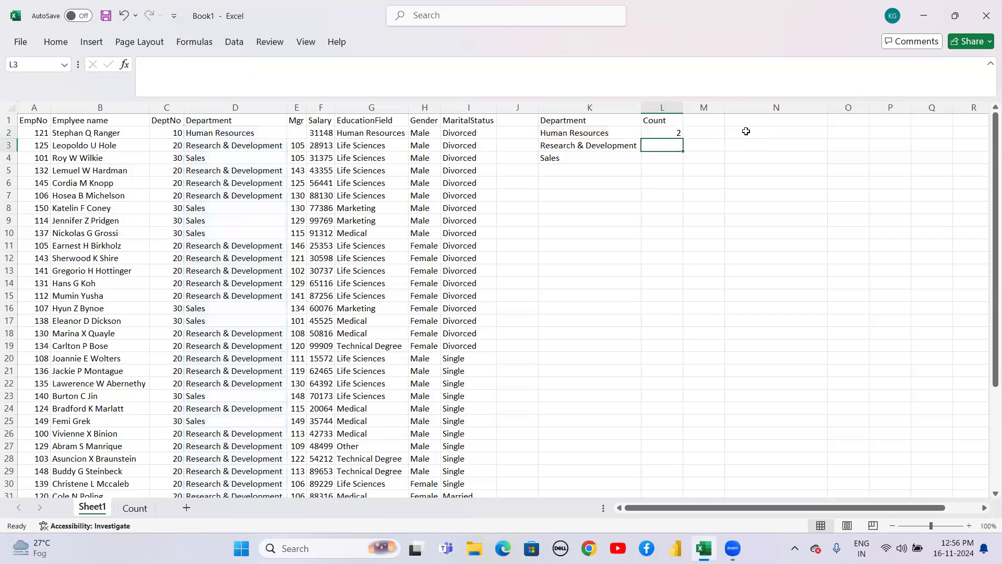
Fill the COUNTIF formula from L2 down to L4.
{"action": "key", "text": "Up"}
{"action": "key", "text": "shift+Down"}
{"action": "key", "text": "shift+Down"}
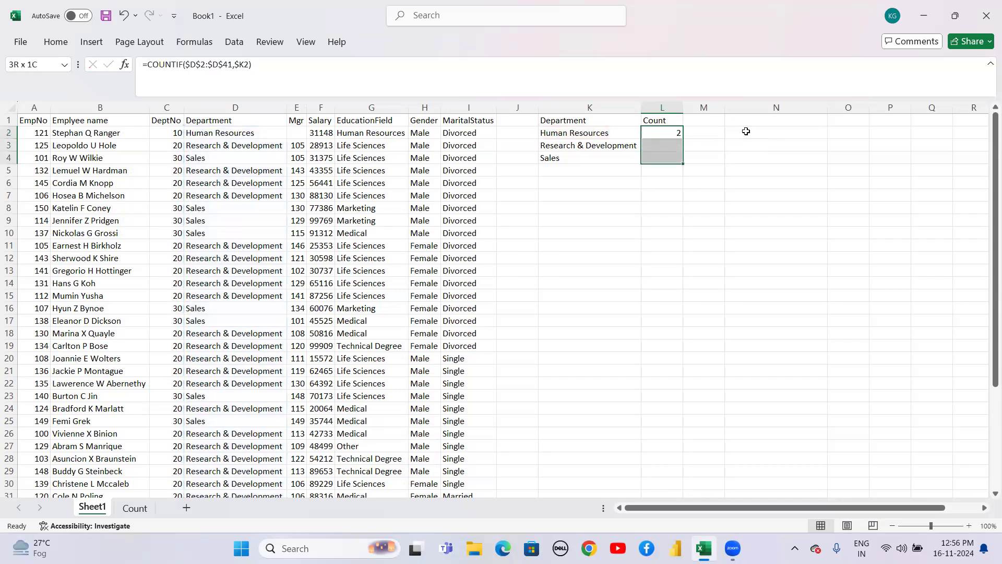
{"action": "key", "text": "ctrl+d"}
Examine the COUNTIF formulas and results in L2:L4 against the department names in column K.
{"action": "key", "text": "Down"}
{"action": "key", "text": "Down"}
{"action": "key", "text": "Down"}
{"action": "key", "text": "Down"}
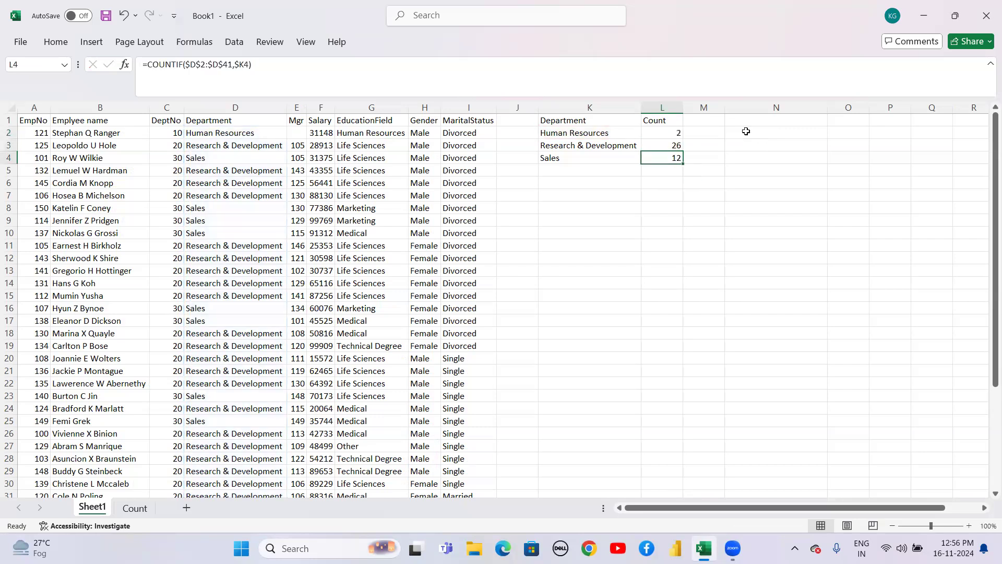
{"action": "key", "text": "Up"}
{"action": "key", "text": "Up"}
{"action": "key", "text": "Up"}
{"action": "key", "text": "Up"}
{"action": "key", "text": "Up"}
{"action": "key", "text": "Left"}
{"action": "key", "text": "Left"}
{"action": "key", "text": "Down"}
{"action": "key", "text": "Down"}
{"action": "key", "text": "Right"}
{"action": "key", "text": "Up"}
{"action": "key", "text": "Up"}
{"action": "key", "text": "Down"}
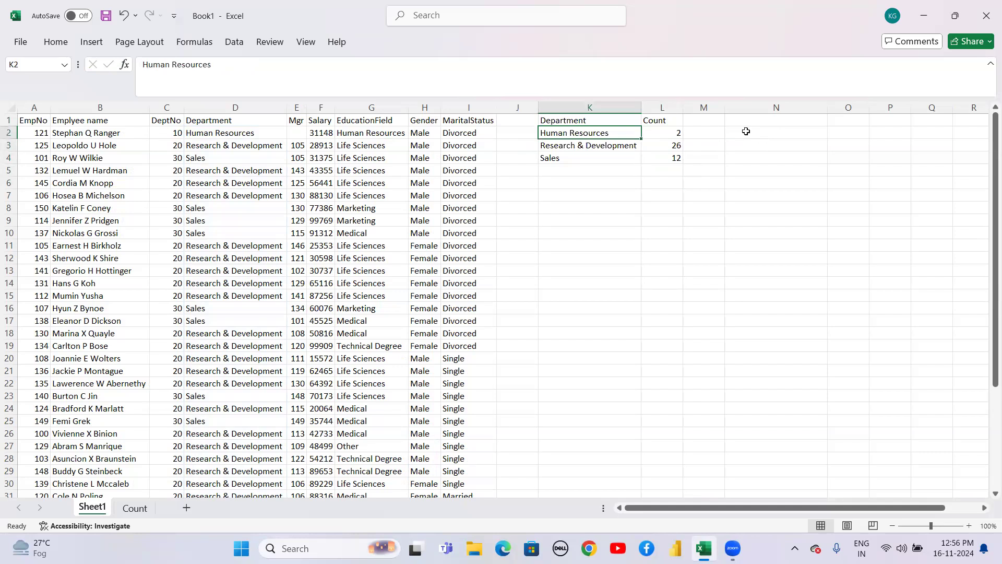
{"action": "key", "text": "Right"}
{"action": "key", "text": "Left"}
{"action": "key", "text": "Down"}
{"action": "key", "text": "Right"}
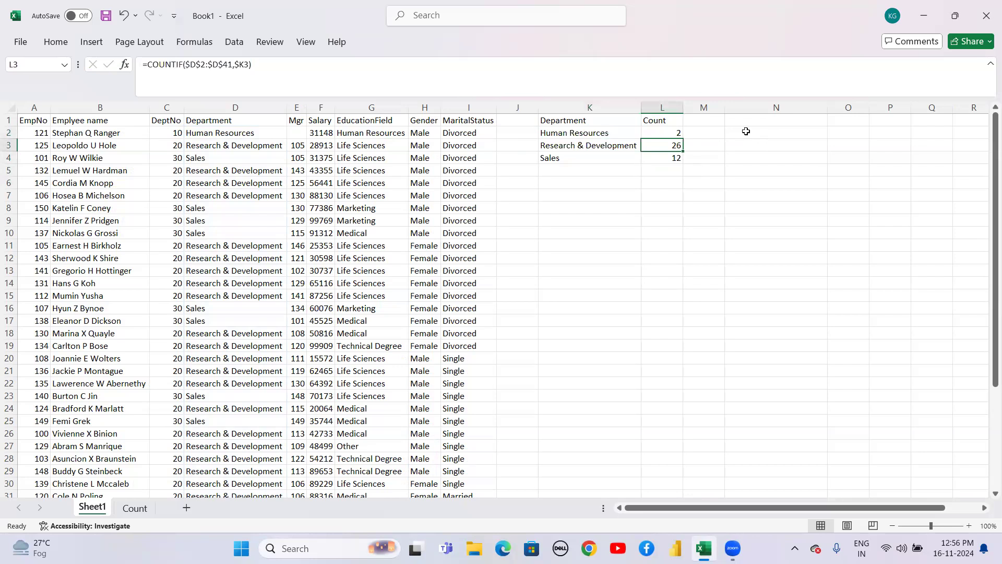
{"action": "key", "text": "Down"}
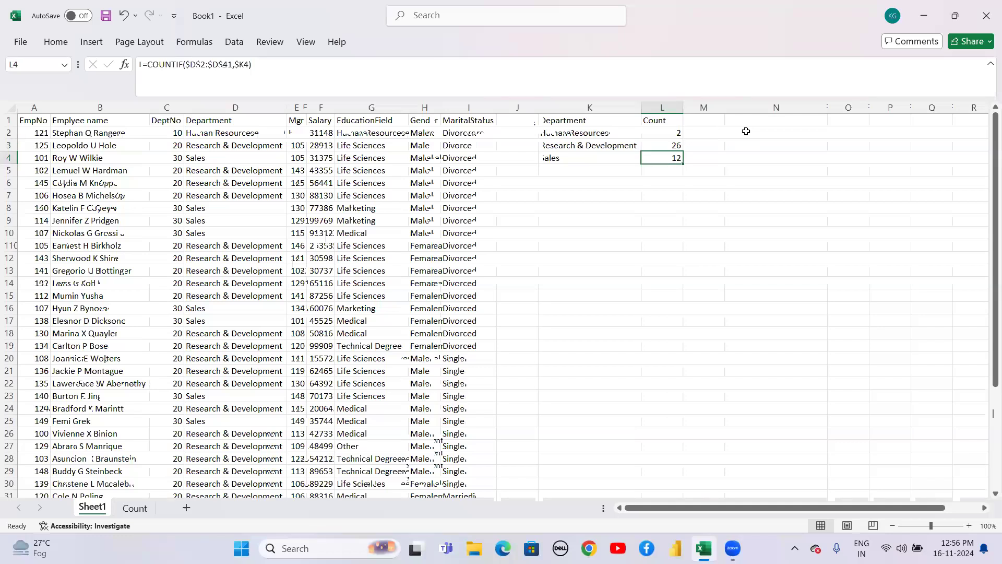
{"action": "key", "text": "Up"}
{"action": "key", "text": "Up"}
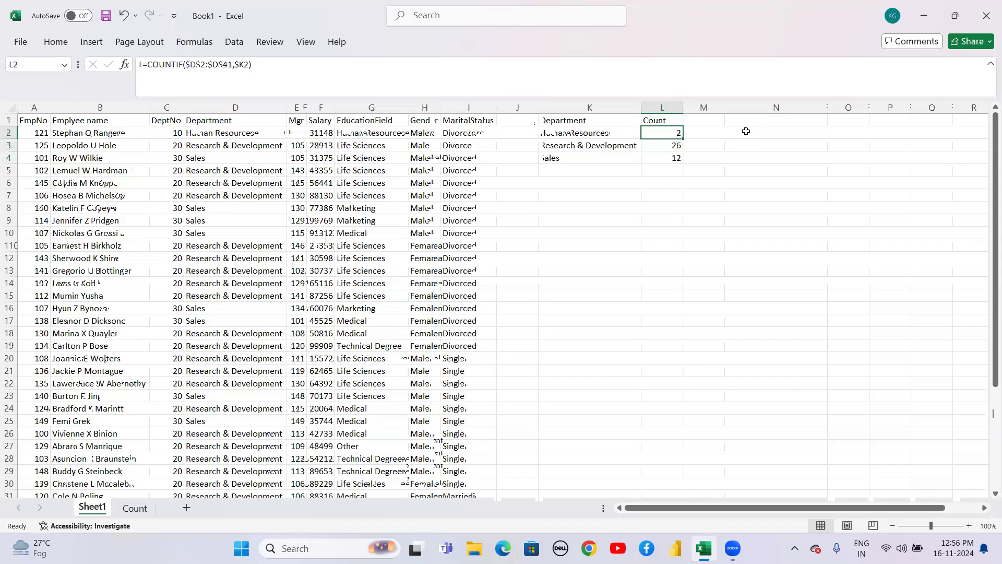
Apply All Borders to the department count table in K1:L4.
{"action": "key", "text": "Left"}
{"action": "key", "text": "Up"}
{"action": "key", "text": "shift+Right"}
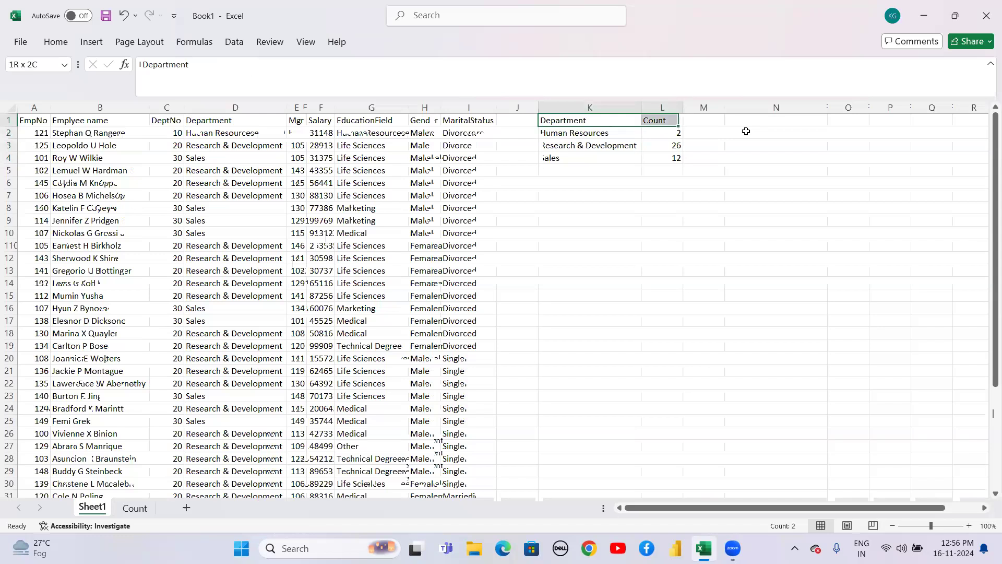
{"action": "key", "text": "shift+Down"}
{"action": "key", "text": "shift+Down"}
{"action": "key", "text": "shift+Down"}
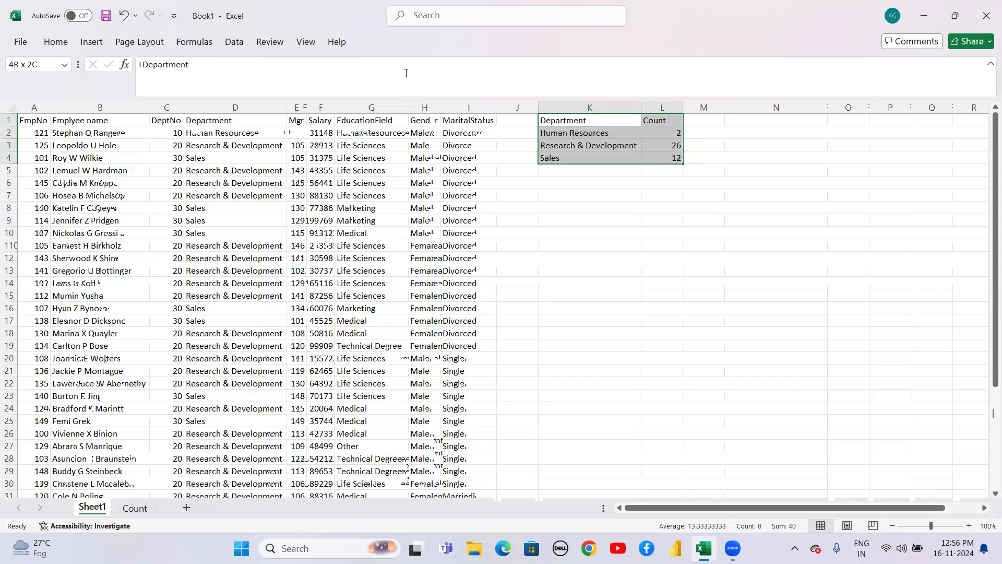
{"action": "left_click", "coordinate": [56, 42]}
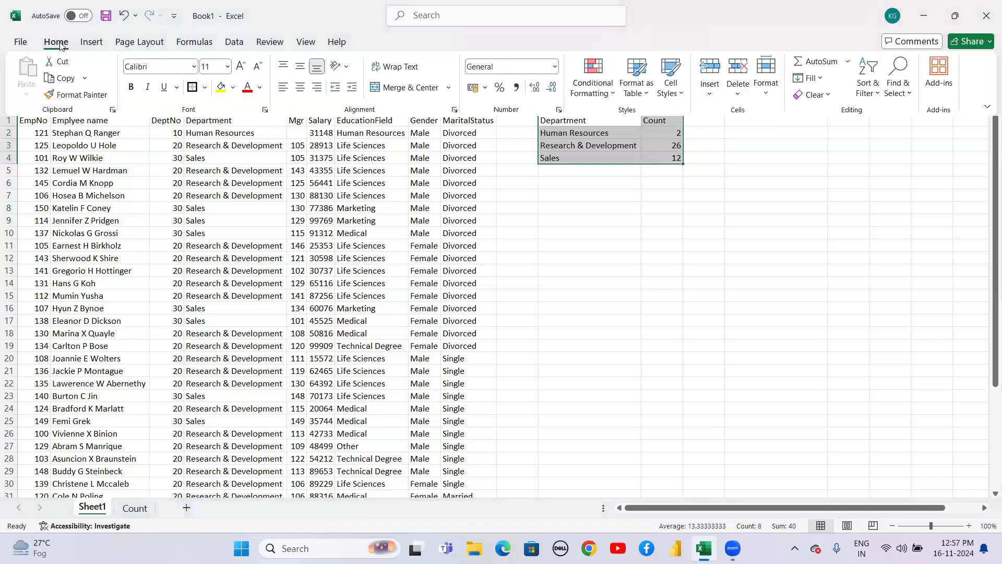
{"action": "left_click", "coordinate": [205, 88]}
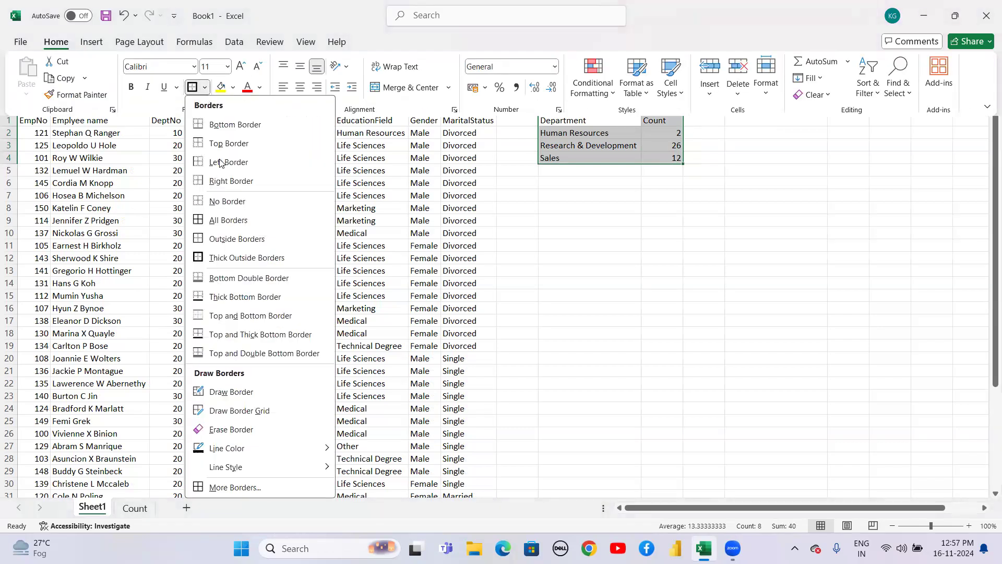
{"action": "left_click", "coordinate": [208, 224]}
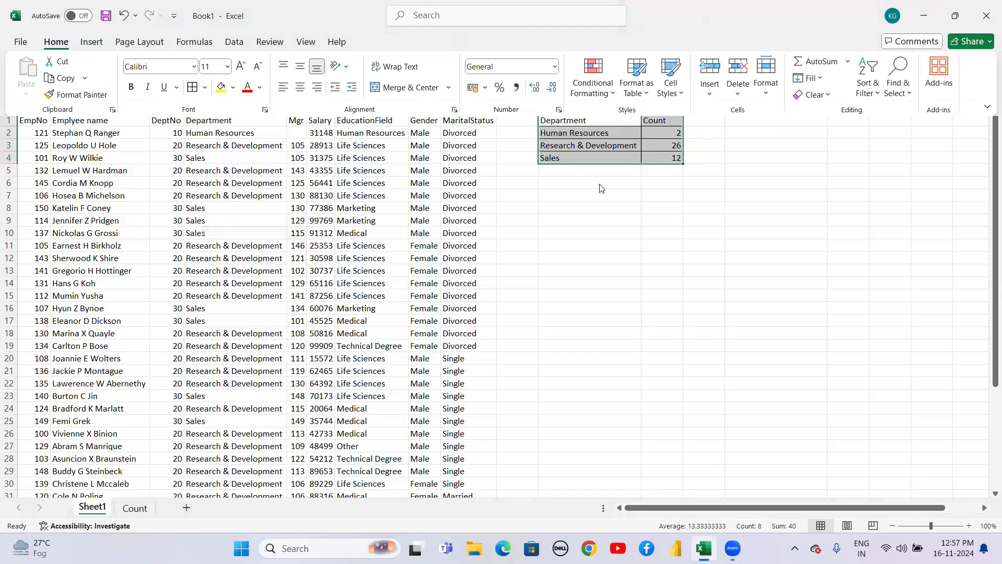
{"action": "key", "text": "Down"}
{"action": "key", "text": "Down"}
{"action": "key", "text": "Down"}
{"action": "key", "text": "Down"}
{"action": "key", "text": "Down"}
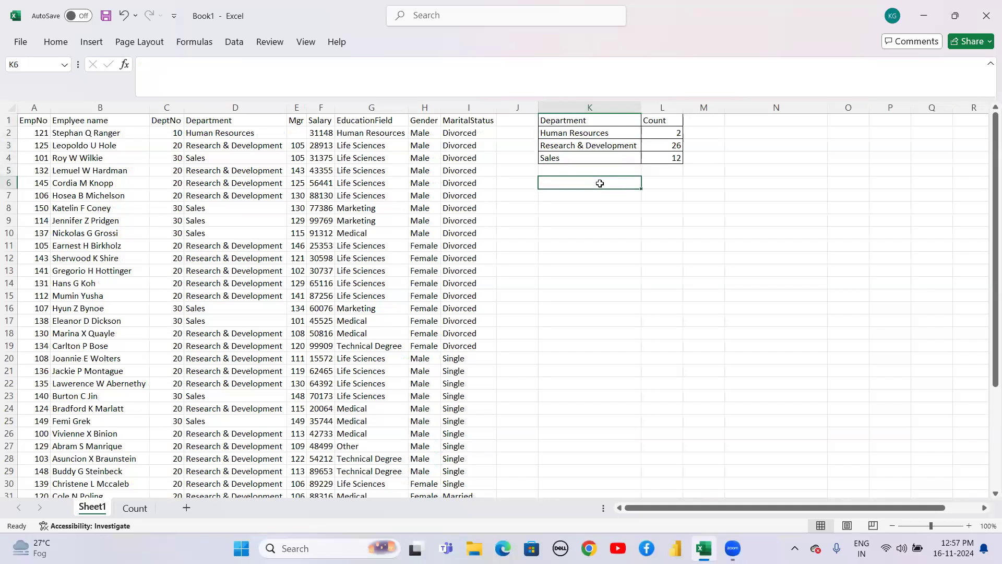
{"action": "key", "text": "Up"}
{"action": "key", "text": "Up"}
{"action": "key", "text": "Up"}
{"action": "key", "text": "Up"}
{"action": "key", "text": "Up"}
{"action": "key", "text": "Down"}
{"action": "key", "text": "Down"}
{"action": "key", "text": "Up"}
{"action": "key", "text": "Up"}
Copy the department header and names from K1:K4 to K7:K10 to start a second table.
{"action": "key", "text": "shift+Down"}
{"action": "key", "text": "shift+Down"}
{"action": "key", "text": "shift+Down"}
{"action": "key", "text": "ctrl+c"}
{"action": "key", "text": "Down"}
{"action": "key", "text": "Down"}
{"action": "key", "text": "Down"}
{"action": "key", "text": "Down"}
{"action": "key", "text": "Down"}
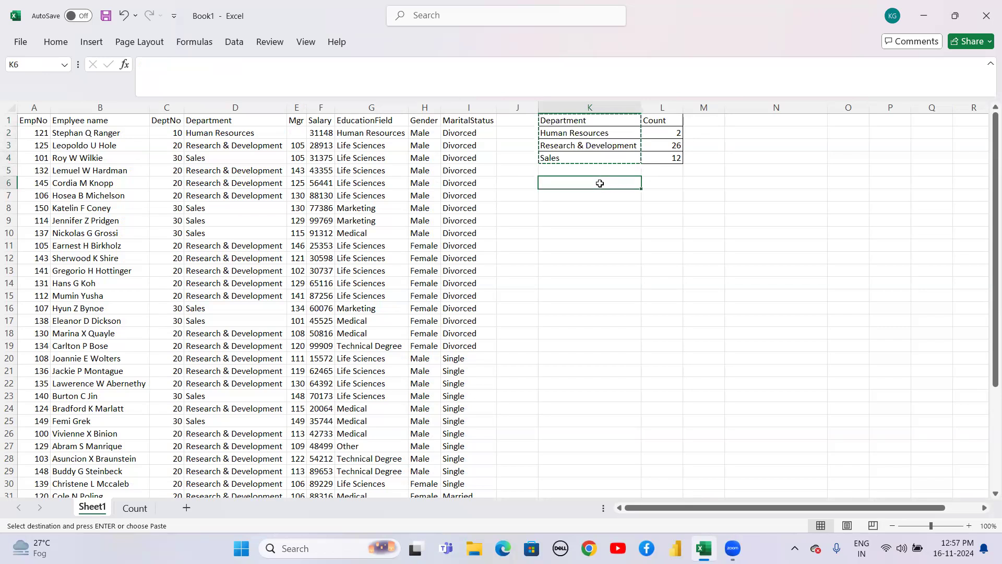
{"action": "key", "text": "Up"}
{"action": "key", "text": "Up"}
{"action": "key", "text": "Down"}
{"action": "key", "text": "Down"}
{"action": "key", "text": "Up"}
{"action": "key", "text": "Down"}
{"action": "key", "text": "Down"}
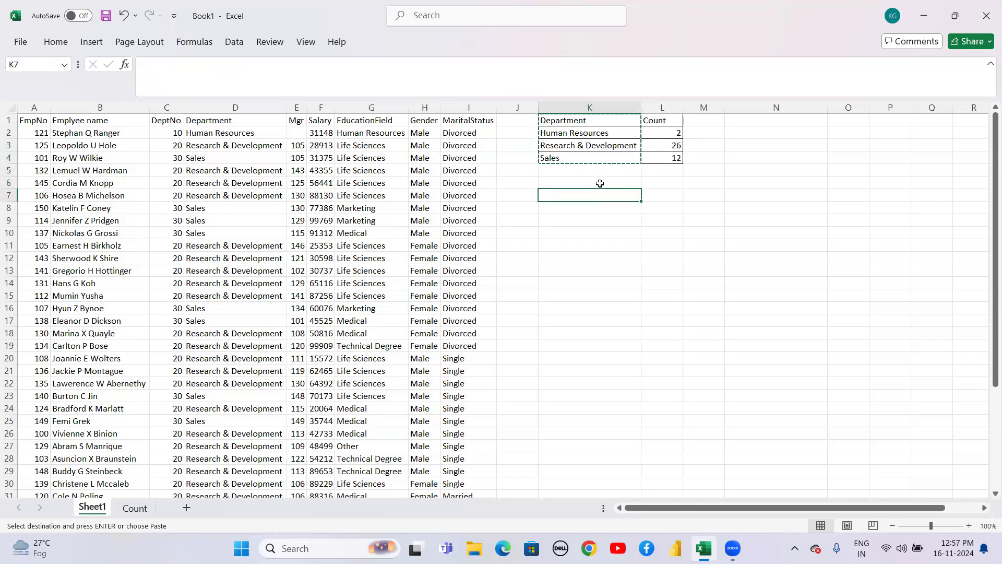
{"action": "key", "text": "ctrl+v"}
{"action": "key", "text": "ctrl"}
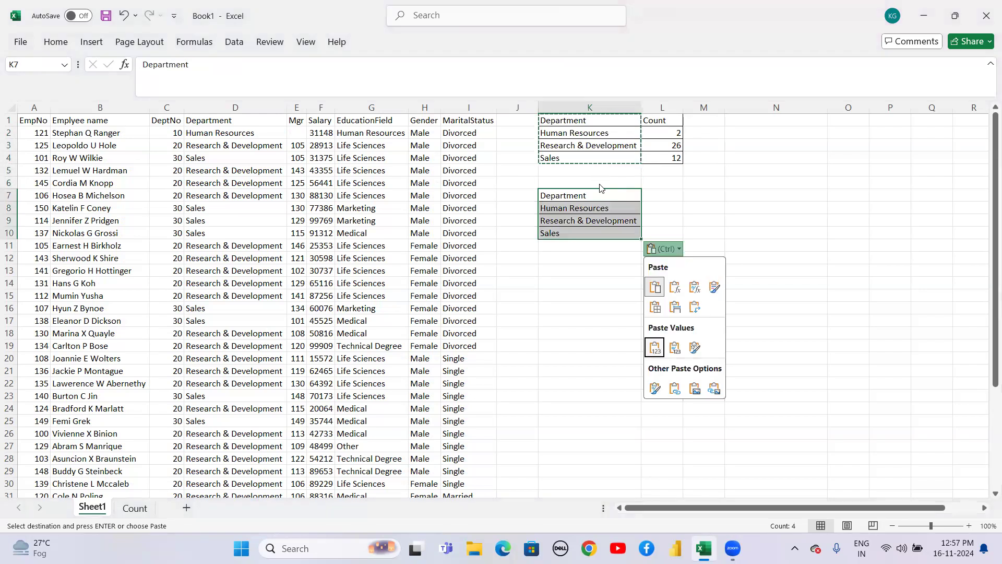
{"action": "key", "text": "Escape"}
{"action": "key", "text": "Down"}
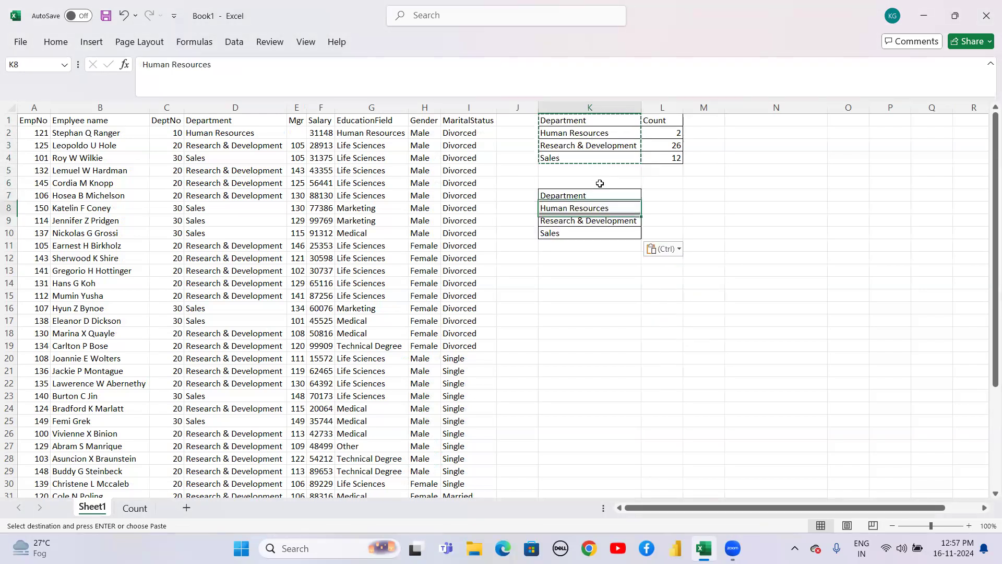
{"action": "key", "text": "Up"}
{"action": "key", "text": "Down"}
{"action": "key", "text": "Up"}
{"action": "key", "text": "Down"}
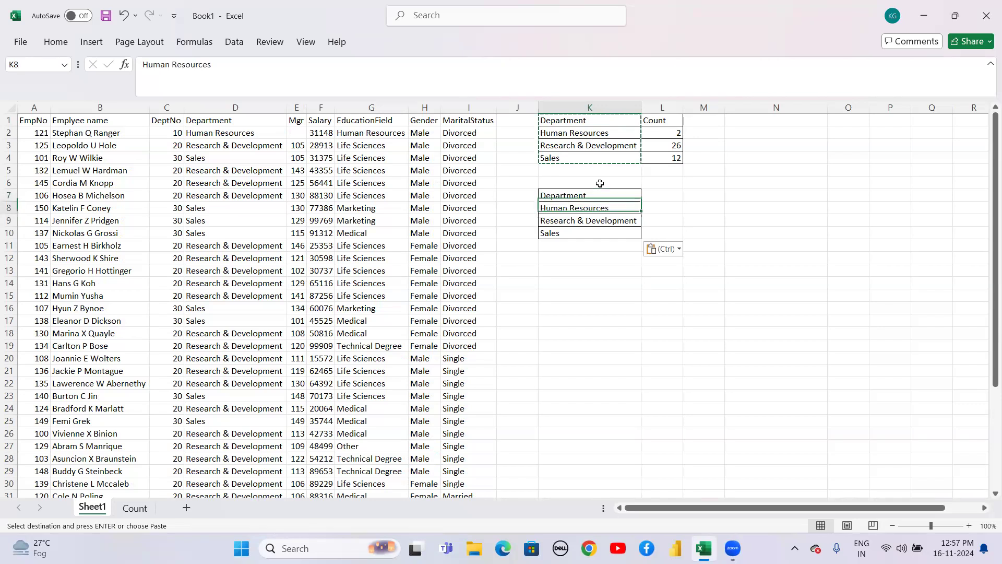
Copy Male from the Gender column into L7 as a column heading of the second table.
{"action": "key", "text": "Right"}
{"action": "key", "text": "Up"}
{"action": "key", "text": "Left"}
{"action": "key", "text": "Left"}
{"action": "key", "text": "Left"}
{"action": "key", "text": "Left"}
{"action": "key", "text": "Left"}
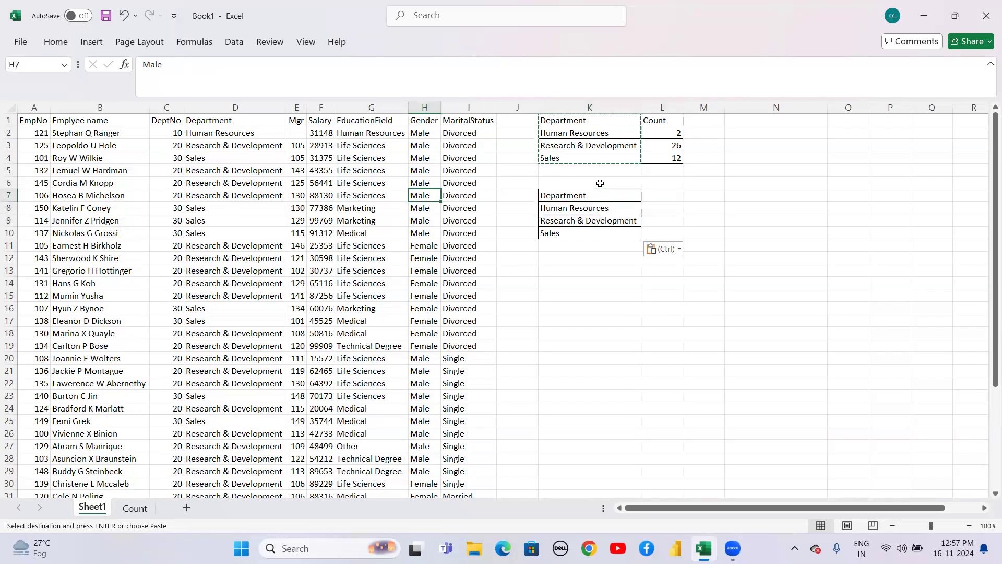
{"action": "key", "text": "Up"}
{"action": "key", "text": "Up"}
{"action": "key", "text": "Up"}
{"action": "key", "text": "Up"}
{"action": "key", "text": "Up"}
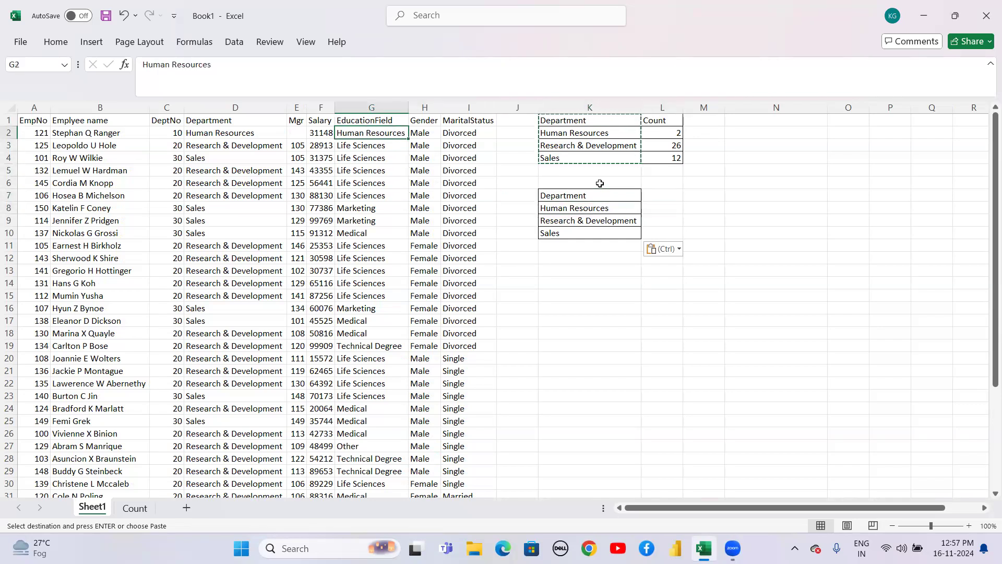
{"action": "key", "text": "Down"}
{"action": "key", "text": "Down"}
{"action": "key", "text": "Up"}
{"action": "key", "text": "Up"}
{"action": "key", "text": "Right"}
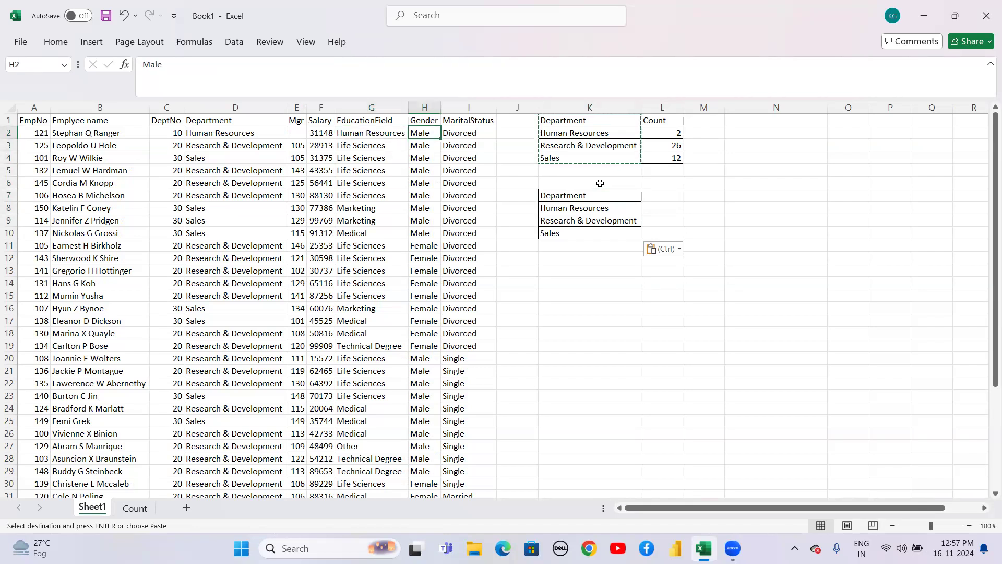
{"action": "key", "text": "shift+Down"}
{"action": "key", "text": "shift+Up"}
{"action": "key", "text": "Down"}
{"action": "key", "text": "Up"}
{"action": "key", "text": "ctrl+c"}
{"action": "key", "text": "Right"}
{"action": "key", "text": "Right"}
{"action": "key", "text": "Right"}
{"action": "key", "text": "Right"}
{"action": "key", "text": "Down"}
{"action": "key", "text": "Down"}
{"action": "key", "text": "Down"}
{"action": "key", "text": "Down"}
{"action": "key", "text": "Down"}
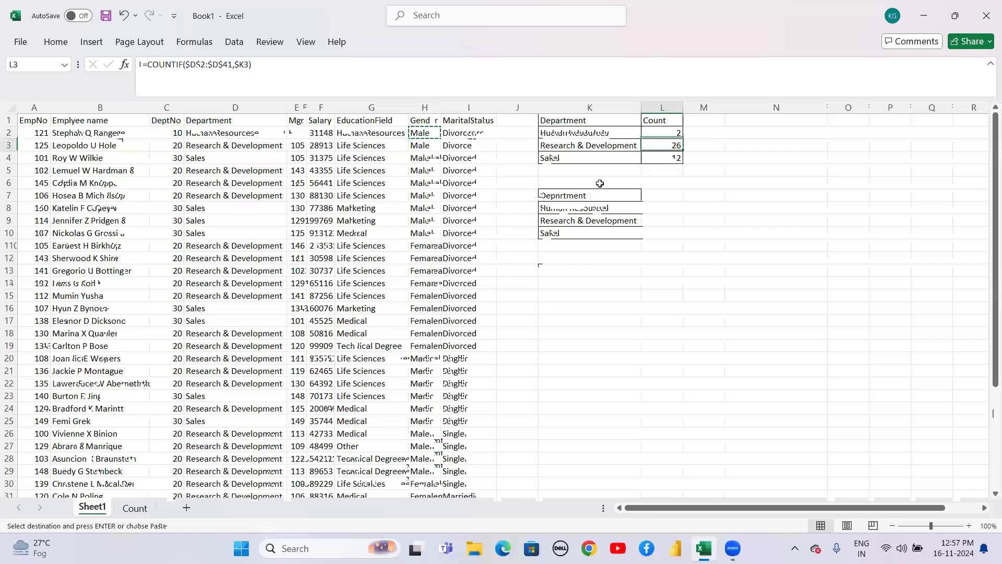
{"action": "key", "text": "ctrl+v"}
Copy Female from the Gender column into M7 as the next column heading.
{"action": "key", "text": "Right"}
{"action": "key", "text": "Left"}
{"action": "key", "text": "Left"}
{"action": "key", "text": "Left"}
{"action": "key", "text": "Left"}
{"action": "key", "text": "Down"}
{"action": "key", "text": "Down"}
{"action": "key", "text": "Down"}
{"action": "key", "text": "Down"}
{"action": "key", "text": "Left"}
{"action": "key", "text": "ctrl+c"}
{"action": "key", "text": "Right"}
{"action": "key", "text": "Right"}
{"action": "key", "text": "Right"}
{"action": "key", "text": "Right"}
{"action": "key", "text": "Right"}
{"action": "key", "text": "Up"}
{"action": "key", "text": "Up"}
{"action": "key", "text": "Up"}
{"action": "key", "text": "Up"}
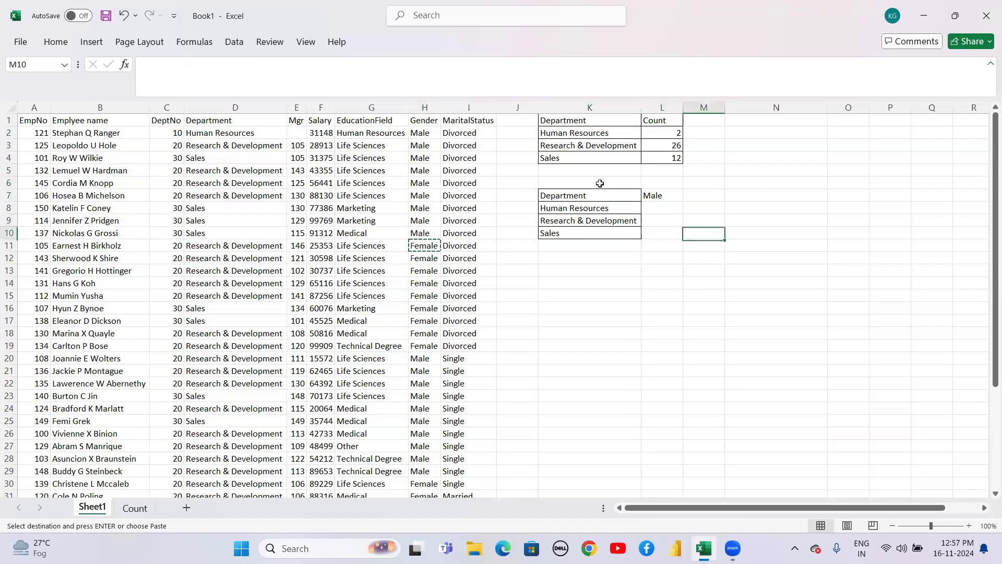
{"action": "key", "text": "ctrl+v"}
Apply All Borders to the department-by-gender table in K7:M10.
{"action": "key", "text": "Down"}
{"action": "key", "text": "Left"}
{"action": "key", "text": "Left"}
{"action": "key", "text": "Up"}
{"action": "key", "text": "shift+Right"}
{"action": "key", "text": "shift+Right"}
{"action": "key", "text": "shift+Down"}
{"action": "key", "text": "shift+Down"}
{"action": "key", "text": "shift+Down"}
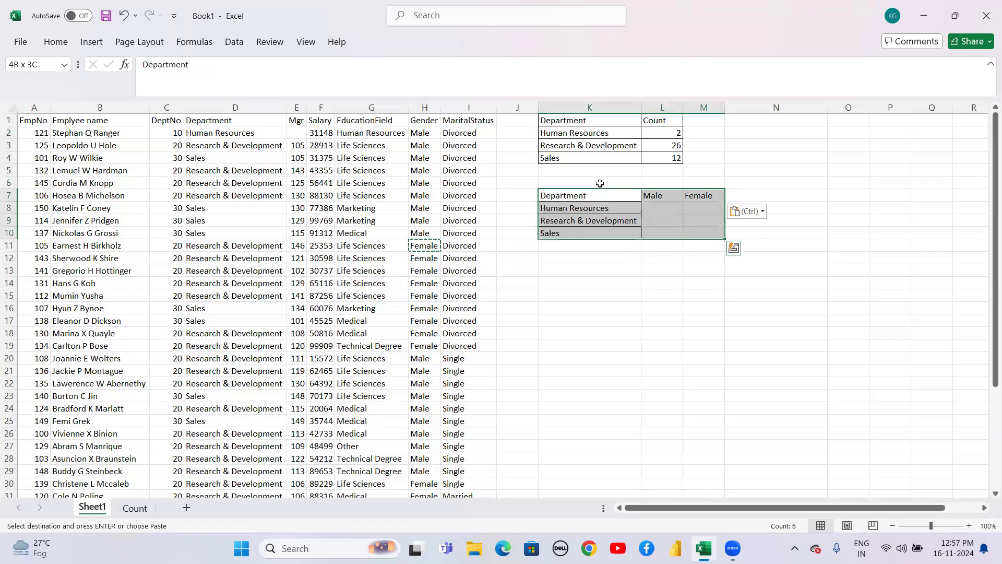
{"action": "left_click", "coordinate": [55, 41]}
{"action": "left_click", "coordinate": [194, 90]}
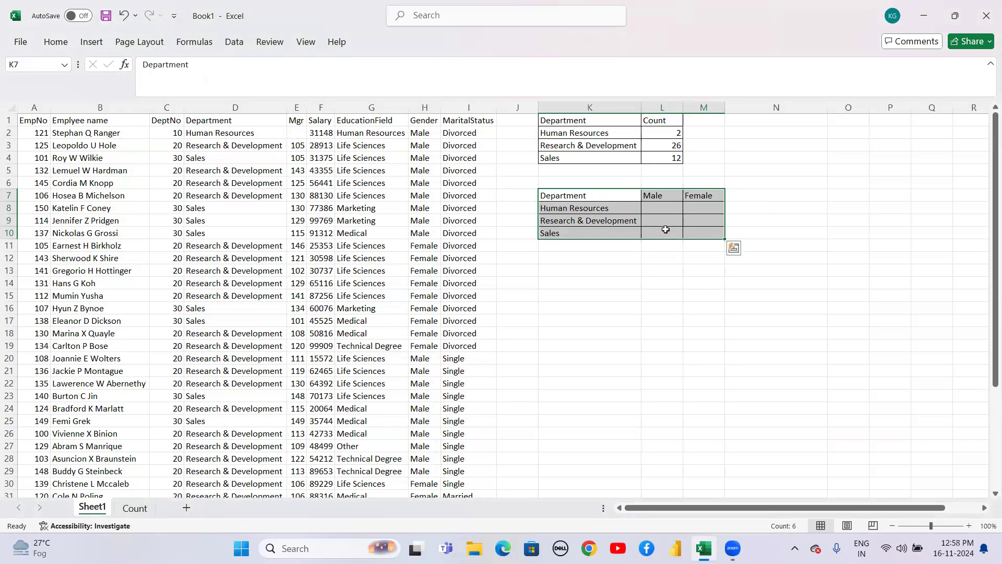
{"action": "left_click", "coordinate": [657, 205]}
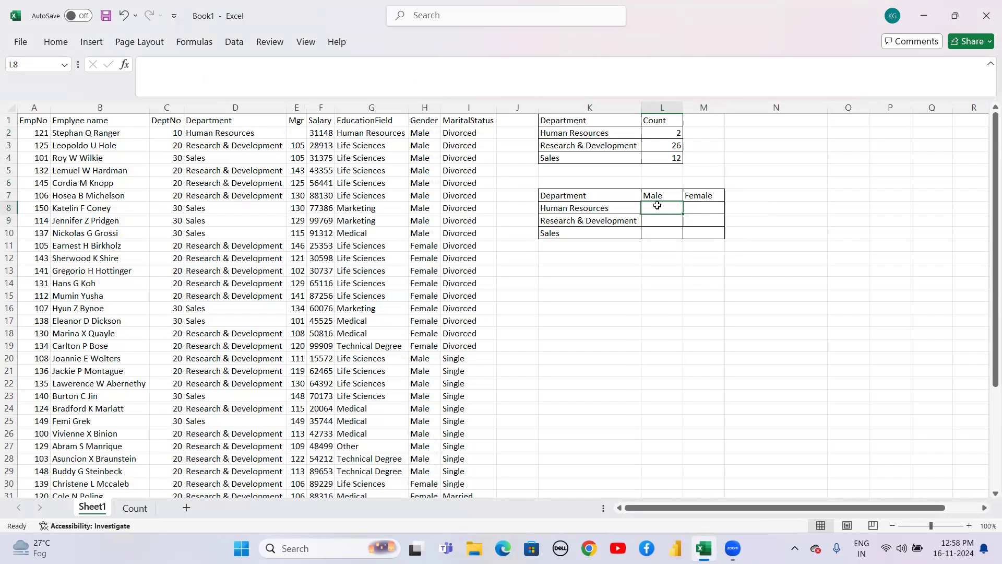
{"action": "type", "text": "=co"}
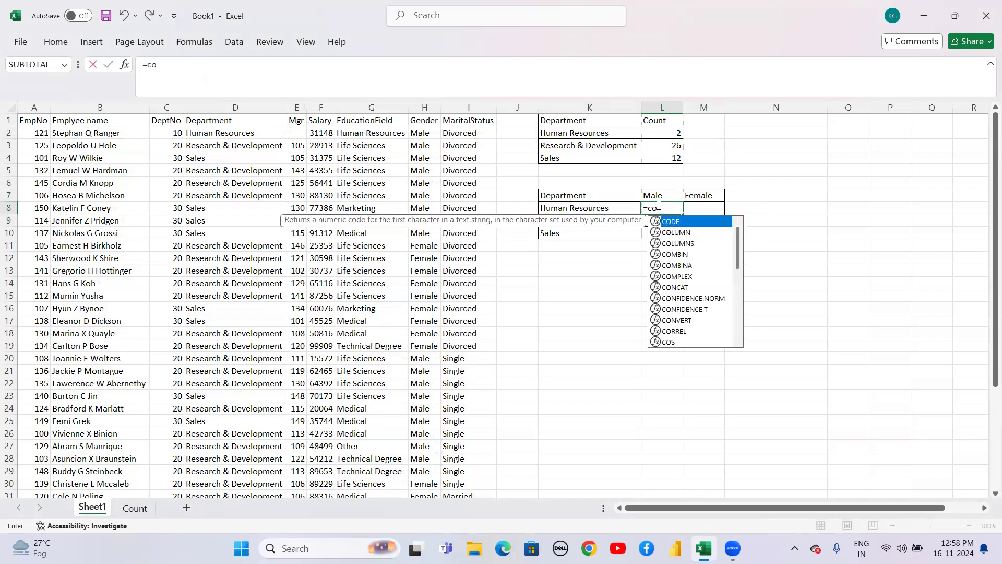
{"action": "type", "text": "untifs"}
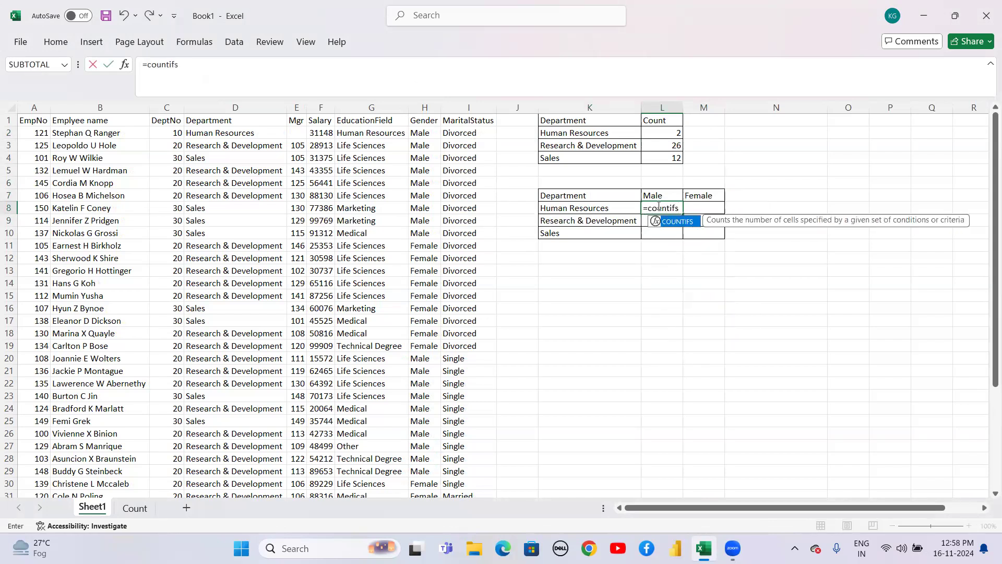
{"action": "type", "text": "("}
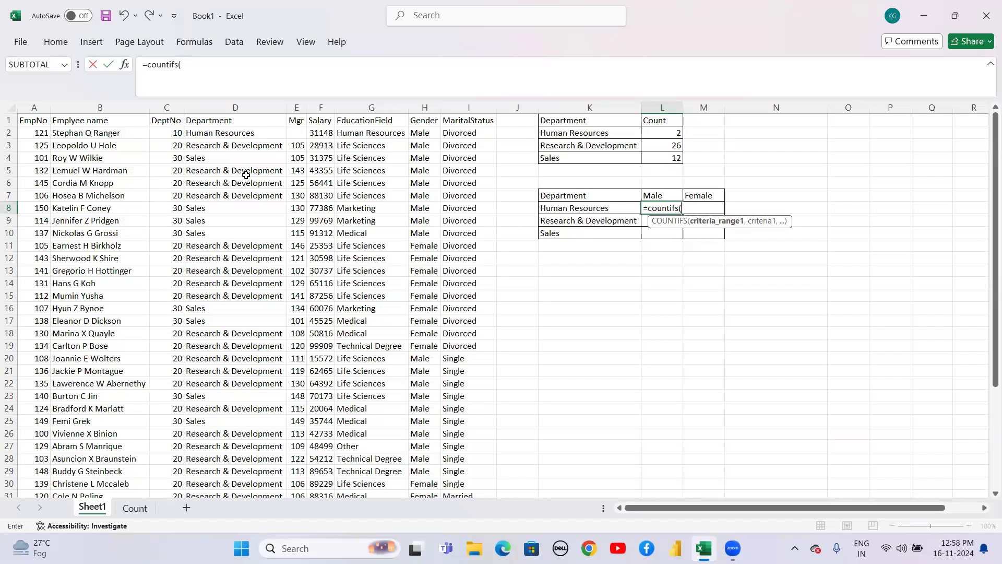
{"action": "left_click_drag", "start_coordinate": [218, 133], "coordinate": [218, 145]}
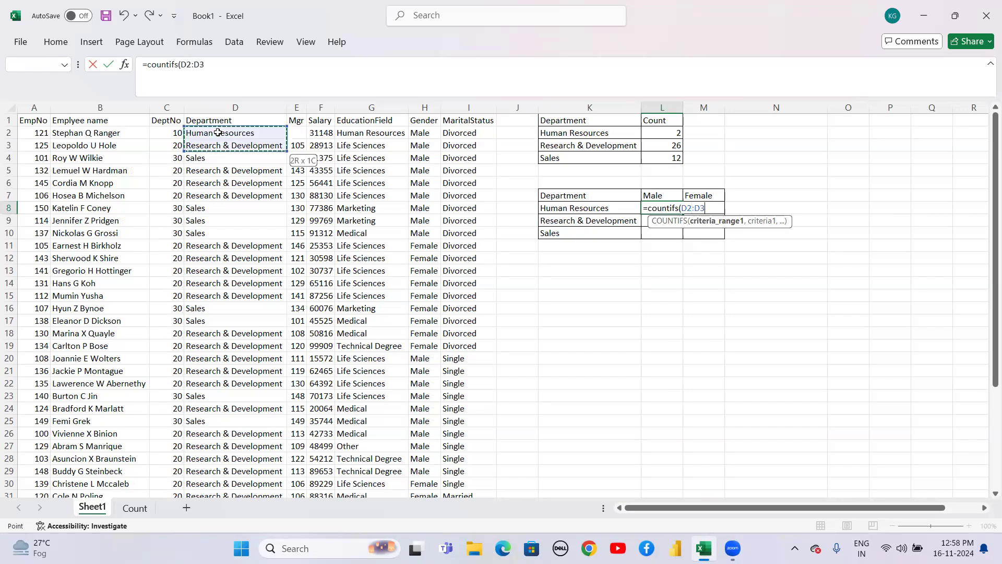
{"action": "key", "text": "ctrl+shift+Down"}
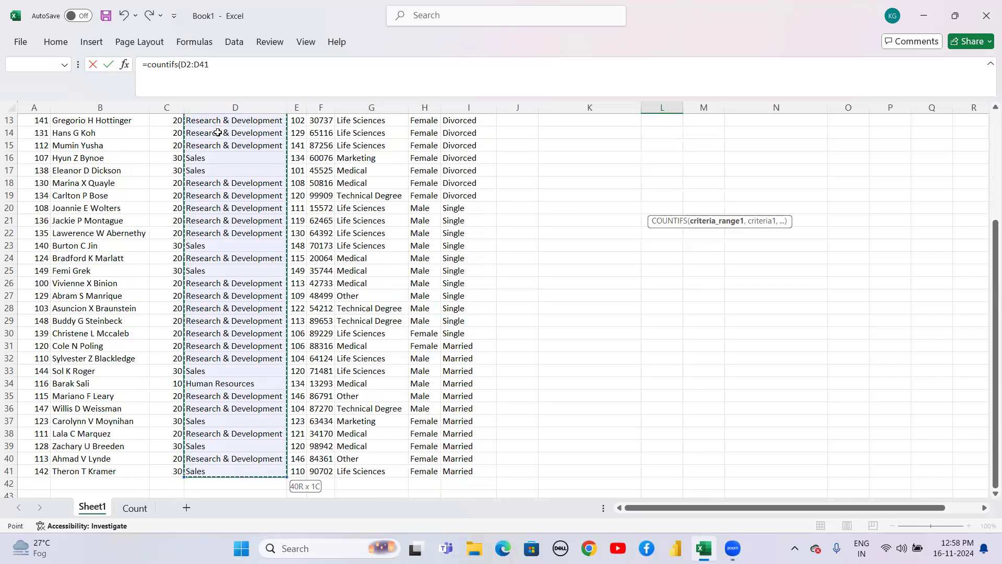
{"action": "key", "text": "F4"}
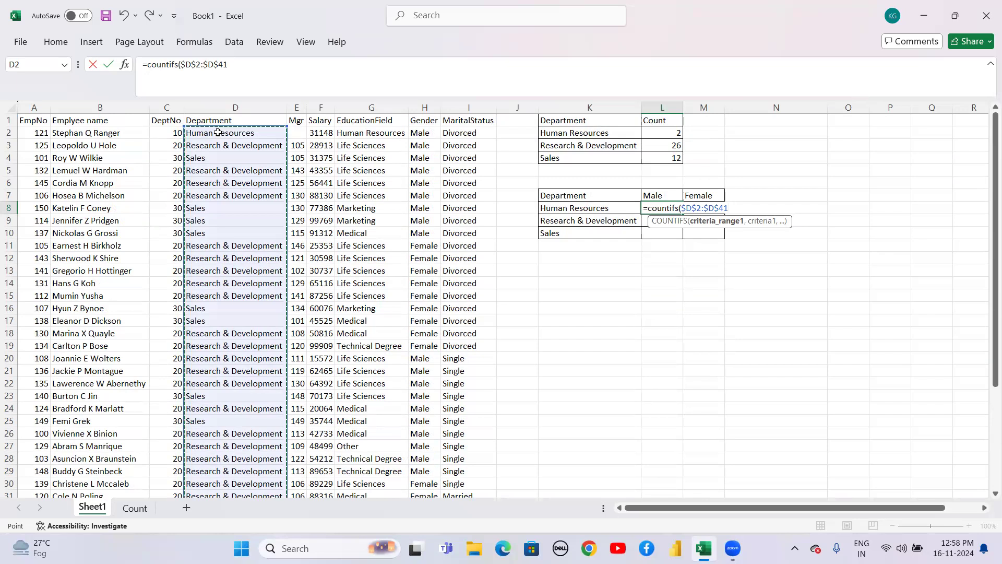
{"action": "type", "text": ","}
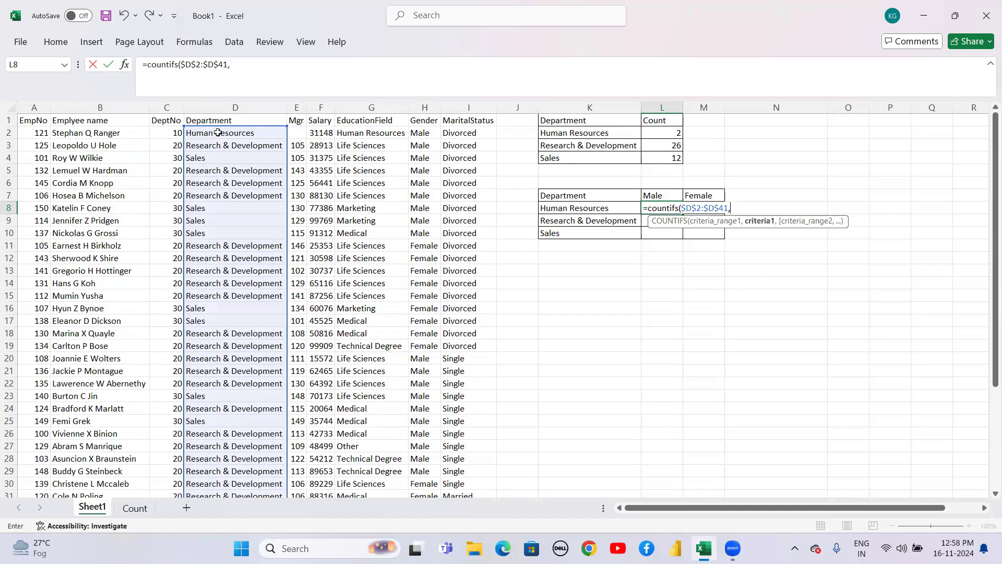
{"action": "key", "text": "BackSpace"}
{"action": "key", "text": "BackSpace"}
{"action": "key", "text": "BackSpace"}
{"action": "key", "text": "BackSpace"}
{"action": "key", "text": "BackSpace"}
{"action": "key", "text": "BackSpace"}
{"action": "key", "text": "BackSpace"}
{"action": "key", "text": "BackSpace"}
{"action": "key", "text": "BackSpace"}
{"action": "key", "text": "BackSpace"}
{"action": "key", "text": "BackSpace"}
{"action": "key", "text": "BackSpace"}
{"action": "key", "text": "BackSpace"}
{"action": "key", "text": "BackSpace"}
{"action": "key", "text": "BackSpace"}
{"action": "key", "text": "BackSpace"}
{"action": "key", "text": "BackSpace"}
{"action": "key", "text": "BackSpace"}
{"action": "key", "text": "BackSpace"}
{"action": "key", "text": "BackSpace"}
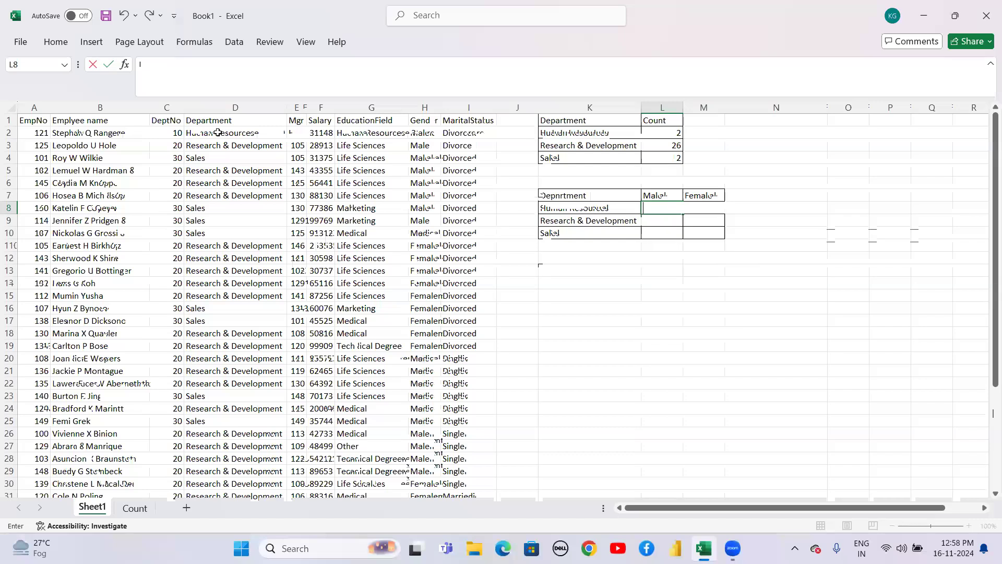
Enter the note Fn+F4 in K6 above the department-by-gender table.
{"action": "left_click", "coordinate": [608, 180]}
{"action": "type", "text": "F"}
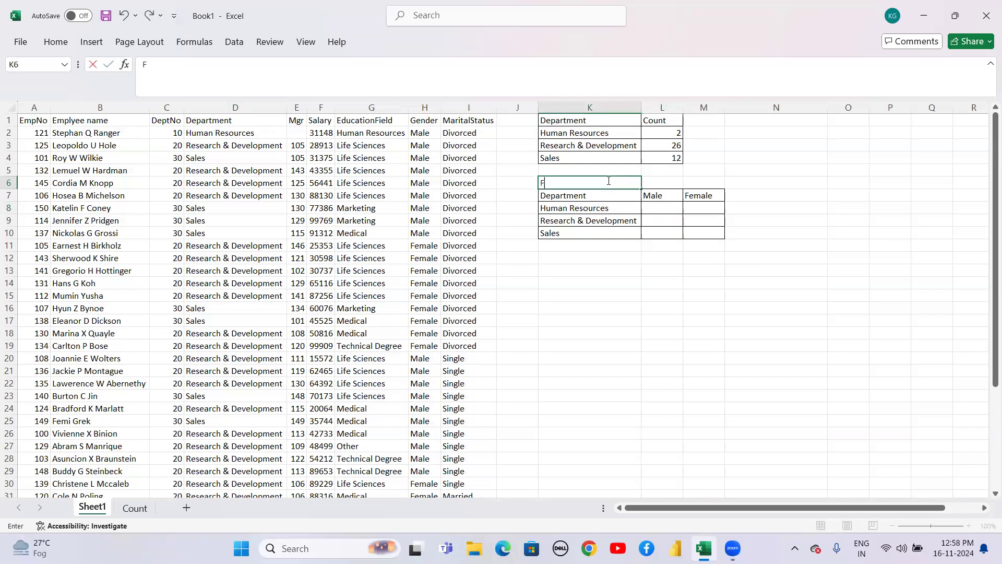
{"action": "type", "text": "n+F"}
{"action": "key", "text": "Left"}
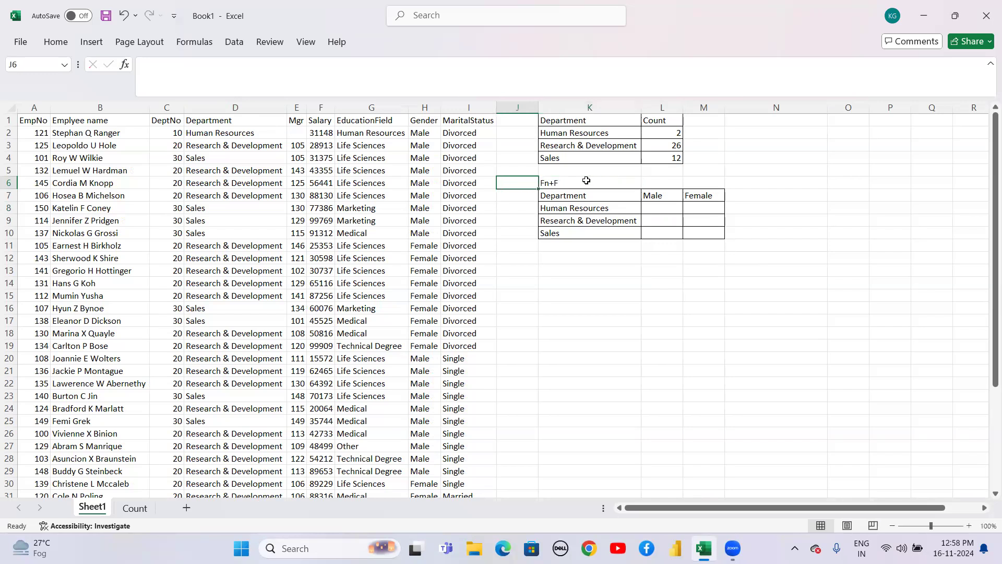
{"action": "left_click", "coordinate": [586, 180]}
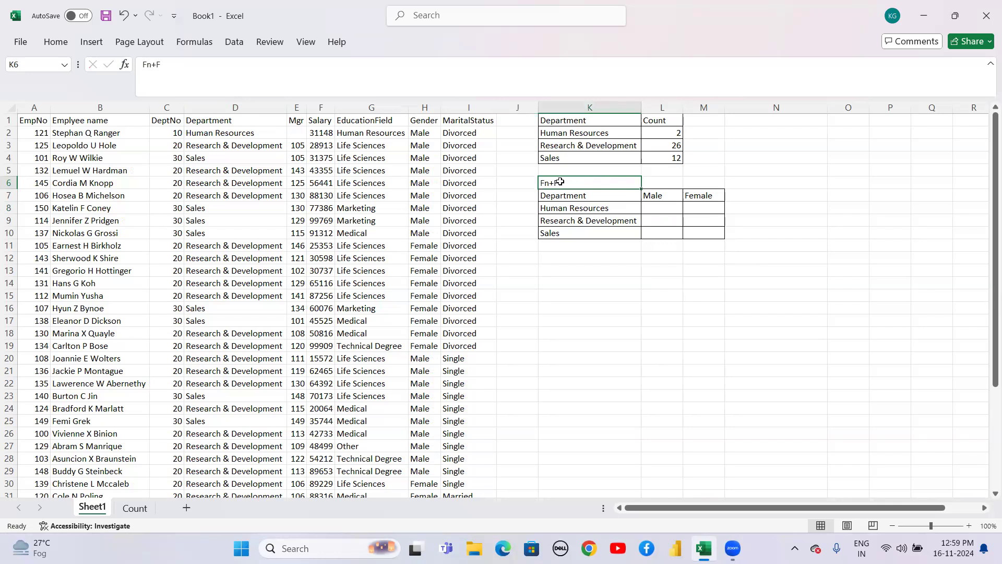
{"action": "right_click", "coordinate": [571, 181]}
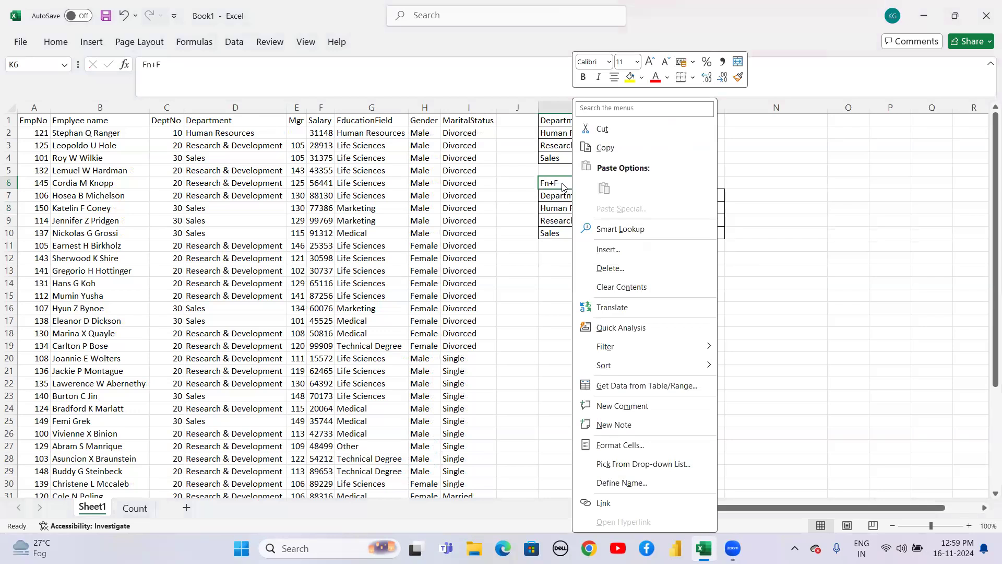
{"action": "left_click", "coordinate": [563, 184]}
{"action": "double_click", "coordinate": [562, 183]}
{"action": "type", "text": "4"}
{"action": "key", "text": "Return"}
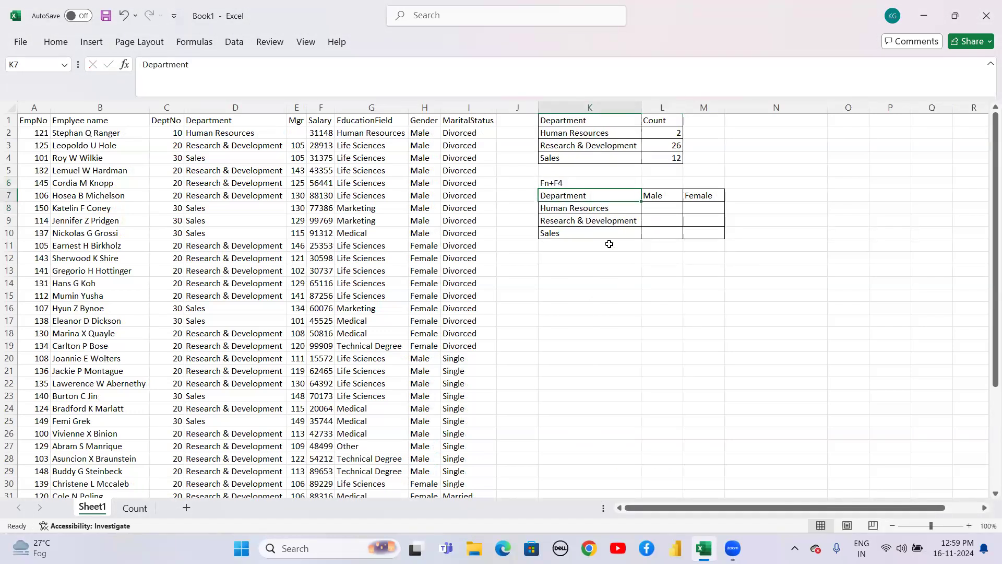
{"action": "left_click", "coordinate": [606, 259]}
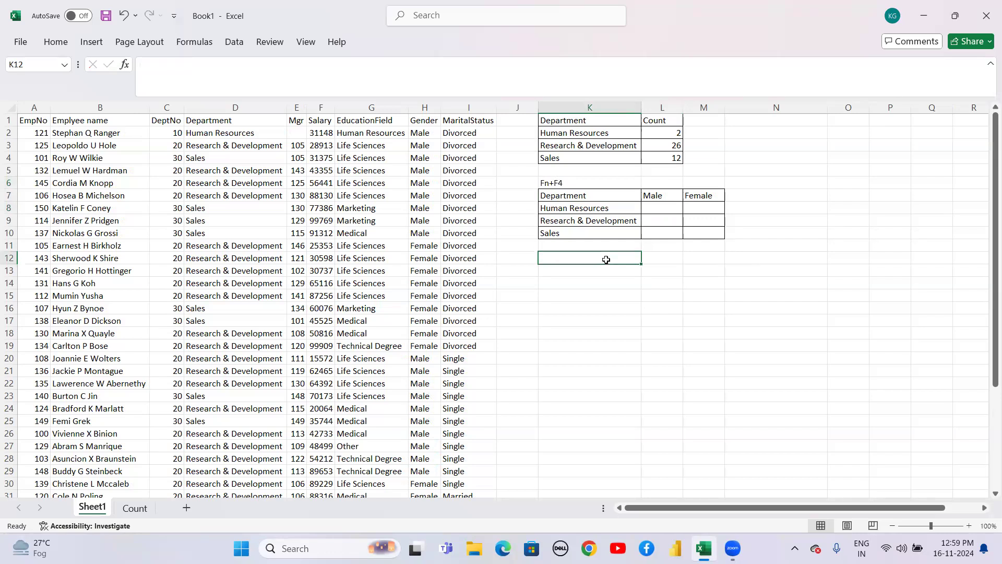
Start a COUNTIFS formula in L8 with the absolute Department range $D$2:$D$41 as its first criteria range.
{"action": "left_click", "coordinate": [665, 205]}
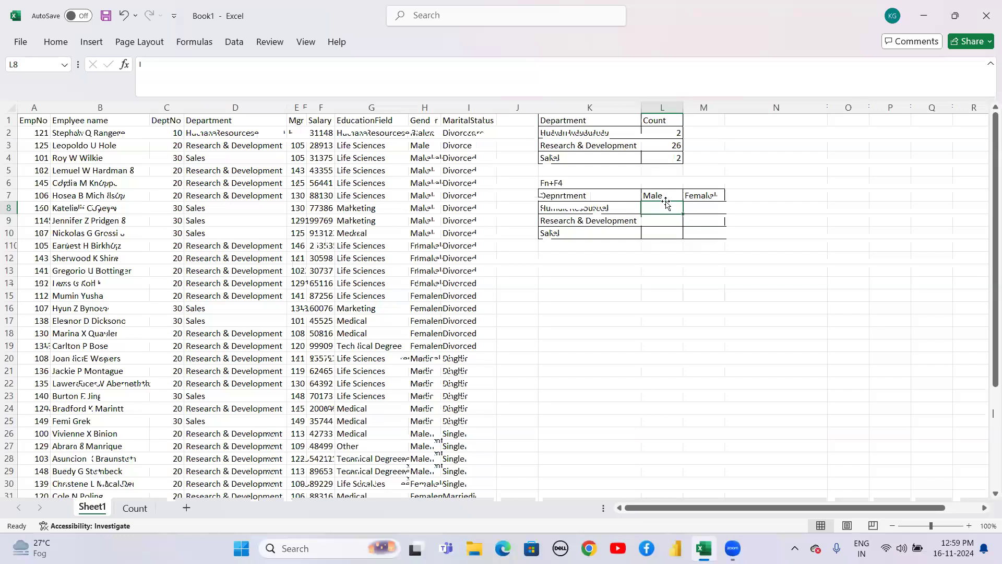
{"action": "type", "text": "="}
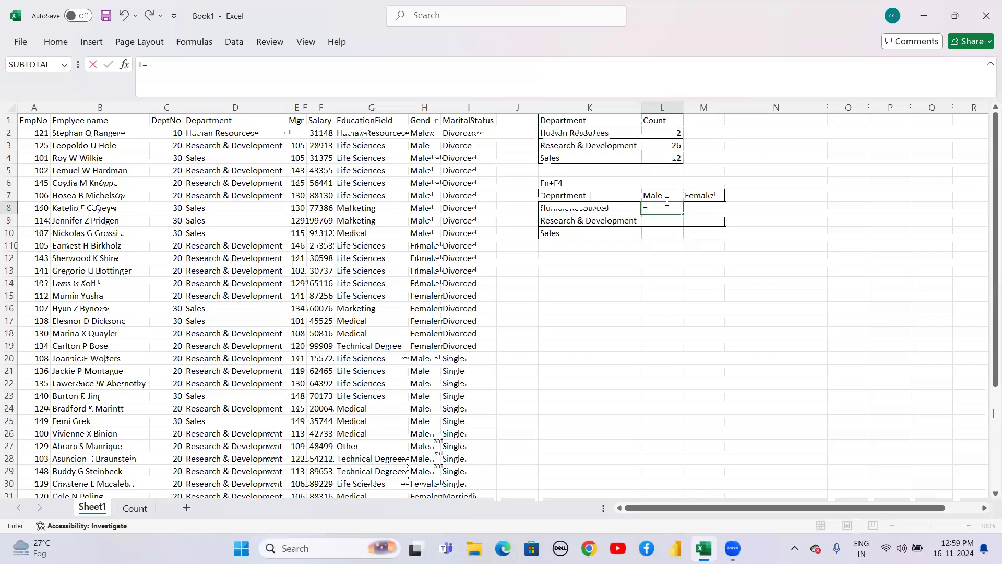
{"action": "type", "text": "co"}
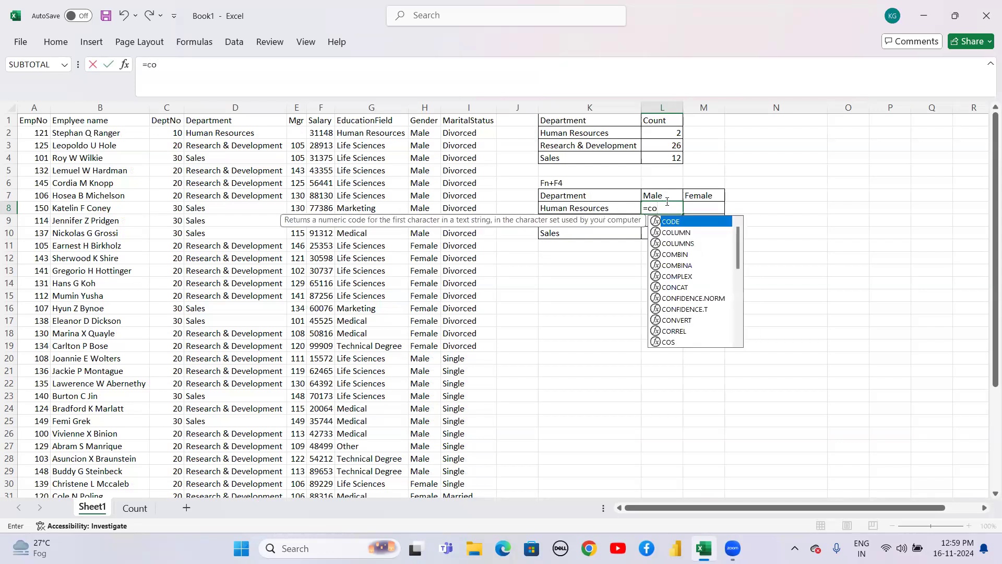
{"action": "type", "text": "untifs"}
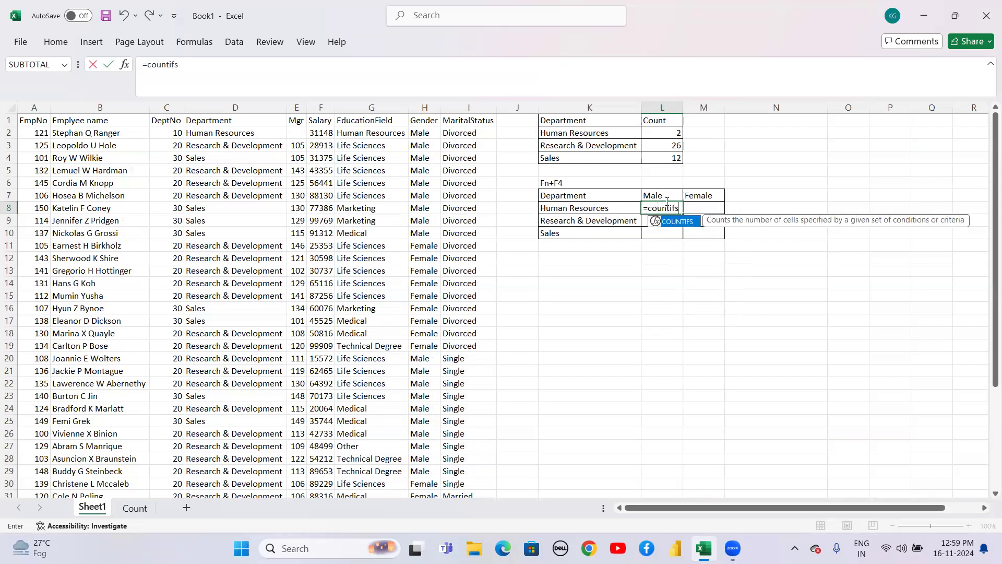
{"action": "type", "text": "("}
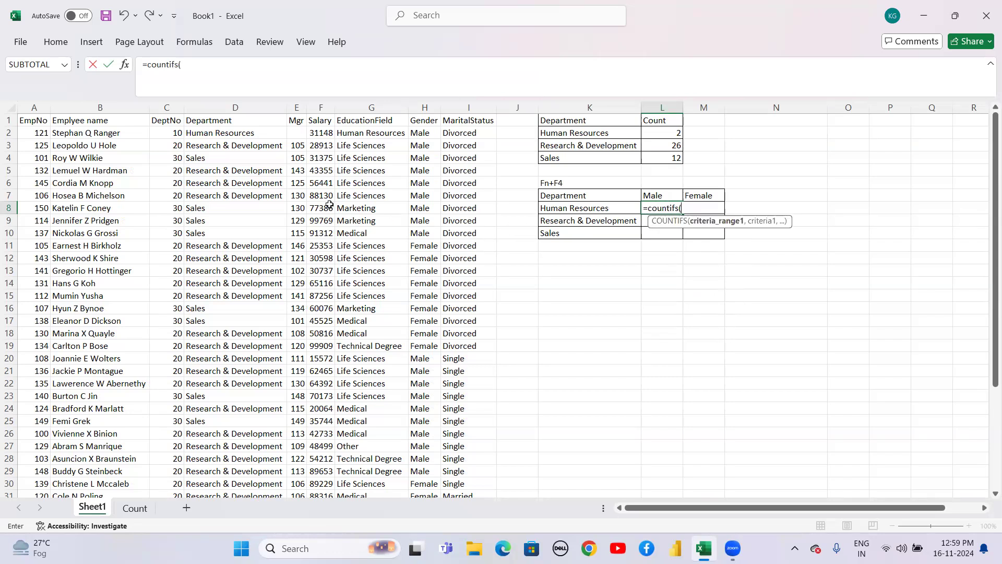
{"action": "left_click", "coordinate": [228, 136]}
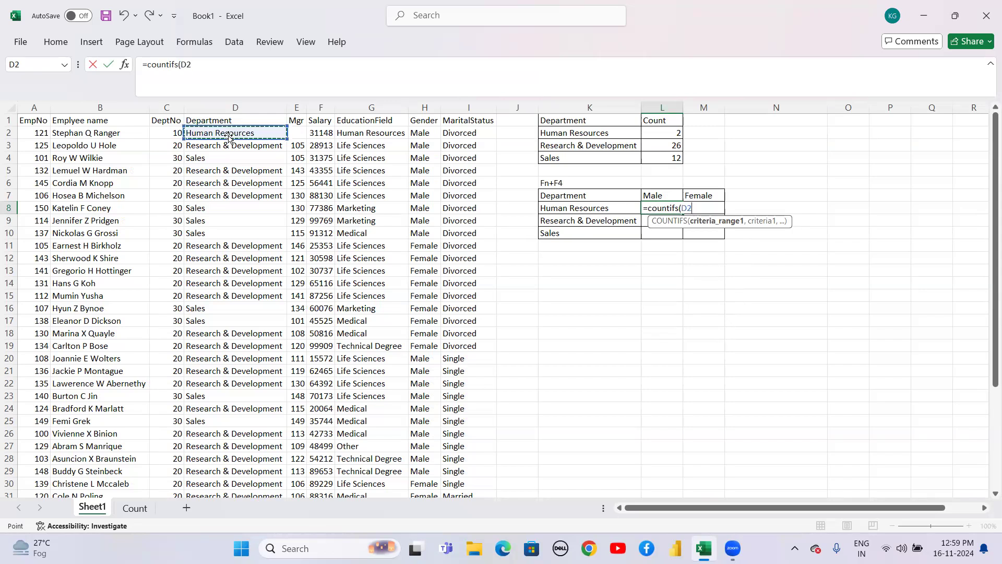
{"action": "key", "text": "shift+Down"}
{"action": "key", "text": "shift+Down"}
{"action": "key", "text": "shift+Down"}
{"action": "key", "text": "ctrl+shift+Down"}
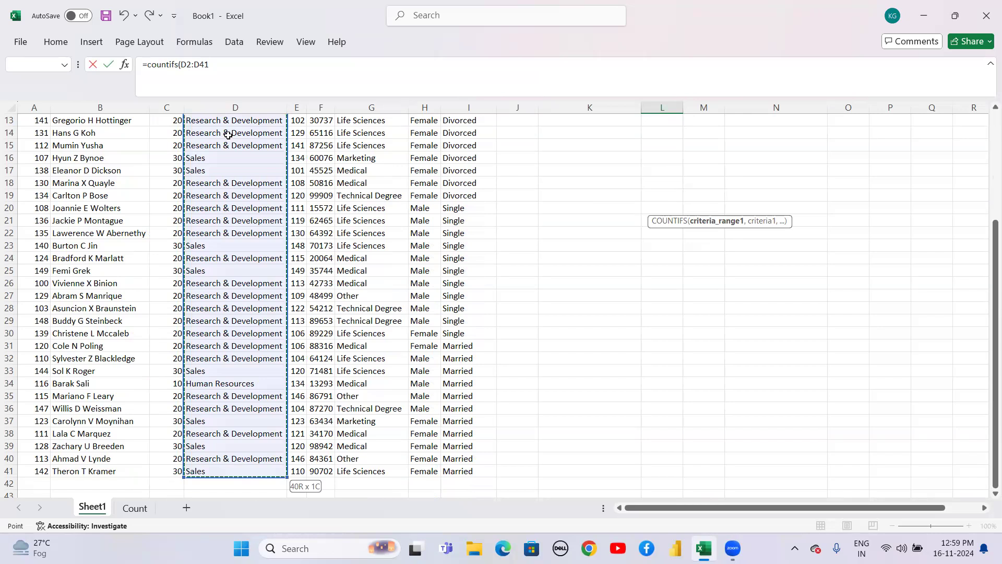
{"action": "key", "text": "F4"}
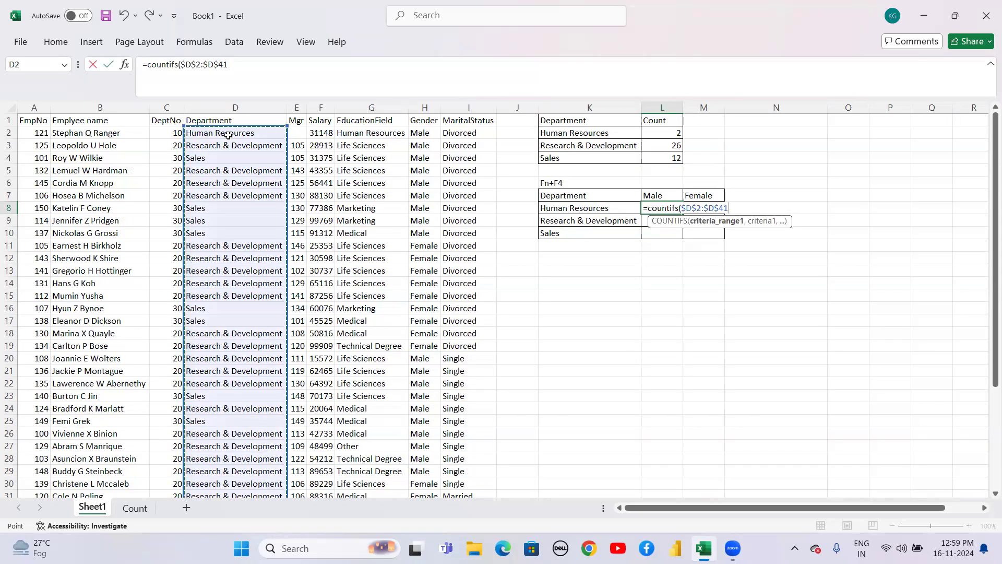
{"action": "type", "text": ","}
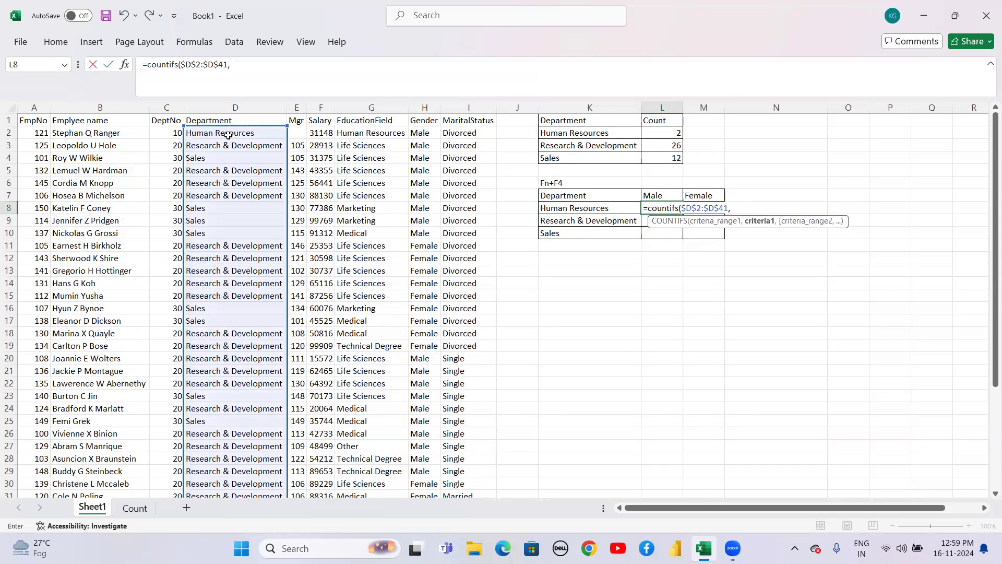
Use the Human Resources label in K8 as the first criterion, locking only its column as $K8.
{"action": "left_click", "coordinate": [564, 208]}
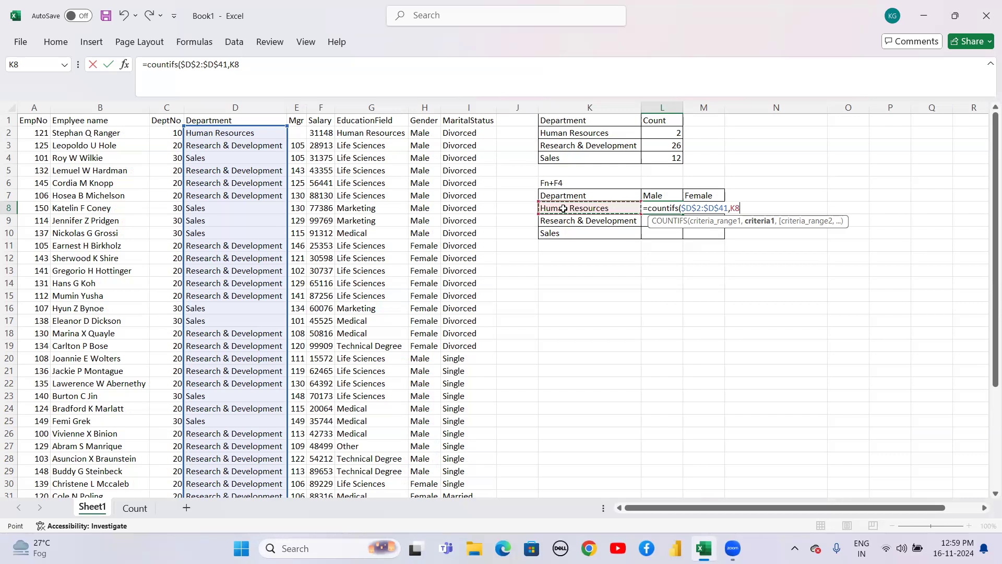
{"action": "key", "text": "F4"}
{"action": "key", "text": "F4"}
{"action": "key", "text": "F4"}
{"action": "type", "text": ","}
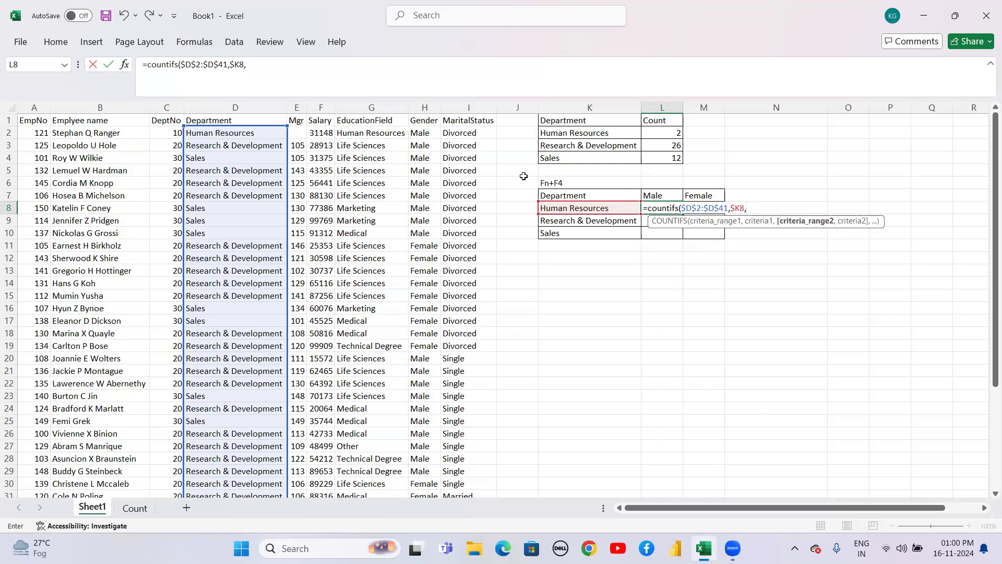
Add the absolute Gender range $H$2:$H$41 with criterion L$7 and complete the COUNTIFS formula, keeping L8 selected.
{"action": "left_click", "coordinate": [414, 131]}
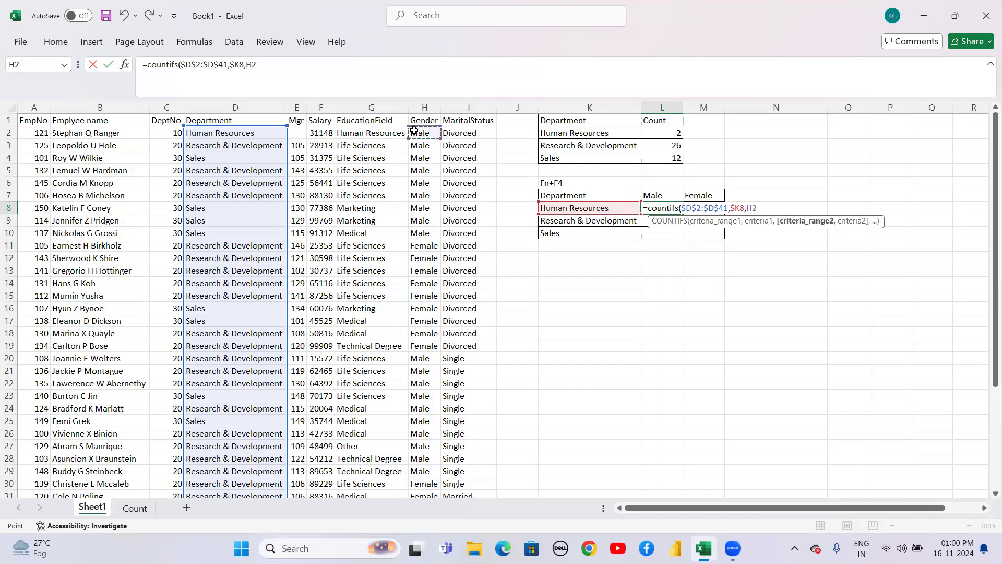
{"action": "key", "text": "ctrl+shift+Down"}
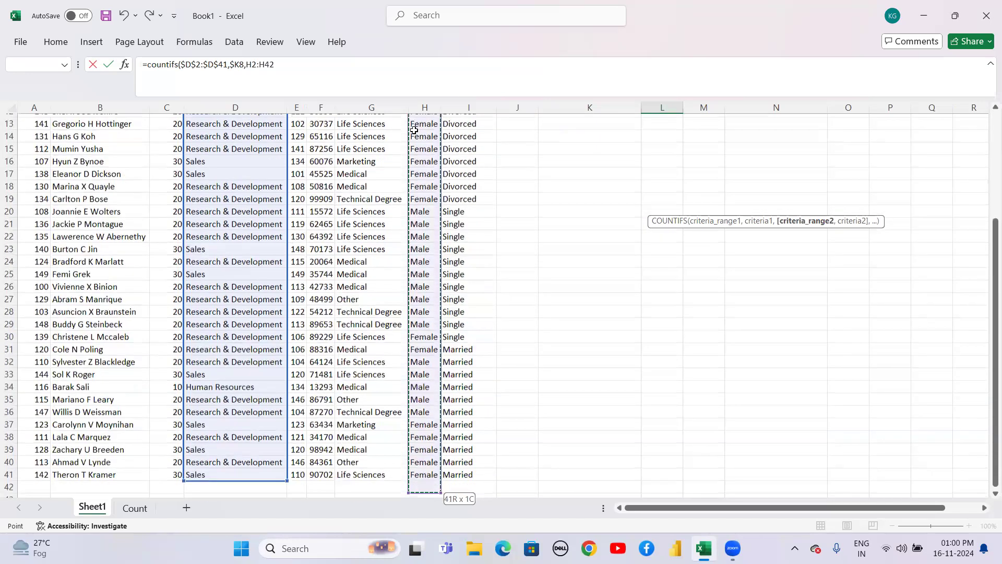
{"action": "key", "text": "F4"}
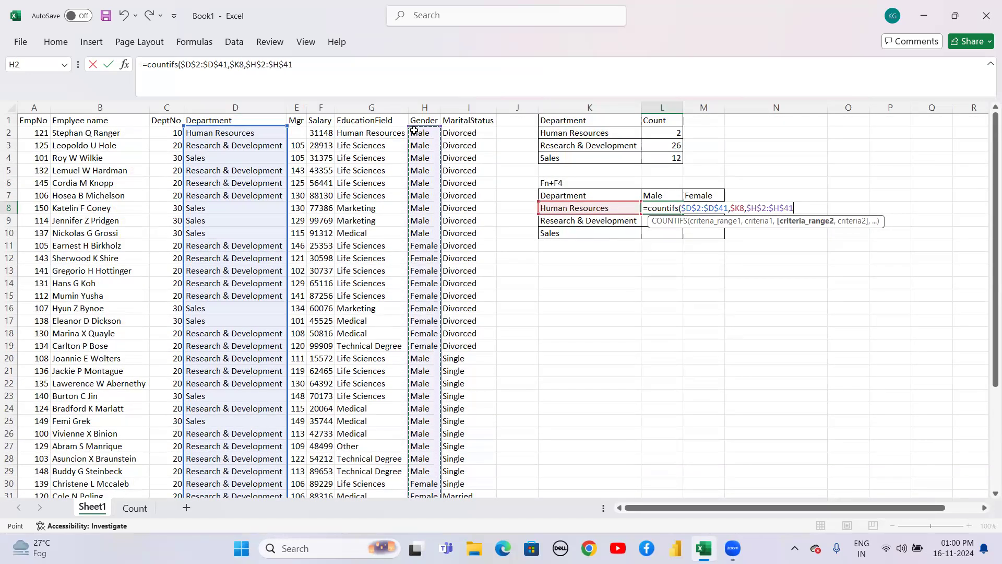
{"action": "type", "text": ","}
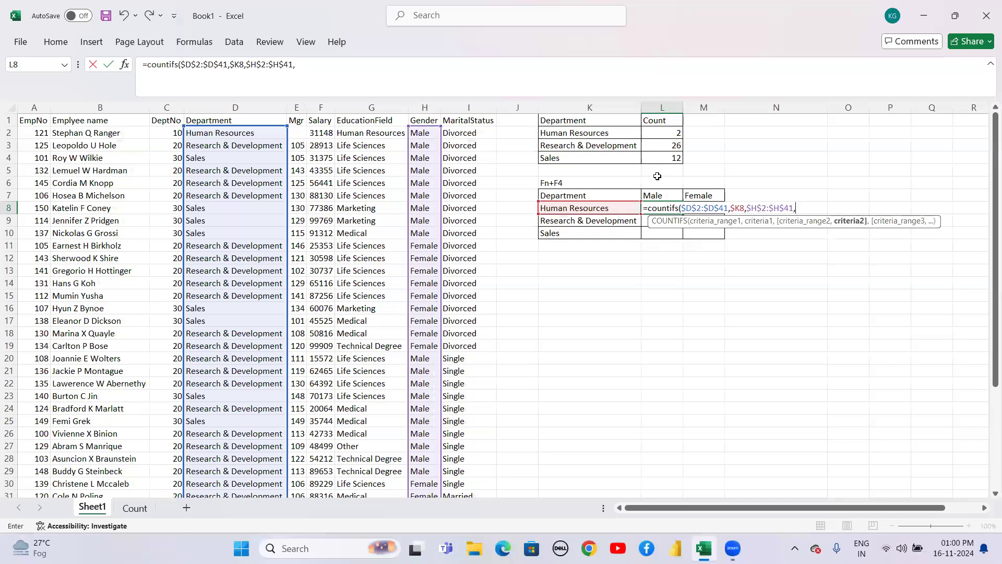
{"action": "left_click", "coordinate": [649, 194]}
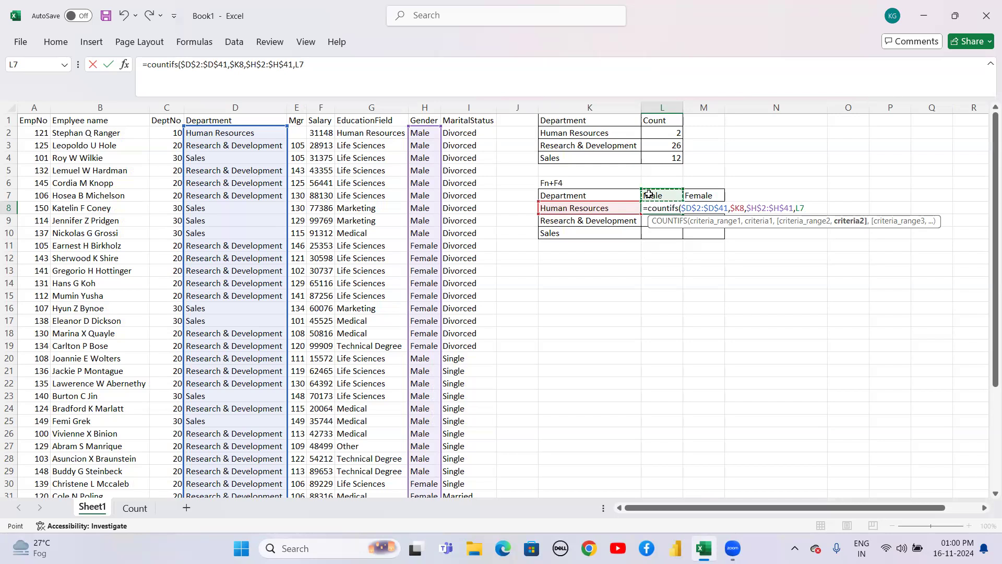
{"action": "key", "text": "F4"}
{"action": "key", "text": "F4"}
{"action": "type", "text": ")"}
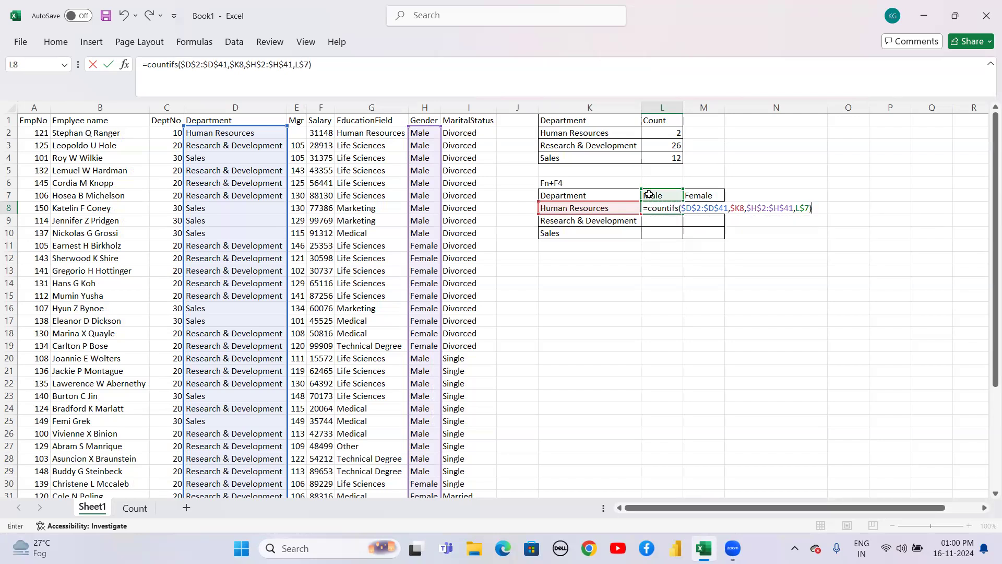
{"action": "key", "text": "ctrl+Return"}
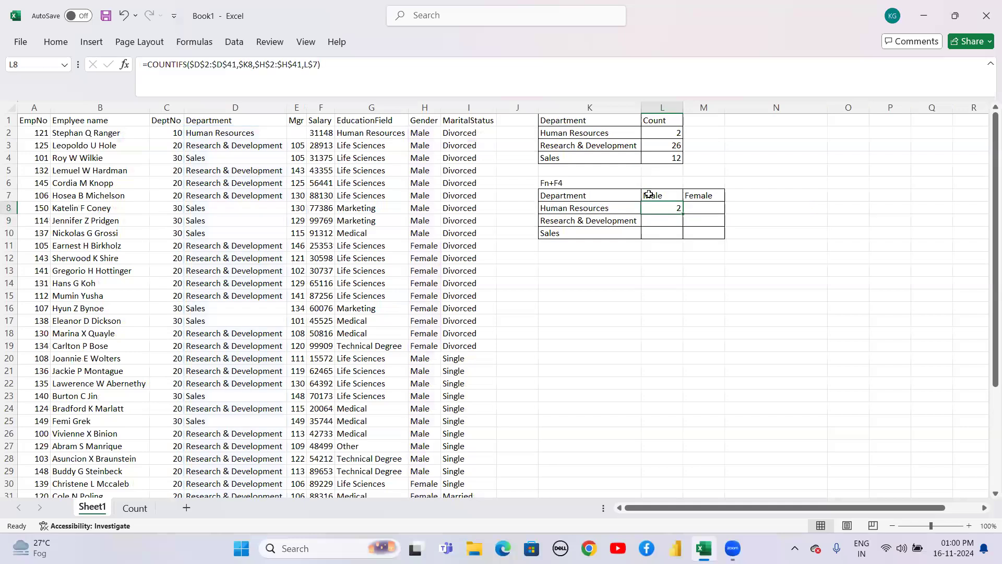
Fill the COUNTIFS formula from L8 across to M8 and down through L10:M10.
{"action": "key", "text": "shift+Right"}
{"action": "key", "text": "ctrl+r"}
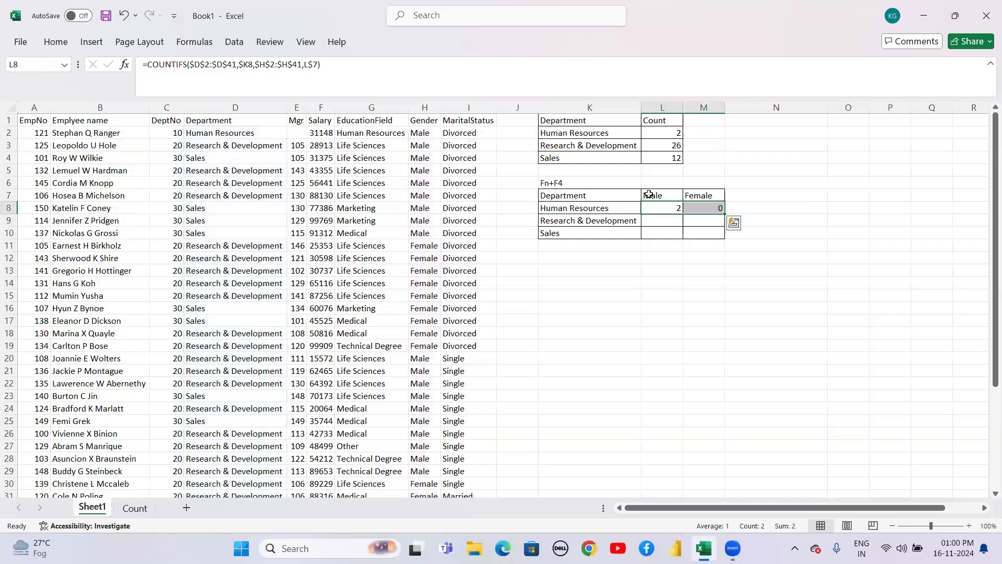
{"action": "key", "text": "shift+Down"}
{"action": "key", "text": "shift+Down"}
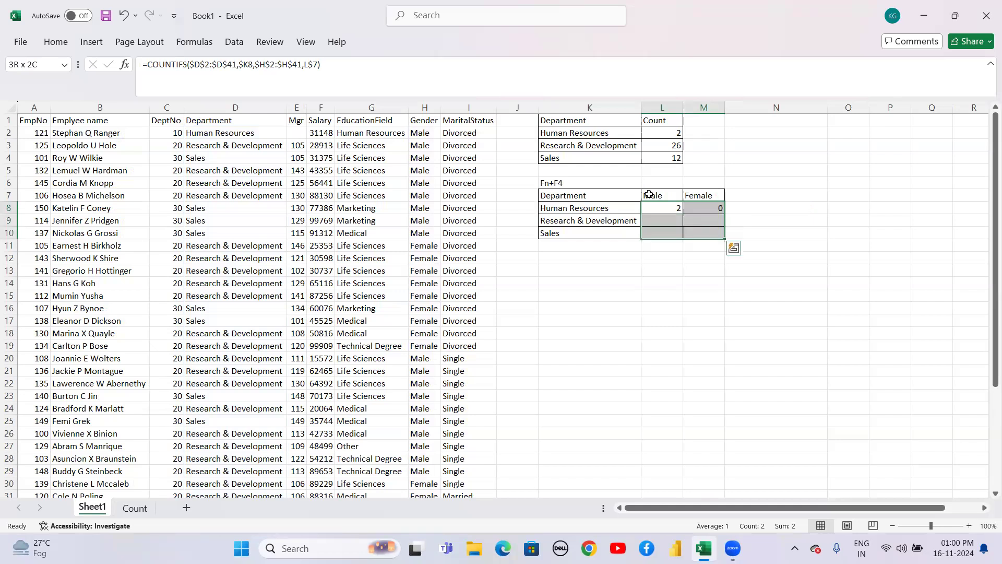
{"action": "key", "text": "ctrl+d"}
Enter the note Ctrl+Down in K12 below the department-by-gender table.
{"action": "key", "text": "Down"}
{"action": "key", "text": "Down"}
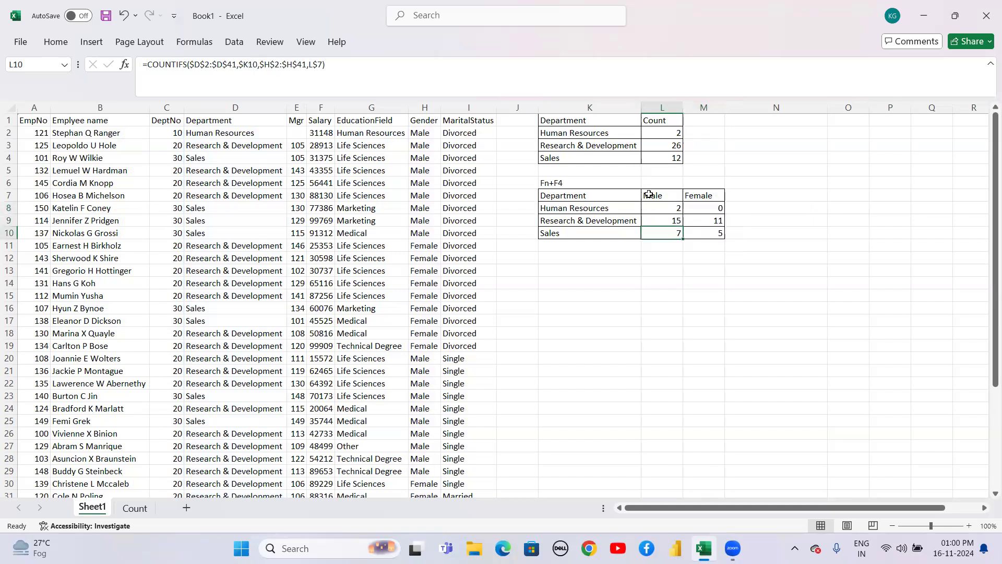
{"action": "key", "text": "Down"}
{"action": "key", "text": "Left"}
{"action": "key", "text": "Down"}
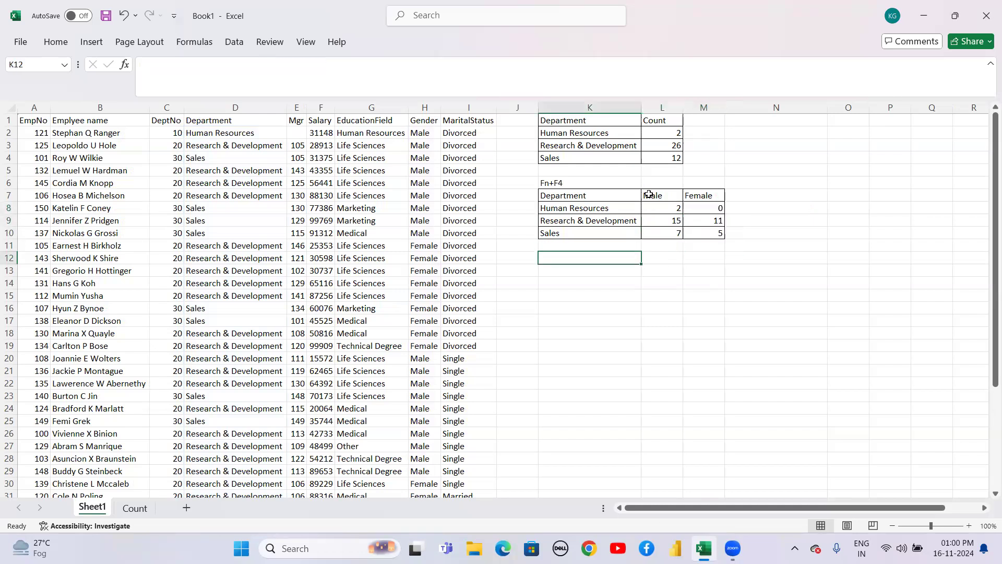
{"action": "type", "text": "Ctr"}
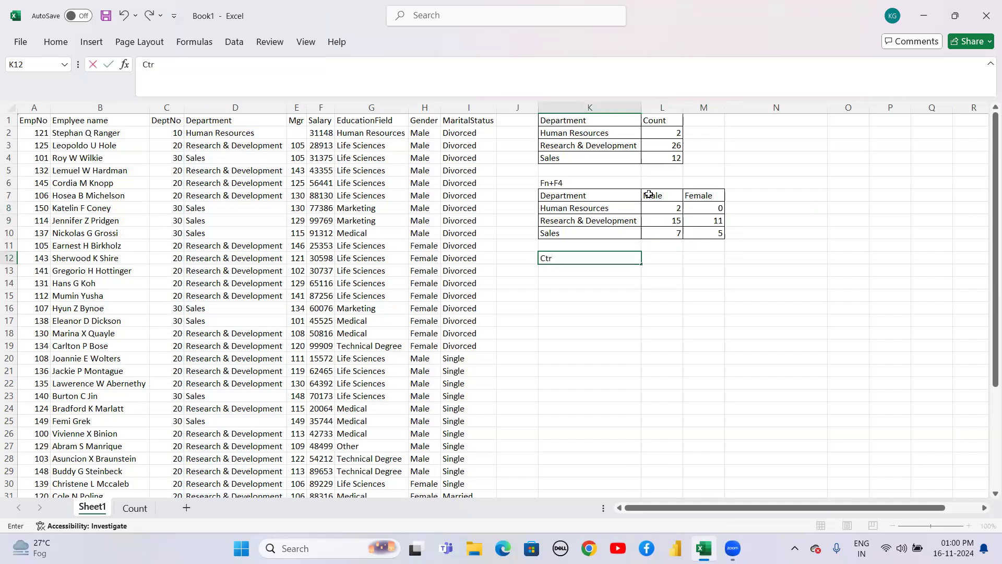
{"action": "type", "text": "l+Down"}
{"action": "key", "text": "Return"}
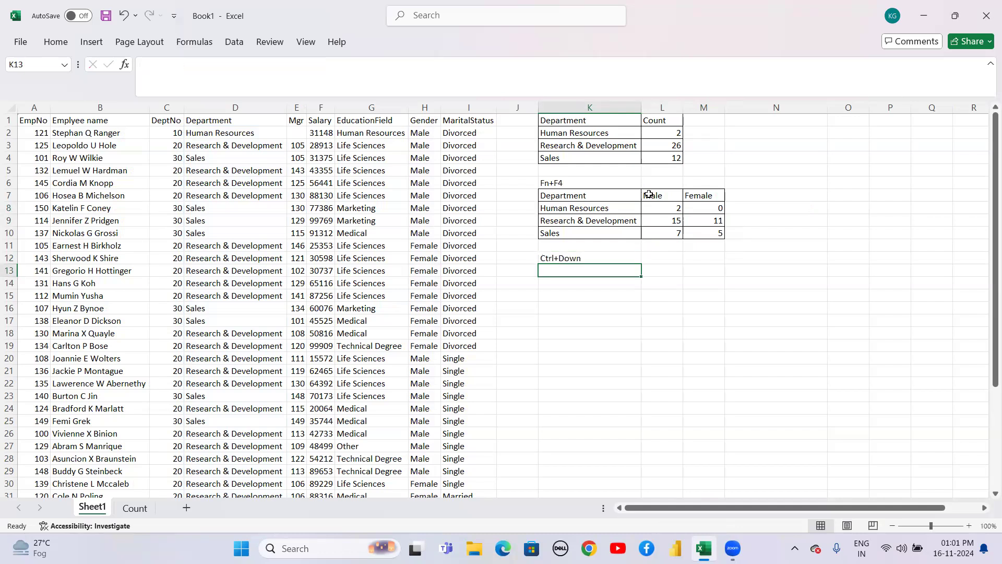
Enter the note Ctrl+R in K13.
{"action": "type", "text": "Ctrl"}
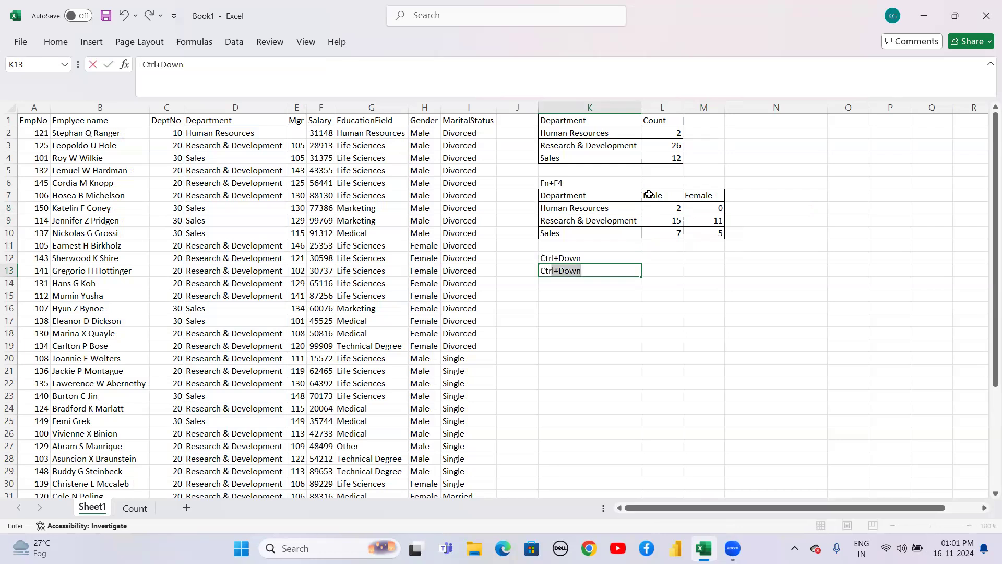
{"action": "type", "text": "+R"}
{"action": "key", "text": "Return"}
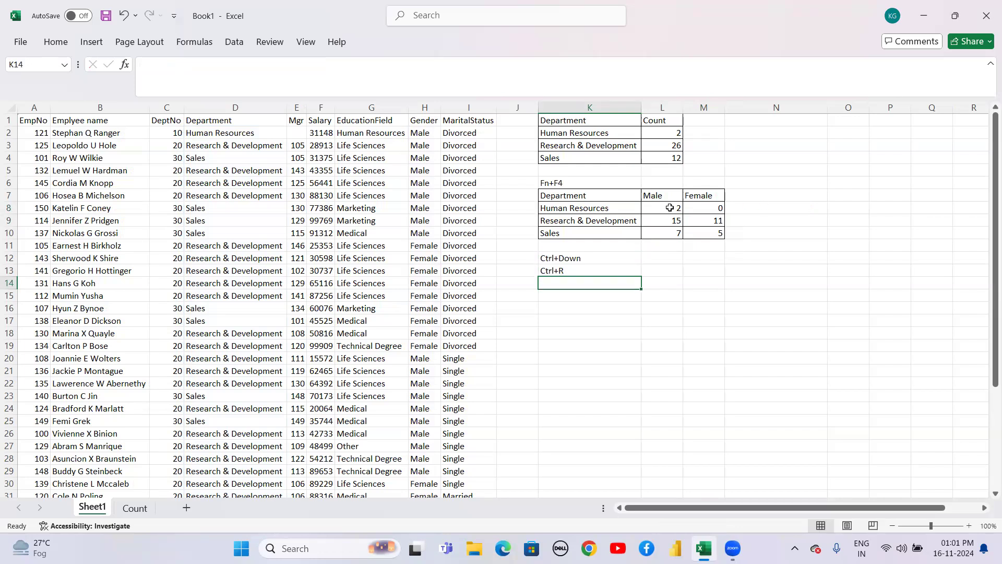
Clear the Male counts in L9:L10 and fill them again from the COUNTIFS formula in L8.
{"action": "left_click", "coordinate": [669, 207]}
{"action": "key", "text": "Down"}
{"action": "key", "text": "shift+Down"}
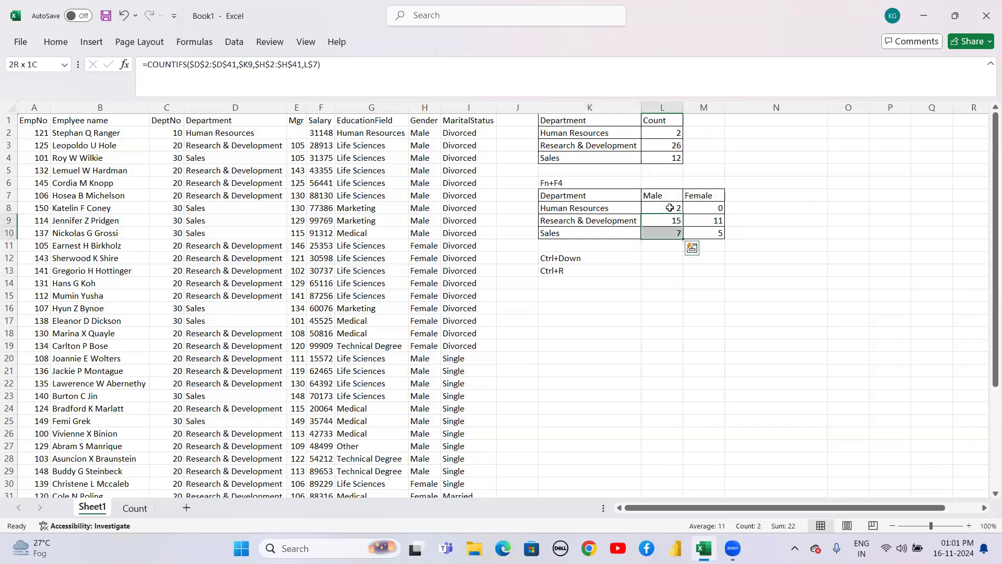
{"action": "key", "text": "Delete"}
{"action": "key", "text": "Up"}
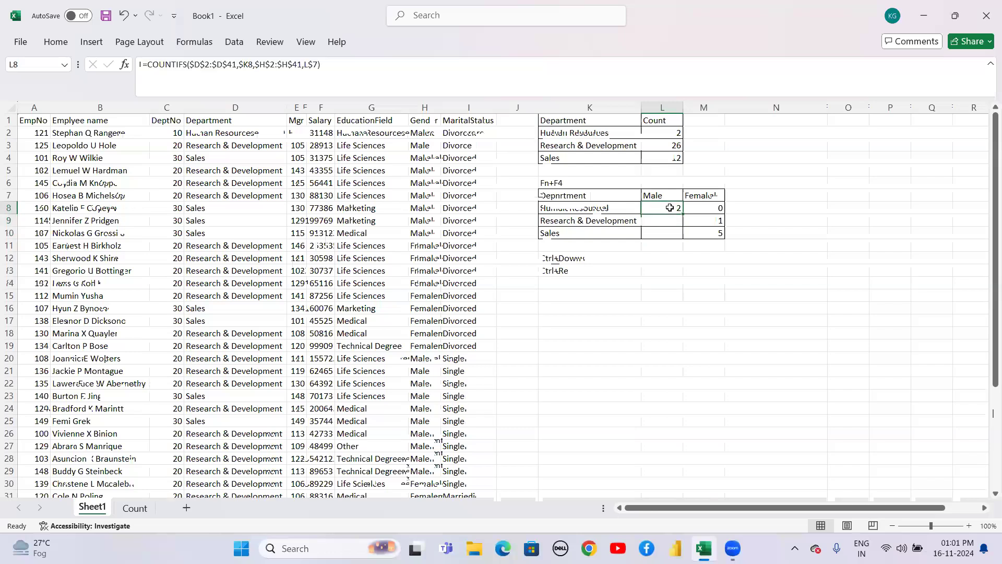
{"action": "key", "text": "shift+Down"}
{"action": "key", "text": "shift+Down"}
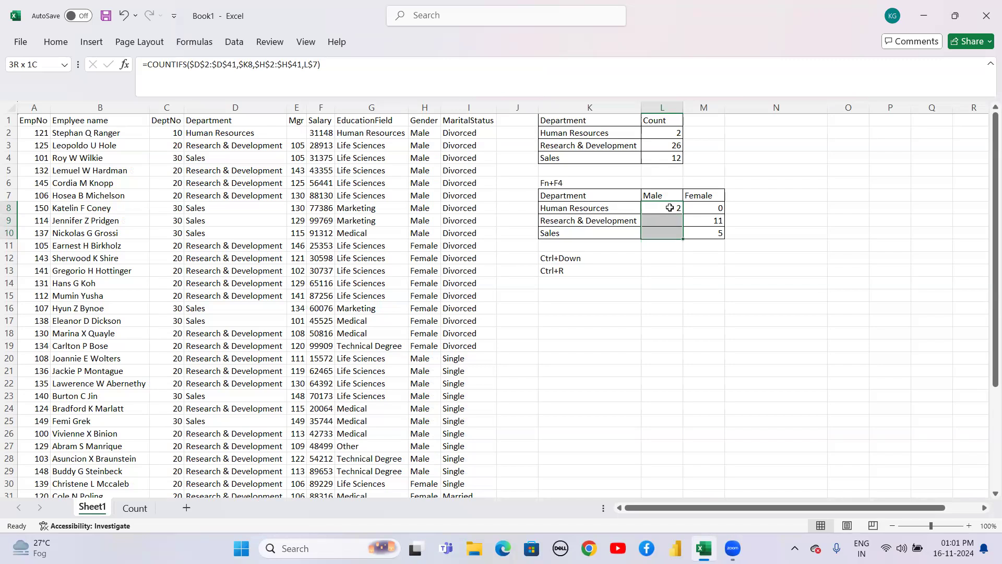
{"action": "key", "text": "ctrl+d"}
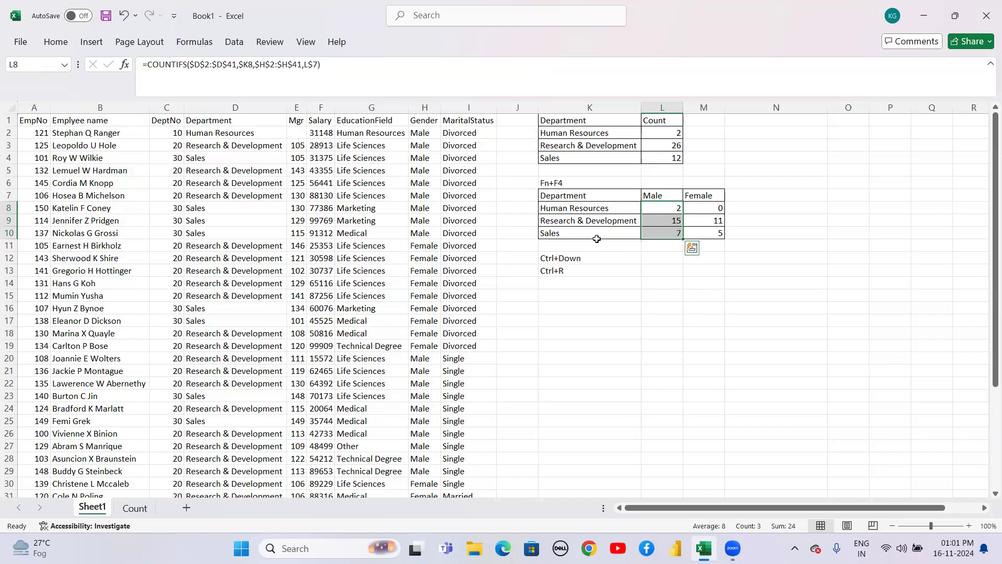
Shorten the note in K12 to Ctrl+D.
{"action": "double_click", "coordinate": [592, 258]}
{"action": "key", "text": "BackSpace"}
{"action": "key", "text": "BackSpace"}
{"action": "key", "text": "BackSpace"}
{"action": "key", "text": "Return"}
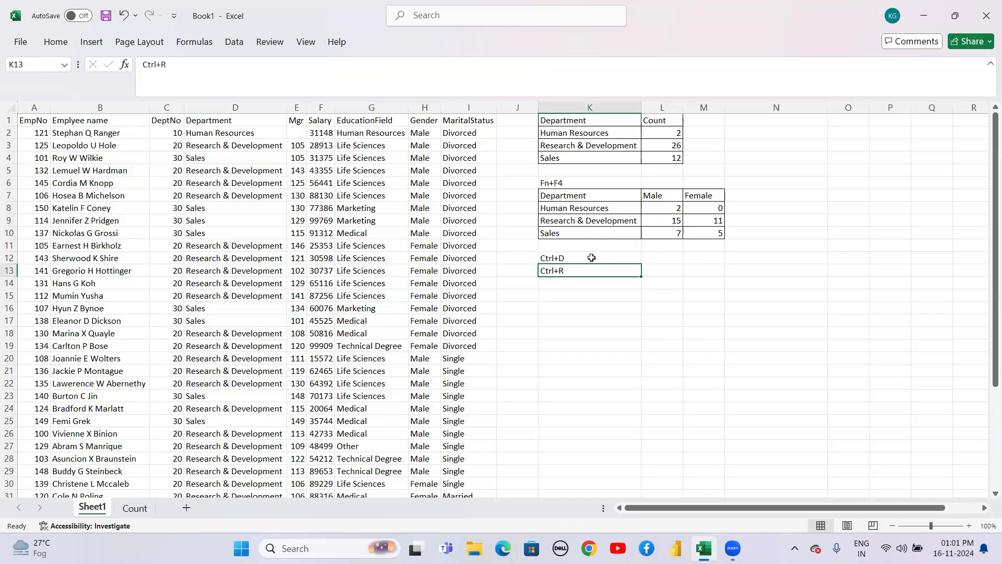
{"action": "left_click", "coordinate": [674, 206]}
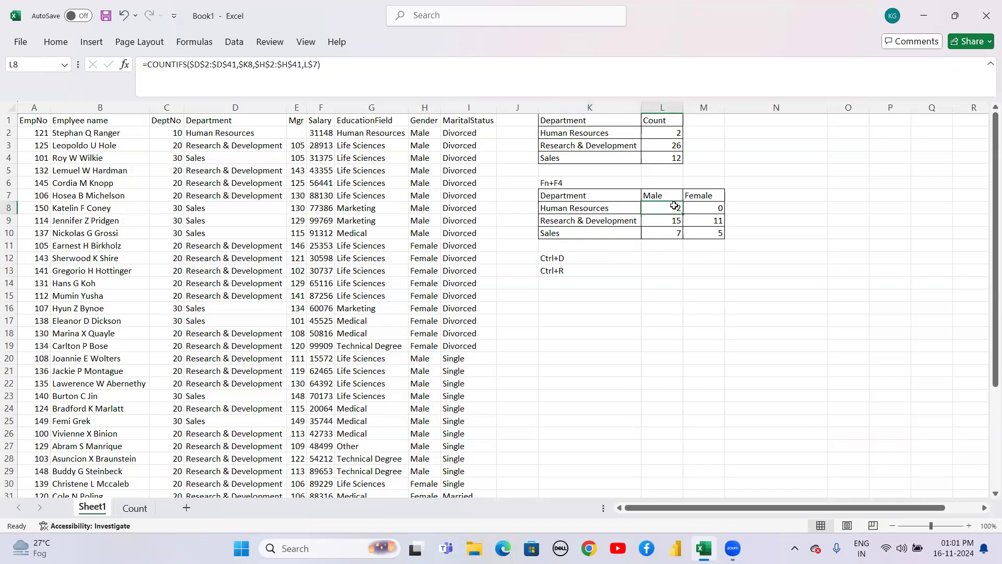
{"action": "key", "text": "shift+Down"}
{"action": "key", "text": "shift+Down"}
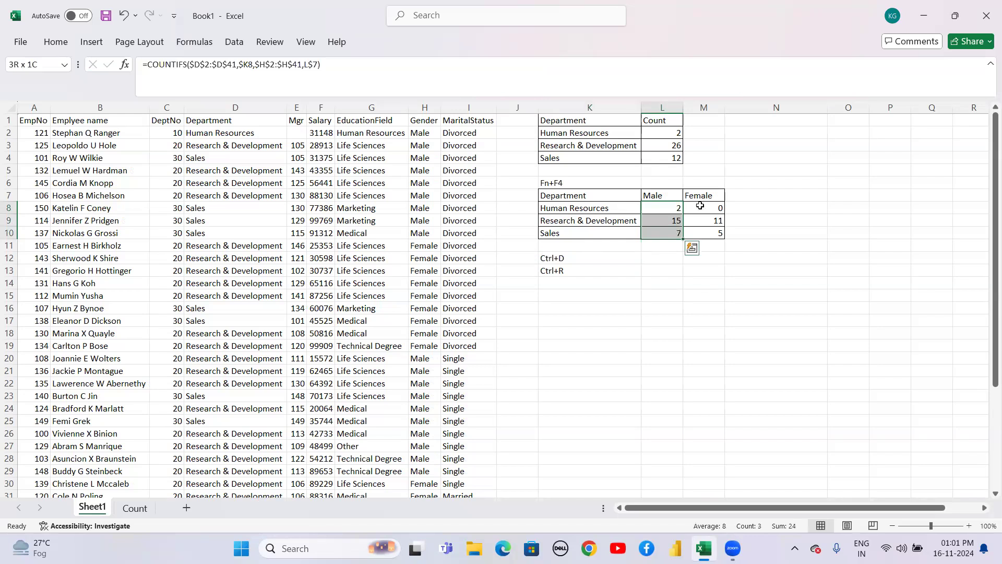
{"action": "left_click", "coordinate": [675, 205]}
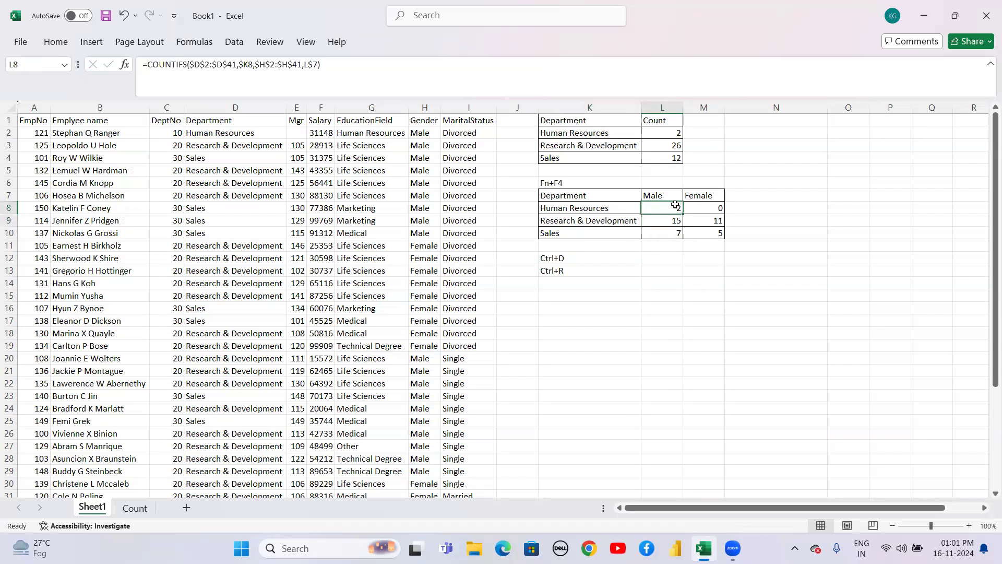
{"action": "key", "text": "shift+Right"}
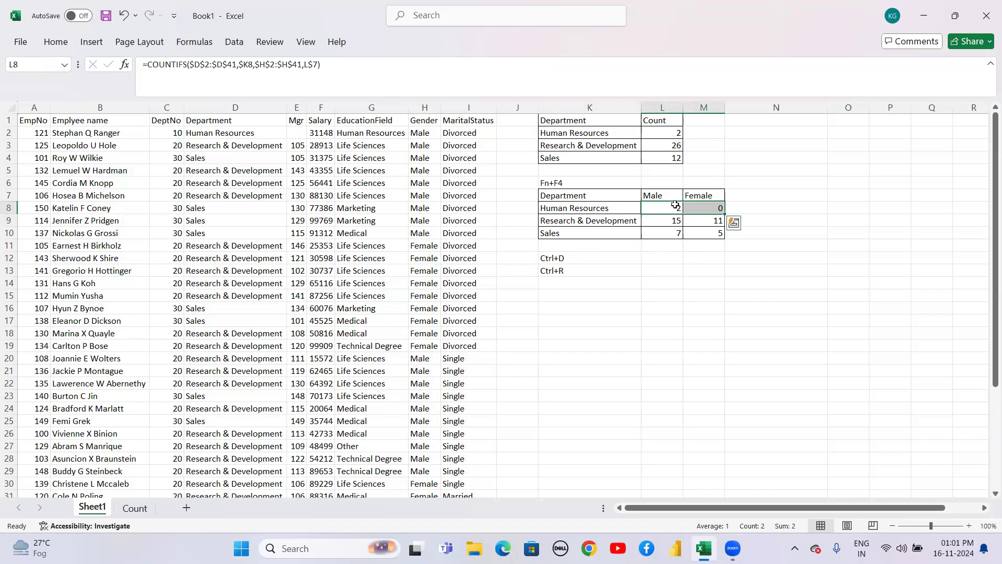
{"action": "key", "text": "shift+Down"}
{"action": "key", "text": "shift+Down"}
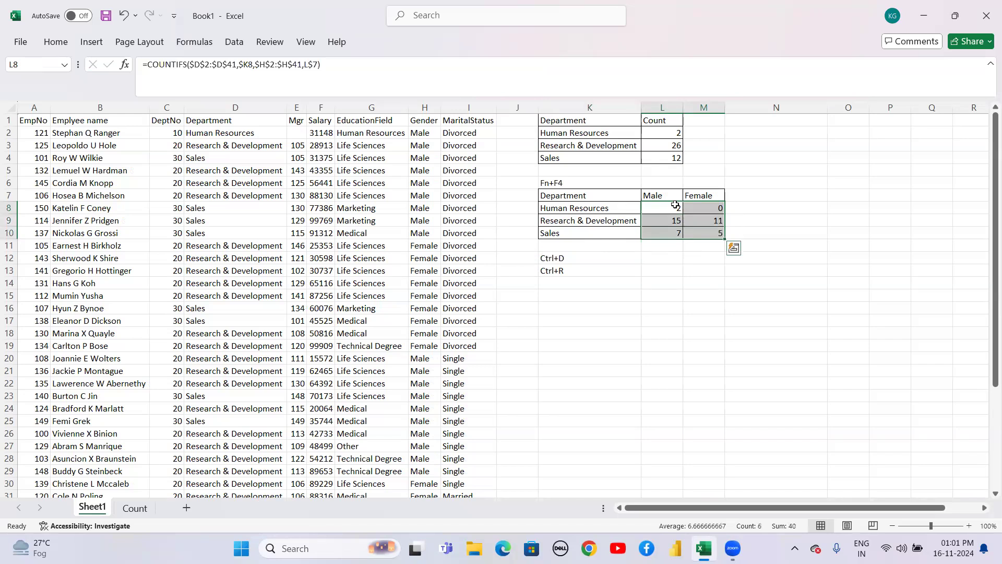
{"action": "key", "text": "Down"}
{"action": "key", "text": "Up"}
{"action": "key", "text": "Up"}
{"action": "key", "text": "Down"}
{"action": "key", "text": "Up"}
{"action": "key", "text": "Down"}
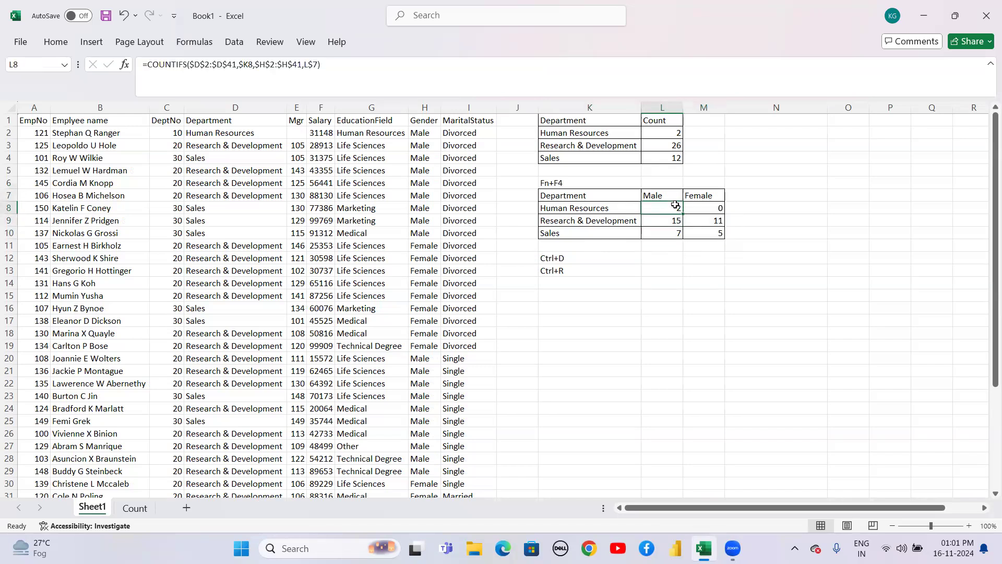
{"action": "left_click", "coordinate": [668, 257]}
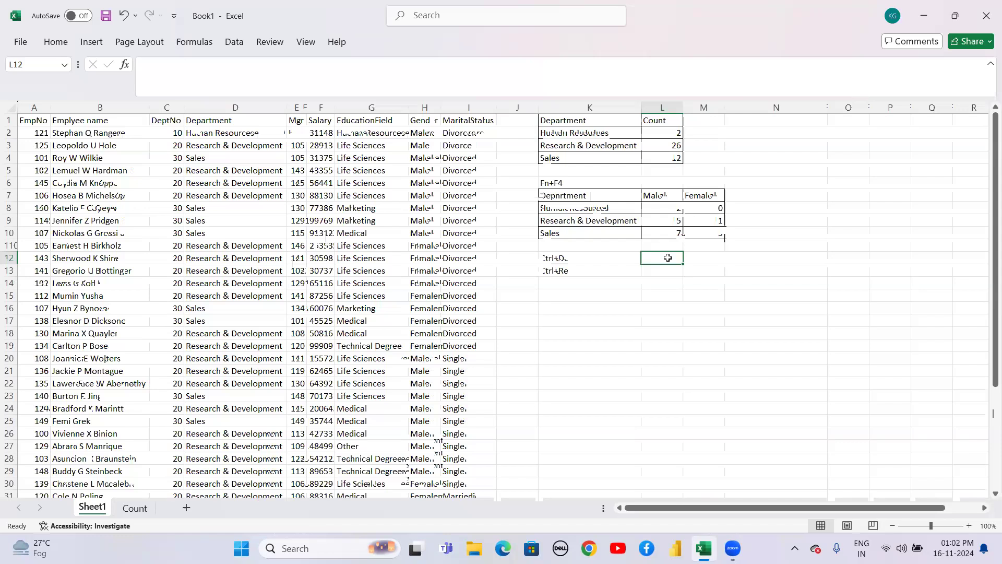
{"action": "left_click", "coordinate": [634, 284]}
{"action": "key", "text": "Up"}
{"action": "key", "text": "Up"}
{"action": "key", "text": "Up"}
{"action": "key", "text": "Up"}
{"action": "key", "text": "Up"}
{"action": "key", "text": "Up"}
{"action": "key", "text": "Up"}
{"action": "key", "text": "Up"}
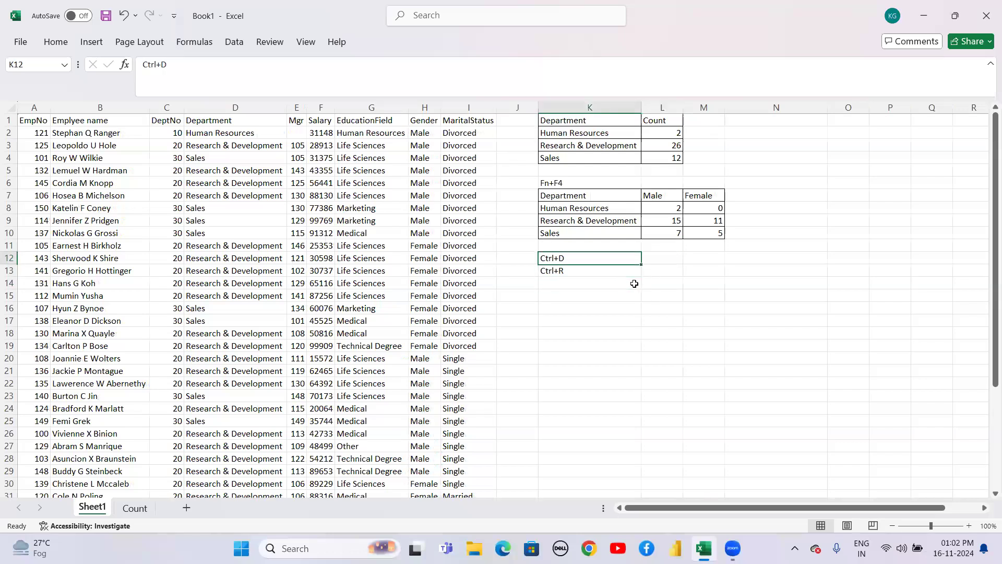
{"action": "key", "text": "Down"}
{"action": "key", "text": "Down"}
{"action": "key", "text": "Down"}
{"action": "key", "text": "Down"}
{"action": "key", "text": "Down"}
{"action": "key", "text": "Down"}
{"action": "key", "text": "Down"}
{"action": "key", "text": "Down"}
{"action": "key", "text": "Down"}
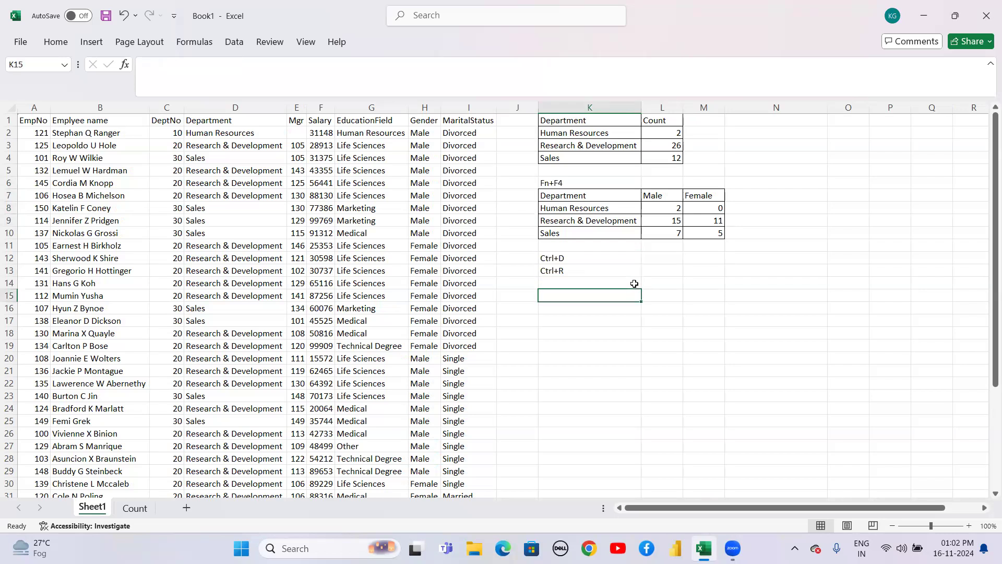
{"action": "key", "text": "Up"}
{"action": "key", "text": "Down"}
{"action": "key", "text": "Up"}
{"action": "key", "text": "Up"}
{"action": "key", "text": "Up"}
{"action": "key", "text": "Up"}
{"action": "key", "text": "Up"}
{"action": "key", "text": "Up"}
{"action": "key", "text": "Up"}
{"action": "key", "text": "Up"}
{"action": "key", "text": "Up"}
{"action": "key", "text": "Up"}
{"action": "key", "text": "Up"}
{"action": "key", "text": "Left"}
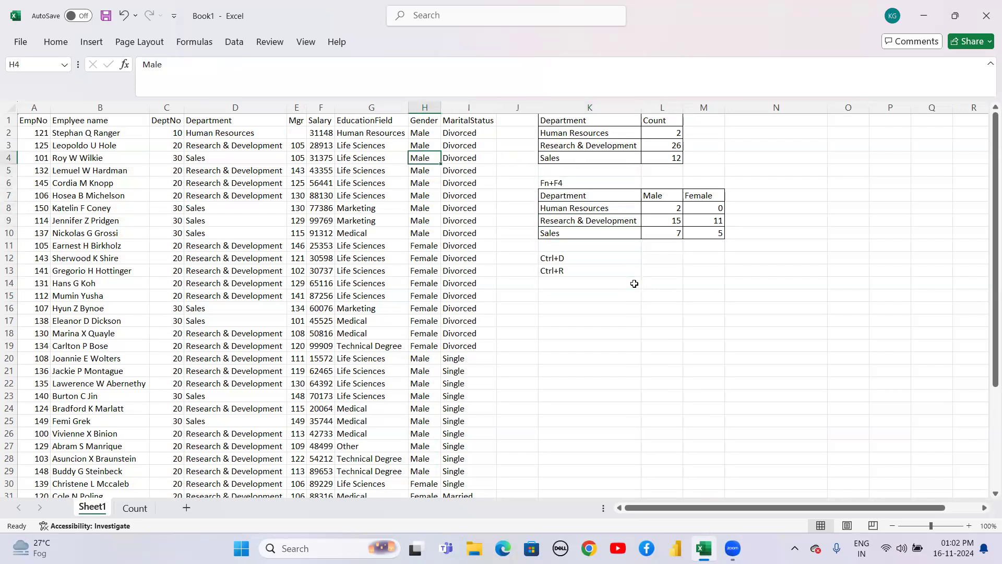
{"action": "key", "text": "Left"}
{"action": "key", "text": "Right"}
{"action": "key", "text": "Right"}
{"action": "key", "text": "Down"}
{"action": "key", "text": "Down"}
{"action": "key", "text": "Down"}
{"action": "key", "text": "Down"}
{"action": "key", "text": "Down"}
{"action": "key", "text": "Right"}
{"action": "key", "text": "Down"}
{"action": "key", "text": "Down"}
{"action": "key", "text": "Down"}
{"action": "key", "text": "Down"}
{"action": "key", "text": "Down"}
{"action": "key", "text": "Right"}
{"action": "key", "text": "Down"}
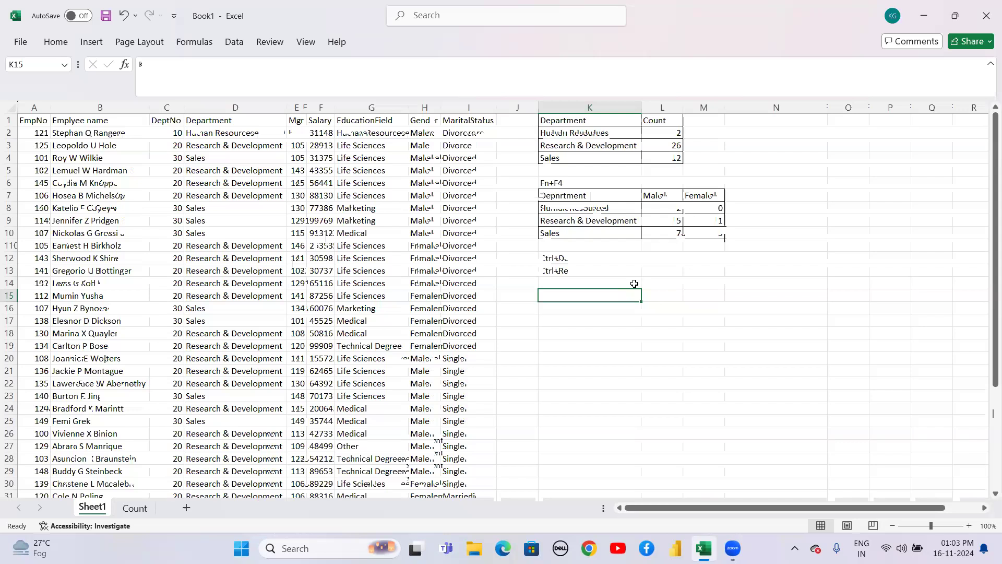
Copy the Gender header and first Male entry from H1:H2 into K15:K16 below the shortcut notes.
{"action": "key", "text": "Left"}
{"action": "key", "text": "Left"}
{"action": "key", "text": "Left"}
{"action": "key", "text": "Up"}
{"action": "key", "text": "Up"}
{"action": "key", "text": "Up"}
{"action": "key", "text": "Up"}
{"action": "key", "text": "Up"}
{"action": "key", "text": "Up"}
{"action": "key", "text": "Up"}
{"action": "key", "text": "Up"}
{"action": "key", "text": "Up"}
{"action": "key", "text": "Up"}
{"action": "key", "text": "Up"}
{"action": "key", "text": "Up"}
{"action": "key", "text": "Up"}
{"action": "key", "text": "Up"}
{"action": "key", "text": "Down"}
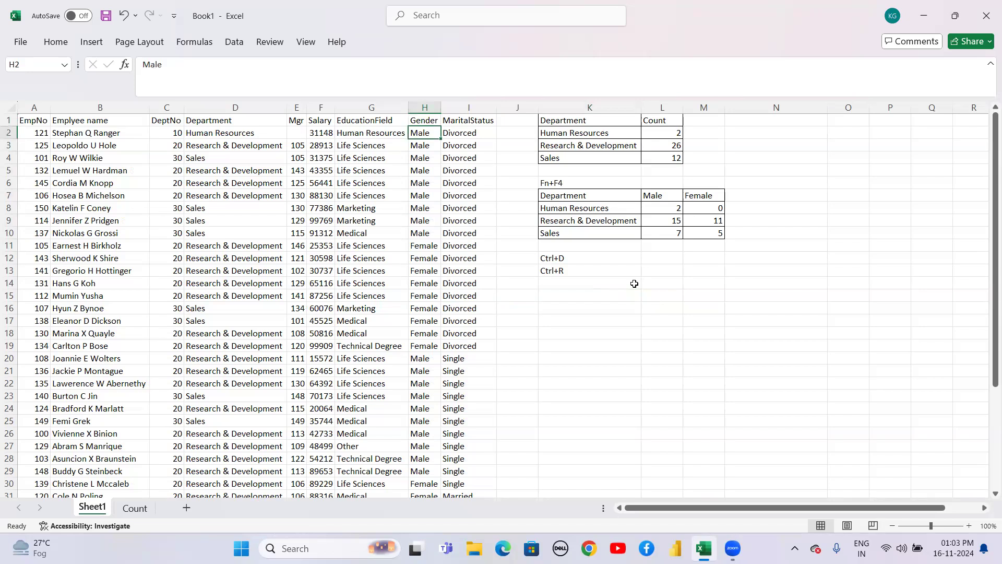
{"action": "key", "text": "Up"}
{"action": "key", "text": "shift+Down"}
{"action": "key", "text": "ctrl+c"}
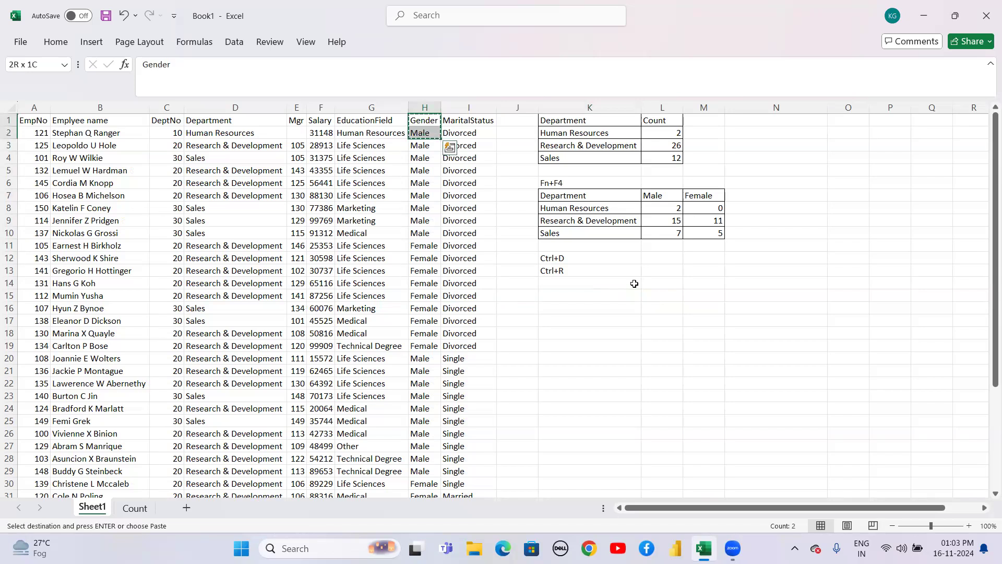
{"action": "key", "text": "Down"}
{"action": "key", "text": "Down"}
{"action": "key", "text": "Down"}
{"action": "key", "text": "Down"}
{"action": "key", "text": "Down"}
{"action": "key", "text": "Down"}
{"action": "key", "text": "Down"}
{"action": "key", "text": "Down"}
{"action": "key", "text": "Down"}
{"action": "key", "text": "Right"}
{"action": "key", "text": "Right"}
{"action": "key", "text": "Down"}
{"action": "key", "text": "Down"}
{"action": "key", "text": "Down"}
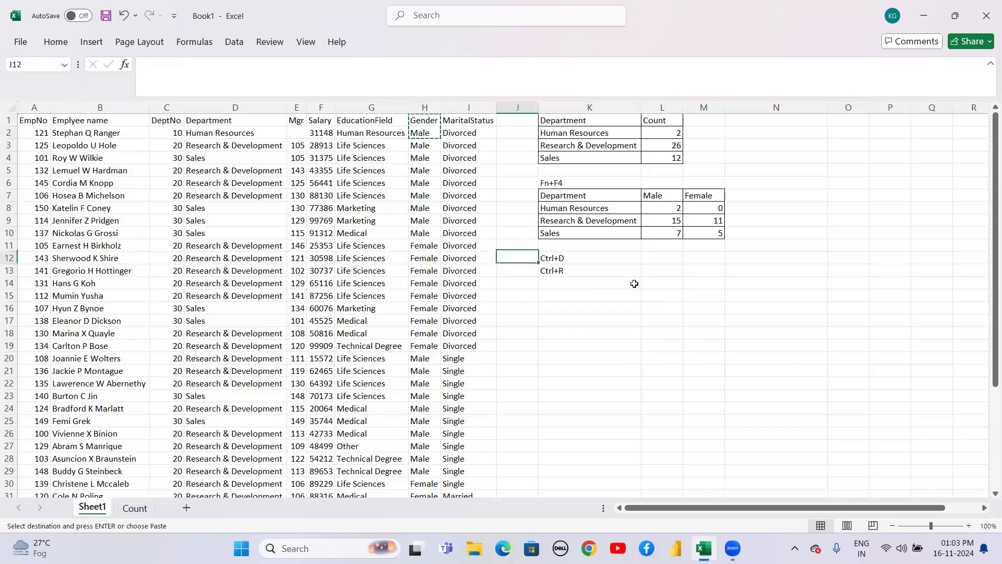
{"action": "key", "text": "Right"}
{"action": "key", "text": "Down"}
{"action": "key", "text": "ctrl+v"}
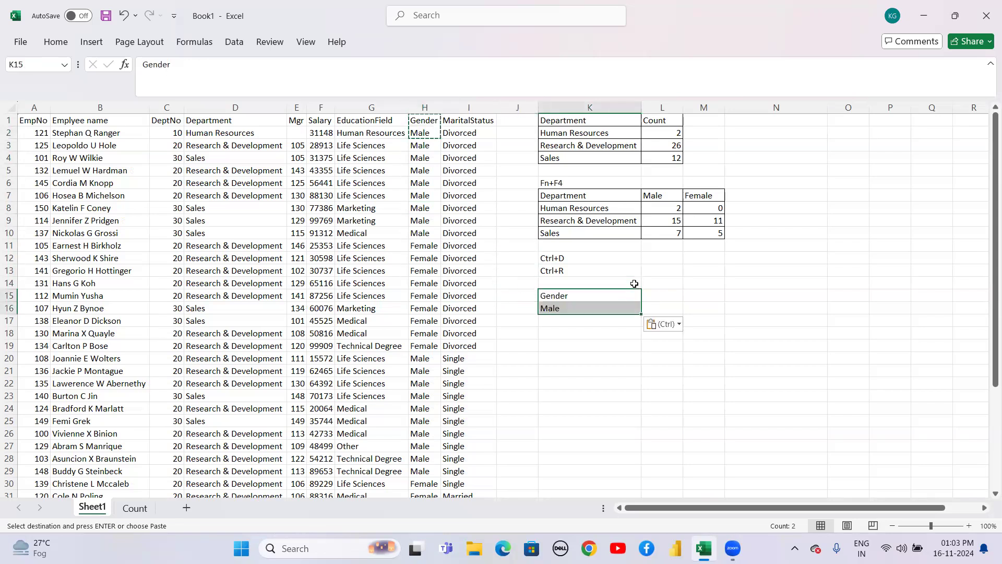
Copy the Department header from D1 into K17, directly below the Male entry.
{"action": "key", "text": "Down"}
{"action": "key", "text": "Left"}
{"action": "key", "text": "Left"}
{"action": "key", "text": "Left"}
{"action": "key", "text": "Left"}
{"action": "key", "text": "Left"}
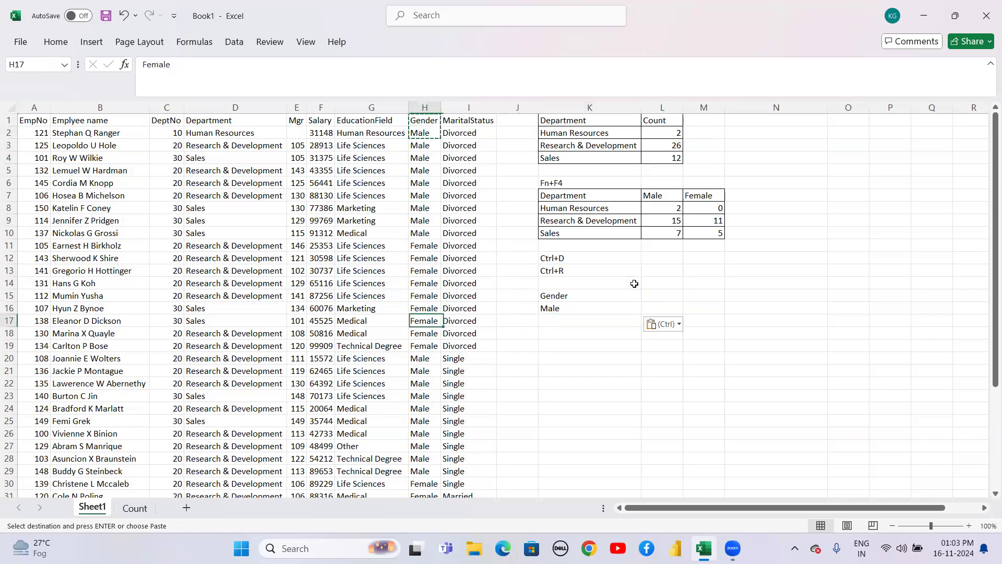
{"action": "key", "text": "Up"}
{"action": "key", "text": "Up"}
{"action": "key", "text": "Up"}
{"action": "key", "text": "Up"}
{"action": "key", "text": "Up"}
{"action": "key", "text": "Up"}
{"action": "key", "text": "Up"}
{"action": "key", "text": "Up"}
{"action": "key", "text": "Up"}
{"action": "key", "text": "Up"}
{"action": "key", "text": "Up"}
{"action": "key", "text": "Up"}
{"action": "key", "text": "Up"}
{"action": "key", "text": "Up"}
{"action": "key", "text": "Up"}
{"action": "key", "text": "Up"}
{"action": "key", "text": "Left"}
{"action": "key", "text": "Left"}
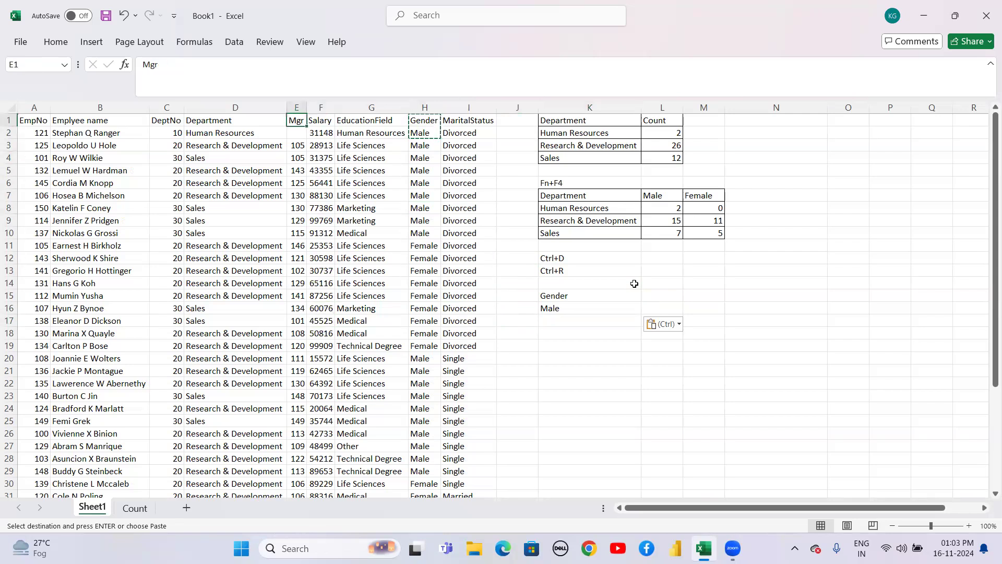
{"action": "key", "text": "ctrl+c"}
{"action": "key", "text": "Down"}
{"action": "key", "text": "Down"}
{"action": "key", "text": "Down"}
{"action": "key", "text": "Down"}
{"action": "key", "text": "Down"}
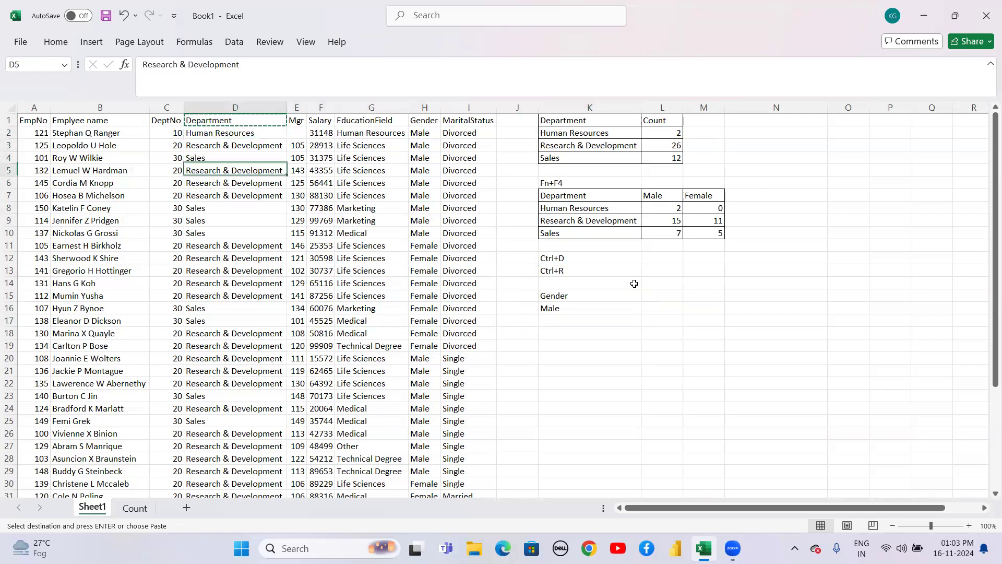
{"action": "key", "text": "Right"}
{"action": "key", "text": "Right"}
{"action": "key", "text": "Right"}
{"action": "key", "text": "Right"}
{"action": "key", "text": "Right"}
{"action": "key", "text": "Right"}
{"action": "key", "text": "Down"}
{"action": "key", "text": "Down"}
{"action": "key", "text": "Down"}
{"action": "key", "text": "Down"}
{"action": "key", "text": "Down"}
{"action": "key", "text": "Down"}
{"action": "key", "text": "Down"}
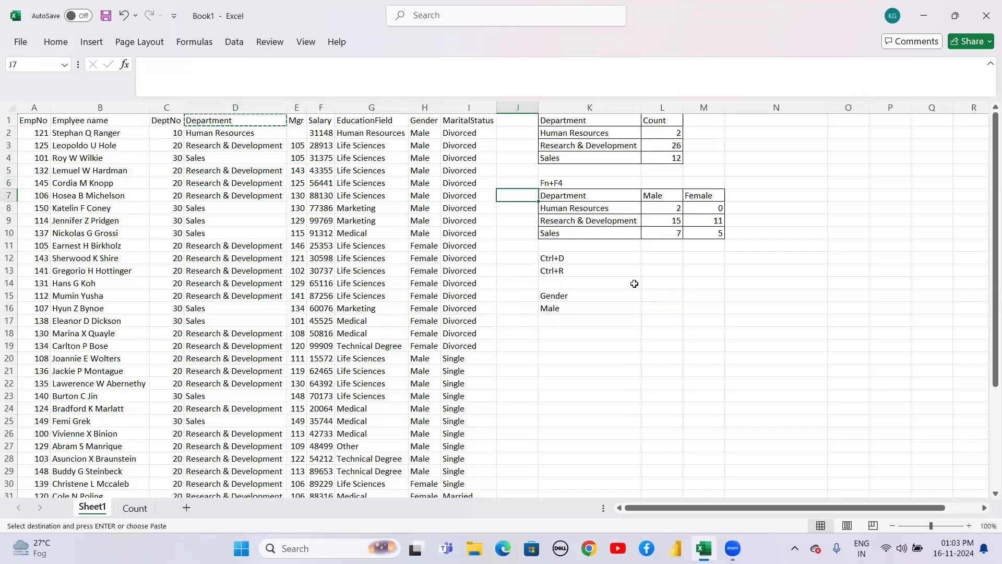
{"action": "key", "text": "Down"}
{"action": "key", "text": "Down"}
{"action": "key", "text": "Down"}
{"action": "key", "text": "Right"}
{"action": "key", "text": "Down"}
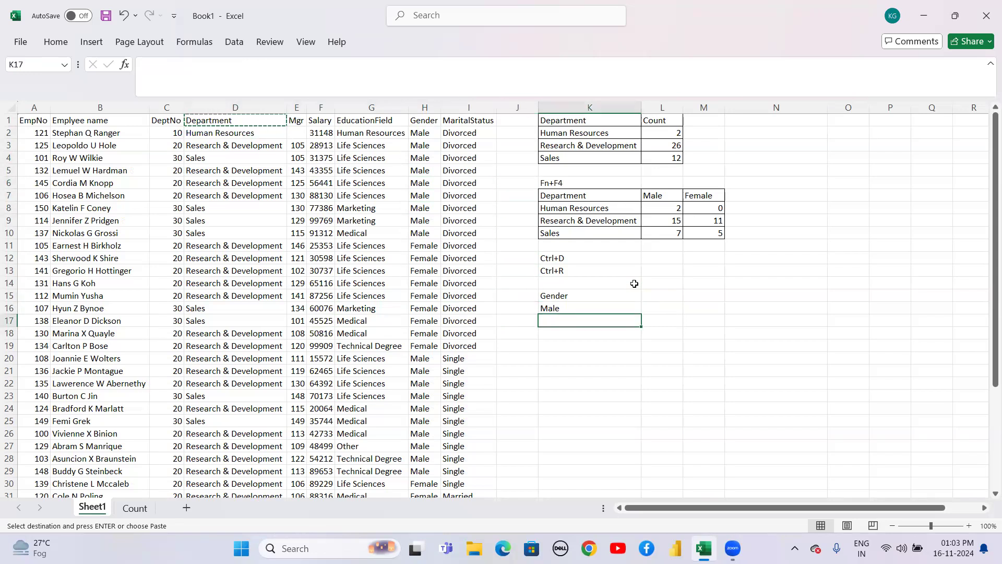
{"action": "key", "text": "ctrl+v"}
{"action": "key", "text": "Down"}
{"action": "key", "text": "Down"}
{"action": "key", "text": "Down"}
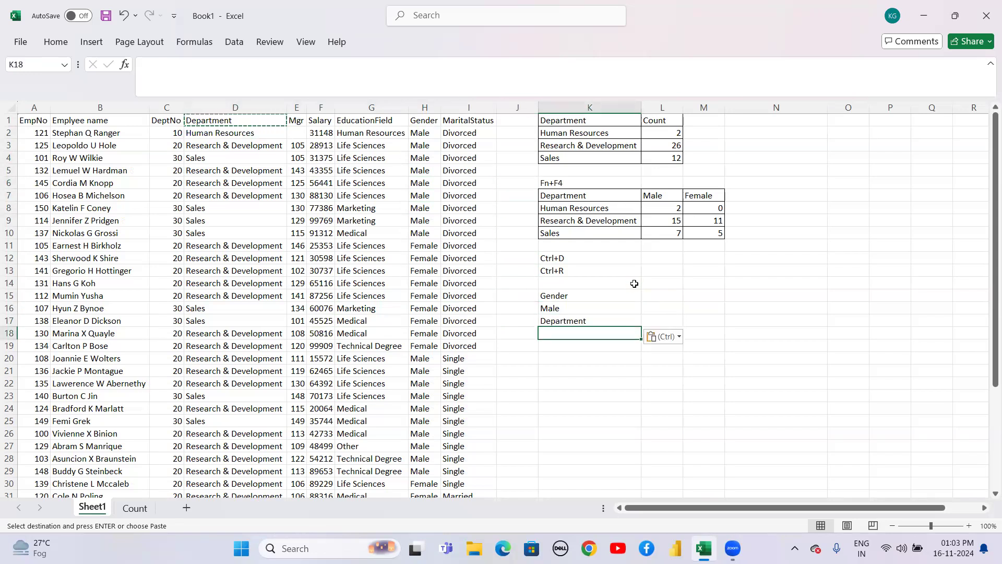
Copy the Divorced entry from I2 of the MaritalStatus column into L17, beside the Department header.
{"action": "key", "text": "Up"}
{"action": "key", "text": "Up"}
{"action": "key", "text": "Up"}
{"action": "key", "text": "Up"}
{"action": "key", "text": "Up"}
{"action": "key", "text": "Up"}
{"action": "key", "text": "Up"}
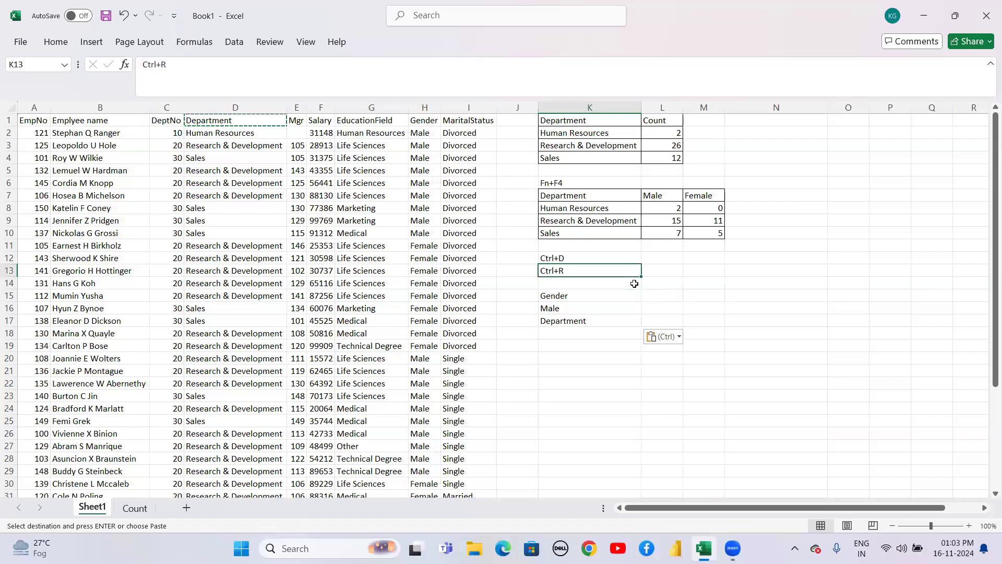
{"action": "key", "text": "Left"}
{"action": "key", "text": "Left"}
{"action": "key", "text": "Up"}
{"action": "key", "text": "Up"}
{"action": "key", "text": "Up"}
{"action": "key", "text": "Up"}
{"action": "key", "text": "Up"}
{"action": "key", "text": "Up"}
{"action": "key", "text": "Up"}
{"action": "key", "text": "Up"}
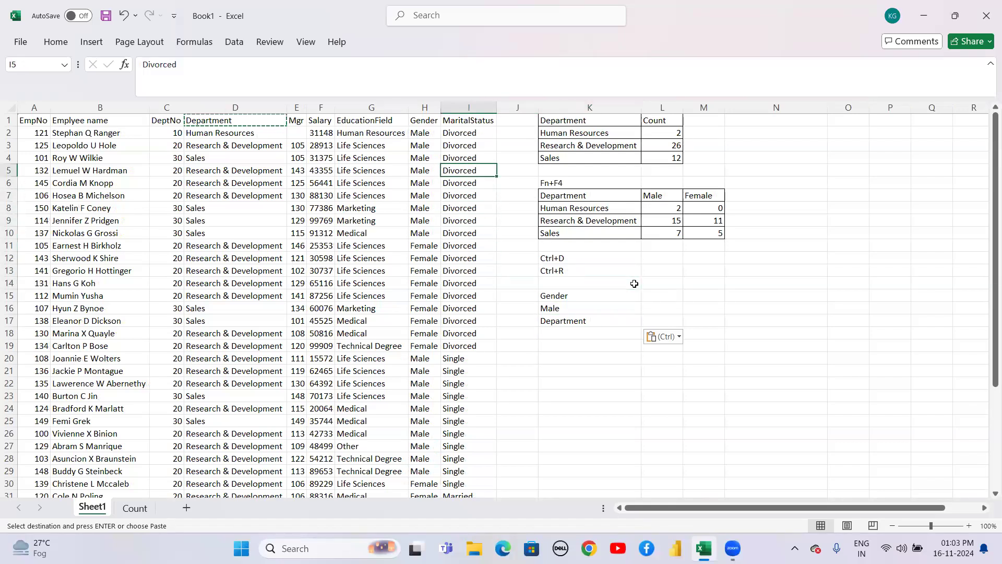
{"action": "key", "text": "ctrl"}
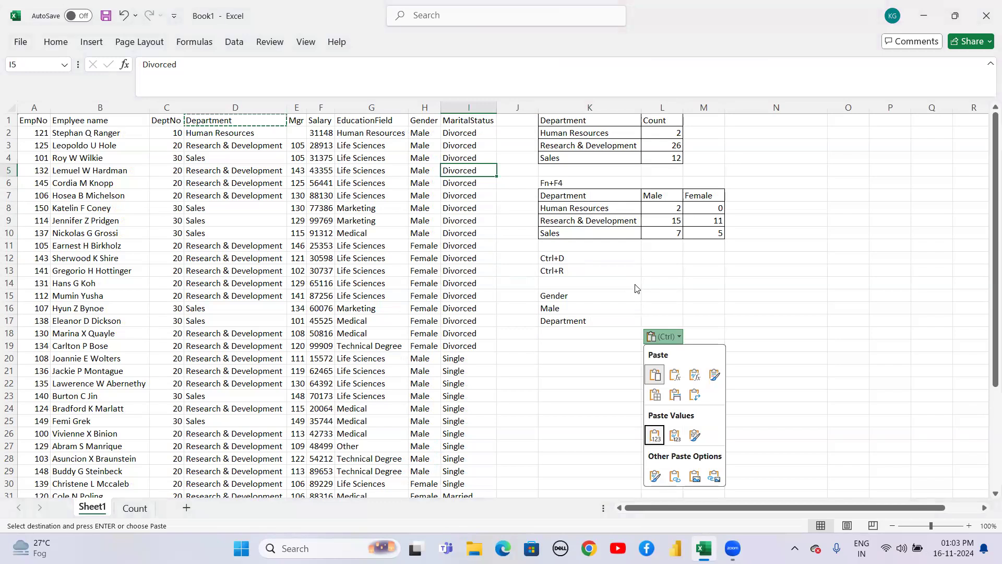
{"action": "key", "text": "Escape"}
{"action": "key", "text": "Up"}
{"action": "key", "text": "Up"}
{"action": "key", "text": "Up"}
{"action": "key", "text": "Up"}
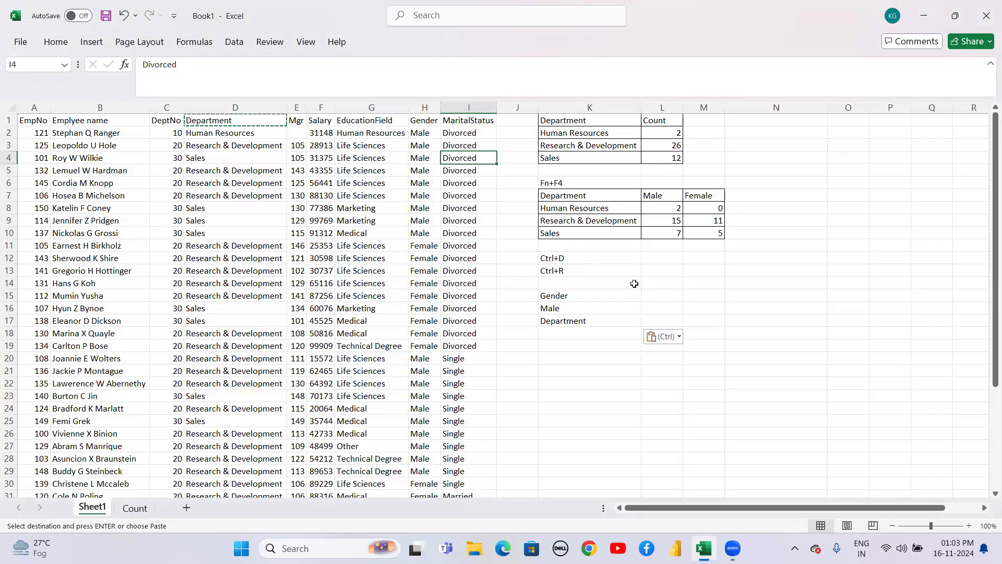
{"action": "key", "text": "Down"}
{"action": "key", "text": "ctrl+c"}
{"action": "key", "text": "Down"}
{"action": "key", "text": "Down"}
{"action": "key", "text": "Down"}
{"action": "key", "text": "Down"}
{"action": "key", "text": "Down"}
{"action": "key", "text": "Down"}
{"action": "key", "text": "Down"}
{"action": "key", "text": "Down"}
{"action": "key", "text": "Down"}
{"action": "key", "text": "Down"}
{"action": "key", "text": "Down"}
{"action": "key", "text": "Down"}
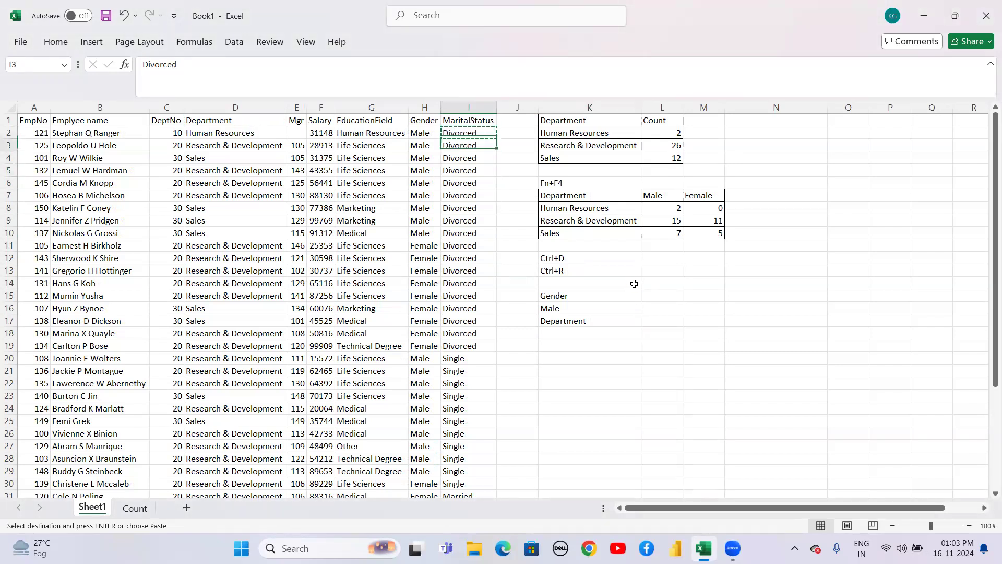
{"action": "left_click", "coordinate": [634, 284]}
{"action": "key", "text": "Down"}
{"action": "key", "text": "Down"}
{"action": "key", "text": "Down"}
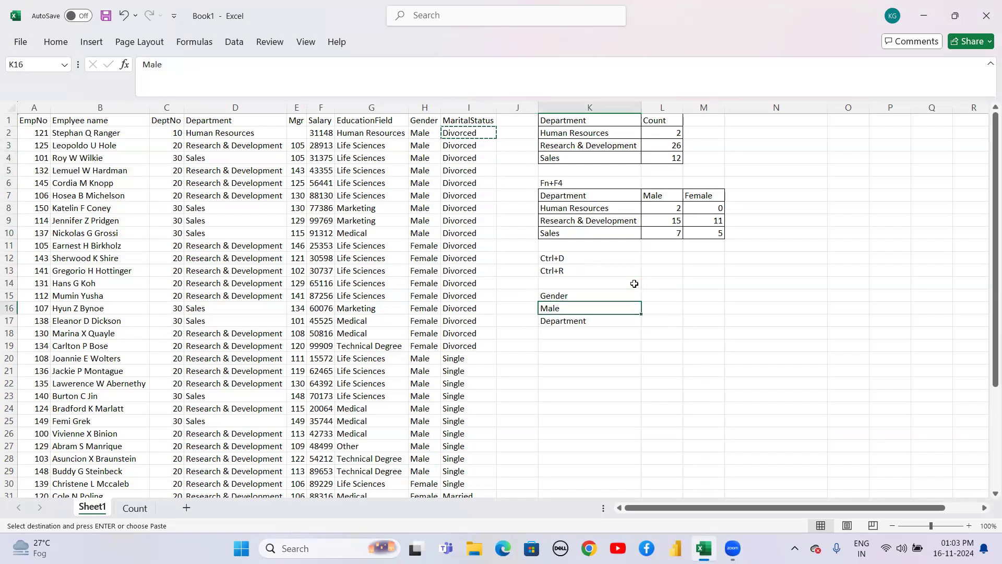
{"action": "key", "text": "Right"}
{"action": "key", "text": "ctrl+v"}
Copy the Single entry from I21 into M17 as the second marital status heading.
{"action": "key", "text": "Left"}
{"action": "key", "text": "Left"}
{"action": "key", "text": "Left"}
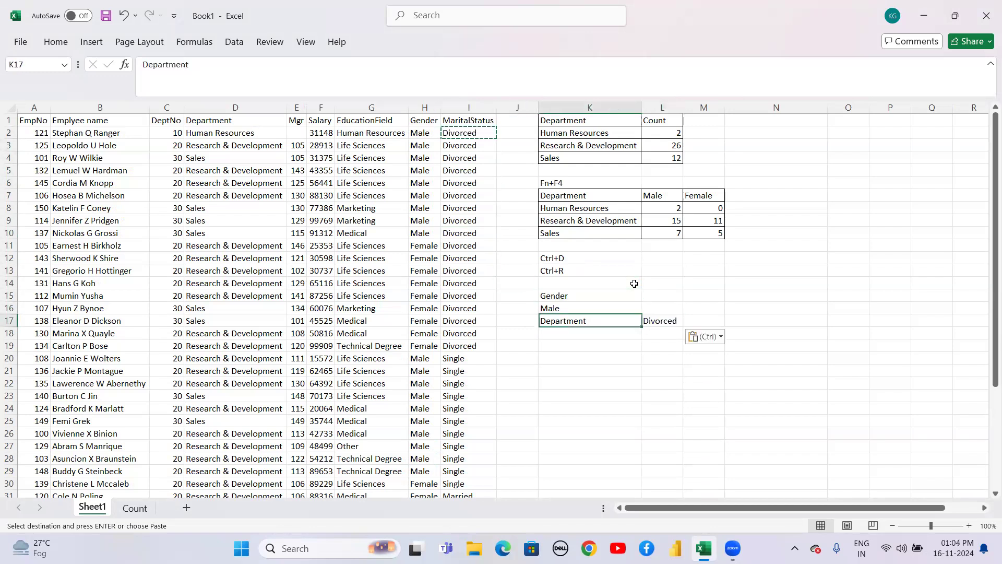
{"action": "key", "text": "Down"}
{"action": "key", "text": "Down"}
{"action": "key", "text": "Down"}
{"action": "key", "text": "Down"}
{"action": "key", "text": "ctrl+c"}
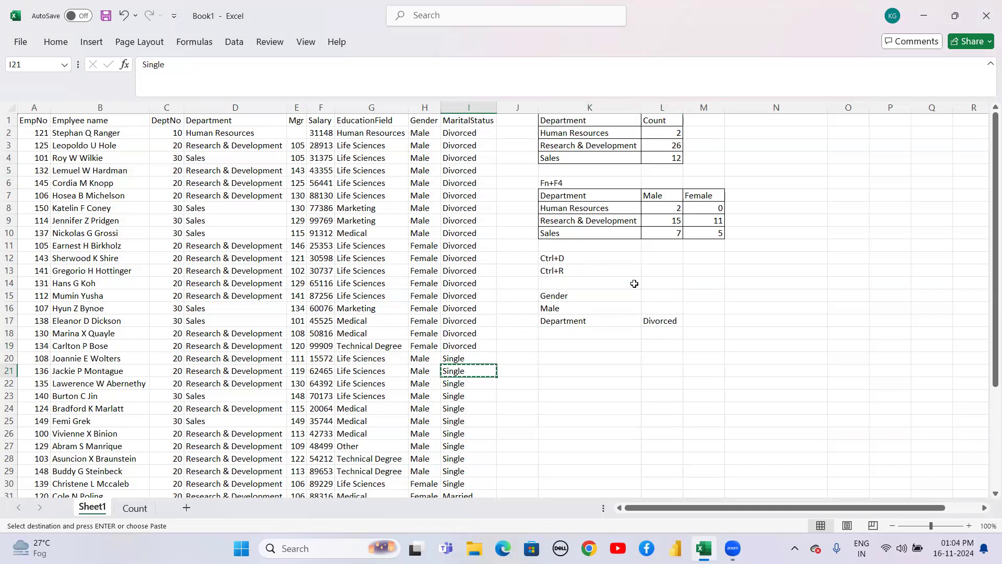
{"action": "key", "text": "Right"}
{"action": "key", "text": "Right"}
{"action": "key", "text": "Right"}
{"action": "key", "text": "Right"}
{"action": "key", "text": "Up"}
{"action": "key", "text": "Up"}
{"action": "key", "text": "Up"}
{"action": "key", "text": "Up"}
{"action": "key", "text": "ctrl+v"}
Copy the Married entry from I40 into N17 as the third marital status heading.
{"action": "key", "text": "Down"}
{"action": "key", "text": "Left"}
{"action": "key", "text": "Left"}
{"action": "key", "text": "Left"}
{"action": "key", "text": "Left"}
{"action": "key", "text": "Down"}
{"action": "key", "text": "Down"}
{"action": "key", "text": "Down"}
{"action": "key", "text": "Down"}
{"action": "key", "text": "Down"}
{"action": "key", "text": "Down"}
{"action": "key", "text": "Down"}
{"action": "key", "text": "Down"}
{"action": "key", "text": "Down"}
{"action": "key", "text": "Down"}
{"action": "key", "text": "Down"}
{"action": "key", "text": "Down"}
{"action": "key", "text": "Down"}
{"action": "key", "text": "Down"}
{"action": "key", "text": "Down"}
{"action": "key", "text": "Down"}
{"action": "key", "text": "Down"}
{"action": "key", "text": "Down"}
{"action": "key", "text": "Down"}
{"action": "key", "text": "Down"}
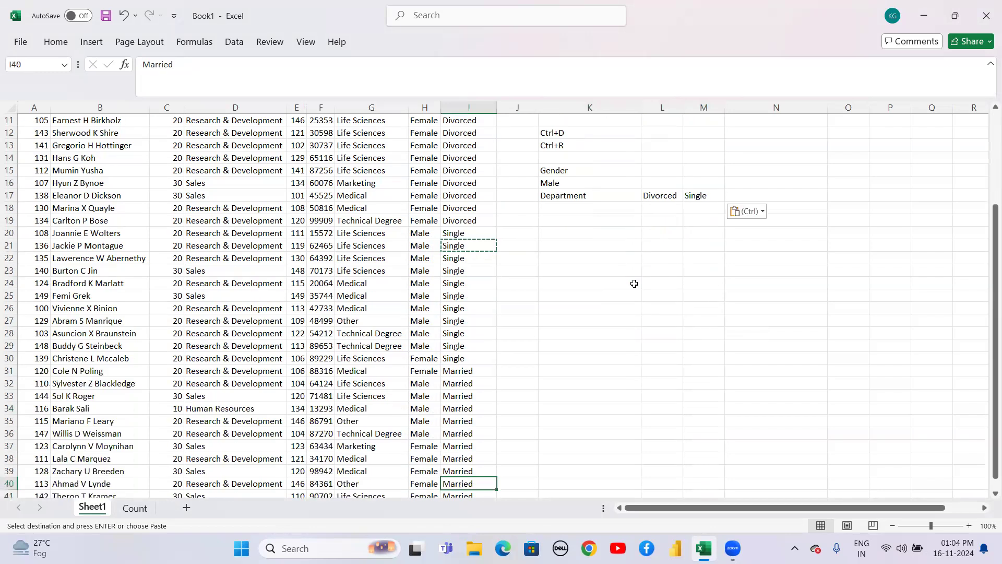
{"action": "key", "text": "ctrl+c"}
{"action": "key", "text": "Up"}
{"action": "key", "text": "Up"}
{"action": "key", "text": "Up"}
{"action": "key", "text": "Up"}
{"action": "key", "text": "Up"}
{"action": "key", "text": "Up"}
{"action": "key", "text": "Up"}
{"action": "key", "text": "Up"}
{"action": "key", "text": "Up"}
{"action": "key", "text": "Up"}
{"action": "key", "text": "Up"}
{"action": "key", "text": "Up"}
{"action": "key", "text": "Up"}
{"action": "key", "text": "Up"}
{"action": "key", "text": "Up"}
{"action": "key", "text": "Up"}
{"action": "key", "text": "Up"}
{"action": "key", "text": "Up"}
{"action": "key", "text": "Up"}
{"action": "key", "text": "Up"}
{"action": "key", "text": "Up"}
{"action": "key", "text": "Up"}
{"action": "key", "text": "Up"}
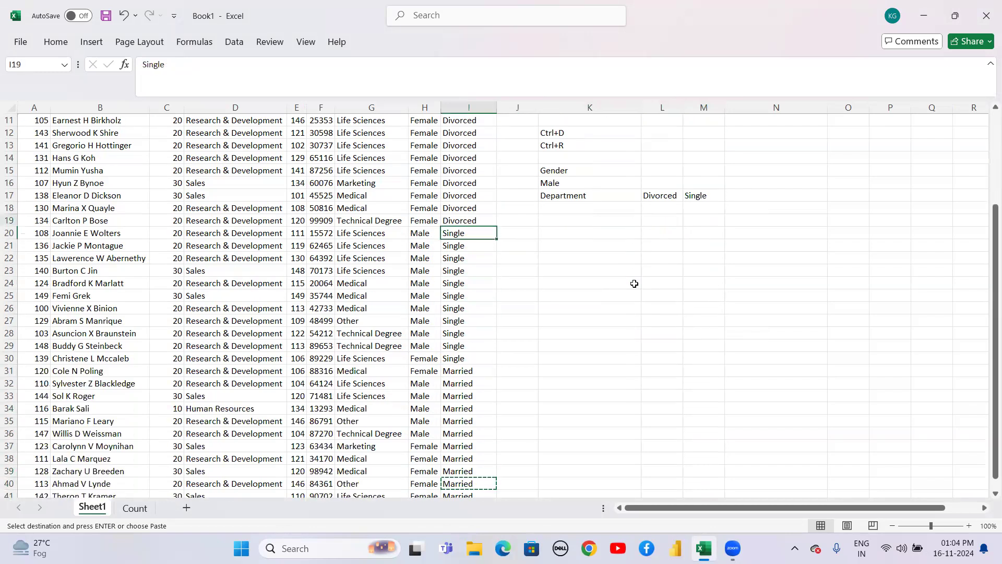
{"action": "key", "text": "Right"}
{"action": "key", "text": "Right"}
{"action": "key", "text": "Right"}
{"action": "key", "text": "Right"}
{"action": "key", "text": "Right"}
{"action": "key", "text": "ctrl+v"}
Copy the three department names from K2:K4 into K18:K20, below the Department header of the third table.
{"action": "key", "text": "Down"}
{"action": "key", "text": "Down"}
{"action": "key", "text": "Left"}
{"action": "key", "text": "Left"}
{"action": "key", "text": "Left"}
{"action": "key", "text": "Up"}
{"action": "key", "text": "Up"}
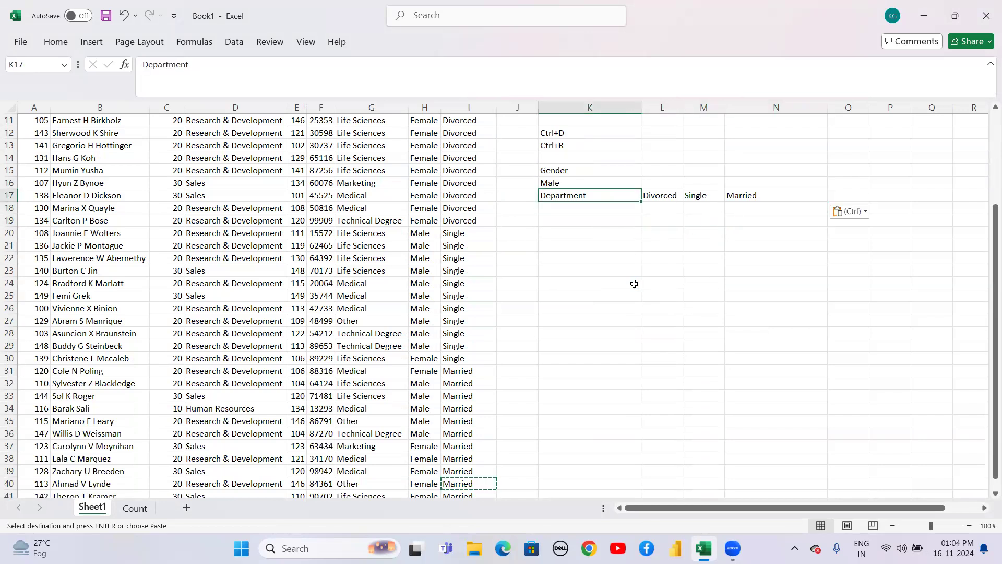
{"action": "key", "text": "Down"}
{"action": "key", "text": "Left"}
{"action": "key", "text": "Left"}
{"action": "key", "text": "Left"}
{"action": "key", "text": "Left"}
{"action": "key", "text": "Left"}
{"action": "key", "text": "ctrl+Up"}
{"action": "key", "text": "Down"}
{"action": "key", "text": "Right"}
{"action": "key", "text": "Right"}
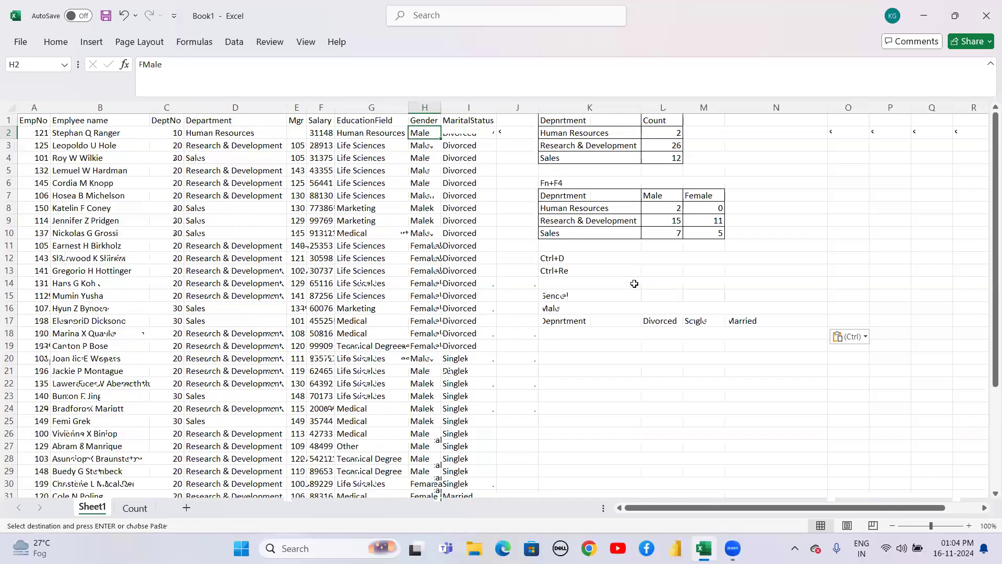
{"action": "key", "text": "Right"}
{"action": "key", "text": "Right"}
{"action": "key", "text": "Right"}
{"action": "key", "text": "shift+Down"}
{"action": "key", "text": "shift+Down"}
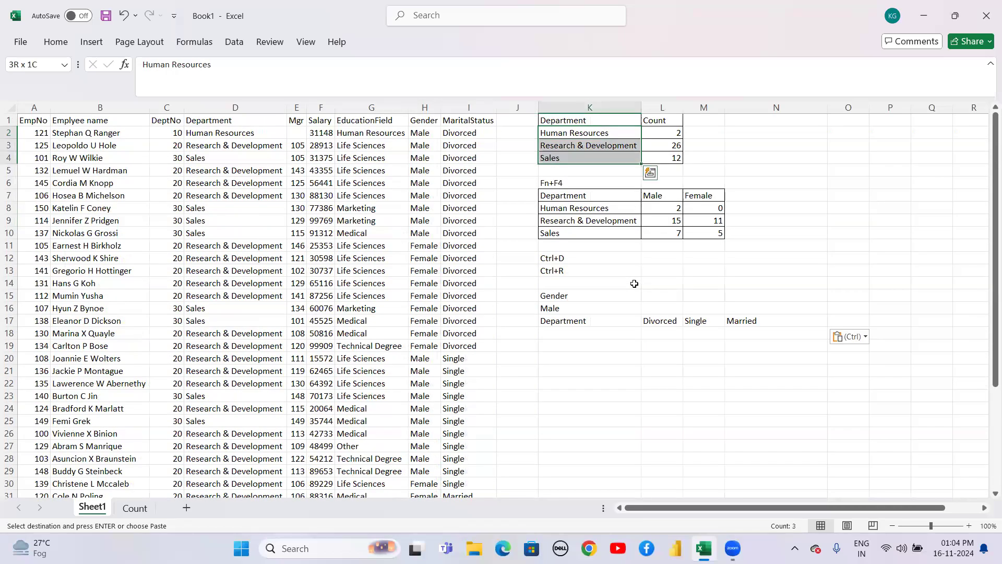
{"action": "key", "text": "ctrl+c"}
{"action": "key", "text": "Down"}
{"action": "key", "text": "Down"}
{"action": "key", "text": "Down"}
{"action": "key", "text": "Down"}
{"action": "key", "text": "Down"}
{"action": "key", "text": "Down"}
{"action": "key", "text": "Down"}
{"action": "key", "text": "Down"}
{"action": "key", "text": "Down"}
{"action": "key", "text": "Down"}
{"action": "key", "text": "Down"}
{"action": "key", "text": "Down"}
{"action": "key", "text": "Down"}
{"action": "key", "text": "Down"}
{"action": "key", "text": "Down"}
{"action": "key", "text": "Down"}
{"action": "key", "text": "Down"}
{"action": "key", "text": "Down"}
{"action": "key", "text": "Up"}
{"action": "key", "text": "Up"}
{"action": "key", "text": "ctrl+v"}
Apply all borders to K15:K20, from the Gender label down to the Sales row.
{"action": "key", "text": "Up"}
{"action": "key", "text": "Up"}
{"action": "key", "text": "Up"}
{"action": "key", "text": "shift+Down"}
{"action": "key", "text": "shift+Down"}
{"action": "key", "text": "shift+Down"}
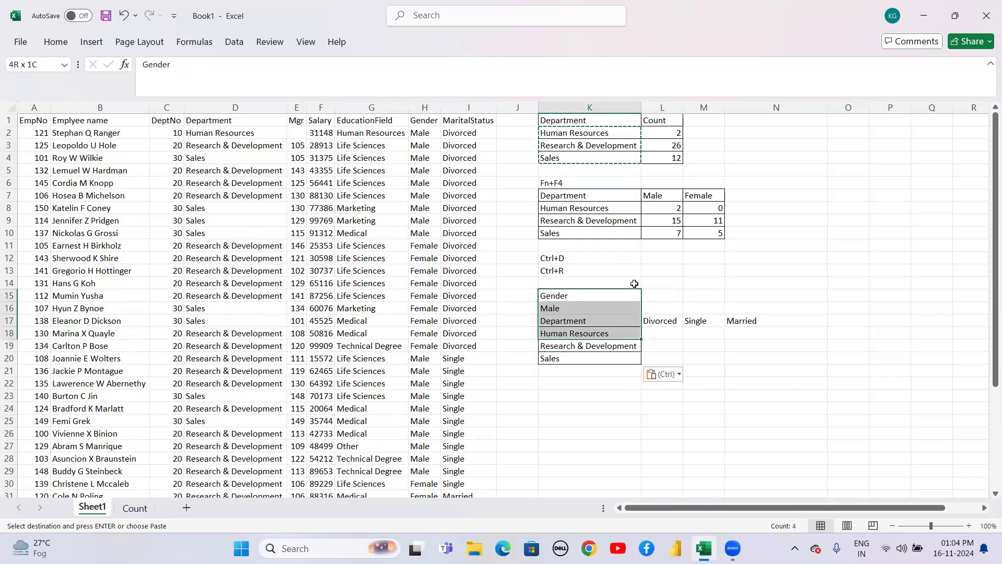
{"action": "key", "text": "shift+Down"}
{"action": "key", "text": "shift+Down"}
{"action": "key", "text": "shift+Right"}
{"action": "key", "text": "shift+Right"}
{"action": "key", "text": "shift+Right"}
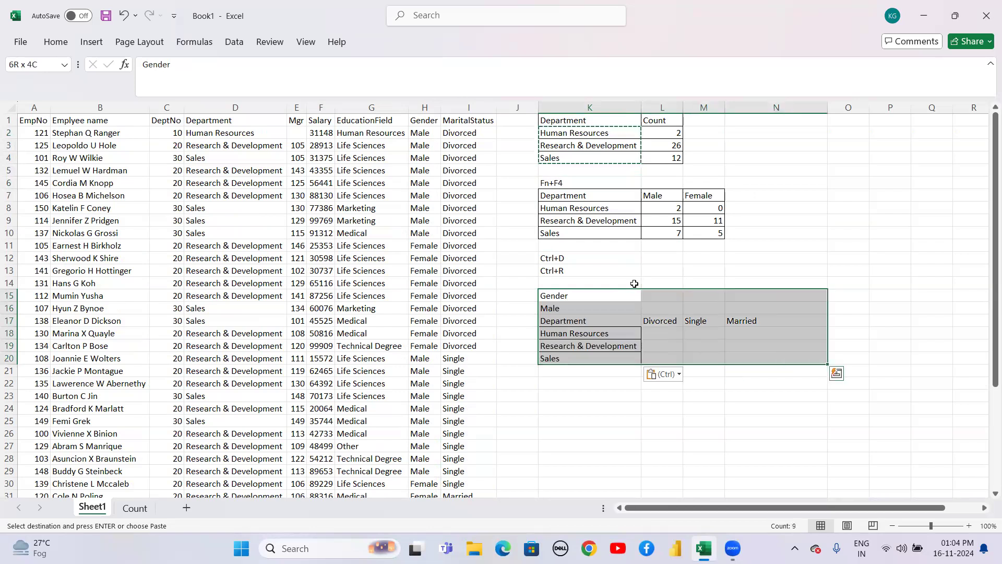
{"action": "key", "text": "shift+Left"}
{"action": "key", "text": "shift+Left"}
{"action": "key", "text": "shift+Left"}
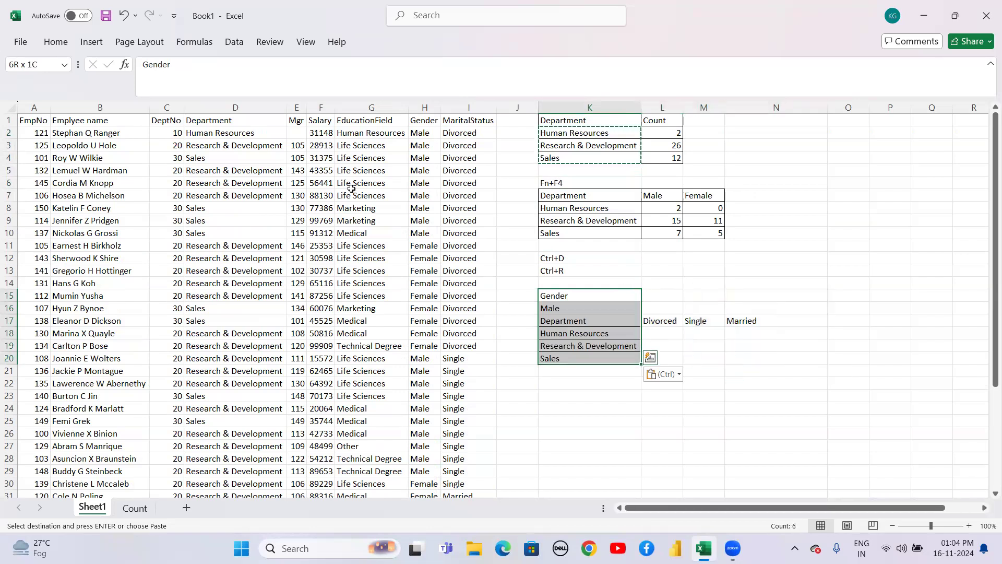
{"action": "left_click", "coordinate": [56, 42]}
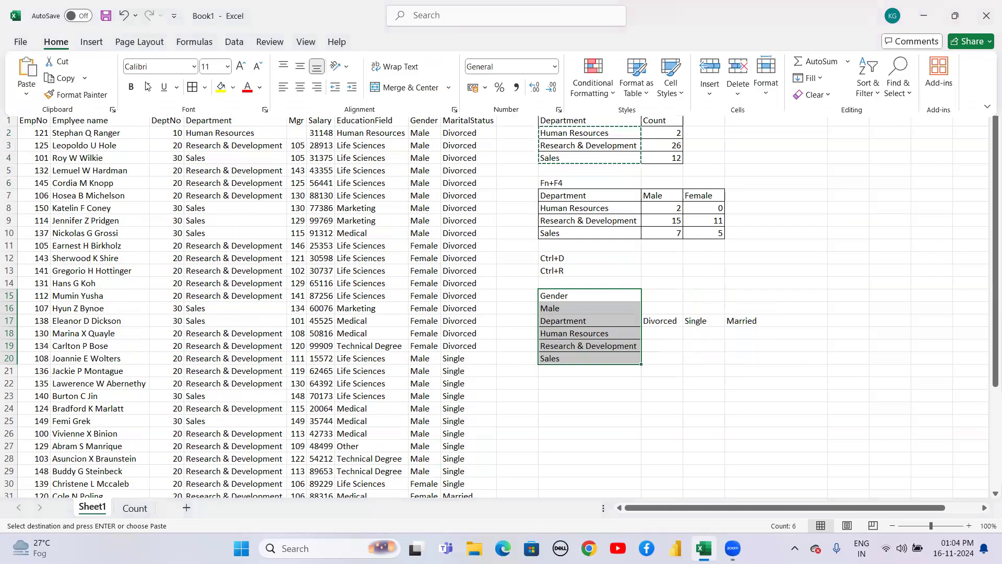
{"action": "key", "text": "Escape"}
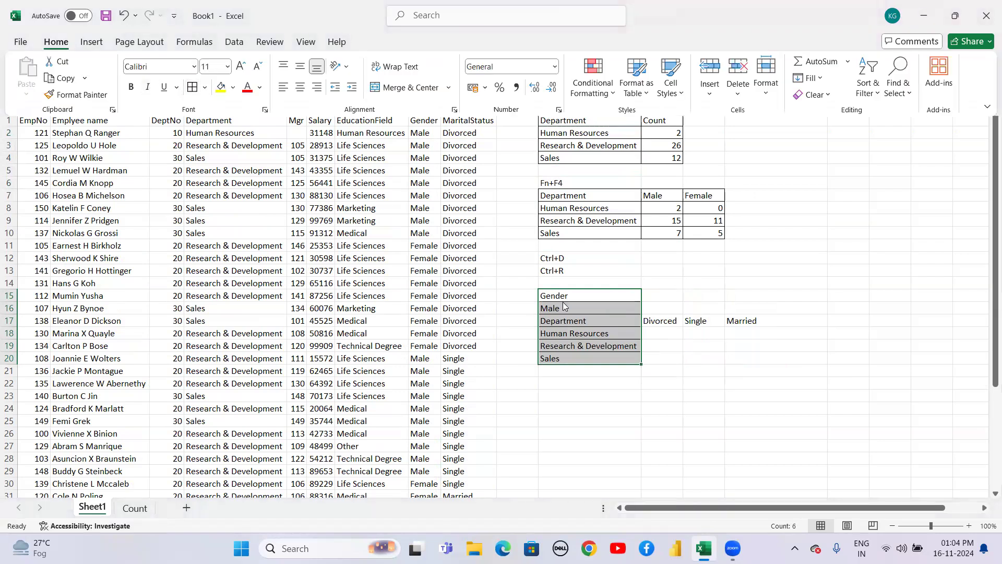
{"action": "left_click", "coordinate": [636, 336]}
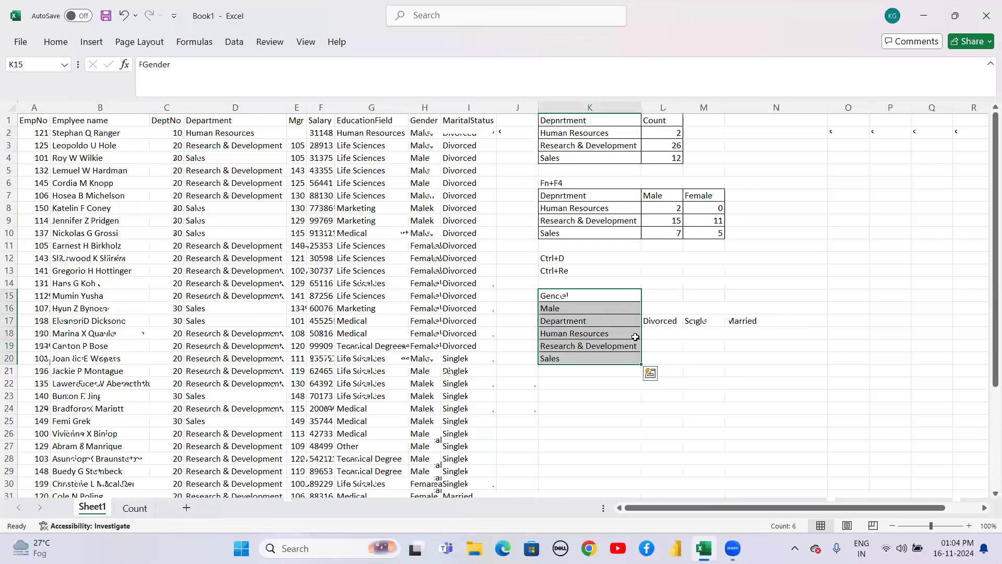
Apply all borders to K18:N20, covering the department rows across the marital status columns.
{"action": "left_click", "coordinate": [635, 336]}
{"action": "key", "text": "shift+Right"}
{"action": "key", "text": "shift+Right"}
{"action": "key", "text": "shift+Right"}
{"action": "key", "text": "shift+Down"}
{"action": "key", "text": "shift+Down"}
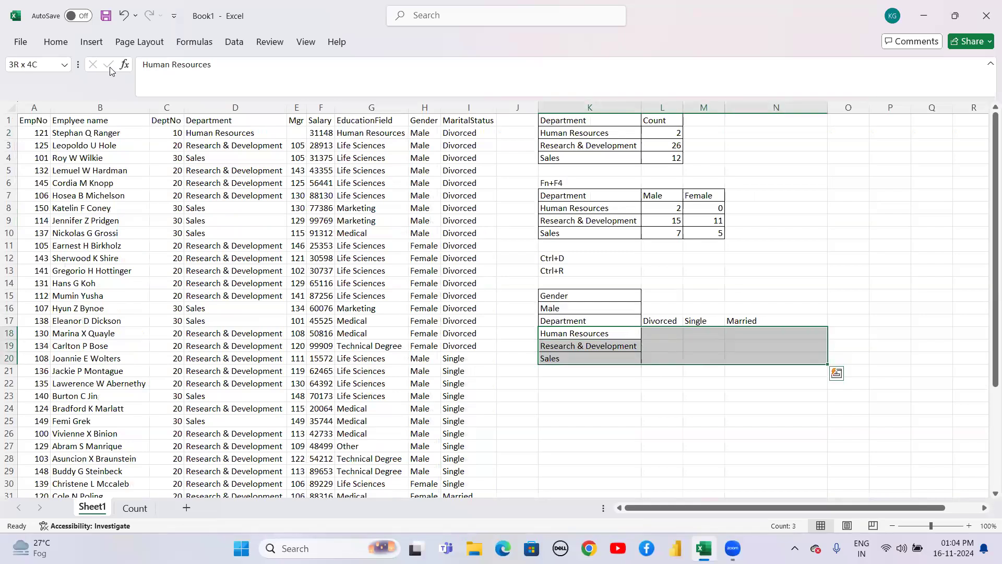
{"action": "left_click", "coordinate": [56, 46]}
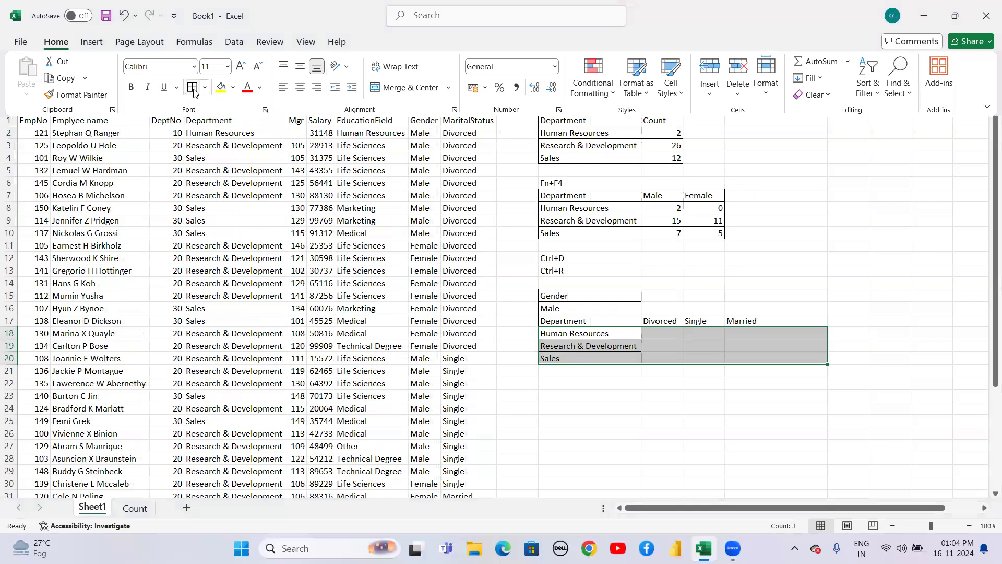
{"action": "left_click", "coordinate": [194, 91]}
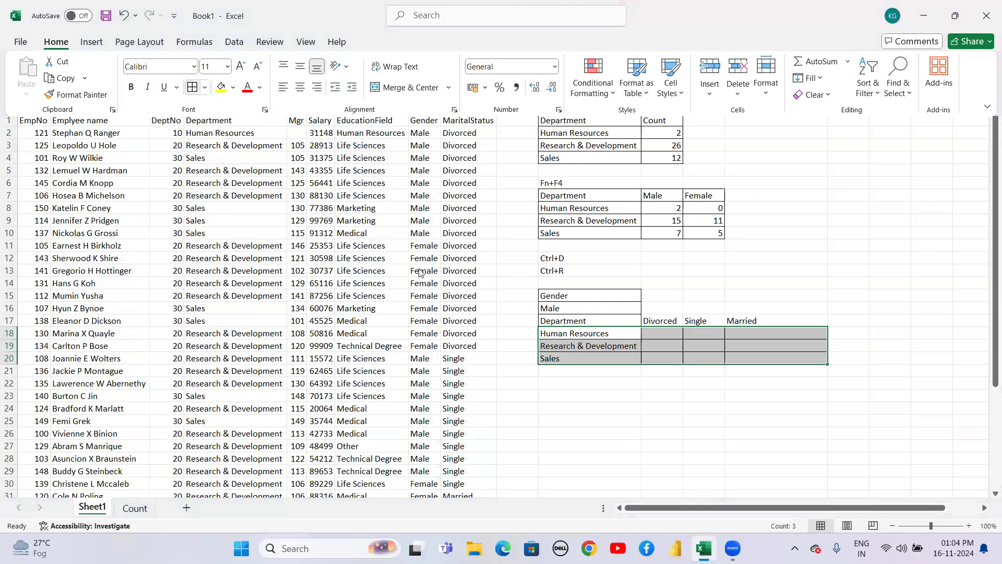
{"action": "left_click", "coordinate": [599, 379]}
{"action": "left_click", "coordinate": [598, 379]}
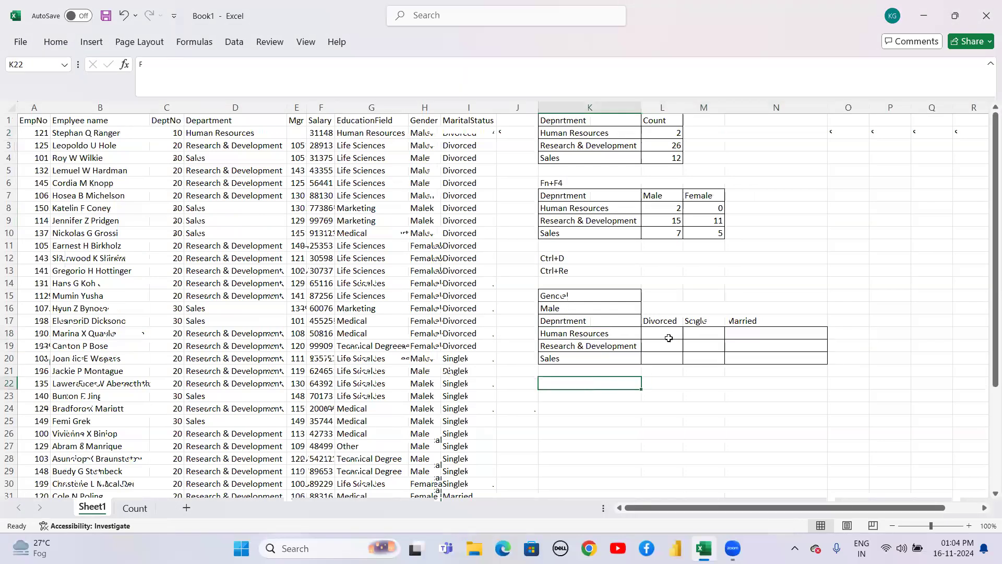
Apply all borders to the Divorced, Single and Married headings in L17:N17.
{"action": "left_click", "coordinate": [670, 322]}
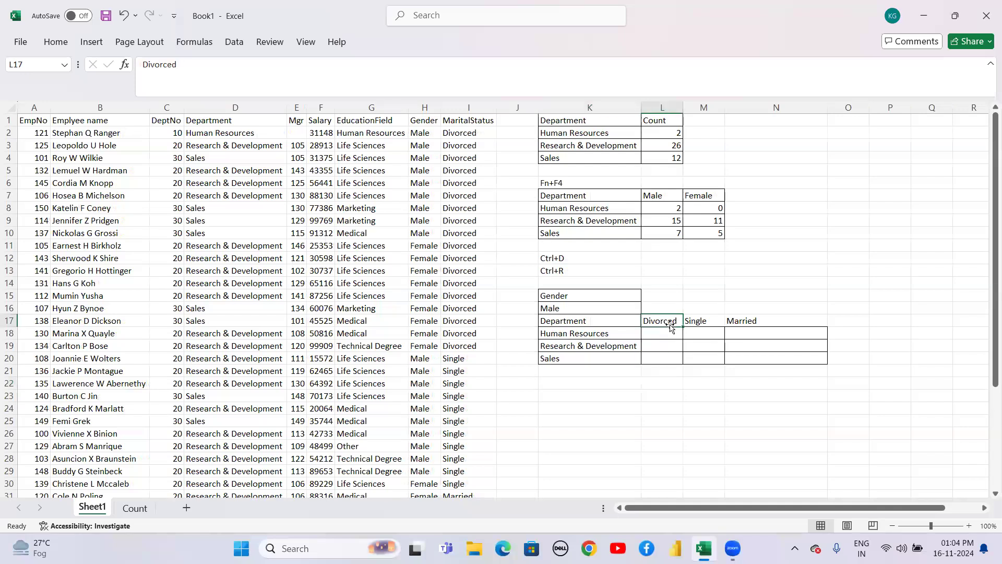
{"action": "key", "text": "shift+Right"}
{"action": "key", "text": "shift+Right"}
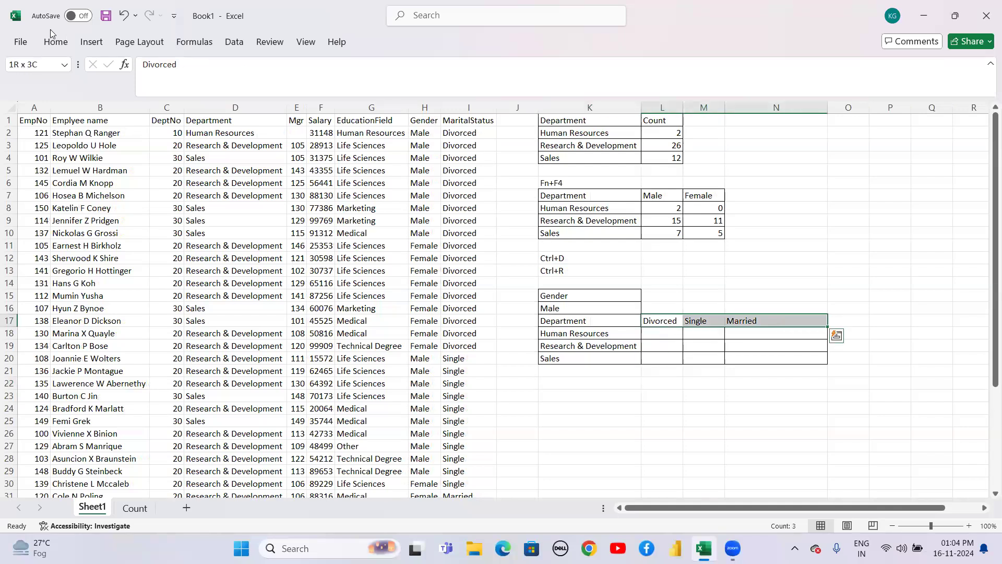
{"action": "left_click", "coordinate": [56, 43]}
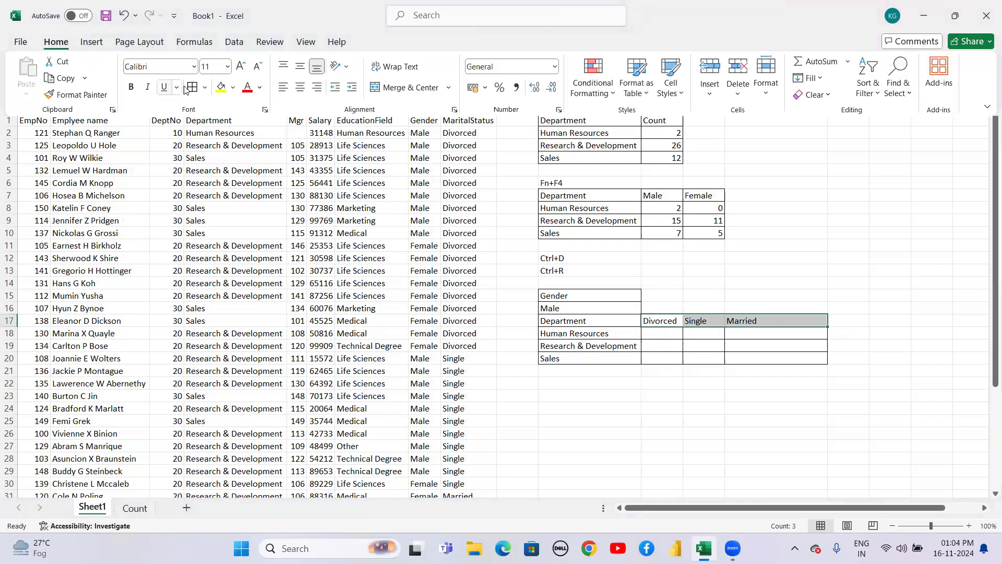
{"action": "left_click", "coordinate": [192, 88]}
{"action": "left_click", "coordinate": [554, 378]}
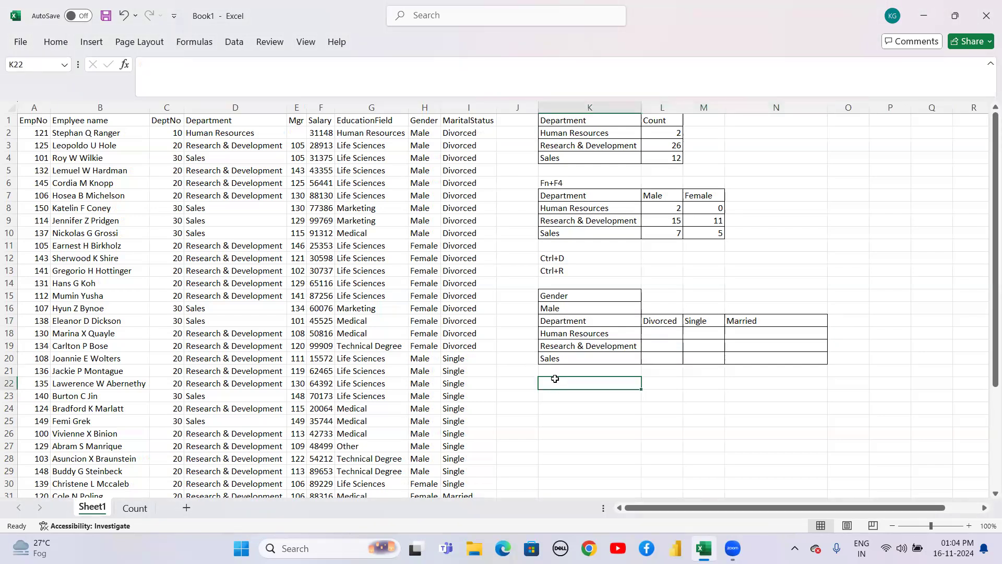
Examine the Male criterion, the department rows and the marital status headings of the third table.
{"action": "left_click", "coordinate": [565, 309]}
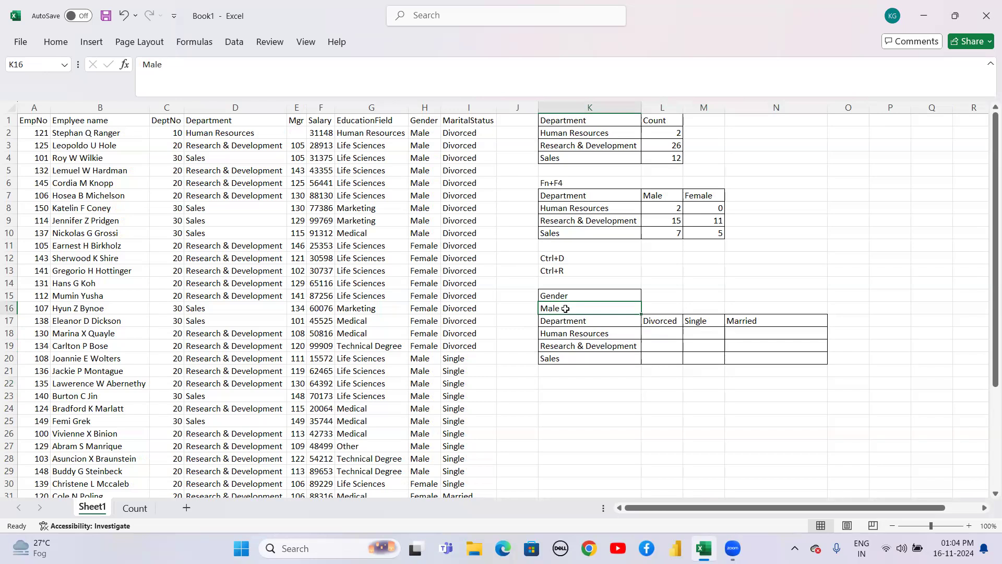
{"action": "left_click", "coordinate": [577, 338]}
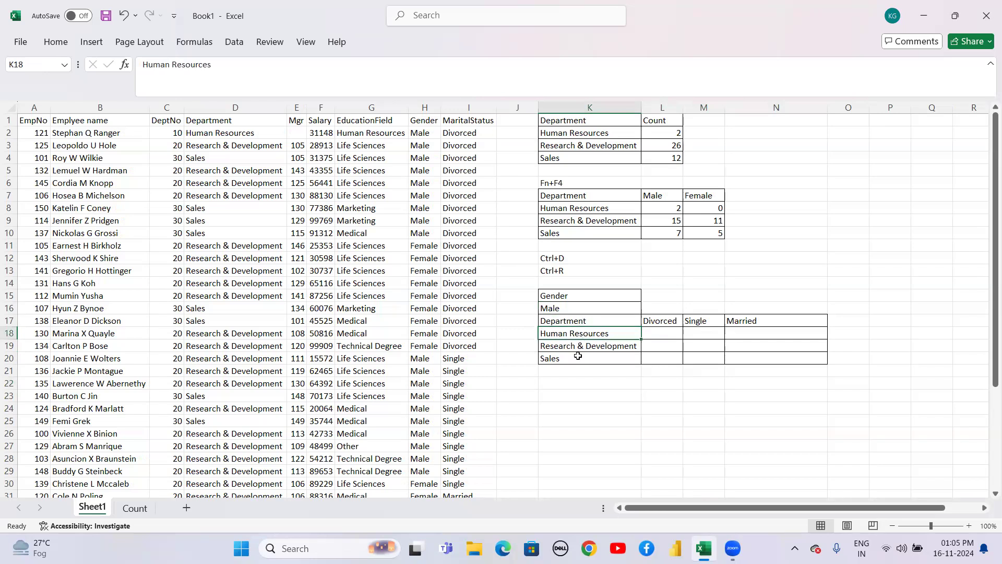
{"action": "left_click", "coordinate": [570, 361]}
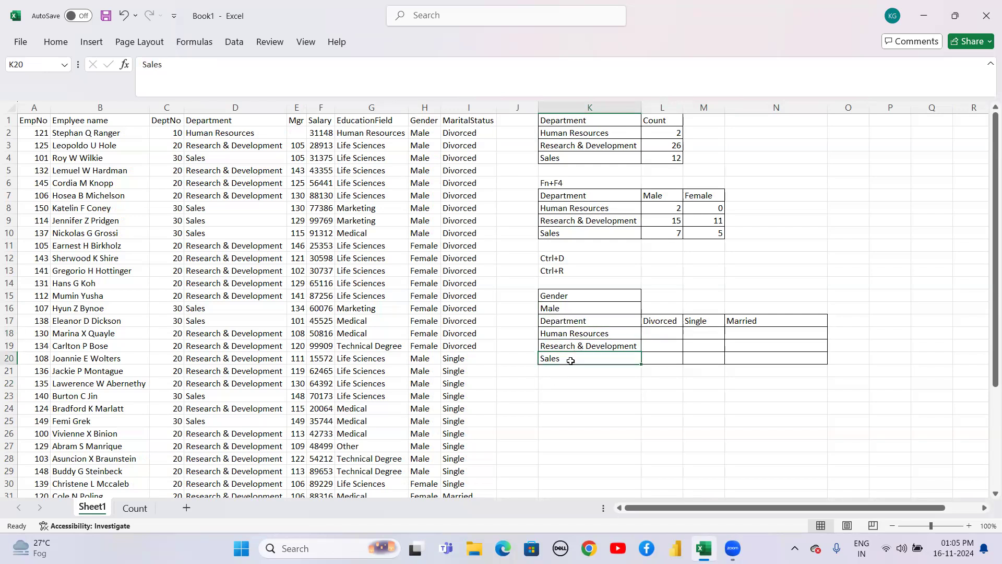
{"action": "left_click", "coordinate": [669, 323]}
{"action": "left_click", "coordinate": [703, 323]}
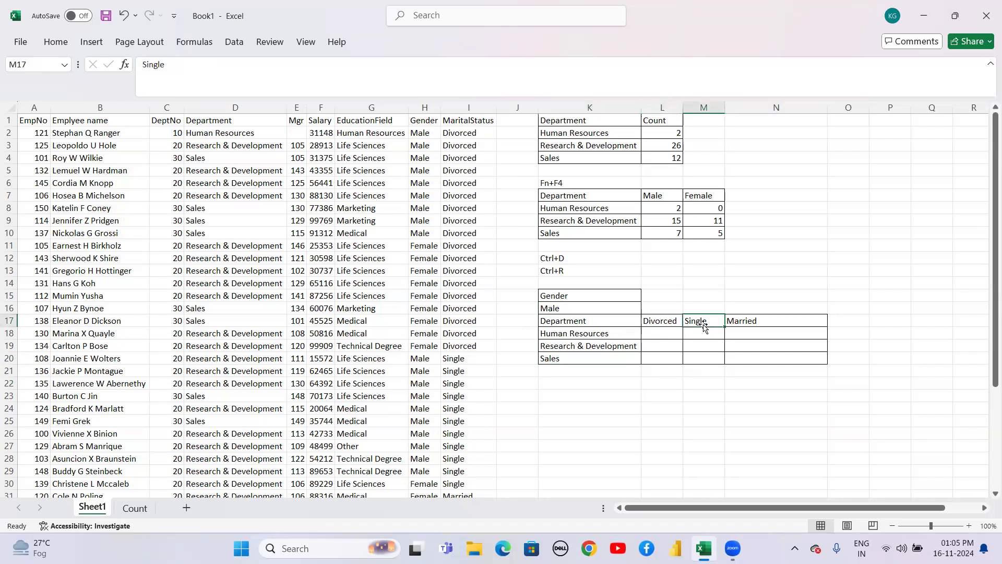
{"action": "left_click", "coordinate": [749, 323]}
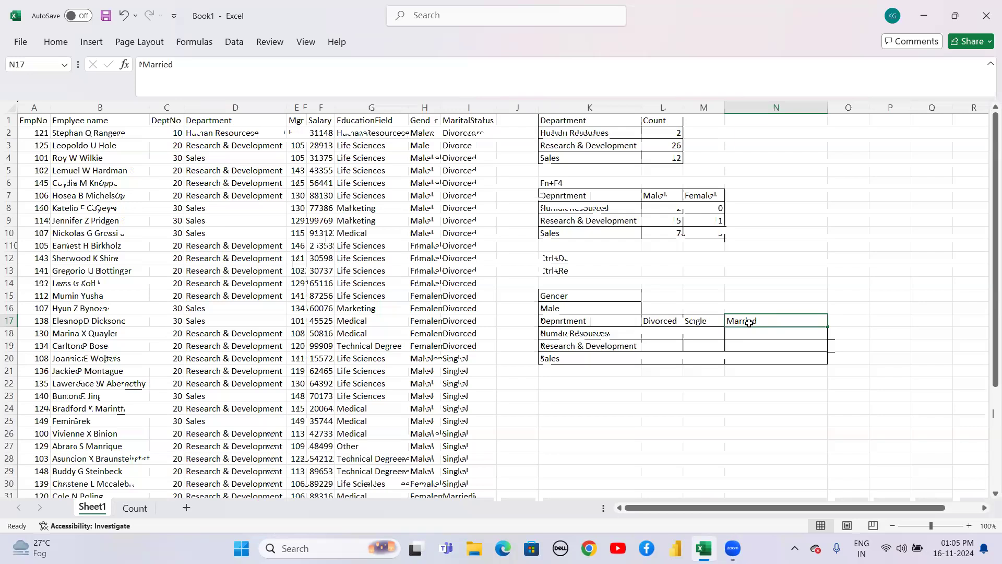
Start a COUNTIFS formula in L18 with the absolute gender range $H$2:$H$41 and the absolute Male criterion $K$16.
{"action": "left_click", "coordinate": [667, 334]}
{"action": "type", "text": "=c"}
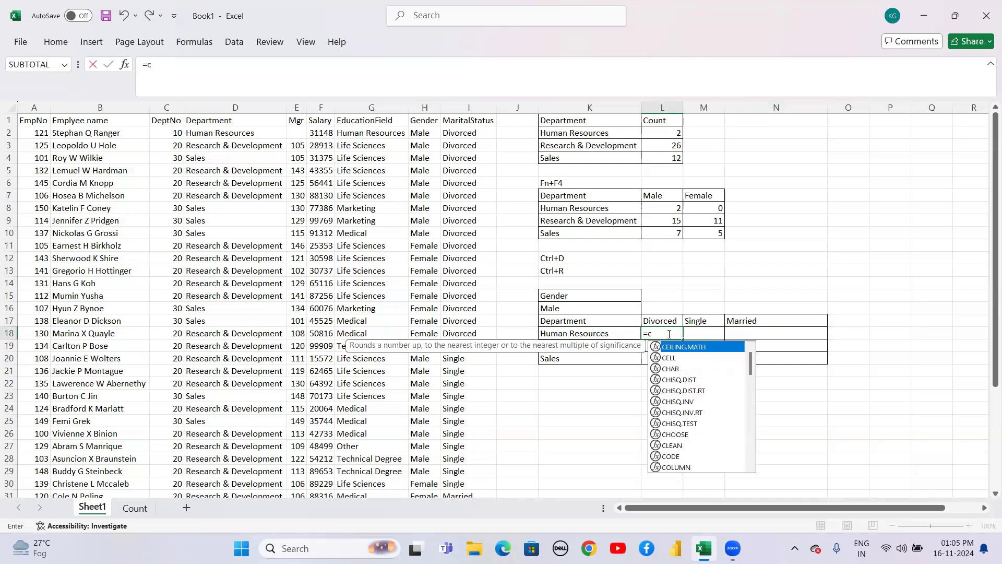
{"action": "type", "text": "ounti"}
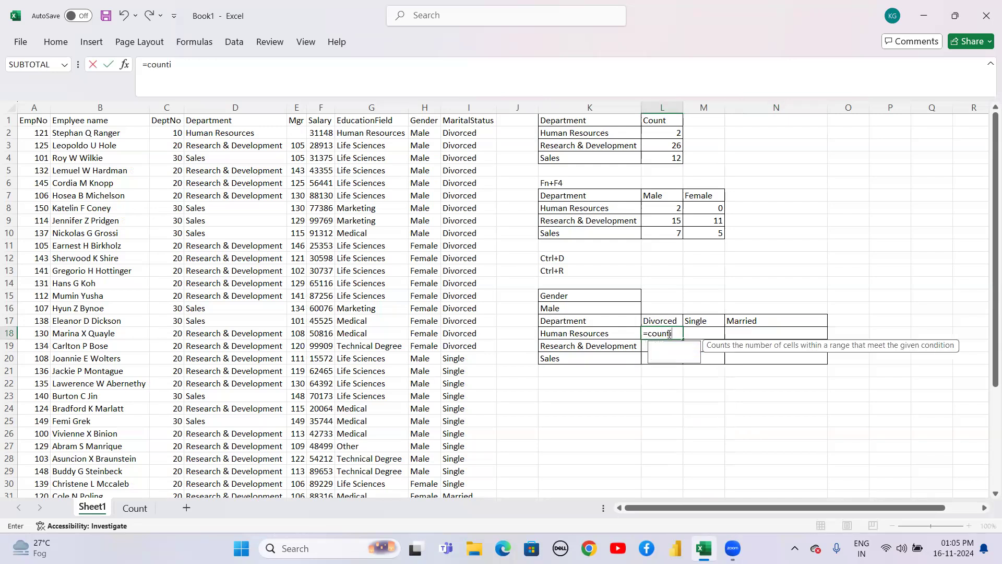
{"action": "type", "text": "fs("}
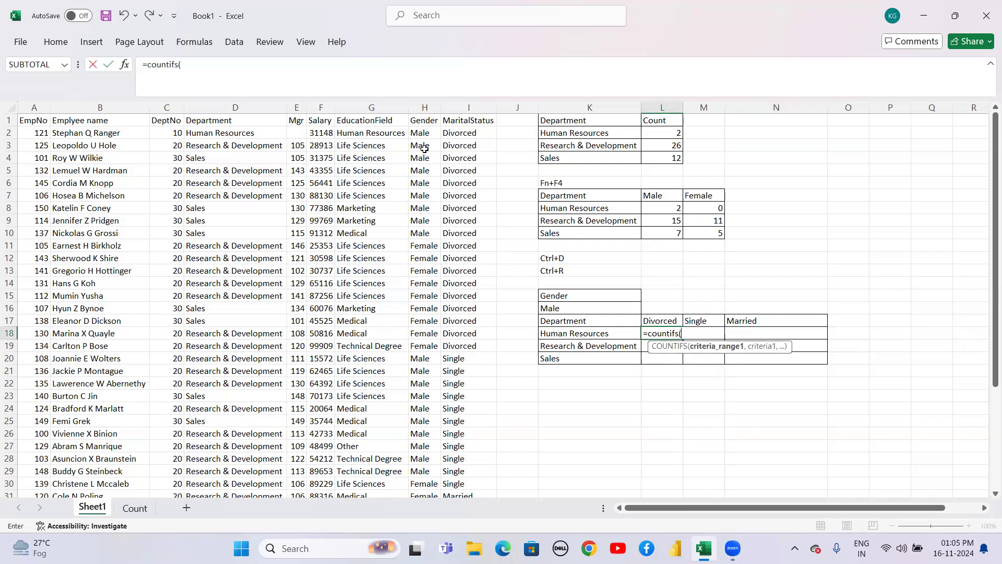
{"action": "left_click", "coordinate": [422, 131]}
{"action": "key", "text": "shift+Down"}
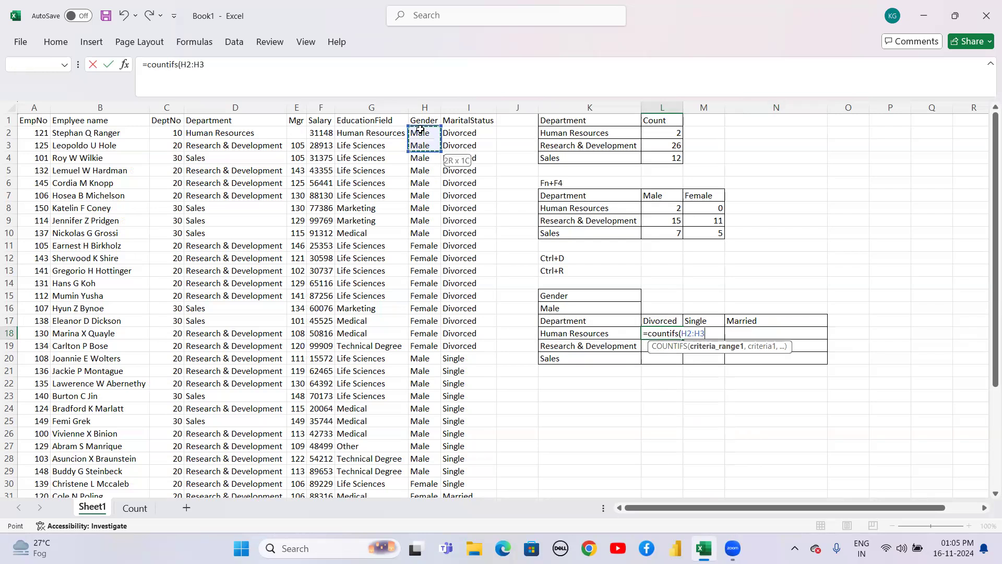
{"action": "key", "text": "ctrl+shift+Down"}
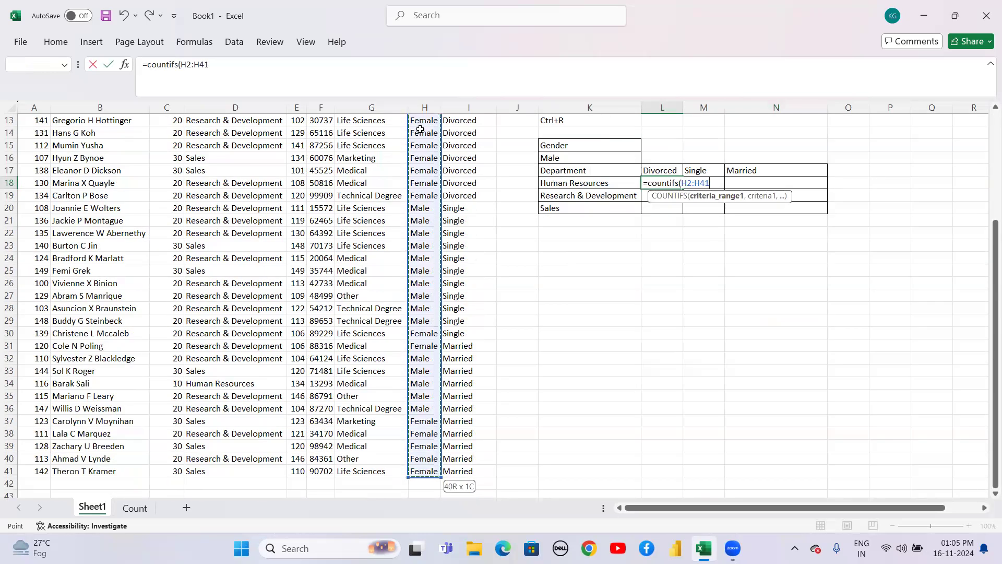
{"action": "key", "text": "F4"}
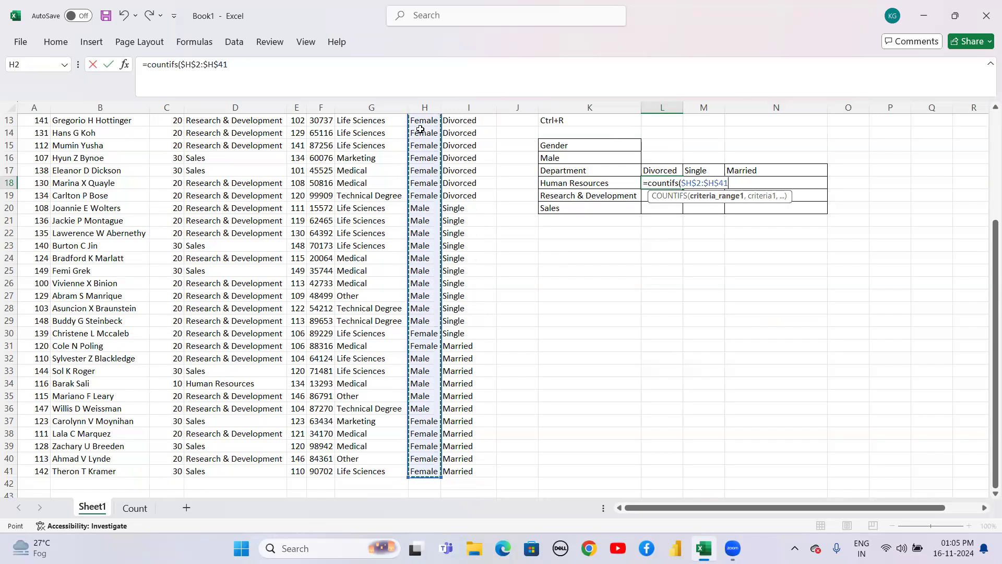
{"action": "type", "text": ","}
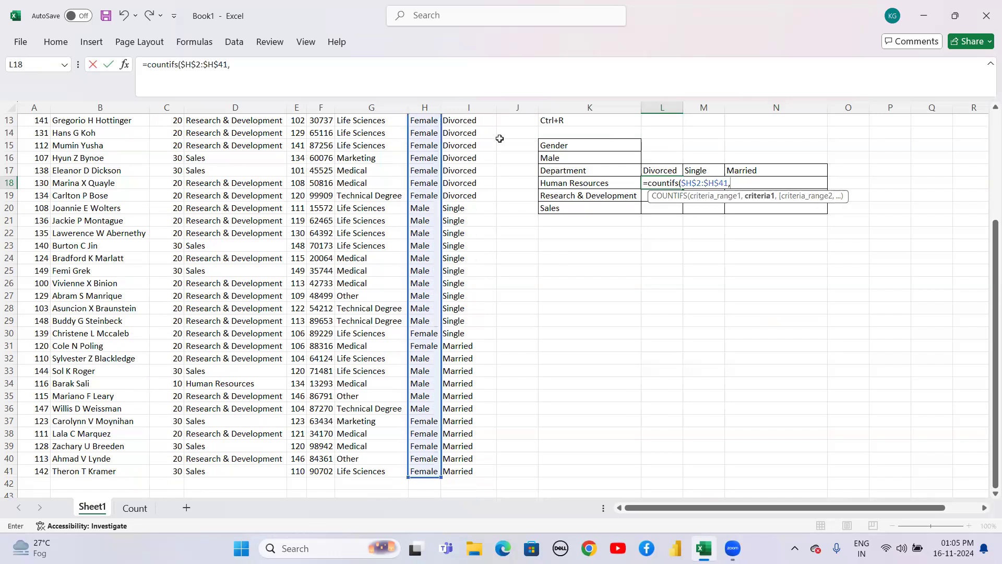
{"action": "left_click", "coordinate": [558, 157]}
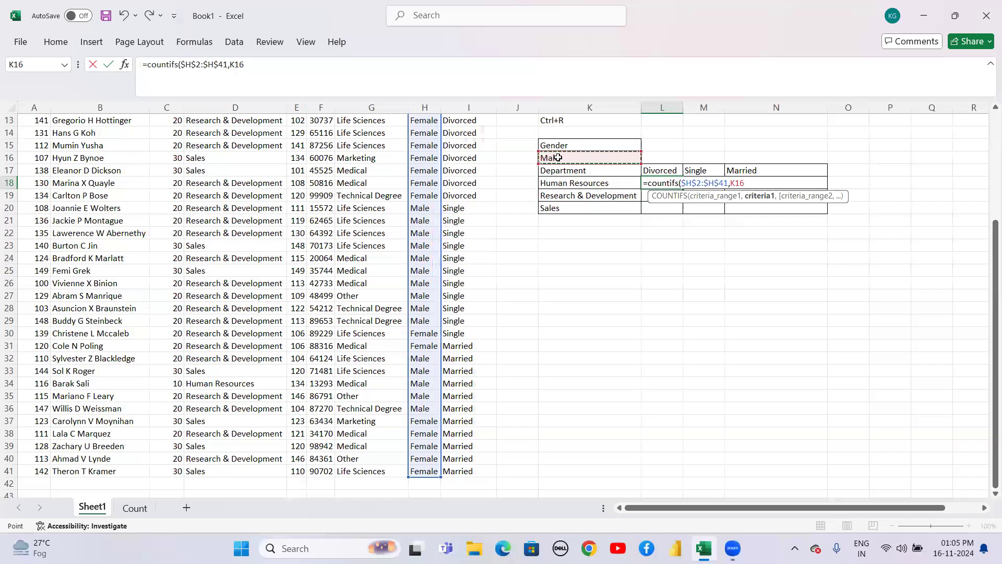
{"action": "key", "text": "F4"}
{"action": "type", "text": ","}
Add the absolute department range $D$2:$D$41 as the second criteria range of the COUNTIFS formula in L18.
{"action": "left_click", "coordinate": [244, 206]}
{"action": "key", "text": "Up"}
{"action": "key", "text": "Up"}
{"action": "key", "text": "Up"}
{"action": "key", "text": "Up"}
{"action": "key", "text": "Up"}
{"action": "key", "text": "Up"}
{"action": "key", "text": "Up"}
{"action": "key", "text": "Up"}
{"action": "key", "text": "Up"}
{"action": "key", "text": "Up"}
{"action": "key", "text": "Up"}
{"action": "key", "text": "Up"}
{"action": "key", "text": "Up"}
{"action": "key", "text": "Up"}
{"action": "key", "text": "Up"}
{"action": "key", "text": "Up"}
{"action": "key", "text": "Up"}
{"action": "key", "text": "Up"}
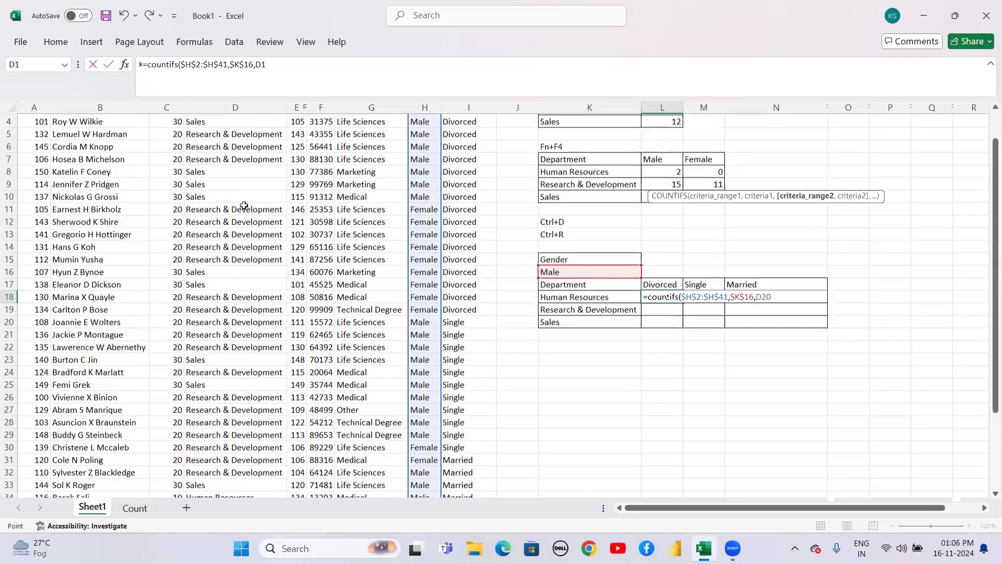
{"action": "key", "text": "ctrl+shift+Down"}
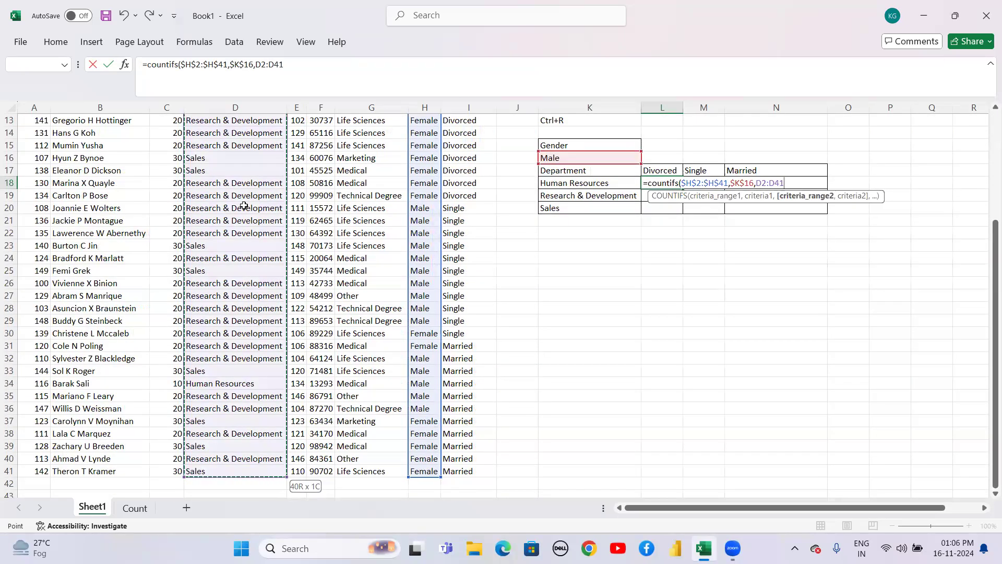
{"action": "key", "text": "F4"}
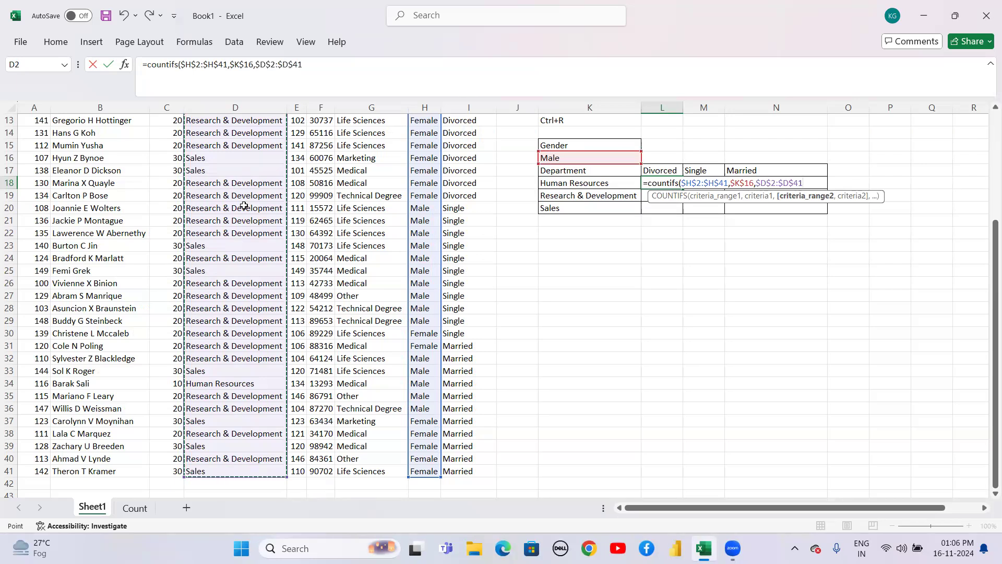
{"action": "type", "text": ","}
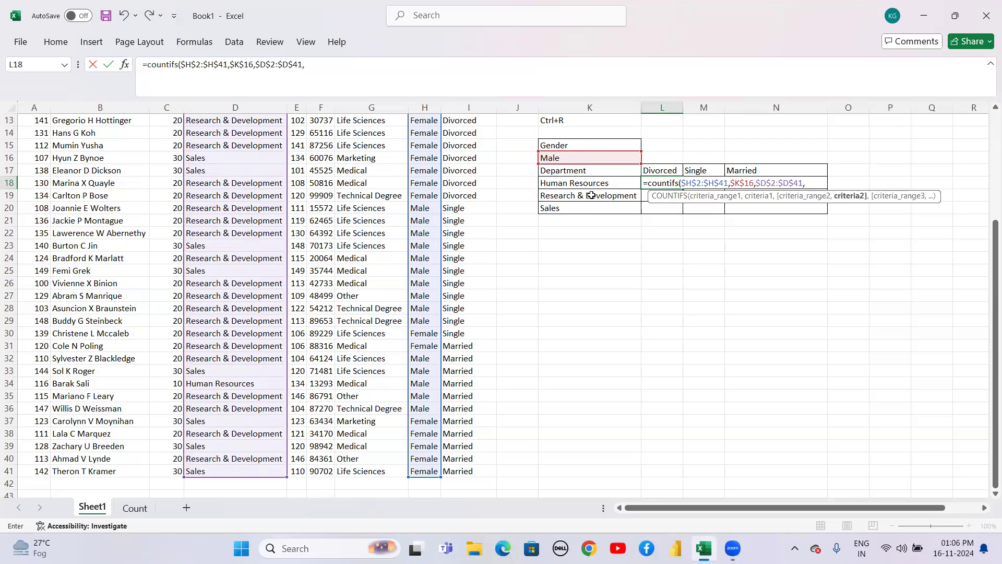
Use the Human Resources cell as the second criterion, with only its column locked as $K18.
{"action": "left_click", "coordinate": [580, 184]}
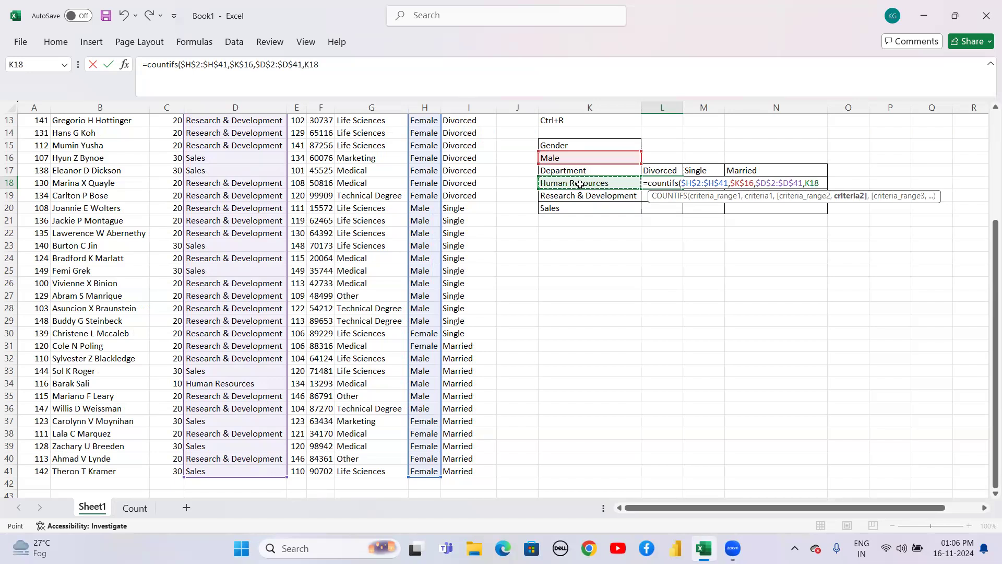
{"action": "key", "text": "F4"}
{"action": "key", "text": "F4"}
{"action": "key", "text": "F4"}
{"action": "type", "text": ","}
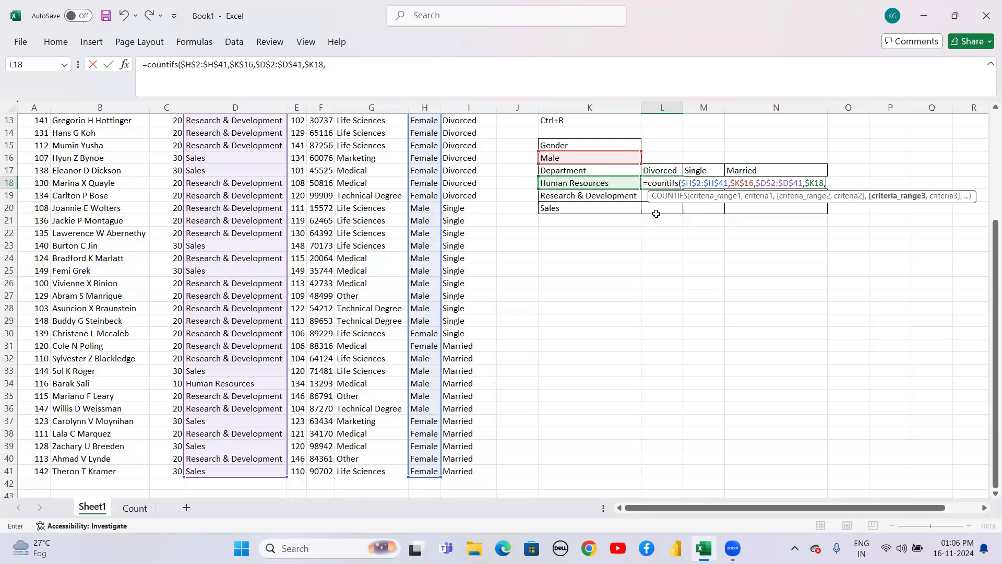
Add the absolute marital status range $I$2:$I$41 as the third criteria range of the COUNTIFS formula.
{"action": "left_click", "coordinate": [458, 172]}
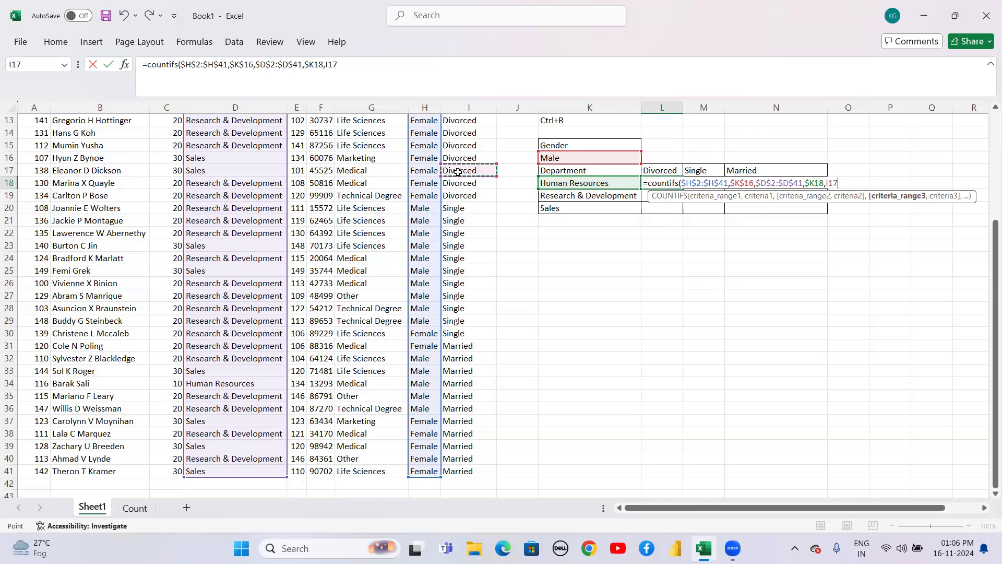
{"action": "key", "text": "ctrl+Up"}
{"action": "key", "text": "Down"}
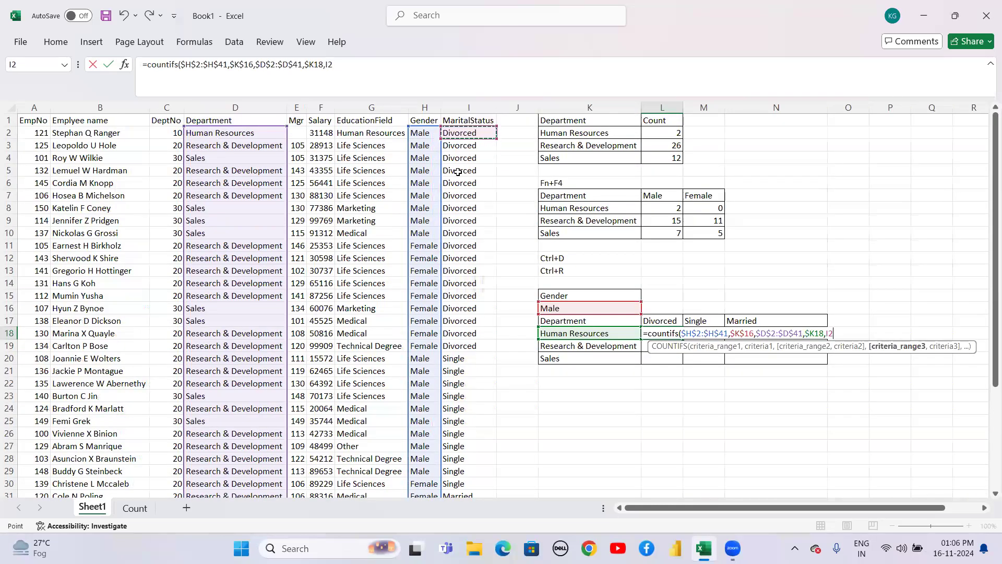
{"action": "key", "text": "ctrl+shift+Down"}
{"action": "key", "text": "shift+Up"}
{"action": "key", "text": "F4"}
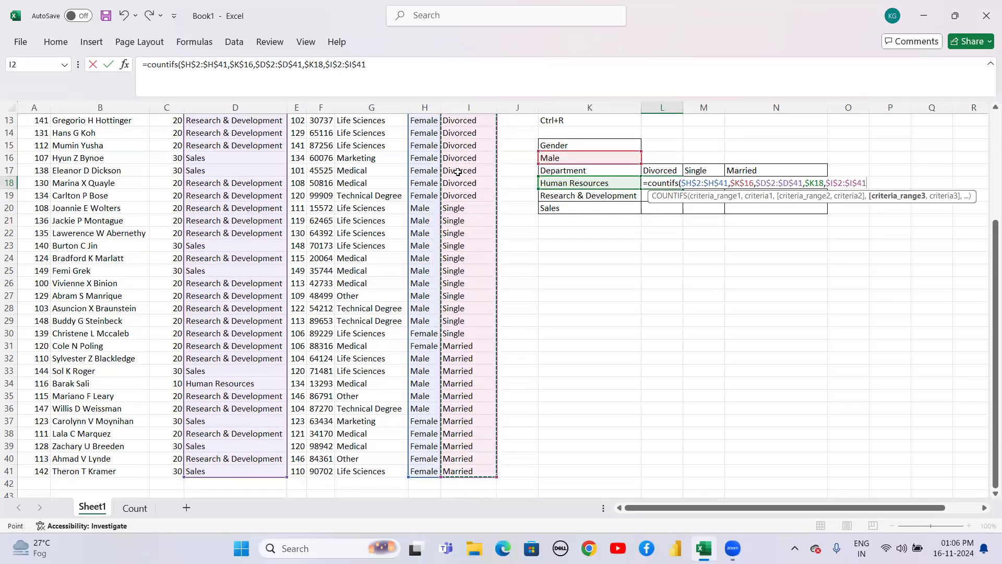
{"action": "type", "text": ","}
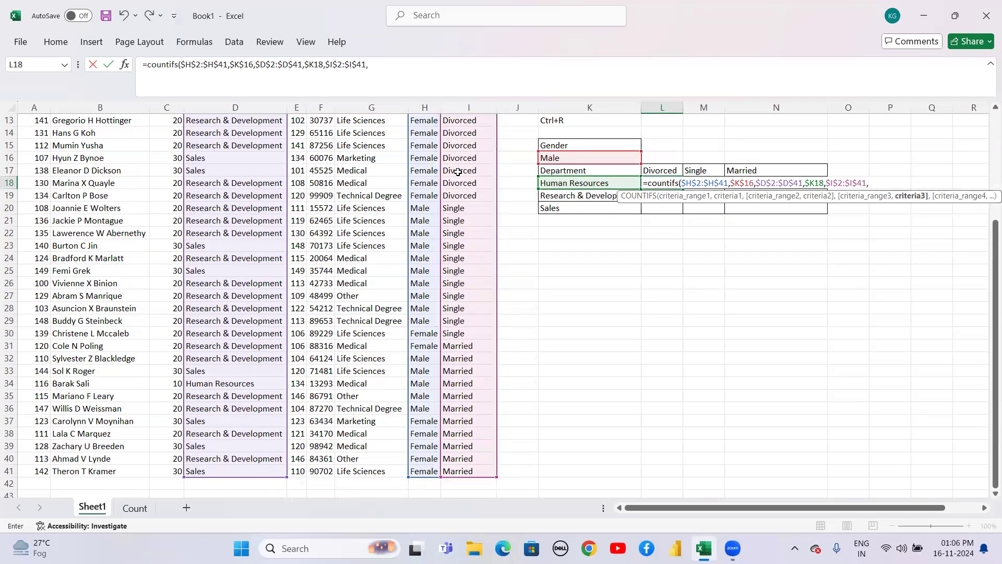
Complete the L18 formula with the Divorced heading as third criterion, row-locked as L$17.
{"action": "left_click", "coordinate": [659, 170]}
{"action": "key", "text": "F4"}
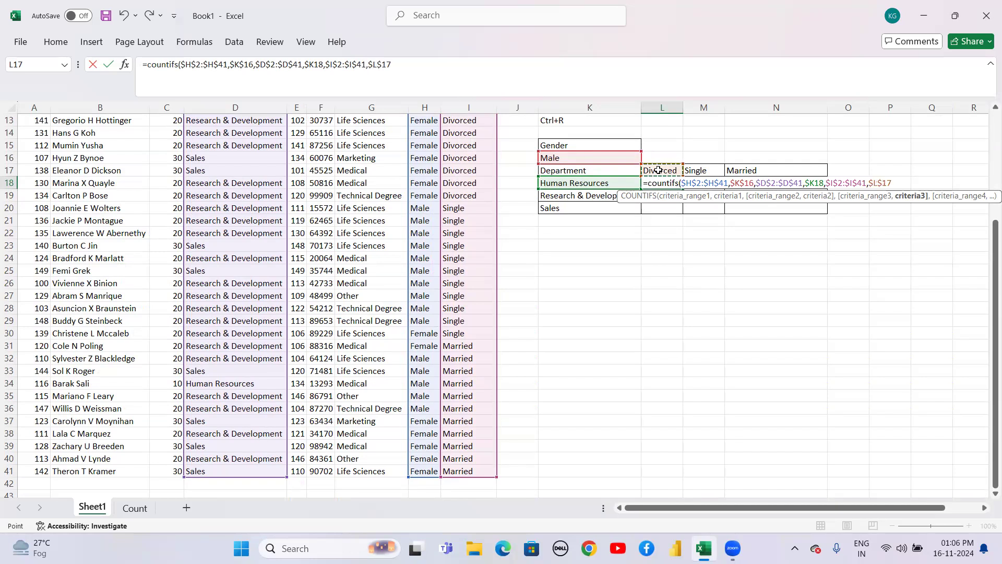
{"action": "key", "text": "F4"}
{"action": "type", "text": ")"}
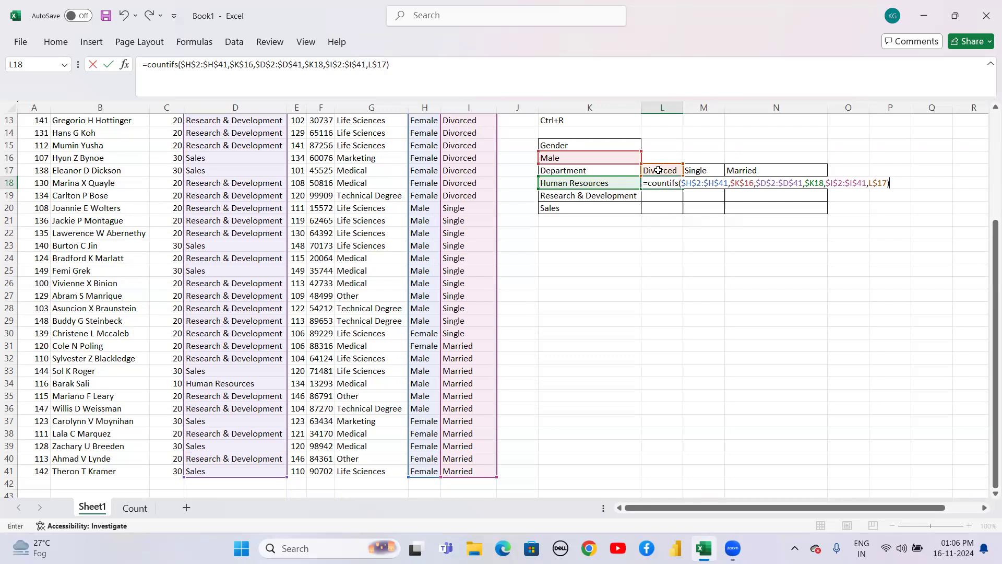
{"action": "key", "text": "Return"}
{"action": "key", "text": "Up"}
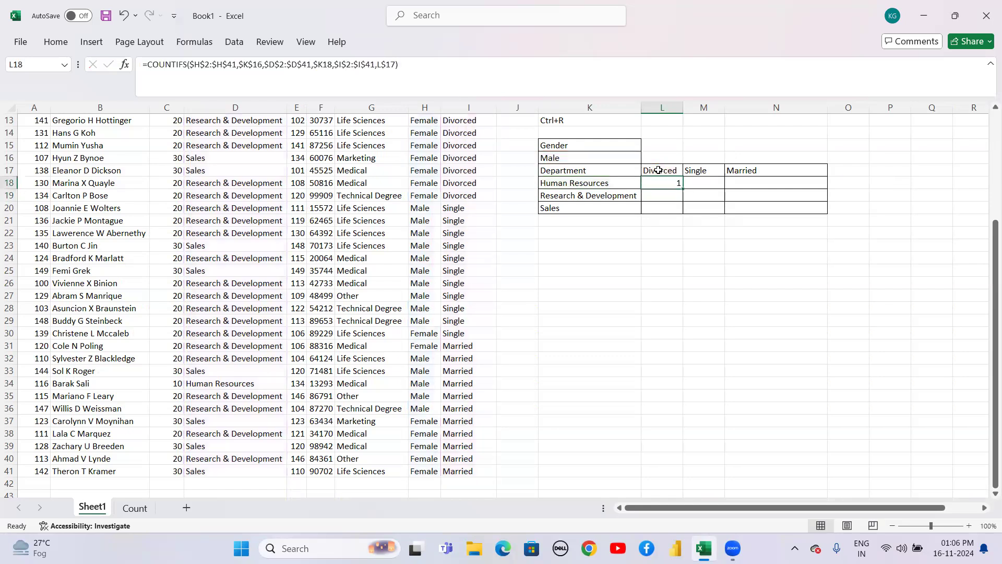
Fill the L18 formula down and right across L18:N20 for all departments and marital statuses.
{"action": "key", "text": "shift+Right"}
{"action": "key", "text": "shift+Right"}
{"action": "key", "text": "shift+Down"}
{"action": "key", "text": "shift+Down"}
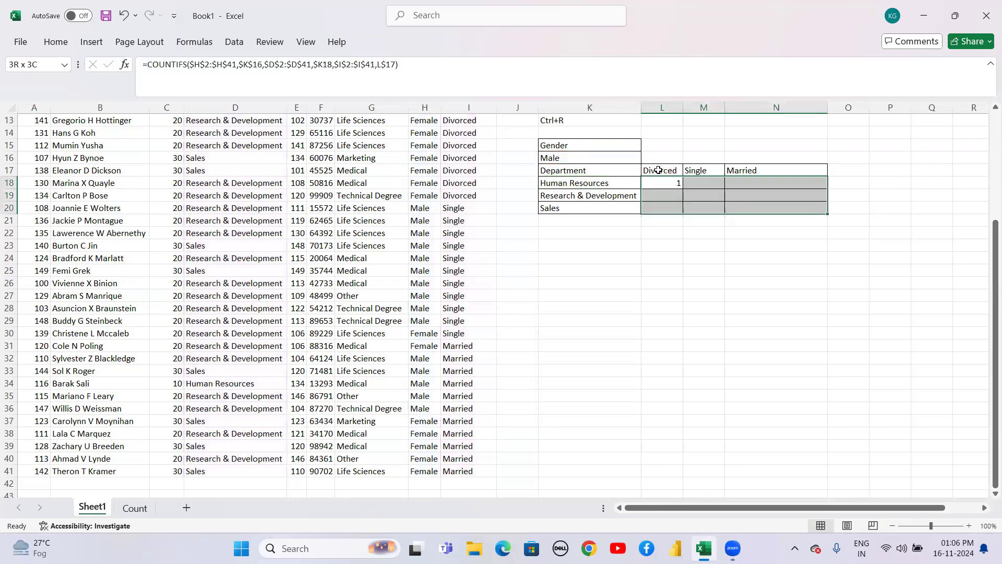
{"action": "key", "text": "ctrl+d"}
{"action": "key", "text": "ctrl+r"}
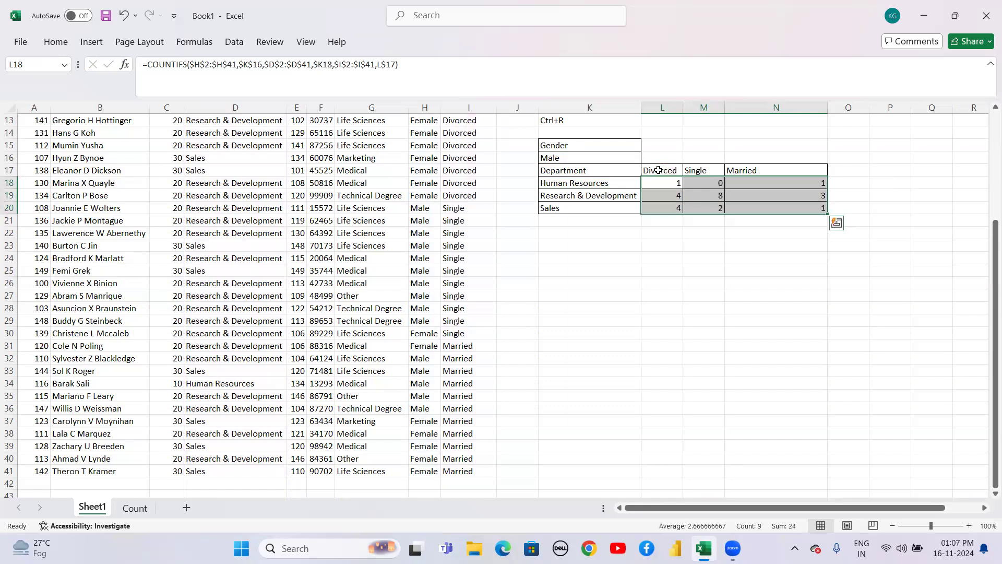
Examine the filled counts and department rows of the marital status table.
{"action": "key", "text": "Down"}
{"action": "key", "text": "Down"}
{"action": "key", "text": "Down"}
{"action": "key", "text": "Up"}
{"action": "key", "text": "Up"}
{"action": "key", "text": "Up"}
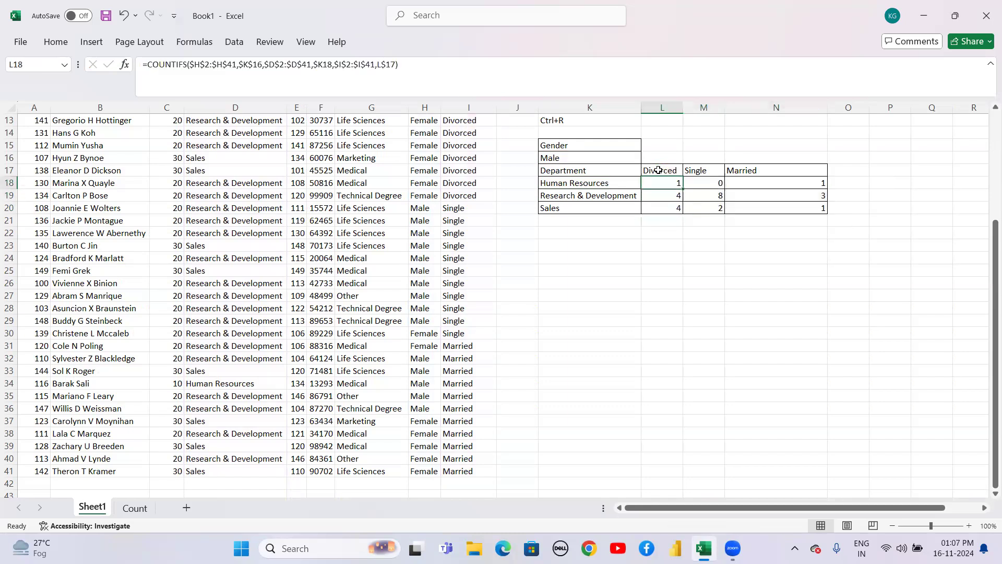
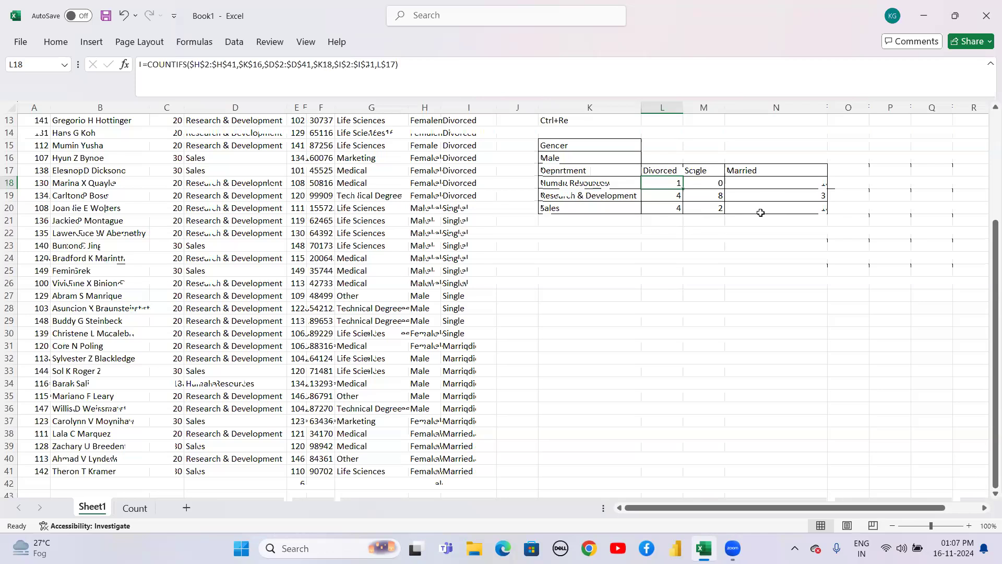
{"action": "left_click", "coordinate": [592, 254]}
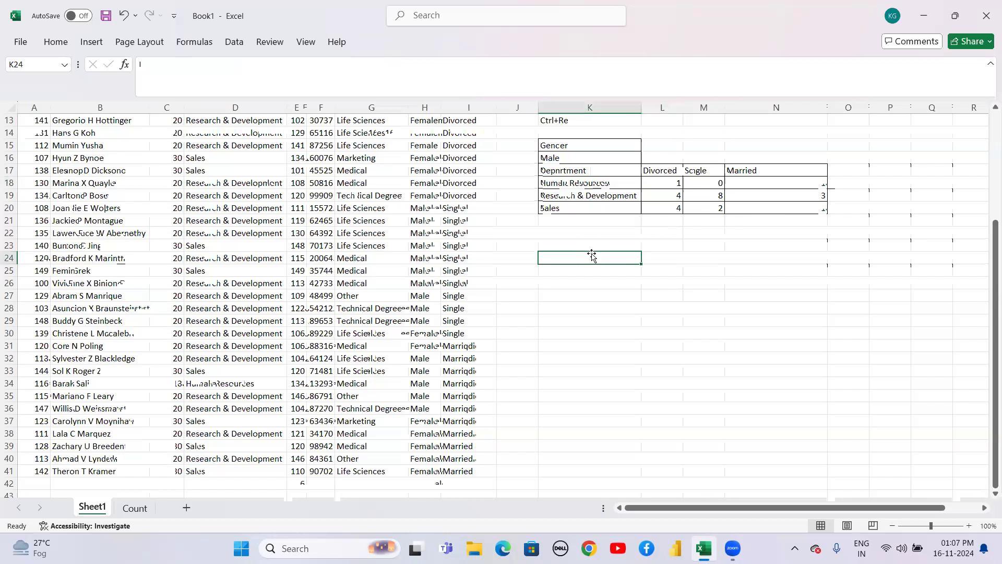
{"action": "key", "text": "Up"}
{"action": "key", "text": "Up"}
{"action": "key", "text": "Up"}
{"action": "key", "text": "Up"}
{"action": "key", "text": "Up"}
{"action": "key", "text": "Up"}
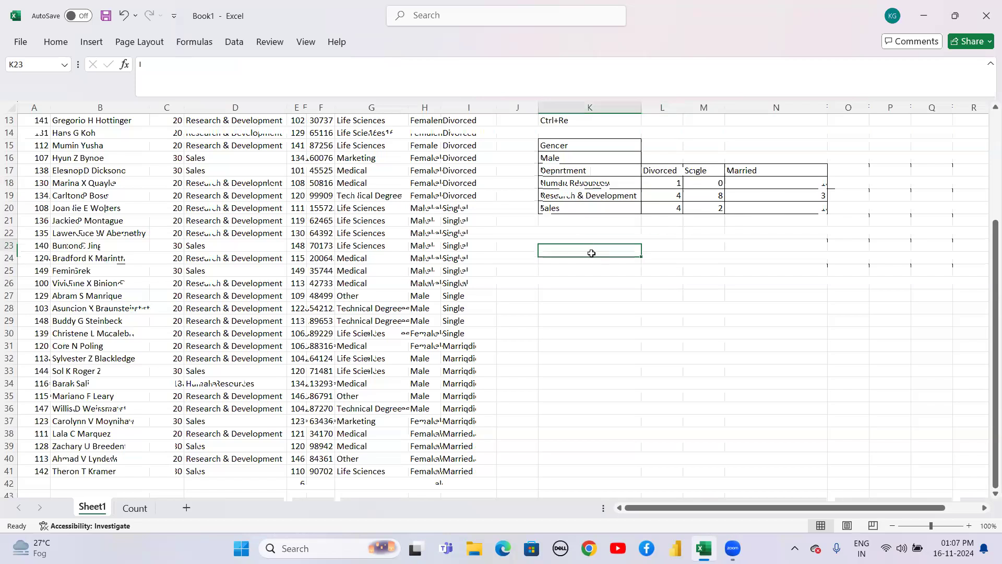
{"action": "key", "text": "Down"}
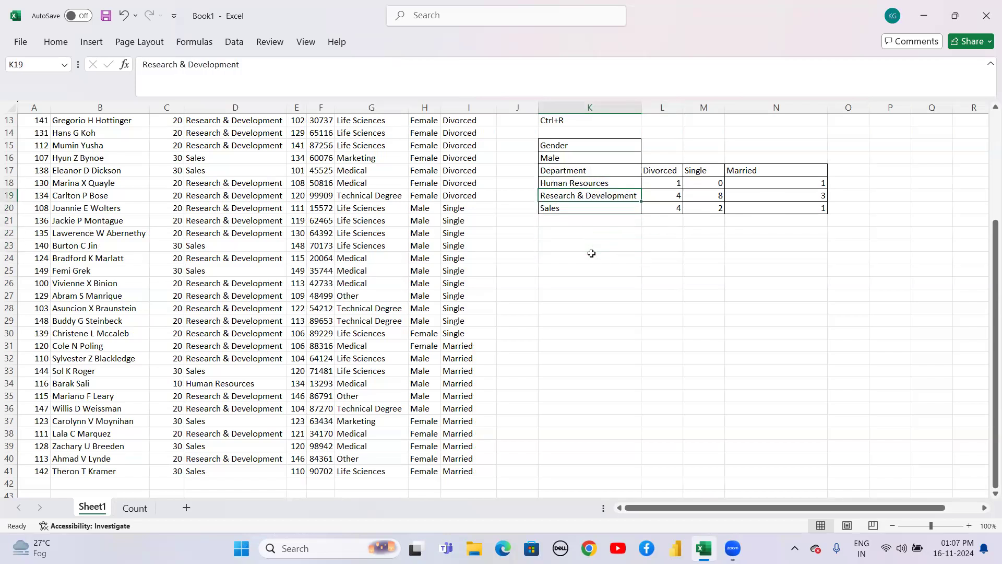
{"action": "key", "text": "Right"}
{"action": "key", "text": "Up"}
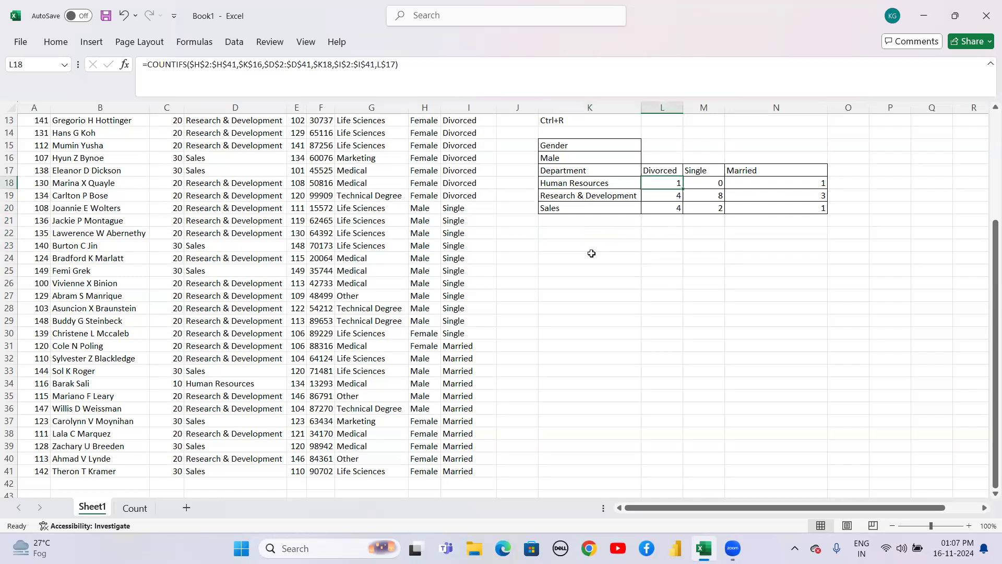
Inspect the Male criterion in K16 and the cell references of the COUNTIFS formula in L18.
{"action": "left_click", "coordinate": [575, 155]}
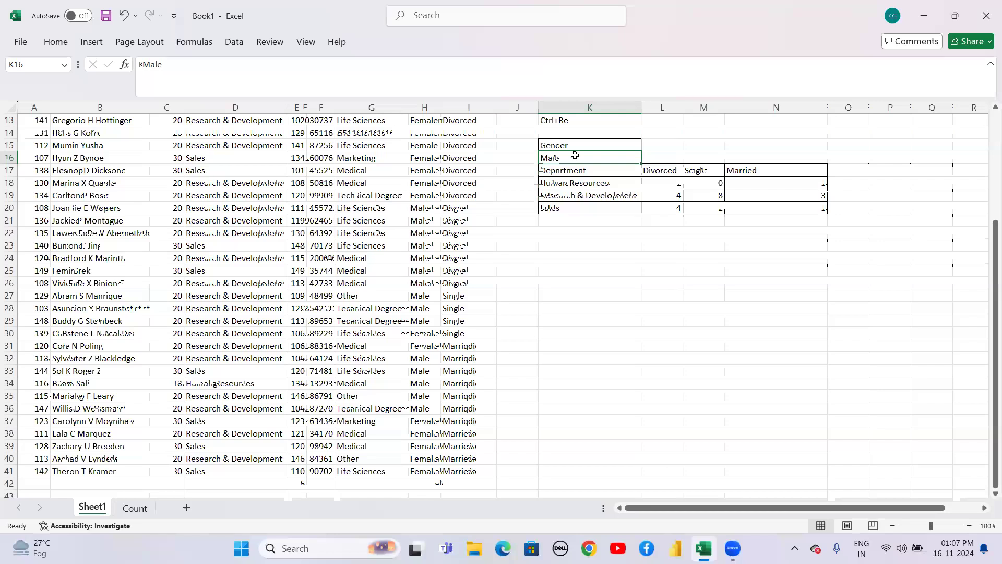
{"action": "double_click", "coordinate": [668, 184]}
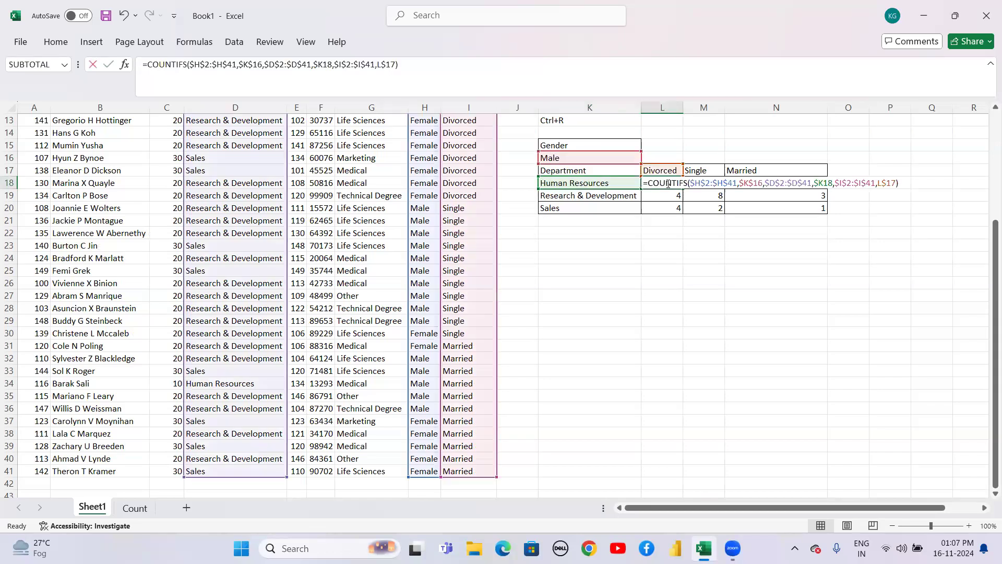
{"action": "left_click", "coordinate": [750, 181]}
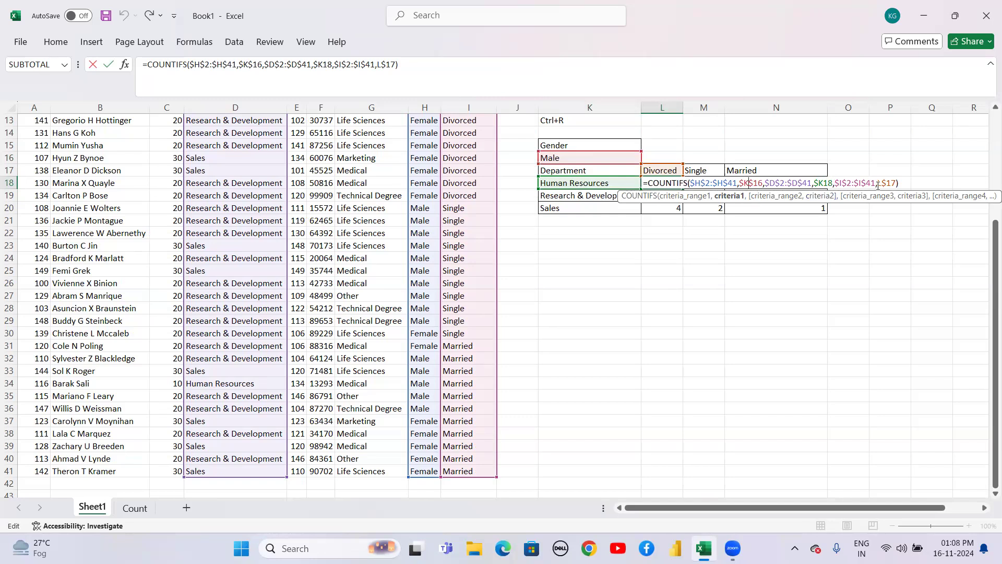
{"action": "key", "text": "Return"}
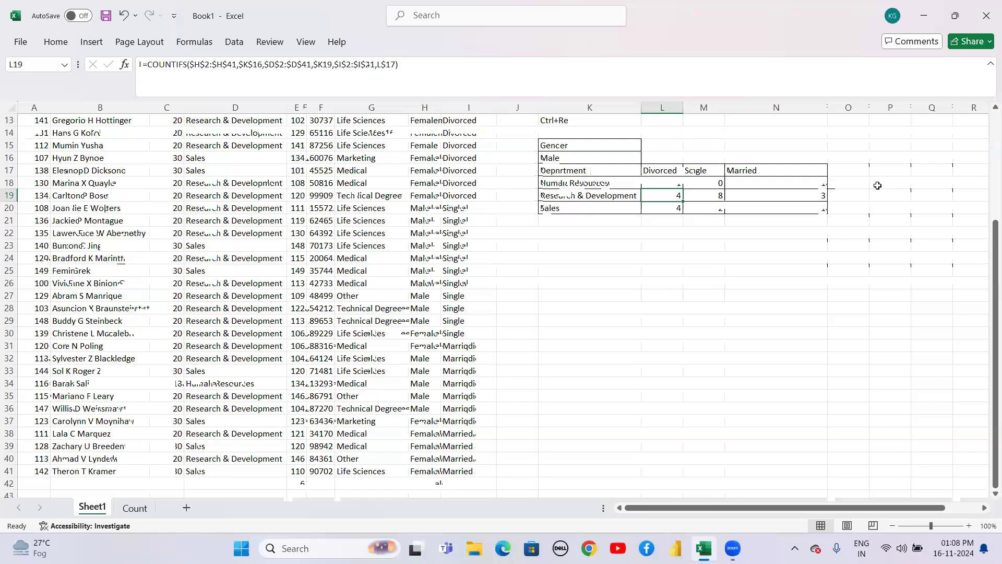
Review the three department summary tables from the first count table through the marital status table.
{"action": "key", "text": "Up"}
{"action": "key", "text": "Up"}
{"action": "key", "text": "Up"}
{"action": "key", "text": "Up"}
{"action": "key", "text": "Up"}
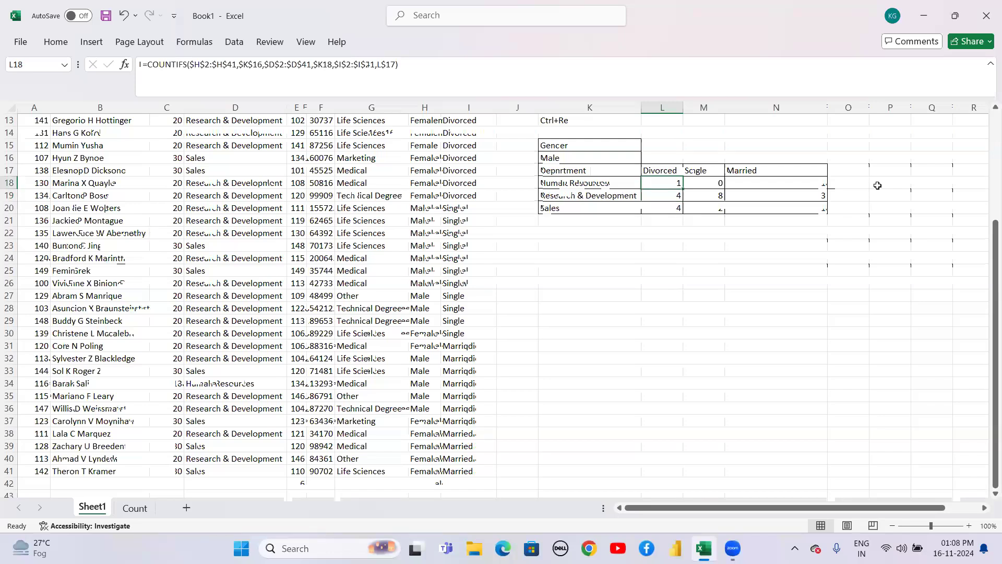
{"action": "key", "text": "Up"}
{"action": "key", "text": "Up"}
{"action": "key", "text": "Up"}
{"action": "key", "text": "Up"}
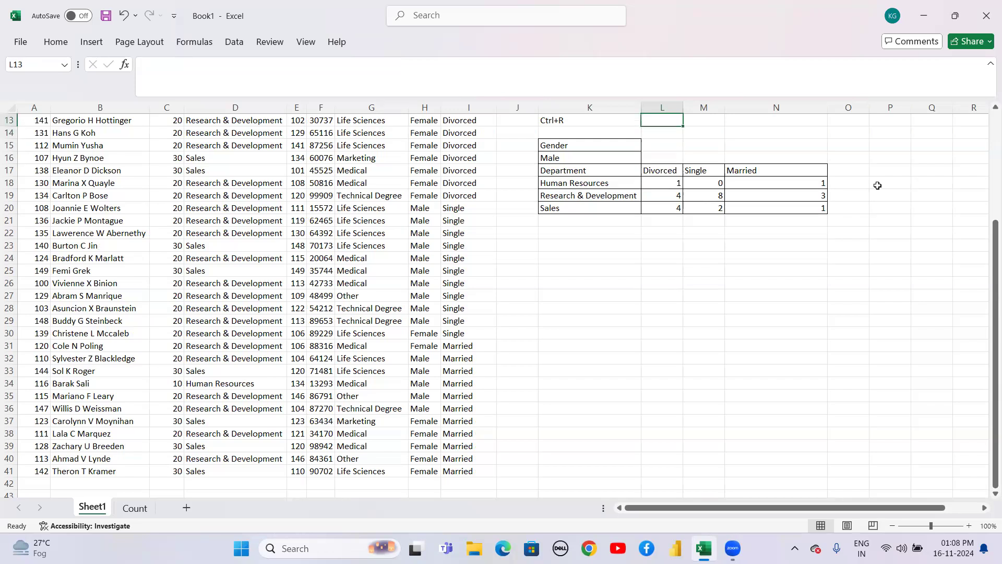
{"action": "key", "text": "Up"}
{"action": "key", "text": "Up"}
{"action": "key", "text": "Up"}
{"action": "key", "text": "Up"}
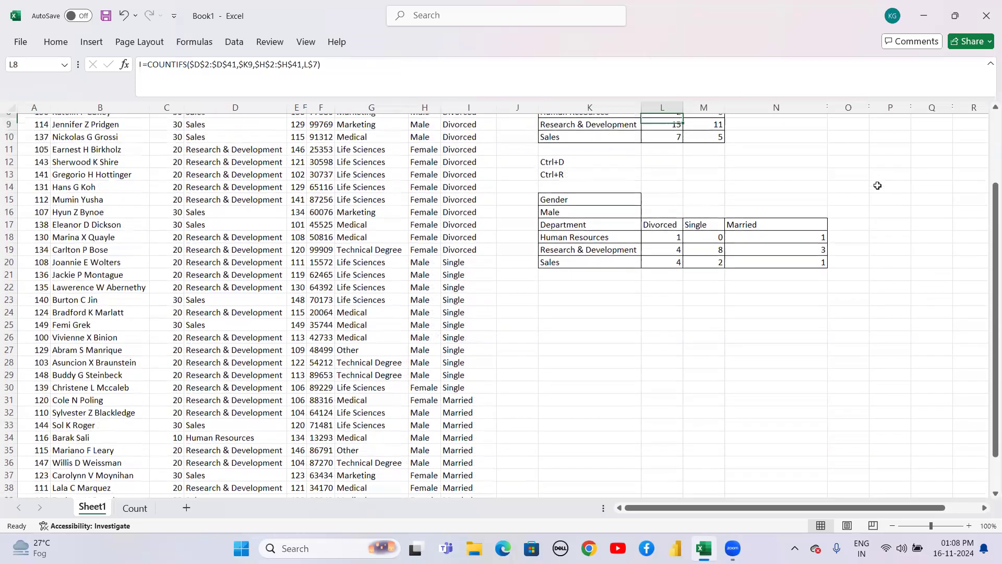
{"action": "key", "text": "Up"}
{"action": "key", "text": "Up"}
{"action": "key", "text": "Up"}
{"action": "key", "text": "Up"}
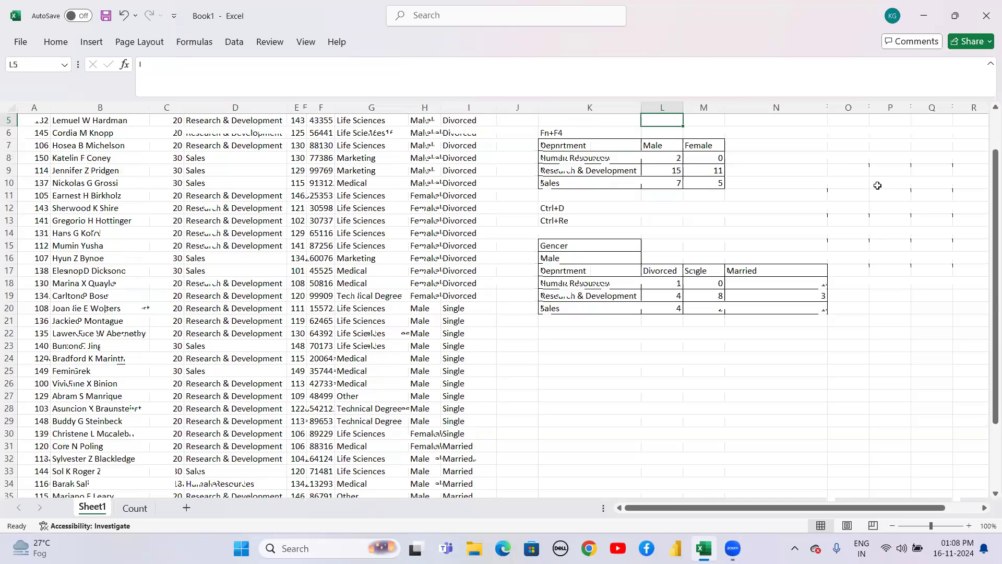
{"action": "key", "text": "Up"}
{"action": "key", "text": "Down"}
{"action": "key", "text": "Down"}
{"action": "key", "text": "Down"}
{"action": "key", "text": "Down"}
{"action": "key", "text": "Down"}
{"action": "key", "text": "Down"}
{"action": "key", "text": "Down"}
{"action": "key", "text": "Down"}
{"action": "key", "text": "Down"}
{"action": "key", "text": "Down"}
{"action": "key", "text": "Down"}
{"action": "key", "text": "Down"}
{"action": "key", "text": "Down"}
{"action": "key", "text": "Down"}
{"action": "key", "text": "Down"}
{"action": "key", "text": "Down"}
{"action": "key", "text": "Down"}
{"action": "key", "text": "Down"}
{"action": "key", "text": "Down"}
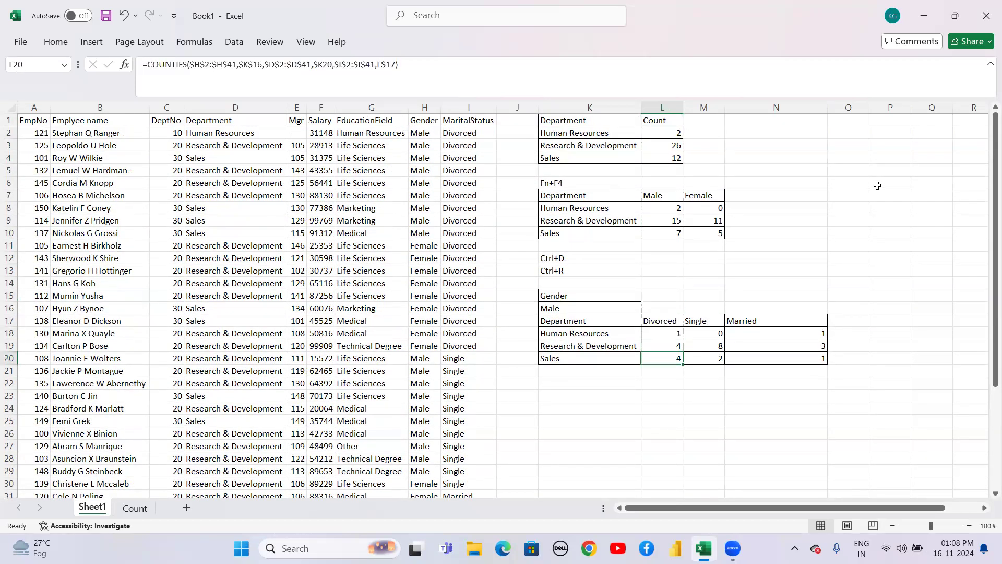
Add a new worksheet after Sheet1 and name it SUM.
{"action": "left_click", "coordinate": [186, 509]}
{"action": "double_click", "coordinate": [131, 509]}
{"action": "type", "text": "SUM"}
{"action": "key", "text": "Return"}
{"action": "left_click", "coordinate": [249, 296]}
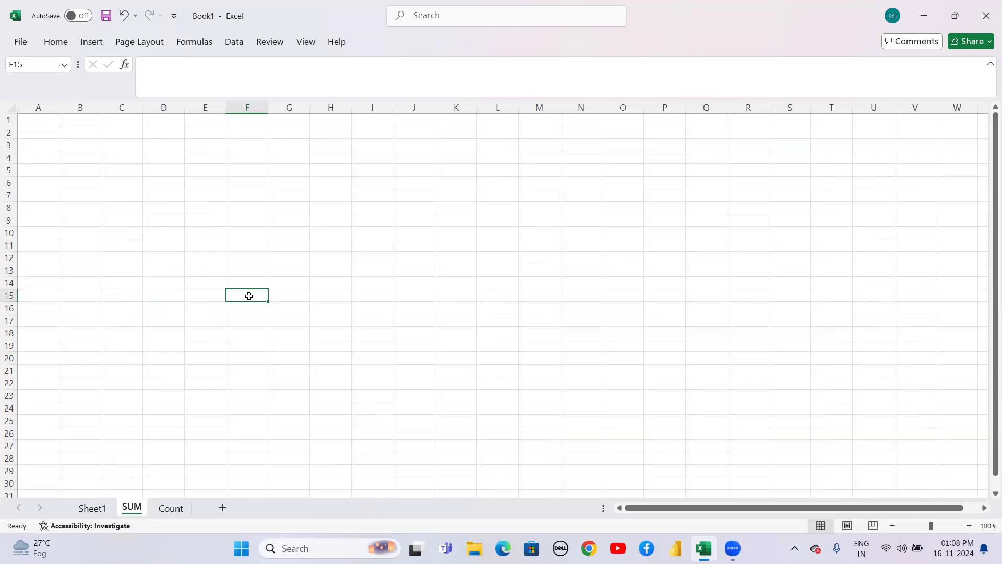
{"action": "left_click", "coordinate": [42, 156]}
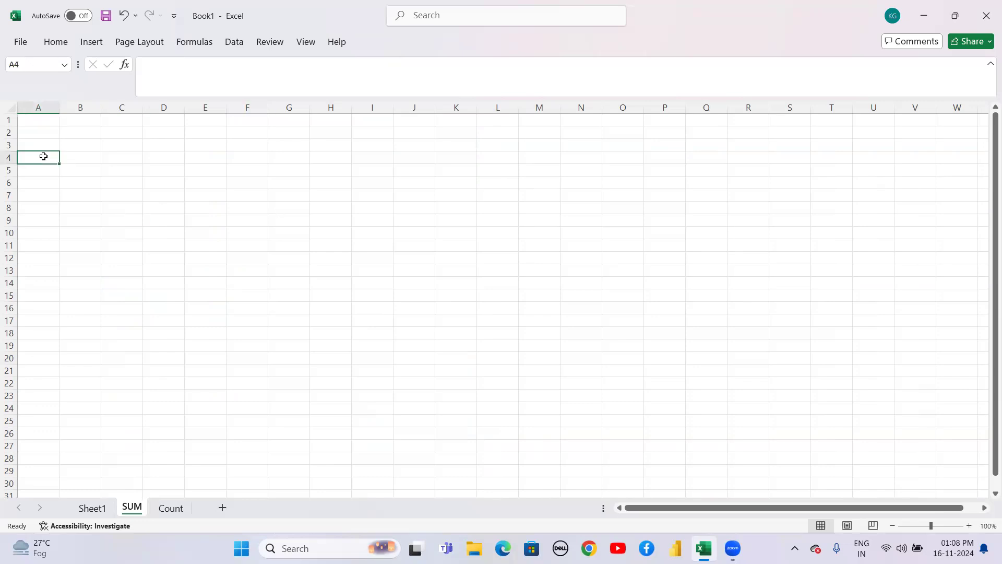
{"action": "key", "text": "Down"}
{"action": "key", "text": "Down"}
{"action": "key", "text": "Up"}
{"action": "key", "text": "Up"}
{"action": "key", "text": "Up"}
{"action": "key", "text": "Down"}
Merge and center cells J1:N2 on the SUM sheet and put a border around the merged cell.
{"action": "key", "text": "Right"}
{"action": "key", "text": "Right"}
{"action": "key", "text": "Right"}
{"action": "key", "text": "Right"}
{"action": "key", "text": "Right"}
{"action": "key", "text": "Right"}
{"action": "key", "text": "Right"}
{"action": "key", "text": "Right"}
{"action": "key", "text": "Right"}
{"action": "key", "text": "Up"}
{"action": "key", "text": "Up"}
{"action": "key", "text": "Up"}
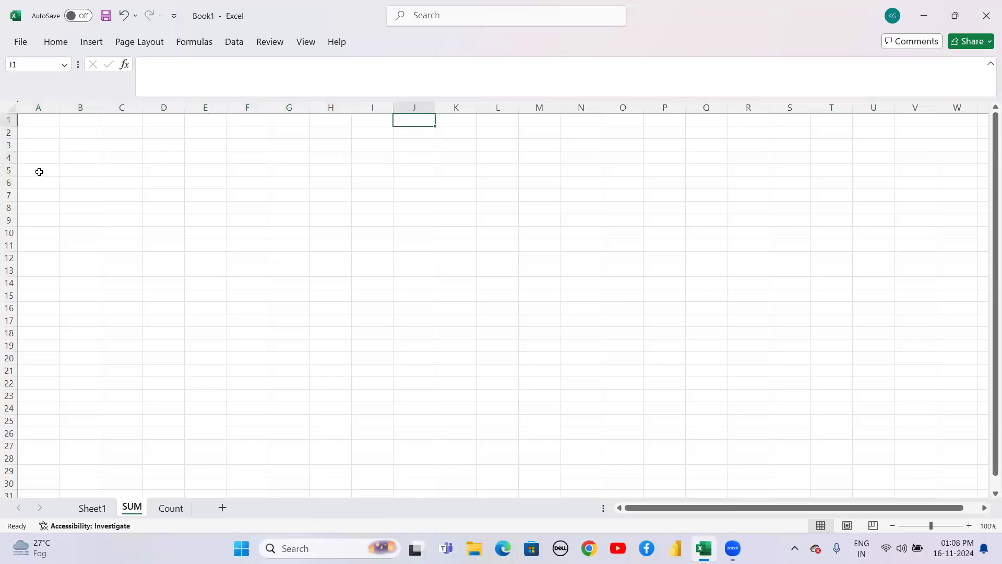
{"action": "key", "text": "shift+Right"}
{"action": "key", "text": "shift+Right"}
{"action": "key", "text": "shift+Right"}
{"action": "key", "text": "shift+Right"}
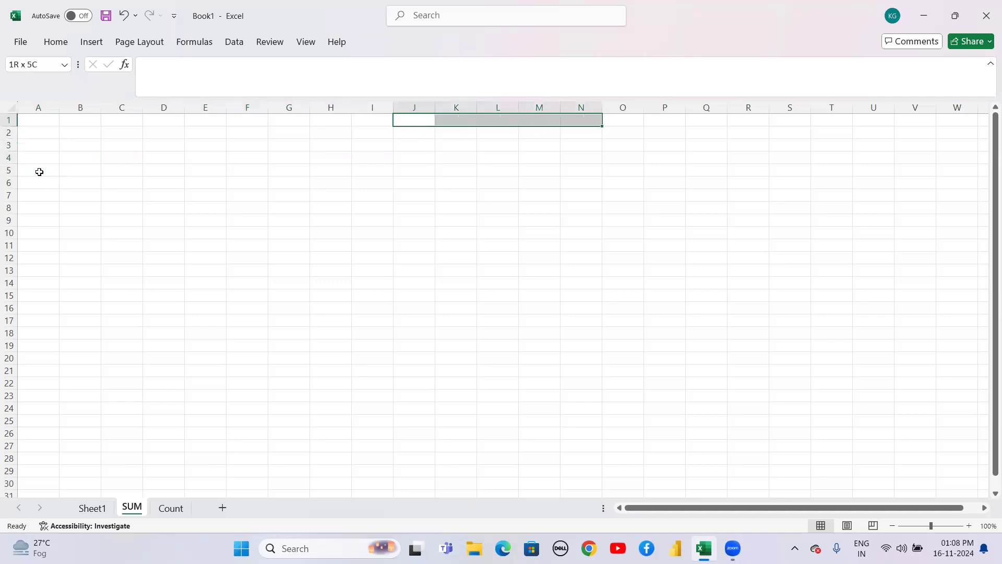
{"action": "key", "text": "shift+Down"}
{"action": "key", "text": "shift+Down"}
{"action": "key", "text": "shift+Up"}
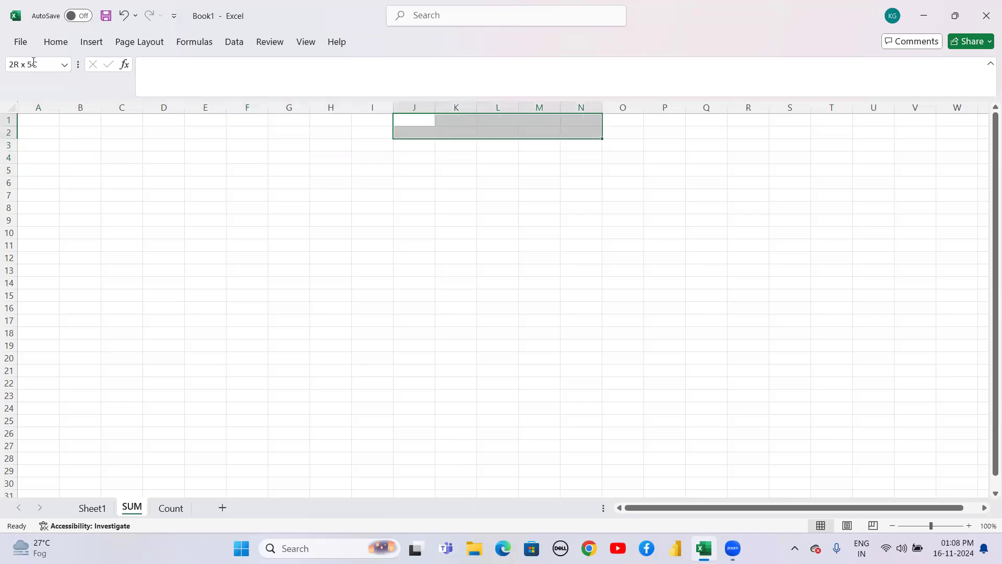
{"action": "left_click", "coordinate": [55, 42]}
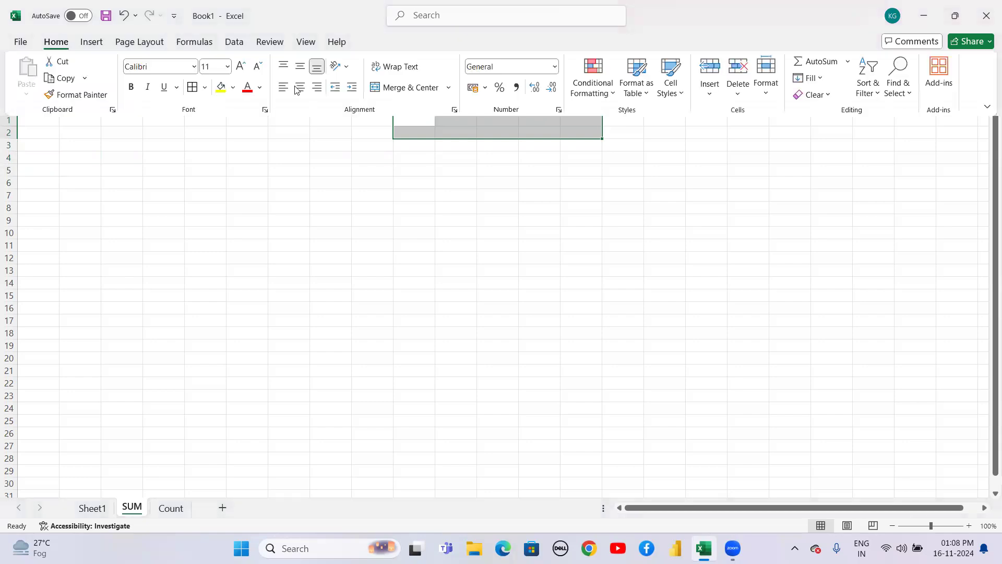
{"action": "left_click", "coordinate": [407, 88]}
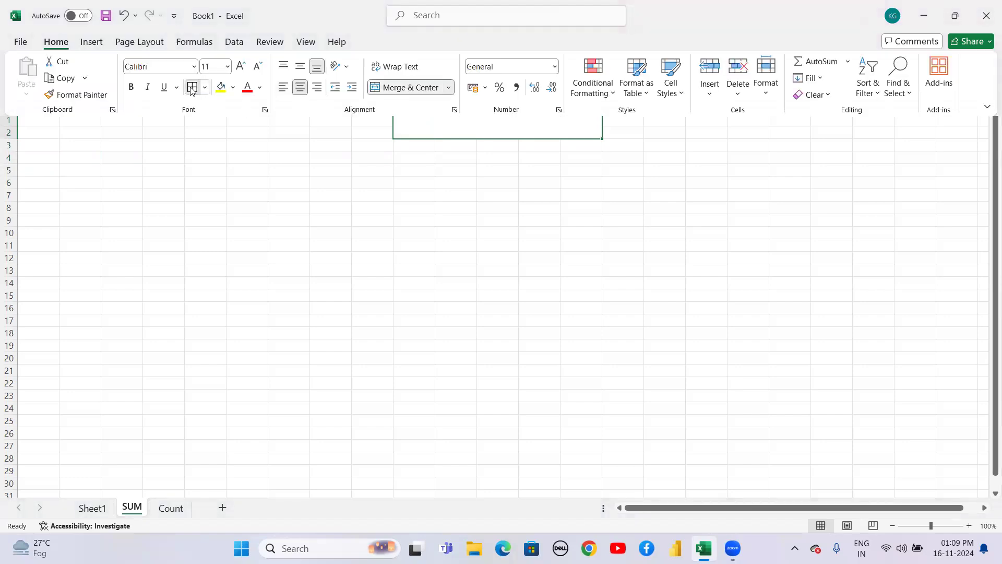
Enter the heading SUM in the merged cell J1:N2.
{"action": "left_click", "coordinate": [454, 131]}
{"action": "double_click", "coordinate": [454, 131]}
{"action": "type", "text": "SUM"}
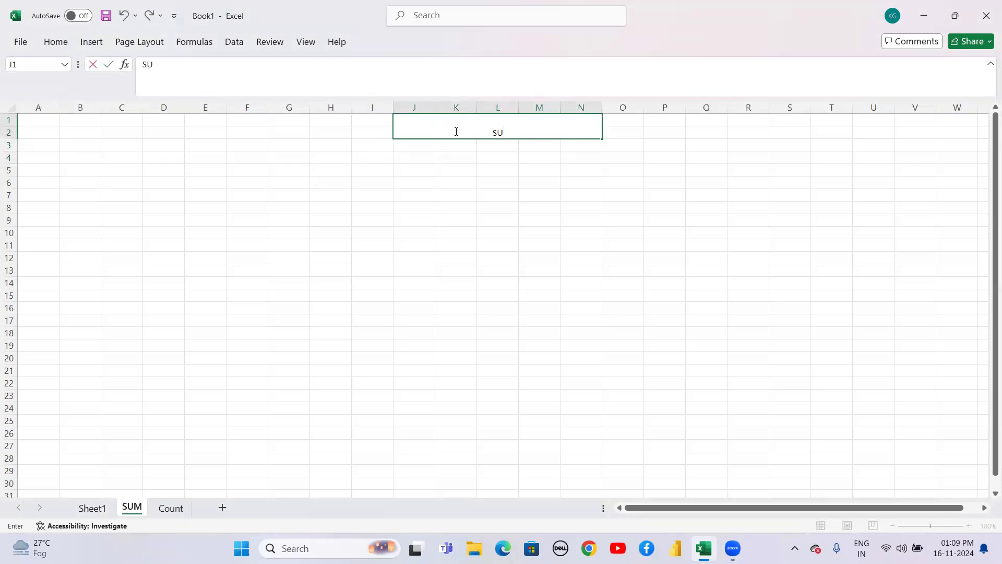
{"action": "left_click", "coordinate": [254, 263]}
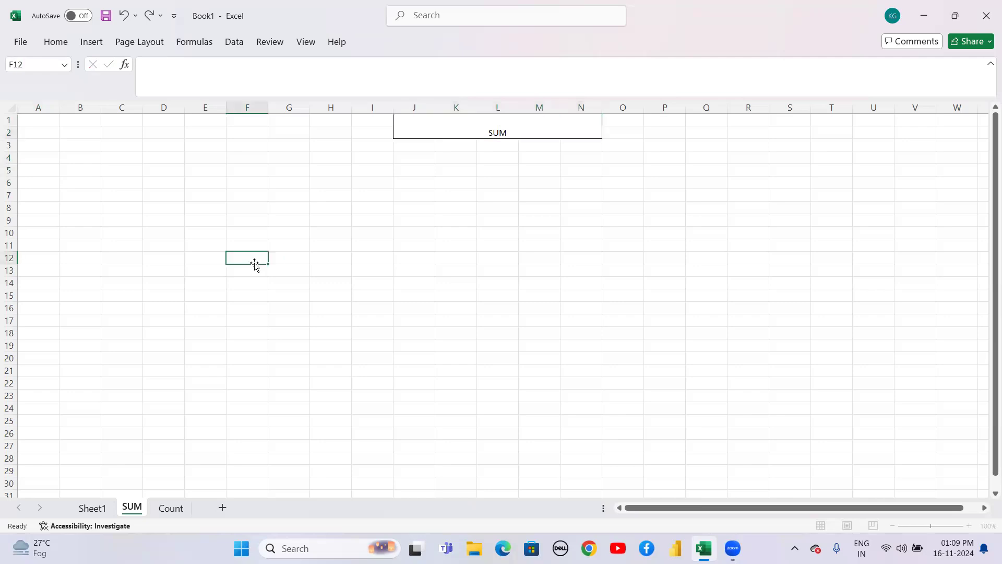
Generate a random number between 100 and 200 in A5 with =RANDBETWEEN(100,200).
{"action": "left_click", "coordinate": [78, 195]}
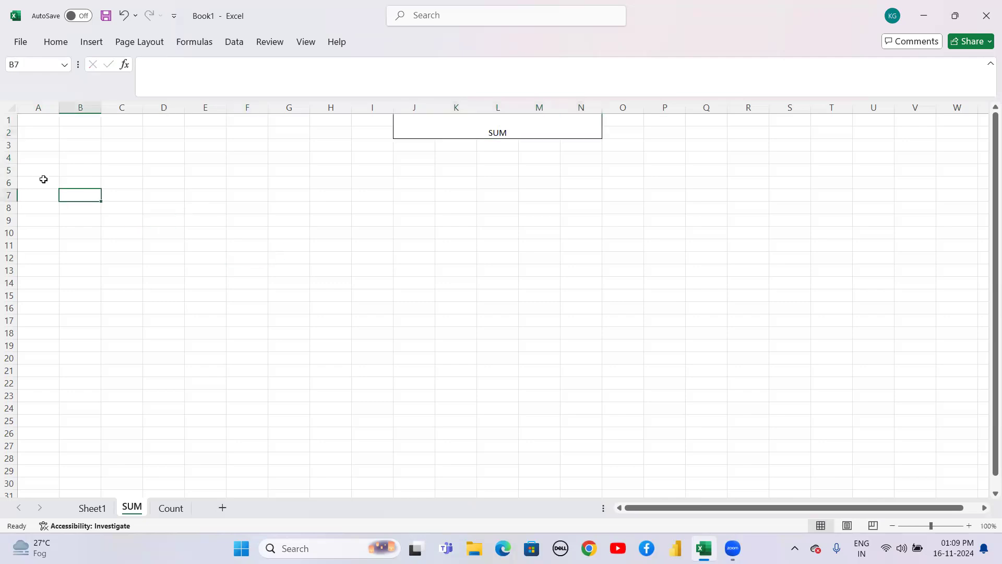
{"action": "left_click", "coordinate": [45, 182]}
{"action": "key", "text": "Up"}
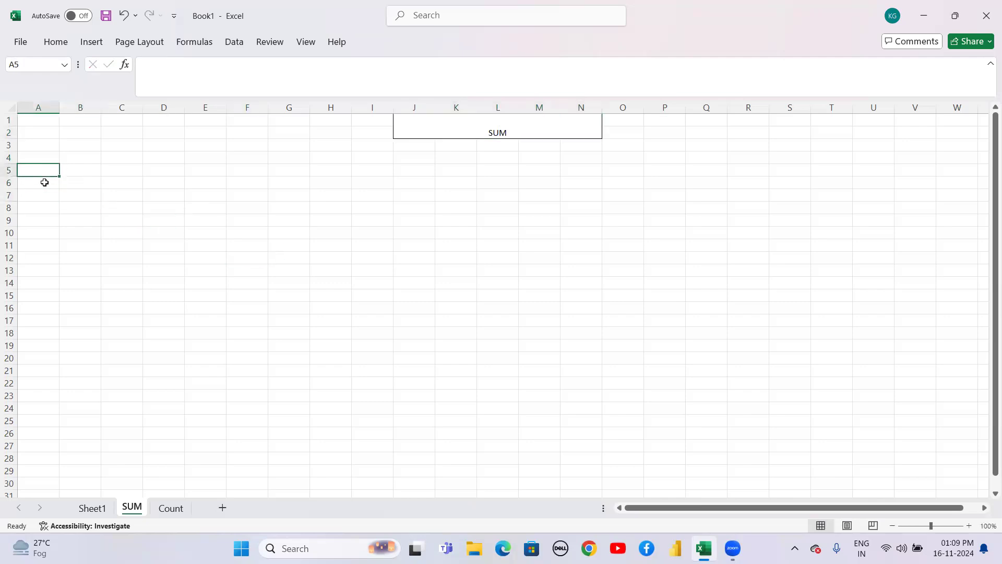
{"action": "type", "text": "="}
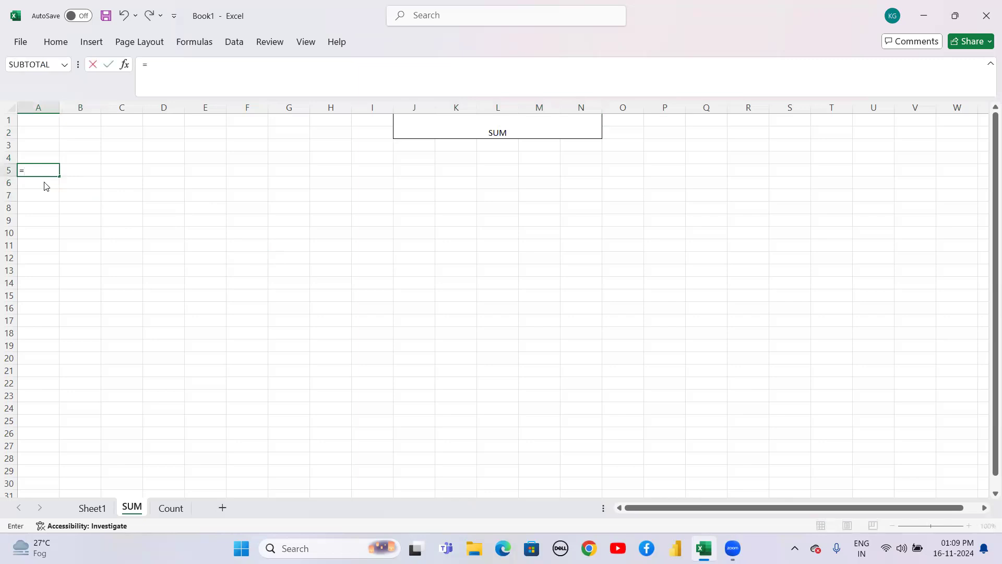
{"action": "type", "text": "rand"}
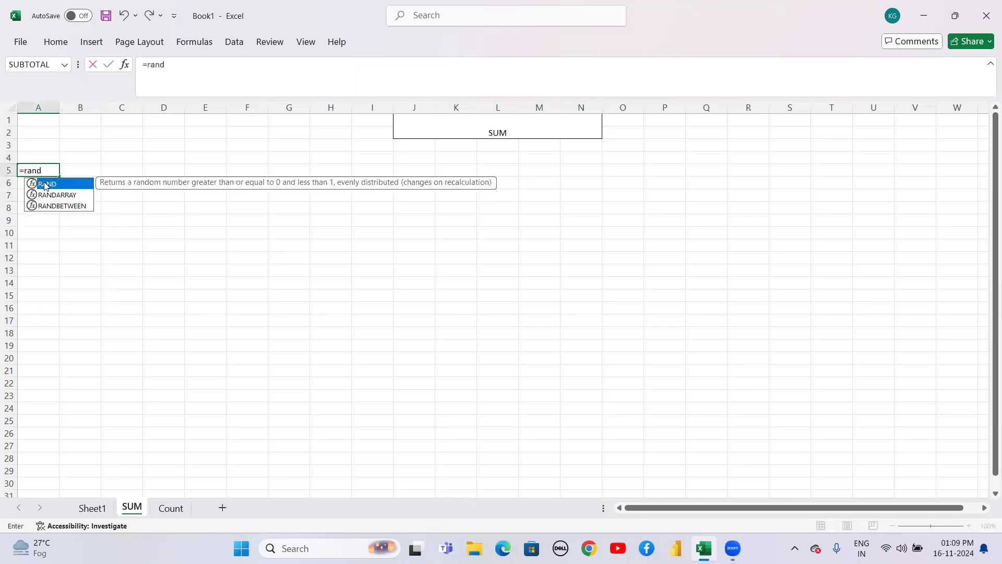
{"action": "key", "text": "Down"}
{"action": "key", "text": "Down"}
{"action": "key", "text": "Tab"}
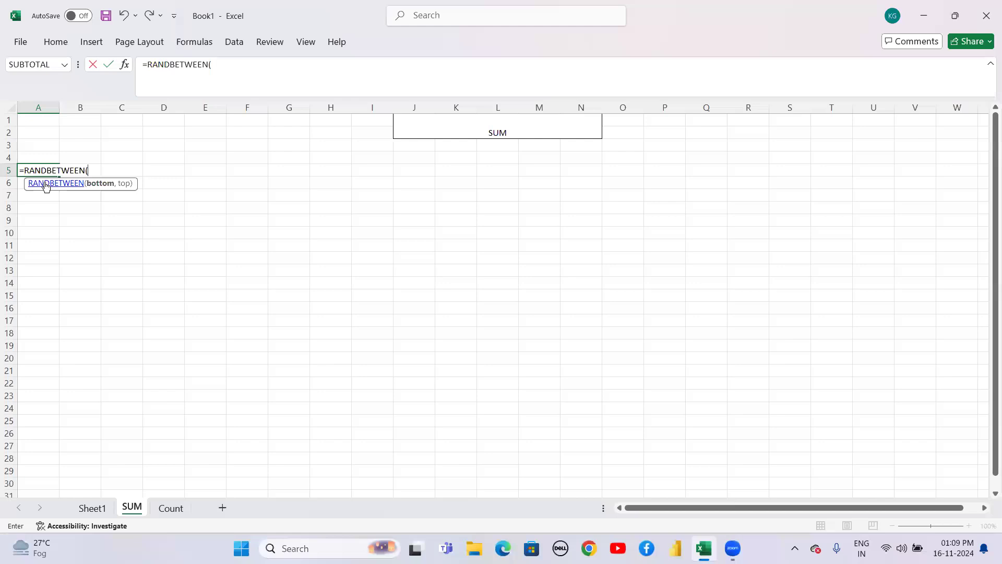
{"action": "type", "text": "100,200"}
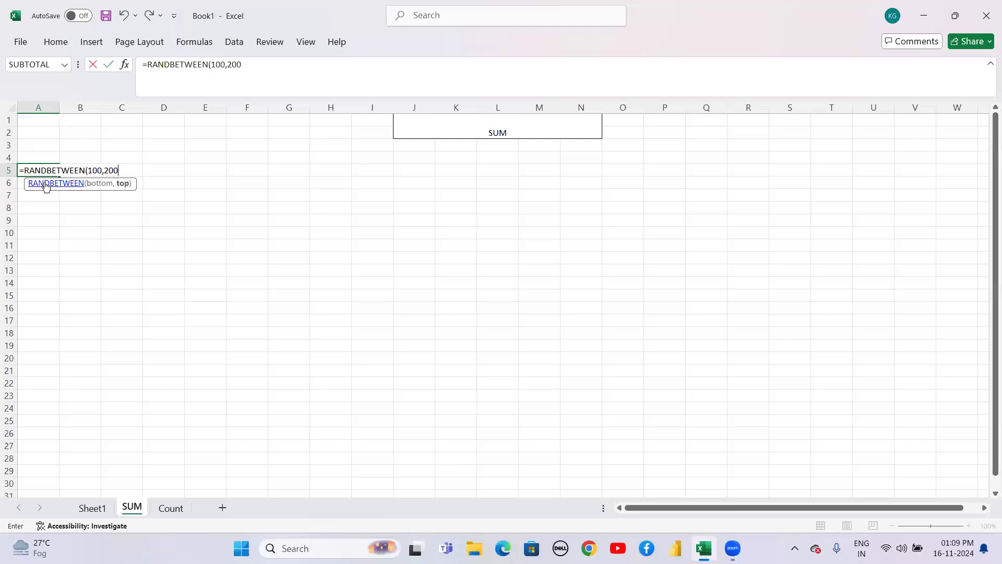
{"action": "type", "text": ")"}
{"action": "key", "text": "Return"}
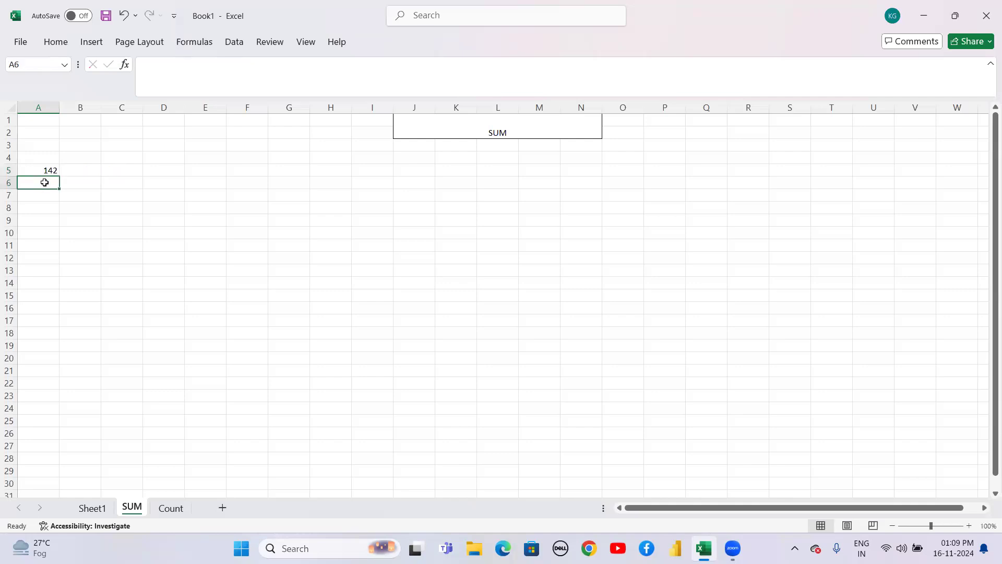
Fill the RANDBETWEEN formula from A5 down and across the range A5:E14.
{"action": "key", "text": "Up"}
{"action": "key", "text": "shift+Right"}
{"action": "key", "text": "shift+Right"}
{"action": "key", "text": "shift+Right"}
{"action": "key", "text": "shift+Right"}
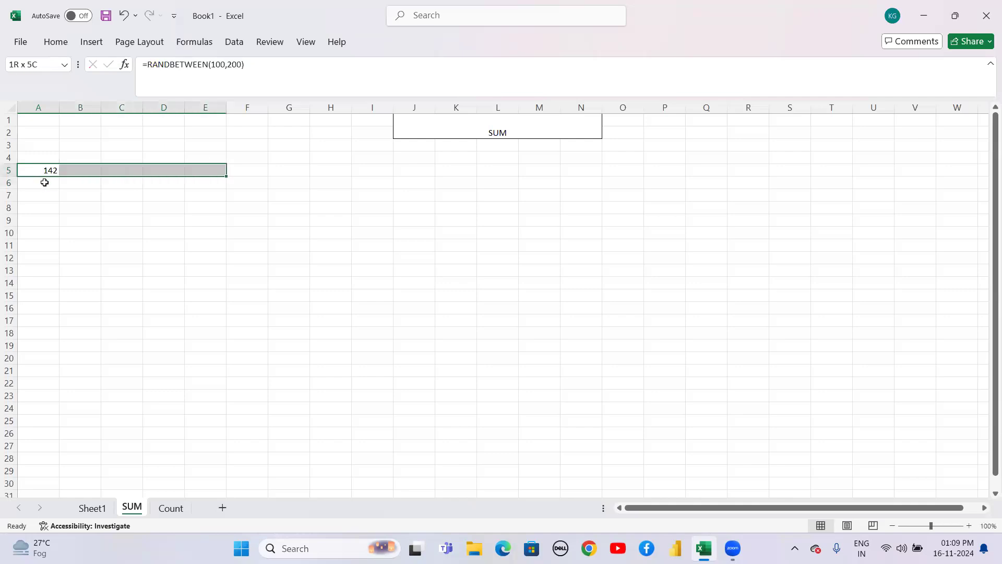
{"action": "key", "text": "shift+Down"}
{"action": "key", "text": "shift+Down"}
{"action": "key", "text": "shift+Down"}
{"action": "key", "text": "shift+Down"}
{"action": "key", "text": "shift+Down"}
{"action": "key", "text": "shift+Down"}
{"action": "key", "text": "shift+Down"}
{"action": "key", "text": "shift+Down"}
{"action": "key", "text": "shift+Down"}
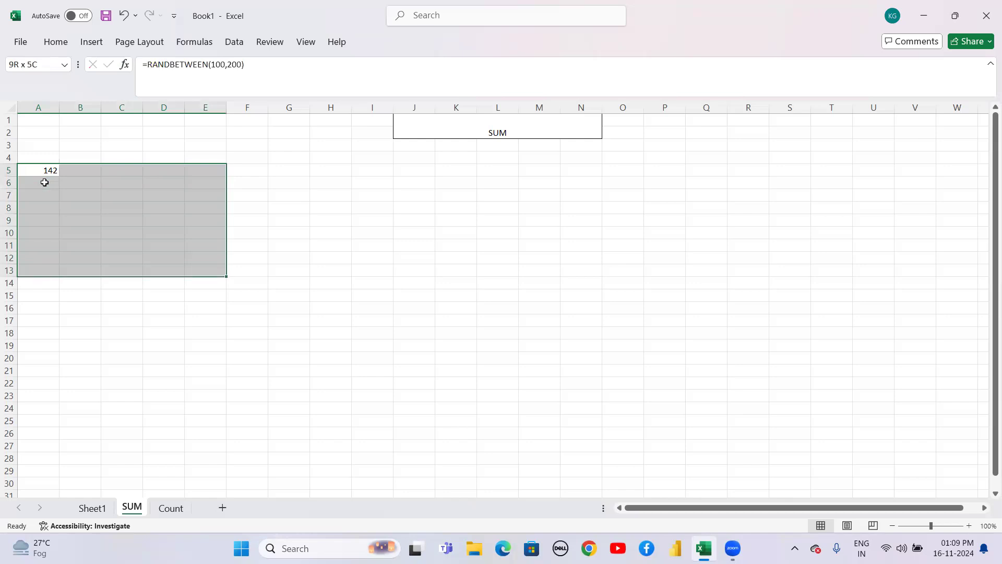
{"action": "key", "text": "ctrl+d"}
{"action": "key", "text": "ctrl+r"}
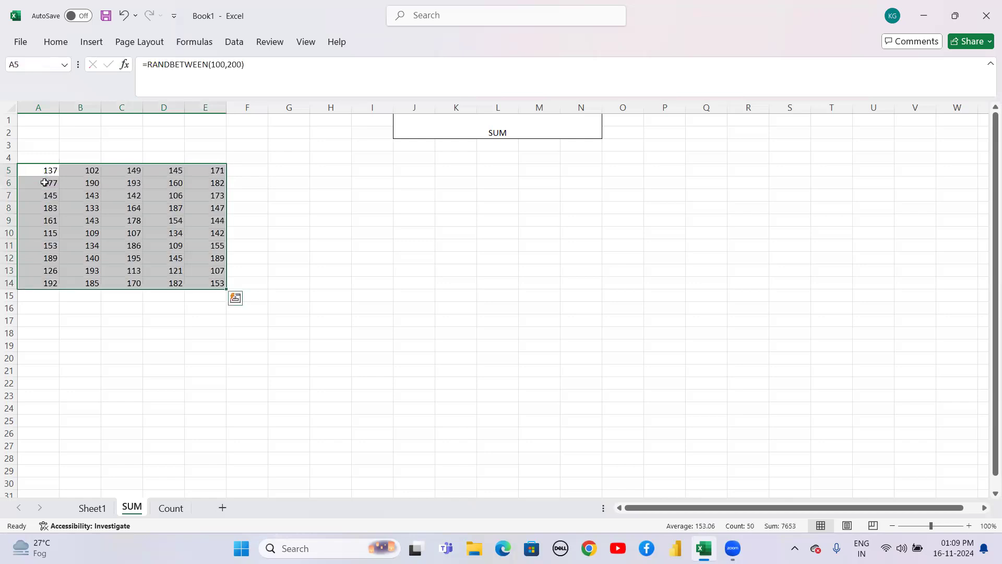
{"action": "key", "text": "ctrl+q"}
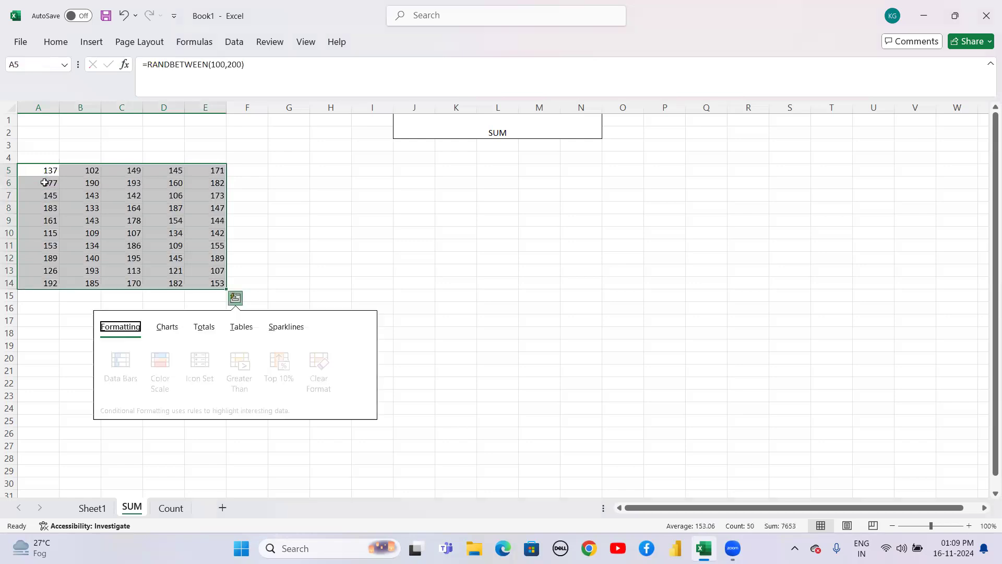
{"action": "key", "text": "Right"}
{"action": "key", "text": "Right"}
{"action": "key", "text": "Escape"}
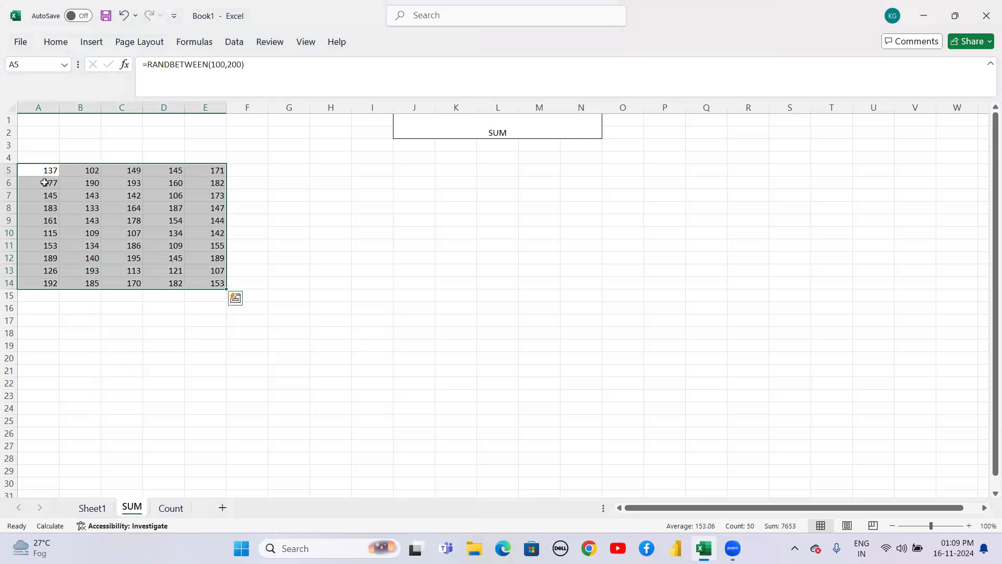
Total the first data row in F5 with individual cell references: =SUM(A5,B5,C5,D5,E5).
{"action": "key", "text": "Right"}
{"action": "key", "text": "Right"}
{"action": "key", "text": "Right"}
{"action": "key", "text": "Right"}
{"action": "key", "text": "Right"}
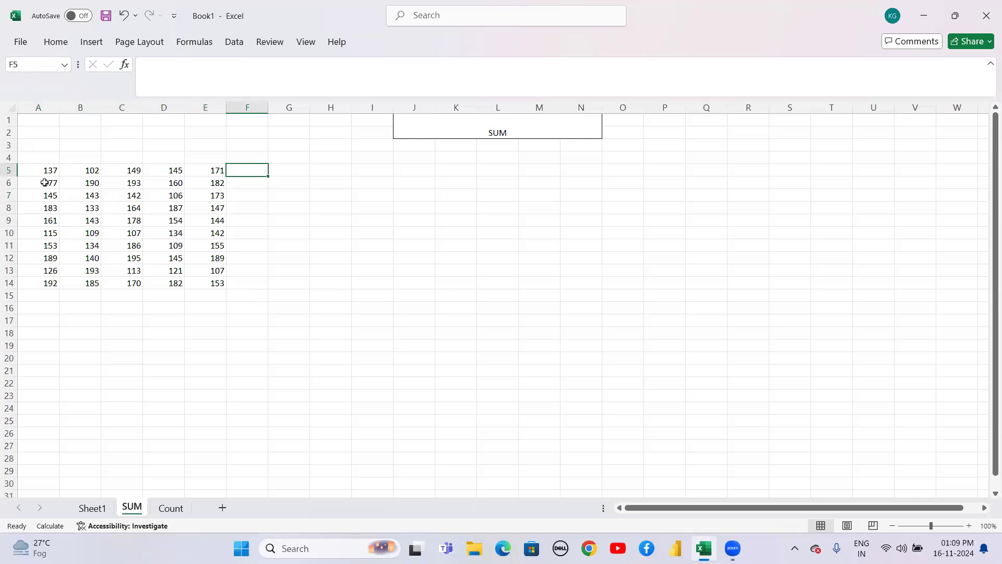
{"action": "type", "text": "=su"}
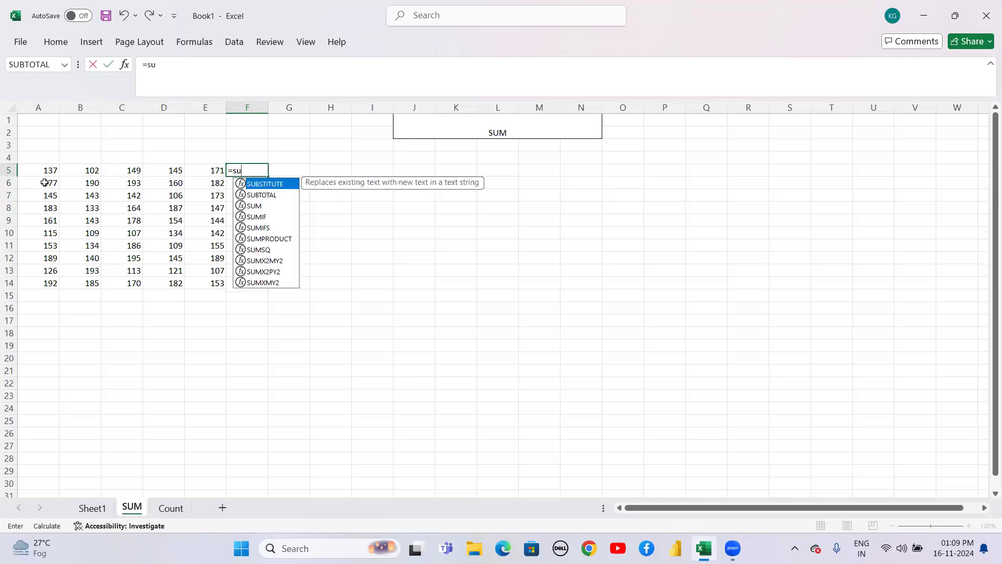
{"action": "type", "text": "m("}
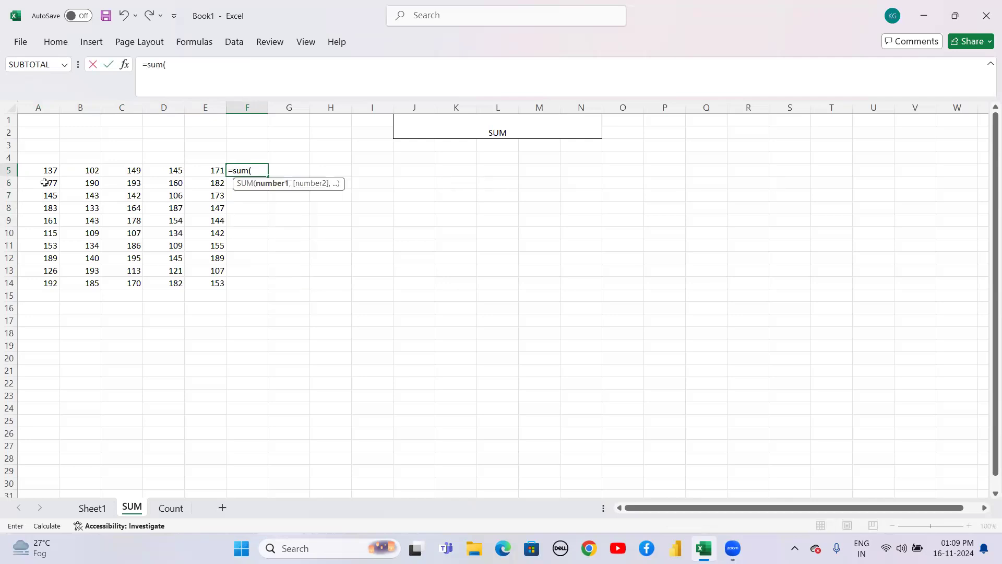
{"action": "key", "text": "Left"}
{"action": "key", "text": "Left"}
{"action": "key", "text": "Left"}
{"action": "key", "text": "Left"}
{"action": "key", "text": "Left"}
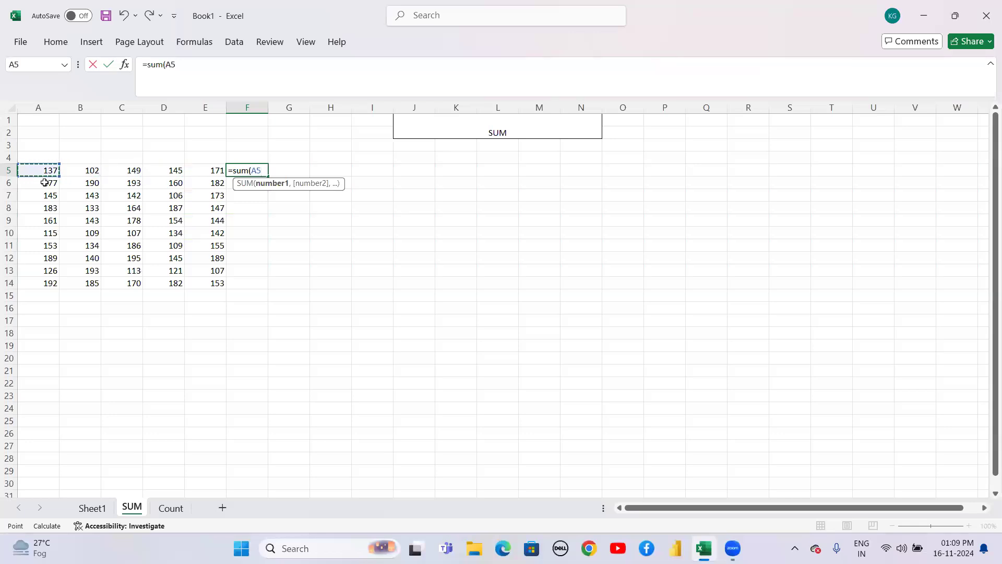
{"action": "type", "text": ","}
{"action": "key", "text": "Left"}
{"action": "key", "text": "Left"}
{"action": "key", "text": "Left"}
{"action": "key", "text": "Left"}
{"action": "type", "text": ","}
{"action": "key", "text": "Left"}
{"action": "key", "text": "Left"}
{"action": "key", "text": "Left"}
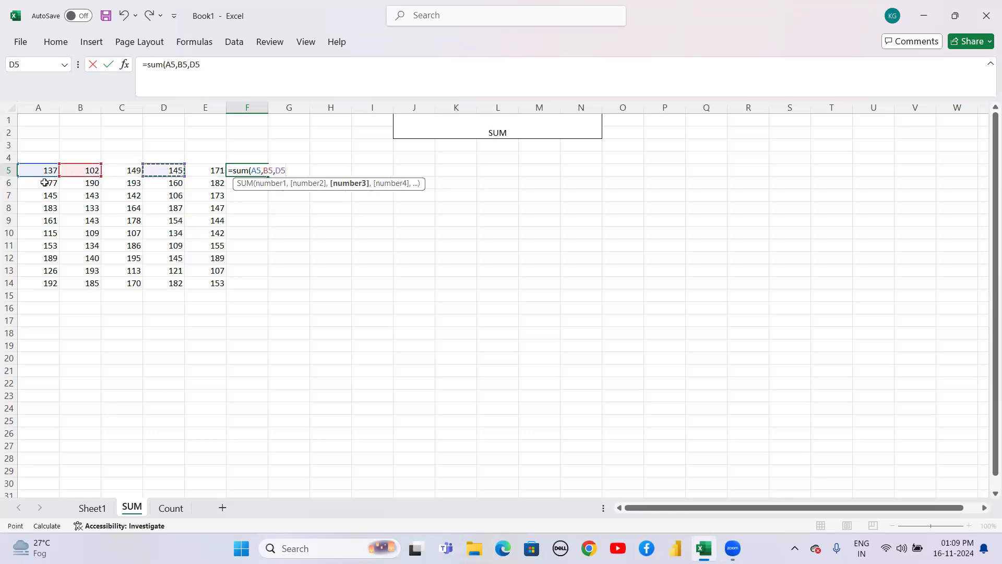
{"action": "type", "text": ","}
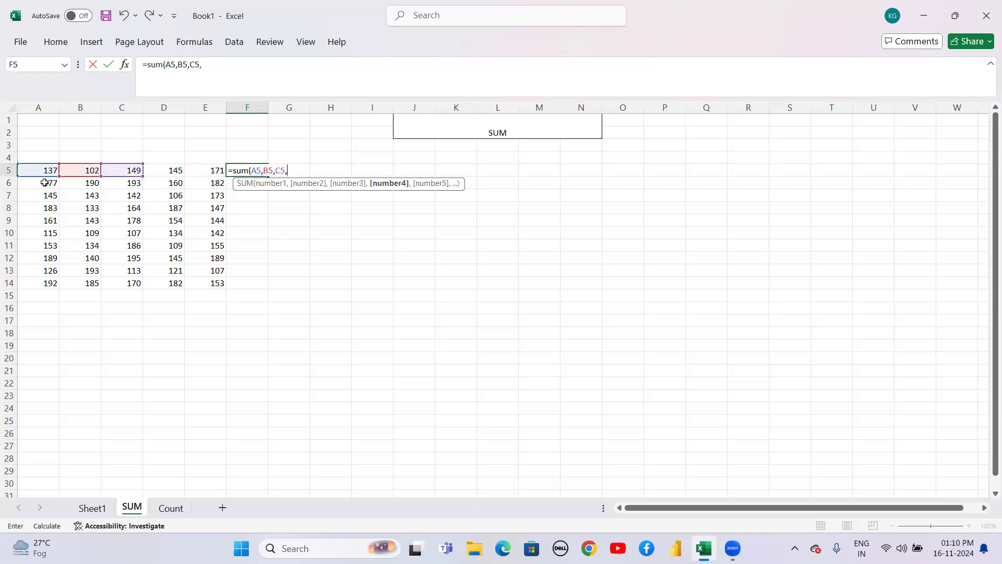
{"action": "key", "text": "Left"}
{"action": "key", "text": "Left"}
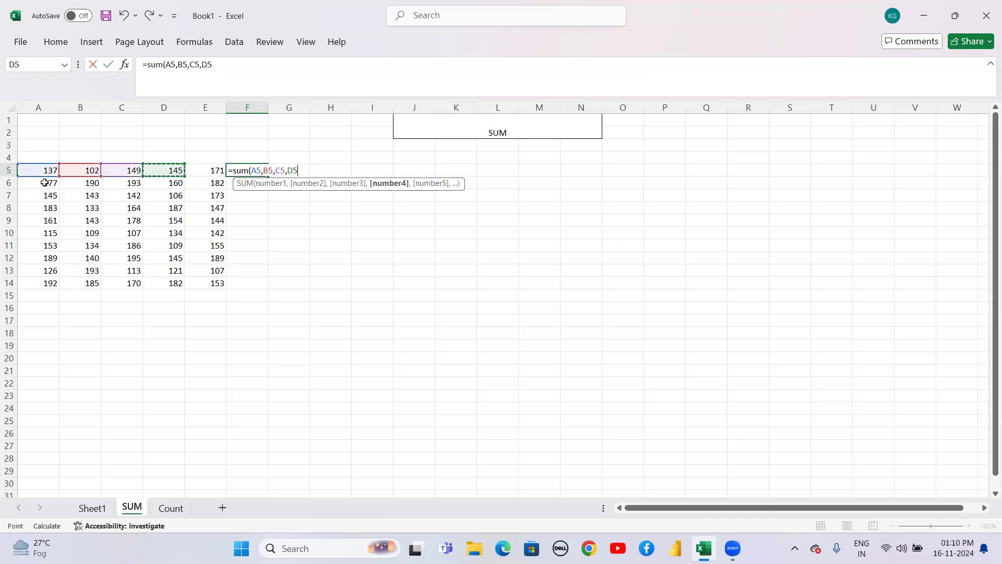
{"action": "type", "text": ","}
{"action": "key", "text": "Left"}
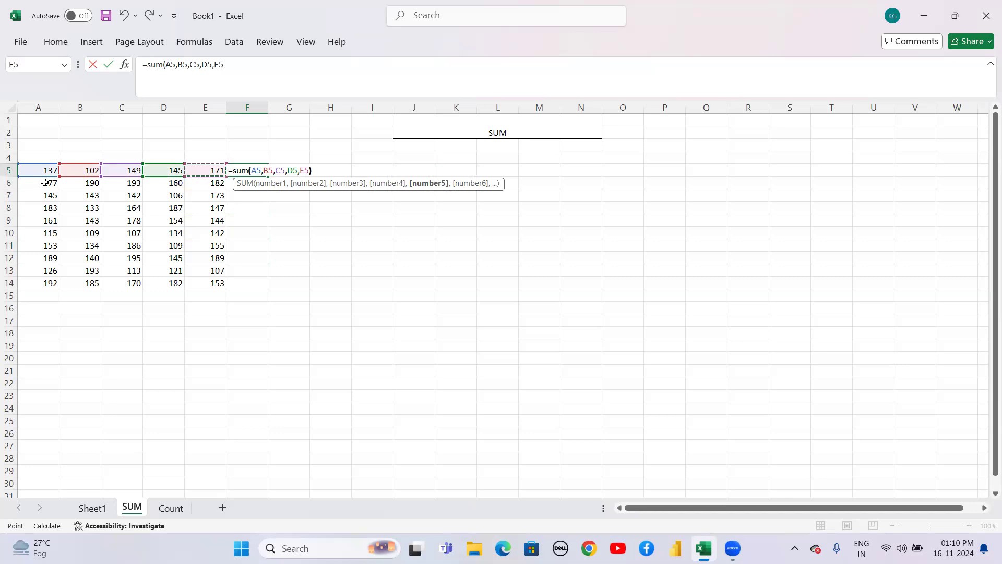
{"action": "type", "text": ")"}
{"action": "key", "text": "Return"}
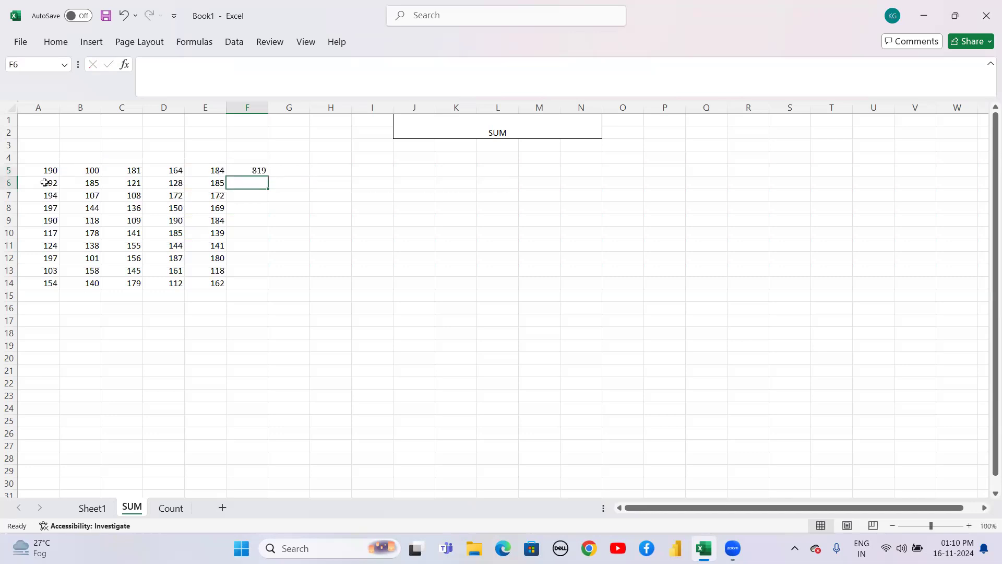
Fill the SUM formula from F5 down to F14 to total every data row.
{"action": "key", "text": "Up"}
{"action": "key", "text": "shift+Down"}
{"action": "key", "text": "shift+Down"}
{"action": "key", "text": "shift+Down"}
{"action": "key", "text": "shift+Down"}
{"action": "key", "text": "shift+Down"}
{"action": "key", "text": "shift+Down"}
{"action": "key", "text": "shift+Down"}
{"action": "key", "text": "shift+Down"}
{"action": "key", "text": "shift+Down"}
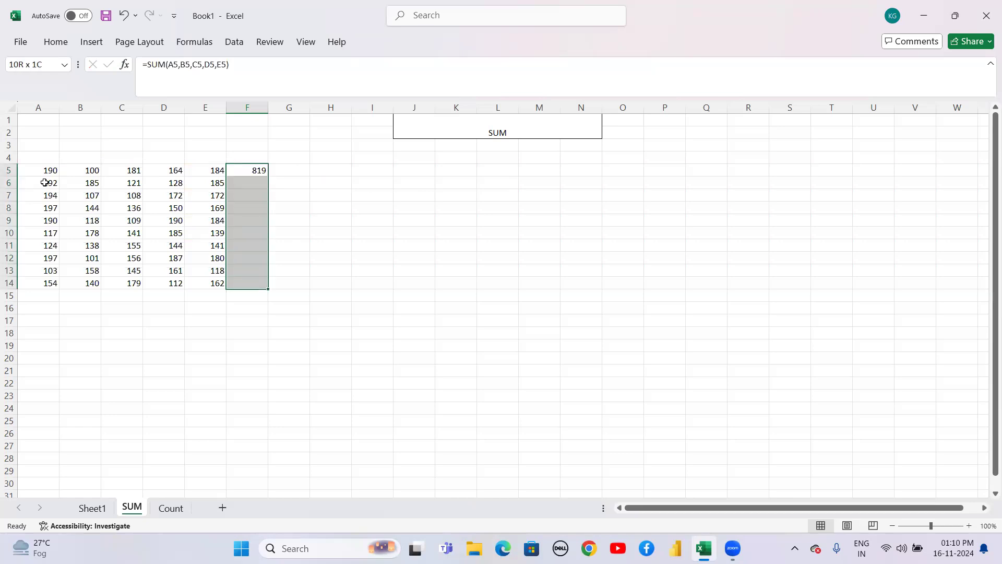
{"action": "key", "text": "ctrl+d"}
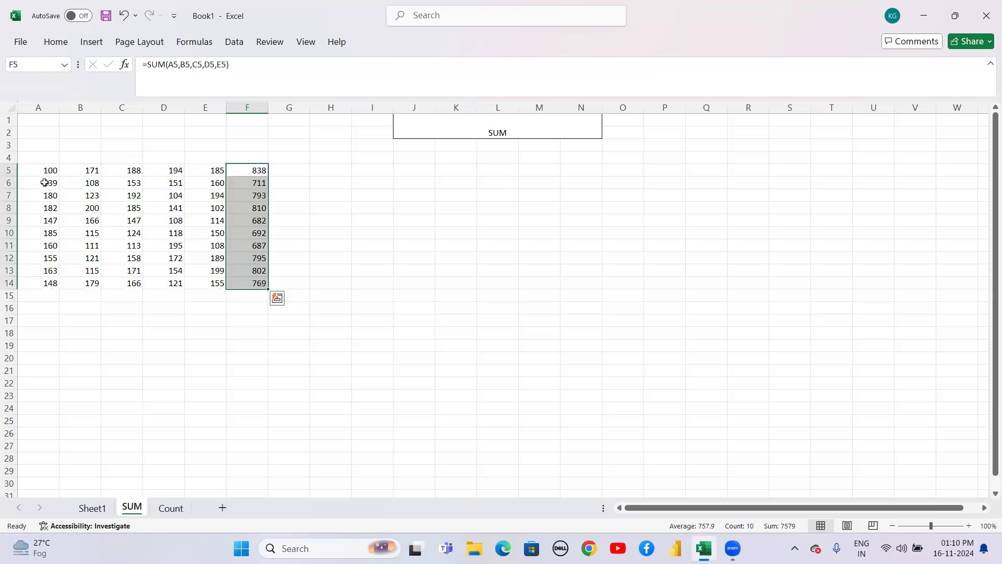
Check the SUM formulas in the first few row totals of column F.
{"action": "key", "text": "Down"}
{"action": "key", "text": "Down"}
{"action": "key", "text": "Down"}
{"action": "key", "text": "Down"}
{"action": "key", "text": "Up"}
{"action": "key", "text": "Up"}
{"action": "key", "text": "Up"}
{"action": "key", "text": "Up"}
{"action": "key", "text": "Down"}
{"action": "key", "text": "Down"}
{"action": "key", "text": "Up"}
{"action": "key", "text": "Up"}
{"action": "key", "text": "Up"}
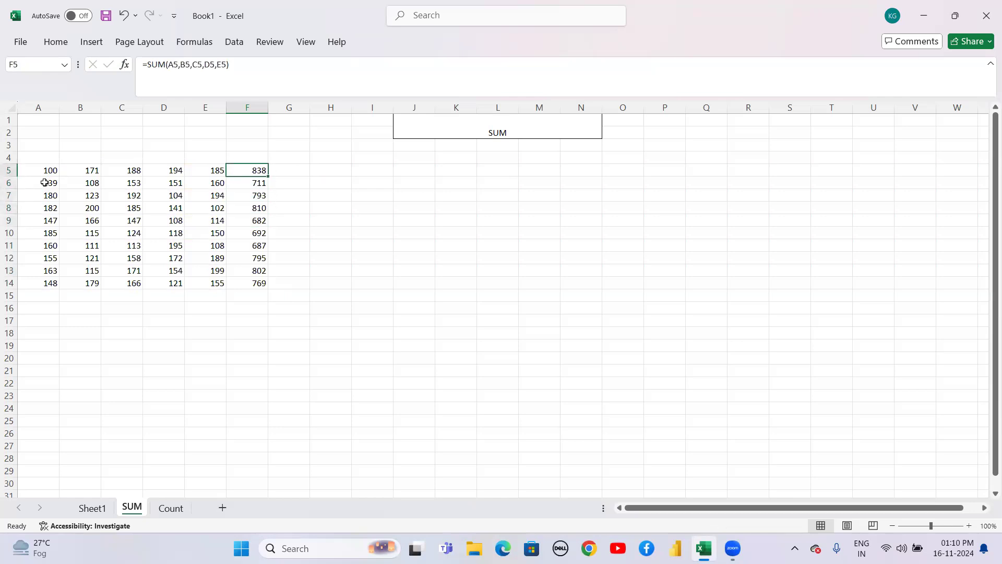
Review the values in A5:E5 that are added up by the row total in F5.
{"action": "key", "text": "Left"}
{"action": "key", "text": "Left"}
{"action": "key", "text": "Left"}
{"action": "key", "text": "Left"}
{"action": "key", "text": "Left"}
{"action": "key", "text": "shift+Right"}
{"action": "key", "text": "shift+Right"}
{"action": "key", "text": "shift+Right"}
{"action": "key", "text": "shift+Right"}
{"action": "key", "text": "Right"}
{"action": "key", "text": "Right"}
{"action": "key", "text": "Right"}
{"action": "key", "text": "Right"}
{"action": "key", "text": "Right"}
Total the first data column in A15 with a range reference: =SUM(A5:A14).
{"action": "key", "text": "Left"}
{"action": "key", "text": "Left"}
{"action": "key", "text": "Left"}
{"action": "key", "text": "Left"}
{"action": "key", "text": "Left"}
{"action": "key", "text": "Down"}
{"action": "key", "text": "Down"}
{"action": "key", "text": "Down"}
{"action": "key", "text": "Down"}
{"action": "key", "text": "Down"}
{"action": "key", "text": "Down"}
{"action": "key", "text": "Down"}
{"action": "key", "text": "Down"}
{"action": "key", "text": "Down"}
{"action": "key", "text": "Down"}
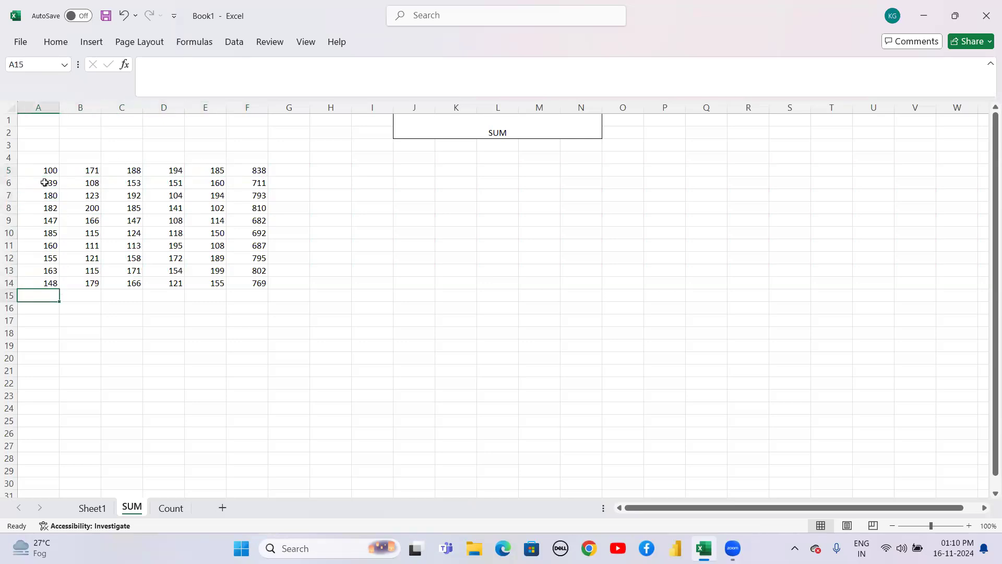
{"action": "type", "text": "=sum"}
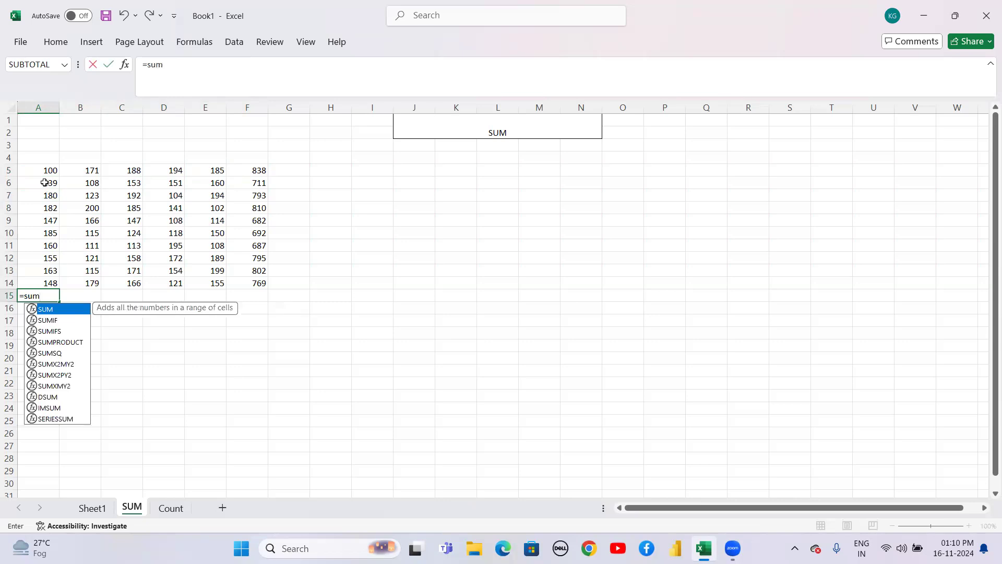
{"action": "type", "text": "("}
{"action": "key", "text": "Up"}
{"action": "key", "text": "Up"}
{"action": "key", "text": "Up"}
{"action": "key", "text": "Up"}
{"action": "key", "text": "Up"}
{"action": "key", "text": "Up"}
{"action": "key", "text": "Up"}
{"action": "key", "text": "Up"}
{"action": "key", "text": "Up"}
{"action": "key", "text": "Up"}
{"action": "key", "text": "shift+Down"}
{"action": "key", "text": "shift+Down"}
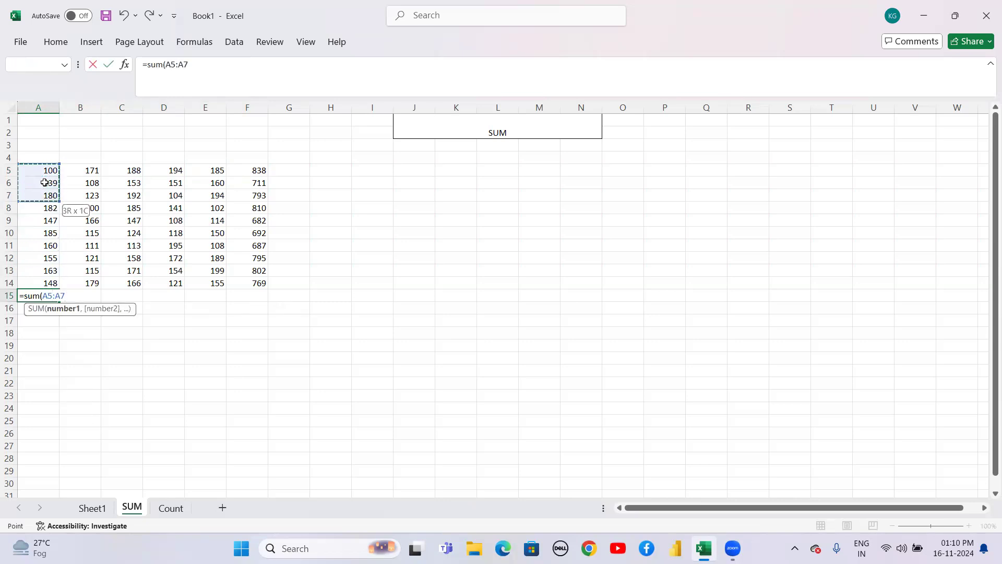
{"action": "key", "text": "shift+Down"}
{"action": "key", "text": "shift+Down"}
{"action": "key", "text": "shift+Down"}
{"action": "key", "text": "shift+Down"}
{"action": "key", "text": "shift+Down"}
{"action": "key", "text": "shift+Down"}
{"action": "key", "text": "shift+Down"}
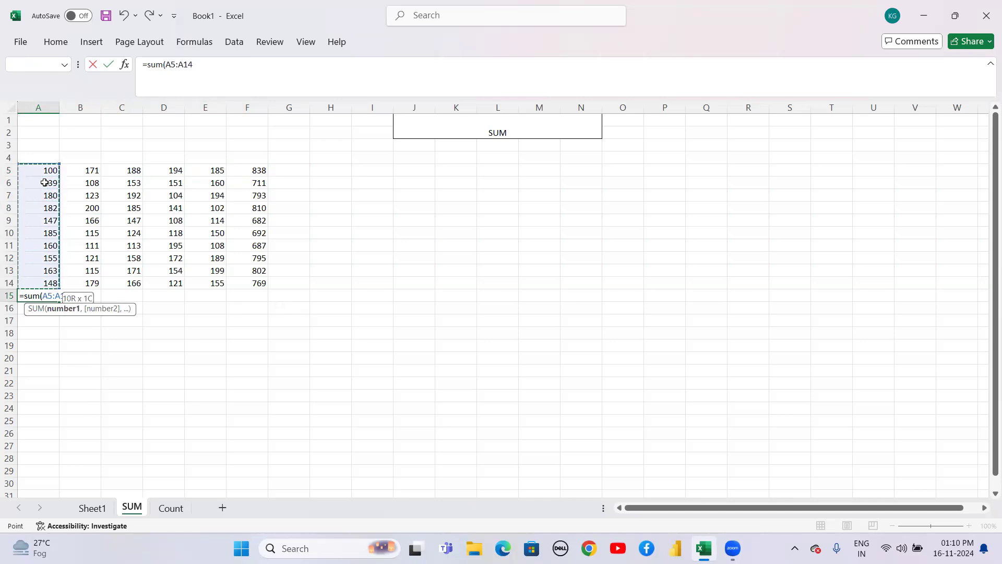
{"action": "type", "text": ")"}
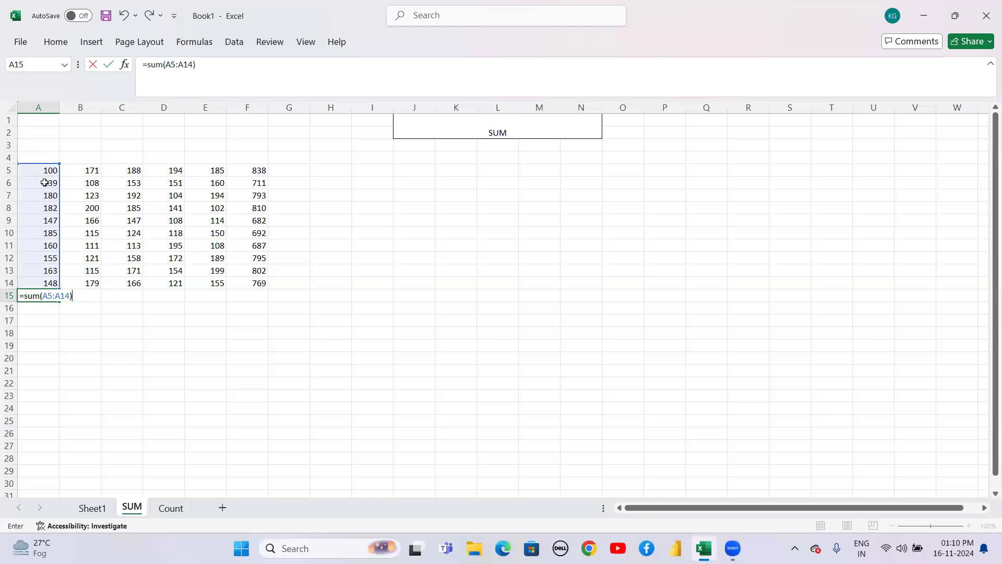
{"action": "key", "text": "Return"}
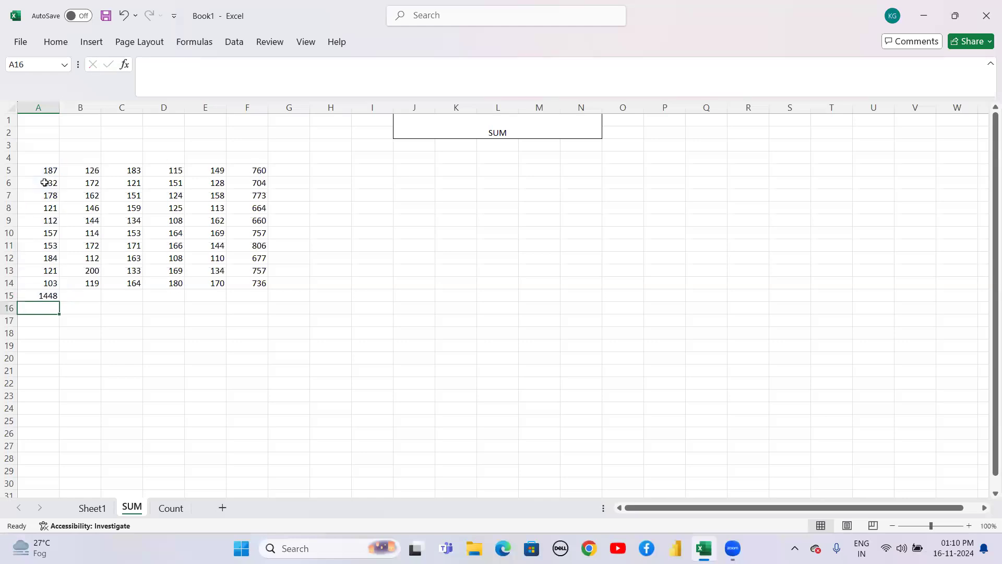
Fill the SUM formula from A15 across to F15 to total every column.
{"action": "key", "text": "Up"}
{"action": "key", "text": "shift+Right"}
{"action": "key", "text": "shift+Right"}
{"action": "key", "text": "shift+Right"}
{"action": "key", "text": "shift+Right"}
{"action": "key", "text": "shift+Right"}
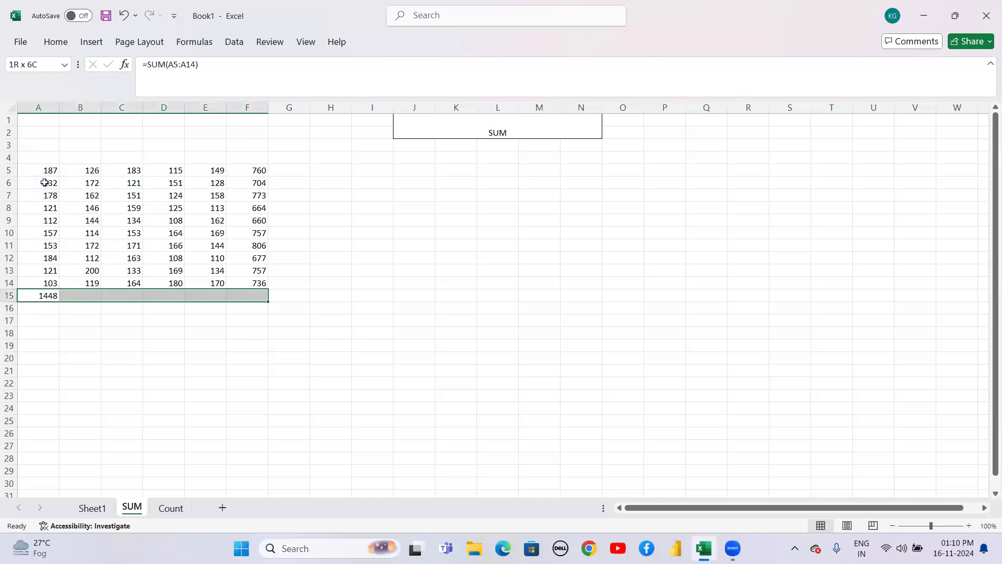
{"action": "key", "text": "ctrl+r"}
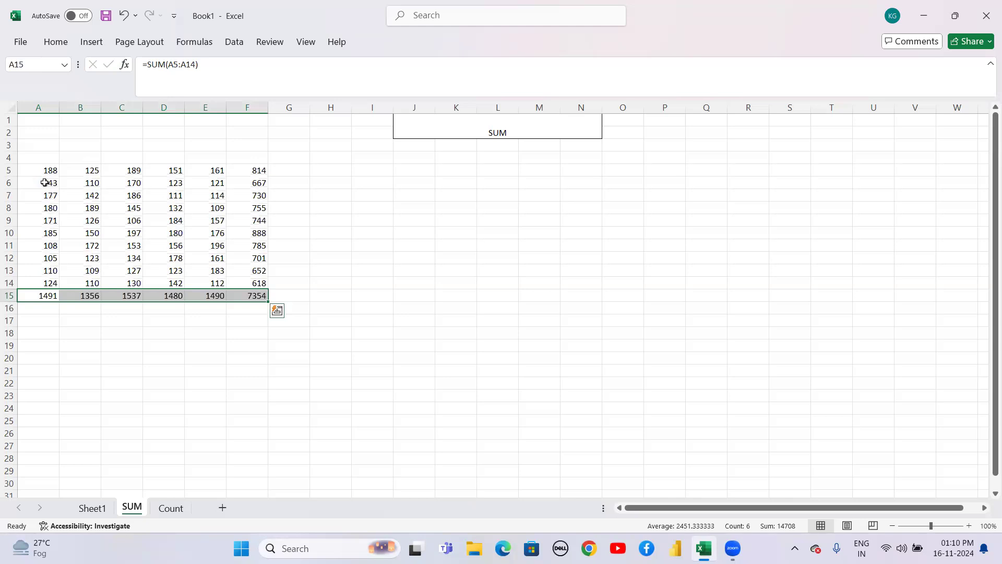
Check the column totals and their SUM formulas across row 15.
{"action": "key", "text": "Down"}
{"action": "key", "text": "Up"}
{"action": "key", "text": "Right"}
{"action": "key", "text": "Right"}
{"action": "key", "text": "Right"}
{"action": "key", "text": "Right"}
{"action": "key", "text": "Right"}
{"action": "key", "text": "Right"}
{"action": "key", "text": "Right"}
{"action": "key", "text": "Left"}
{"action": "key", "text": "Left"}
{"action": "key", "text": "Left"}
{"action": "key", "text": "Left"}
{"action": "key", "text": "Left"}
{"action": "key", "text": "Left"}
Look over the sample data and row totals in the upper rows of the table, ending at G5.
{"action": "key", "text": "Up"}
{"action": "key", "text": "Up"}
{"action": "key", "text": "Up"}
{"action": "key", "text": "Up"}
{"action": "key", "text": "Up"}
{"action": "key", "text": "Up"}
{"action": "key", "text": "Up"}
{"action": "key", "text": "Up"}
{"action": "key", "text": "Up"}
{"action": "key", "text": "Up"}
{"action": "key", "text": "Up"}
{"action": "key", "text": "Down"}
{"action": "key", "text": "Down"}
{"action": "key", "text": "Down"}
{"action": "key", "text": "Down"}
{"action": "key", "text": "Right"}
{"action": "key", "text": "Right"}
{"action": "key", "text": "Right"}
{"action": "key", "text": "Left"}
{"action": "key", "text": "Left"}
{"action": "key", "text": "Left"}
{"action": "key", "text": "Left"}
{"action": "key", "text": "Up"}
{"action": "key", "text": "Up"}
{"action": "key", "text": "Right"}
{"action": "key", "text": "Right"}
{"action": "key", "text": "Right"}
{"action": "key", "text": "Right"}
{"action": "key", "text": "Right"}
{"action": "key", "text": "Right"}
{"action": "key", "text": "Up"}
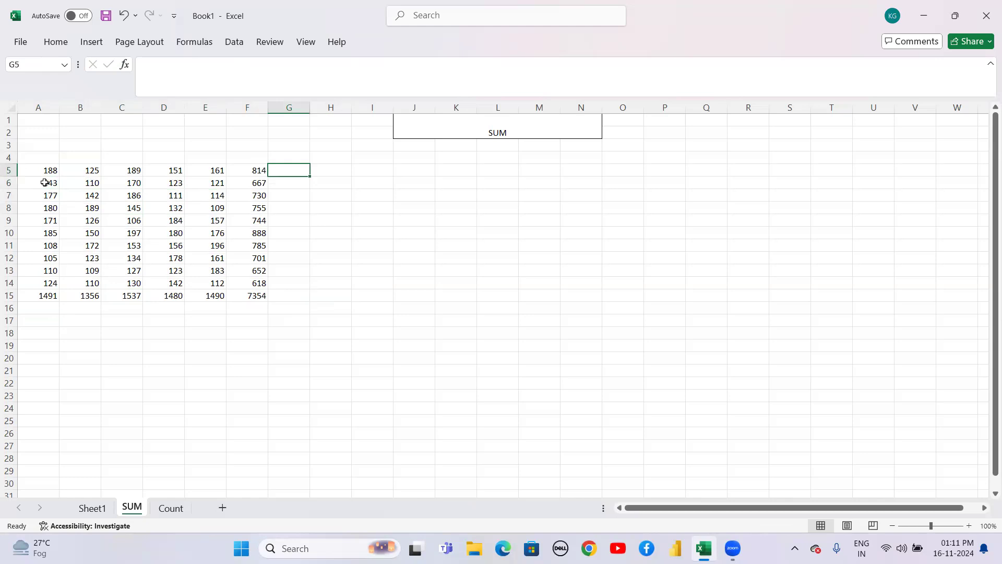
{"action": "type", "text": "="}
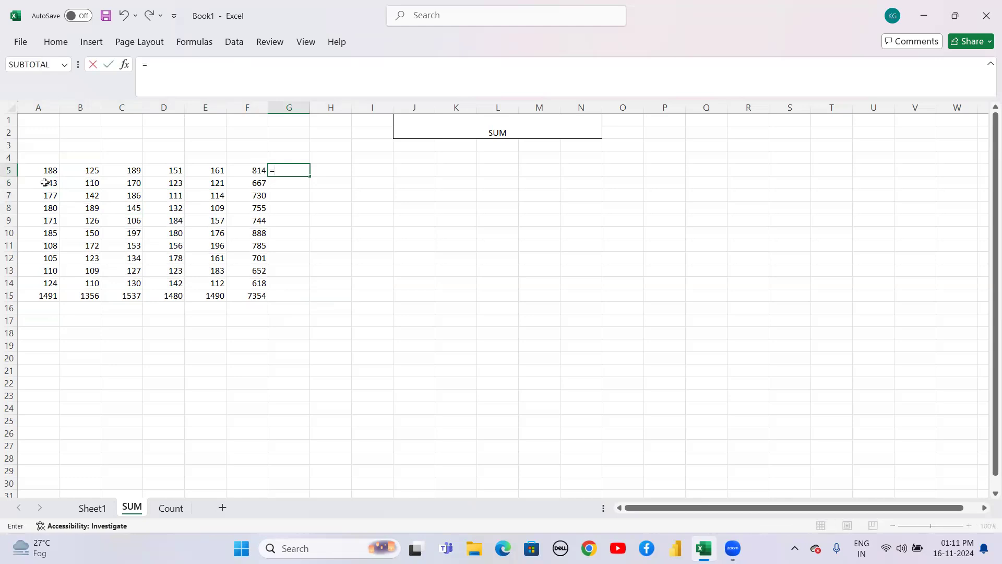
{"action": "type", "text": "sum"}
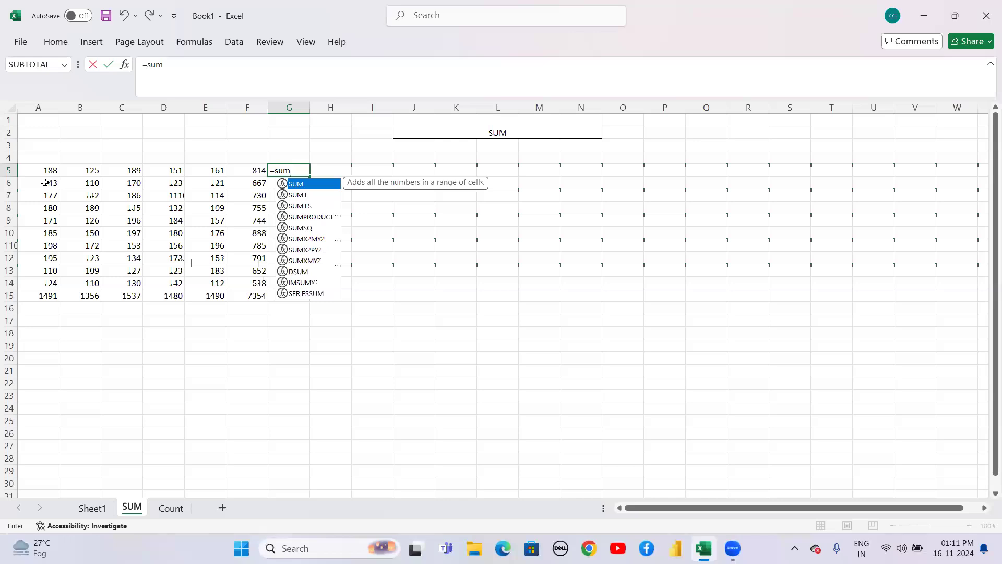
{"action": "key", "text": "Escape"}
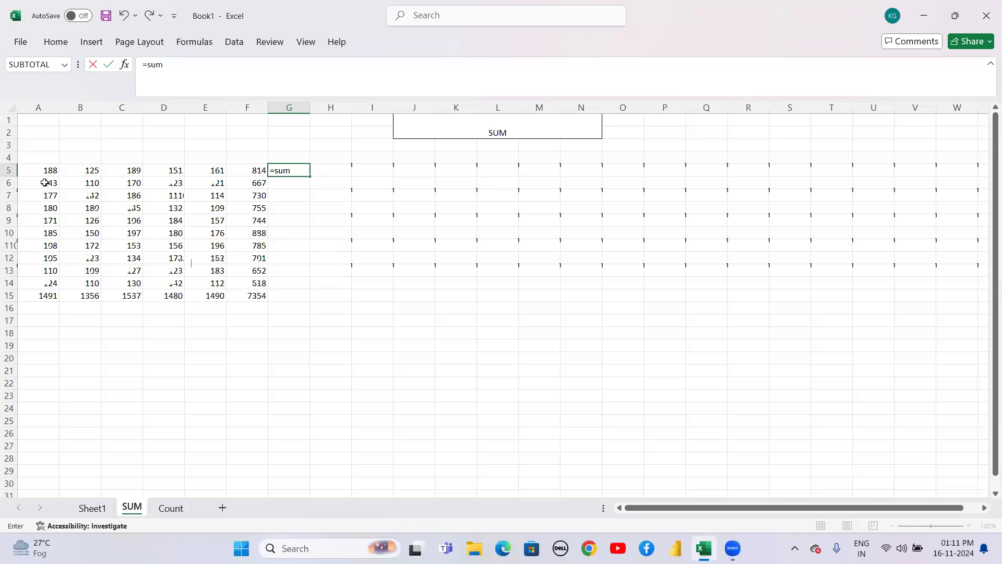
{"action": "key", "text": "Escape"}
Add the column headings SUM in F4 and SumIf in G4.
{"action": "key", "text": "Up"}
{"action": "key", "text": "Left"}
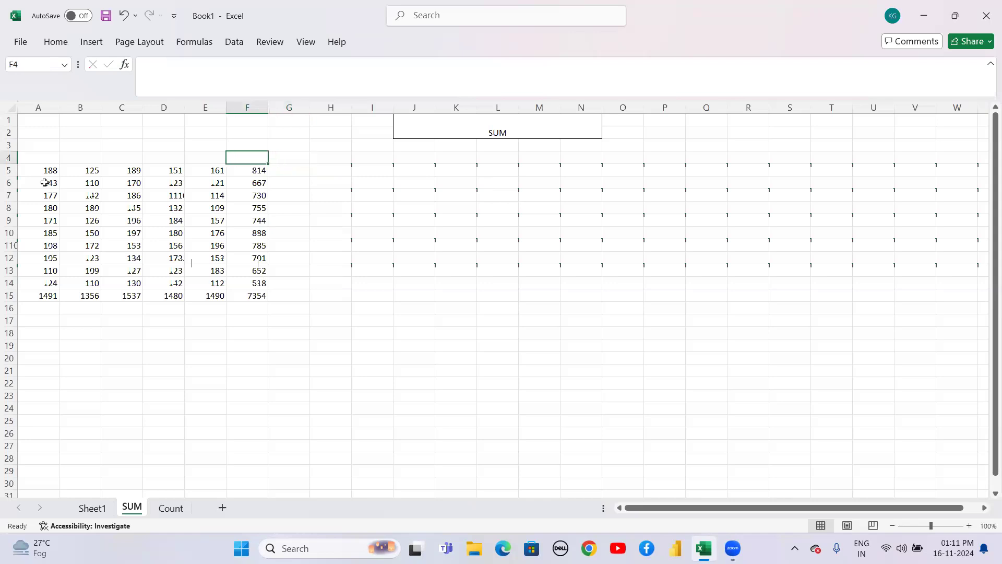
{"action": "type", "text": "SUM"}
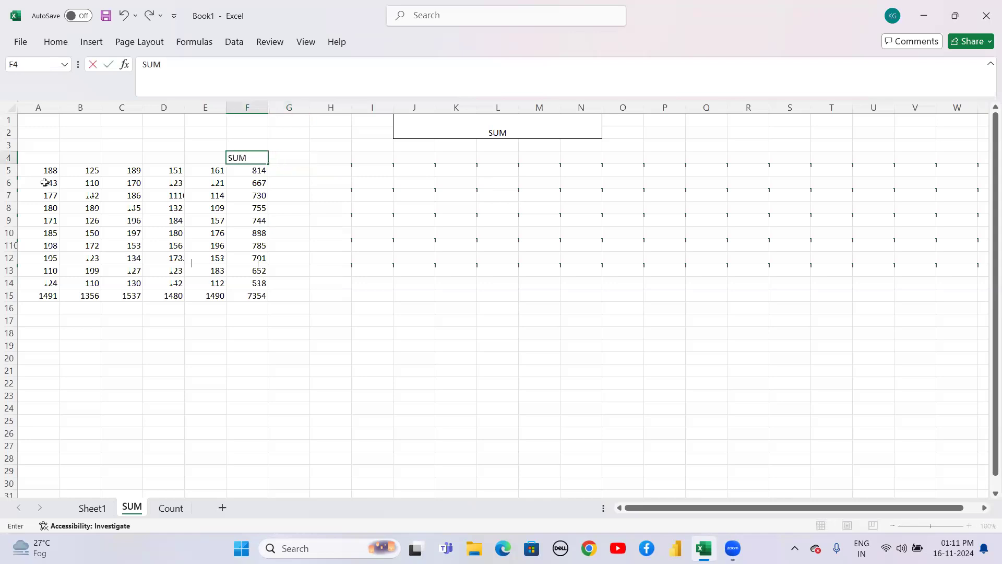
{"action": "key", "text": "Return"}
{"action": "key", "text": "Right"}
{"action": "key", "text": "Up"}
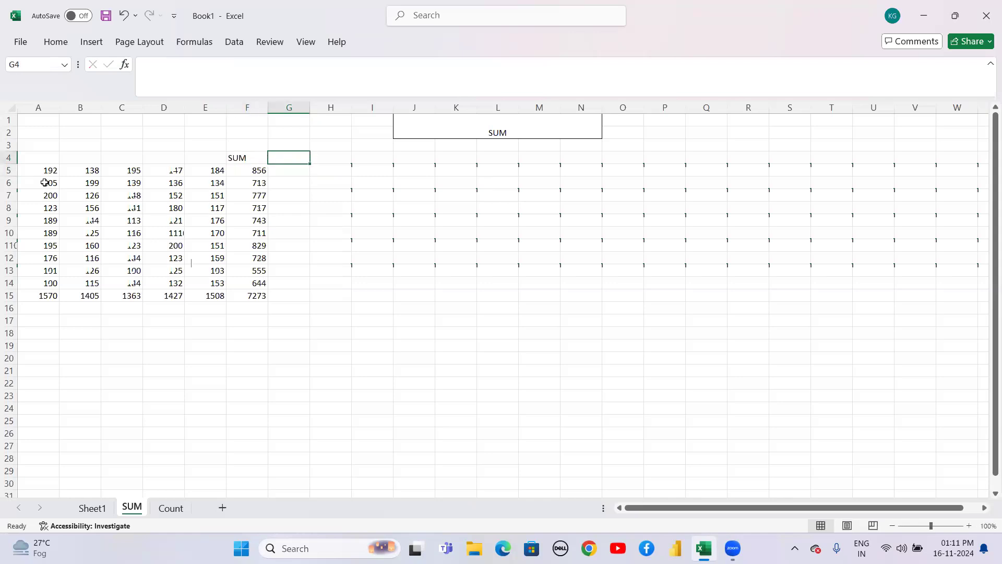
{"action": "type", "text": "Suml"}
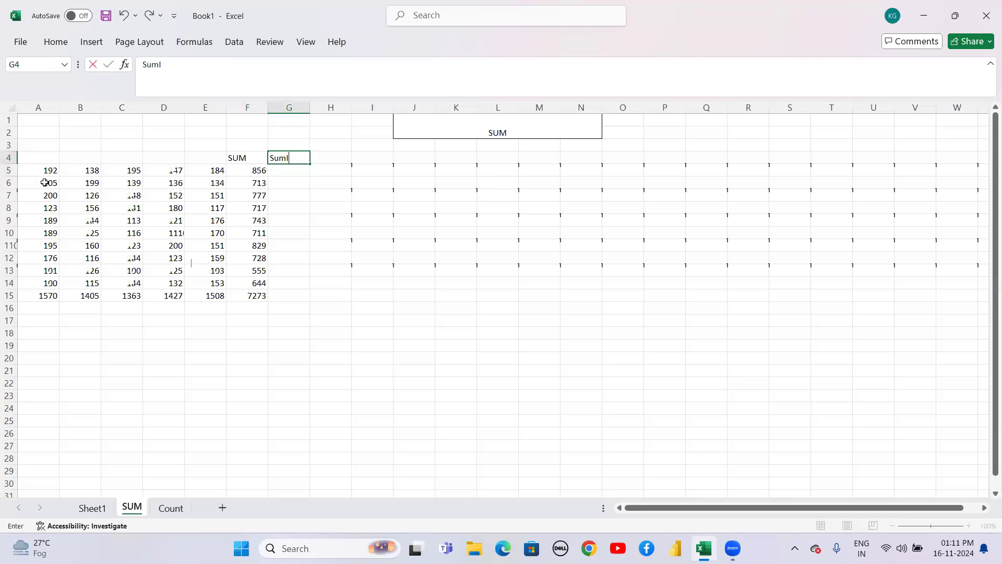
{"action": "key", "text": "Return"}
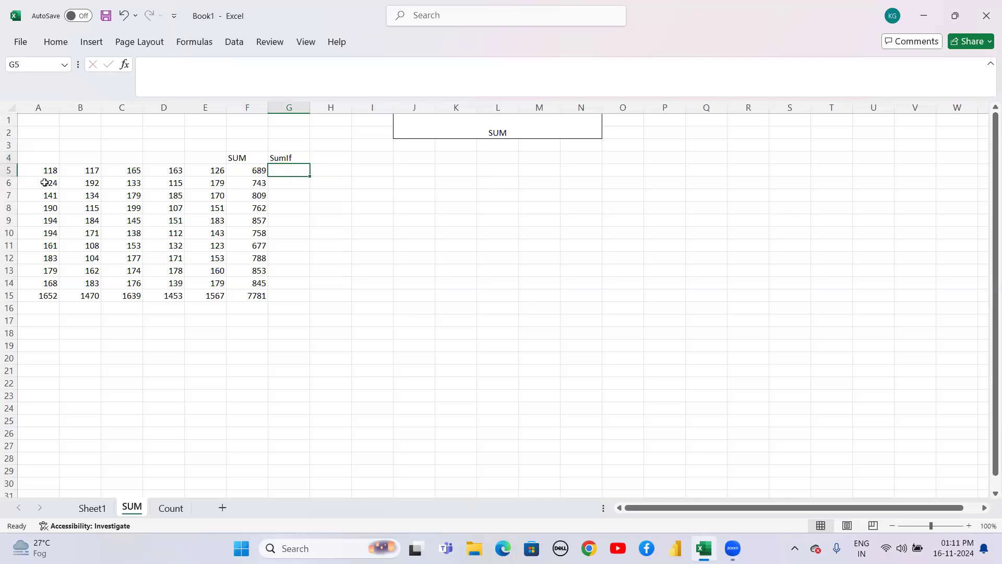
Sum only the values above 150 in the first data row by entering =SUMIF(A5:E5,">150") in G5.
{"action": "type", "text": "=sum"}
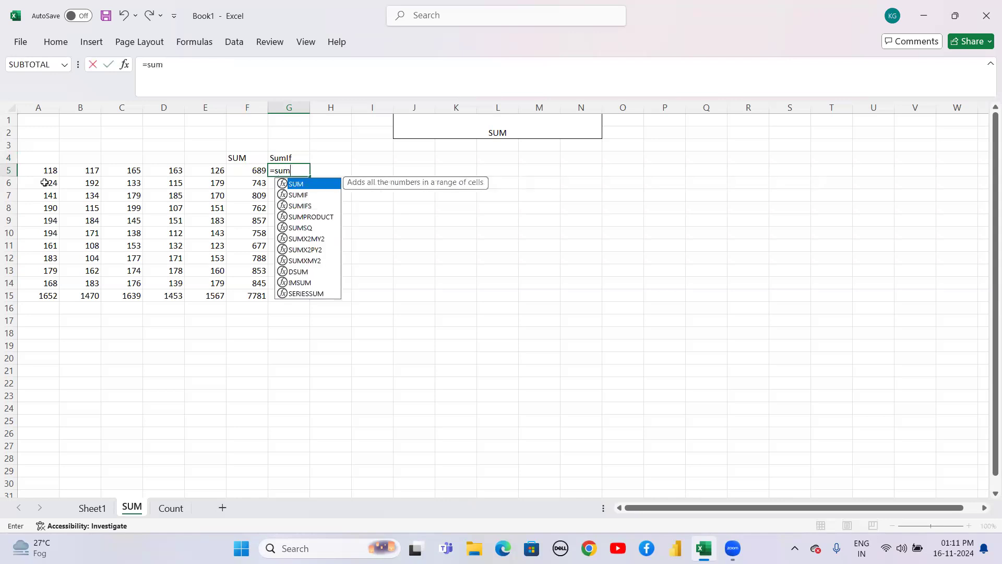
{"action": "type", "text": "if("}
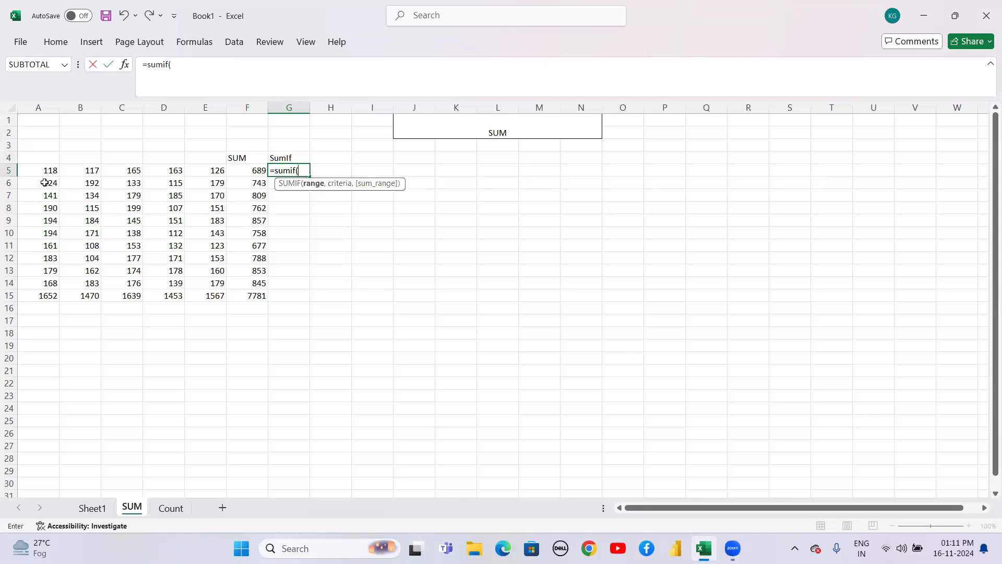
{"action": "key", "text": "Left"}
{"action": "key", "text": "Left"}
{"action": "key", "text": "Left"}
{"action": "key", "text": "Left"}
{"action": "key", "text": "Left"}
{"action": "key", "text": "Left"}
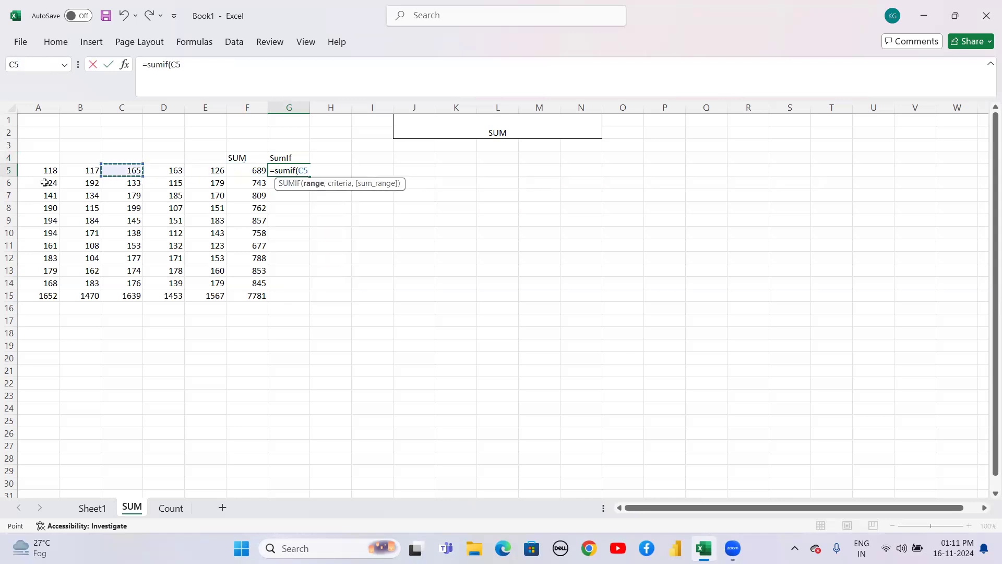
{"action": "key", "text": "shift+Right"}
{"action": "key", "text": "shift+Right"}
{"action": "key", "text": "shift+Right"}
{"action": "key", "text": "shift+Right"}
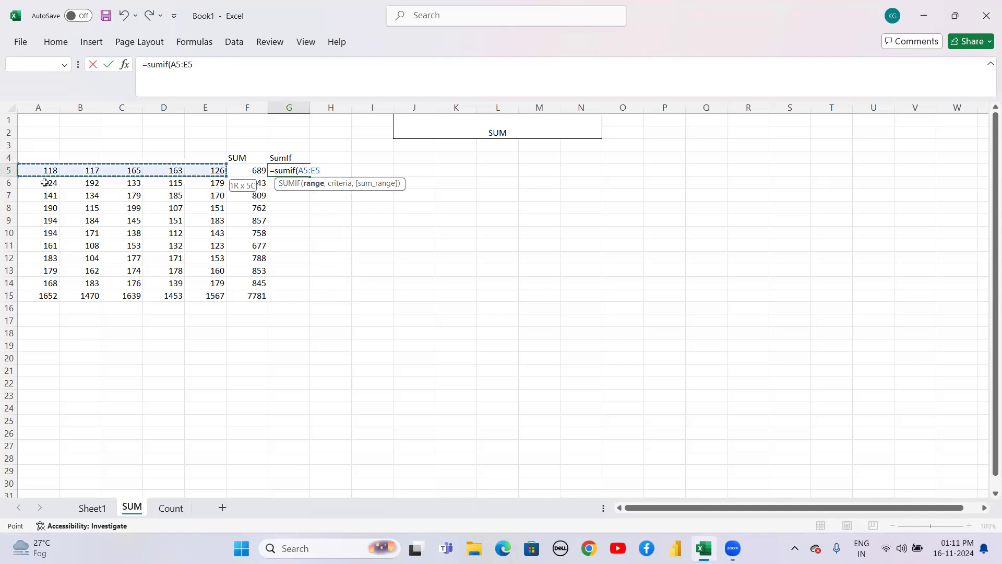
{"action": "type", "text": ","}
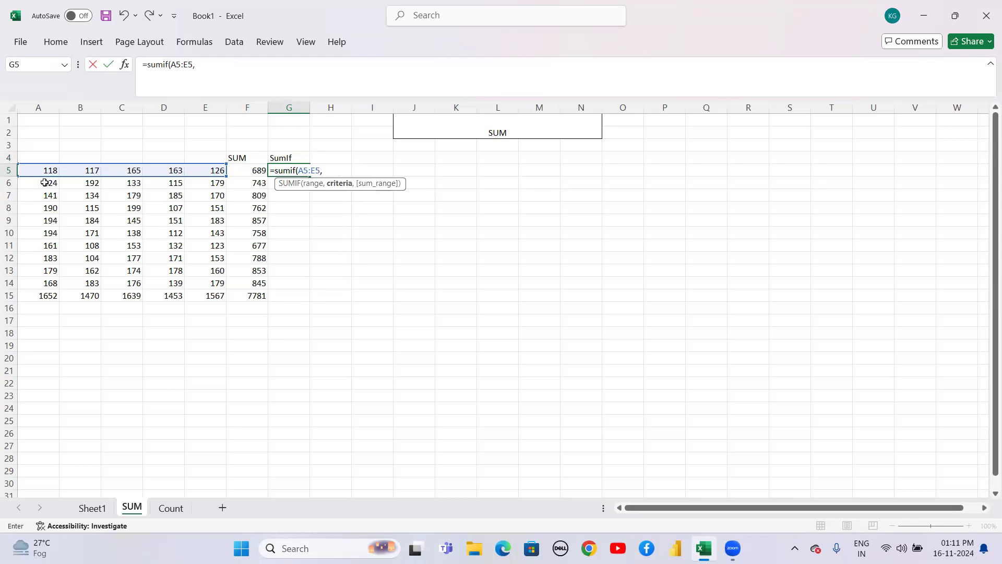
{"action": "type", "text": "\">150\")"}
{"action": "key", "text": "Return"}
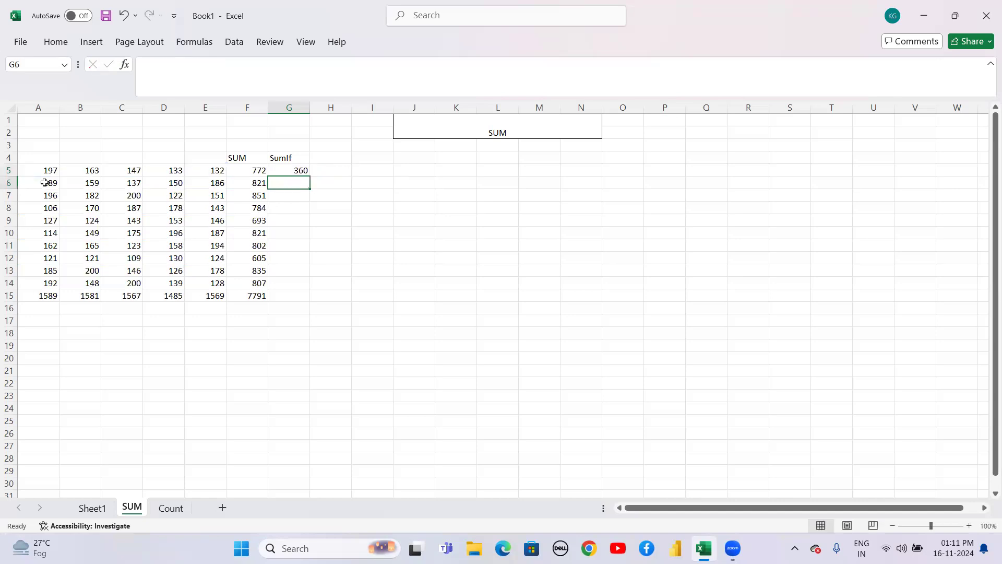
Fill the SUMIF formula from G5 down to G15.
{"action": "key", "text": "Up"}
{"action": "key", "text": "shift+Down"}
{"action": "key", "text": "shift+Down"}
{"action": "key", "text": "shift+Down"}
{"action": "key", "text": "shift+Down"}
{"action": "key", "text": "shift+Down"}
{"action": "key", "text": "shift+Down"}
{"action": "key", "text": "shift+Down"}
{"action": "key", "text": "shift+Down"}
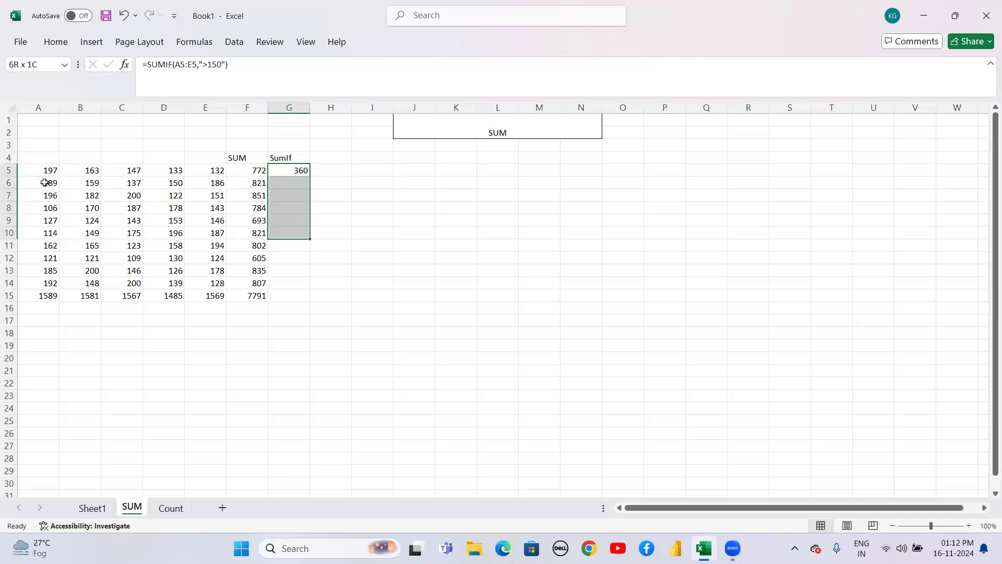
{"action": "key", "text": "shift+Down"}
{"action": "key", "text": "shift+Down"}
{"action": "key", "text": "ctrl+d"}
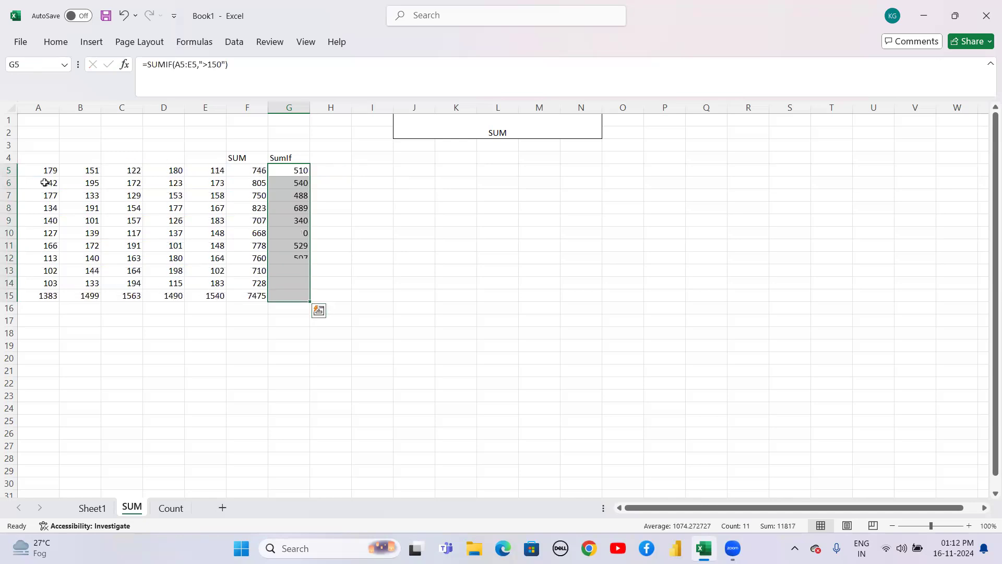
Compare the values in A5:E5 with the SUM result in F5 and the SUMIF result in G5.
{"action": "key", "text": "Down"}
{"action": "key", "text": "Down"}
{"action": "key", "text": "Up"}
{"action": "key", "text": "Up"}
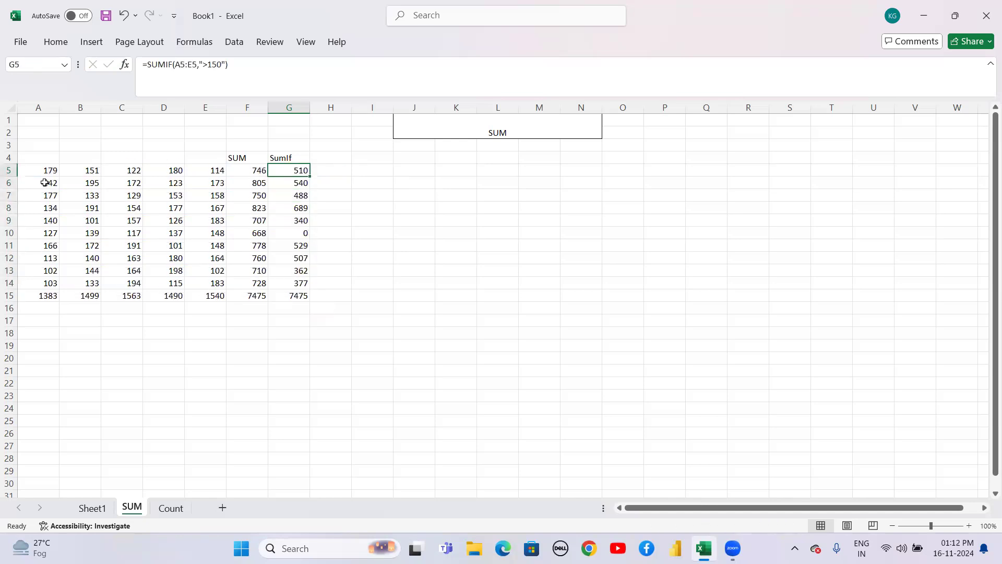
{"action": "key", "text": "Left"}
{"action": "key", "text": "Left"}
{"action": "key", "text": "Left"}
{"action": "key", "text": "Left"}
{"action": "key", "text": "Left"}
{"action": "key", "text": "Left"}
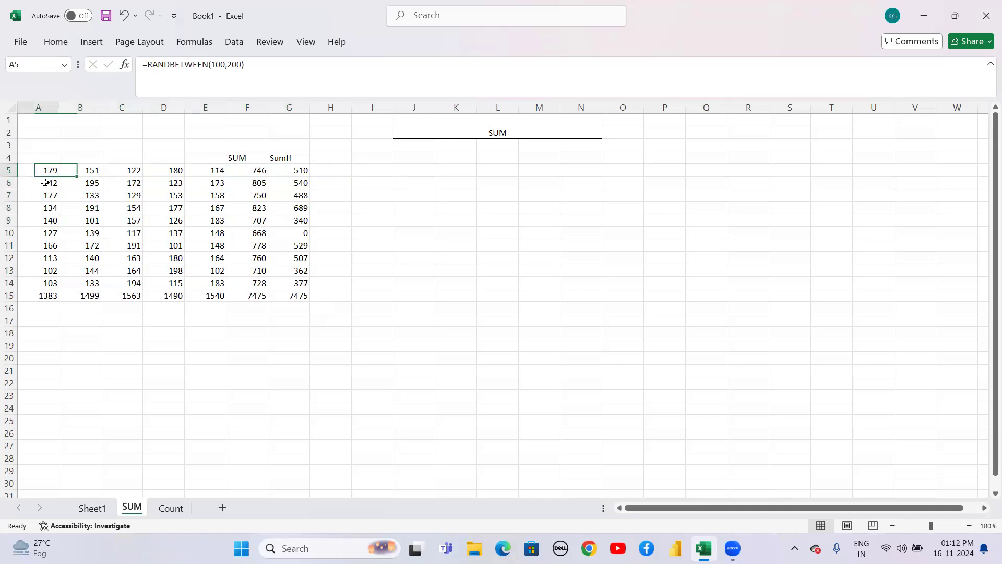
{"action": "key", "text": "Right"}
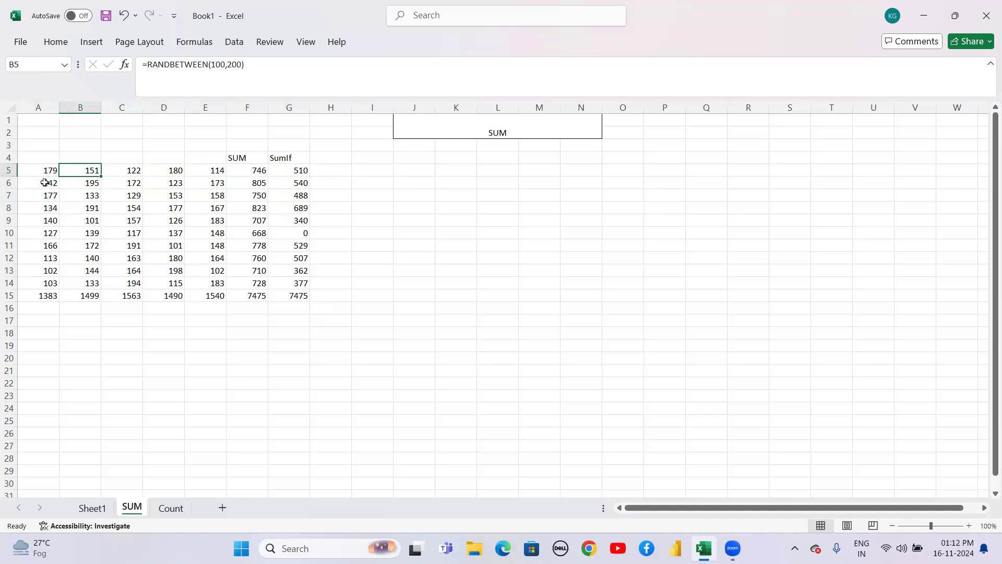
{"action": "key", "text": "Right"}
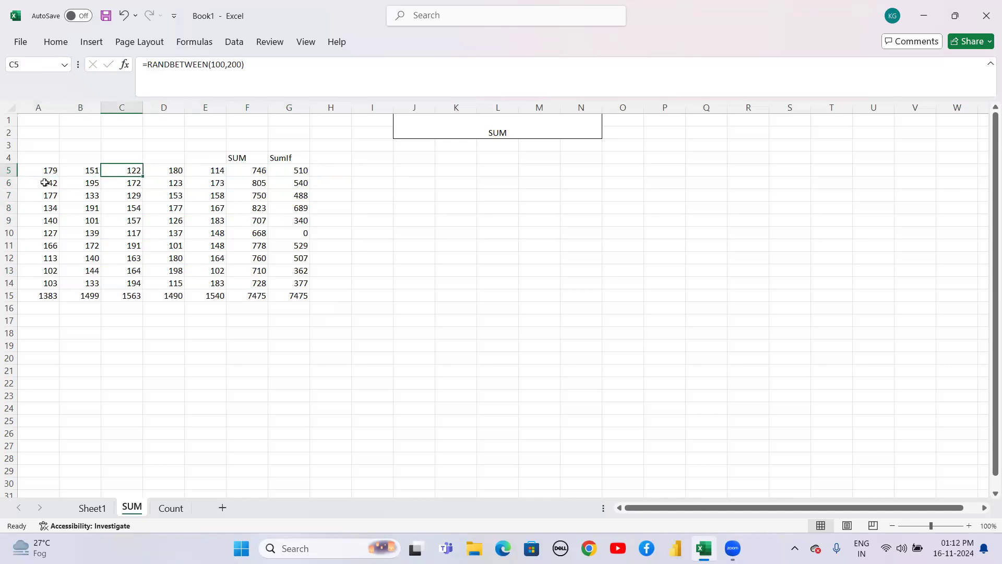
{"action": "key", "text": "Right"}
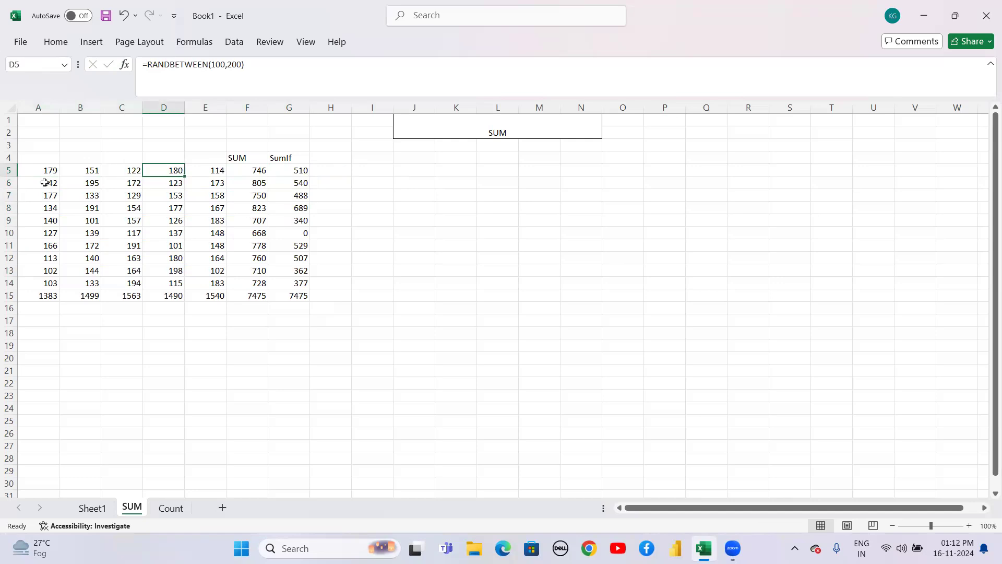
{"action": "key", "text": "Right"}
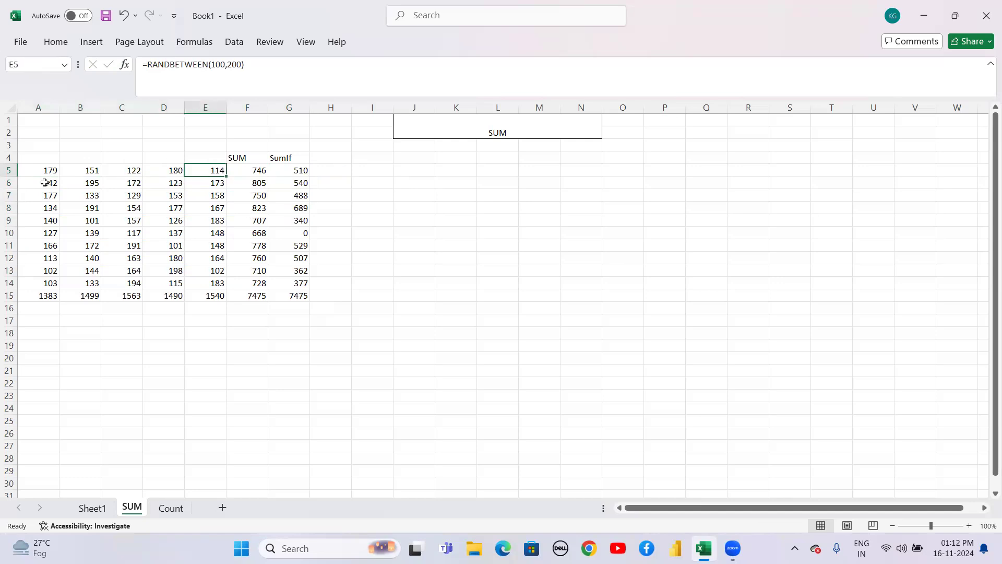
{"action": "key", "text": "Right"}
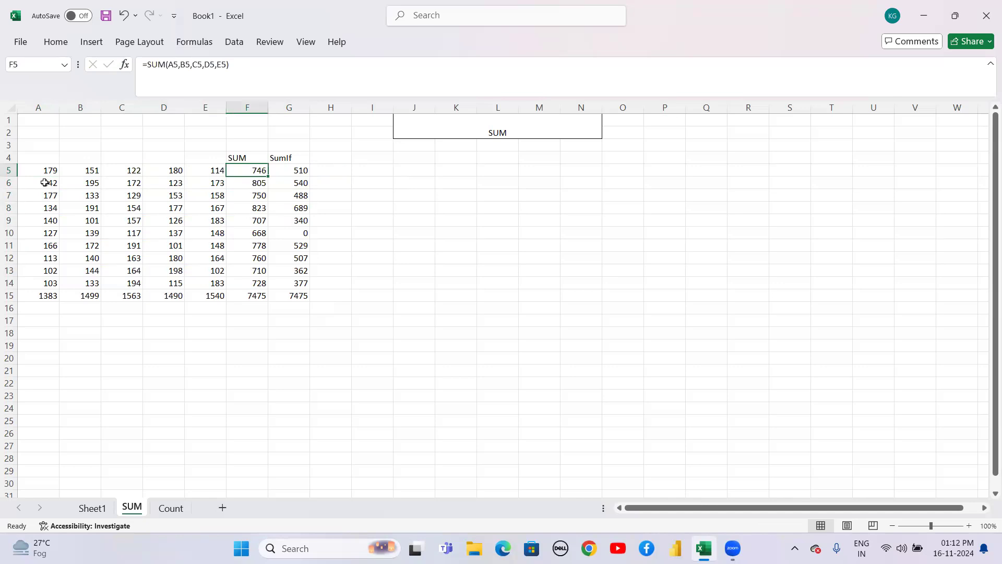
{"action": "key", "text": "Right"}
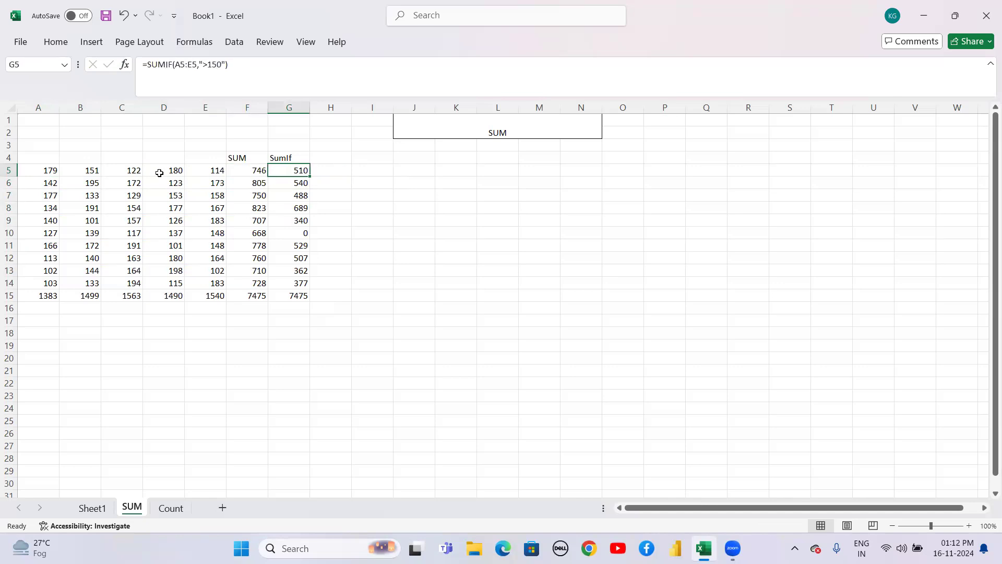
Review the SUM formula in F5 and the SUMIF formula with its criterion in G5.
{"action": "left_click", "coordinate": [253, 168]}
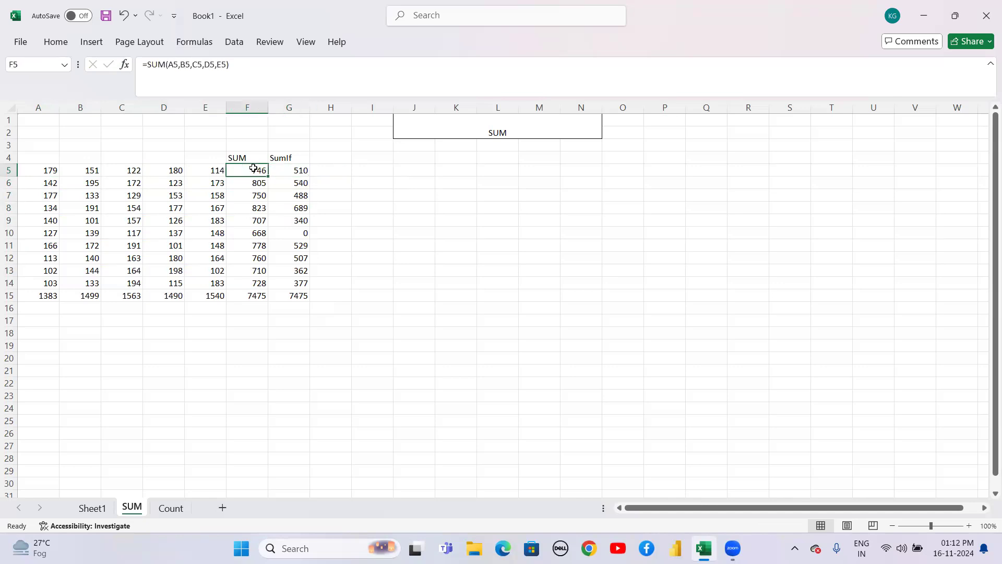
{"action": "left_click", "coordinate": [288, 171]}
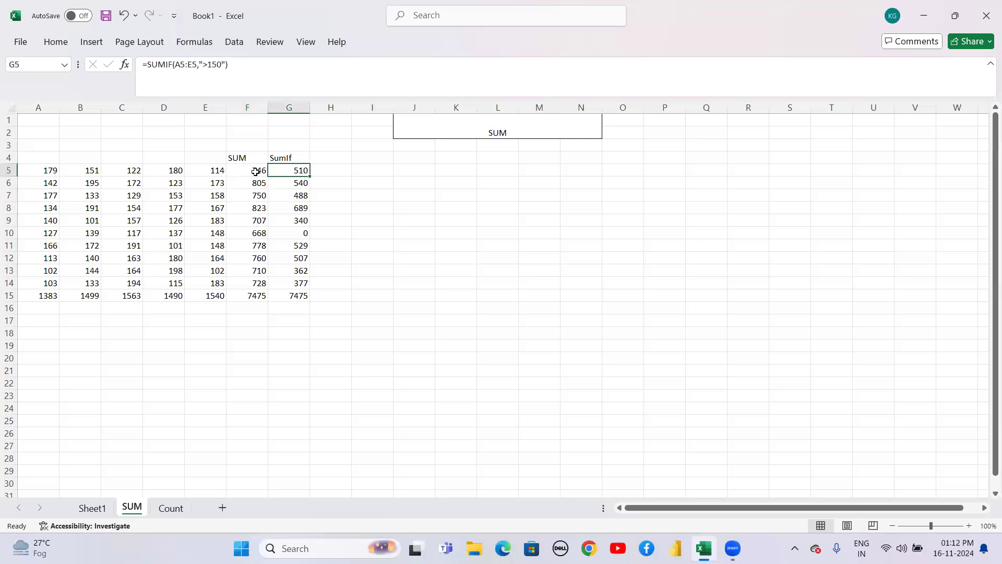
{"action": "double_click", "coordinate": [289, 169]}
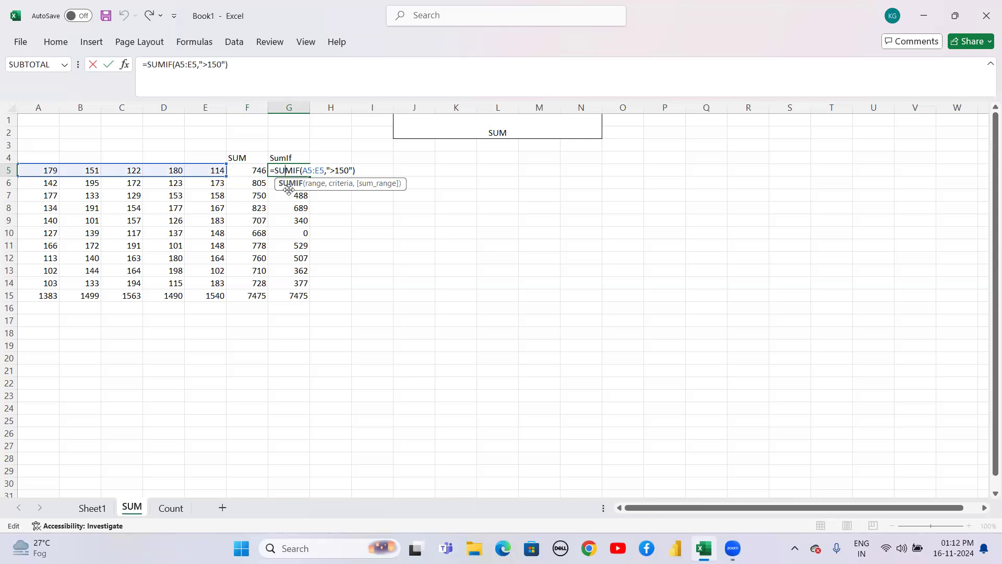
{"action": "key", "text": "Return"}
Check the SUMIF result in G5 against the combined total of B5, D5 and E5, the first-row values above 150.
{"action": "left_click", "coordinate": [295, 168]}
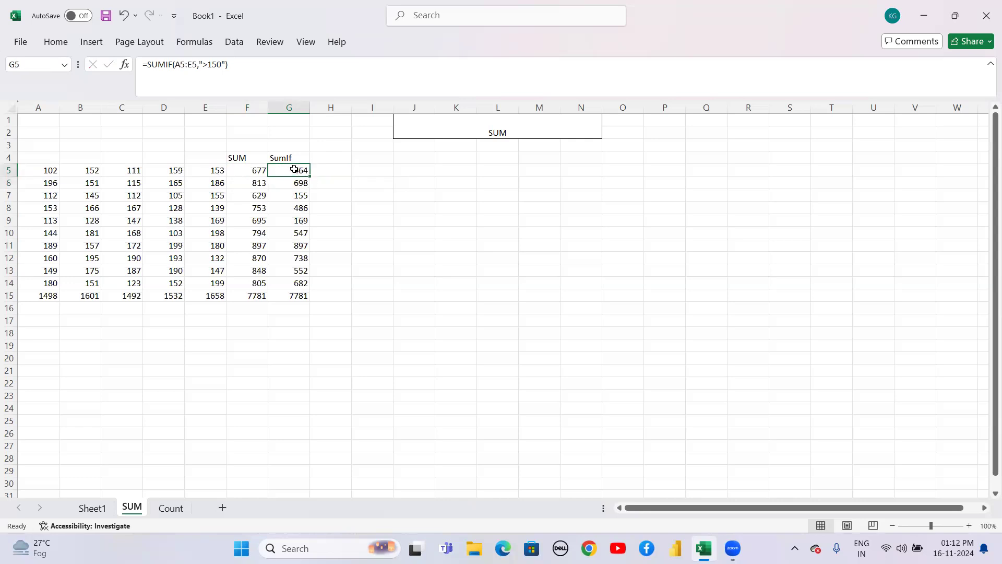
{"action": "left_click", "coordinate": [92, 171], "text": "ctrl"}
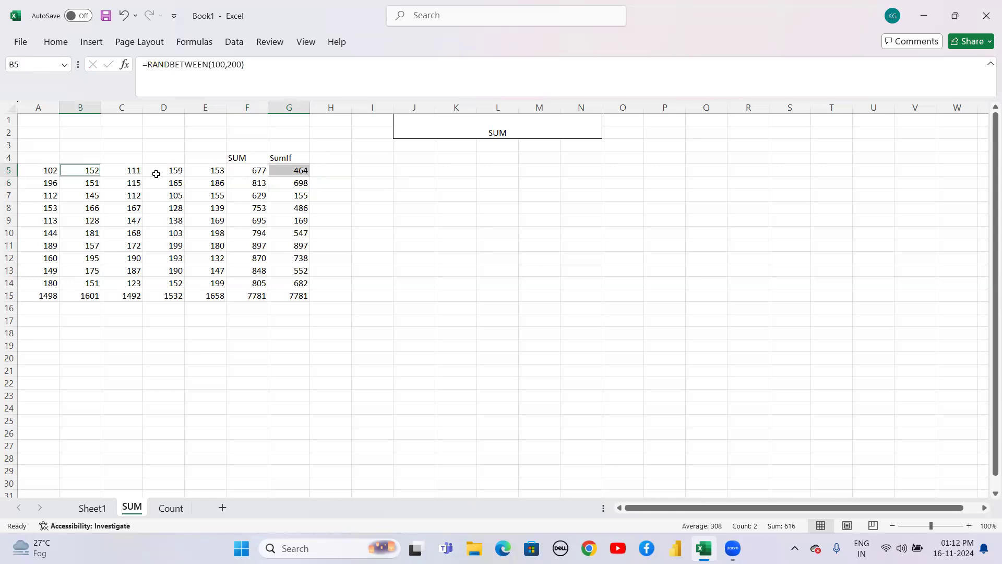
{"action": "left_click", "coordinate": [348, 206]}
{"action": "left_click", "coordinate": [390, 204]}
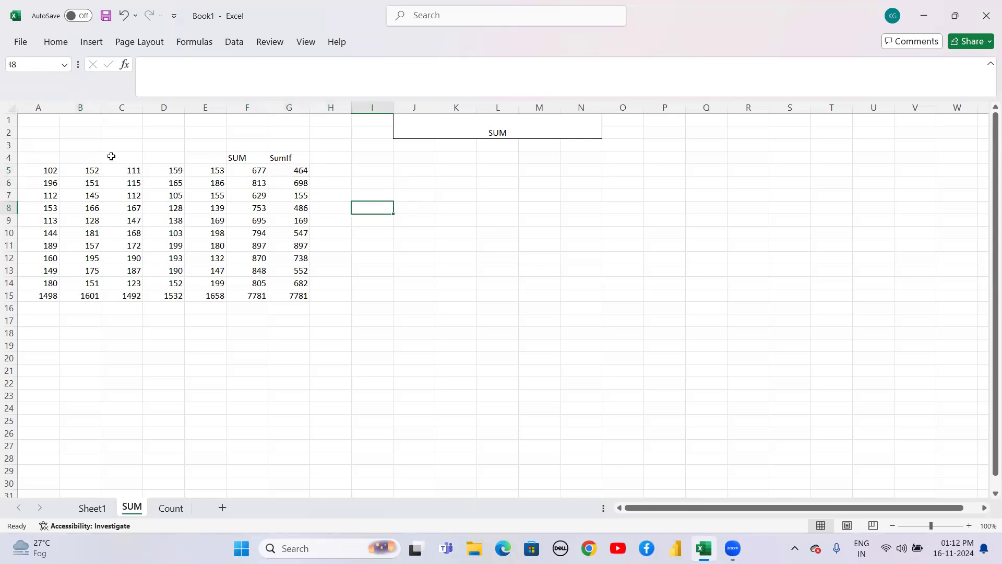
{"action": "left_click", "coordinate": [83, 171]}
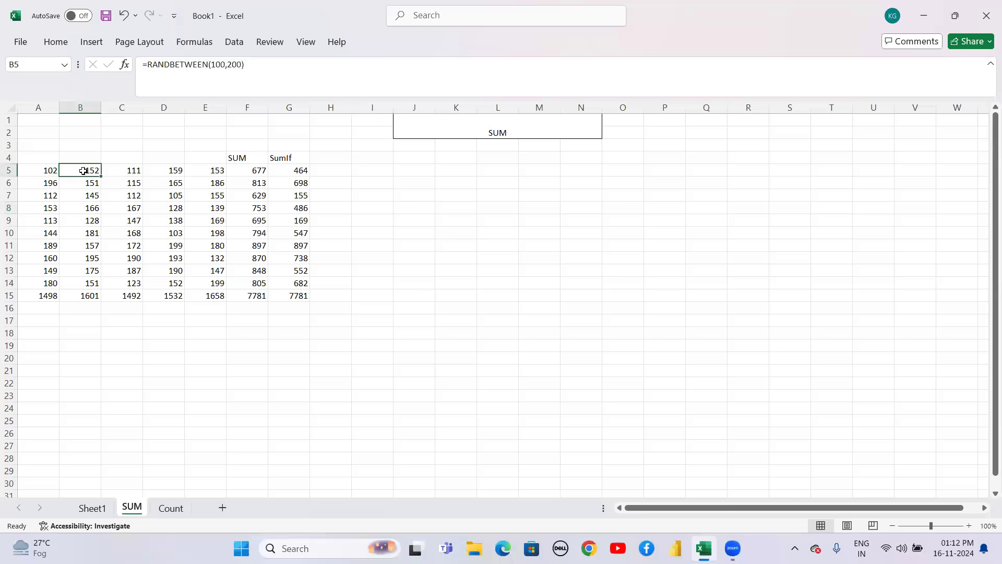
{"action": "left_click", "coordinate": [177, 172], "text": "ctrl"}
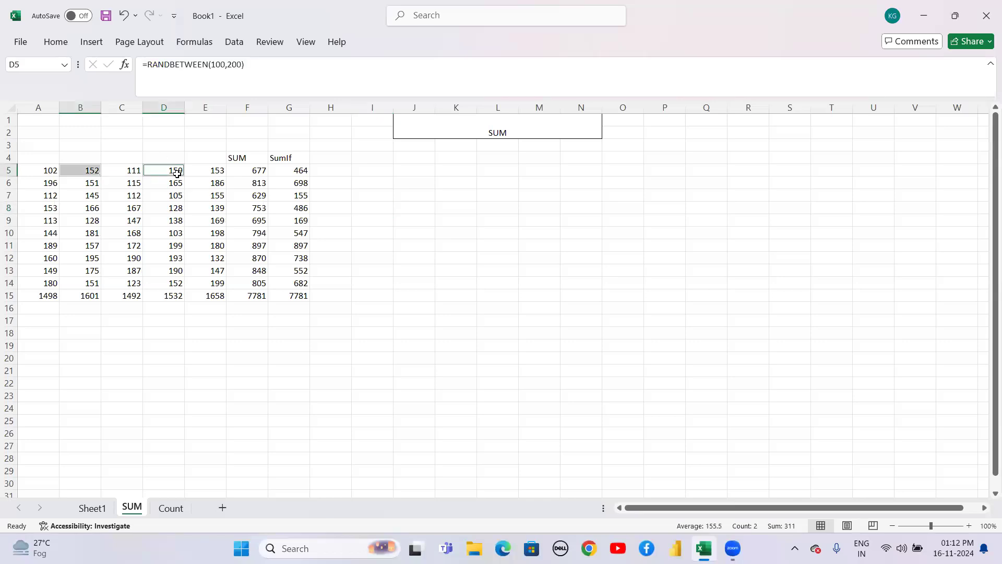
{"action": "left_click", "coordinate": [216, 172], "text": "ctrl"}
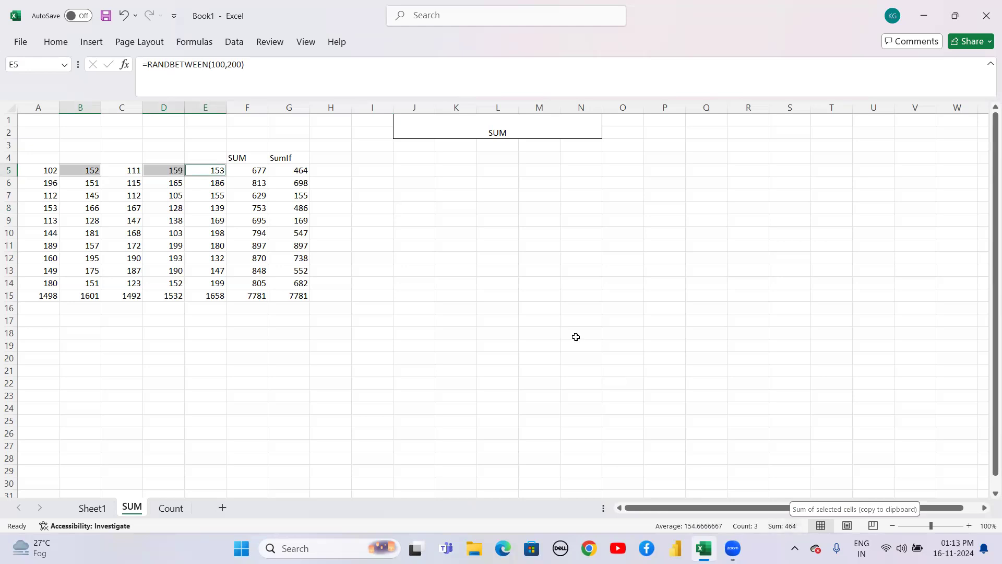
{"action": "left_click", "coordinate": [301, 170]}
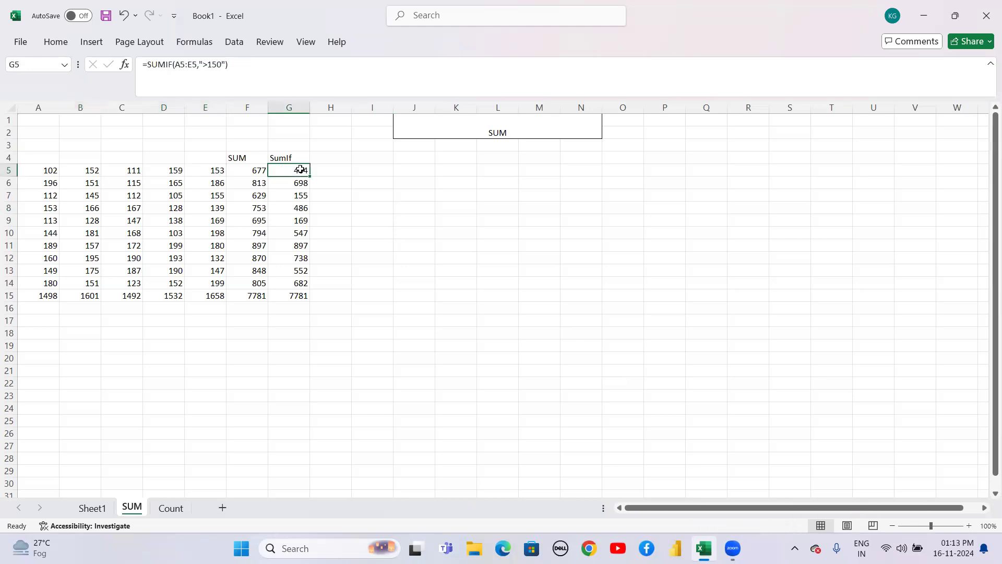
{"action": "left_click", "coordinate": [368, 218]}
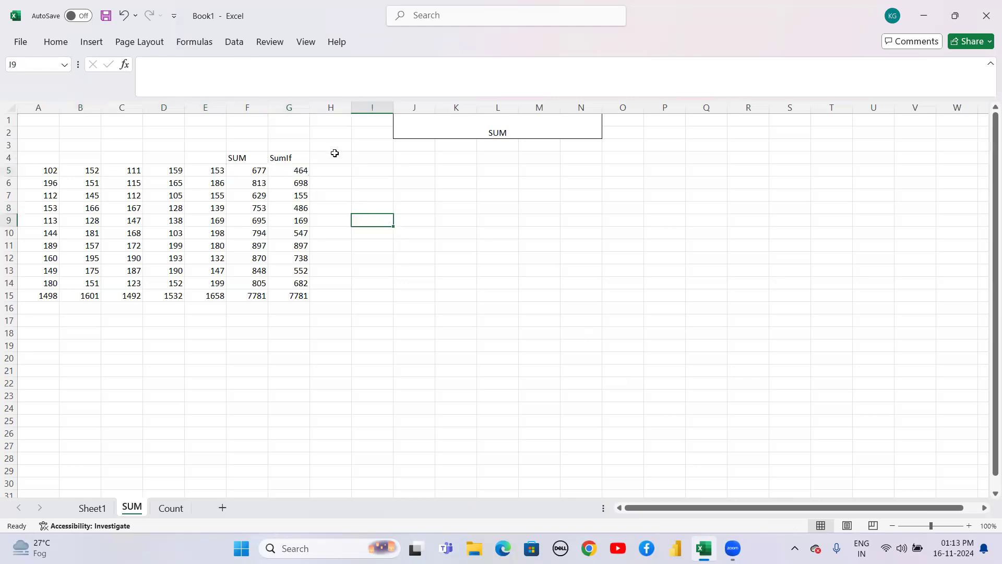
Add the column heading Sumifs in H4 and start a formula with =sumifs( in H5.
{"action": "left_click", "coordinate": [336, 155]}
{"action": "type", "text": "Sumifs"}
{"action": "key", "text": "Return"}
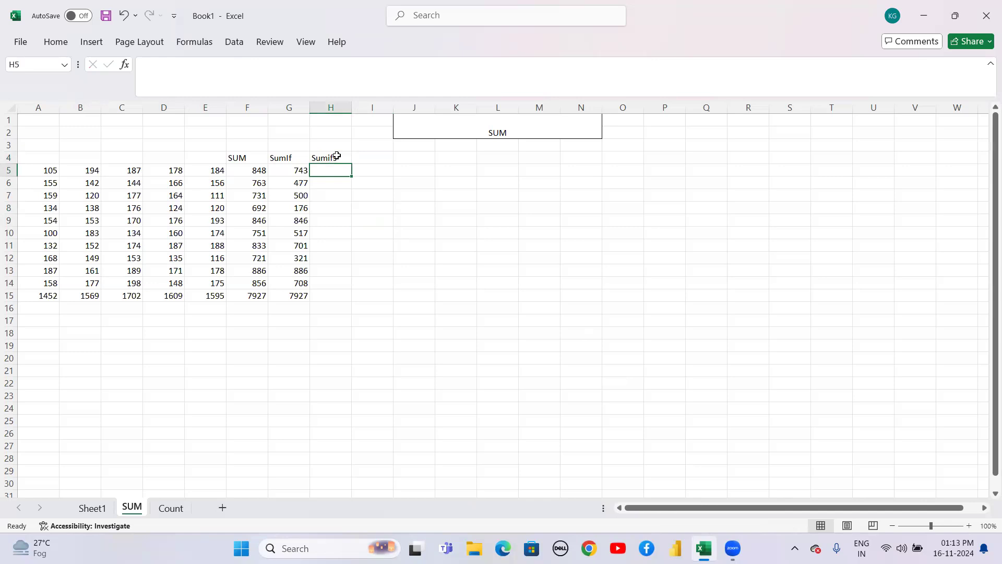
{"action": "type", "text": "=s"}
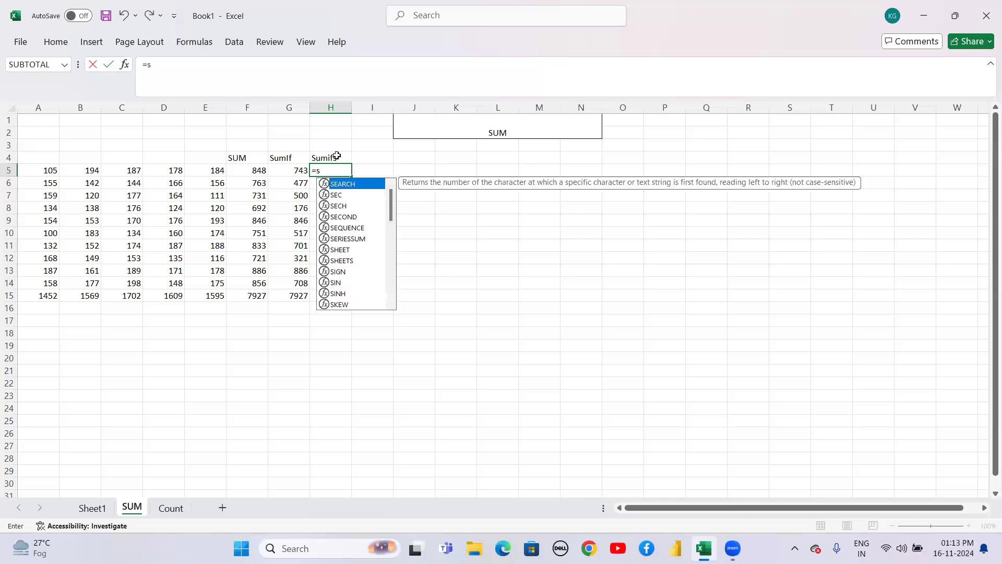
{"action": "type", "text": "umifs"}
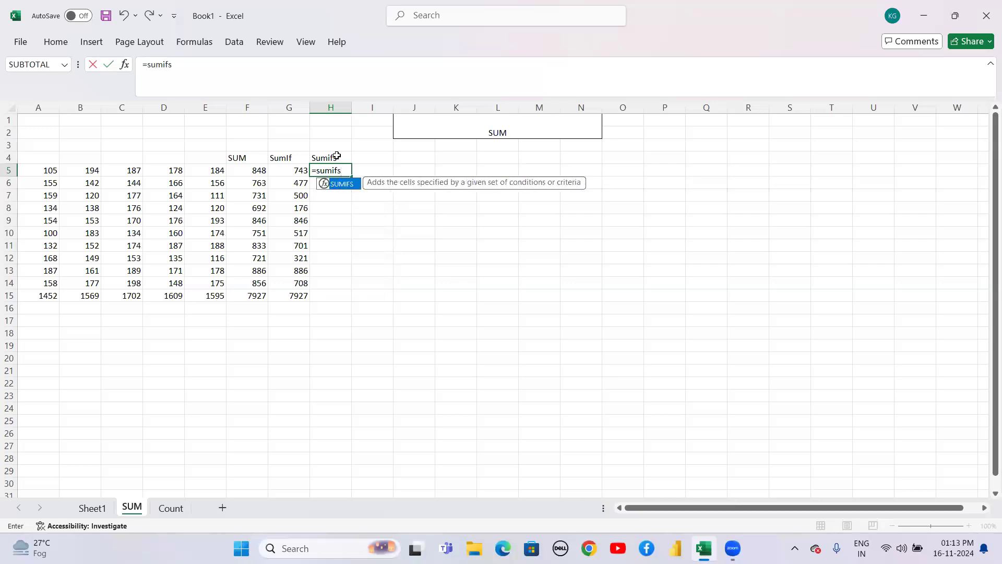
{"action": "type", "text": "("}
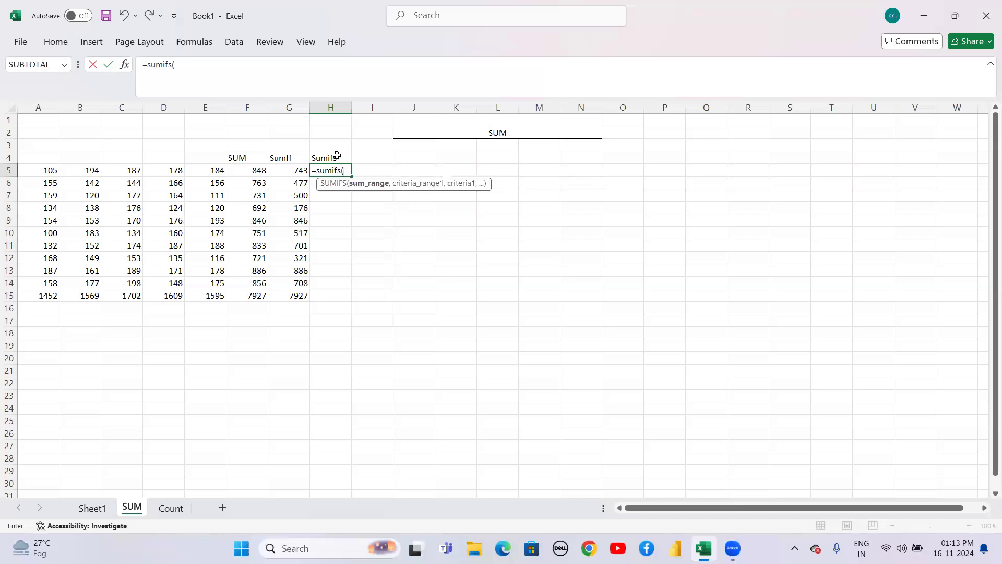
Give the SUMIFS formula in H5 the range A5:G5 followed by the criterion ">100".
{"action": "key", "text": "Left"}
{"action": "key", "text": "Left"}
{"action": "key", "text": "Left"}
{"action": "key", "text": "Left"}
{"action": "key", "text": "Left"}
{"action": "key", "text": "Left"}
{"action": "key", "text": "Left"}
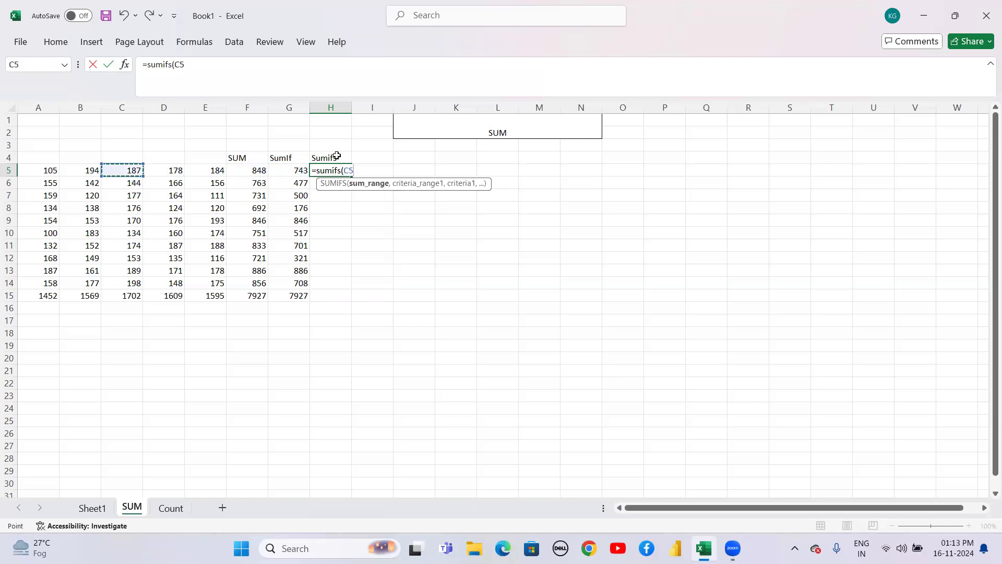
{"action": "key", "text": "shift+Right"}
{"action": "key", "text": "shift+Right"}
{"action": "key", "text": "shift+Right"}
{"action": "key", "text": "shift+Right"}
{"action": "key", "text": "shift+Right"}
{"action": "key", "text": "shift+Right"}
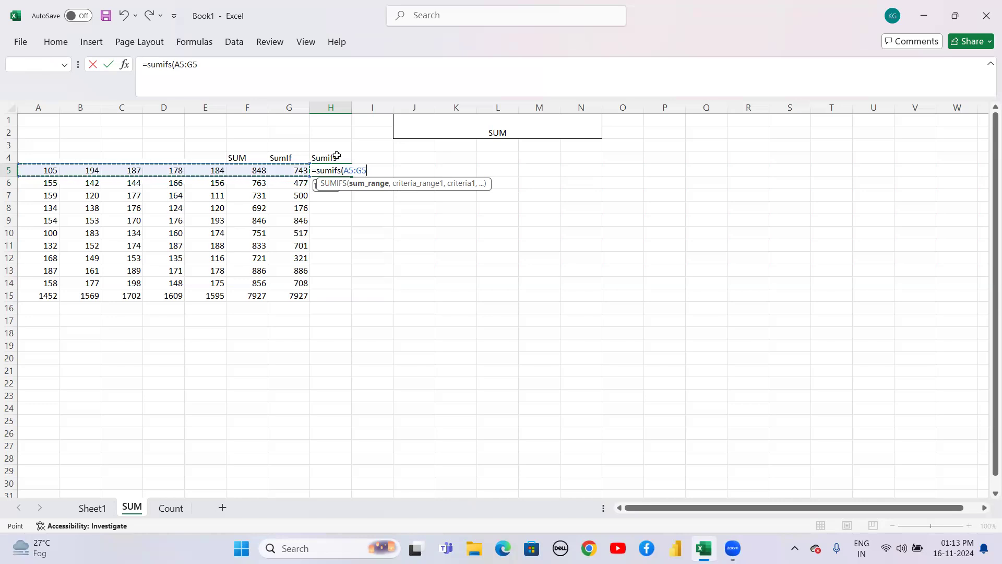
{"action": "type", "text": ","}
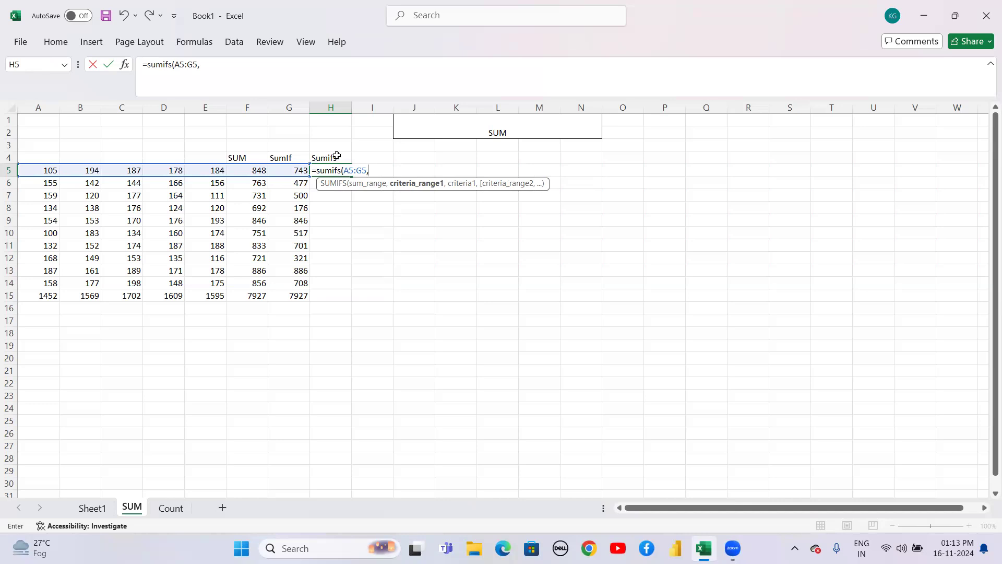
{"action": "type", "text": "\">100\",\"<"}
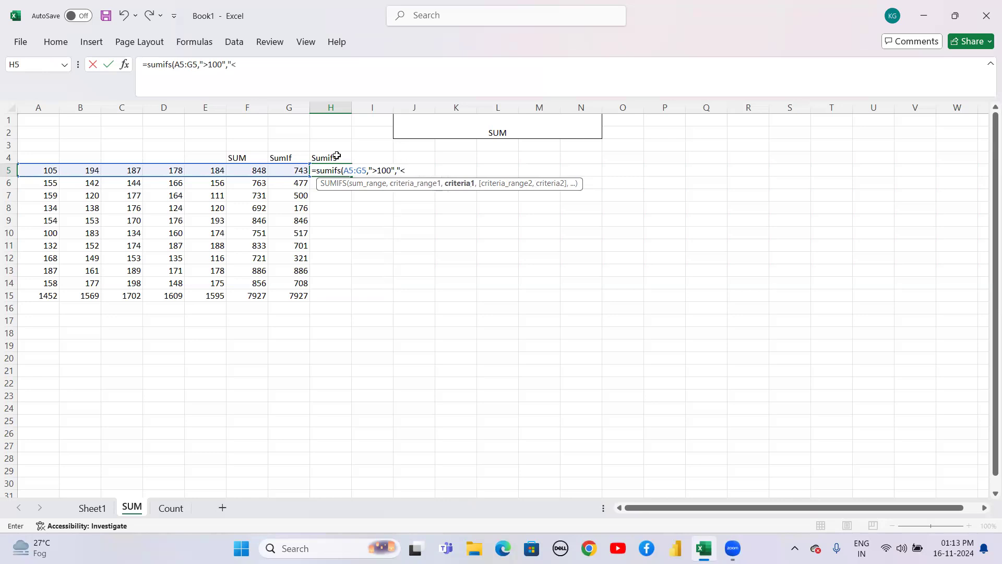
{"action": "type", "text": "150"}
{"action": "type", "text": "\""}
{"action": "key", "text": "BackSpace"}
{"action": "key", "text": "BackSpace"}
{"action": "key", "text": "BackSpace"}
{"action": "key", "text": "BackSpace"}
{"action": "key", "text": "BackSpace"}
{"action": "key", "text": "BackSpace"}
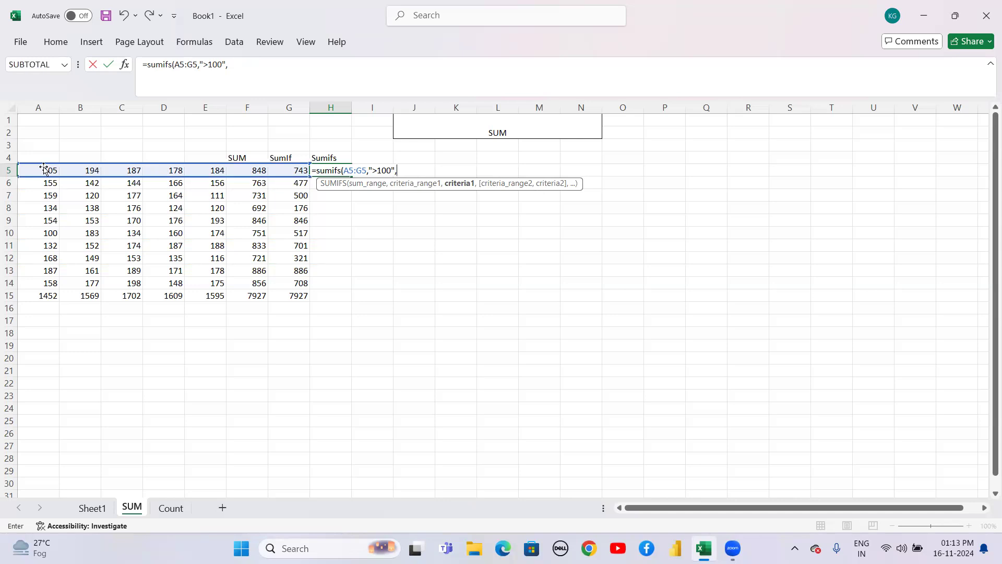
Correct the first range to A5:E5 and try to complete the formula as =sumifs(A5:E5,">100",A5:E5,"<150").
{"action": "left_click_drag", "start_coordinate": [41, 170], "coordinate": [265, 174]}
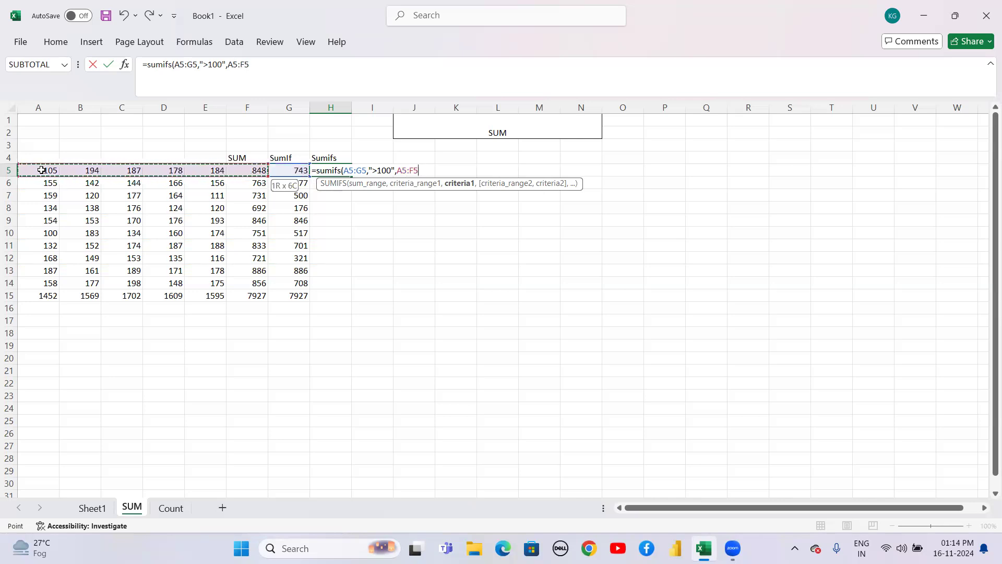
{"action": "key", "text": "shift+Left"}
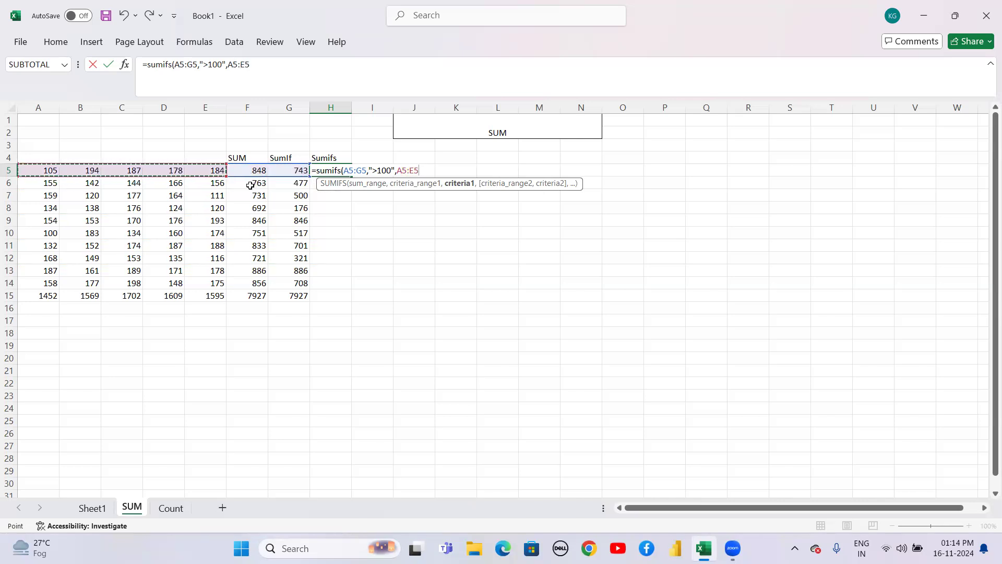
{"action": "left_click", "coordinate": [364, 168]}
{"action": "key", "text": "BackSpace"}
{"action": "type", "text": "E"}
{"action": "left_click", "coordinate": [422, 169]}
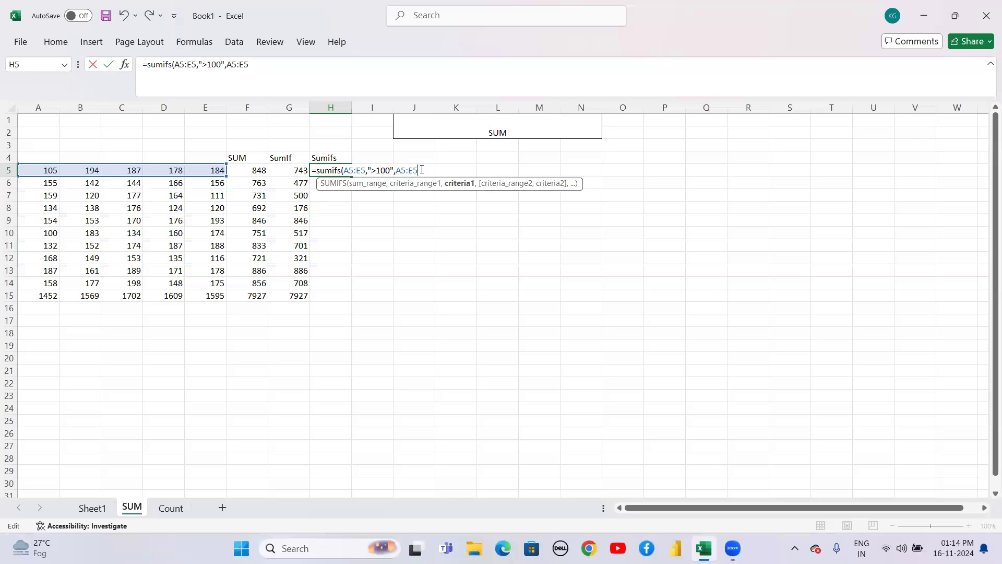
{"action": "type", "text": ","}
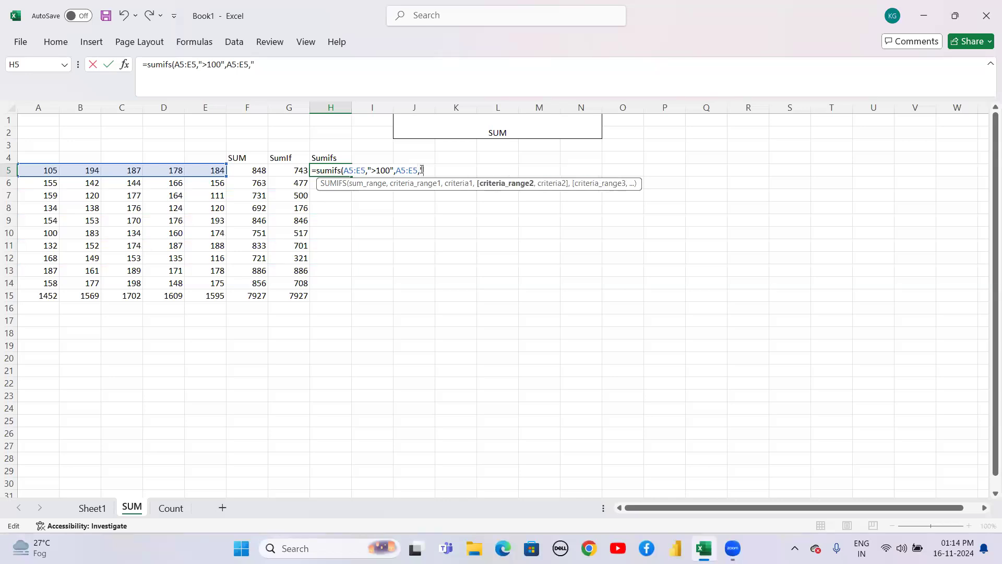
{"action": "type", "text": "\"<150\")"}
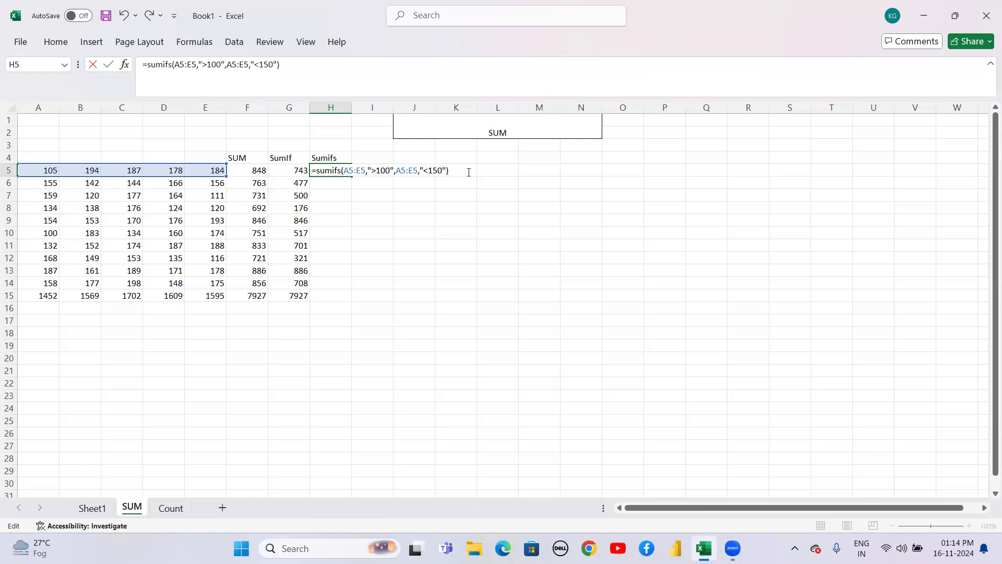
{"action": "key", "text": "Return"}
{"action": "key", "text": "Return"}
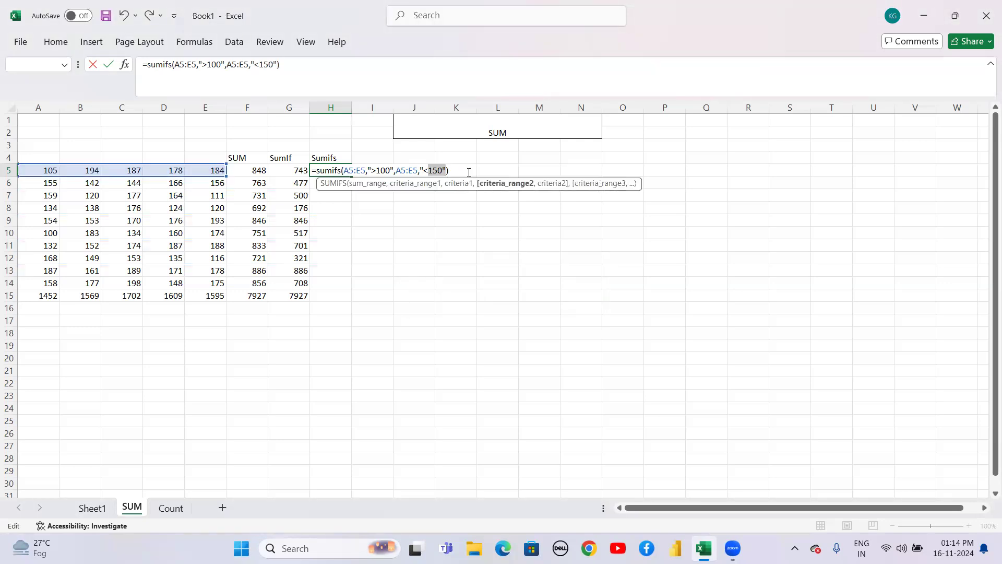
Remove all arguments from the SUMIFS formula in H5, keeping only =sumifs(.
{"action": "left_click", "coordinate": [450, 170]}
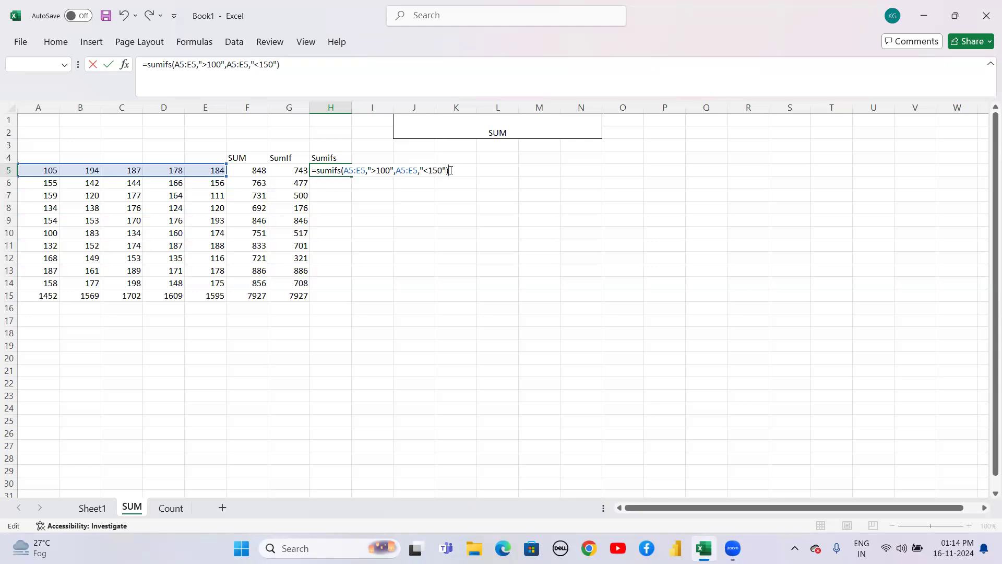
{"action": "key", "text": "BackSpace"}
{"action": "key", "text": "BackSpace"}
{"action": "key", "text": "BackSpace"}
{"action": "key", "text": "BackSpace"}
{"action": "key", "text": "BackSpace"}
{"action": "key", "text": "BackSpace"}
{"action": "key", "text": "BackSpace"}
{"action": "key", "text": "BackSpace"}
{"action": "key", "text": "BackSpace"}
{"action": "key", "text": "BackSpace"}
{"action": "key", "text": "BackSpace"}
{"action": "key", "text": "BackSpace"}
{"action": "key", "text": "BackSpace"}
{"action": "key", "text": "BackSpace"}
{"action": "key", "text": "BackSpace"}
{"action": "key", "text": "BackSpace"}
{"action": "key", "text": "BackSpace"}
{"action": "key", "text": "BackSpace"}
{"action": "key", "text": "BackSpace"}
{"action": "key", "text": "BackSpace"}
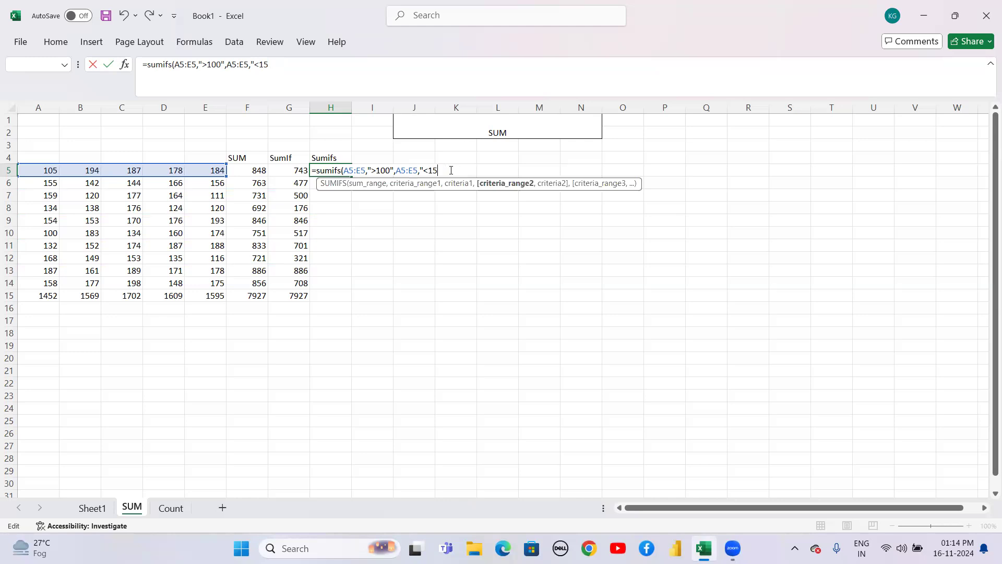
{"action": "key", "text": "BackSpace"}
{"action": "key", "text": "BackSpace"}
{"action": "key", "text": "BackSpace"}
{"action": "key", "text": "BackSpace"}
{"action": "key", "text": "BackSpace"}
{"action": "key", "text": "BackSpace"}
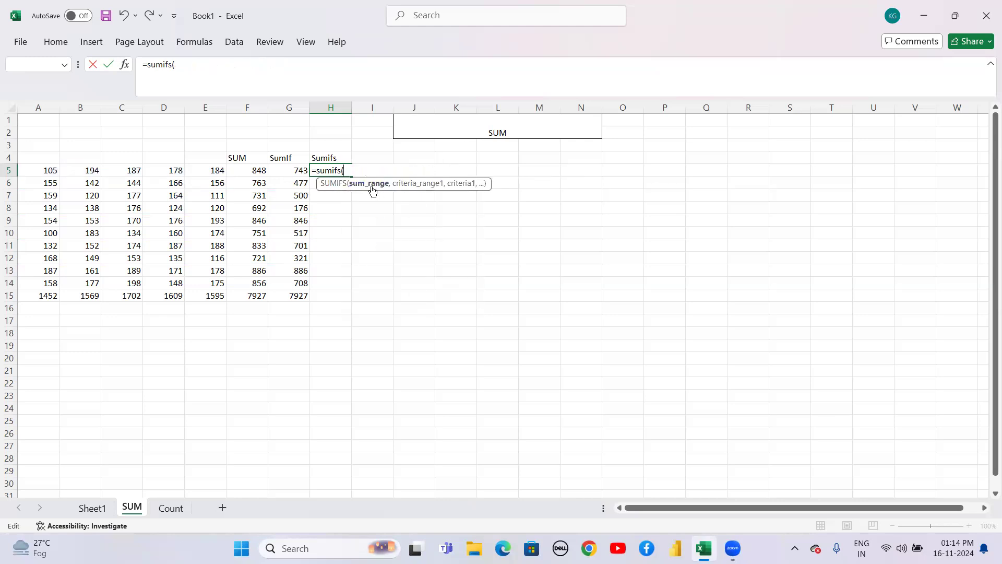
Give the SUMIFS formula in H5 the sum range A5:E5, the first criteria range A5:E5 and the criterion ">100".
{"action": "left_click_drag", "start_coordinate": [52, 171], "coordinate": [196, 172]}
{"action": "type", "text": ","}
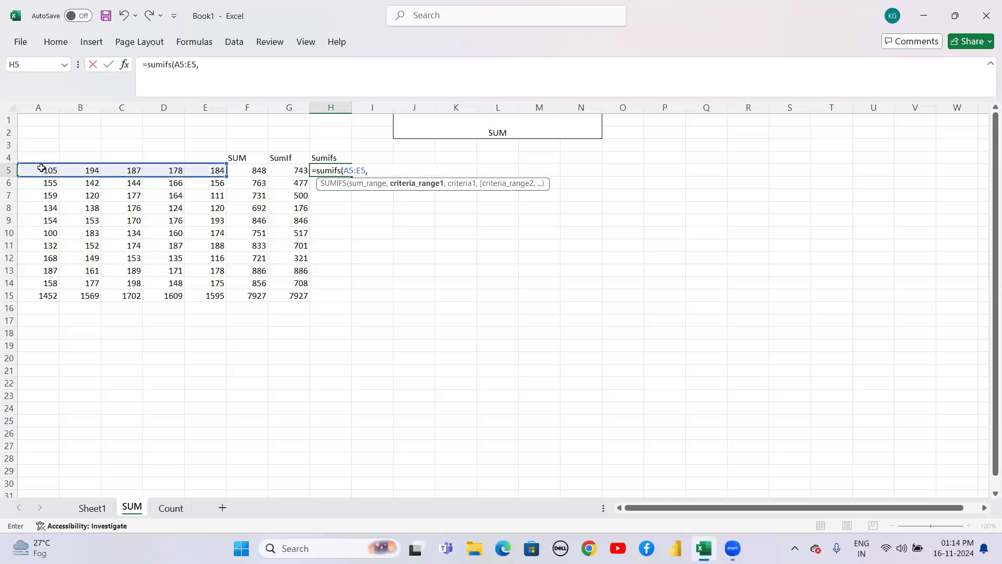
{"action": "left_click_drag", "start_coordinate": [41, 168], "coordinate": [196, 169]}
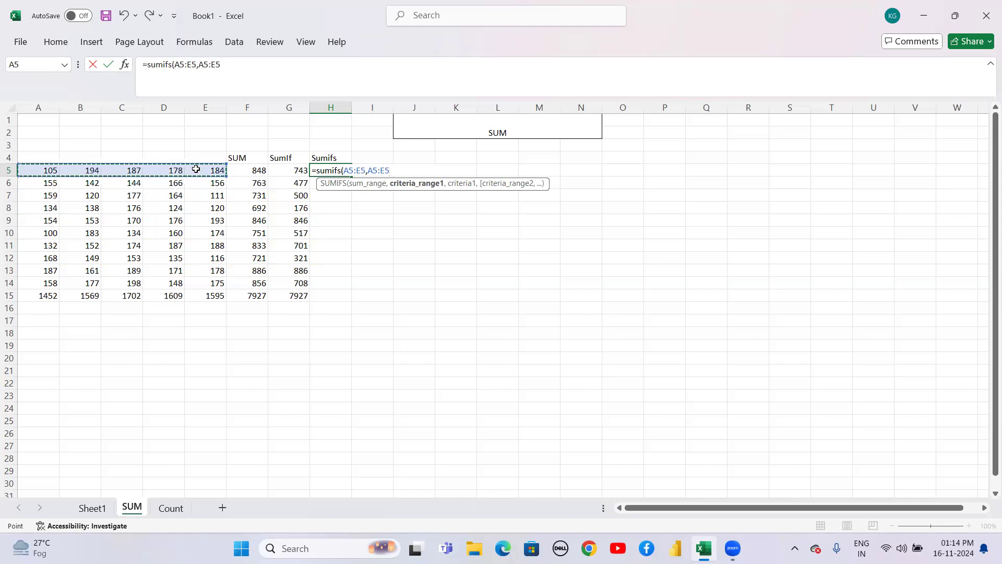
{"action": "type", "text": ","}
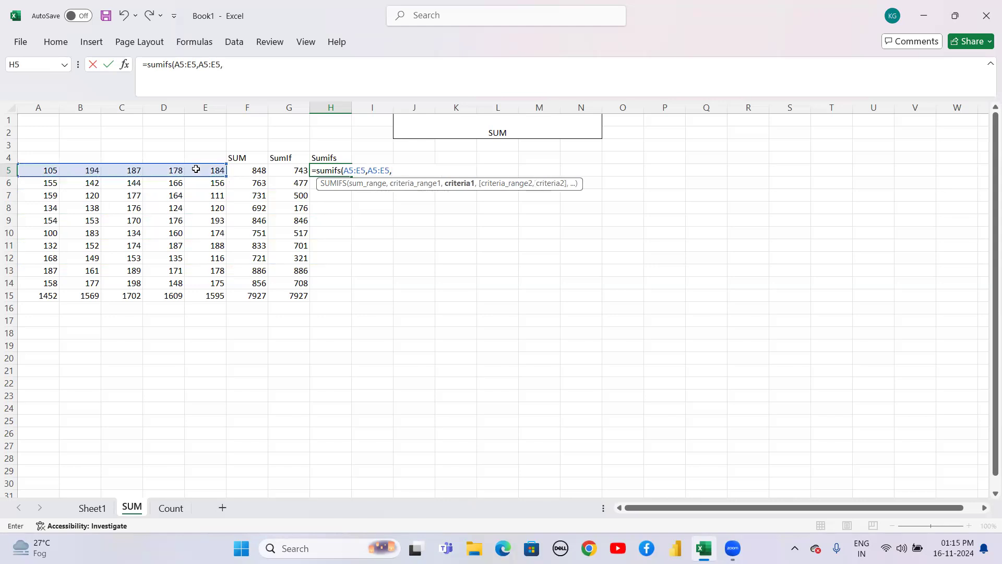
{"action": "type", "text": "\">100\","}
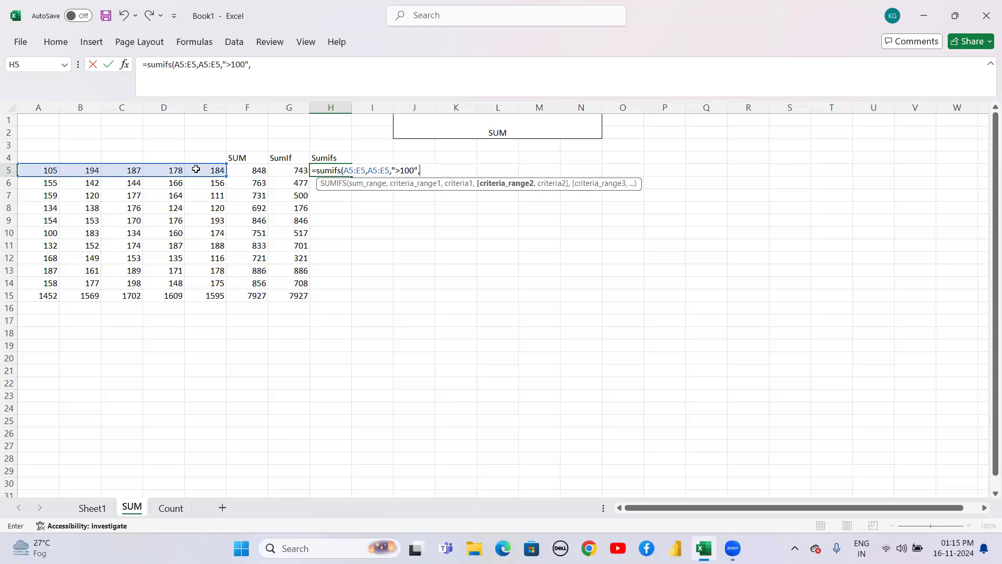
Add the second criteria range A5:E5 with the criterion "<150" and complete the SUMIFS formula in H5.
{"action": "left_click", "coordinate": [47, 169]}
{"action": "left_click_drag", "start_coordinate": [122, 178], "coordinate": [203, 168]}
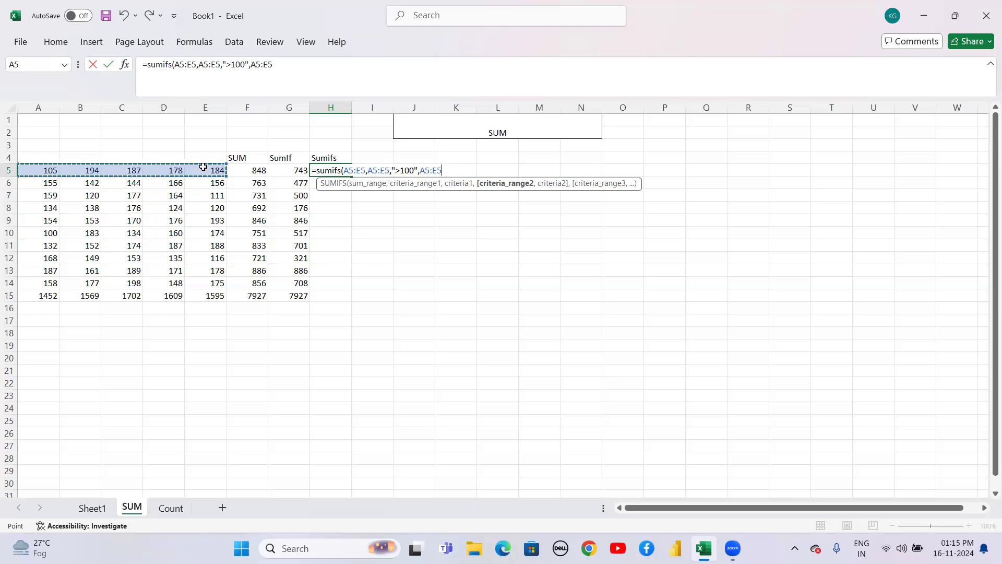
{"action": "type", "text": ","}
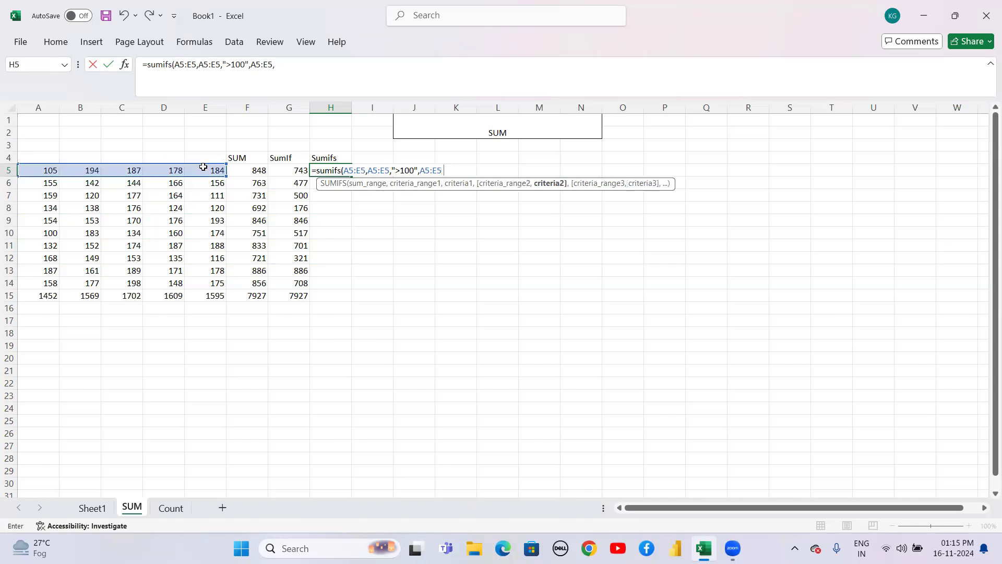
{"action": "type", "text": "\"<150\")"}
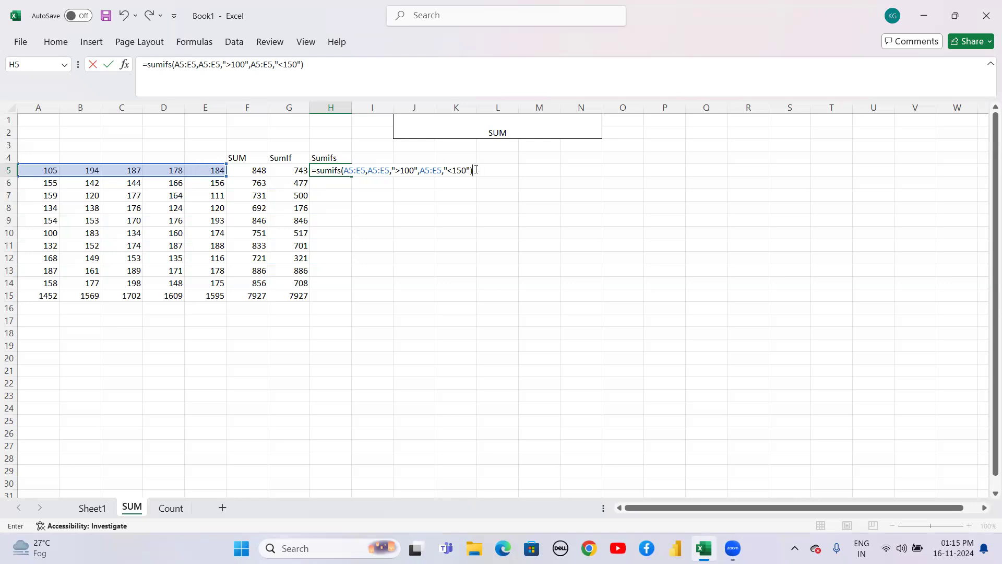
{"action": "key", "text": "Return"}
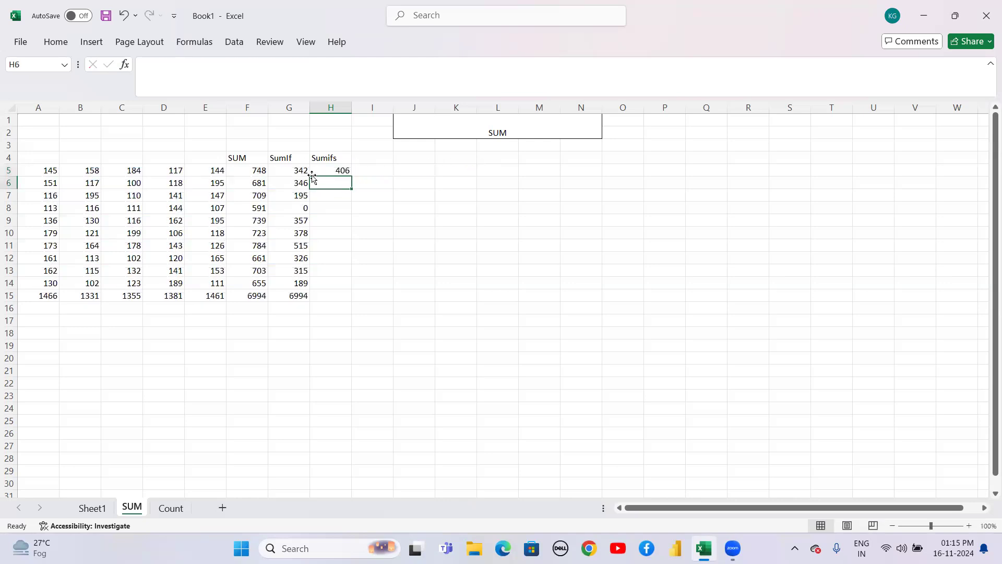
Examine the criteria ranges and criteria of the SUMIFS formula in H5 one by one, leaving the formula as it is.
{"action": "double_click", "coordinate": [330, 168]}
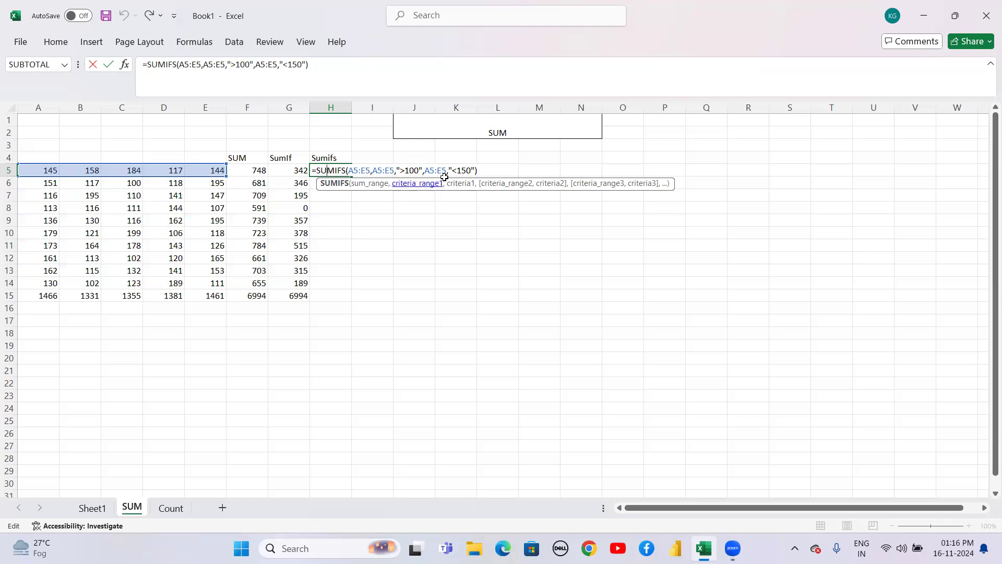
{"action": "left_click", "coordinate": [410, 170]}
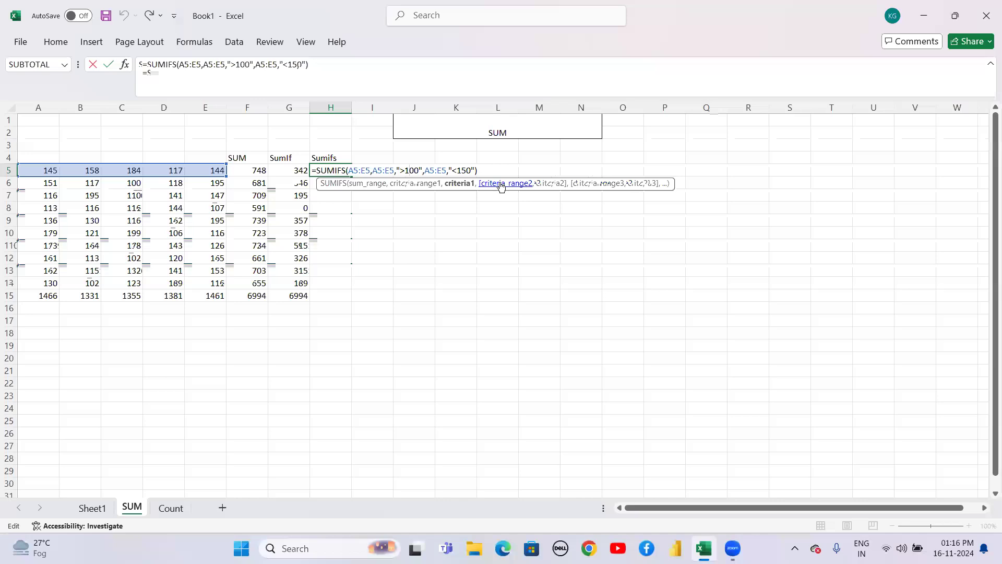
{"action": "left_click", "coordinate": [435, 170]}
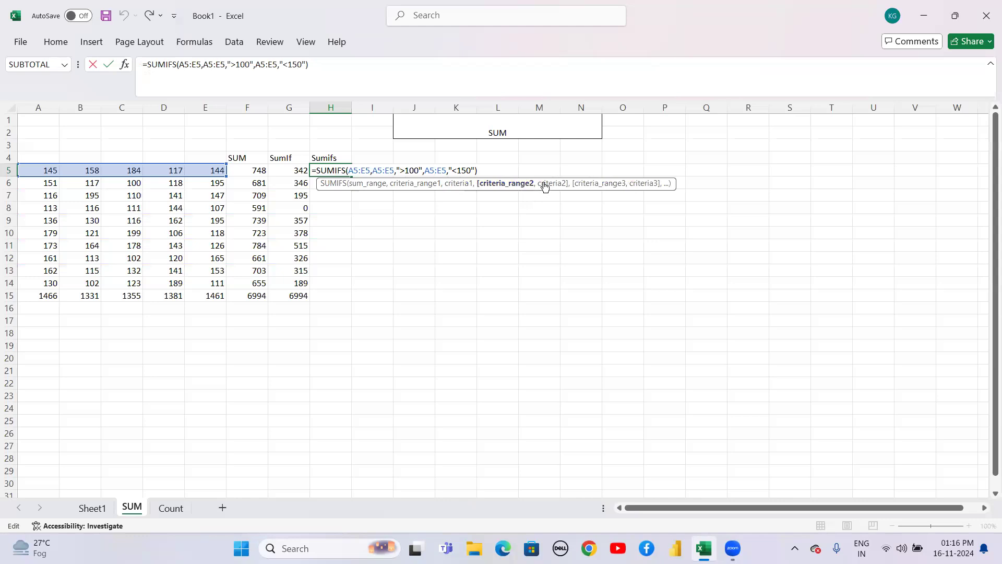
{"action": "left_click", "coordinate": [462, 171]}
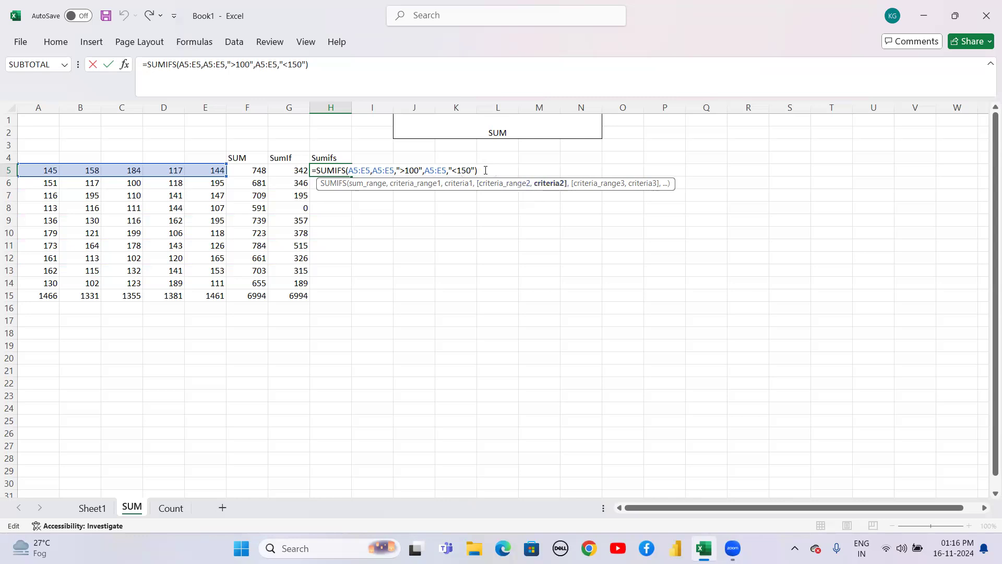
{"action": "left_click", "coordinate": [486, 170]}
{"action": "key", "text": "Return"}
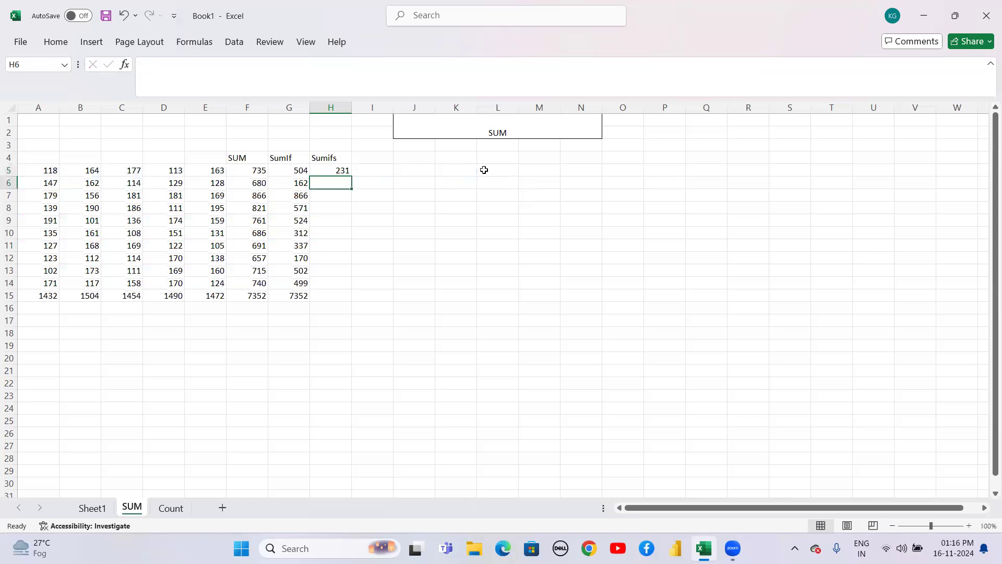
Fill the SUMIFS formula from H5 down through H15 and return to cell H5.
{"action": "key", "text": "Up"}
{"action": "key", "text": "shift+Down"}
{"action": "key", "text": "shift+Down"}
{"action": "key", "text": "shift+Down"}
{"action": "key", "text": "shift+Down"}
{"action": "key", "text": "shift+Down"}
{"action": "key", "text": "shift+Down"}
{"action": "key", "text": "shift+Down"}
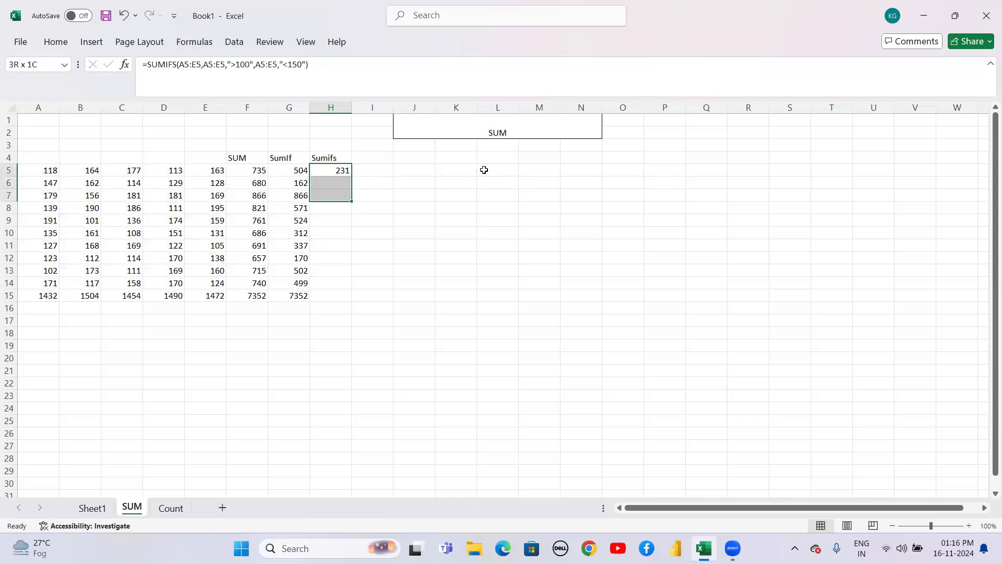
{"action": "key", "text": "shift+Down"}
{"action": "key", "text": "shift+Down"}
{"action": "key", "text": "shift+Down"}
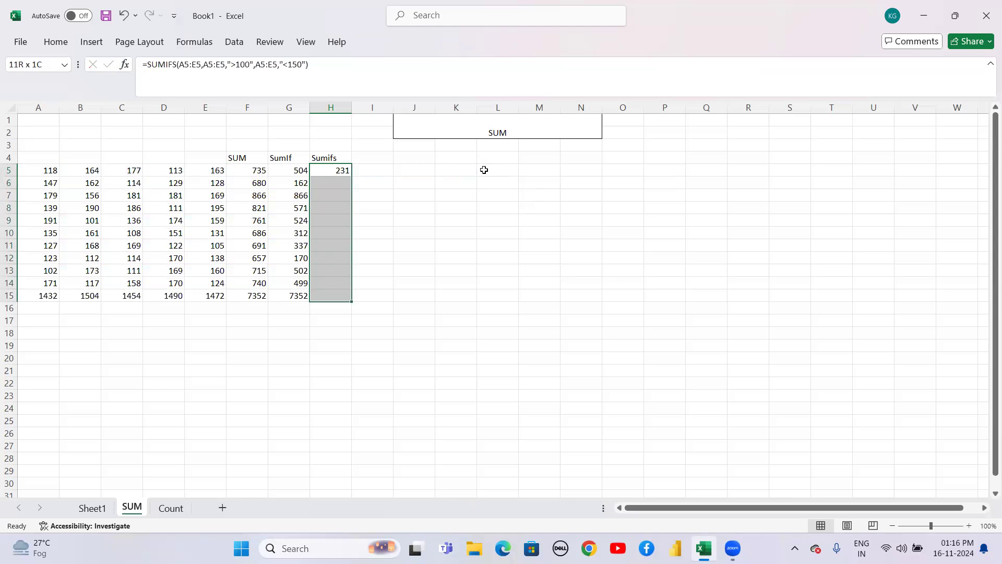
{"action": "key", "text": "ctrl+d"}
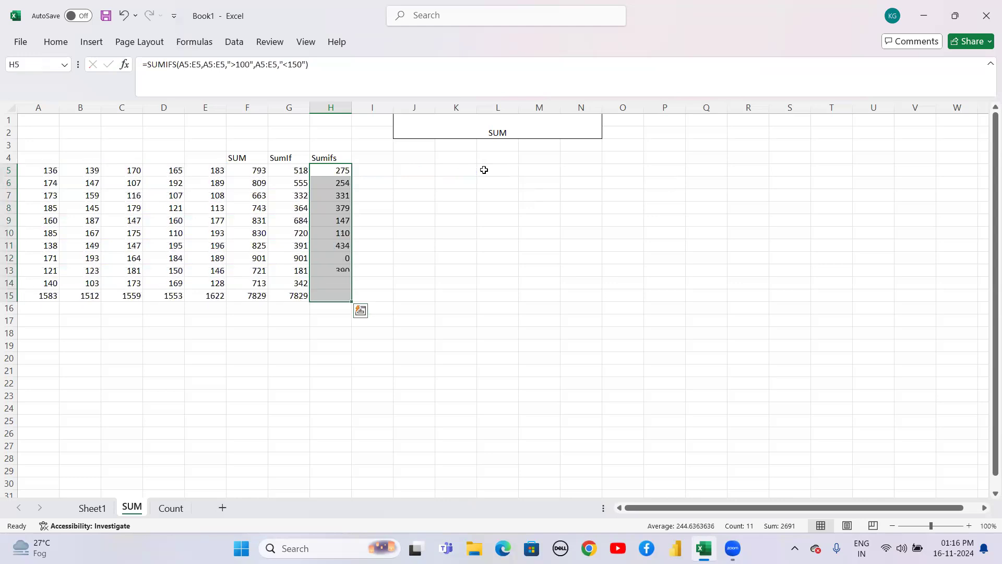
{"action": "key", "text": "shift+Up"}
{"action": "key", "text": "shift+Up"}
{"action": "key", "text": "shift+Up"}
{"action": "key", "text": "shift+Up"}
{"action": "key", "text": "shift+Up"}
{"action": "key", "text": "shift+Up"}
{"action": "key", "text": "shift+Up"}
{"action": "key", "text": "shift+Up"}
{"action": "key", "text": "shift+Up"}
{"action": "key", "text": "shift+Up"}
{"action": "key", "text": "Up"}
{"action": "key", "text": "Down"}
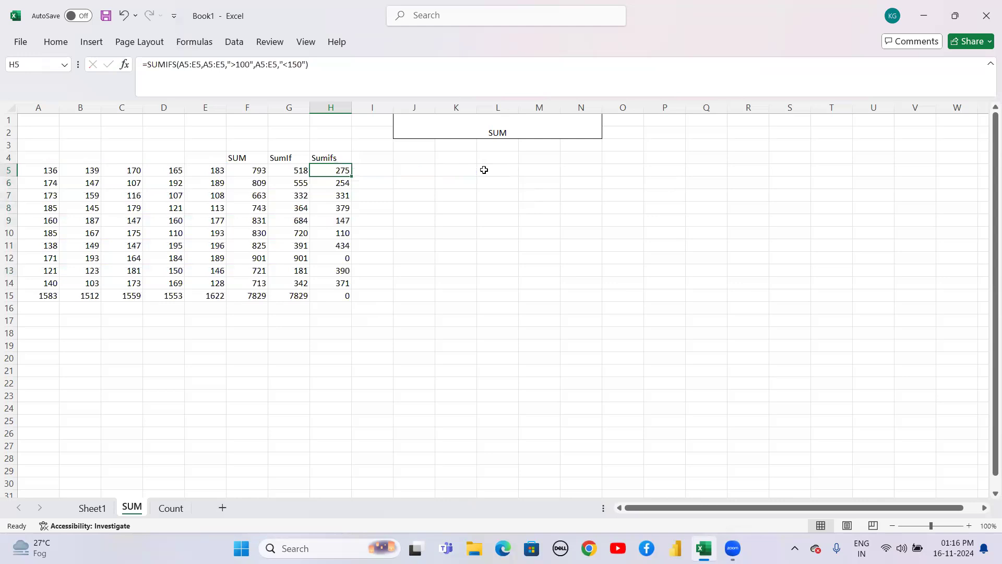
Review the SUMIFS formula in cell H5, including its sum range and its ">100" and "<150" criteria.
{"action": "double_click", "coordinate": [339, 170]}
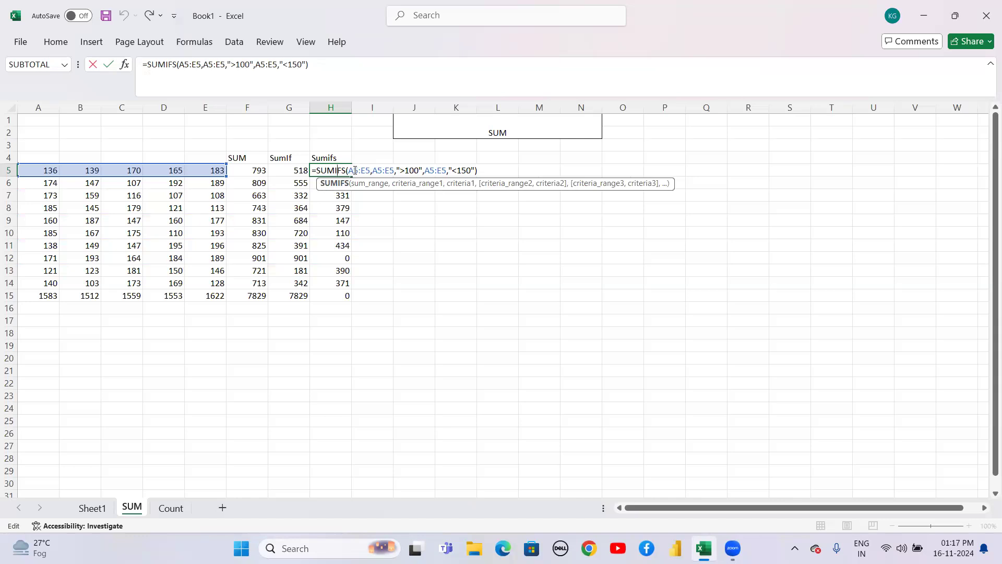
{"action": "left_click", "coordinate": [355, 171]}
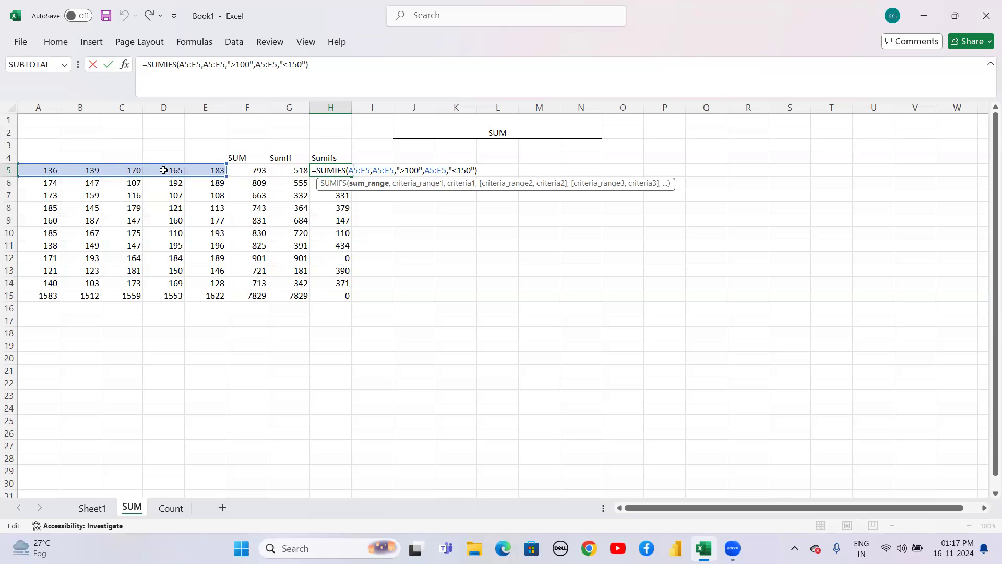
{"action": "left_click", "coordinate": [487, 168]}
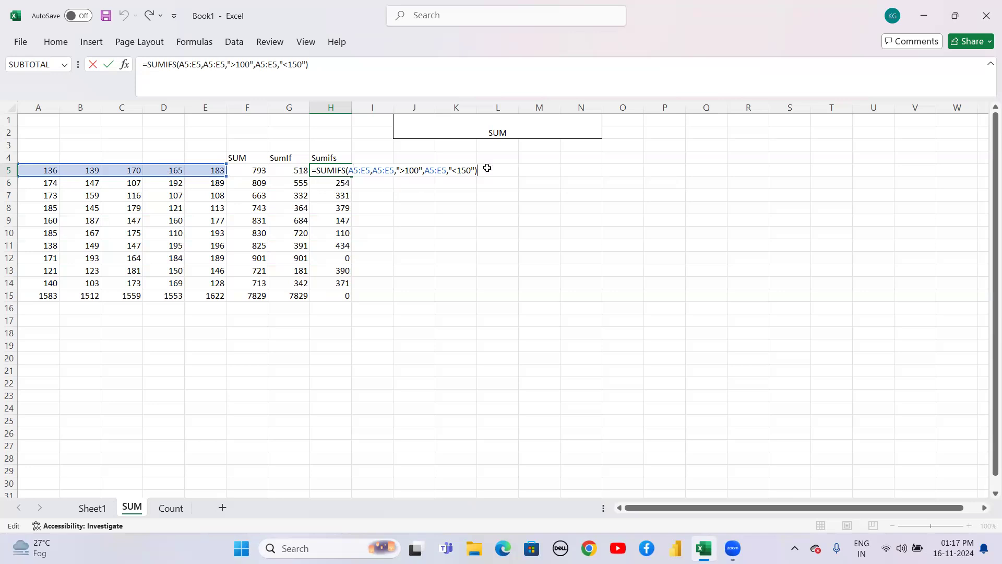
{"action": "key", "text": "Return"}
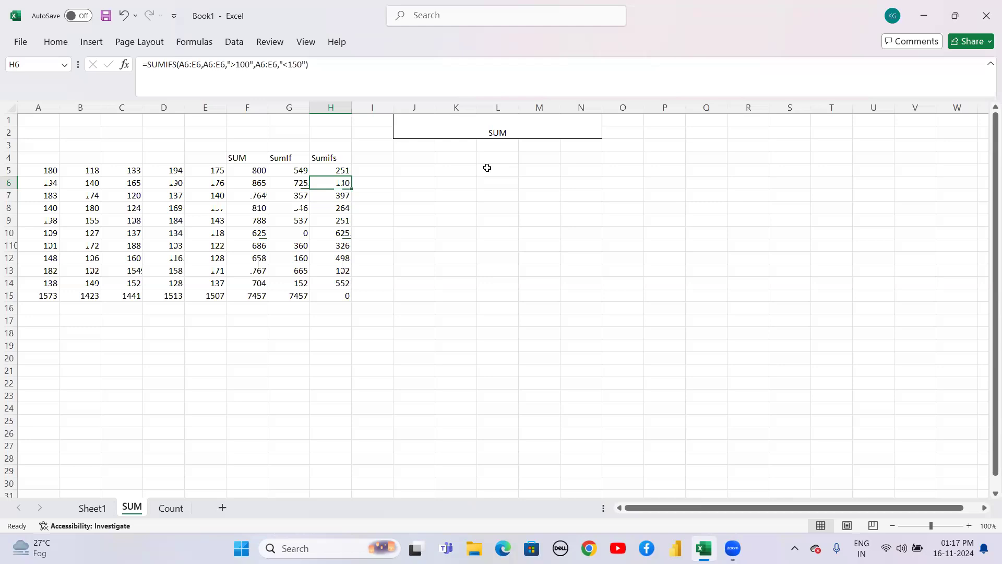
Copy the whole employee table from Sheet1 into a new sheet starting at A1 and autofit the column widths.
{"action": "left_click", "coordinate": [92, 507]}
{"action": "left_click", "coordinate": [140, 308]}
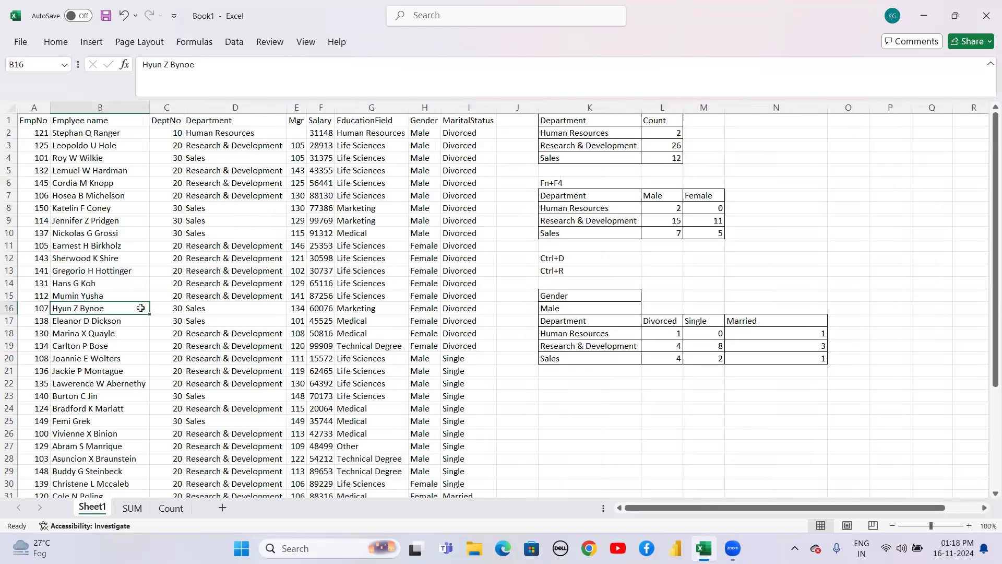
{"action": "key", "text": "ctrl+a"}
{"action": "key", "text": "ctrl+c"}
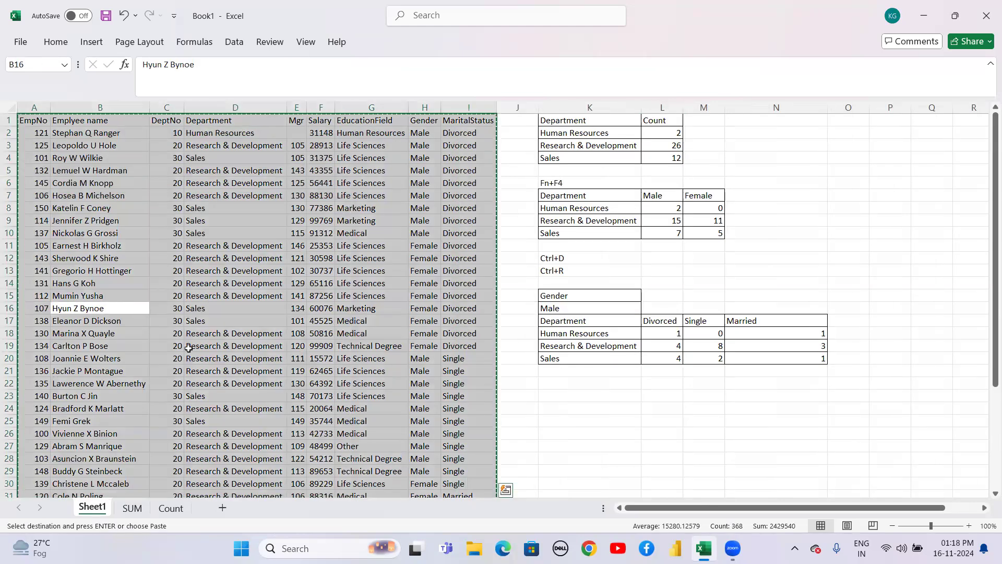
{"action": "left_click", "coordinate": [222, 508]}
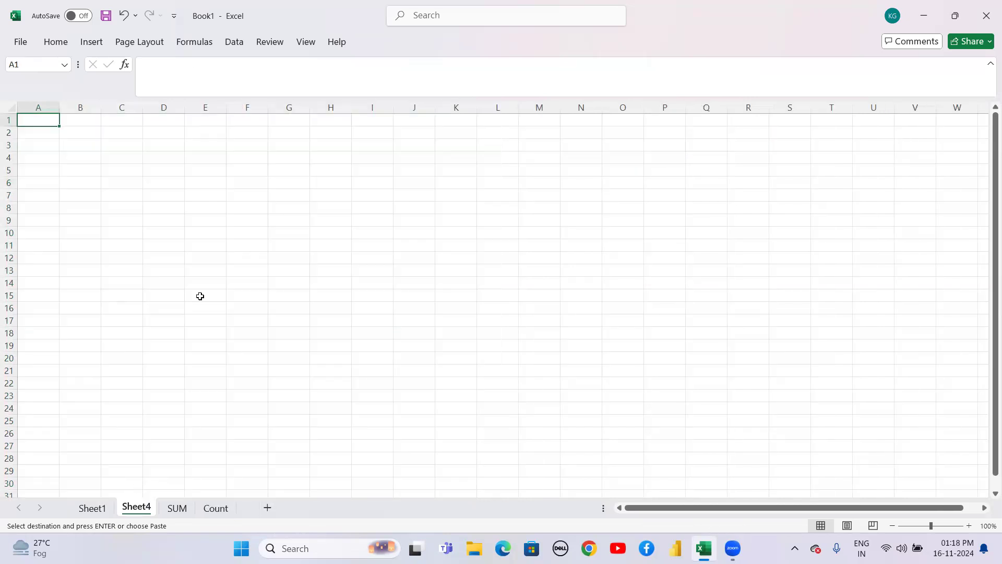
{"action": "key", "text": "ctrl+v"}
{"action": "key", "text": "alt+h"}
{"action": "key", "text": "o"}
{"action": "key", "text": "i"}
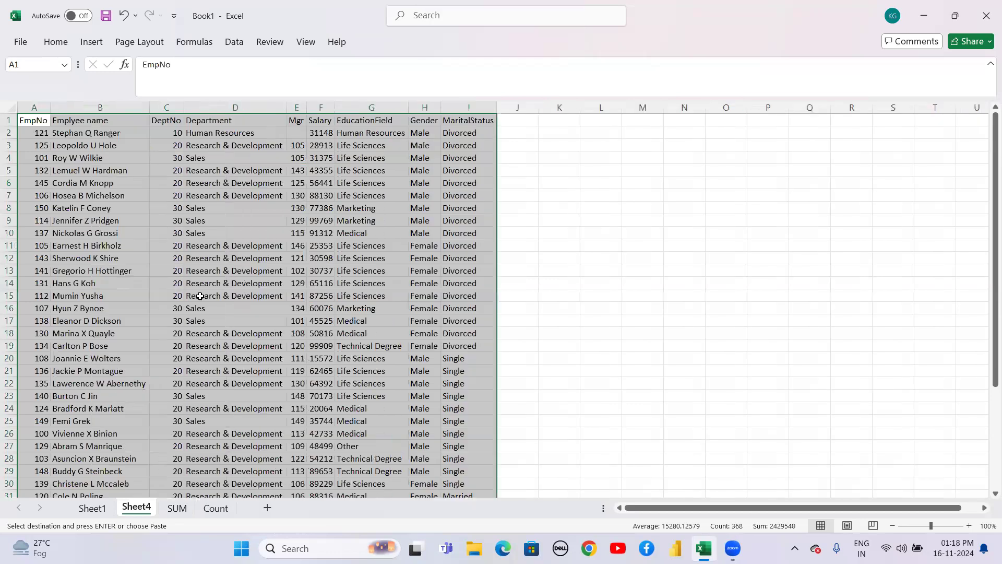
Enter the label "Total Salary" in cell K1 of the new sheet.
{"action": "left_click", "coordinate": [342, 218]}
{"action": "key", "text": "Up"}
{"action": "key", "text": "Up"}
{"action": "key", "text": "Up"}
{"action": "key", "text": "Up"}
{"action": "key", "text": "Up"}
{"action": "key", "text": "Up"}
{"action": "key", "text": "Up"}
{"action": "key", "text": "Up"}
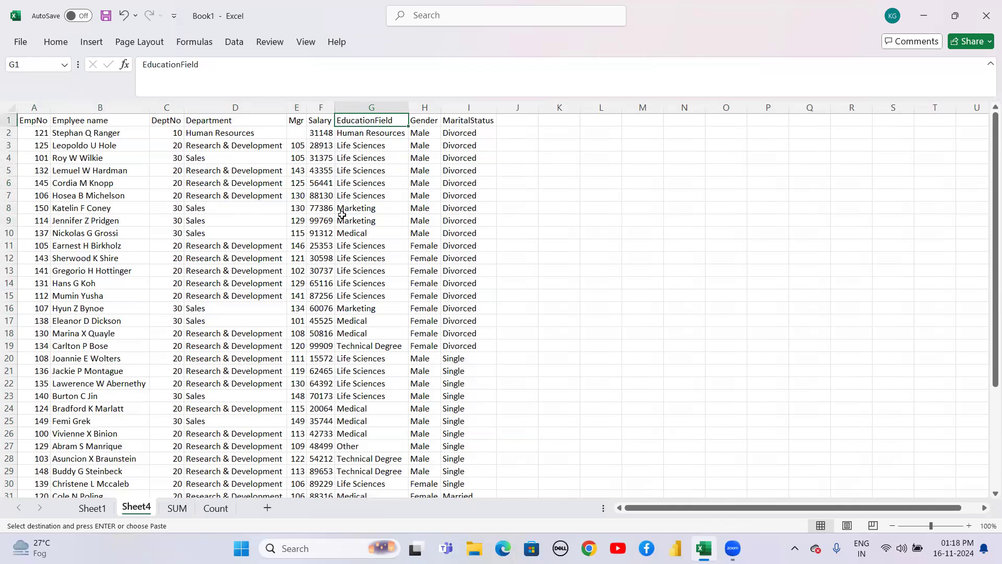
{"action": "key", "text": "Right"}
{"action": "key", "text": "Right"}
{"action": "key", "text": "Right"}
{"action": "key", "text": "Right"}
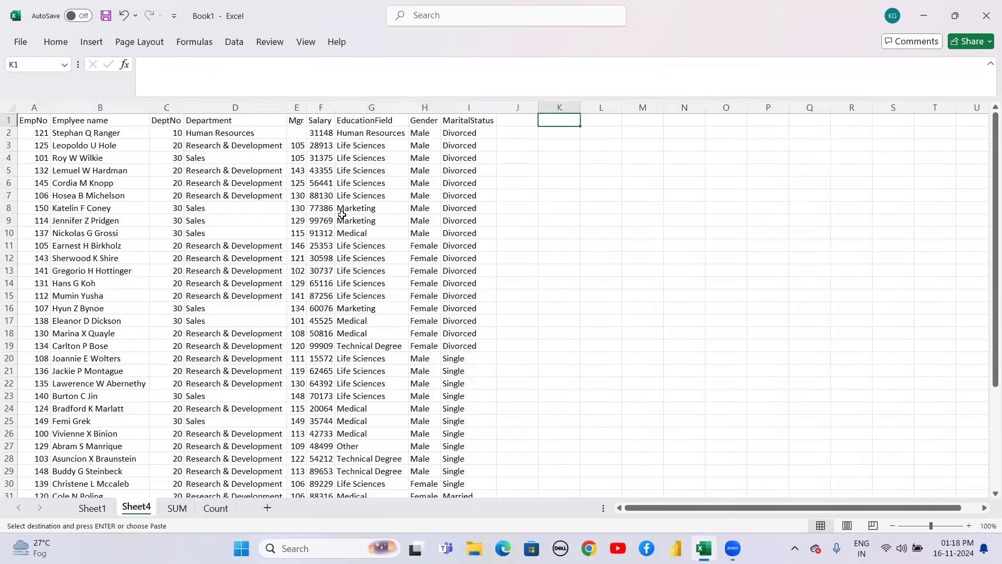
{"action": "type", "text": "Tota"}
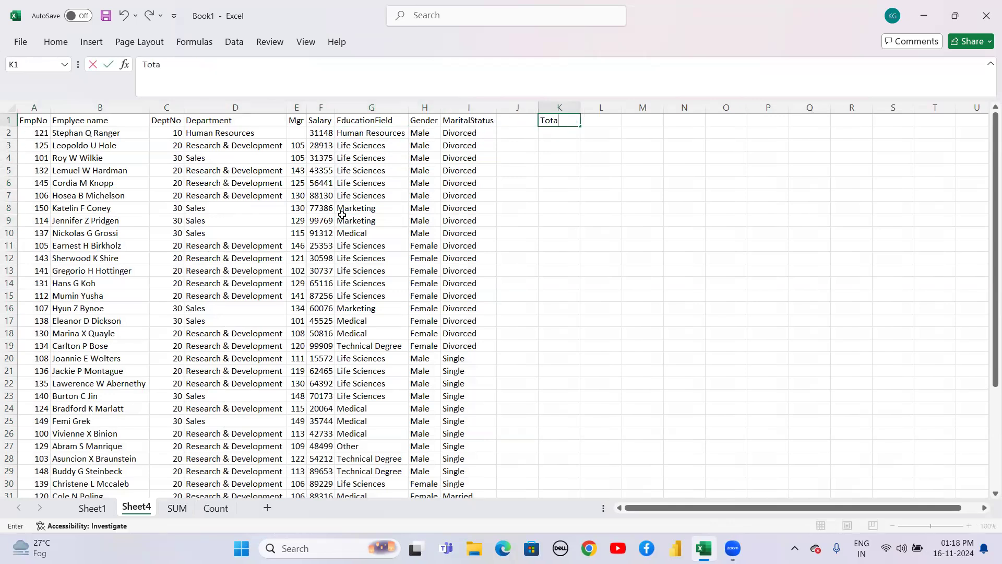
{"action": "type", "text": "l Salary"}
{"action": "key", "text": "Tab"}
Total the Salary column in L1 with =SUM(F2:F41) and autofit column K to its label.
{"action": "type", "text": "=sum"}
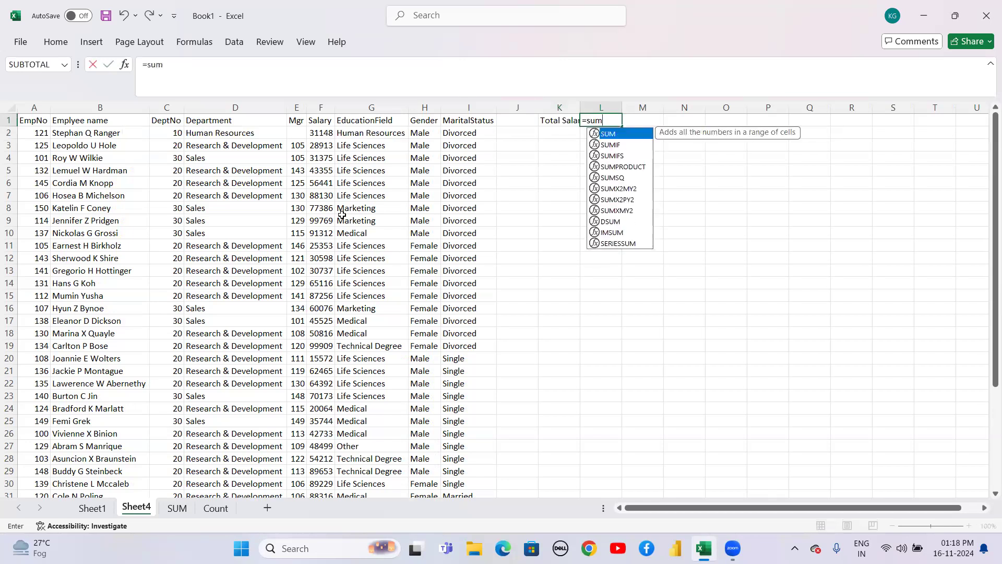
{"action": "type", "text": "("}
{"action": "key", "text": "Left"}
{"action": "key", "text": "Left"}
{"action": "key", "text": "Left"}
{"action": "key", "text": "Left"}
{"action": "key", "text": "Left"}
{"action": "key", "text": "Left"}
{"action": "key", "text": "Down"}
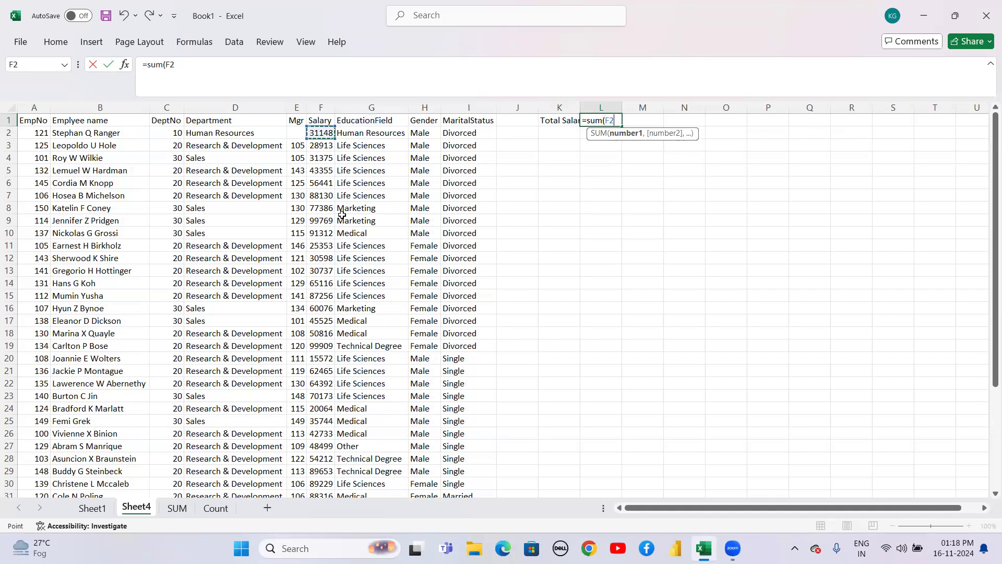
{"action": "key", "text": "ctrl+shift+Down"}
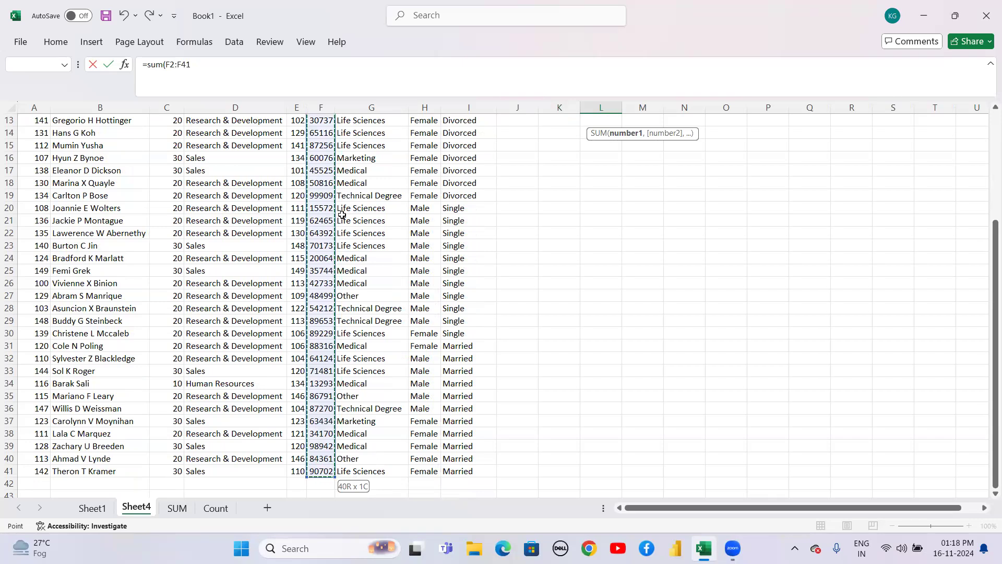
{"action": "type", "text": ")"}
{"action": "key", "text": "ctrl+Return"}
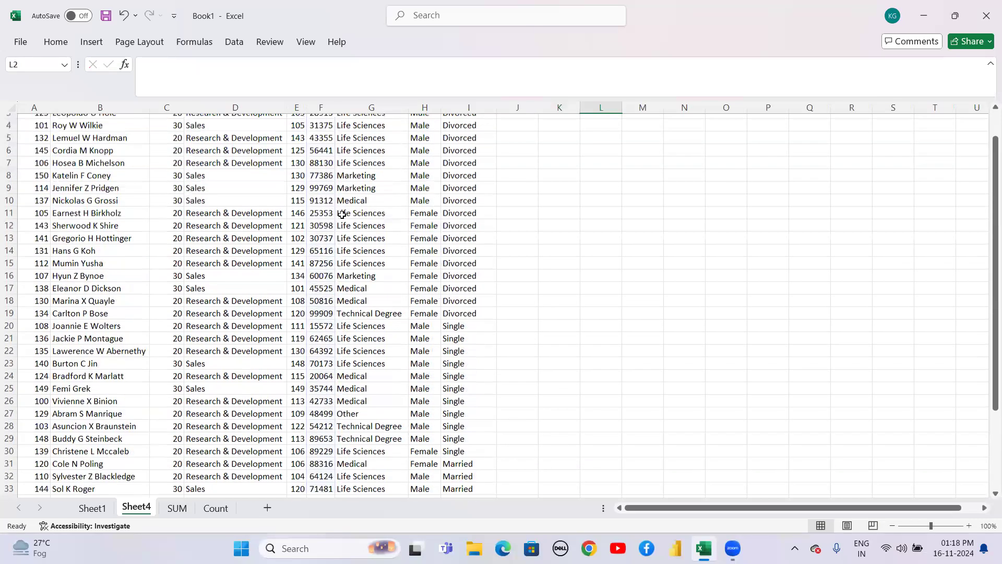
{"action": "key", "text": "Down"}
{"action": "key", "text": "Down"}
{"action": "key", "text": "Up"}
{"action": "key", "text": "Up"}
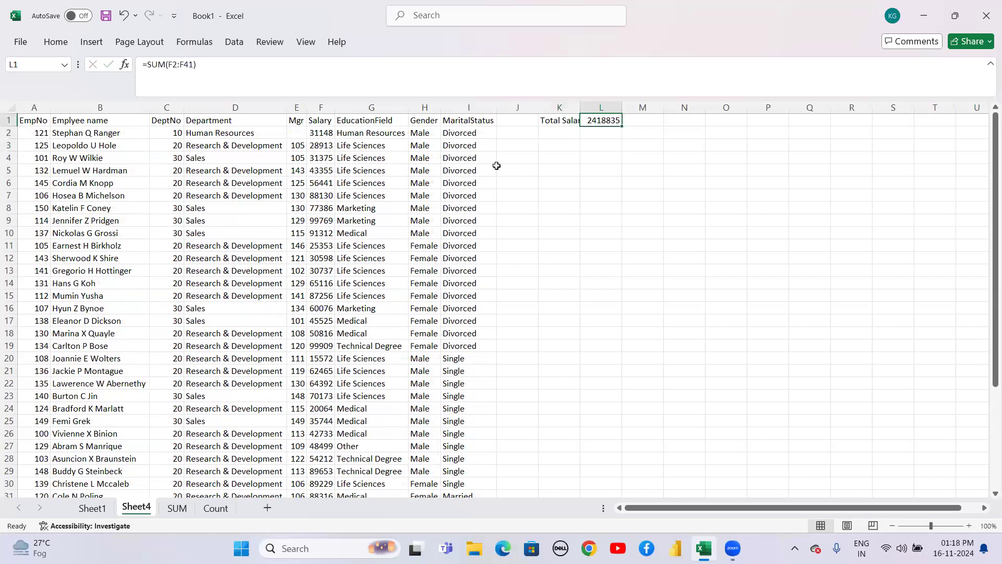
{"action": "double_click", "coordinate": [580, 109]}
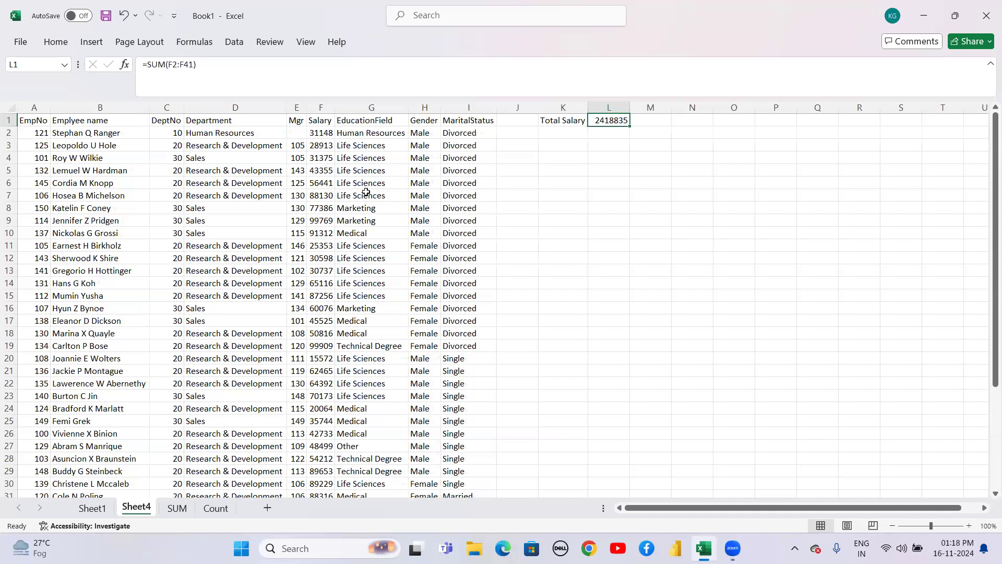
Copy the Department column with its header and paste it as values only, starting at K3.
{"action": "left_click", "coordinate": [223, 122]}
{"action": "left_click_drag", "start_coordinate": [223, 123], "coordinate": [235, 472]}
{"action": "key", "text": "ctrl+c"}
{"action": "key", "text": "Down"}
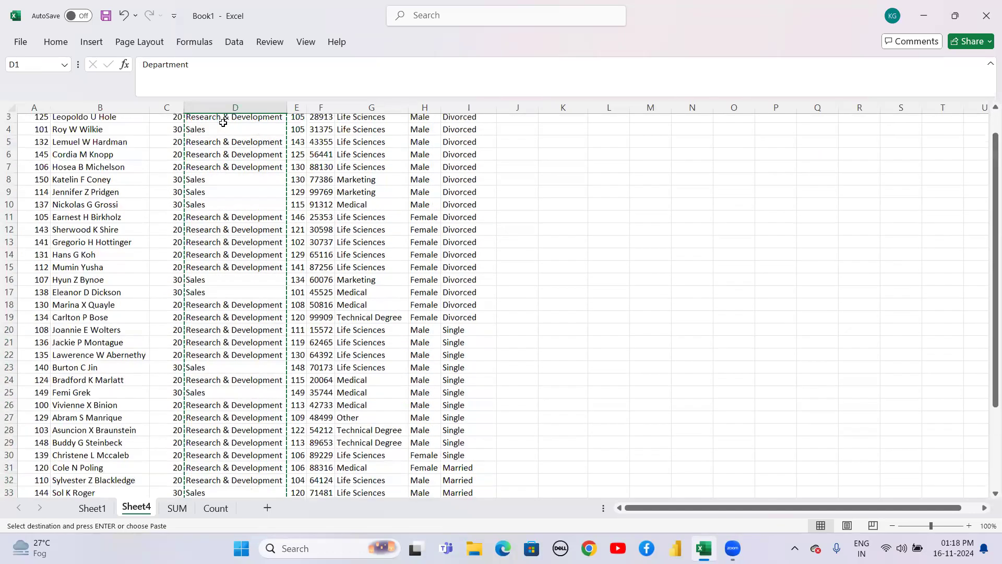
{"action": "key", "text": "Right"}
{"action": "key", "text": "Down"}
{"action": "key", "text": "Right"}
{"action": "key", "text": "Right"}
{"action": "key", "text": "Up"}
{"action": "key", "text": "Right"}
{"action": "key", "text": "Right"}
{"action": "key", "text": "Right"}
{"action": "key", "text": "Up"}
{"action": "key", "text": "Down"}
{"action": "key", "text": "Down"}
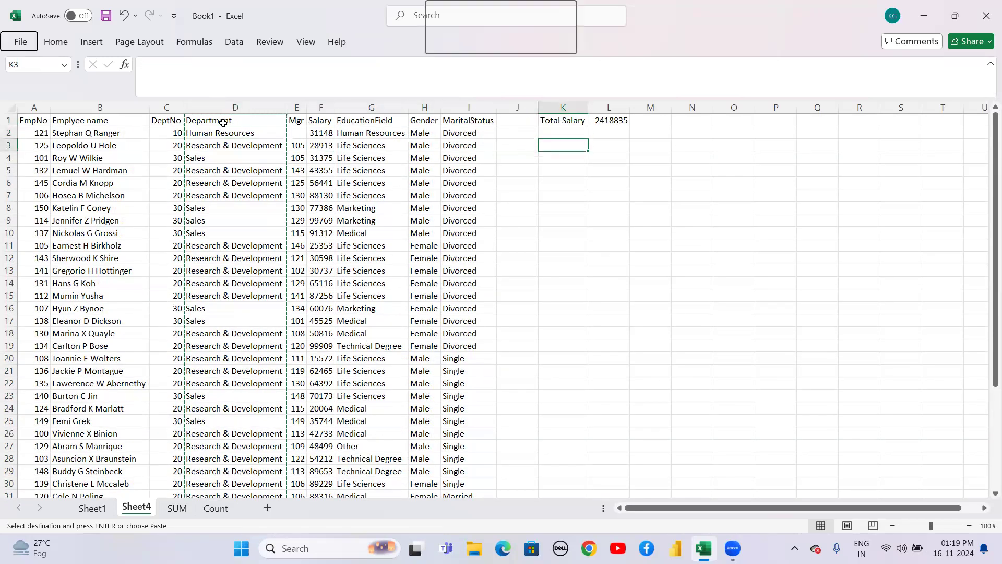
{"action": "key", "text": "ctrl+alt+v"}
{"action": "key", "text": "v"}
{"action": "key", "text": "Return"}
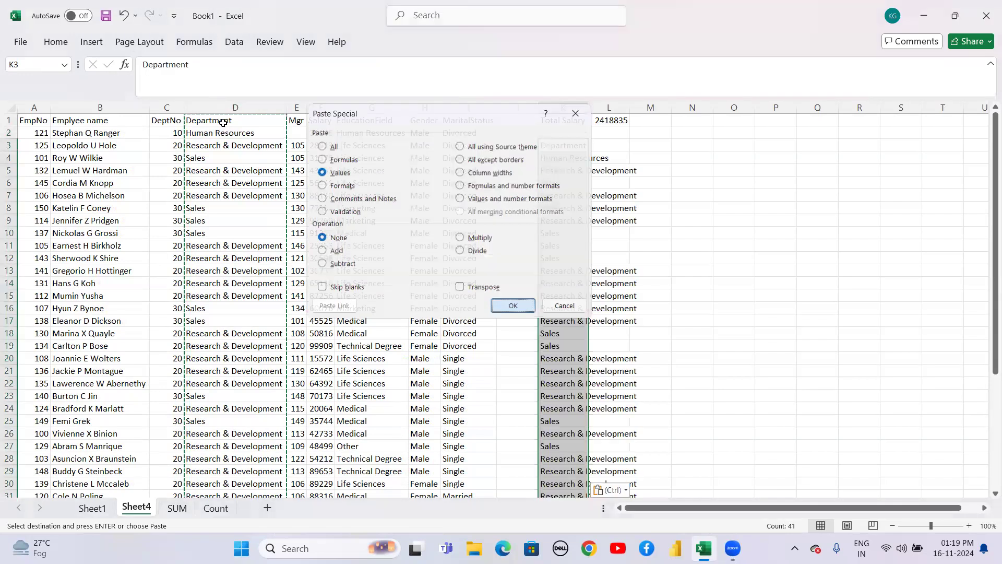
Remove the duplicates from the department list in column K and autofit that column's width.
{"action": "key", "text": "alt+a"}
{"action": "key", "text": "m"}
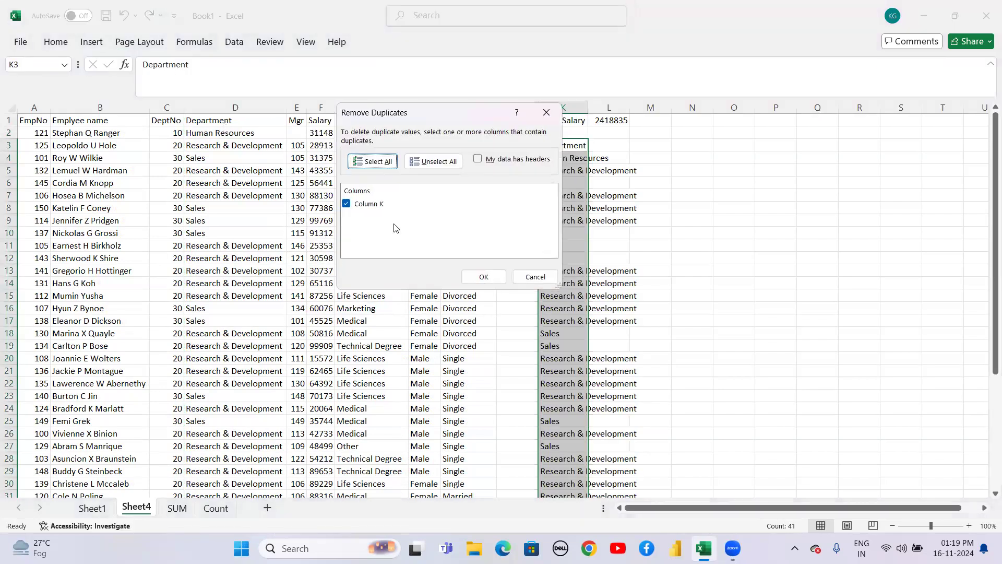
{"action": "left_click", "coordinate": [478, 278]}
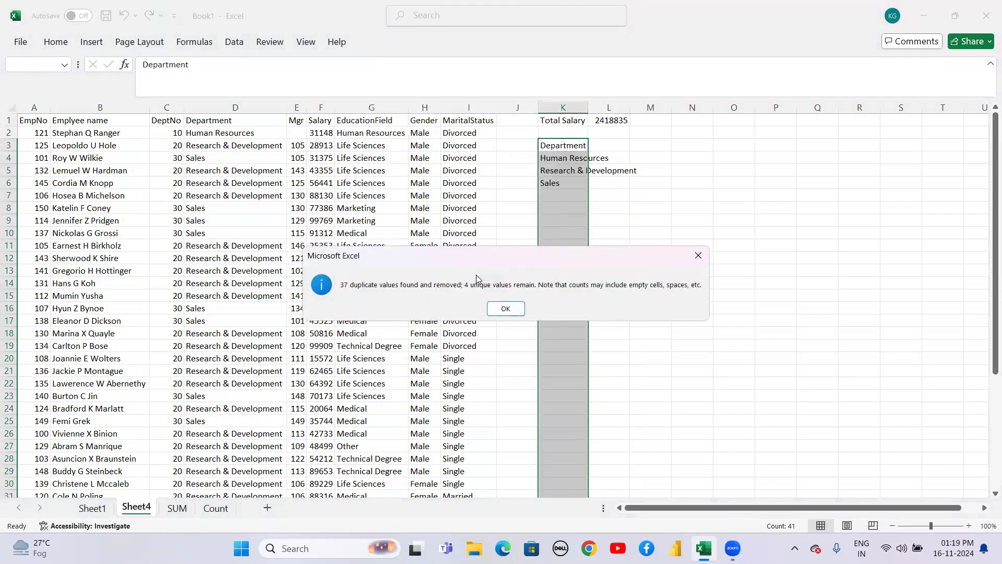
{"action": "double_click", "coordinate": [589, 106]}
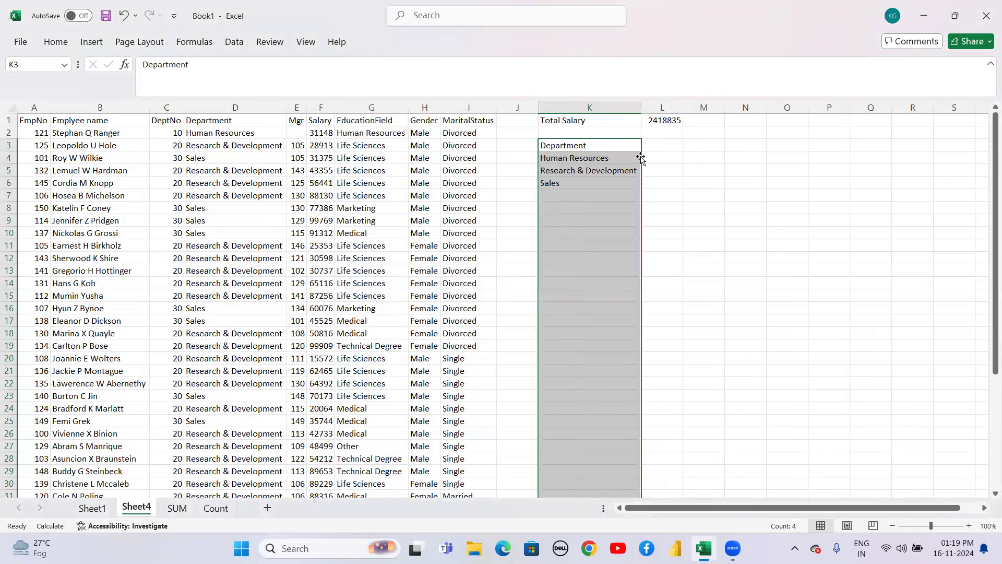
Add the header "Salary" in L3 beside the Department header.
{"action": "left_click", "coordinate": [660, 147]}
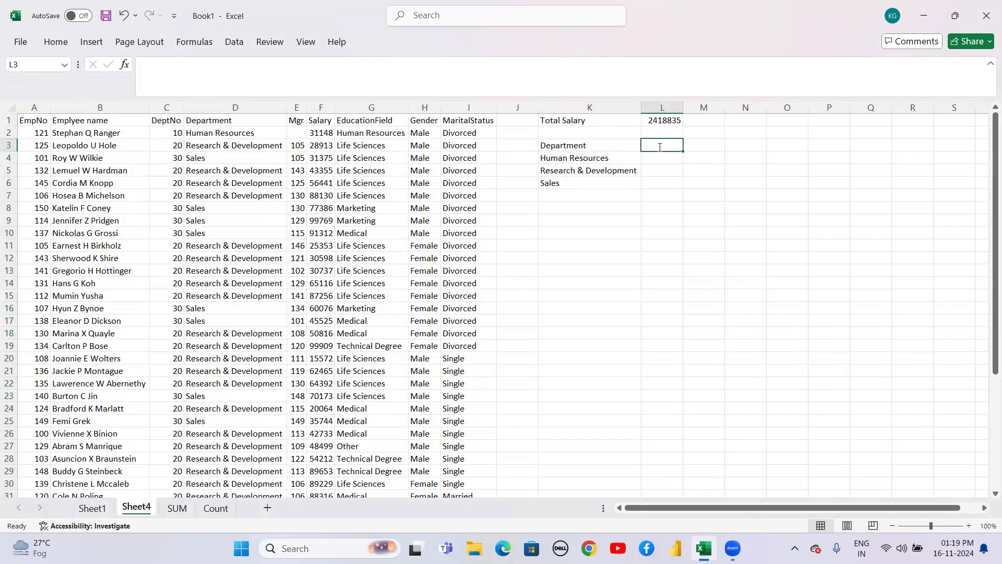
{"action": "type", "text": "Salary"}
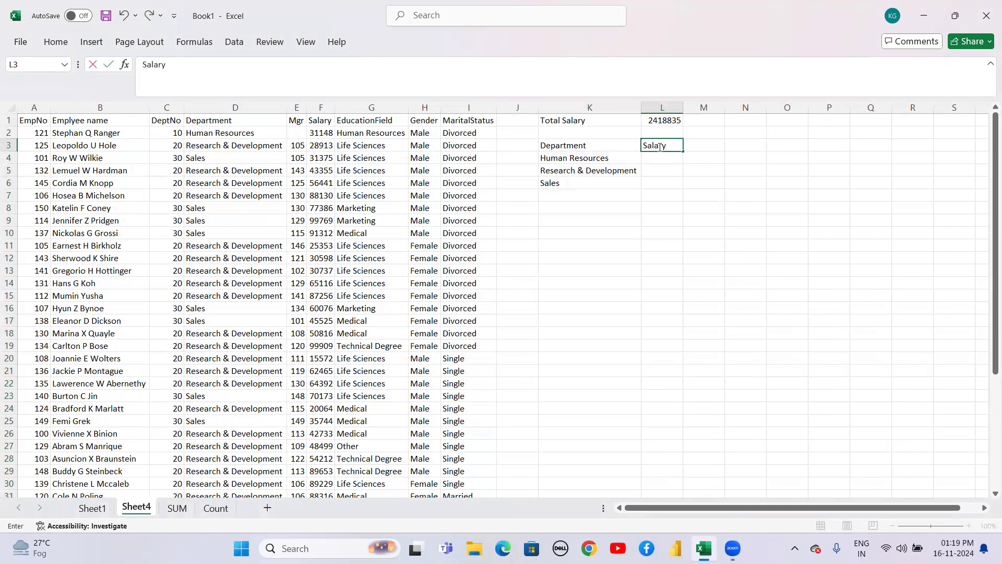
{"action": "key", "text": "Return"}
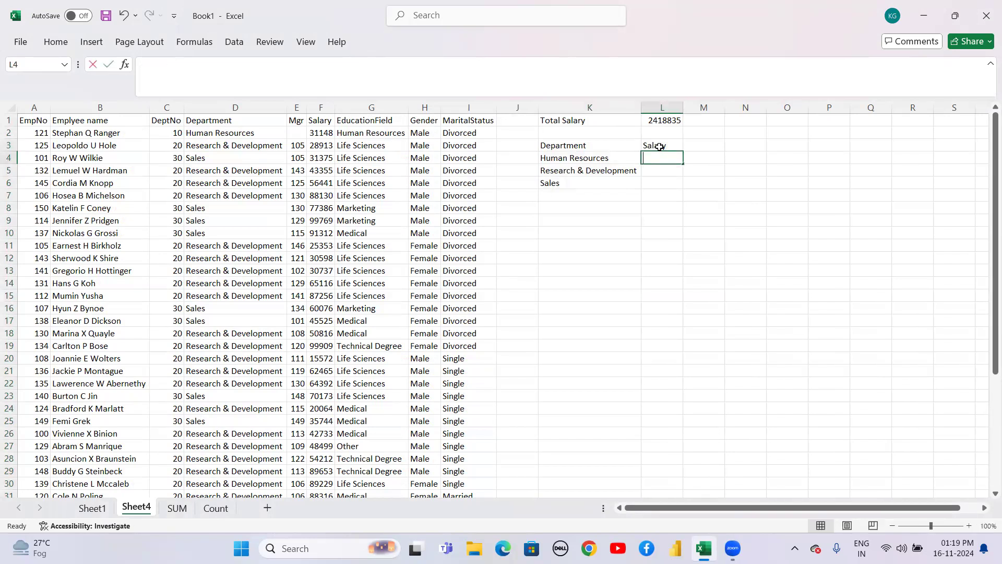
Start a SUMIF formula in L4 with the department cells $D$2:$D$41 as its absolute criteria range.
{"action": "type", "text": "=sumi"}
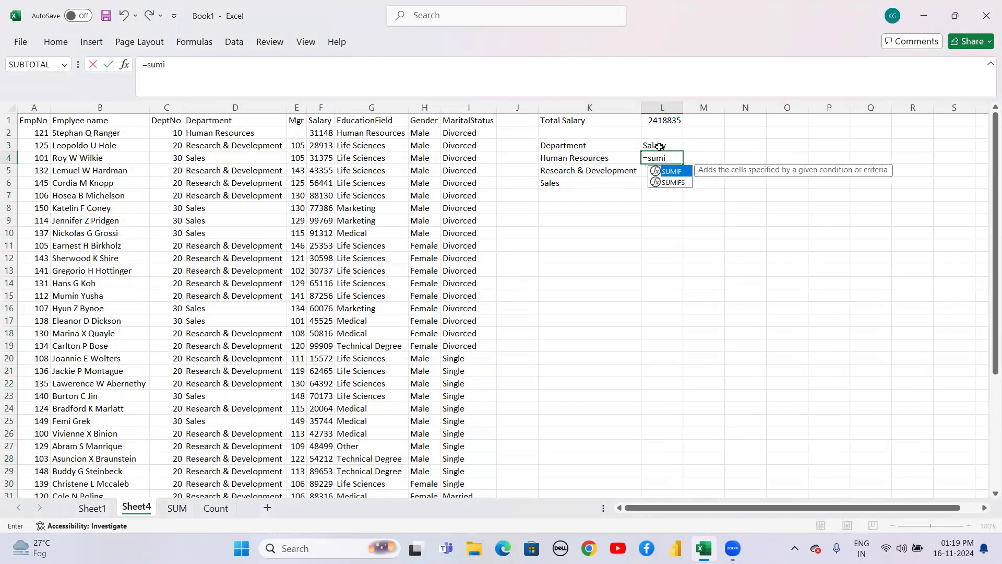
{"action": "type", "text": "f("}
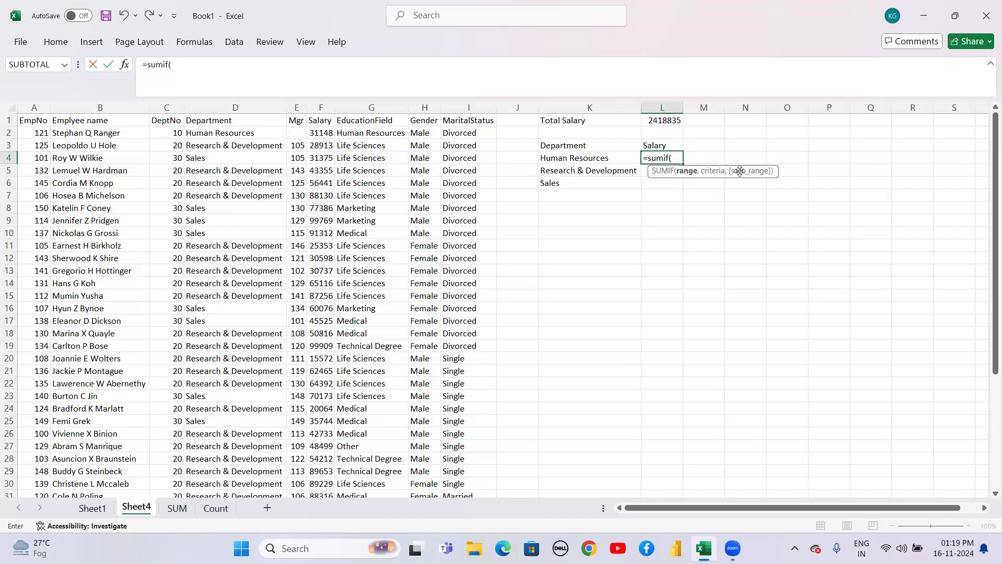
{"action": "left_click", "coordinate": [204, 132]}
{"action": "key", "text": "shift+Down"}
{"action": "key", "text": "shift+Down"}
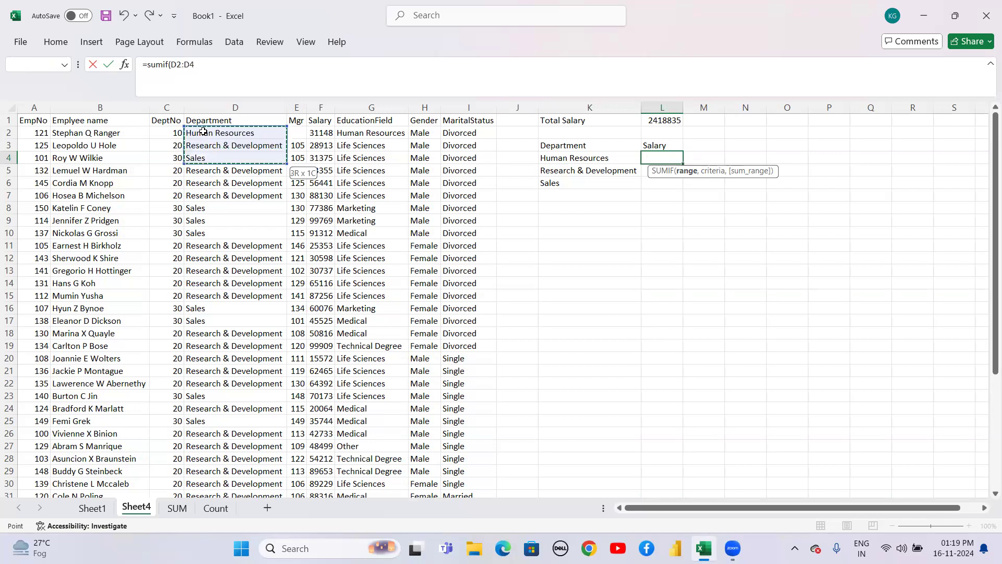
{"action": "key", "text": "ctrl+shift+Down"}
{"action": "scroll", "coordinate": [204, 132], "scroll_direction": "down", "scroll_amount": 1}
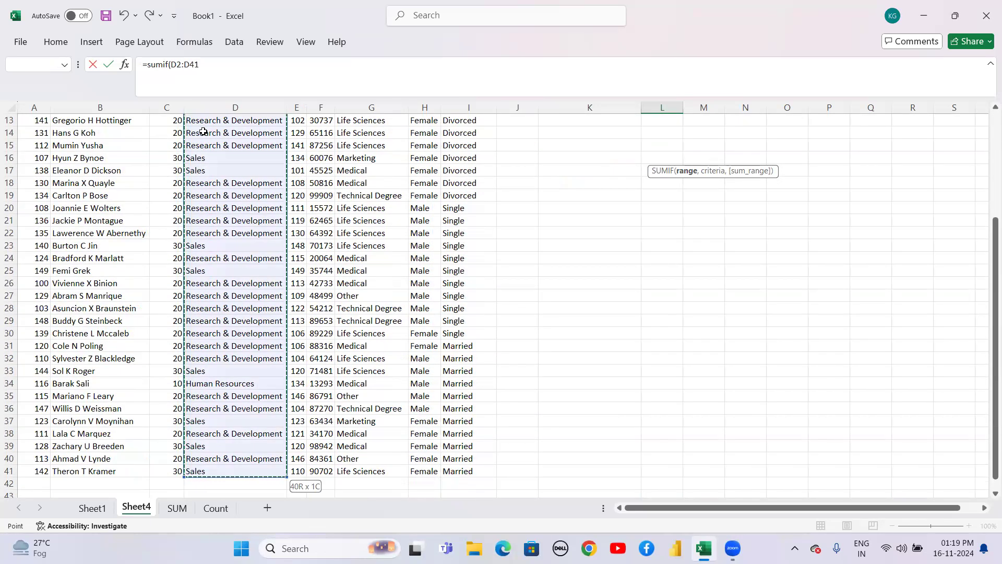
{"action": "key", "text": "F4"}
{"action": "scroll", "coordinate": [203, 132], "scroll_direction": "up", "scroll_amount": 4}
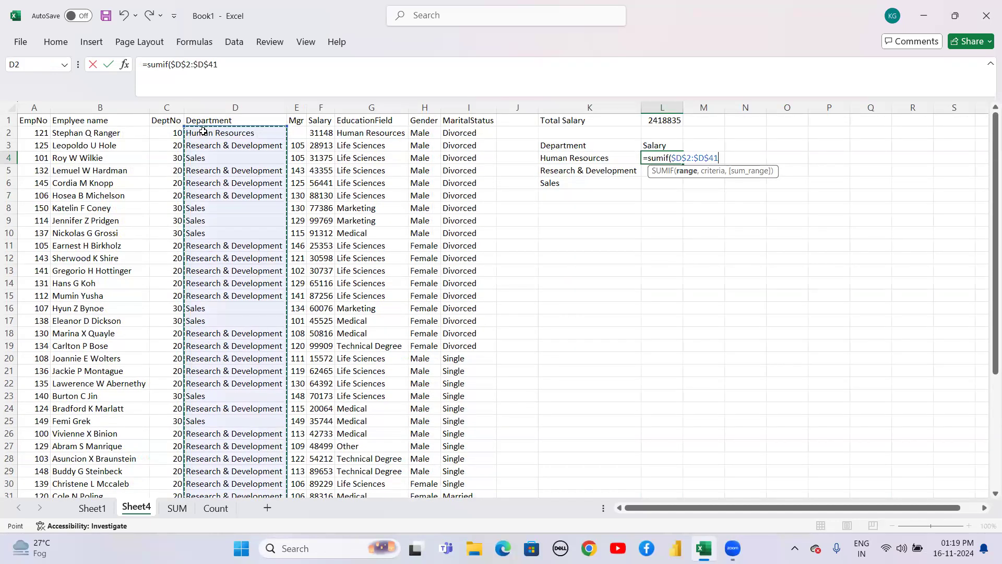
{"action": "type", "text": ","}
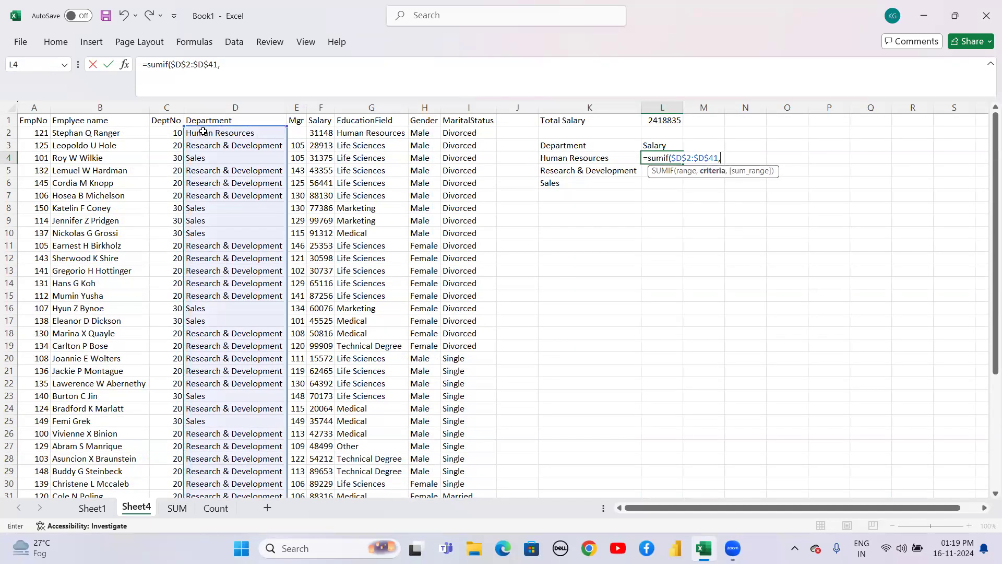
Add the Human Resources cell as the SUMIF criteria with only its column locked, as $K4.
{"action": "left_click", "coordinate": [562, 158]}
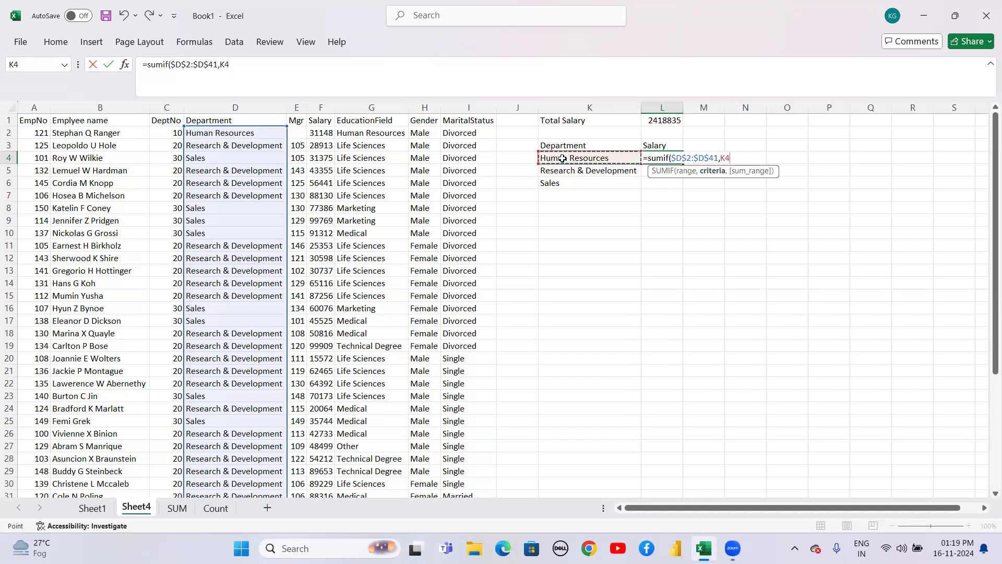
{"action": "key", "text": "F4"}
{"action": "key", "text": "F4"}
{"action": "key", "text": "F4"}
{"action": "type", "text": ","}
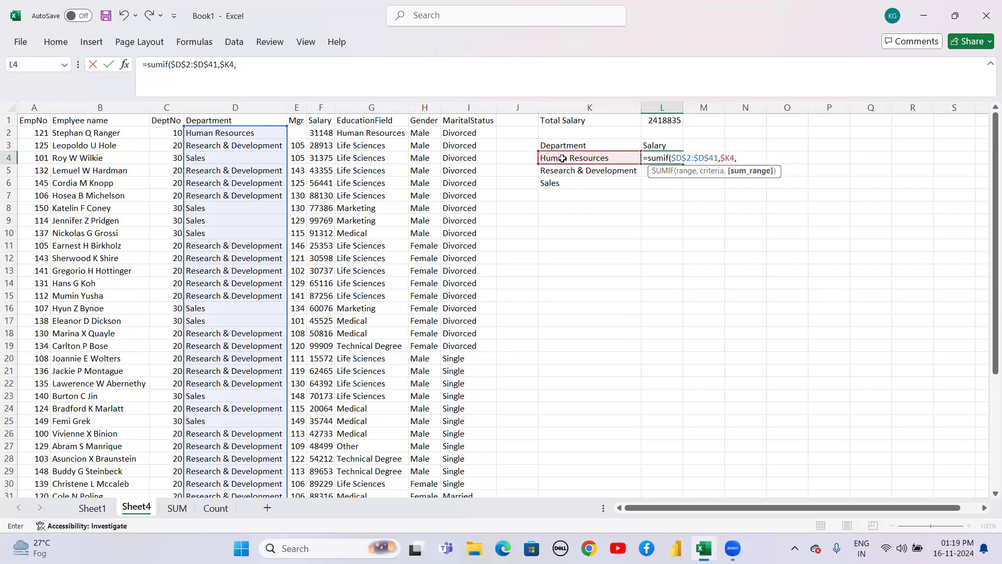
Complete the SUMIF formula in L4 with the salary cells $F$2:$F$41 as its absolute sum range.
{"action": "left_click", "coordinate": [325, 134]}
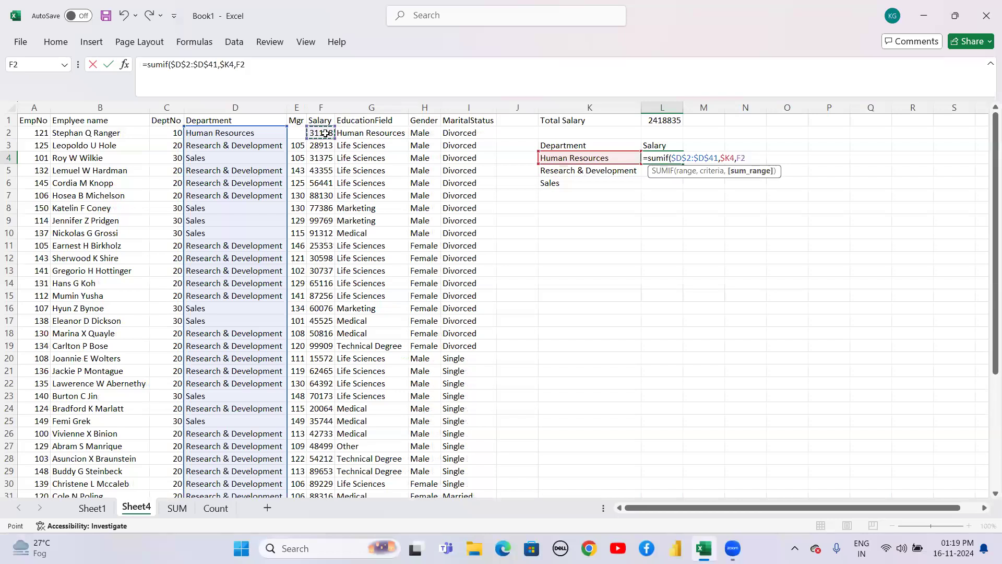
{"action": "key", "text": "ctrl+shift+Down"}
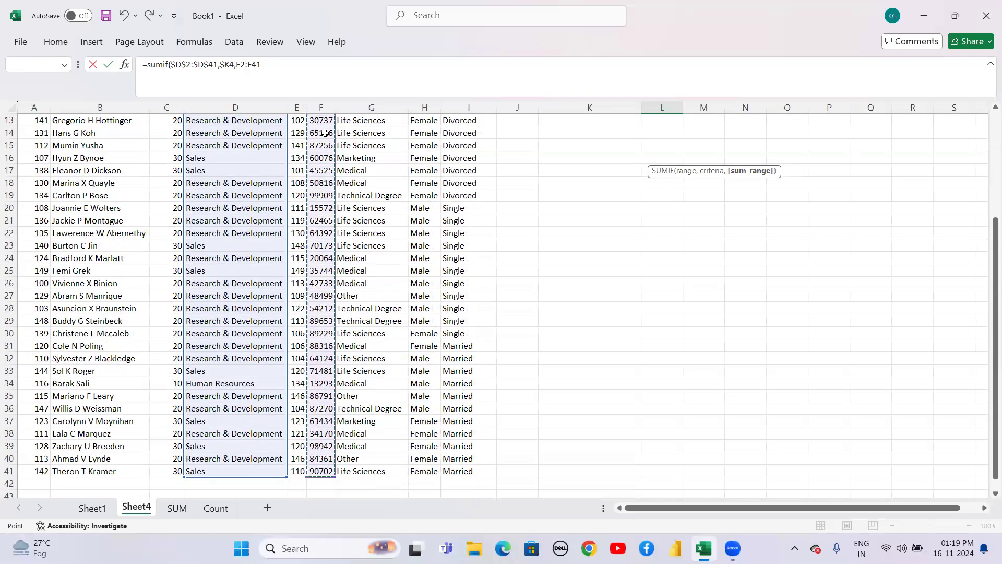
{"action": "key", "text": "F4"}
{"action": "scroll", "coordinate": [325, 134], "scroll_direction": "up", "scroll_amount": 1}
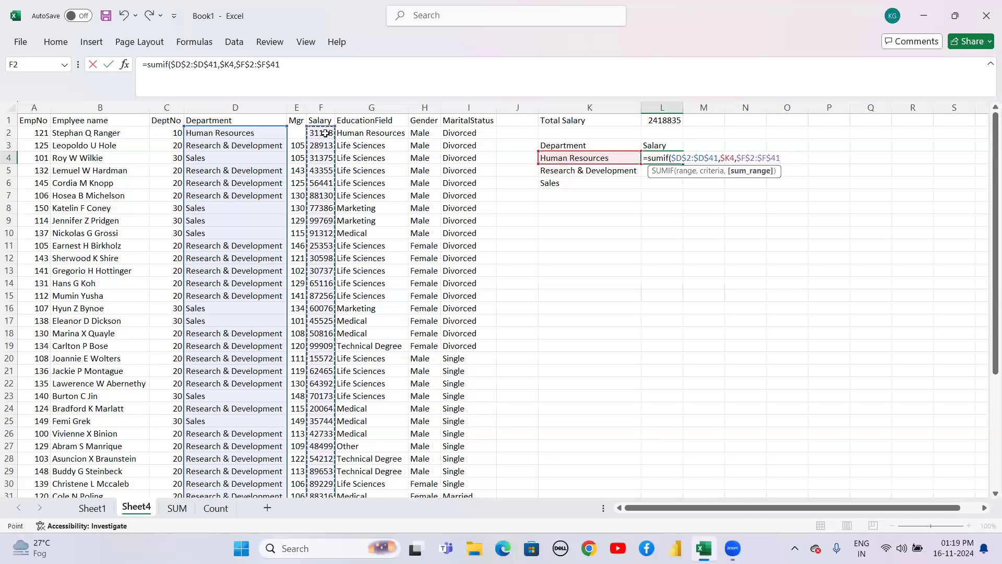
{"action": "type", "text": ")"}
{"action": "key", "text": "Return"}
Fill the SUMIF formula from L4 down to L6 for the remaining departments.
{"action": "key", "text": "Up"}
{"action": "key", "text": "shift+Down"}
{"action": "key", "text": "shift+Down"}
{"action": "key", "text": "ctrl+d"}
{"action": "key", "text": "Down"}
Apply all borders to the department salary table in K3:L6.
{"action": "key", "text": "Up"}
{"action": "key", "text": "Up"}
{"action": "key", "text": "Left"}
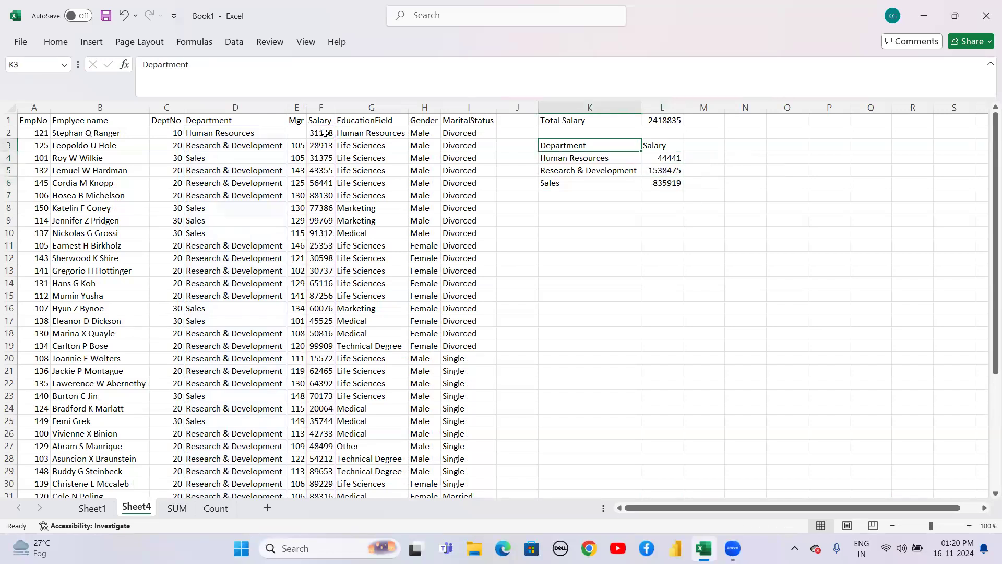
{"action": "key", "text": "shift+Right"}
{"action": "key", "text": "shift+Down"}
{"action": "key", "text": "shift+Down"}
{"action": "key", "text": "shift+Down"}
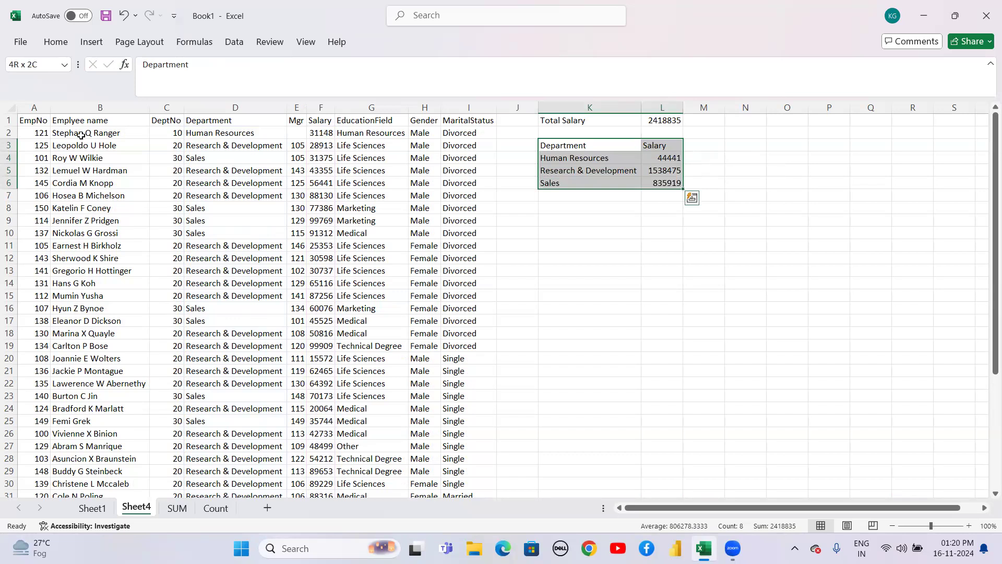
{"action": "left_click", "coordinate": [61, 43]}
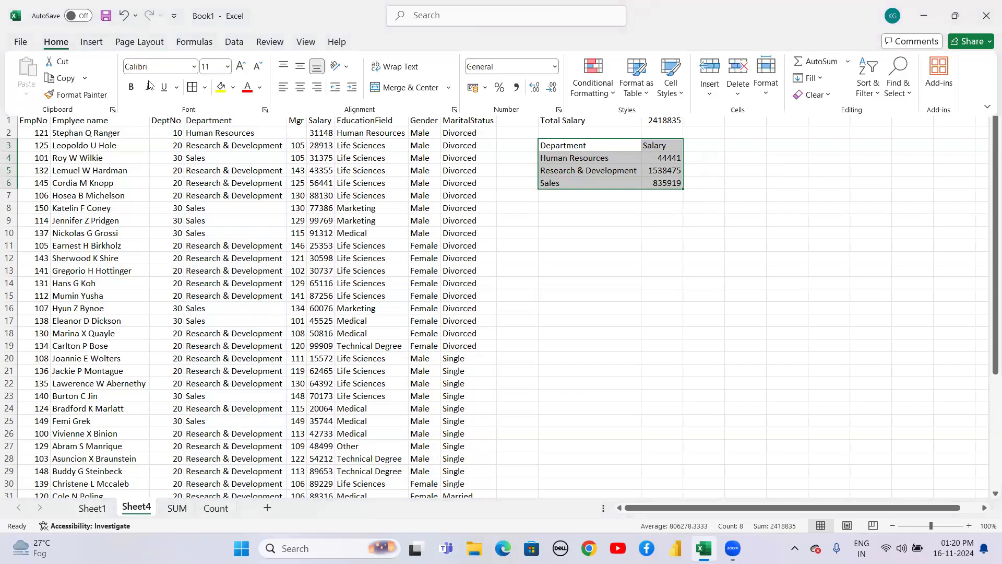
{"action": "left_click", "coordinate": [192, 88]}
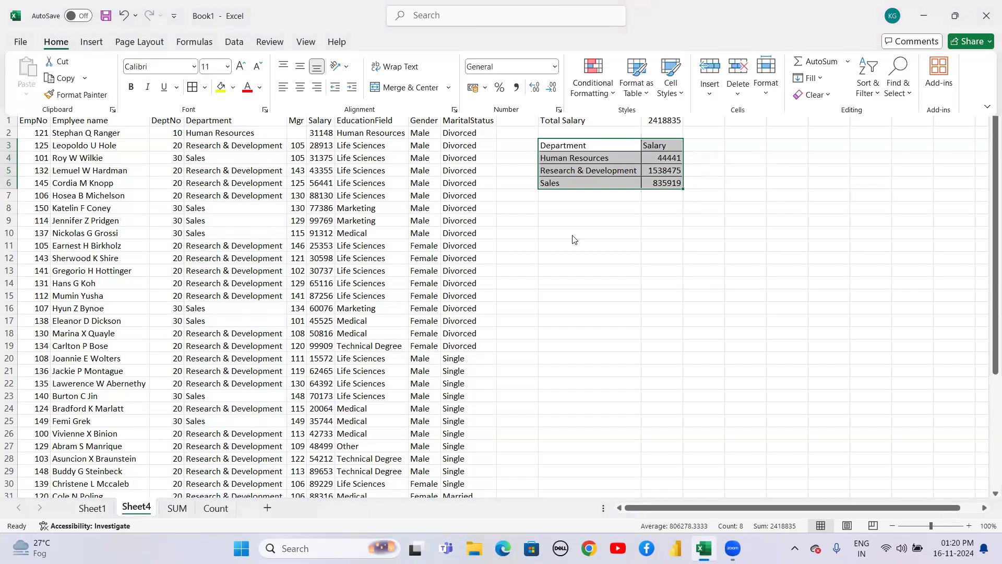
Copy the Department header and its department list from K3:K6 and paste them starting at K9.
{"action": "left_click", "coordinate": [599, 222]}
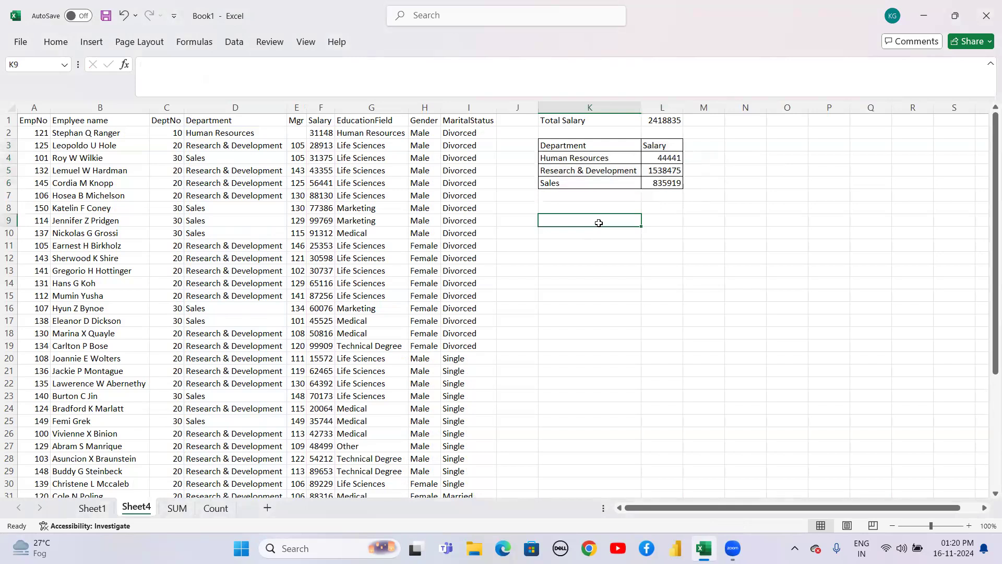
{"action": "key", "text": "Up"}
{"action": "key", "text": "Up"}
{"action": "key", "text": "Up"}
{"action": "key", "text": "Up"}
{"action": "key", "text": "Up"}
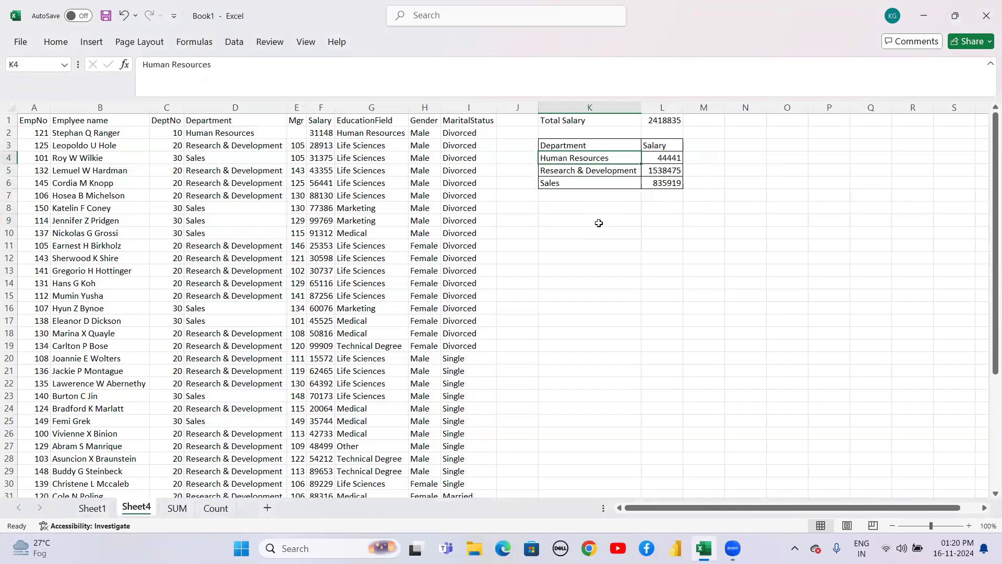
{"action": "key", "text": "Up"}
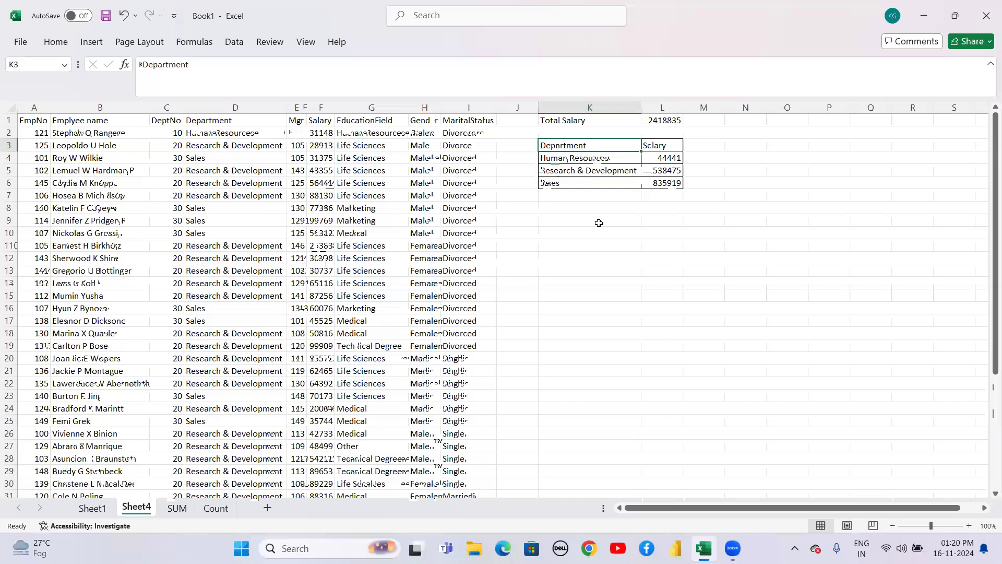
{"action": "key", "text": "shift+Down"}
{"action": "key", "text": "shift+Down"}
{"action": "key", "text": "shift+Down"}
{"action": "key", "text": "ctrl+c"}
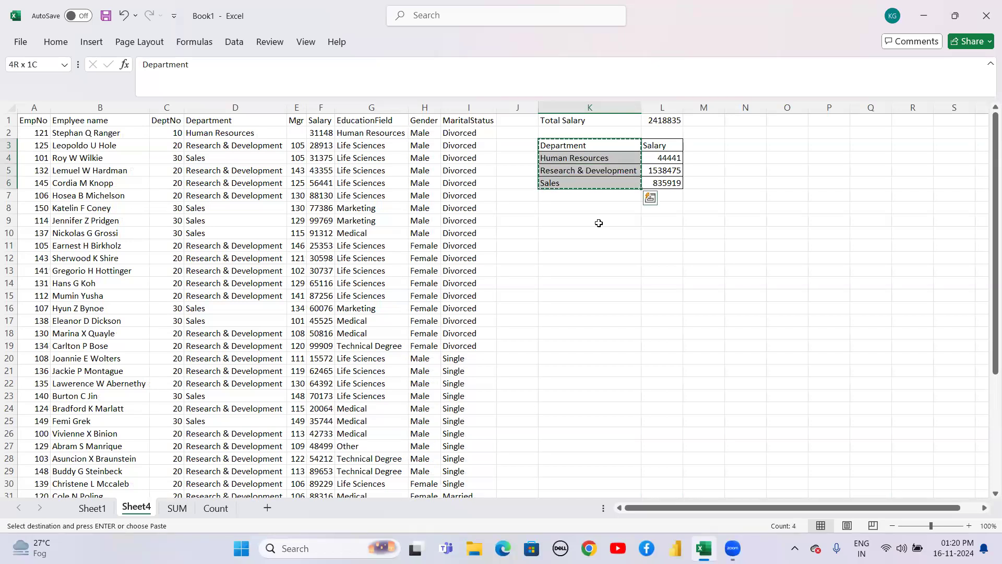
{"action": "left_click", "coordinate": [599, 223]}
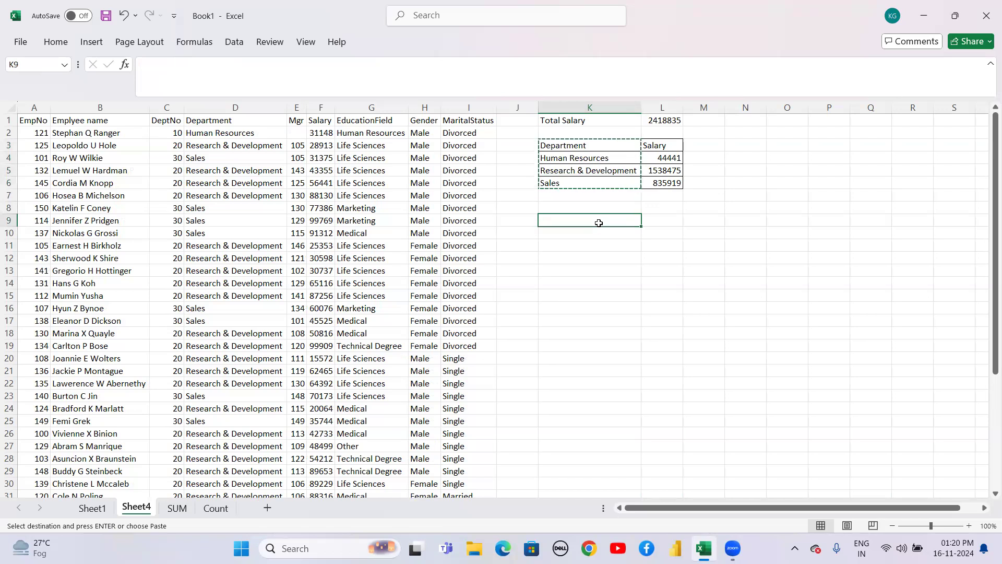
{"action": "key", "text": "ctrl+v"}
Copy "Male" from the Gender column into L9 as a header beside the second Department header.
{"action": "key", "text": "Down"}
{"action": "key", "text": "Up"}
{"action": "key", "text": "Up"}
{"action": "key", "text": "Up"}
{"action": "key", "text": "Left"}
{"action": "key", "text": "Left"}
{"action": "key", "text": "Left"}
{"action": "key", "text": "Up"}
{"action": "key", "text": "Up"}
{"action": "key", "text": "Up"}
{"action": "key", "text": "Up"}
{"action": "key", "text": "Up"}
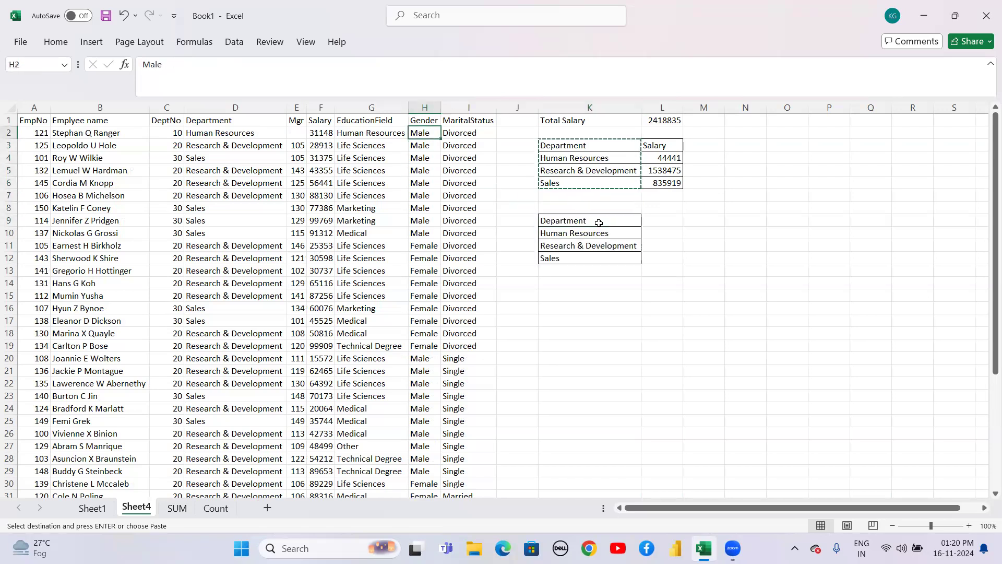
{"action": "key", "text": "ctrl+c"}
{"action": "key", "text": "Right"}
{"action": "key", "text": "Down"}
{"action": "key", "text": "Down"}
{"action": "key", "text": "Down"}
{"action": "key", "text": "Down"}
{"action": "key", "text": "Down"}
{"action": "key", "text": "Down"}
{"action": "key", "text": "Down"}
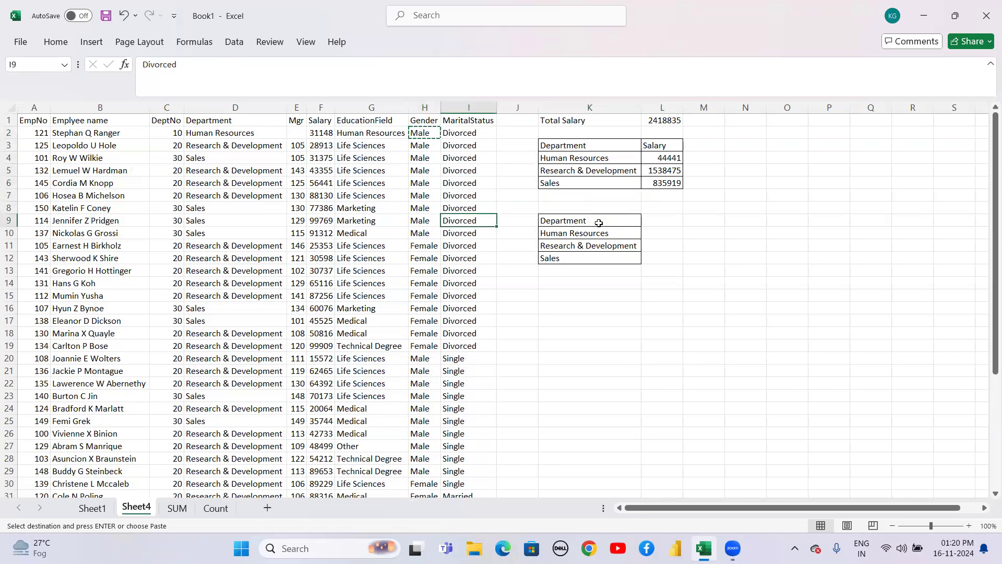
{"action": "key", "text": "Right"}
{"action": "key", "text": "Right"}
{"action": "key", "text": "Right"}
{"action": "key", "text": "ctrl+v"}
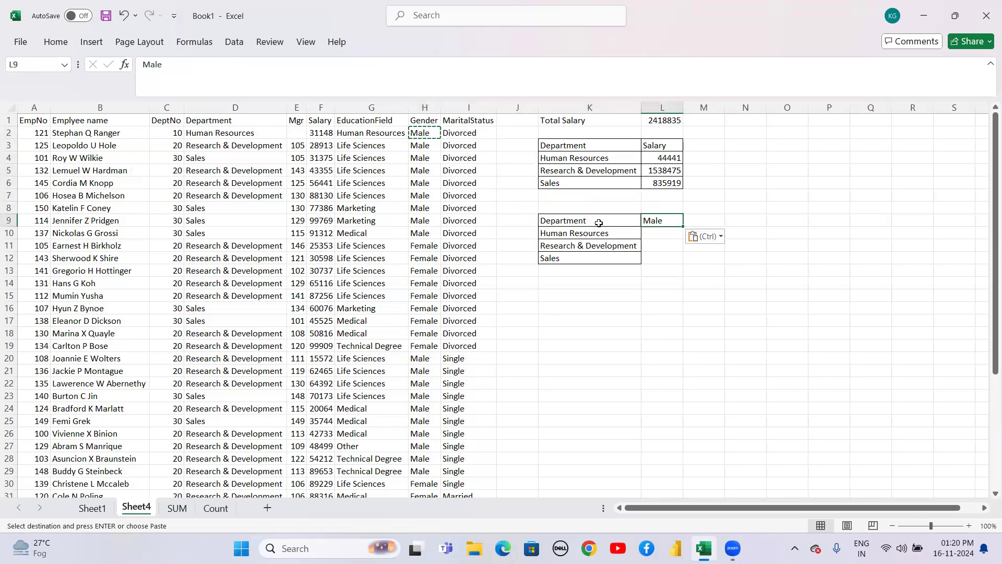
Copy "Female" from the Gender column into M9 as the header beside Male.
{"action": "key", "text": "Left"}
{"action": "key", "text": "Left"}
{"action": "key", "text": "Left"}
{"action": "key", "text": "Down"}
{"action": "key", "text": "Down"}
{"action": "key", "text": "Left"}
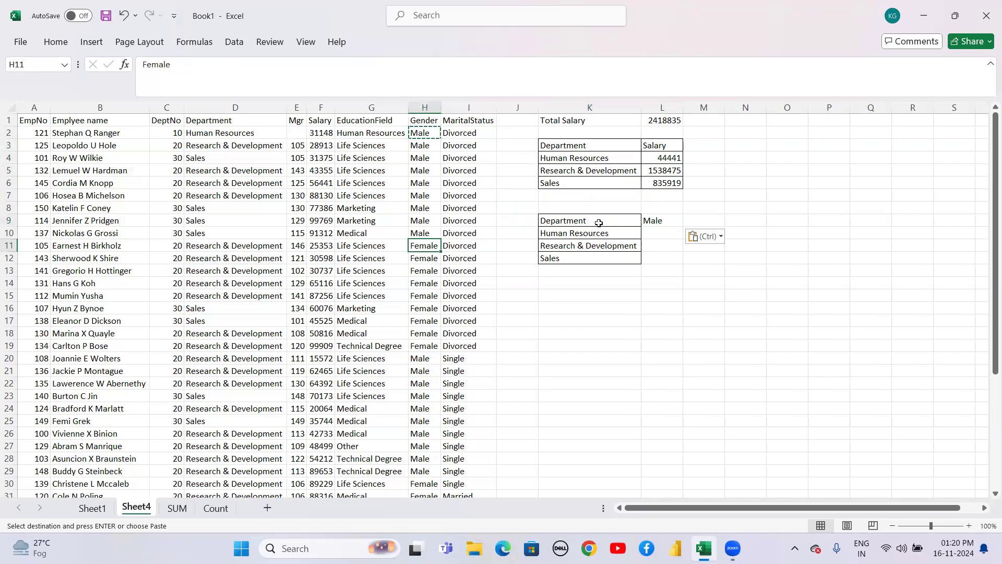
{"action": "key", "text": "ctrl+c"}
{"action": "key", "text": "Right"}
{"action": "key", "text": "Right"}
{"action": "key", "text": "Right"}
{"action": "key", "text": "Right"}
{"action": "key", "text": "Right"}
{"action": "key", "text": "Up"}
{"action": "key", "text": "Up"}
{"action": "key", "text": "ctrl+v"}
Apply all borders to the department-by-gender table in K9:M12.
{"action": "key", "text": "Down"}
{"action": "key", "text": "Left"}
{"action": "key", "text": "Left"}
{"action": "key", "text": "Up"}
{"action": "key", "text": "shift+Right"}
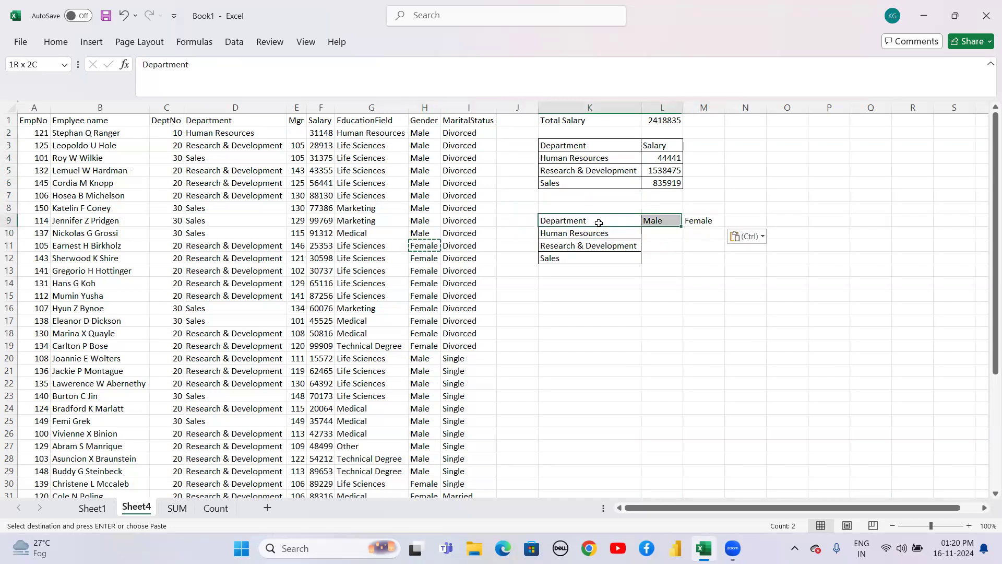
{"action": "key", "text": "shift+Right"}
{"action": "key", "text": "shift+Down"}
{"action": "key", "text": "shift+Down"}
{"action": "key", "text": "shift+Down"}
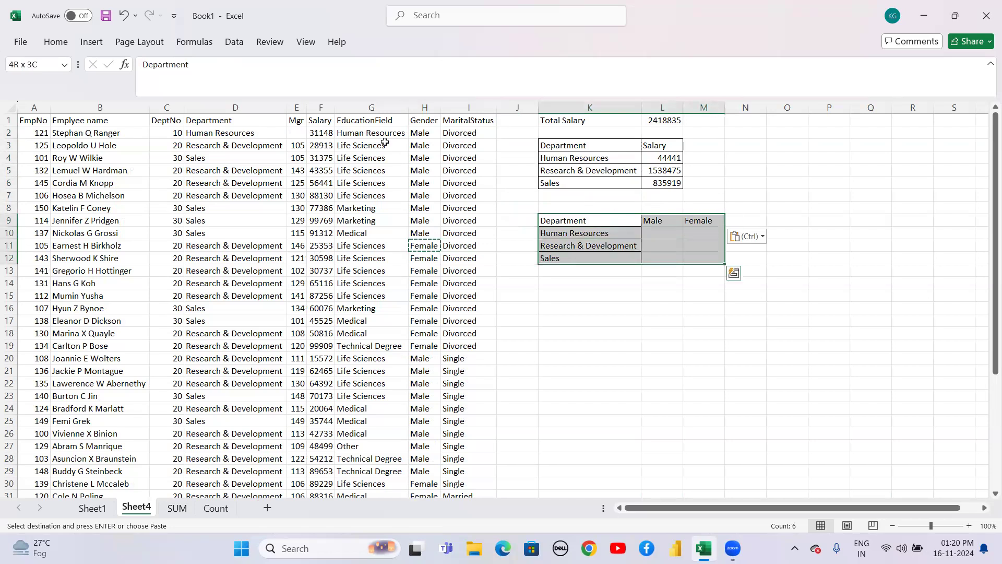
{"action": "left_click", "coordinate": [56, 42]}
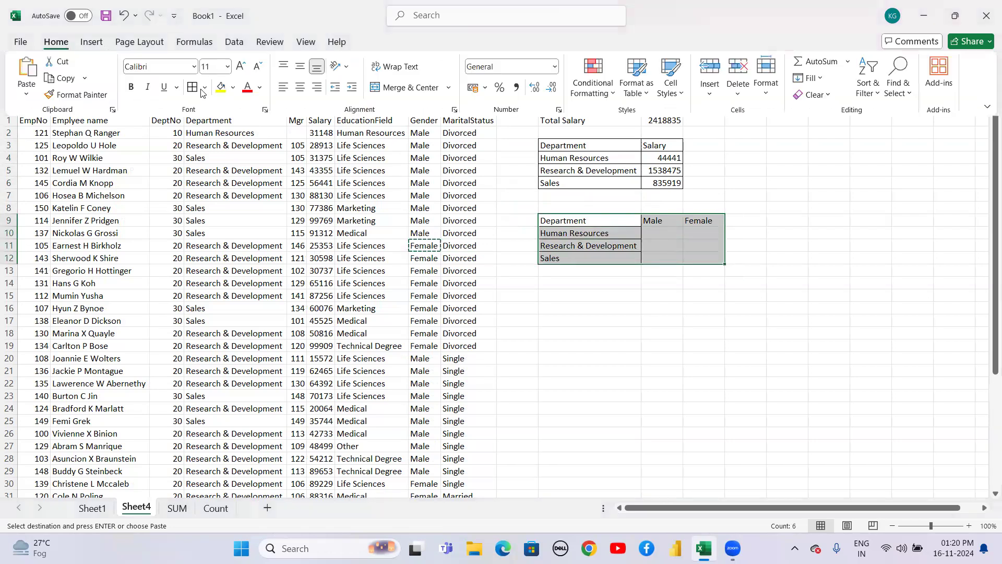
{"action": "left_click", "coordinate": [193, 88]}
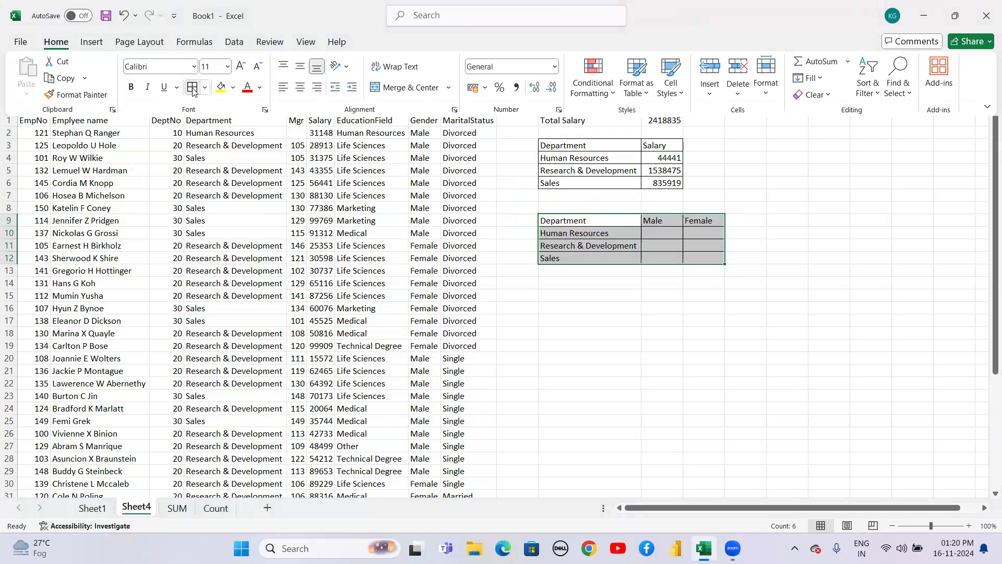
{"action": "left_click", "coordinate": [637, 273]}
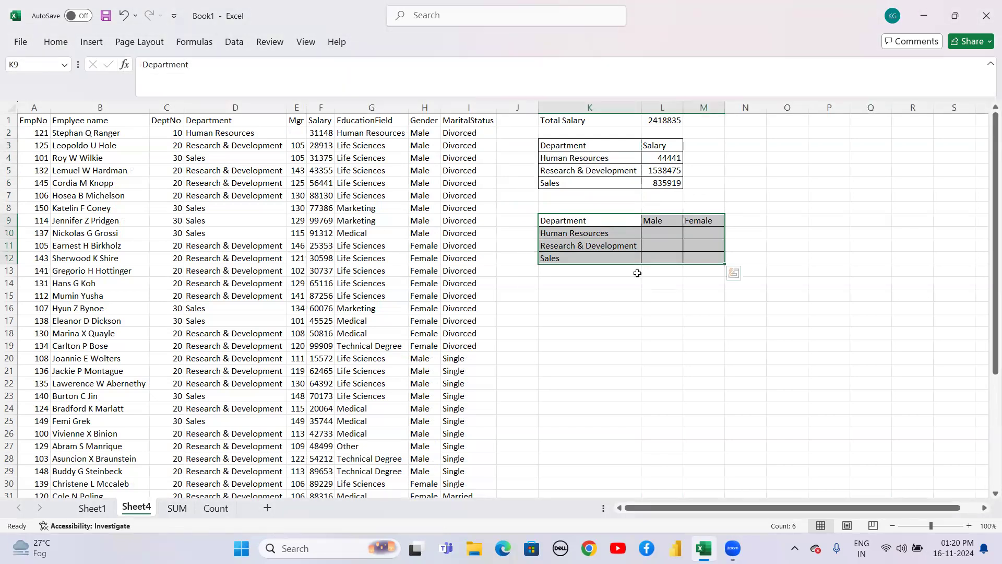
Start a SUMIFS formula in L10 with the salary cells $F$2:$F$41 as its absolute sum range.
{"action": "left_click", "coordinate": [663, 234]}
{"action": "type", "text": "=sumif("}
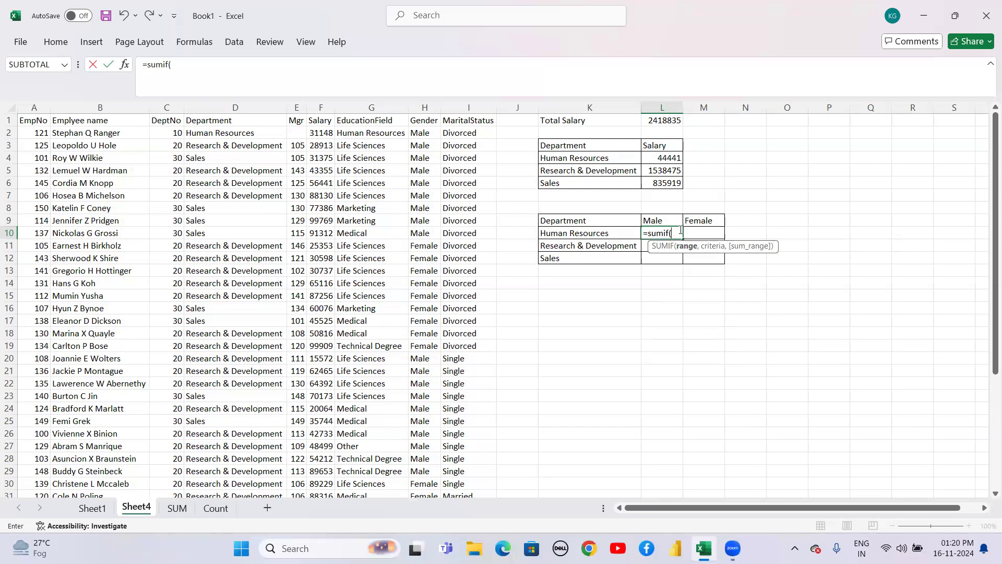
{"action": "key", "text": "BackSpace"}
{"action": "type", "text": "s"}
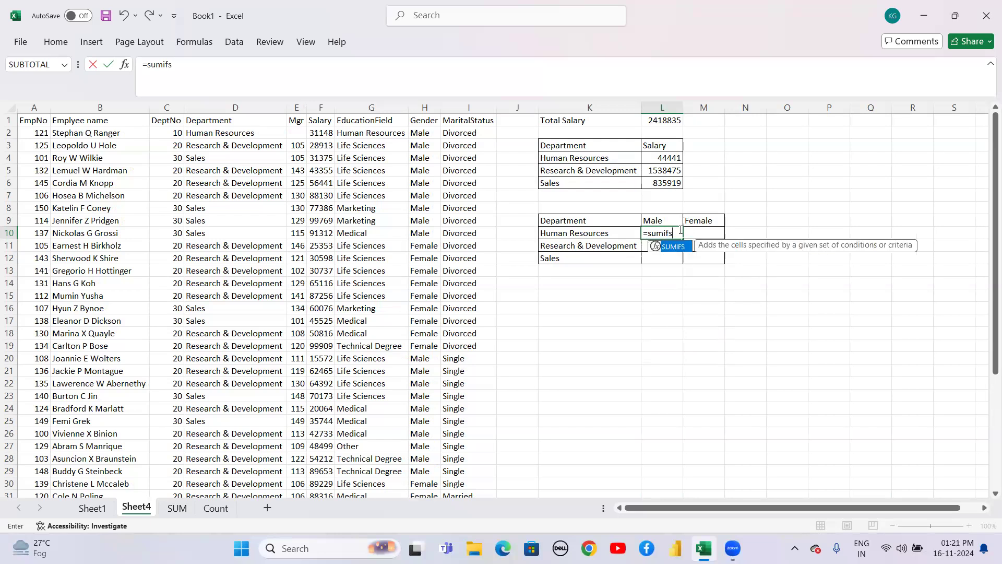
{"action": "type", "text": "("}
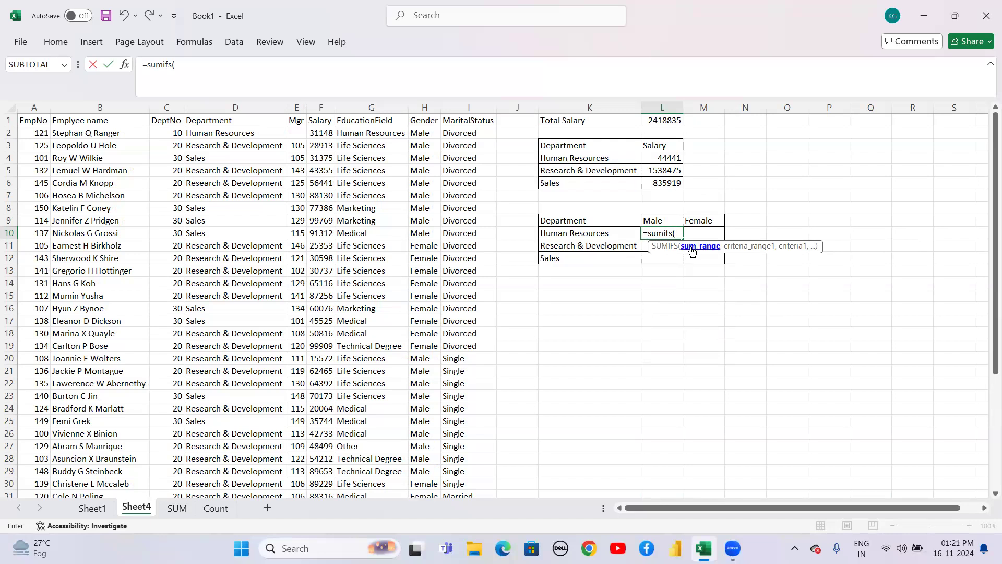
{"action": "left_click", "coordinate": [323, 133]}
{"action": "key", "text": "ctrl+shift+Down"}
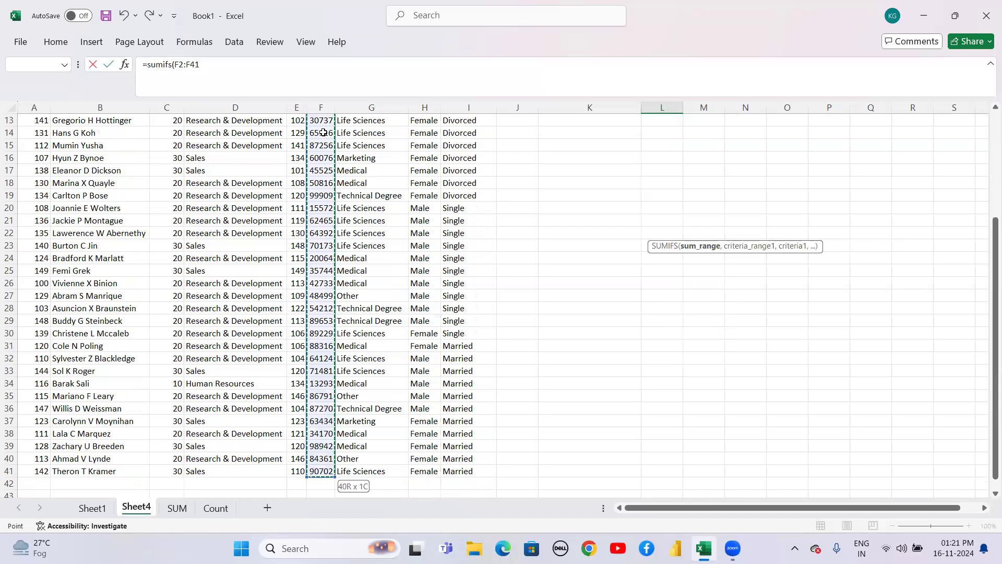
{"action": "key", "text": "F4"}
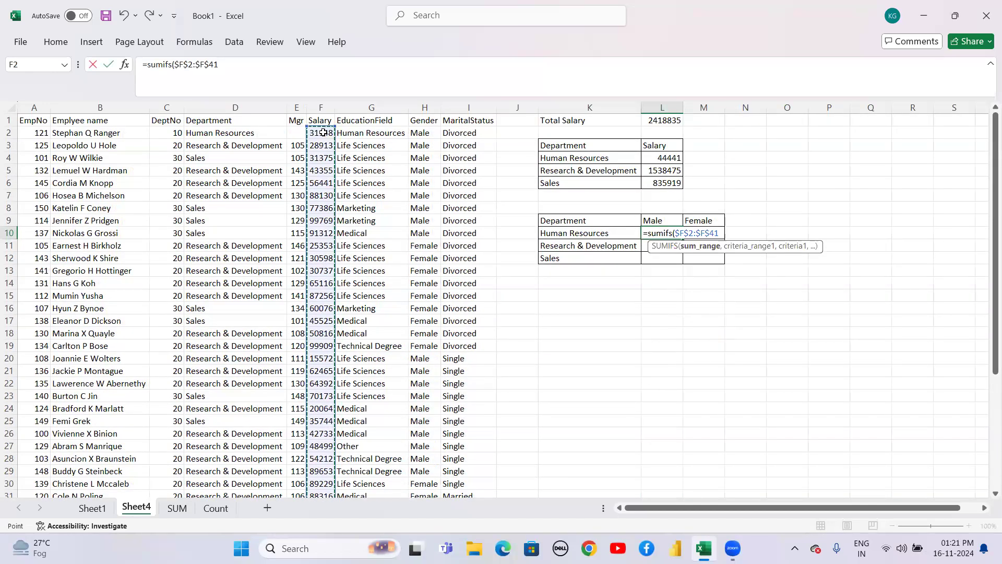
{"action": "type", "text": ","}
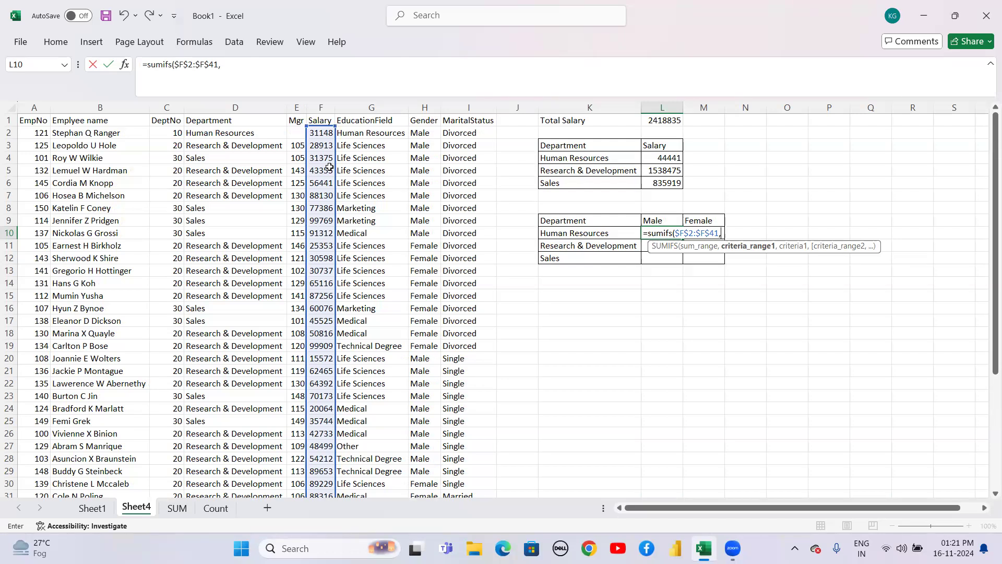
Add the department cells $D$2:$D$41 as the first absolute criteria range of the SUMIFS formula.
{"action": "left_click", "coordinate": [212, 132]}
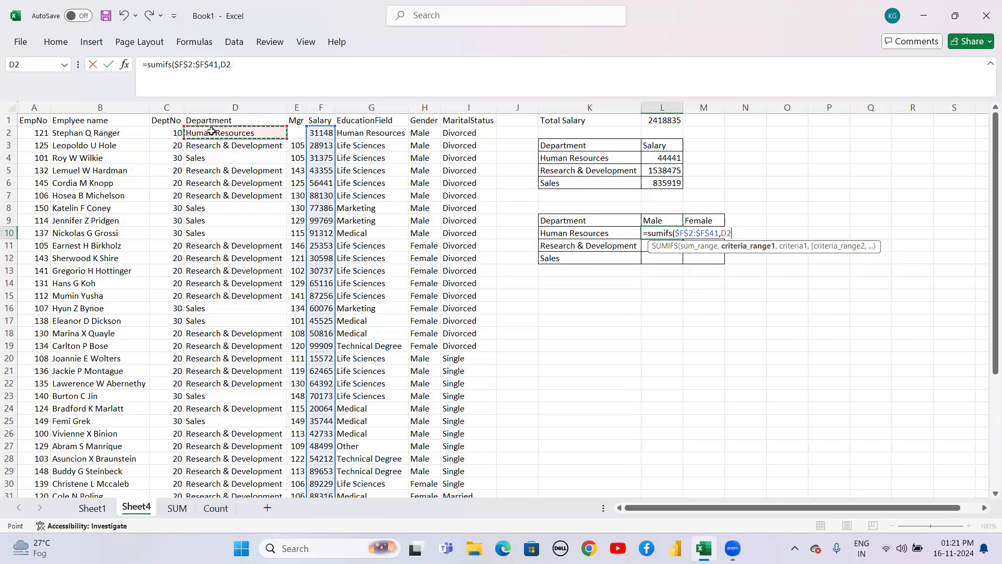
{"action": "key", "text": "ctrl+shift+Down"}
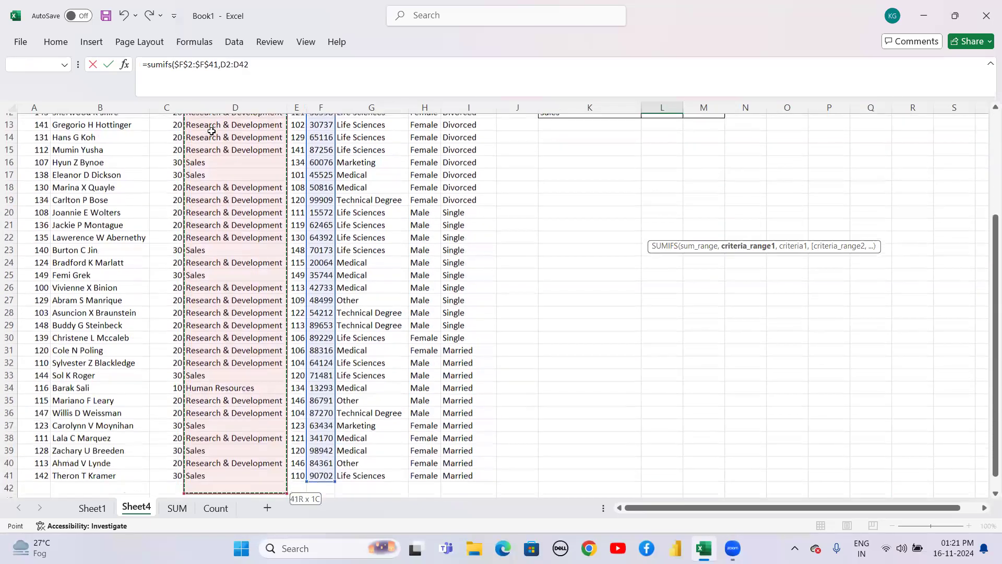
{"action": "key", "text": "F4"}
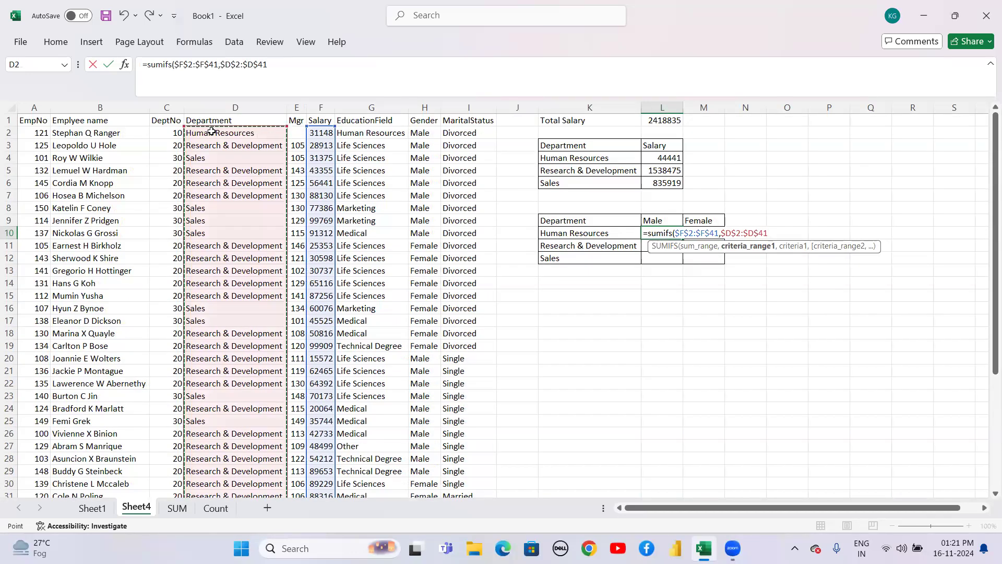
{"action": "type", "text": ","}
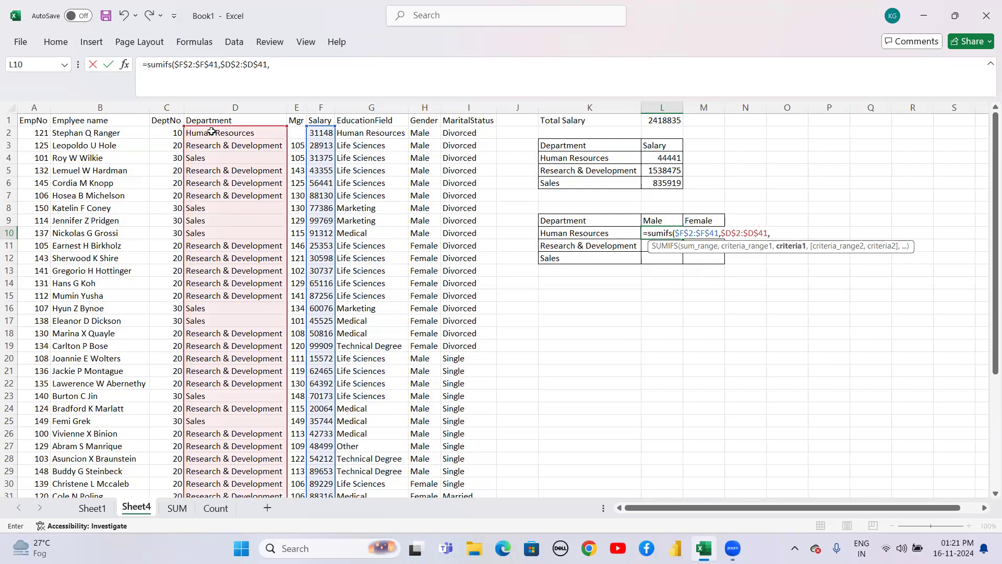
Try to add the gender cells $H$2:$H$41 as an absolute reference directly after the department range in the SUMIFS formula.
{"action": "left_click", "coordinate": [418, 133]}
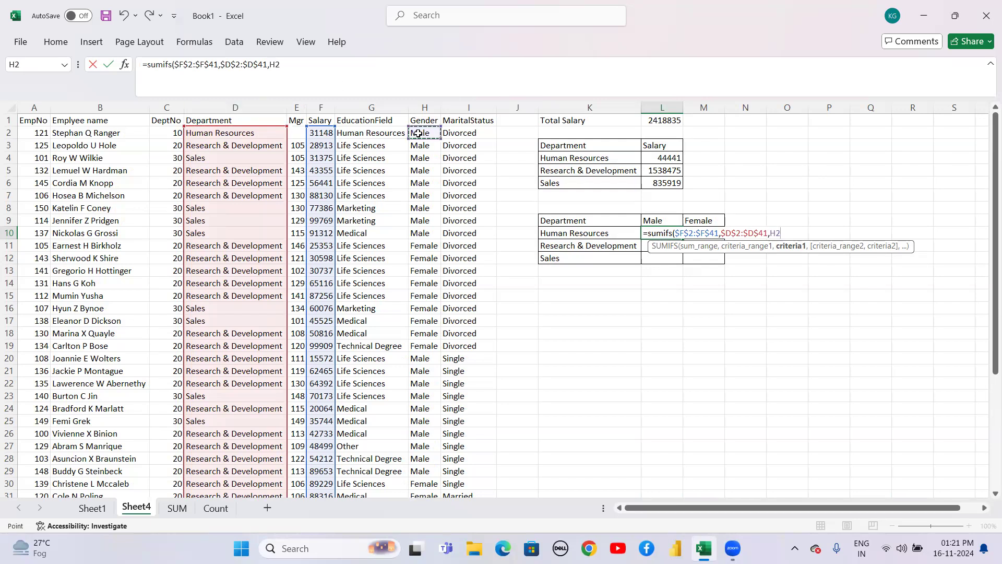
{"action": "key", "text": "ctrl+shift+Down"}
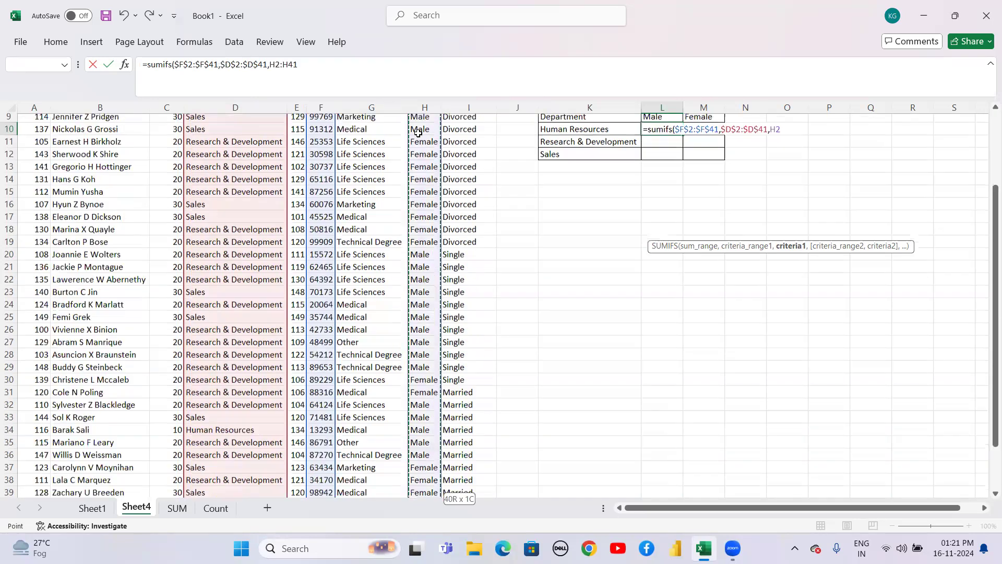
{"action": "key", "text": "shift+Down"}
{"action": "key", "text": "shift+Up"}
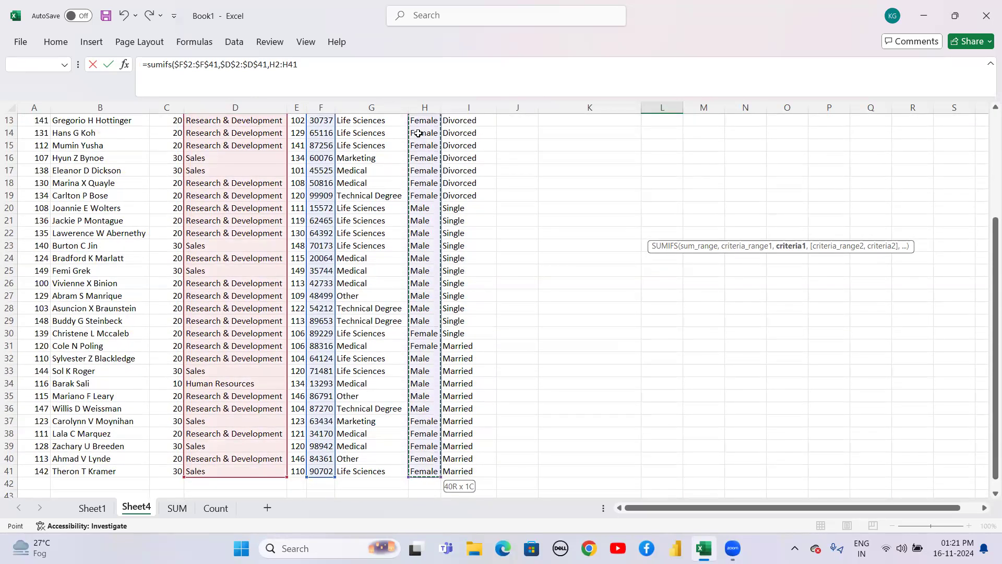
{"action": "scroll", "coordinate": [418, 133], "scroll_direction": "up", "scroll_amount": 4}
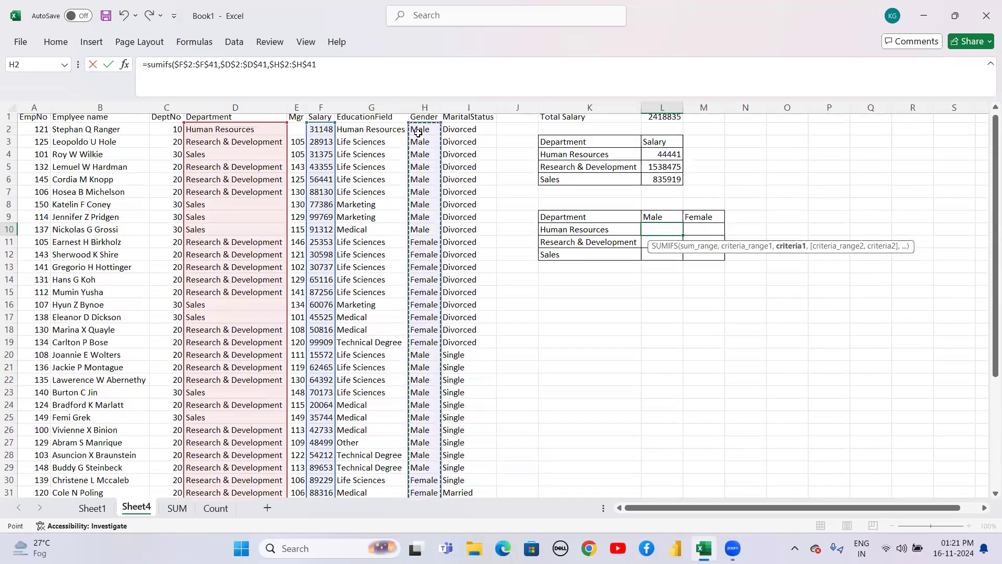
{"action": "key", "text": "F4"}
{"action": "type", "text": ","}
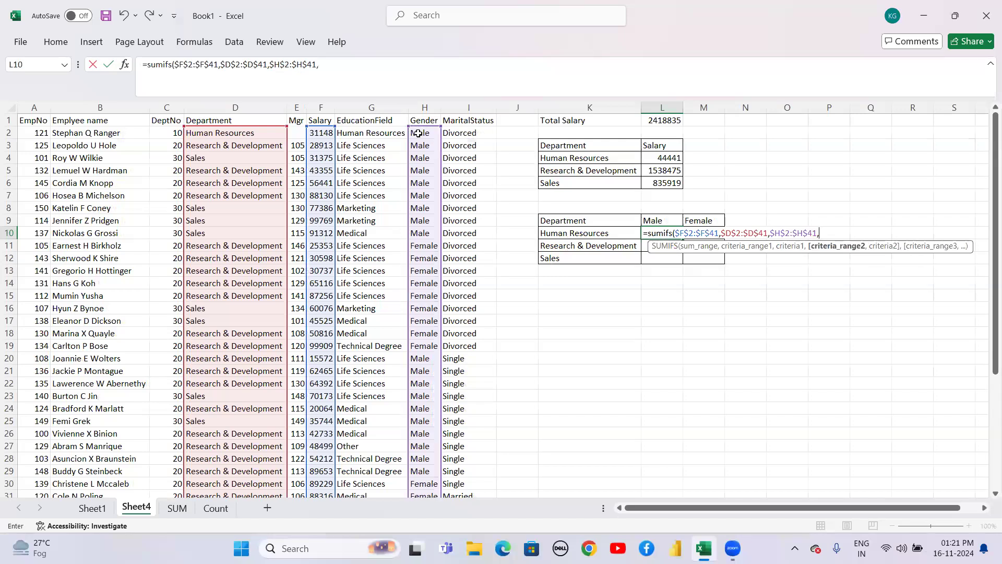
Try to complete the SUMIFS formula with the Male header as row-locked L$9, checking which argument each reference fills.
{"action": "left_click", "coordinate": [654, 220]}
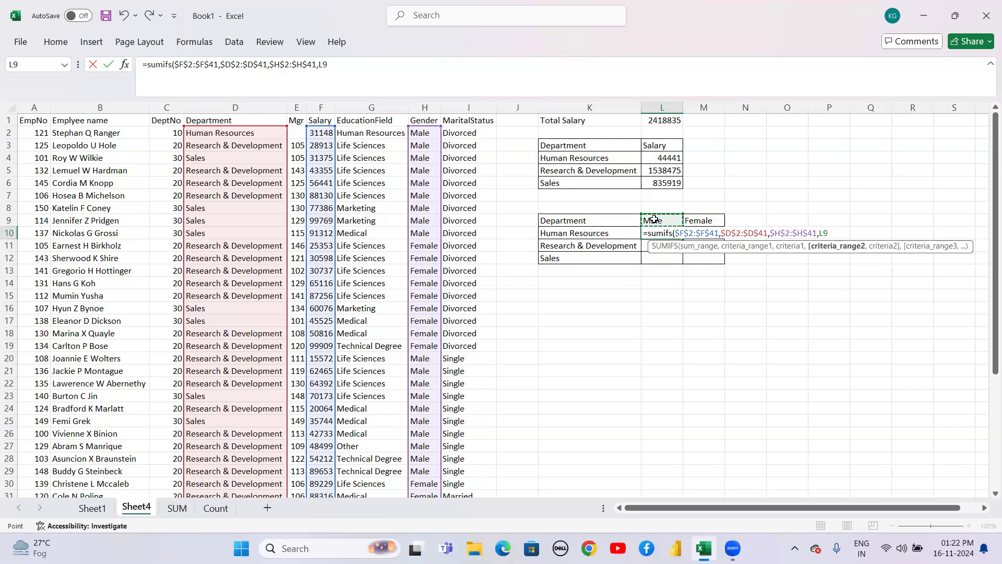
{"action": "key", "text": "F4"}
{"action": "key", "text": "F4"}
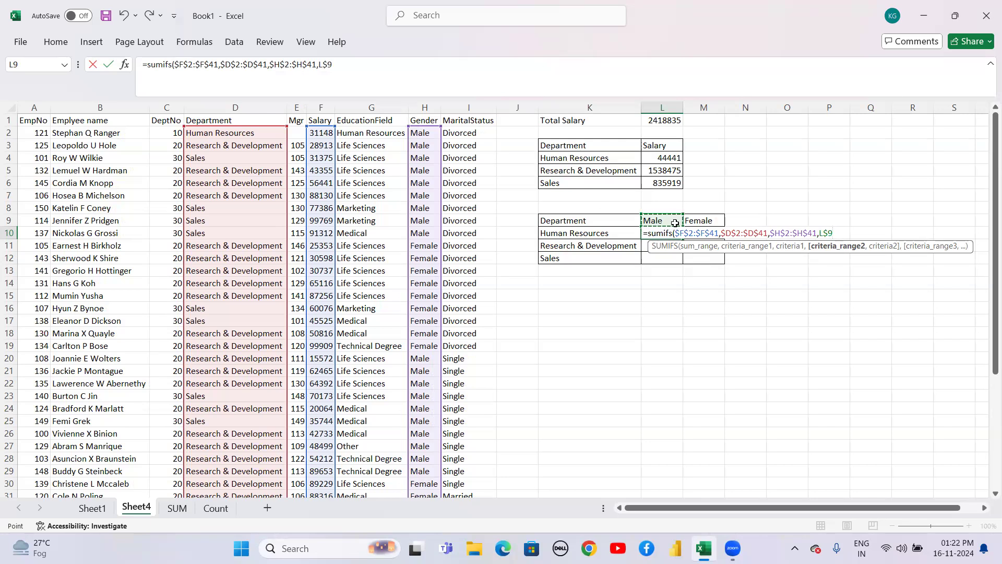
{"action": "left_click", "coordinate": [739, 246]}
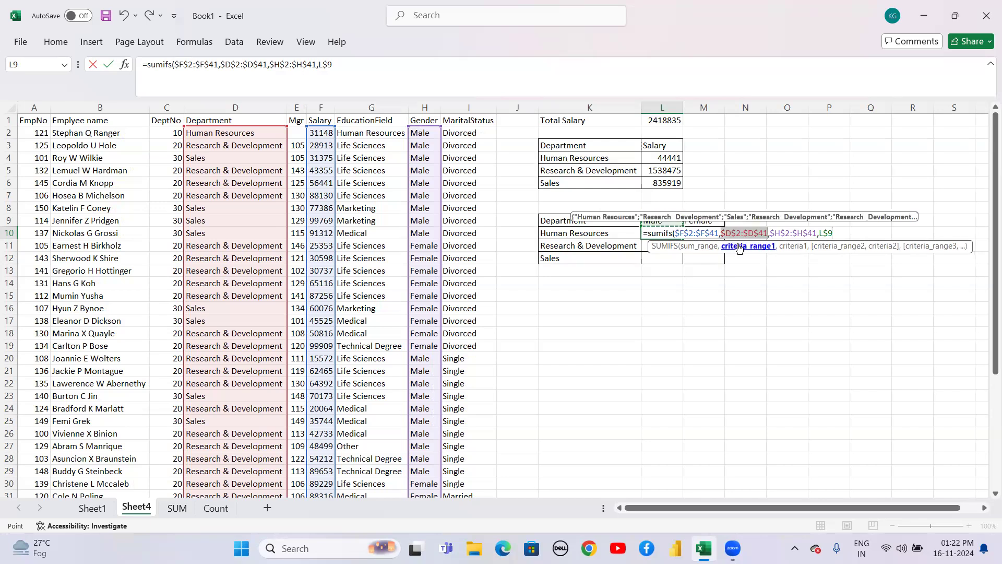
{"action": "left_click", "coordinate": [790, 246]}
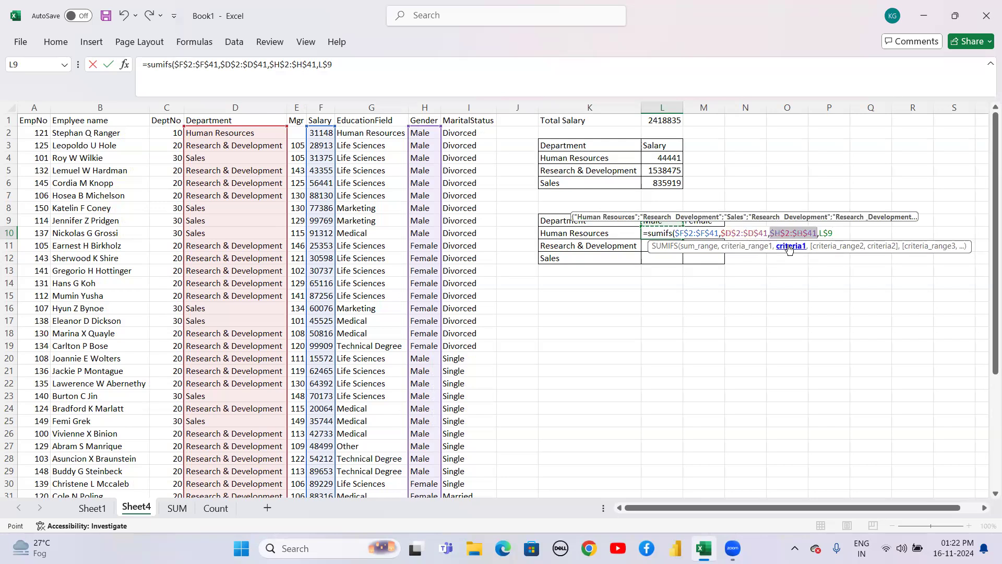
{"action": "left_click", "coordinate": [832, 248]}
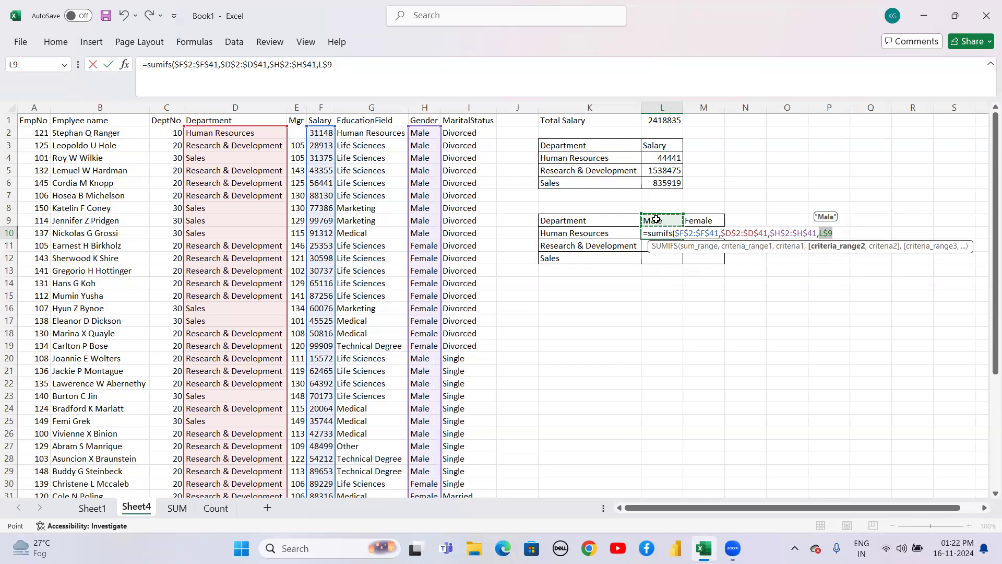
{"action": "left_click", "coordinate": [842, 230]}
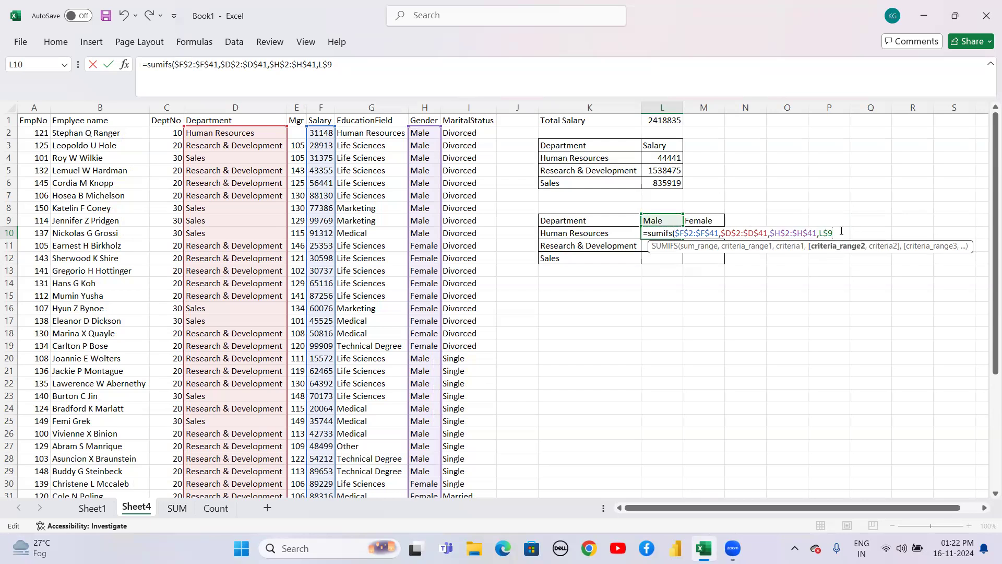
{"action": "type", "text": ")"}
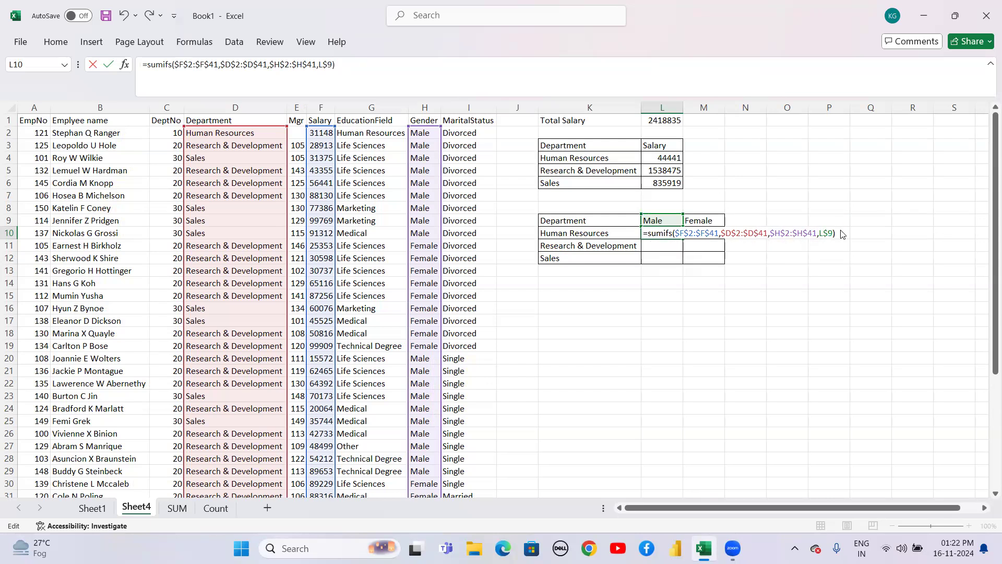
{"action": "key", "text": "Return"}
{"action": "key", "text": "Return"}
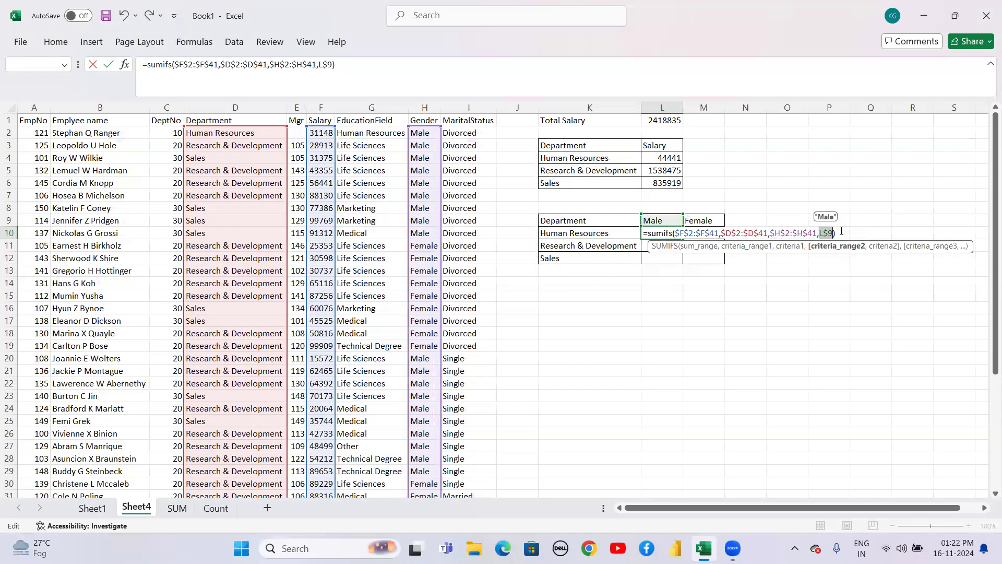
Remove the gender range and the L$9 reference from the end of the SUMIFS formula, keeping everything through $D$2:$D$41.
{"action": "left_click", "coordinate": [838, 232]}
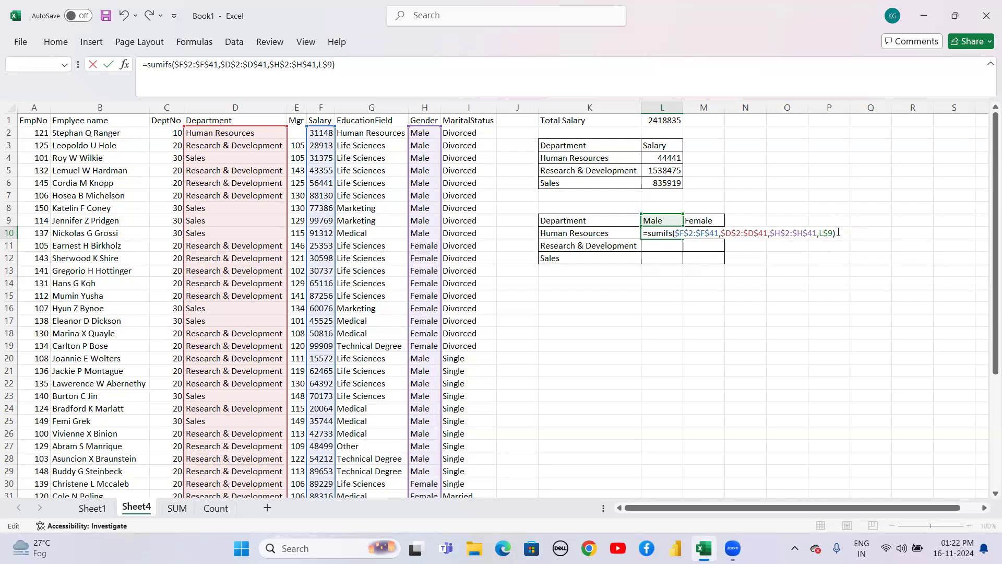
{"action": "key", "text": "BackSpace"}
{"action": "key", "text": "BackSpace"}
{"action": "key", "text": "BackSpace"}
{"action": "key", "text": "BackSpace"}
{"action": "key", "text": "BackSpace"}
{"action": "key", "text": "BackSpace"}
{"action": "key", "text": "BackSpace"}
{"action": "key", "text": "BackSpace"}
{"action": "key", "text": "BackSpace"}
{"action": "key", "text": "BackSpace"}
{"action": "key", "text": "BackSpace"}
{"action": "key", "text": "BackSpace"}
{"action": "key", "text": "BackSpace"}
{"action": "key", "text": "BackSpace"}
{"action": "key", "text": "BackSpace"}
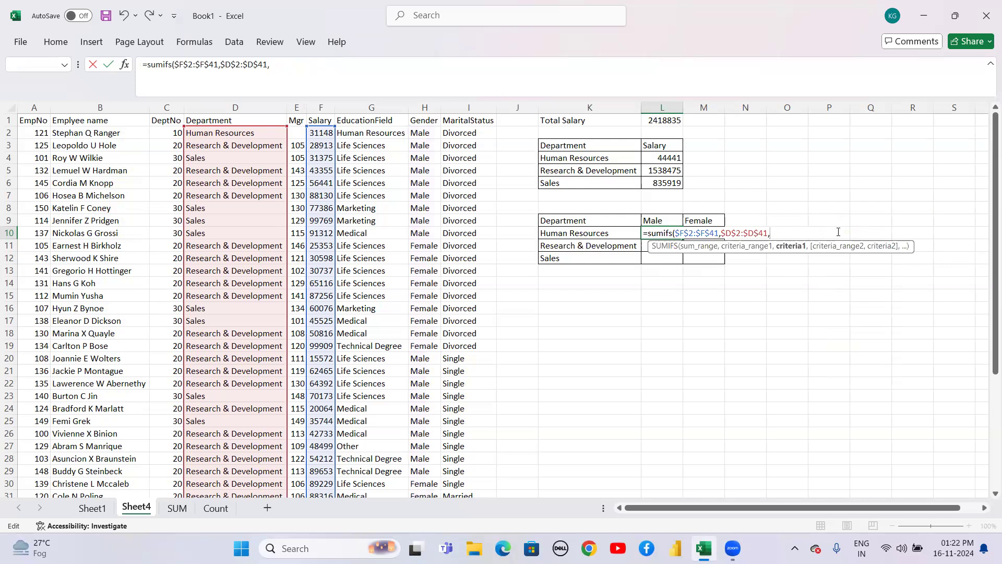
Add the Human Resources cell as the first SUMIFS criterion, locking only its column as $K10.
{"action": "left_click", "coordinate": [593, 234]}
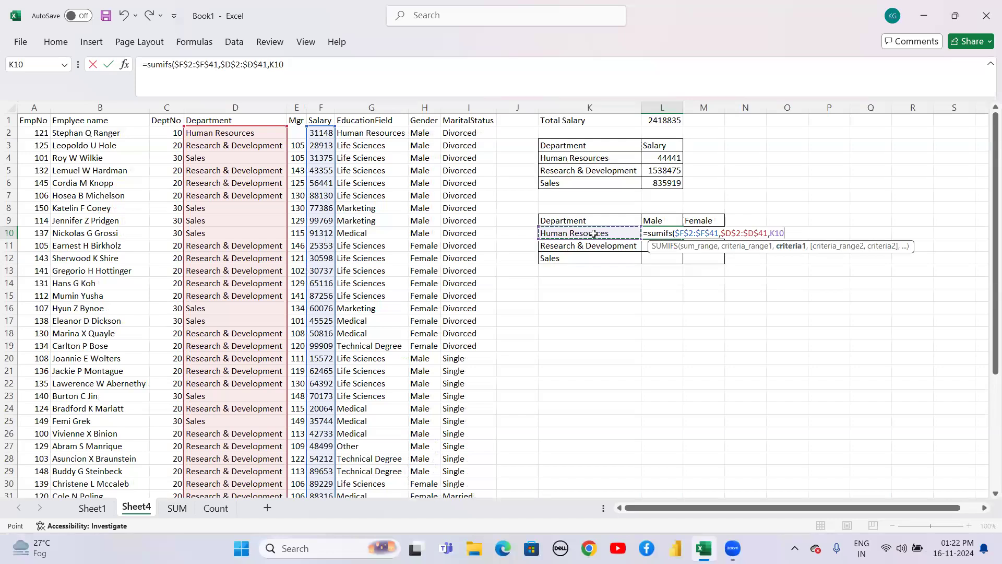
{"action": "key", "text": "F4"}
{"action": "key", "text": "F4"}
{"action": "key", "text": "F4"}
{"action": "key", "text": "F4"}
{"action": "key", "text": "F4"}
{"action": "key", "text": "F4"}
{"action": "key", "text": "F4"}
{"action": "type", "text": ","}
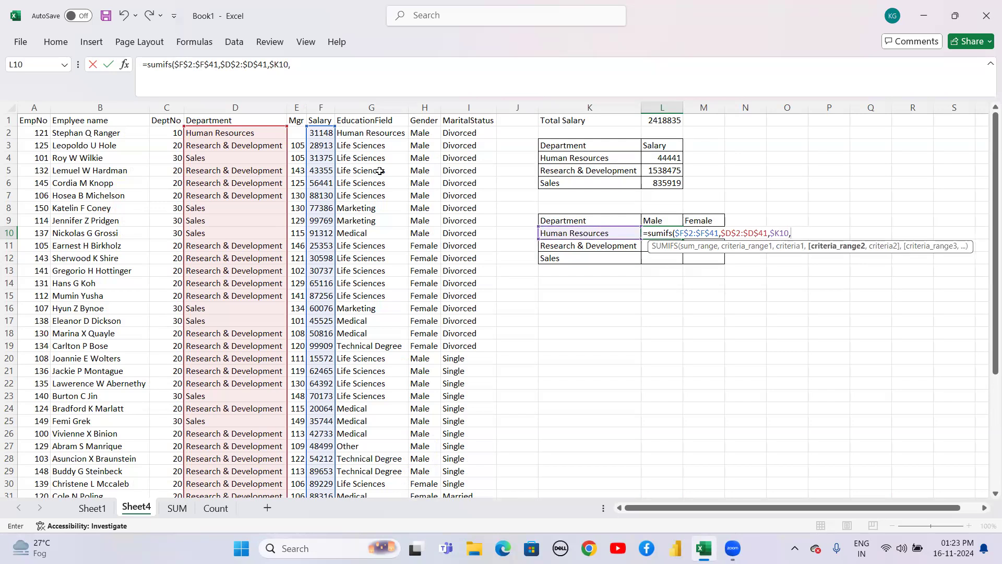
Add the gender cells $H$2:$H$41 as the second absolute criteria range of the SUMIFS formula.
{"action": "left_click", "coordinate": [424, 134]}
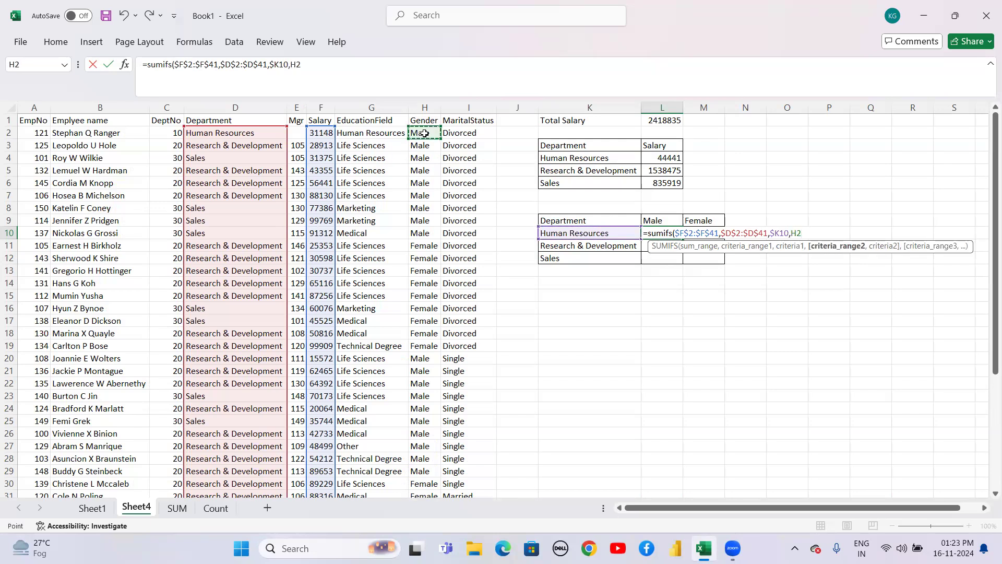
{"action": "key", "text": "ctrl+shift+Down"}
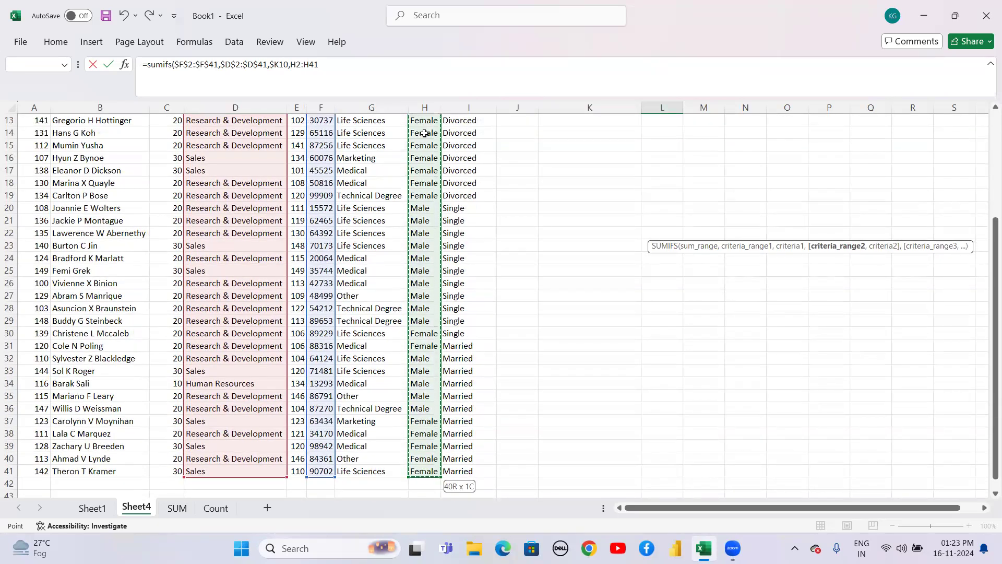
{"action": "key", "text": "F4"}
{"action": "type", "text": ","}
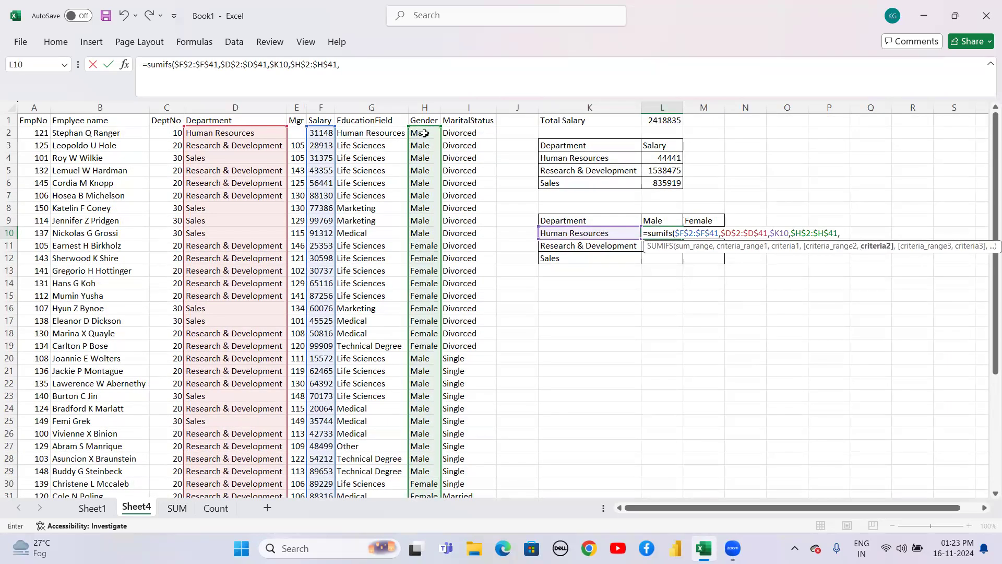
Add the Male header as the second criterion with only its row locked, L$9, and enter the completed SUMIFS formula in L10.
{"action": "left_click", "coordinate": [659, 222]}
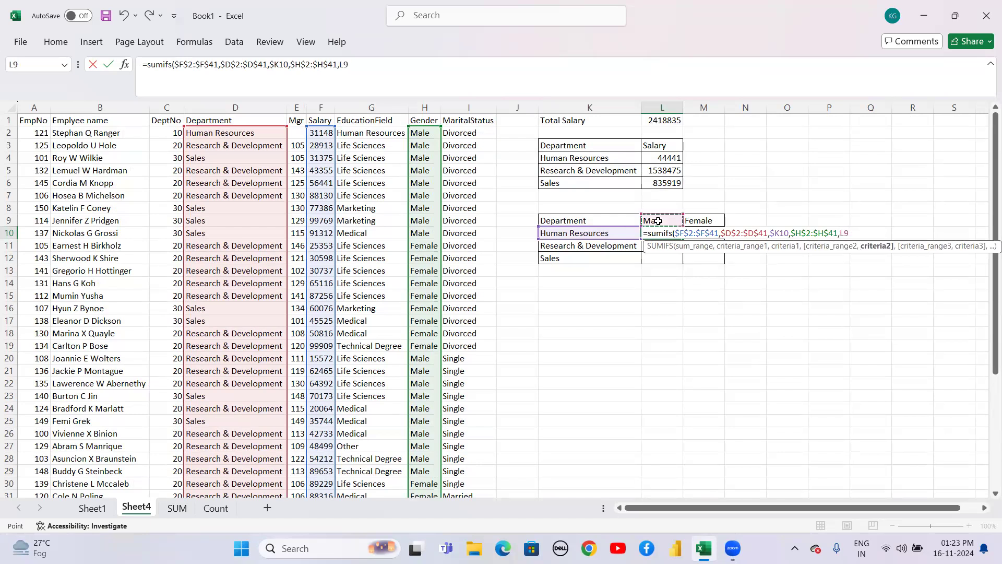
{"action": "key", "text": "F4"}
{"action": "key", "text": "F4"}
{"action": "type", "text": ")"}
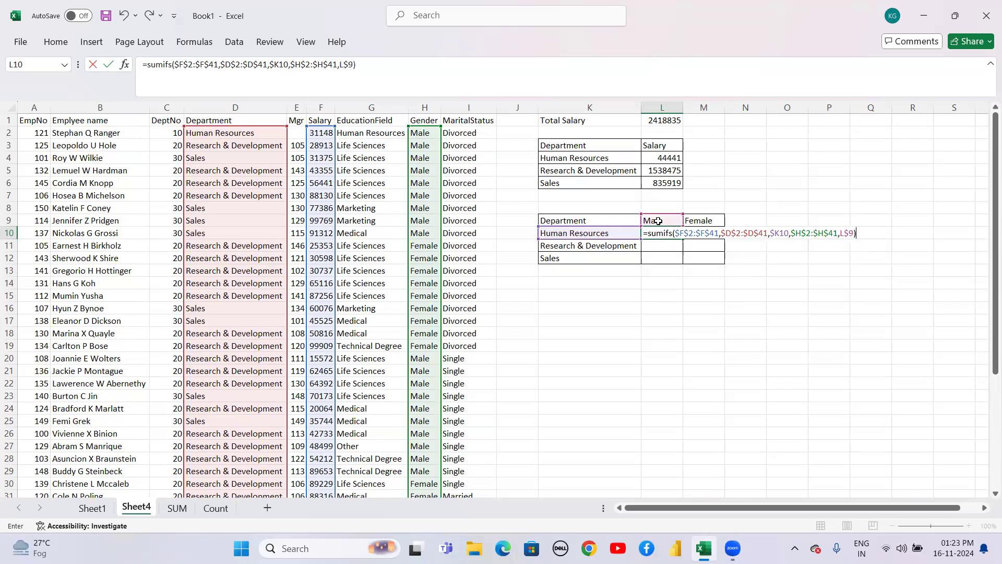
{"action": "key", "text": "ctrl+Return"}
Fill the SUMIFS formula from L10 down to L12 and across to the Female column, covering L10:M12.
{"action": "key", "text": "shift+Down"}
{"action": "key", "text": "shift+Down"}
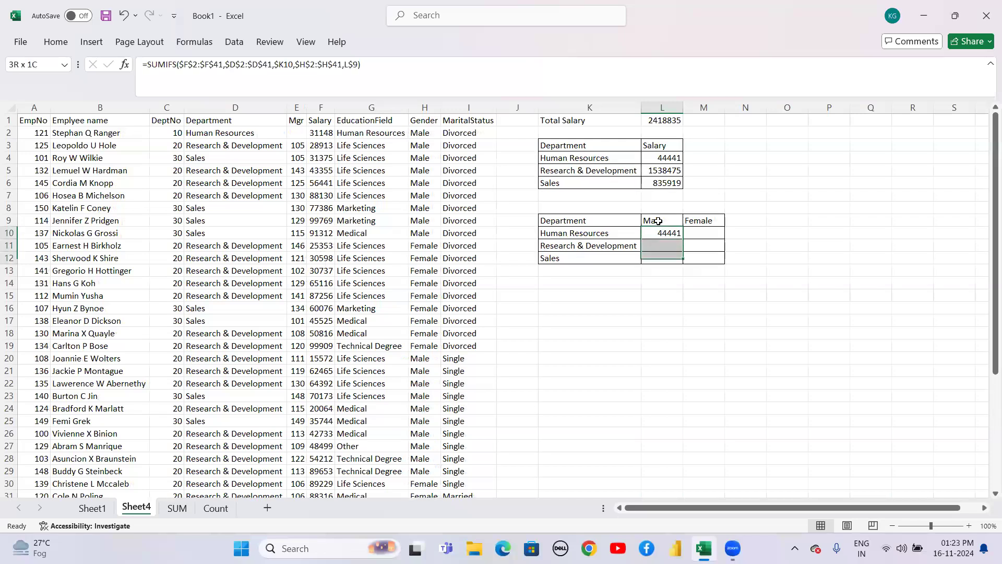
{"action": "key", "text": "ctrl+d"}
{"action": "key", "text": "shift+Right"}
{"action": "key", "text": "ctrl+r"}
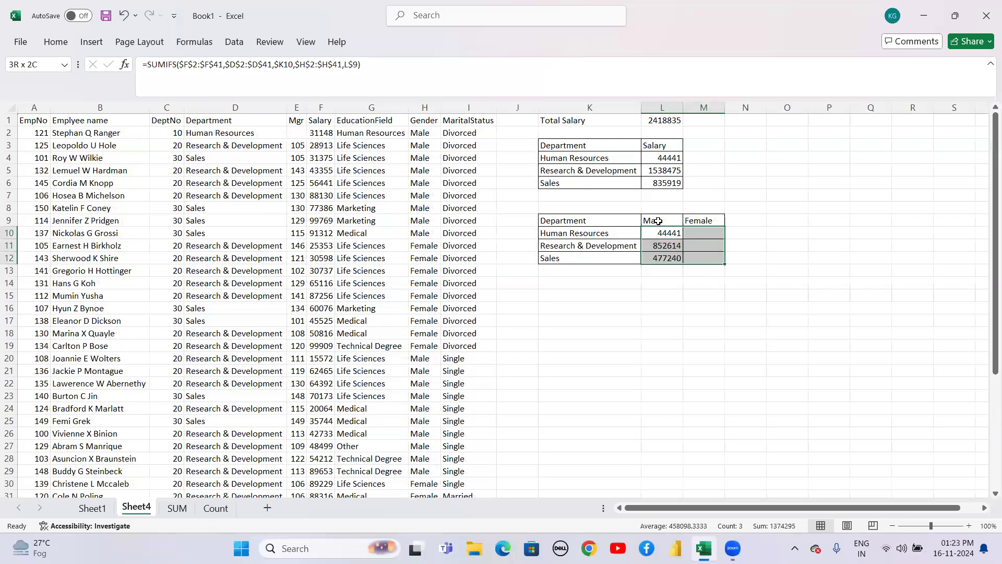
{"action": "key", "text": "Down"}
{"action": "key", "text": "Down"}
{"action": "key", "text": "Down"}
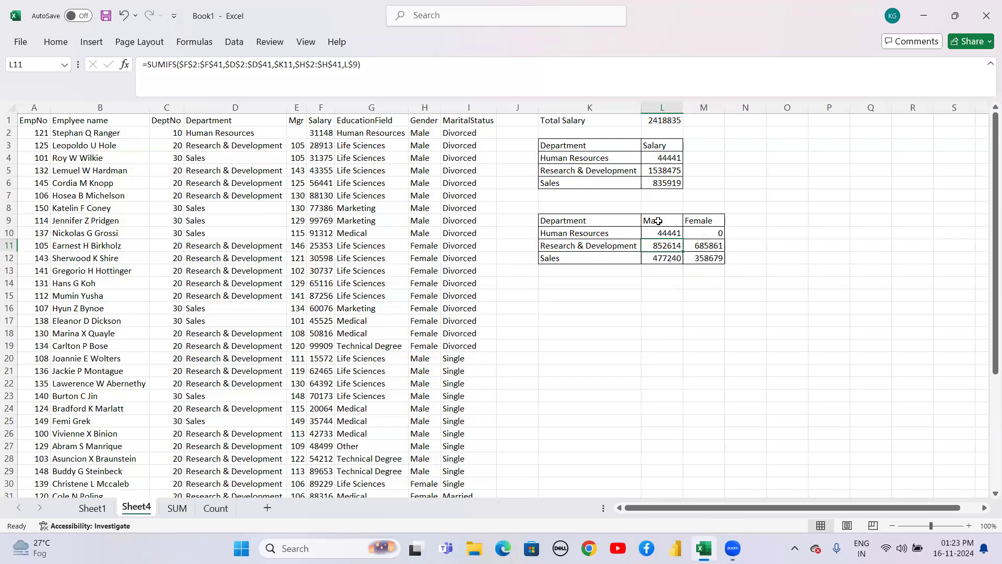
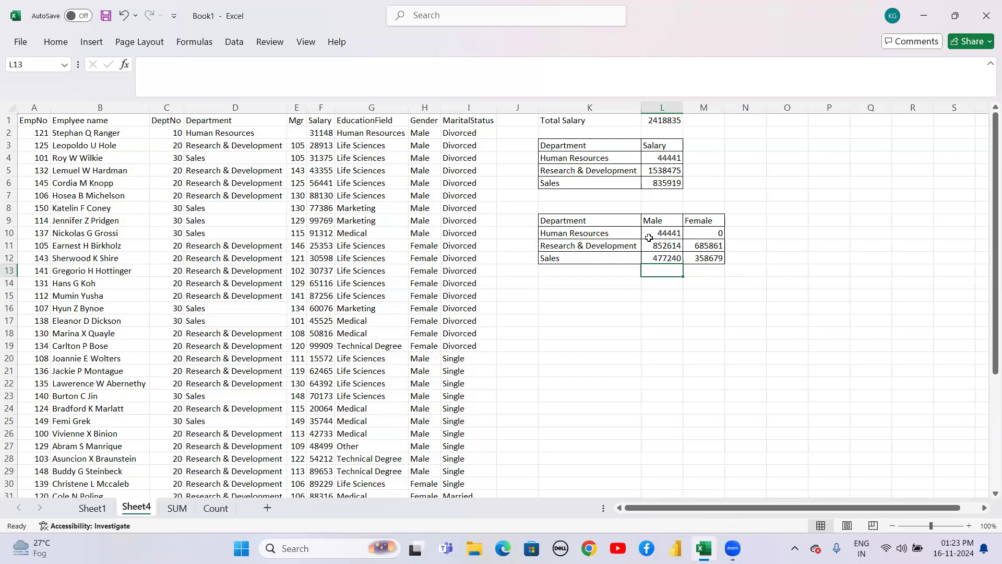
Examine the SUMIFS formulas for male and female salaries in each department row of the table.
{"action": "left_click", "coordinate": [654, 235]}
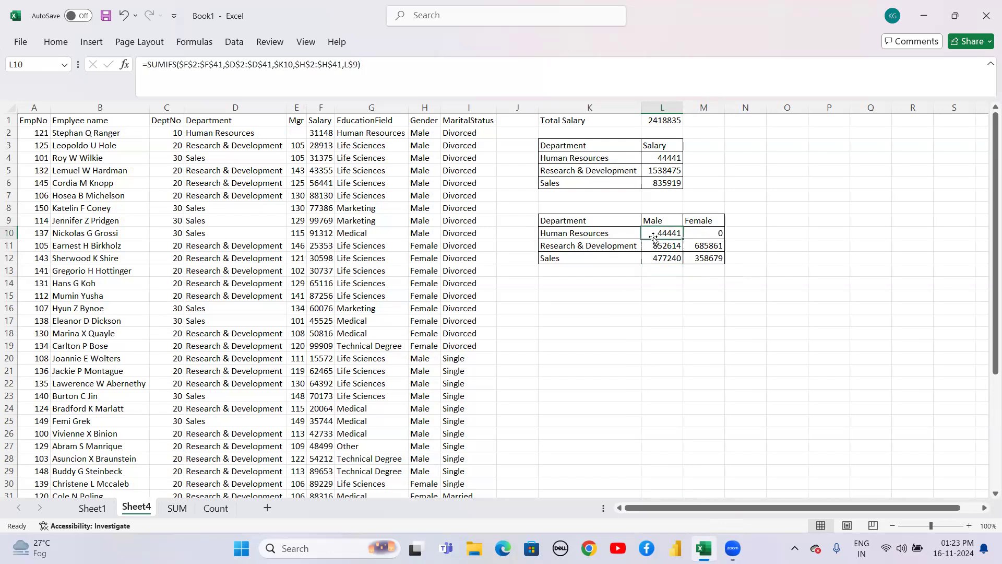
{"action": "left_click", "coordinate": [701, 233]}
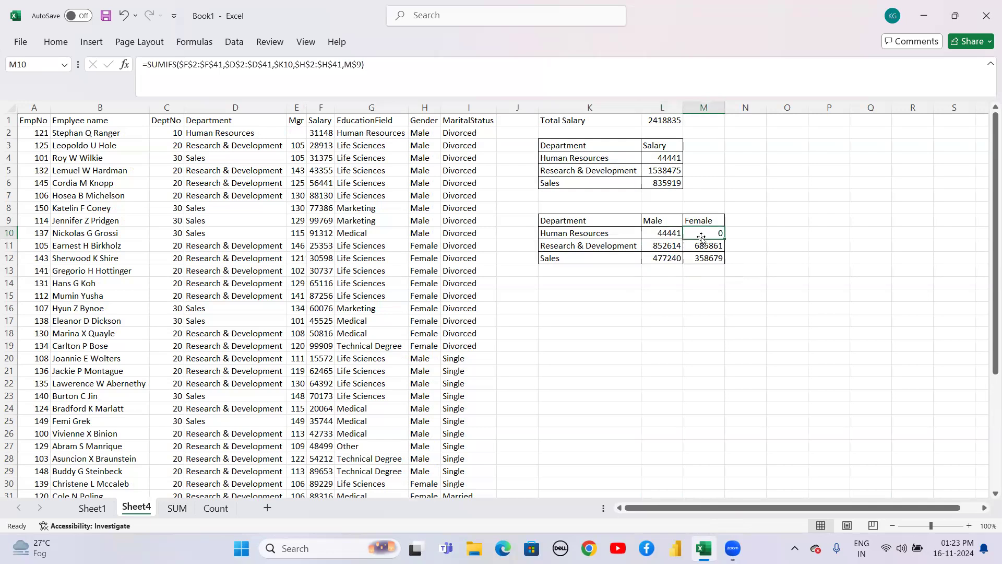
{"action": "left_click", "coordinate": [603, 248]}
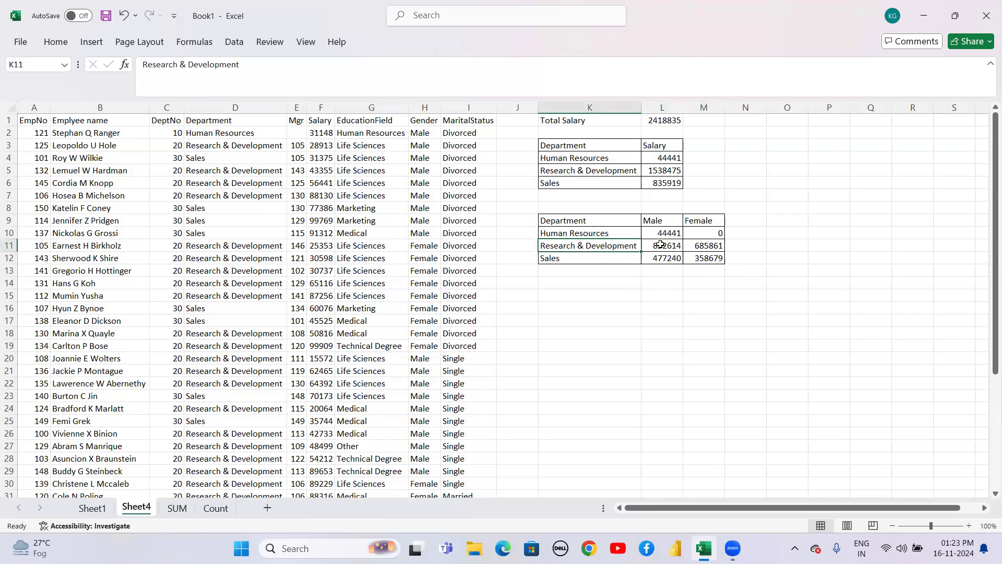
{"action": "left_click", "coordinate": [660, 244]}
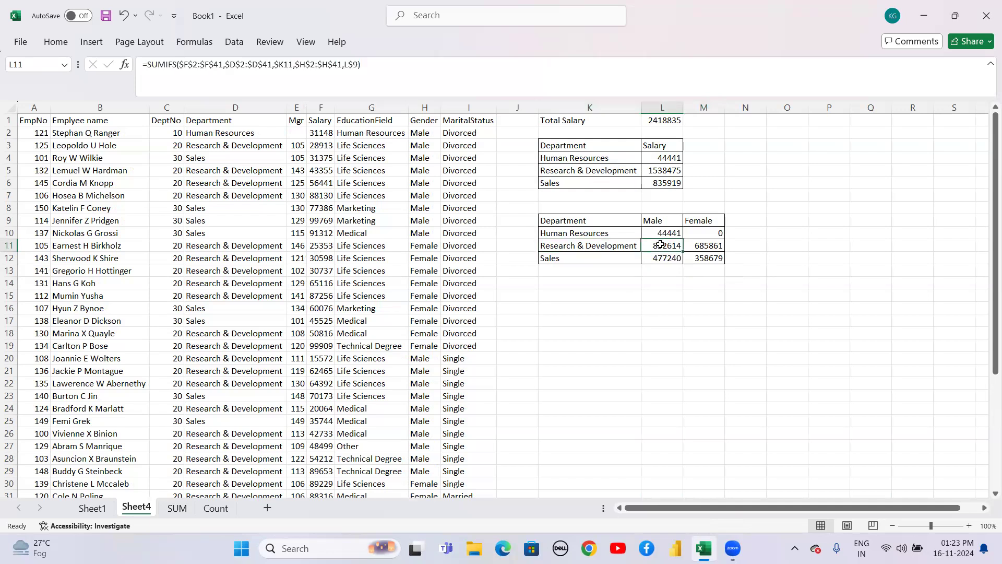
{"action": "left_click", "coordinate": [706, 246]}
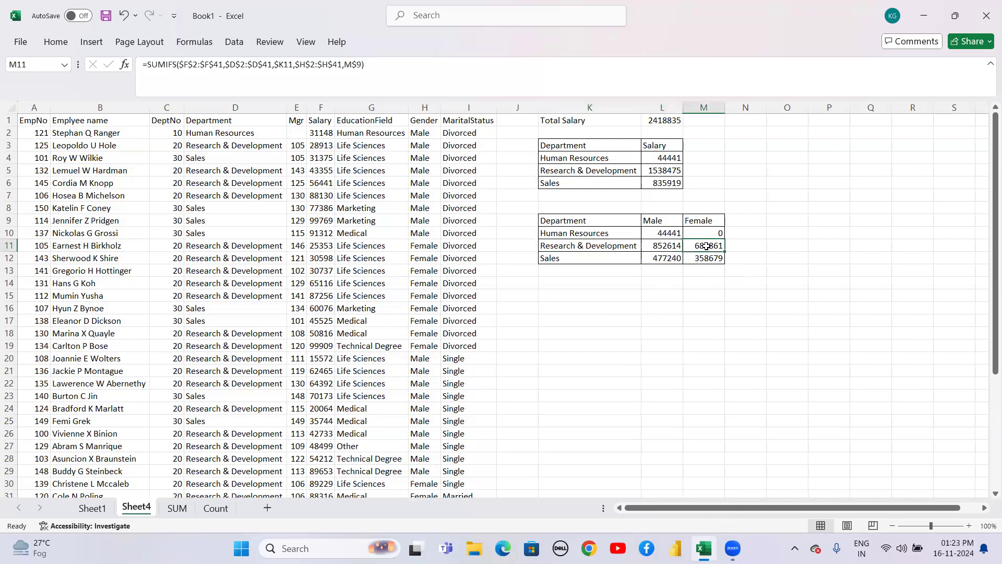
{"action": "left_click", "coordinate": [578, 259]}
{"action": "left_click", "coordinate": [656, 259]}
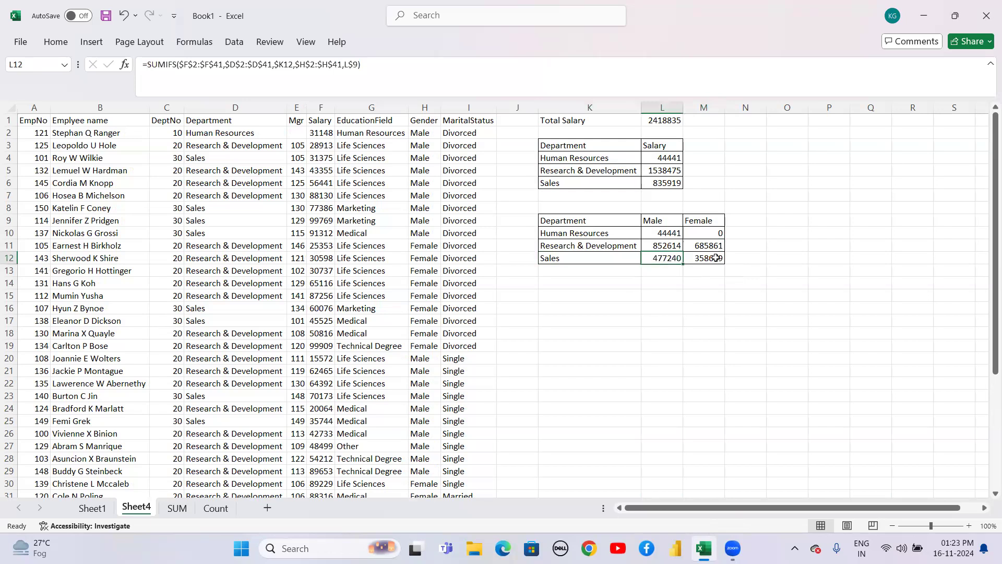
{"action": "left_click", "coordinate": [716, 257]}
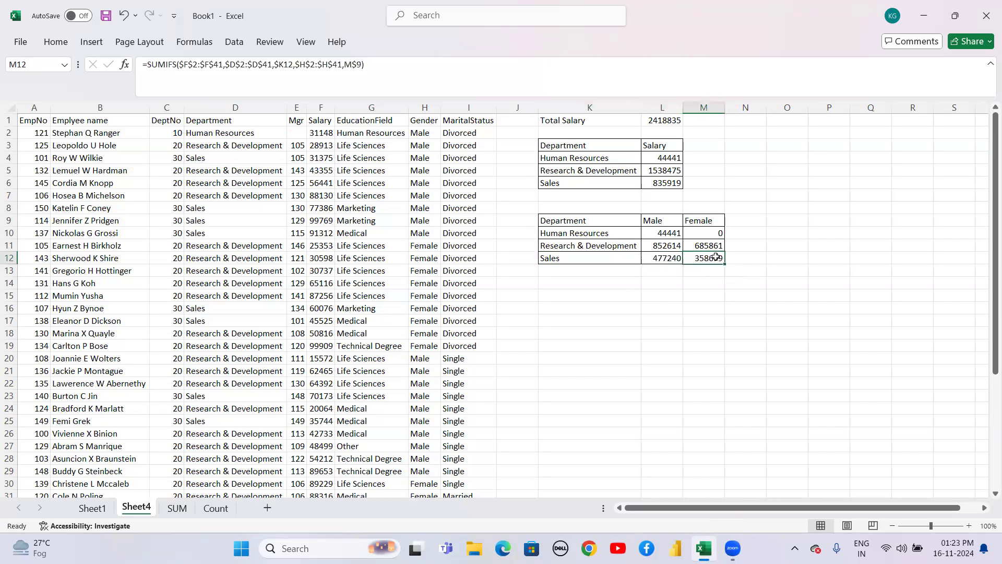
Copy the Gender header and the Male value from H1:H2 into K14:K15 below the department and gender table.
{"action": "left_click", "coordinate": [572, 300]}
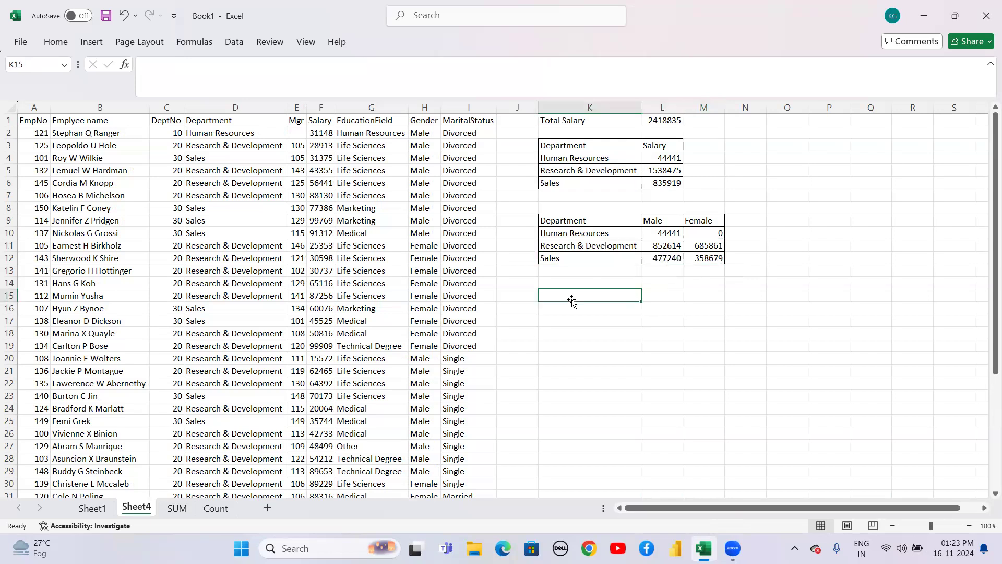
{"action": "key", "text": "Up"}
{"action": "key", "text": "Up"}
{"action": "key", "text": "Up"}
{"action": "key", "text": "Up"}
{"action": "key", "text": "Up"}
{"action": "key", "text": "Up"}
{"action": "key", "text": "Up"}
{"action": "key", "text": "Up"}
{"action": "key", "text": "Up"}
{"action": "key", "text": "Up"}
{"action": "key", "text": "Up"}
{"action": "key", "text": "Up"}
{"action": "key", "text": "Up"}
{"action": "key", "text": "Up"}
{"action": "key", "text": "Left"}
{"action": "key", "text": "Left"}
{"action": "key", "text": "Left"}
{"action": "key", "text": "shift+Down"}
{"action": "key", "text": "shift+Down"}
{"action": "key", "text": "ctrl+c"}
{"action": "key", "text": "Down"}
{"action": "key", "text": "Down"}
{"action": "key", "text": "Down"}
{"action": "key", "text": "Down"}
{"action": "key", "text": "Down"}
{"action": "key", "text": "Down"}
{"action": "key", "text": "Down"}
{"action": "key", "text": "Down"}
{"action": "key", "text": "Down"}
{"action": "key", "text": "Down"}
{"action": "key", "text": "Down"}
{"action": "key", "text": "Down"}
{"action": "key", "text": "Down"}
{"action": "key", "text": "Down"}
{"action": "key", "text": "Down"}
{"action": "key", "text": "Right"}
{"action": "key", "text": "Right"}
{"action": "key", "text": "Right"}
{"action": "key", "text": "Up"}
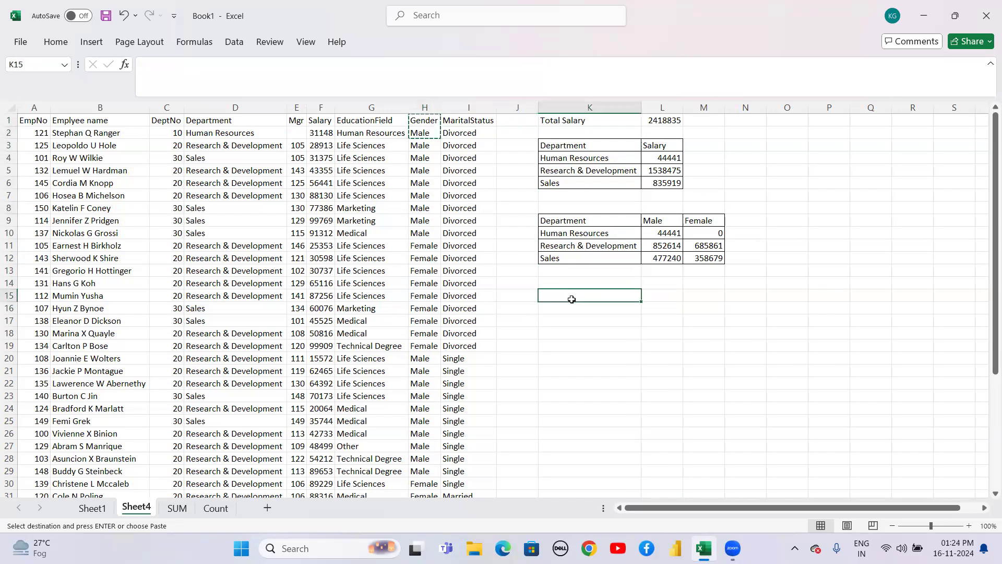
{"action": "key", "text": "Up"}
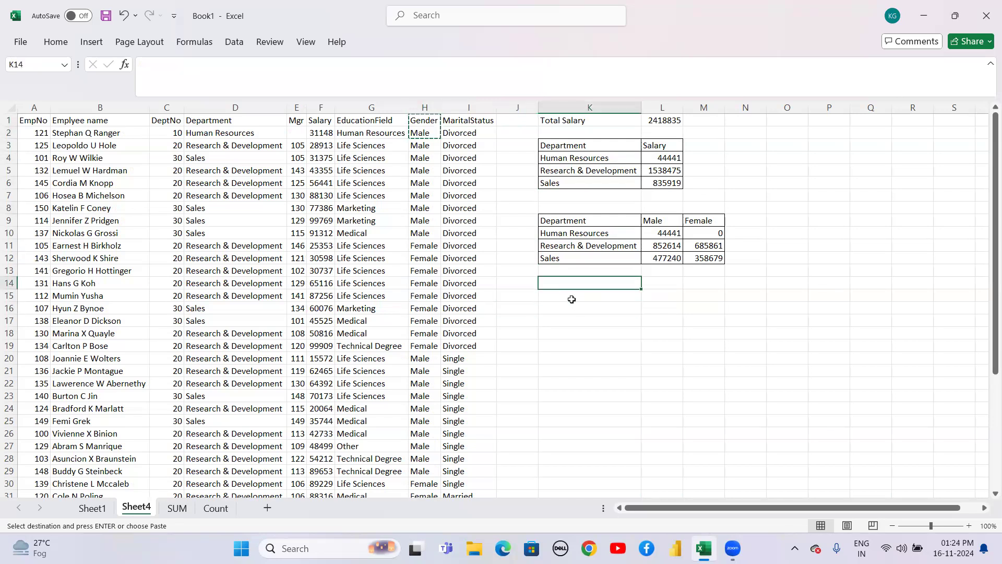
{"action": "key", "text": "ctrl+v"}
Copy the department list K9:K12, including its Department header, into K16:K19 beneath the Gender and Male labels.
{"action": "key", "text": "Down"}
{"action": "key", "text": "Down"}
{"action": "key", "text": "Left"}
{"action": "key", "text": "Left"}
{"action": "key", "text": "Left"}
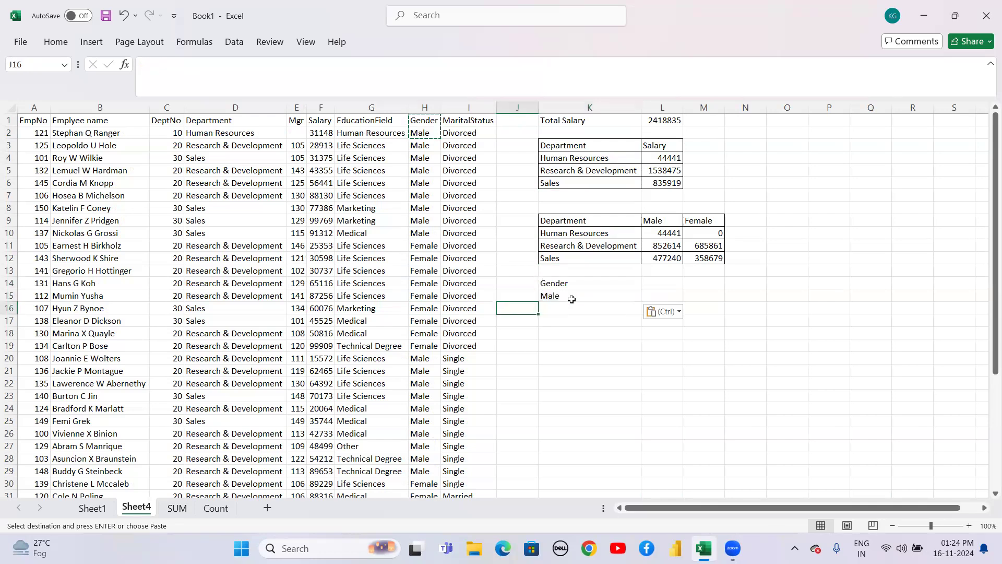
{"action": "key", "text": "Left"}
{"action": "key", "text": "Left"}
{"action": "key", "text": "Left"}
{"action": "key", "text": "Right"}
{"action": "key", "text": "Right"}
{"action": "key", "text": "Right"}
{"action": "key", "text": "Right"}
{"action": "key", "text": "Right"}
{"action": "key", "text": "Right"}
{"action": "key", "text": "Up"}
{"action": "key", "text": "Up"}
{"action": "key", "text": "Up"}
{"action": "key", "text": "Up"}
{"action": "key", "text": "Up"}
{"action": "key", "text": "Up"}
{"action": "key", "text": "Up"}
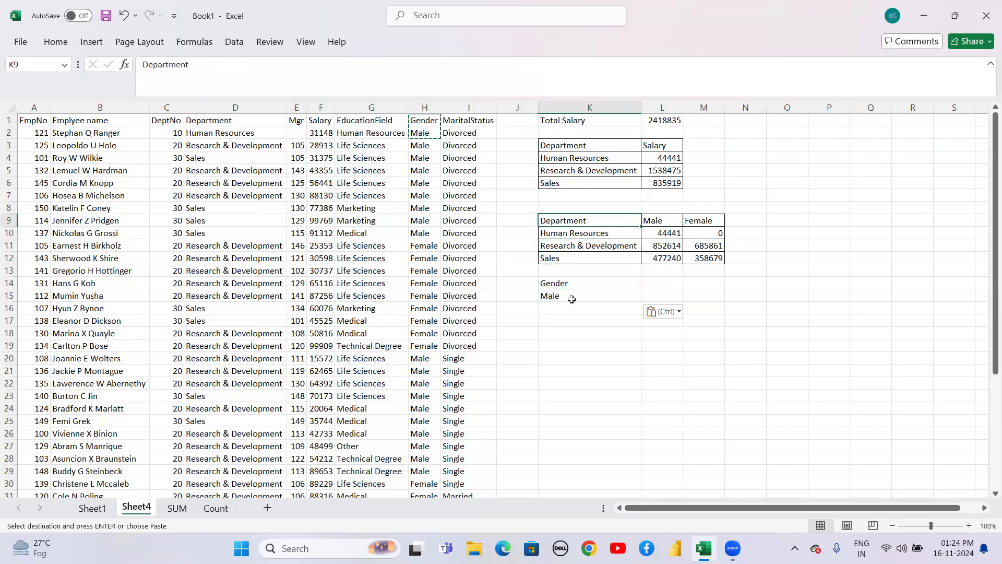
{"action": "key", "text": "shift+Down"}
{"action": "key", "text": "shift+Down"}
{"action": "key", "text": "shift+Down"}
{"action": "key", "text": "ctrl+c"}
{"action": "key", "text": "Down"}
{"action": "key", "text": "Down"}
{"action": "key", "text": "Down"}
{"action": "key", "text": "Down"}
{"action": "key", "text": "Down"}
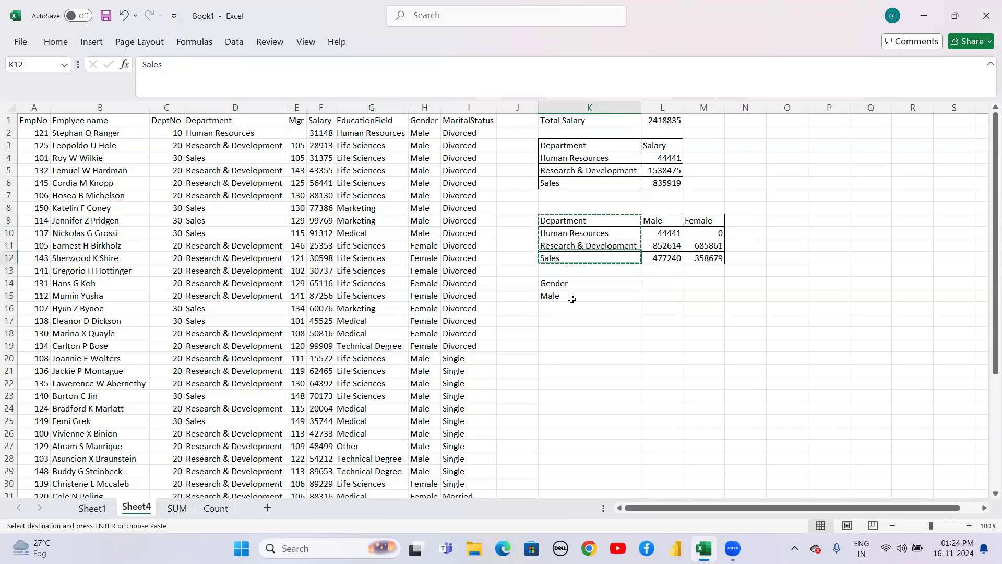
{"action": "key", "text": "Down"}
{"action": "key", "text": "Down"}
{"action": "key", "text": "ctrl+v"}
Copy a Divorced value from the MaritalStatus column into L16 as the first column header beside Department.
{"action": "key", "text": "Up"}
{"action": "key", "text": "Up"}
{"action": "key", "text": "Up"}
{"action": "key", "text": "Up"}
{"action": "key", "text": "Left"}
{"action": "key", "text": "Left"}
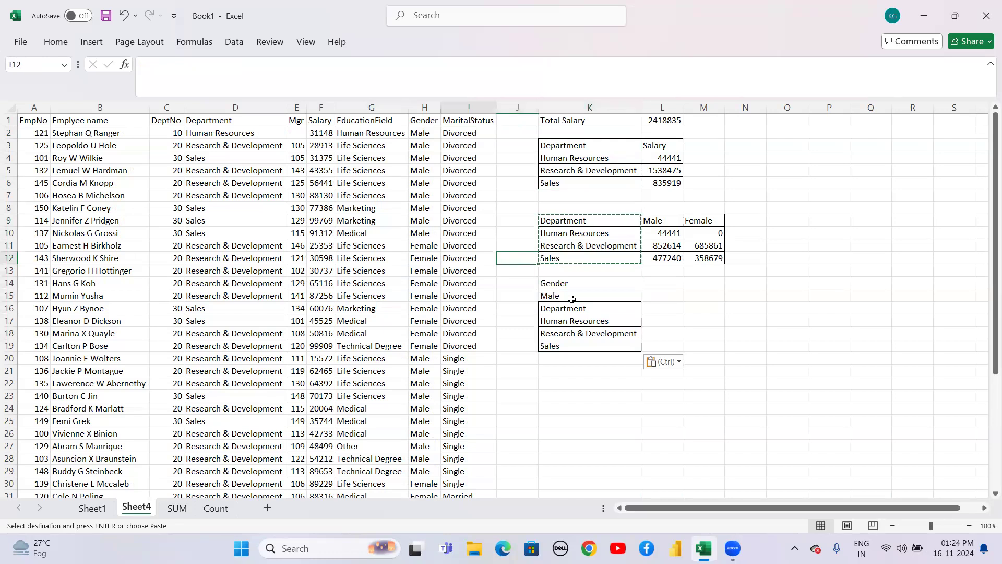
{"action": "key", "text": "ctrl+c"}
{"action": "key", "text": "Down"}
{"action": "key", "text": "Down"}
{"action": "key", "text": "Down"}
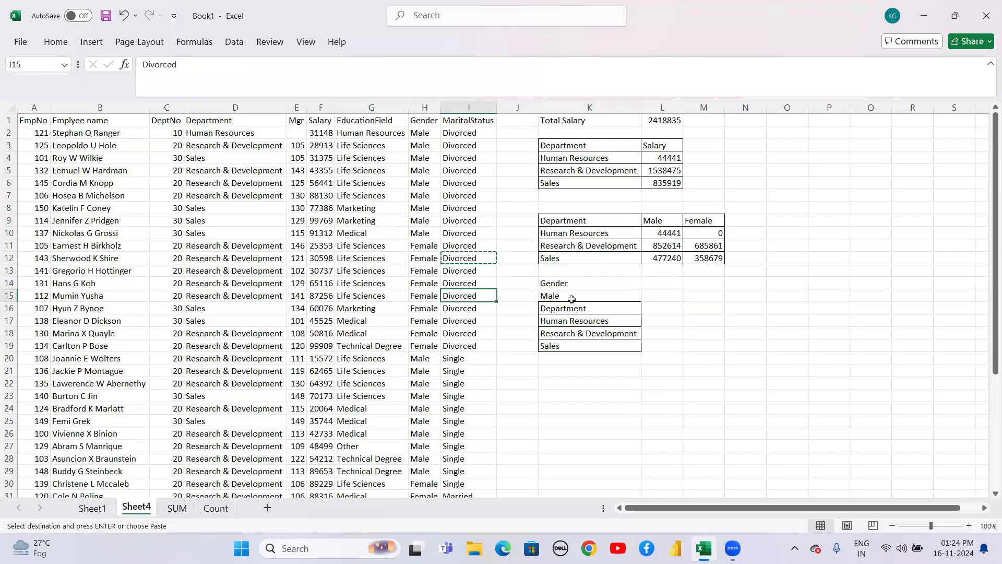
{"action": "key", "text": "Right"}
{"action": "key", "text": "Right"}
{"action": "key", "text": "Right"}
{"action": "key", "text": "Down"}
{"action": "key", "text": "ctrl+v"}
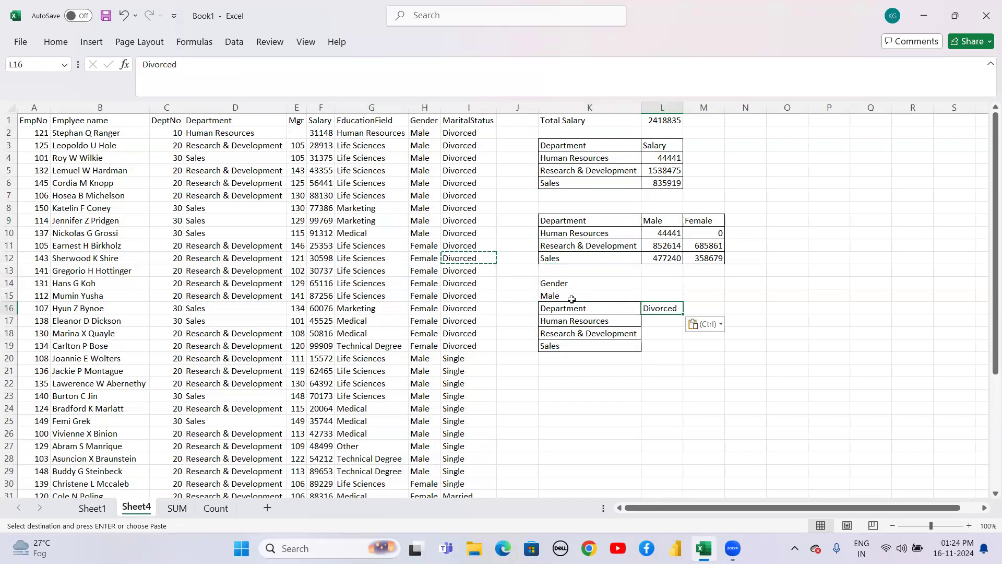
Copy a Single value from the MaritalStatus column into M16 as the second marital status header.
{"action": "key", "text": "Left"}
{"action": "key", "text": "Left"}
{"action": "key", "text": "Left"}
{"action": "key", "text": "Down"}
{"action": "key", "text": "Down"}
{"action": "key", "text": "Down"}
{"action": "key", "text": "Down"}
{"action": "key", "text": "Down"}
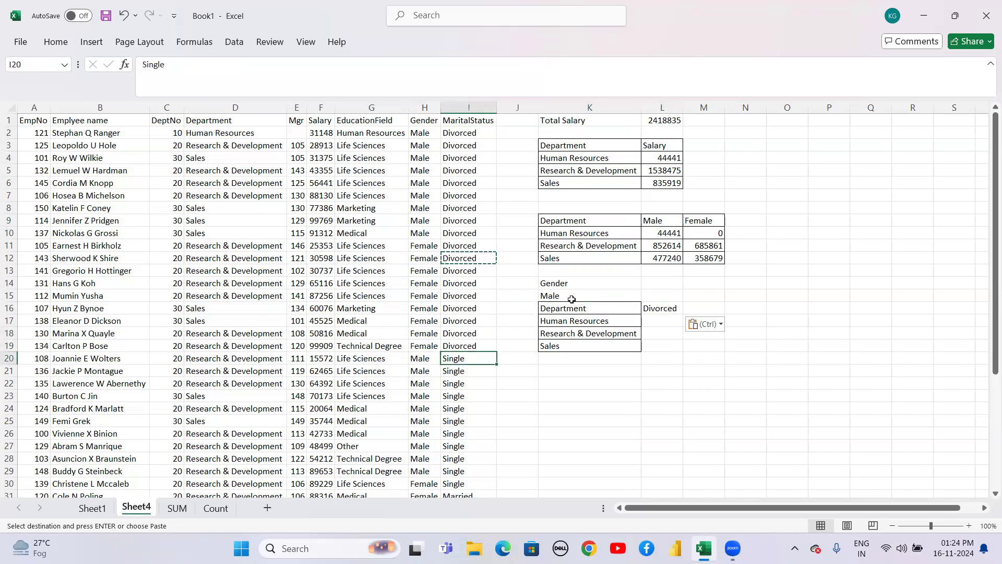
{"action": "key", "text": "ctrl+c"}
{"action": "key", "text": "Right"}
{"action": "key", "text": "Right"}
{"action": "key", "text": "Right"}
{"action": "key", "text": "Right"}
{"action": "key", "text": "Right"}
{"action": "key", "text": "Up"}
{"action": "key", "text": "Up"}
{"action": "key", "text": "Up"}
{"action": "key", "text": "Up"}
{"action": "key", "text": "Up"}
{"action": "key", "text": "Left"}
{"action": "key", "text": "ctrl+v"}
Copy a Married value from the MaritalStatus column into N16 as the third marital status header.
{"action": "key", "text": "Down"}
{"action": "key", "text": "Left"}
{"action": "key", "text": "Left"}
{"action": "key", "text": "Left"}
{"action": "key", "text": "Left"}
{"action": "key", "text": "Down"}
{"action": "key", "text": "Down"}
{"action": "key", "text": "Down"}
{"action": "key", "text": "Down"}
{"action": "key", "text": "Down"}
{"action": "key", "text": "Down"}
{"action": "key", "text": "Down"}
{"action": "key", "text": "Down"}
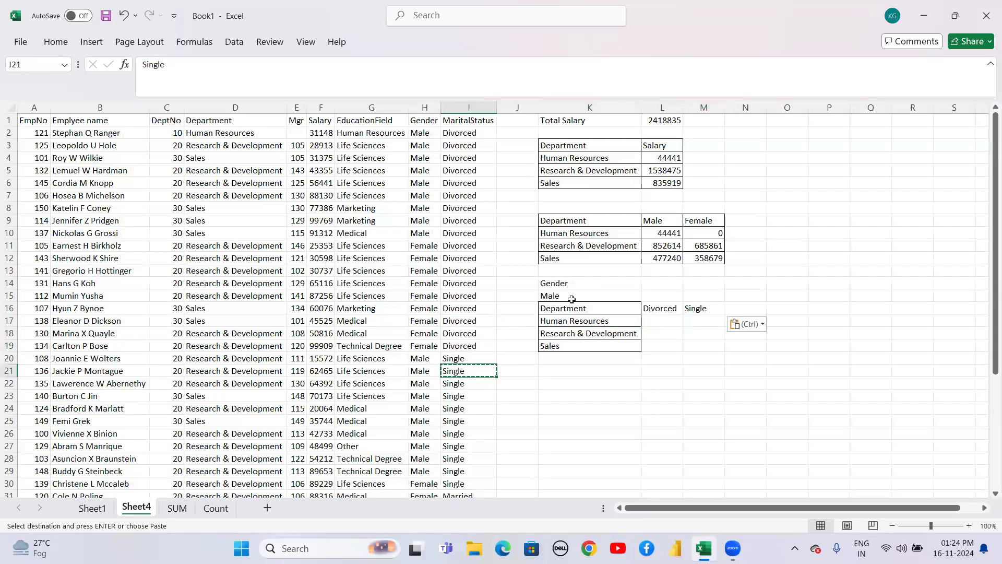
{"action": "key", "text": "Down"}
{"action": "key", "text": "Down"}
{"action": "key", "text": "Down"}
{"action": "key", "text": "Down"}
{"action": "key", "text": "Down"}
{"action": "key", "text": "Down"}
{"action": "key", "text": "Down"}
{"action": "key", "text": "Down"}
{"action": "key", "text": "Down"}
{"action": "key", "text": "Down"}
{"action": "key", "text": "Down"}
{"action": "key", "text": "Down"}
{"action": "key", "text": "Down"}
{"action": "key", "text": "Down"}
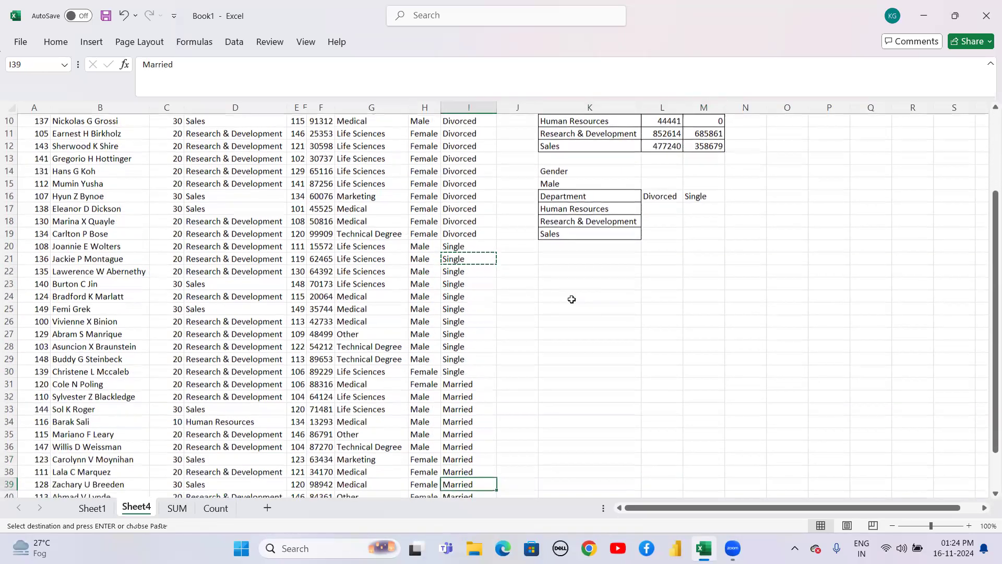
{"action": "key", "text": "ctrl+c"}
{"action": "key", "text": "Up"}
{"action": "key", "text": "Up"}
{"action": "key", "text": "Up"}
{"action": "key", "text": "Up"}
{"action": "key", "text": "Up"}
{"action": "key", "text": "Up"}
{"action": "key", "text": "Up"}
{"action": "key", "text": "Up"}
{"action": "key", "text": "Up"}
{"action": "key", "text": "Up"}
{"action": "key", "text": "Up"}
{"action": "key", "text": "Up"}
{"action": "key", "text": "Up"}
{"action": "key", "text": "Up"}
{"action": "key", "text": "Up"}
{"action": "key", "text": "Up"}
{"action": "key", "text": "Up"}
{"action": "key", "text": "Up"}
{"action": "key", "text": "Up"}
{"action": "key", "text": "Up"}
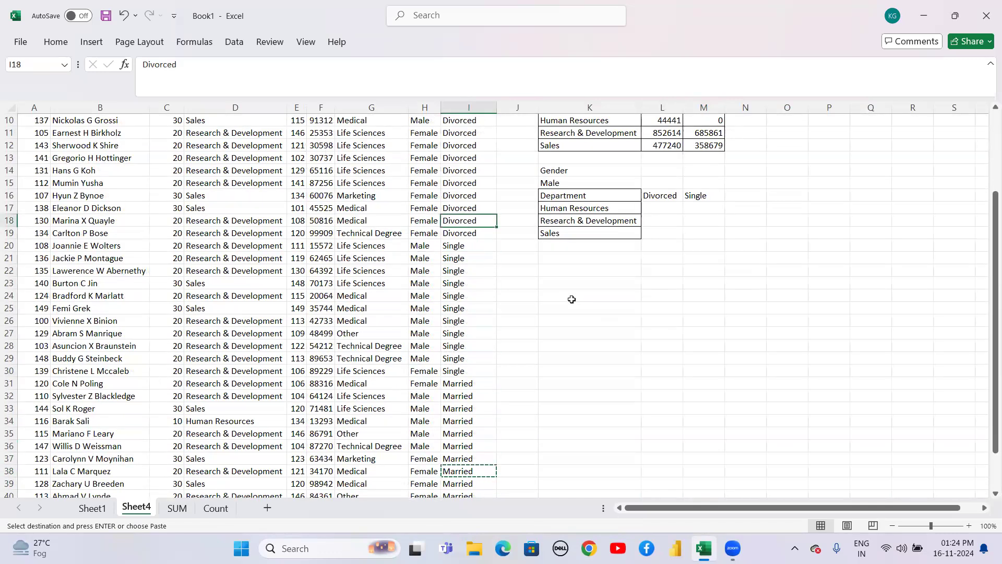
{"action": "key", "text": "Right"}
{"action": "key", "text": "Right"}
{"action": "key", "text": "Right"}
{"action": "key", "text": "Right"}
{"action": "key", "text": "Right"}
{"action": "key", "text": "Up"}
{"action": "key", "text": "Up"}
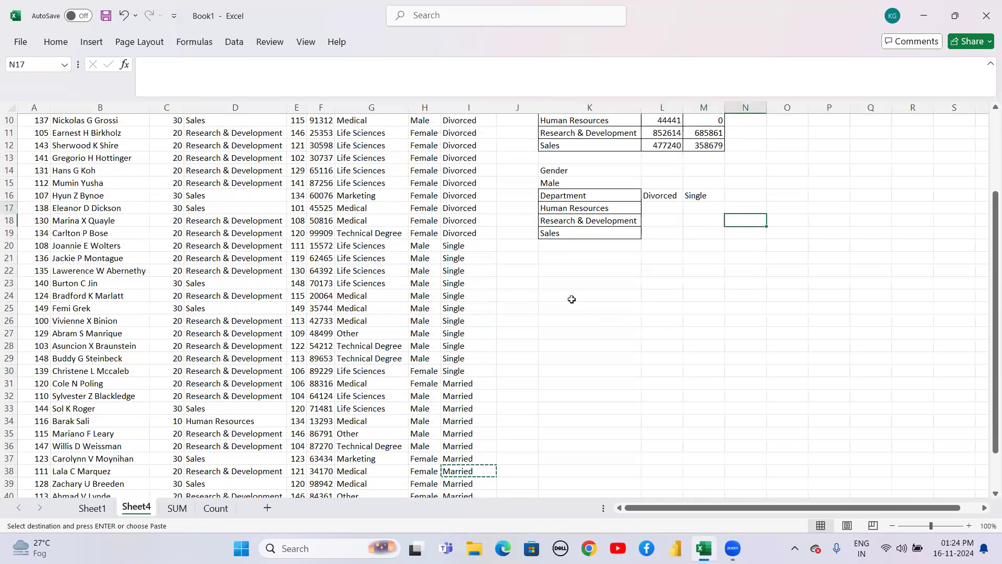
{"action": "key", "text": "ctrl+v"}
Apply borders to all cells of the department and marital status table K16:N19.
{"action": "key", "text": "Down"}
{"action": "key", "text": "Left"}
{"action": "key", "text": "Left"}
{"action": "key", "text": "Up"}
{"action": "key", "text": "Left"}
{"action": "key", "text": "shift+Right"}
{"action": "key", "text": "shift+Right"}
{"action": "key", "text": "shift+Right"}
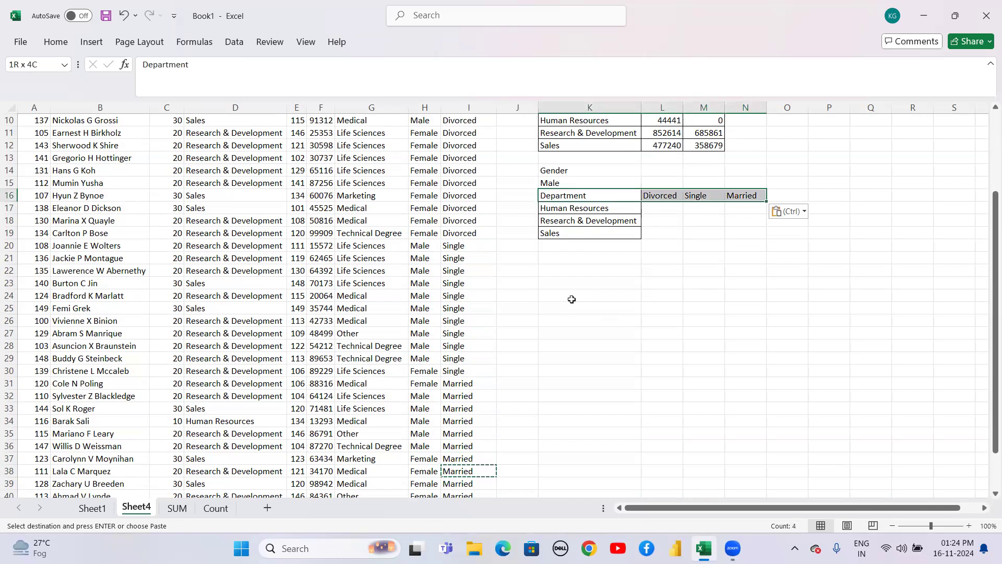
{"action": "key", "text": "shift+Down"}
{"action": "key", "text": "shift+Down"}
{"action": "key", "text": "shift+Down"}
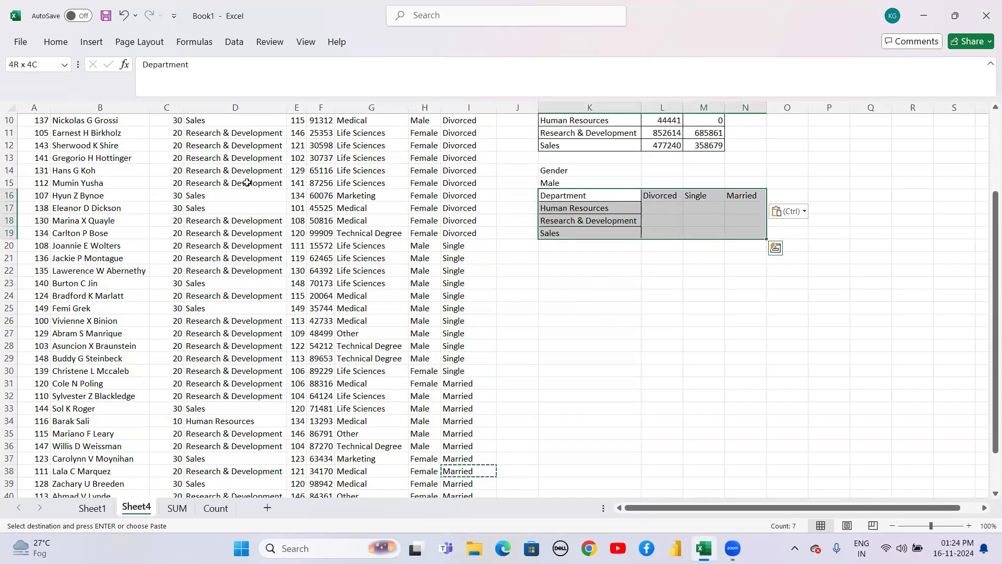
{"action": "left_click", "coordinate": [63, 37]}
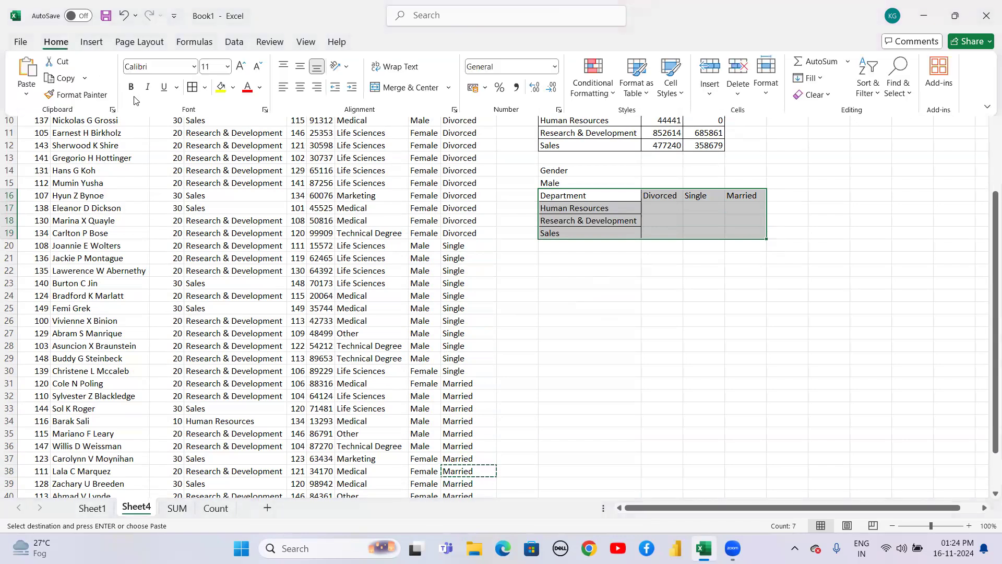
{"action": "left_click", "coordinate": [193, 87]}
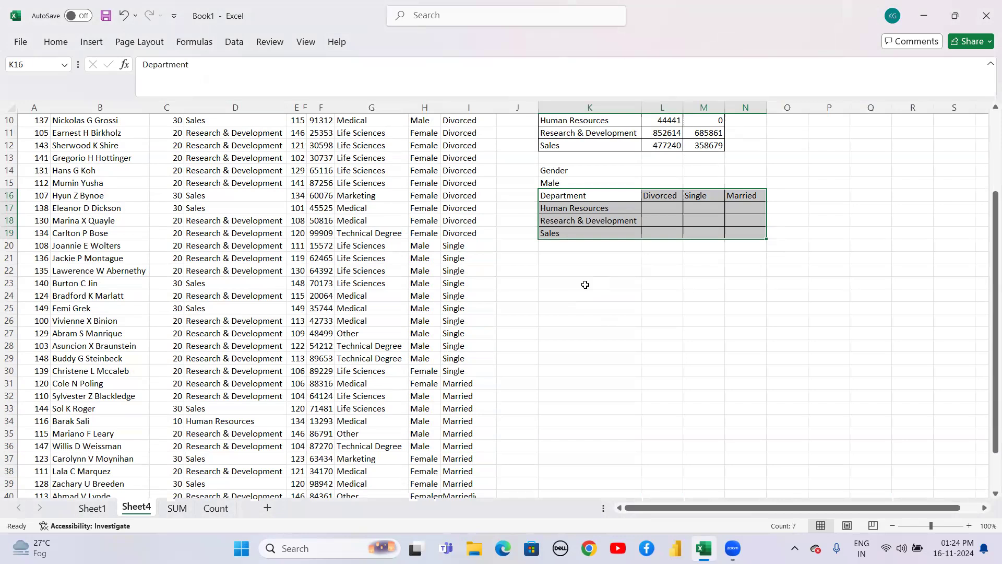
Start a SUMIFS formula in L17 for the Human Resources row under Divorced.
{"action": "left_click", "coordinate": [585, 284]}
{"action": "key", "text": "Up"}
{"action": "key", "text": "Up"}
{"action": "key", "text": "Up"}
{"action": "key", "text": "Up"}
{"action": "key", "text": "Up"}
{"action": "key", "text": "Up"}
{"action": "key", "text": "Up"}
{"action": "key", "text": "Up"}
{"action": "key", "text": "Up"}
{"action": "key", "text": "Up"}
{"action": "key", "text": "Up"}
{"action": "key", "text": "Up"}
{"action": "key", "text": "Up"}
{"action": "key", "text": "Up"}
{"action": "key", "text": "Up"}
{"action": "key", "text": "Up"}
{"action": "key", "text": "Up"}
{"action": "key", "text": "Up"}
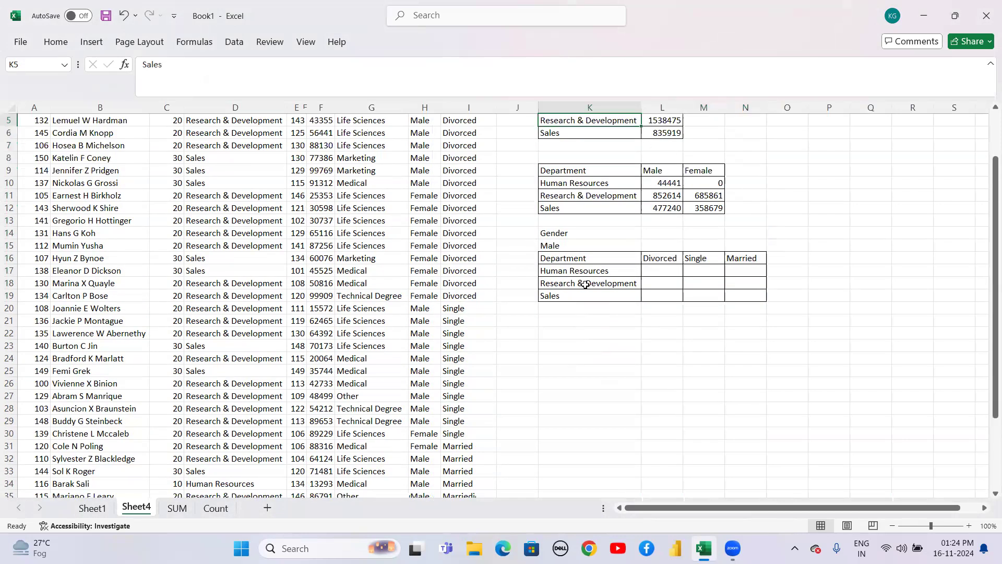
{"action": "key", "text": "Up"}
{"action": "key", "text": "Up"}
{"action": "key", "text": "Up"}
{"action": "key", "text": "Up"}
{"action": "key", "text": "Down"}
{"action": "key", "text": "Down"}
{"action": "key", "text": "Down"}
{"action": "key", "text": "Down"}
{"action": "key", "text": "Down"}
{"action": "key", "text": "Down"}
{"action": "key", "text": "Down"}
{"action": "key", "text": "Down"}
{"action": "key", "text": "Down"}
{"action": "key", "text": "Down"}
{"action": "key", "text": "Down"}
{"action": "key", "text": "Down"}
{"action": "key", "text": "Down"}
{"action": "key", "text": "Down"}
{"action": "key", "text": "Down"}
{"action": "key", "text": "Down"}
{"action": "key", "text": "Right"}
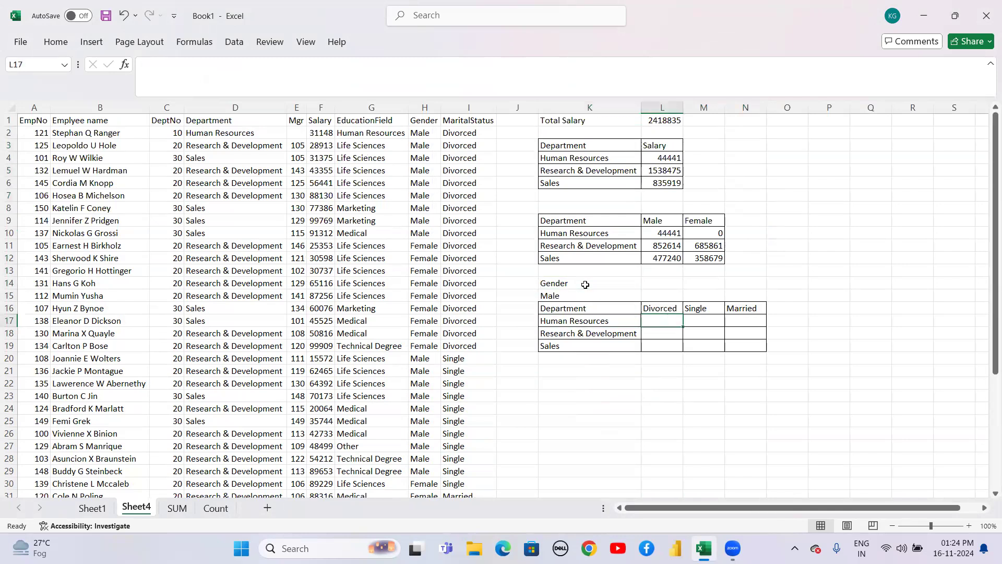
{"action": "type", "text": "=sumifs"}
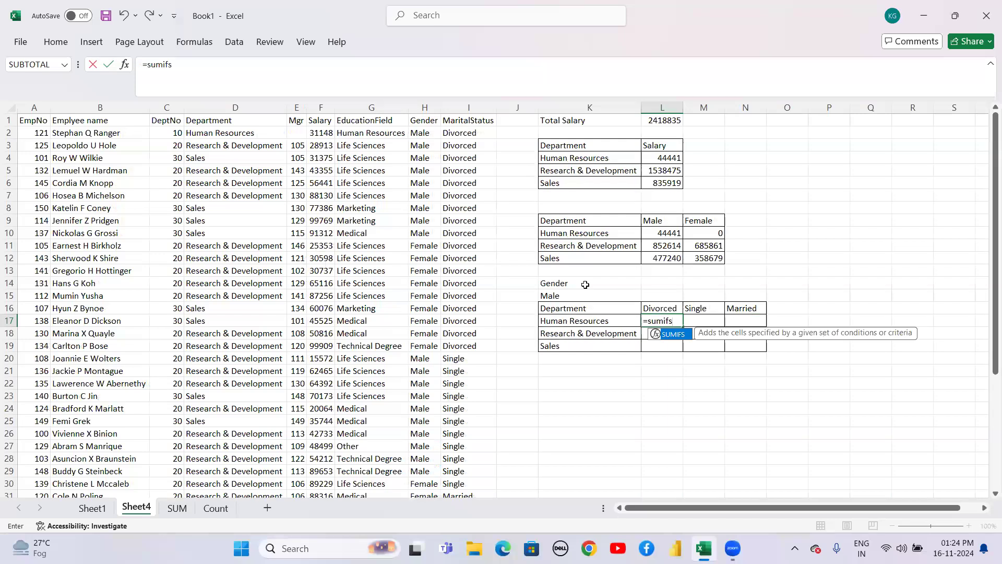
{"action": "type", "text": "("}
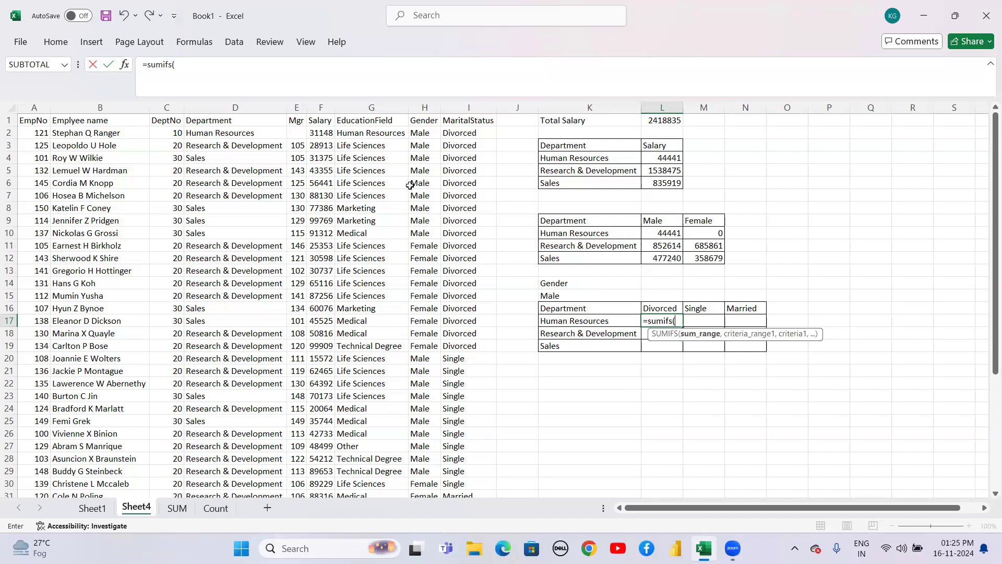
{"action": "left_click", "coordinate": [423, 129]}
{"action": "mouse_move", "coordinate": [423, 130]}
{"action": "left_mouse_down"}
{"action": "mouse_move", "coordinate": [424, 495]}
{"action": "mouse_move", "coordinate": [423, 129]}
{"action": "left_mouse_up"}
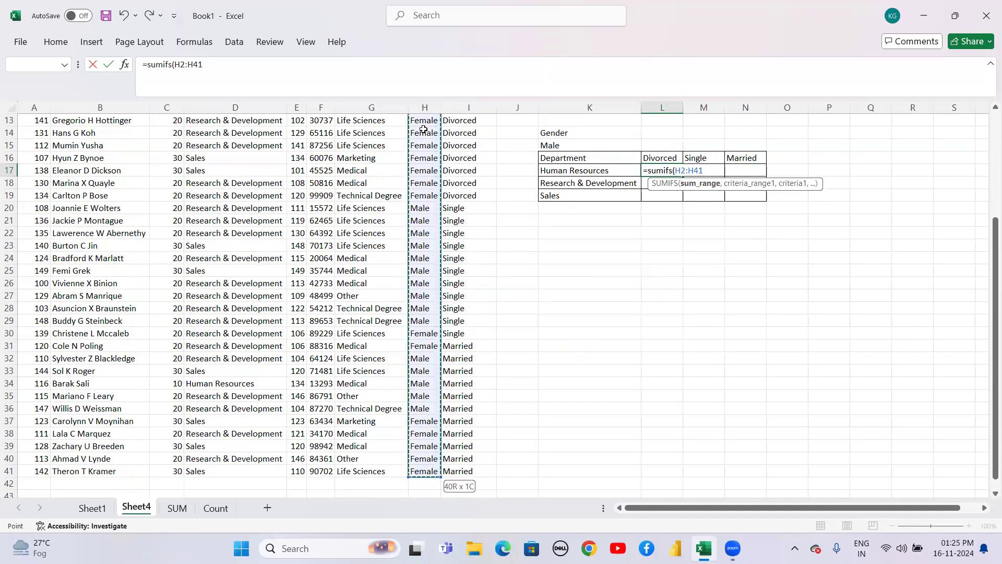
{"action": "key", "text": "ctrl+Up"}
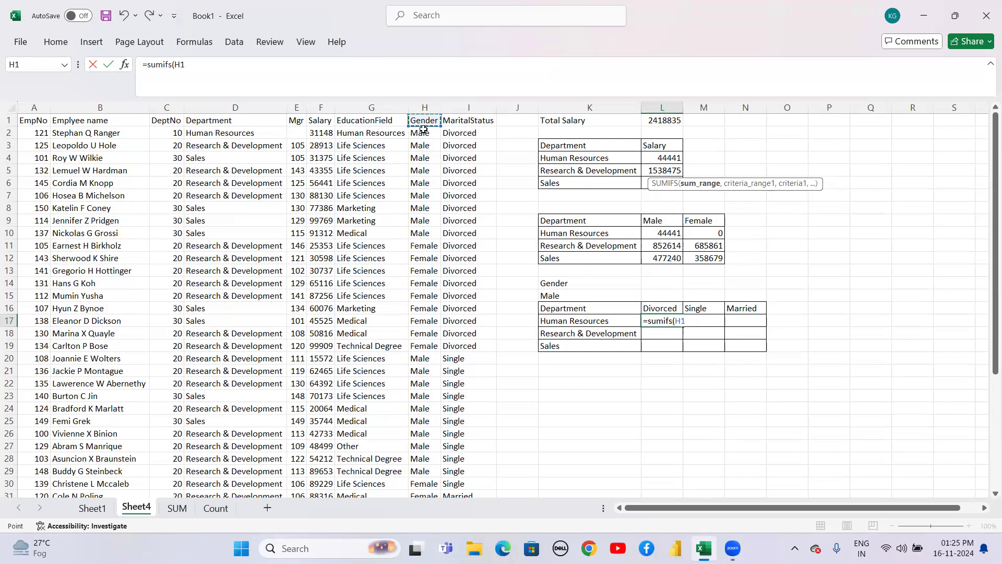
{"action": "key", "text": "BackSpace"}
{"action": "key", "text": "BackSpace"}
{"action": "key", "text": "BackSpace"}
{"action": "key", "text": "BackSpace"}
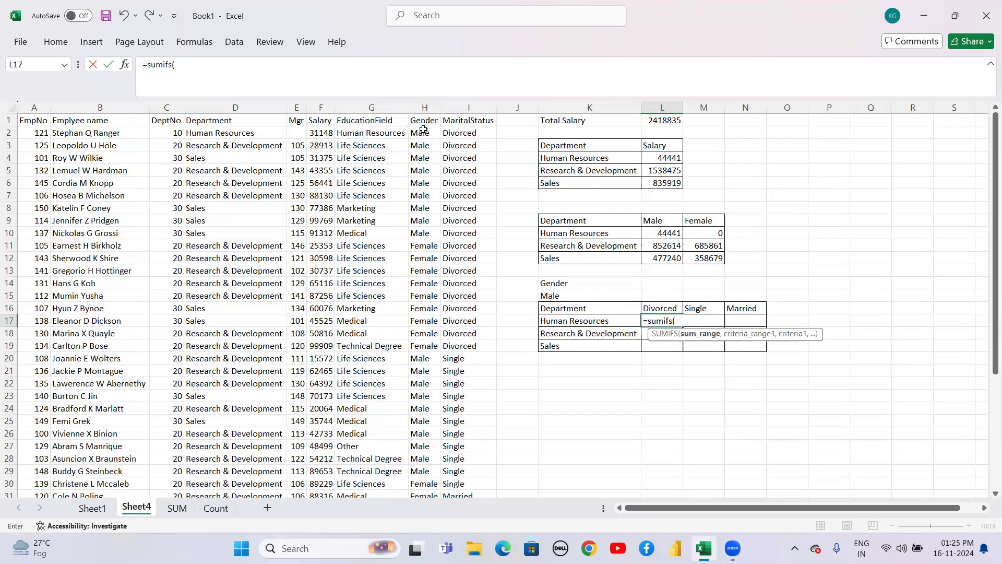
Insert the SUMIFS function in L17 and set its sum range to the Salary values as the absolute reference $F$2:$F$41.
{"action": "type", "text": "s"}
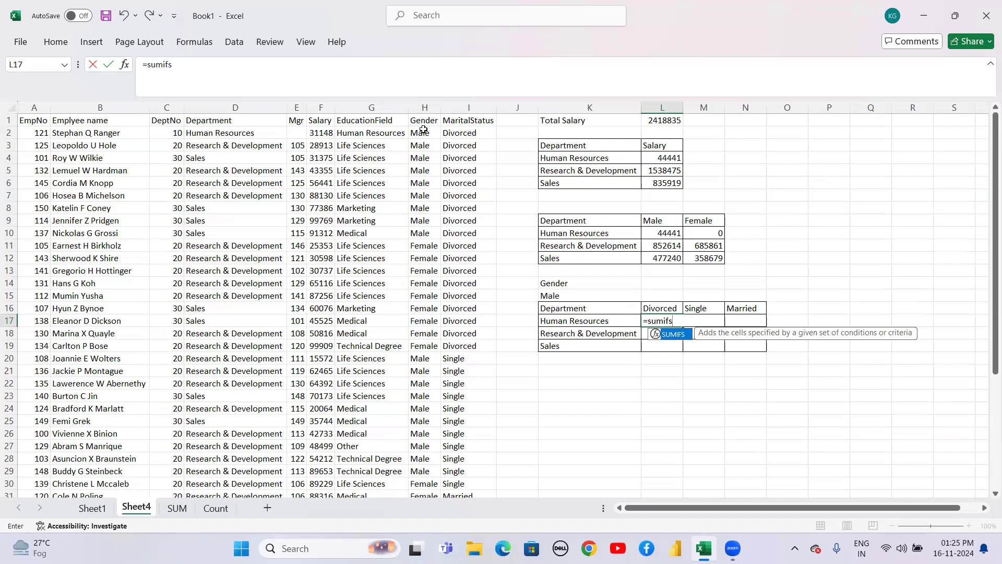
{"action": "key", "text": "Tab"}
{"action": "key", "text": "ctrl+Left"}
{"action": "key", "text": "ctrl+Left"}
{"action": "key", "text": "BackSpace"}
{"action": "key", "text": "Right"}
{"action": "key", "text": "Down"}
{"action": "key", "text": "Down"}
{"action": "key", "text": "Up"}
{"action": "key", "text": "Up"}
{"action": "key", "text": "Left"}
{"action": "key", "text": "Left"}
{"action": "key", "text": "Left"}
{"action": "key", "text": "Left"}
{"action": "key", "text": "Left"}
{"action": "key", "text": "Left"}
{"action": "key", "text": "Left"}
{"action": "key", "text": "ctrl+Up"}
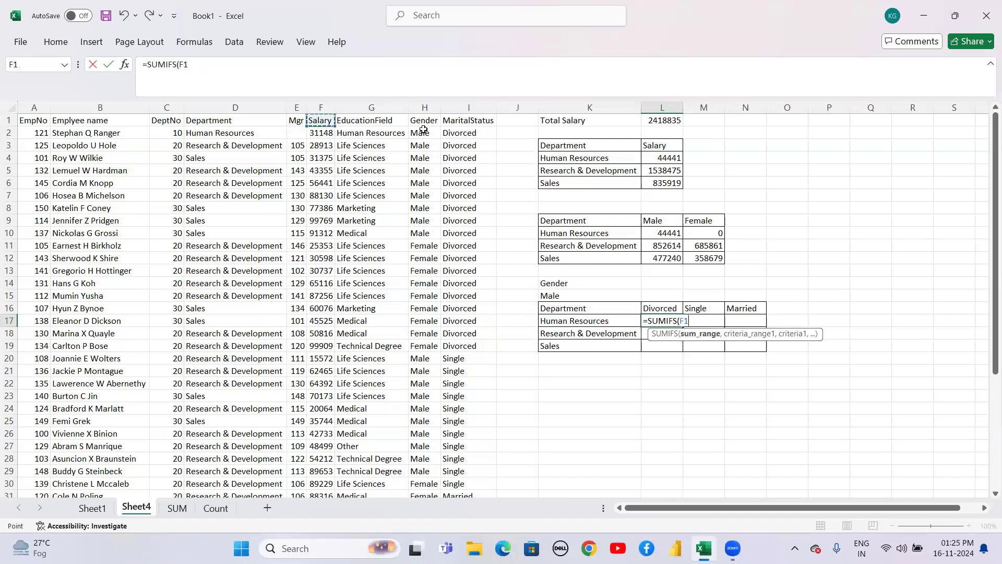
{"action": "key", "text": "Down"}
{"action": "key", "text": "ctrl+shift+Down"}
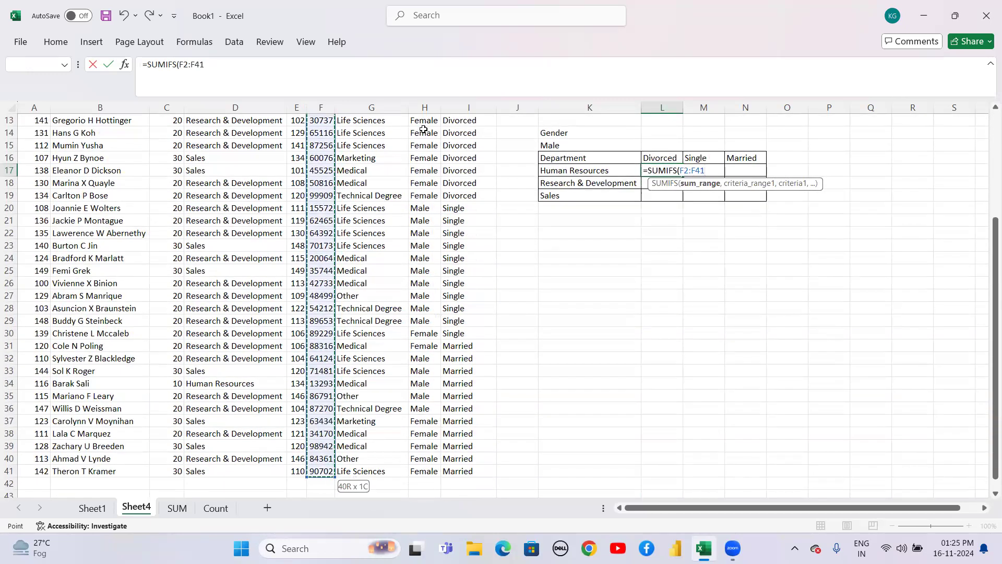
{"action": "key", "text": "F4"}
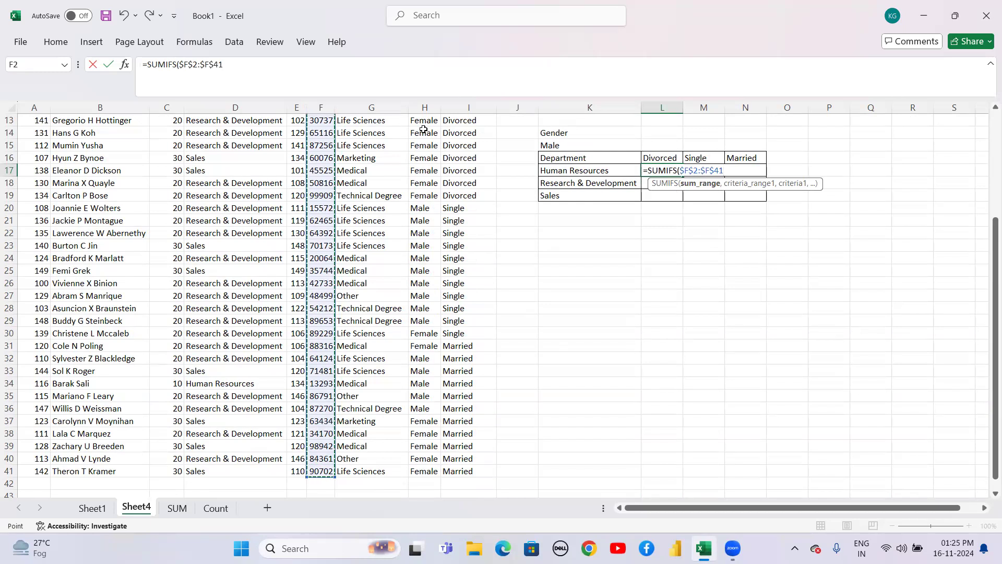
{"action": "type", "text": ","}
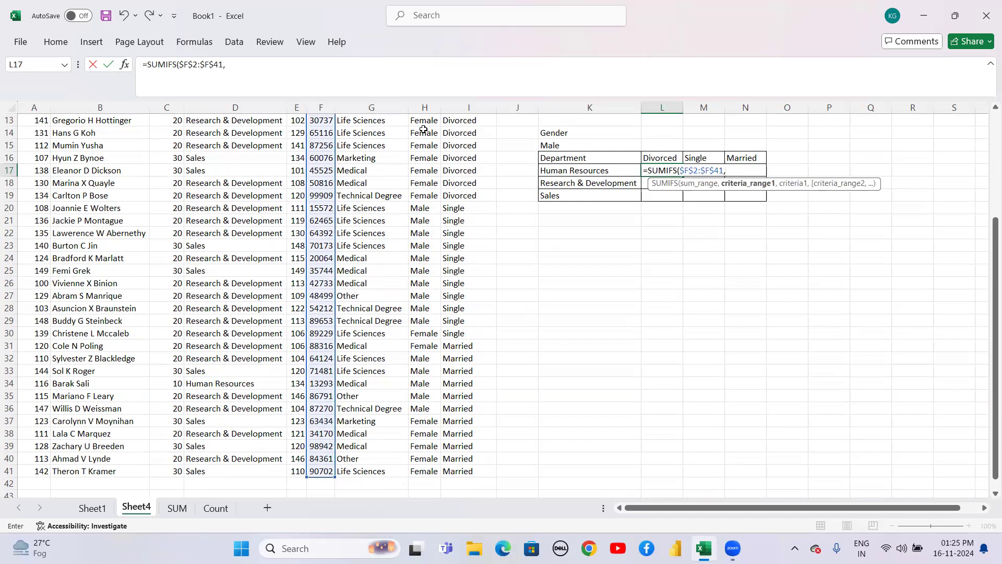
Set the first criteria range of the L17 SUMIFS formula to the Gender values as the absolute reference $H$2:$H$41.
{"action": "key", "text": "Left"}
{"action": "key", "text": "Left"}
{"action": "key", "text": "Left"}
{"action": "key", "text": "Left"}
{"action": "key", "text": "Left"}
{"action": "key", "text": "Left"}
{"action": "key", "text": "Left"}
{"action": "key", "text": "Left"}
{"action": "key", "text": "Right"}
{"action": "key", "text": "Right"}
{"action": "key", "text": "Right"}
{"action": "key", "text": "Right"}
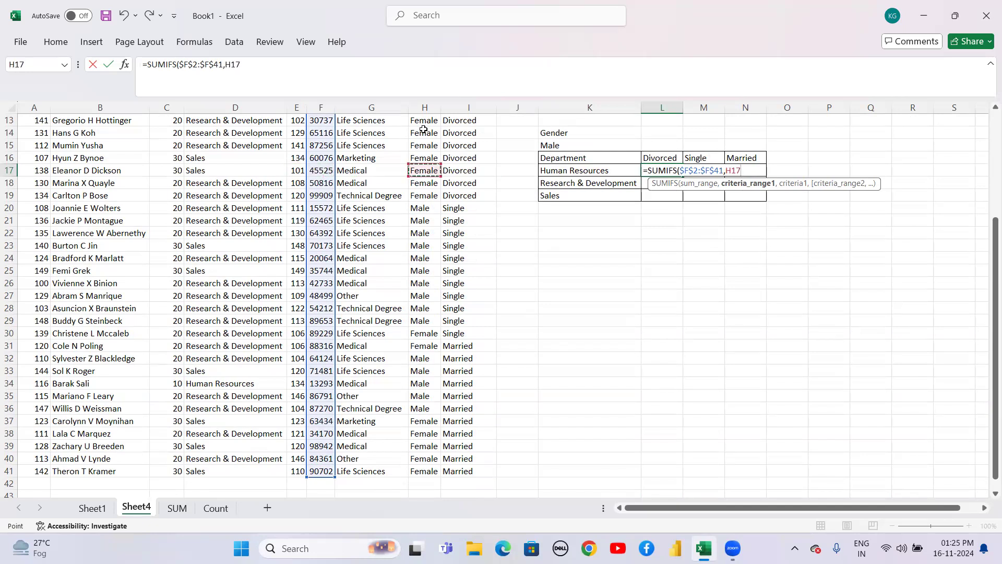
{"action": "key", "text": "Up"}
{"action": "key", "text": "ctrl+Up"}
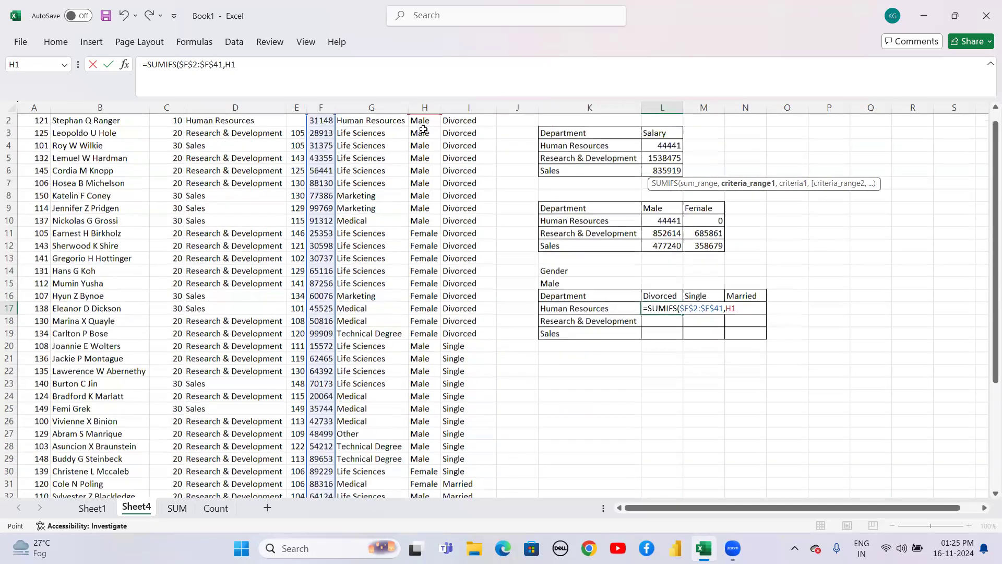
{"action": "key", "text": "Down"}
{"action": "key", "text": "ctrl+shift+Down"}
{"action": "scroll", "coordinate": [423, 129], "scroll_direction": "down", "scroll_amount": 1}
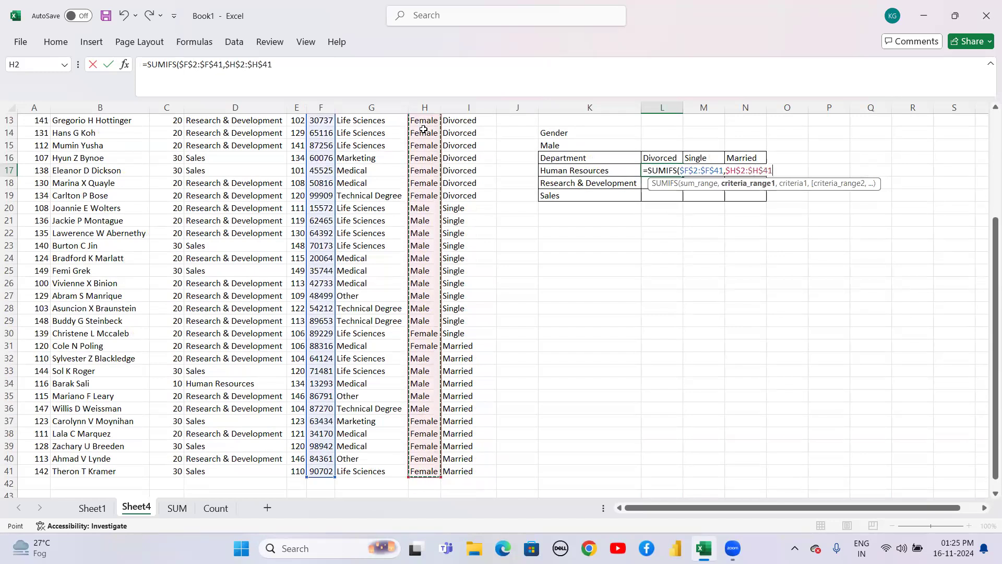
{"action": "key", "text": "F4"}
{"action": "type", "text": ","}
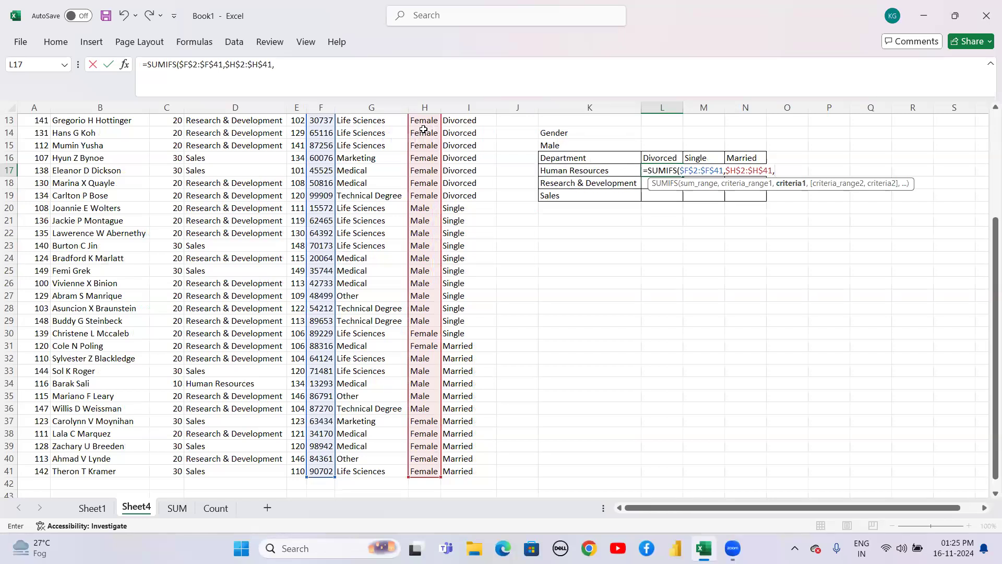
Use the Male cell above the table as the first criterion, locked as $K$15.
{"action": "key", "text": "Up"}
{"action": "key", "text": "Left"}
{"action": "key", "text": "Up"}
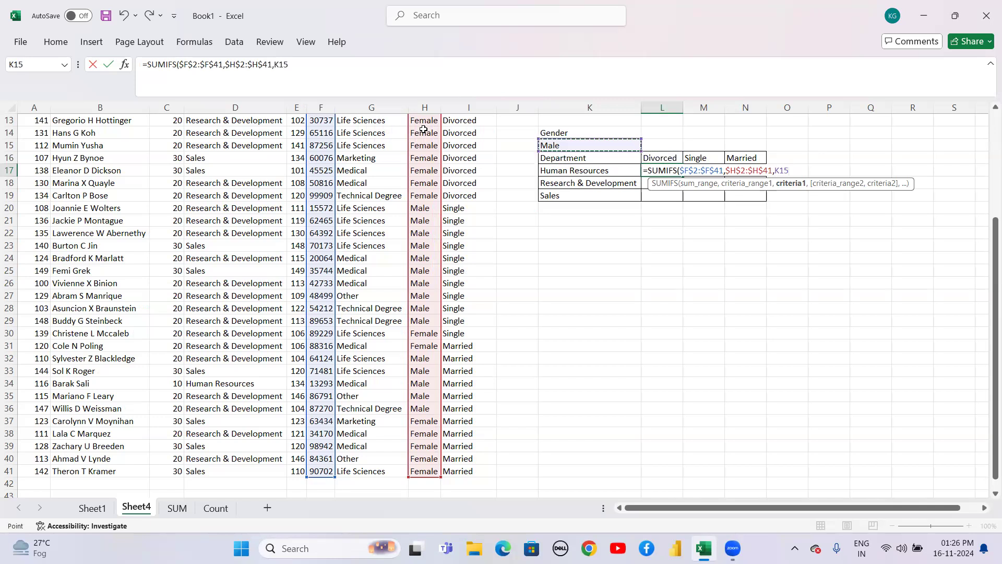
{"action": "key", "text": "F4"}
{"action": "type", "text": ","}
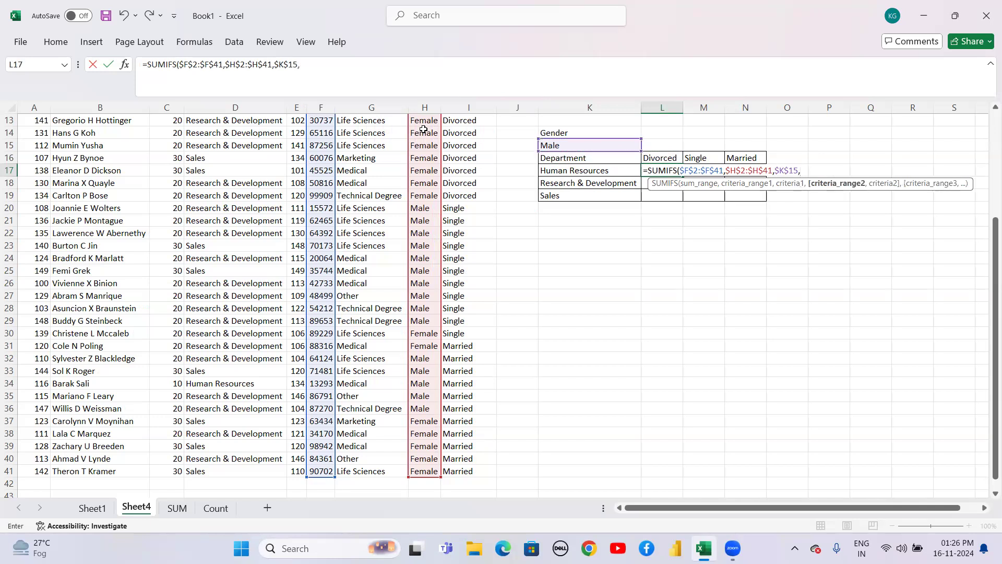
Set the second criteria range to the Department values as the absolute reference $D$2:$D$41.
{"action": "key", "text": "Up"}
{"action": "key", "text": "Up"}
{"action": "key", "text": "Up"}
{"action": "key", "text": "Left"}
{"action": "key", "text": "Left"}
{"action": "key", "text": "Left"}
{"action": "key", "text": "Left"}
{"action": "key", "text": "Left"}
{"action": "key", "text": "Left"}
{"action": "key", "text": "Left"}
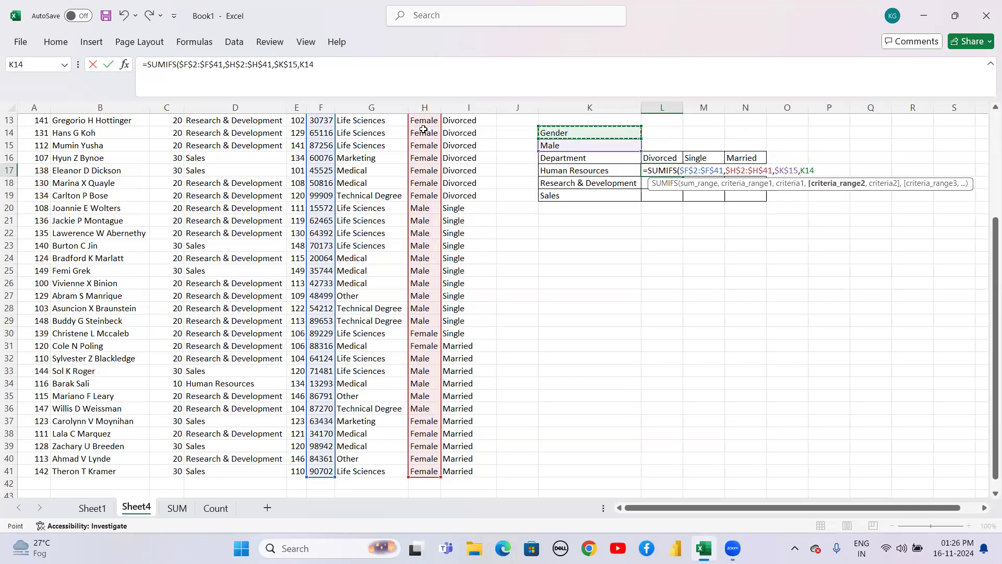
{"action": "key", "text": "Left"}
{"action": "key", "text": "Up"}
{"action": "key", "text": "Up"}
{"action": "key", "text": "Up"}
{"action": "key", "text": "Up"}
{"action": "key", "text": "Up"}
{"action": "key", "text": "Up"}
{"action": "key", "text": "Up"}
{"action": "key", "text": "Up"}
{"action": "key", "text": "Up"}
{"action": "key", "text": "Up"}
{"action": "key", "text": "Up"}
{"action": "key", "text": "Up"}
{"action": "key", "text": "Up"}
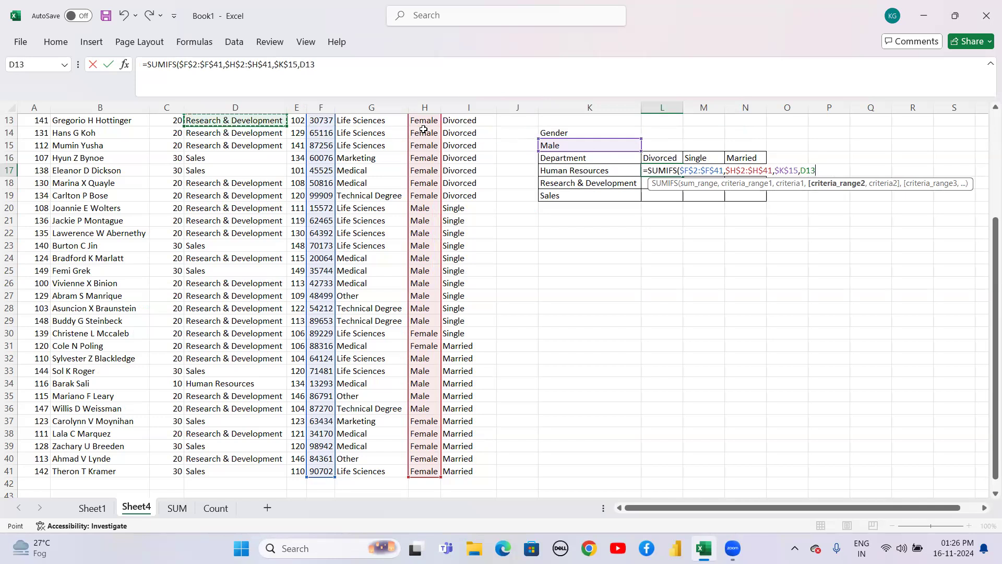
{"action": "key", "text": "Down"}
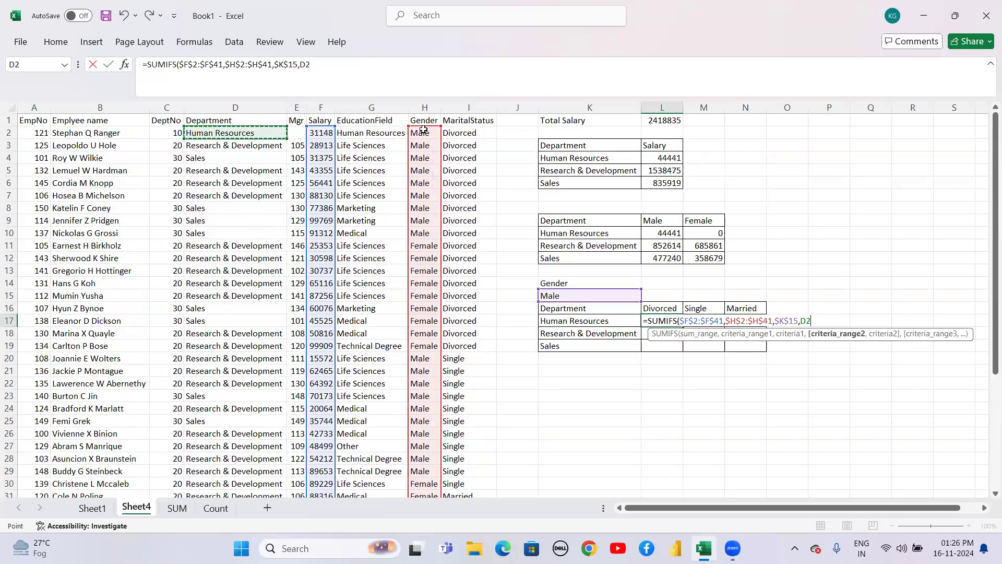
{"action": "key", "text": "ctrl+shift+Down"}
{"action": "key", "text": "shift+Down"}
{"action": "key", "text": "shift+Up"}
{"action": "key", "text": "shift+Up"}
{"action": "key", "text": "shift+Down"}
{"action": "key", "text": "F4"}
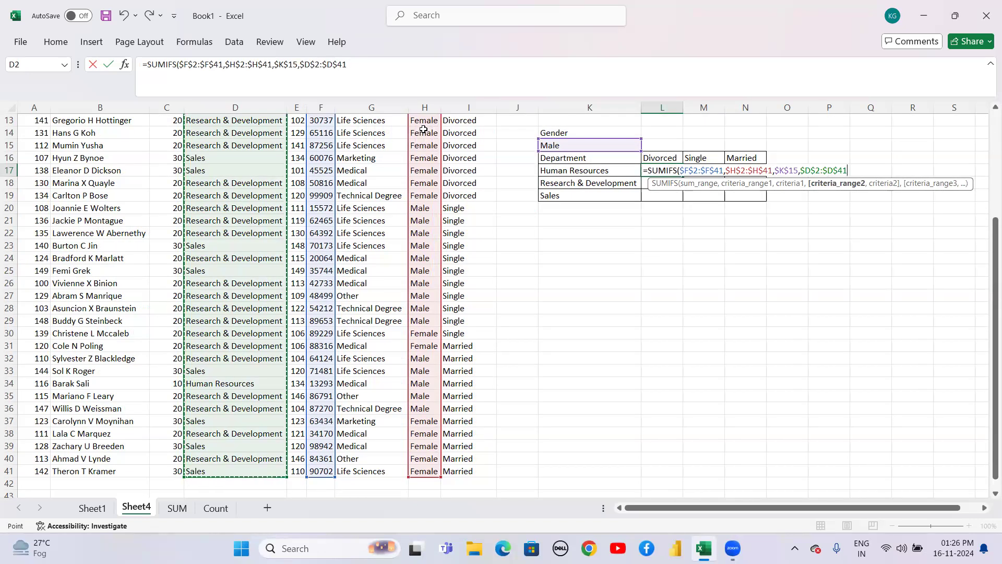
{"action": "type", "text": ","}
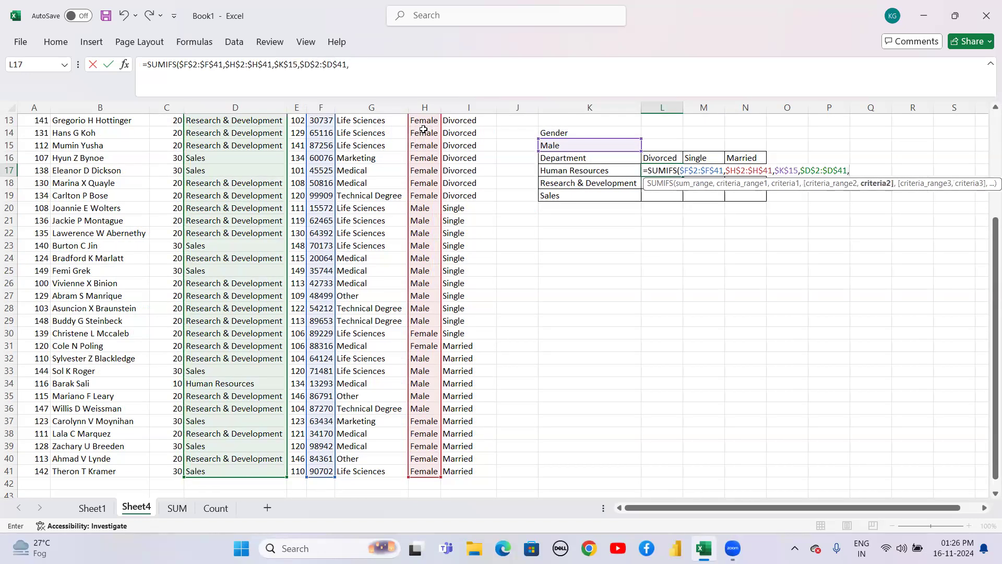
Use the Human Resources label as the second criterion with only its column locked, as $K17.
{"action": "key", "text": "Left"}
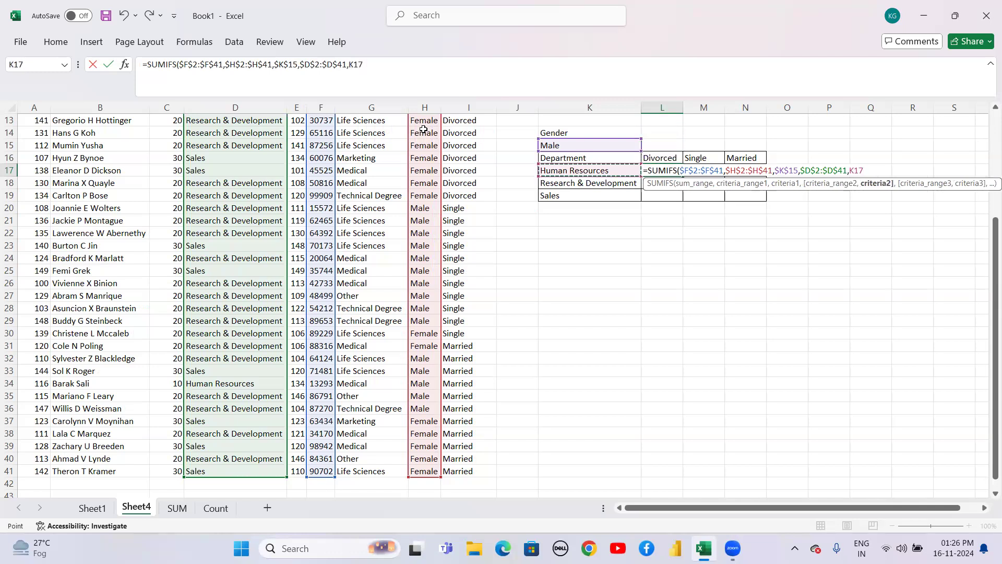
{"action": "key", "text": "F4"}
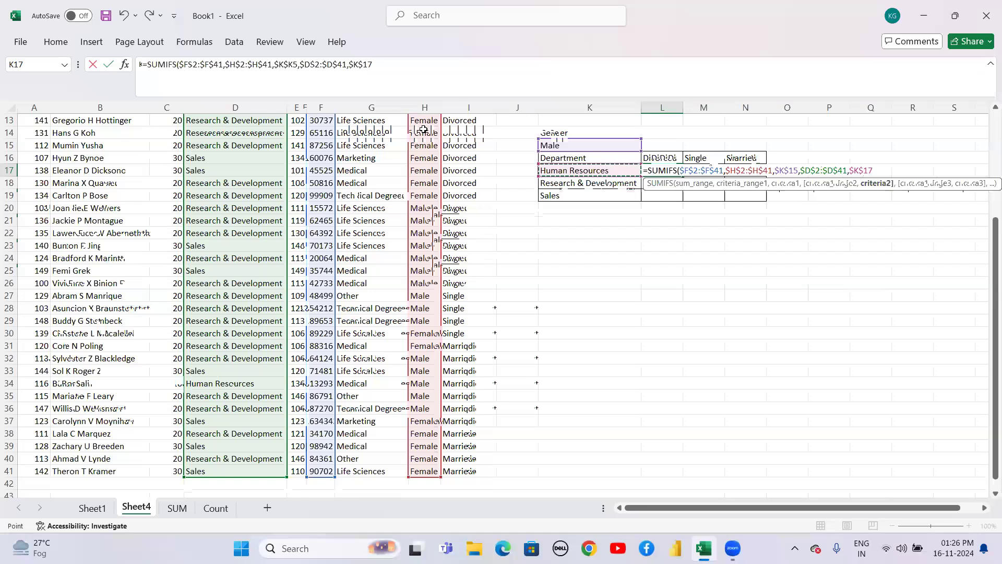
{"action": "key", "text": "F4"}
{"action": "key", "text": "F4"}
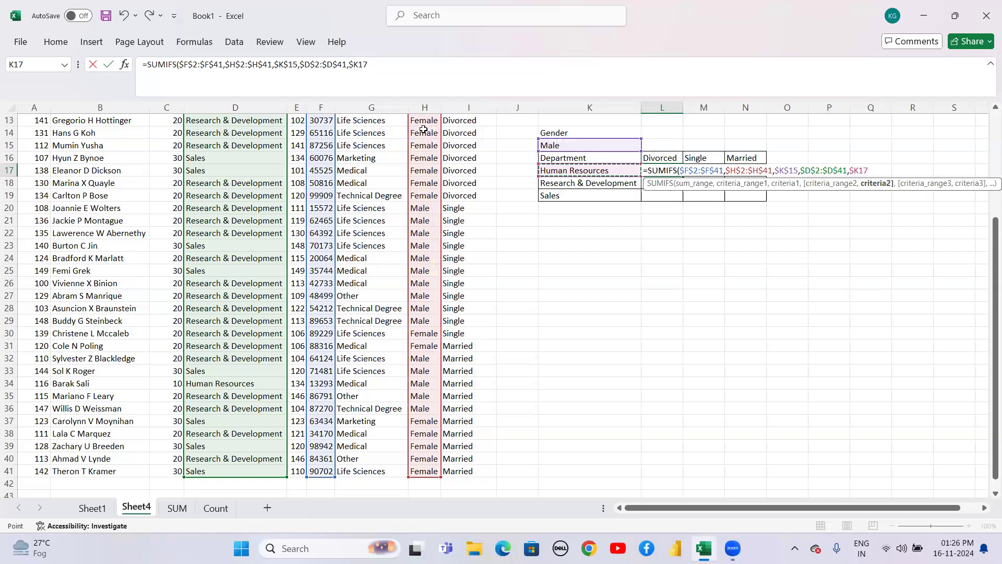
{"action": "type", "text": ","}
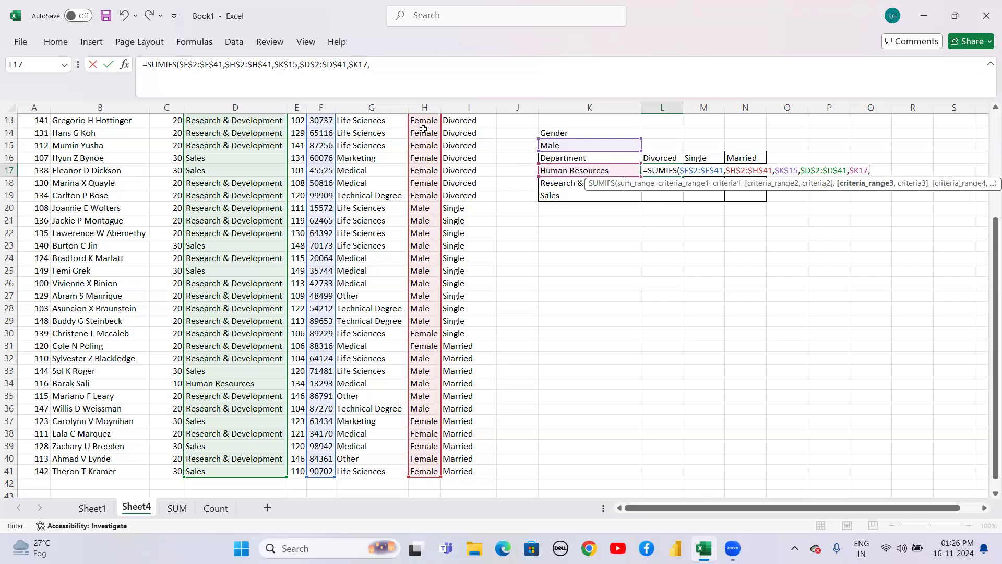
Set the third criteria range to the MaritalStatus values as the absolute reference $I$2:$I$41.
{"action": "key", "text": "Up"}
{"action": "key", "text": "Up"}
{"action": "key", "text": "Up"}
{"action": "key", "text": "Left"}
{"action": "key", "text": "Left"}
{"action": "key", "text": "Left"}
{"action": "key", "text": "Left"}
{"action": "key", "text": "Left"}
{"action": "key", "text": "Up"}
{"action": "scroll", "coordinate": [423, 129], "scroll_direction": "up", "scroll_amount": 2}
{"action": "key", "text": "Down"}
{"action": "key", "text": "Right"}
{"action": "key", "text": "Right"}
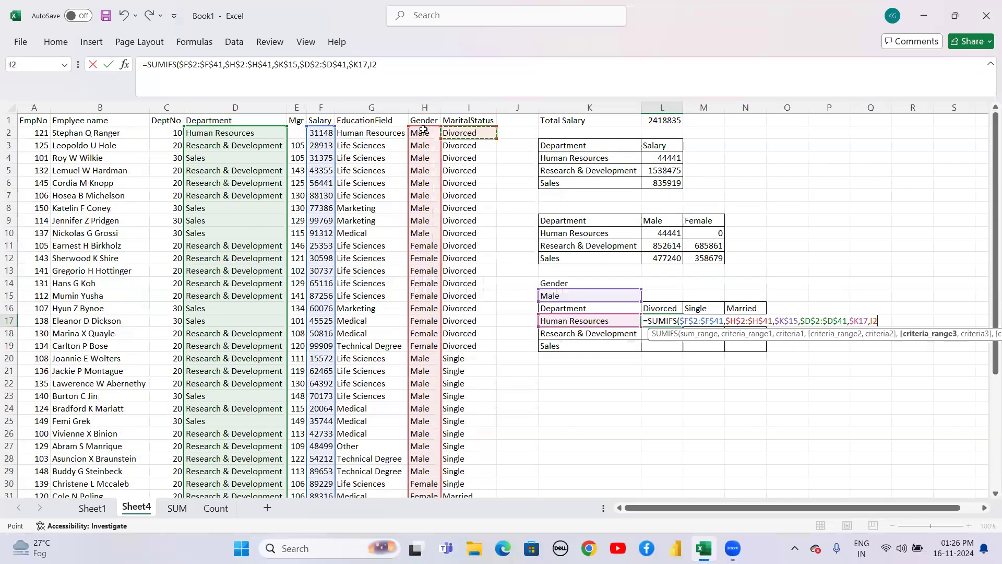
{"action": "key", "text": "ctrl+shift+Down"}
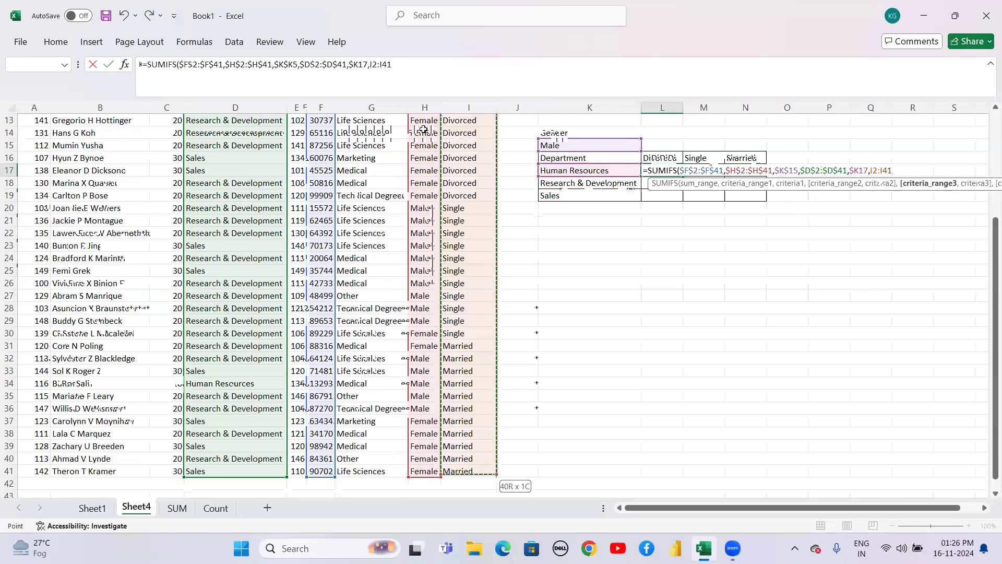
{"action": "key", "text": "F4"}
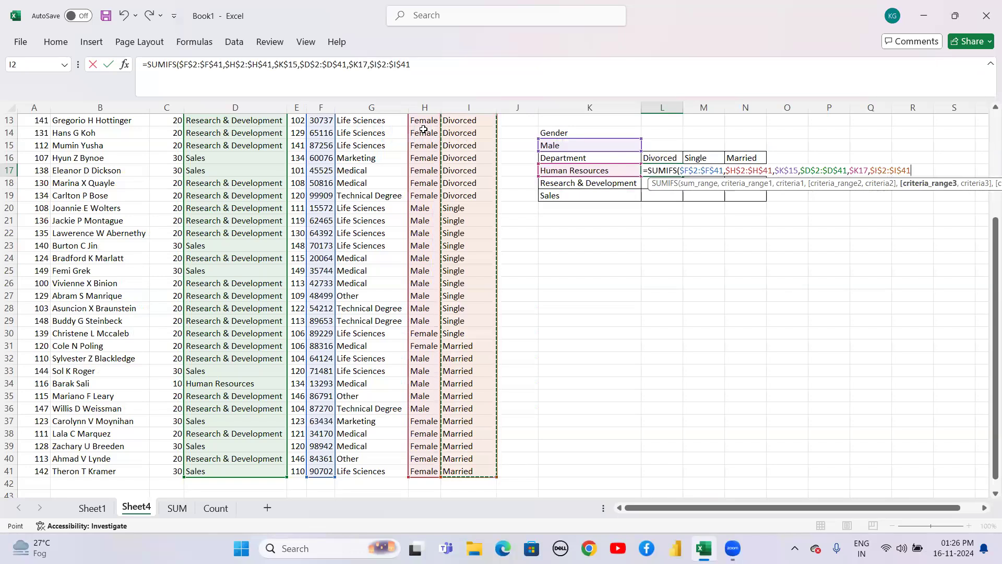
{"action": "type", "text": ","}
Use the Divorced header as the third criterion with its row locked, as L$16, and complete the SUMIFS formula.
{"action": "key", "text": "Up"}
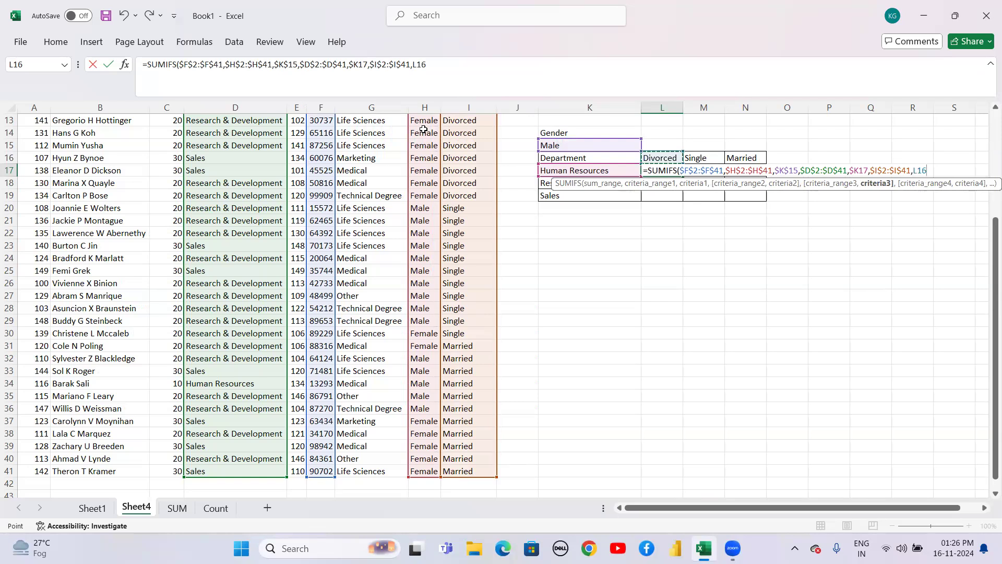
{"action": "key", "text": "F4"}
{"action": "key", "text": "F4"}
{"action": "type", "text": ")"}
{"action": "key", "text": "Return"}
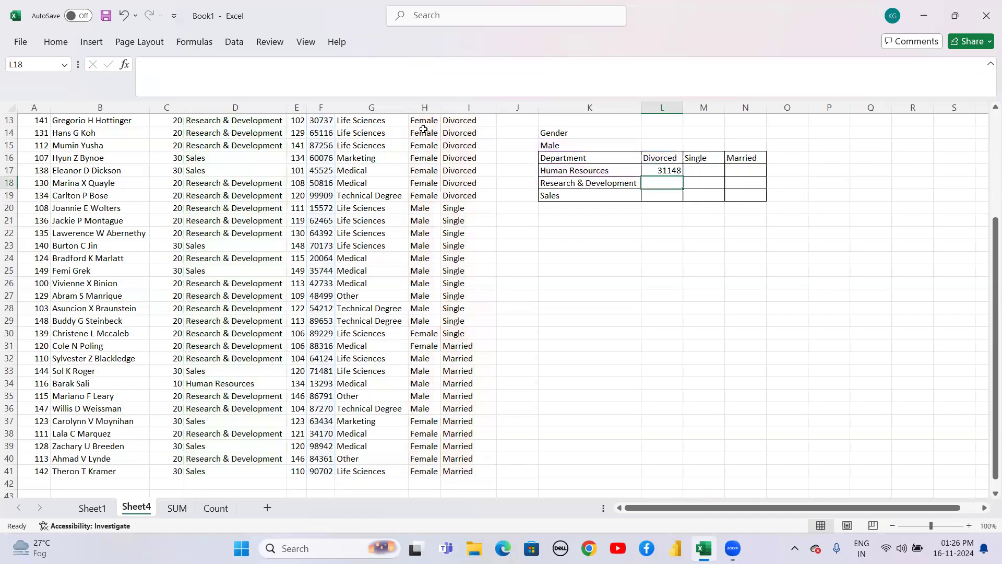
Fill the L17 formula down to the Sales row and across to the Married column, covering L17:N19.
{"action": "key", "text": "Up"}
{"action": "key", "text": "shift+Down"}
{"action": "key", "text": "shift+Down"}
{"action": "key", "text": "ctrl+d"}
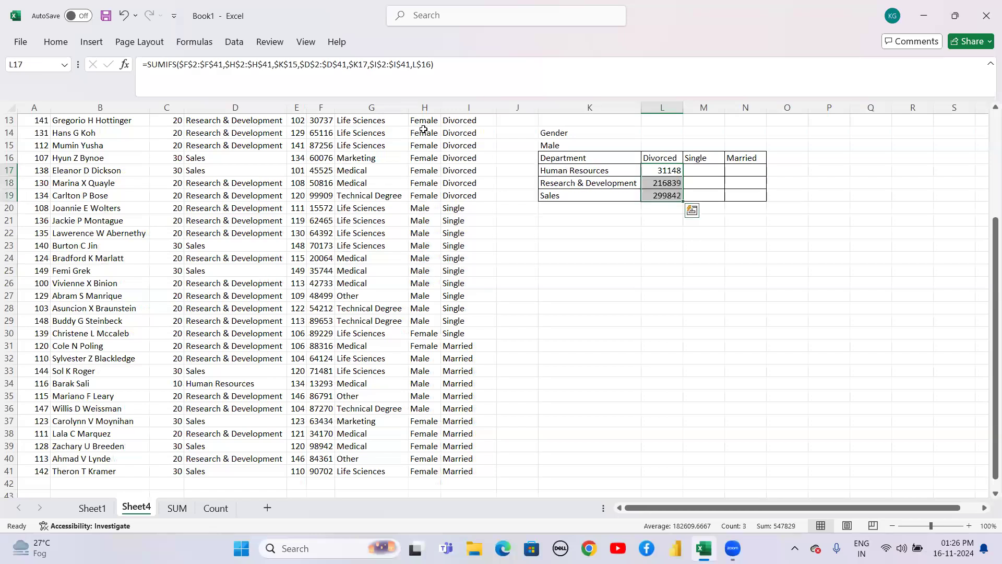
{"action": "key", "text": "shift+Right"}
{"action": "key", "text": "shift+Right"}
{"action": "key", "text": "ctrl+r"}
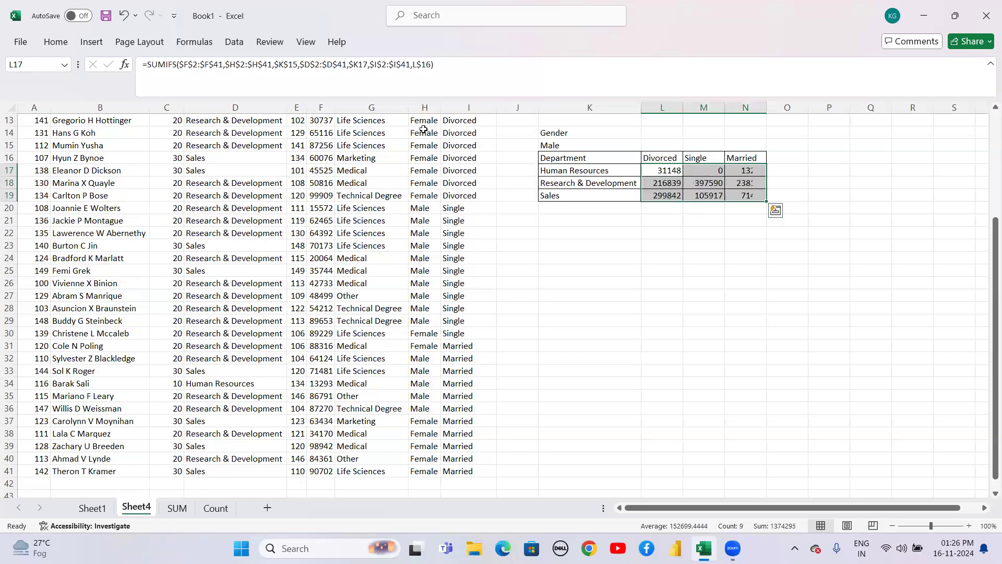
{"action": "key", "text": "Down"}
{"action": "key", "text": "Down"}
{"action": "key", "text": "Up"}
{"action": "key", "text": "Up"}
{"action": "key", "text": "Down"}
{"action": "key", "text": "Down"}
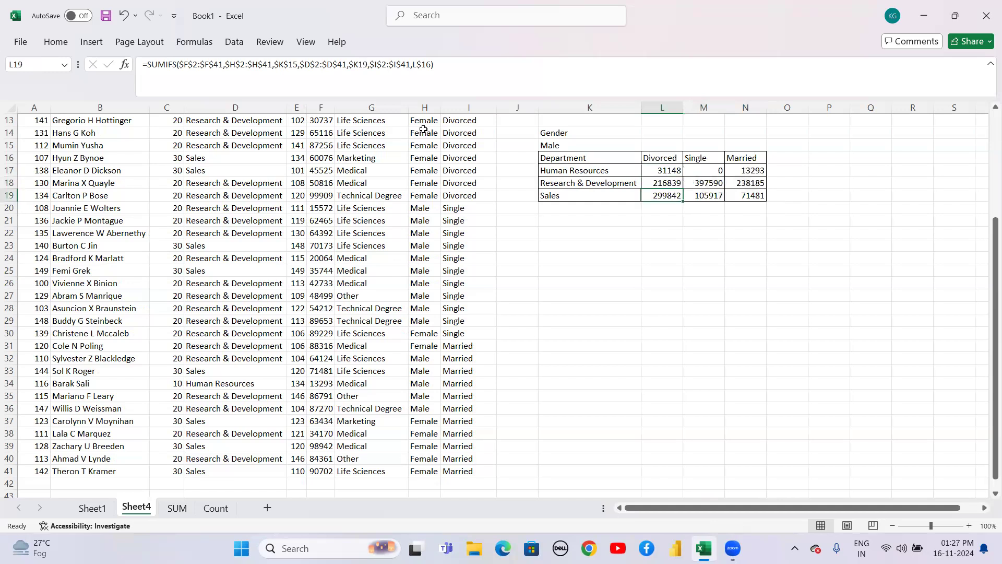
Change the gender criterion in K15 to FeMale so the table sums female employees' salaries.
{"action": "left_click", "coordinate": [568, 145]}
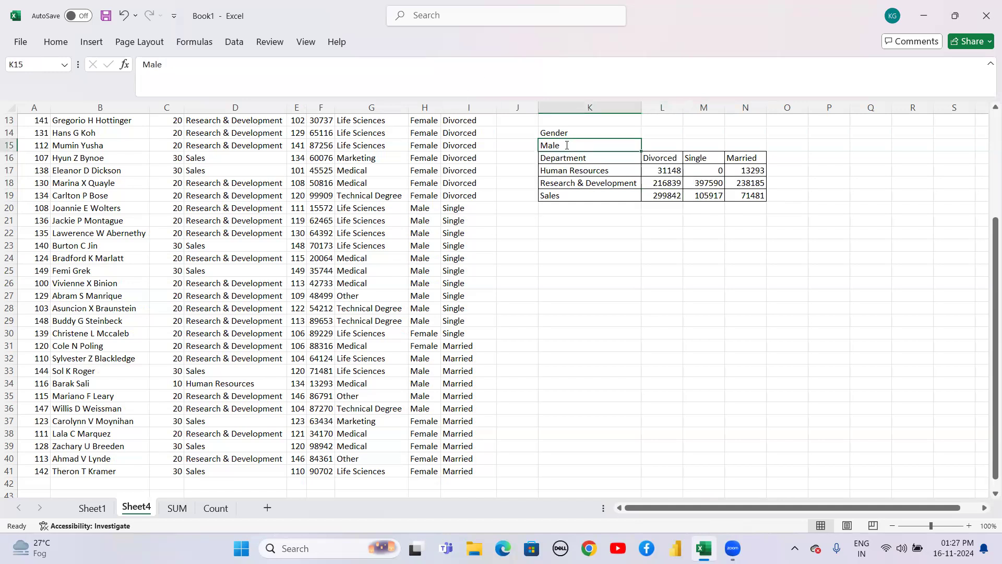
{"action": "double_click", "coordinate": [566, 145]}
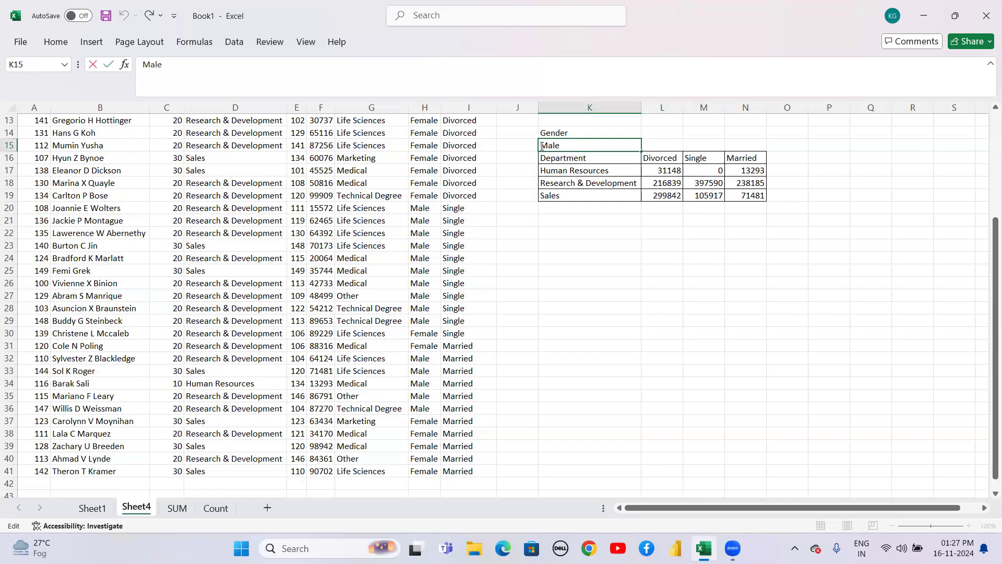
{"action": "type", "text": "Fe"}
{"action": "left_click", "coordinate": [574, 221]}
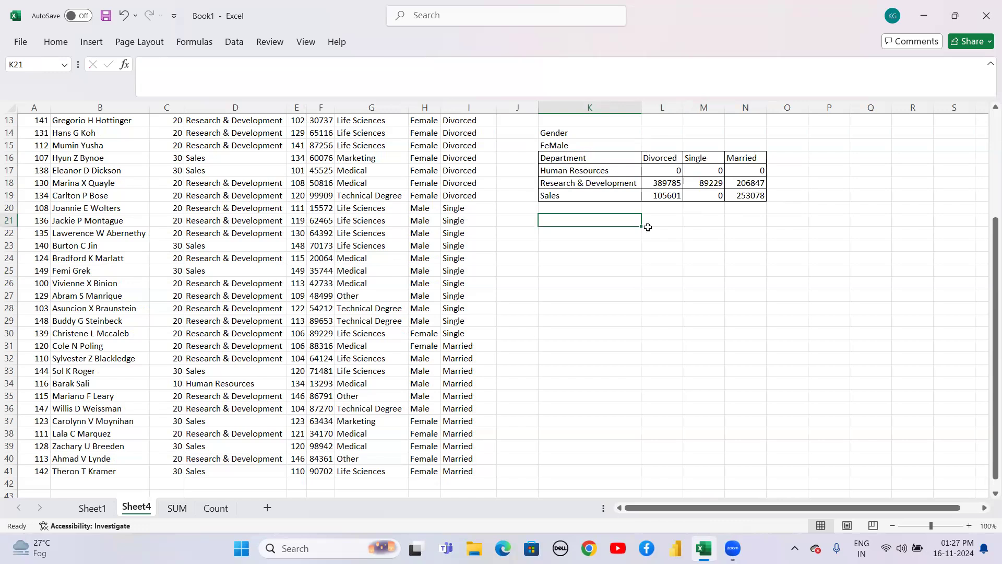
Look over the total salary and the three department summary tables beside the employee data.
{"action": "type", "text": "k"}
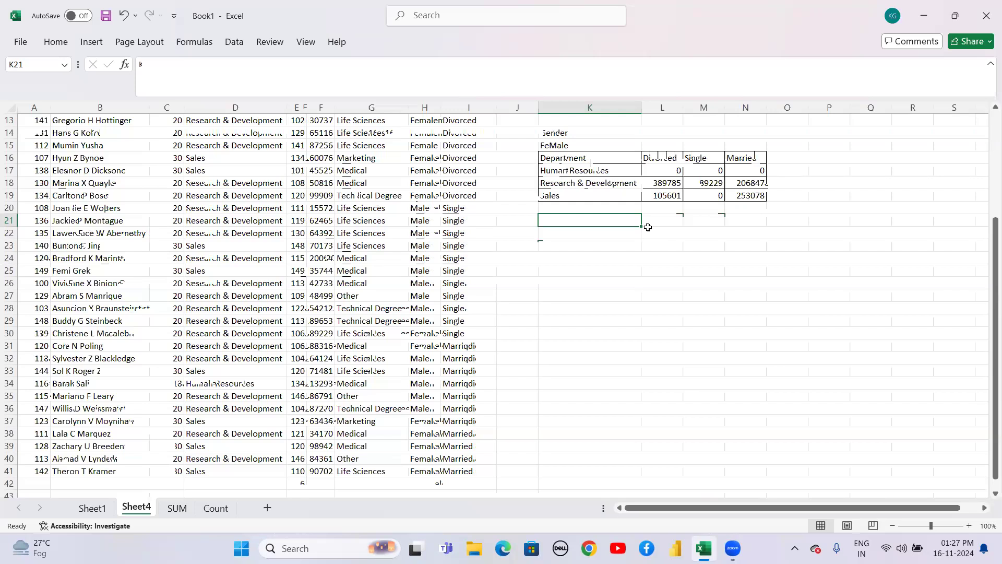
{"action": "key", "text": "Up"}
{"action": "key", "text": "Up"}
{"action": "key", "text": "Up"}
{"action": "key", "text": "Up"}
{"action": "key", "text": "Up"}
{"action": "key", "text": "Up"}
{"action": "key", "text": "Up"}
{"action": "key", "text": "Up"}
{"action": "key", "text": "Up"}
{"action": "key", "text": "Up"}
{"action": "key", "text": "Up"}
{"action": "key", "text": "Up"}
{"action": "key", "text": "Up"}
{"action": "key", "text": "Up"}
{"action": "key", "text": "Up"}
{"action": "key", "text": "Up"}
{"action": "key", "text": "Up"}
{"action": "key", "text": "Up"}
{"action": "key", "text": "Up"}
{"action": "key", "text": "Up"}
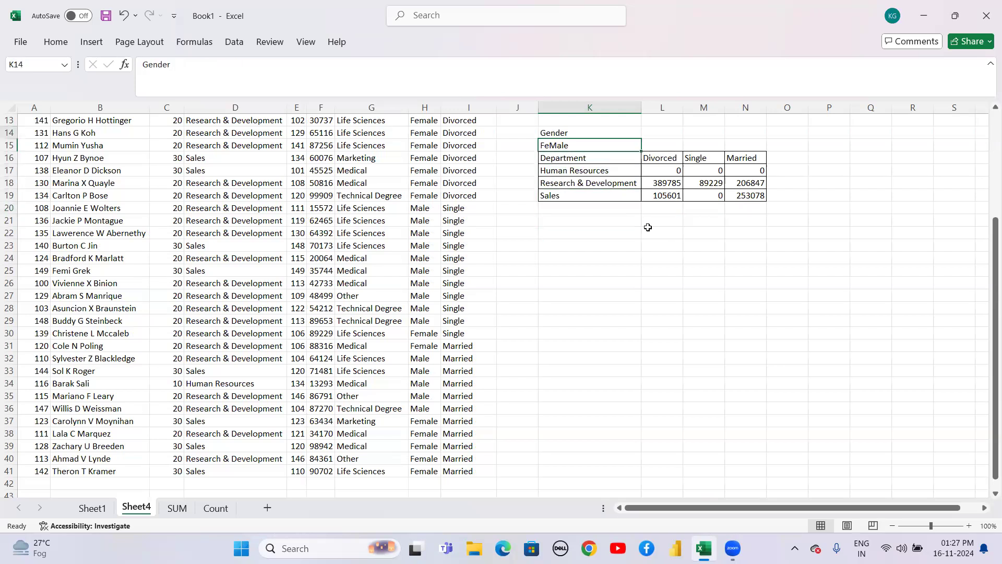
{"action": "key", "text": "Down"}
{"action": "key", "text": "Down"}
{"action": "key", "text": "Down"}
{"action": "key", "text": "Down"}
{"action": "key", "text": "Down"}
{"action": "key", "text": "Down"}
{"action": "key", "text": "Down"}
{"action": "key", "text": "Down"}
{"action": "key", "text": "Down"}
{"action": "key", "text": "Down"}
{"action": "key", "text": "Down"}
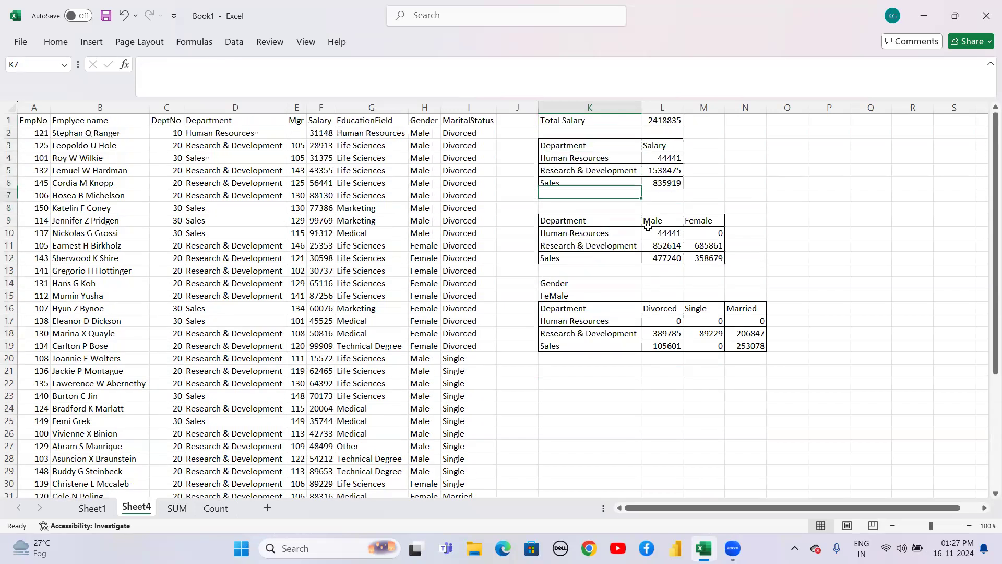
{"action": "key", "text": "Down"}
{"action": "key", "text": "Down"}
{"action": "key", "text": "Down"}
{"action": "key", "text": "Down"}
{"action": "key", "text": "Down"}
{"action": "key", "text": "Down"}
{"action": "key", "text": "Down"}
{"action": "key", "text": "Down"}
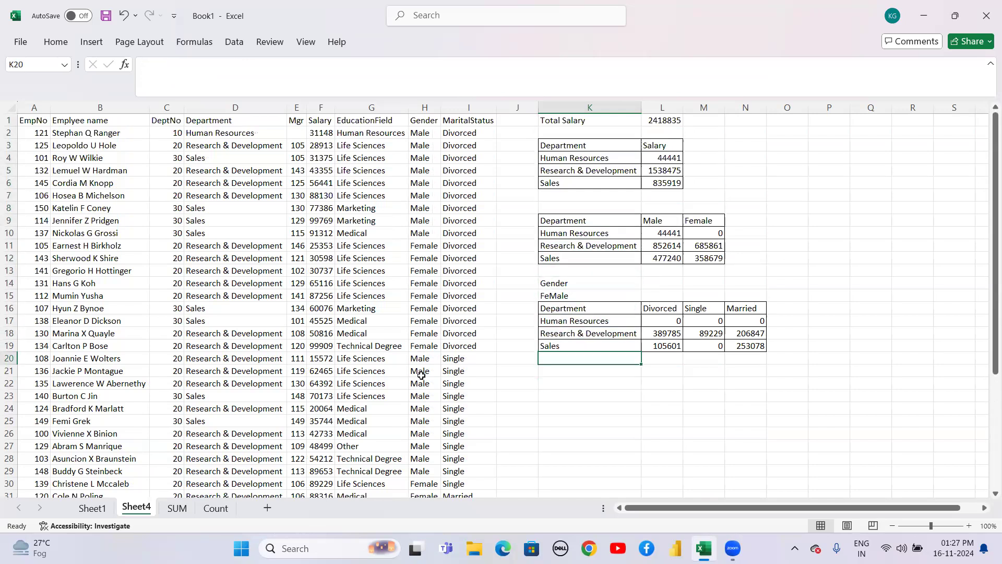
{"action": "left_click", "coordinate": [569, 405]}
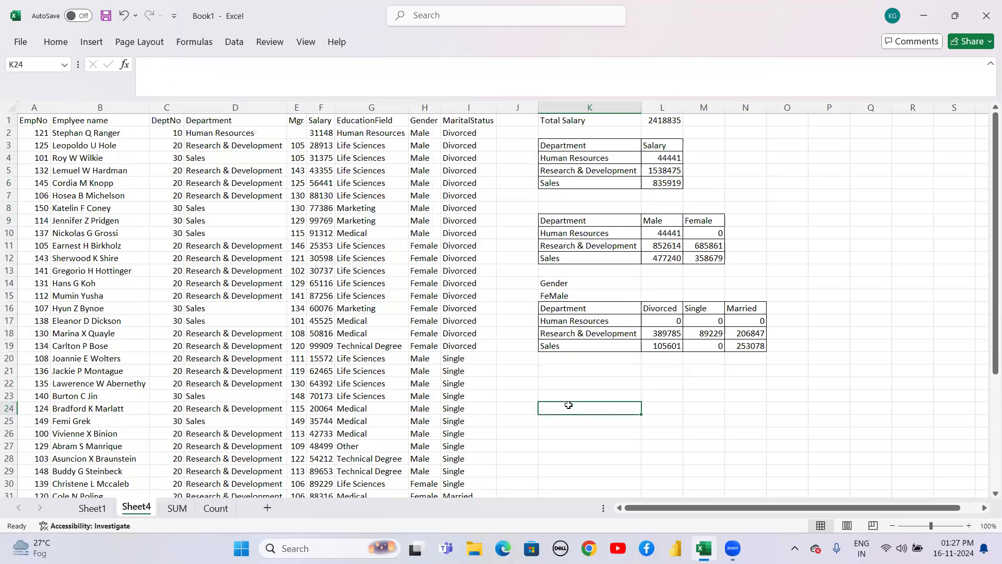
{"action": "key", "text": "Down"}
{"action": "key", "text": "Down"}
{"action": "key", "text": "Down"}
{"action": "key", "text": "Down"}
{"action": "key", "text": "Down"}
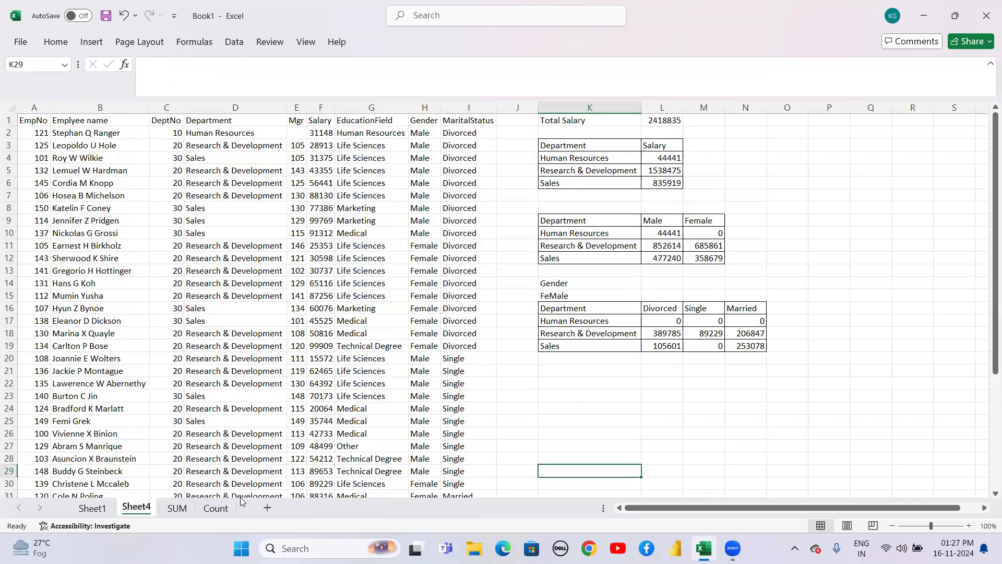
Add a blank worksheet directly after Sheet4, select its cell E5, and return to Sheet4.
{"action": "left_click", "coordinate": [266, 508]}
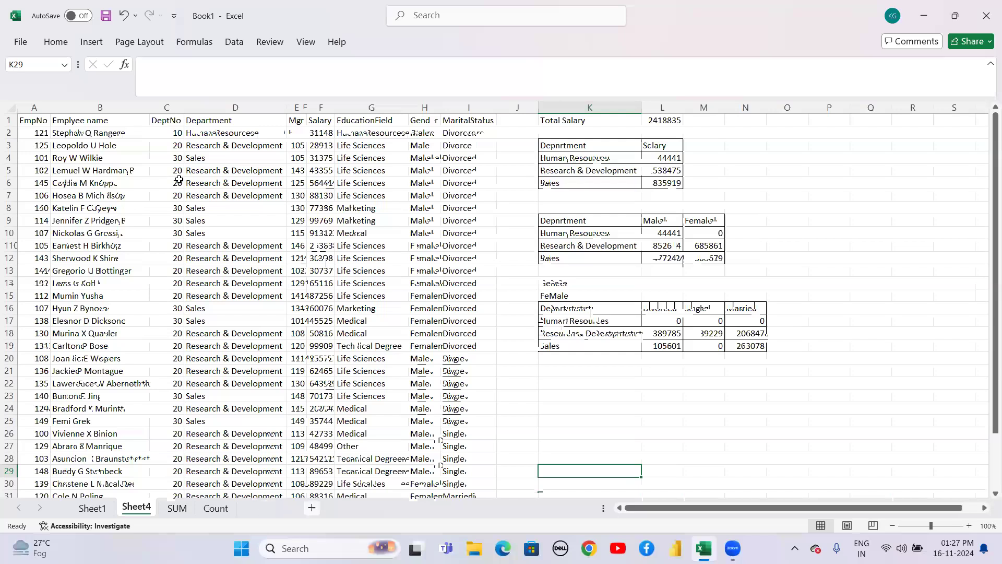
{"action": "left_click", "coordinate": [200, 180]}
{"action": "left_click", "coordinate": [207, 168]}
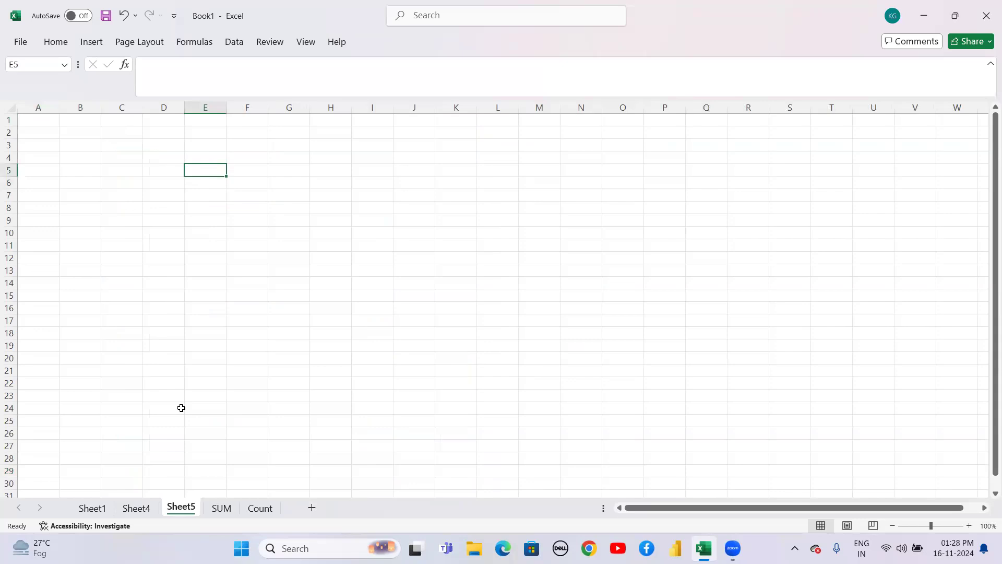
{"action": "left_click", "coordinate": [139, 508]}
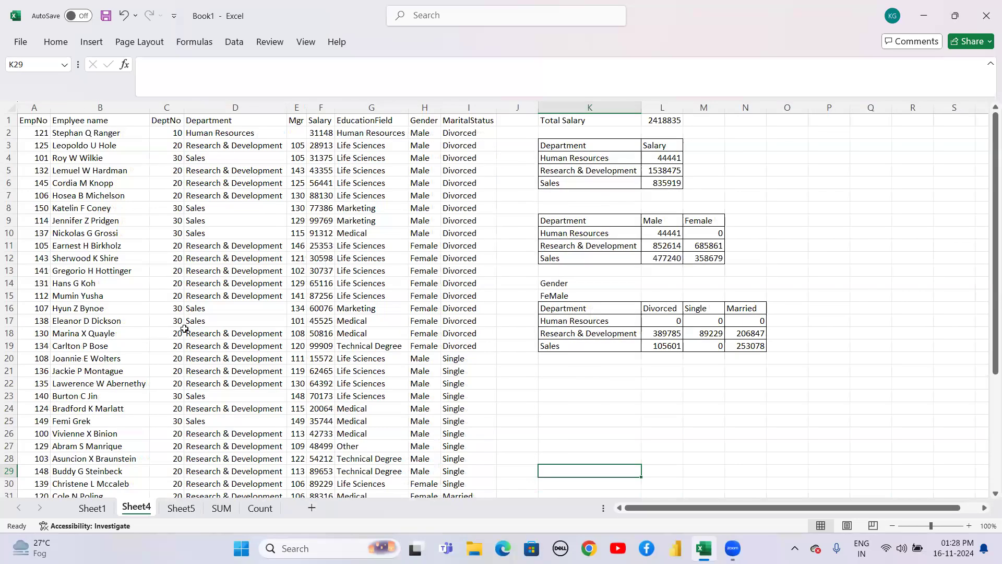
Copy the employee name in Sheet4 cell B10 into cell D5 of Sheet5.
{"action": "left_click", "coordinate": [115, 235]}
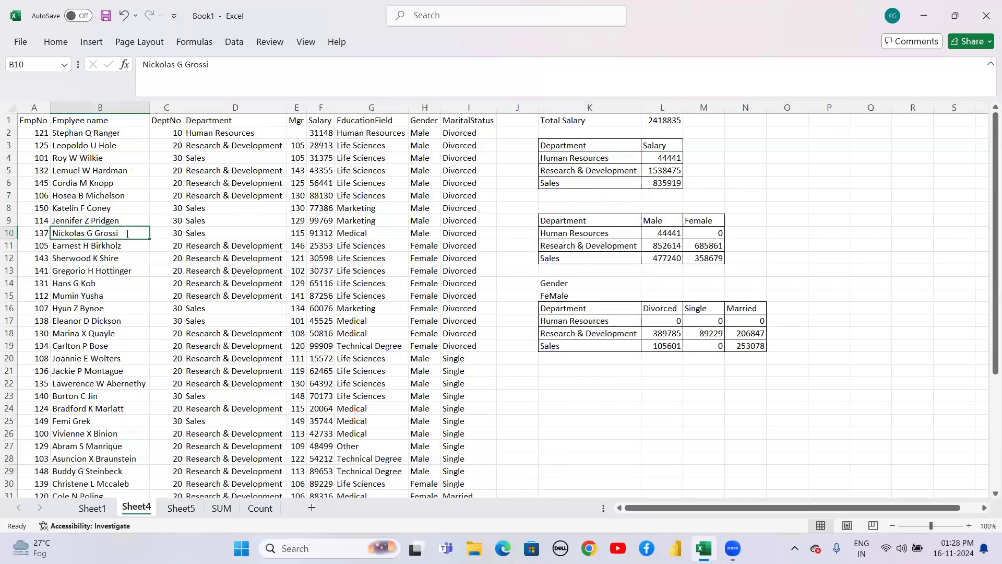
{"action": "double_click", "coordinate": [127, 233]}
{"action": "left_click_drag", "start_coordinate": [127, 234], "coordinate": [40, 236]}
{"action": "key", "text": "ctrl+c"}
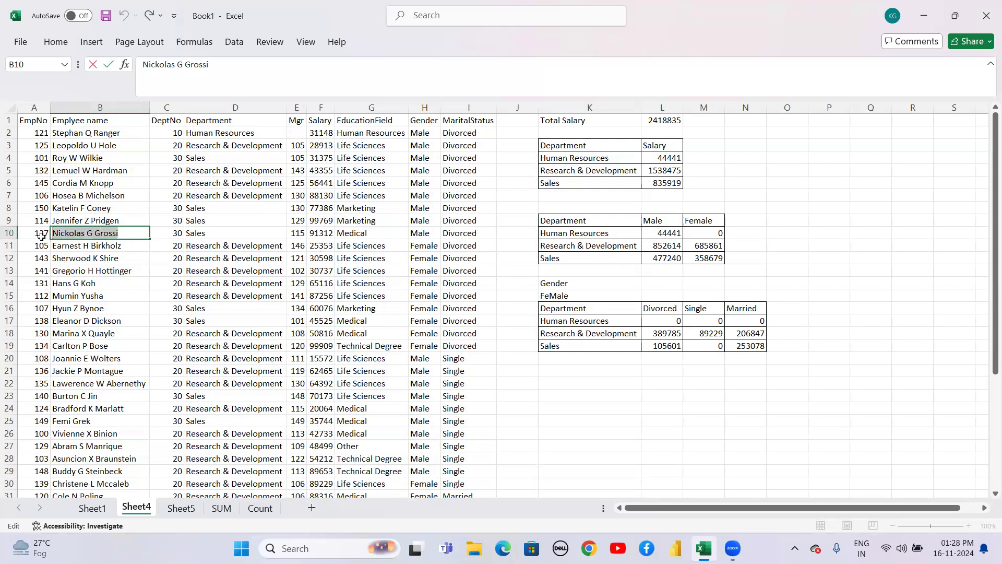
{"action": "left_click", "coordinate": [183, 508]}
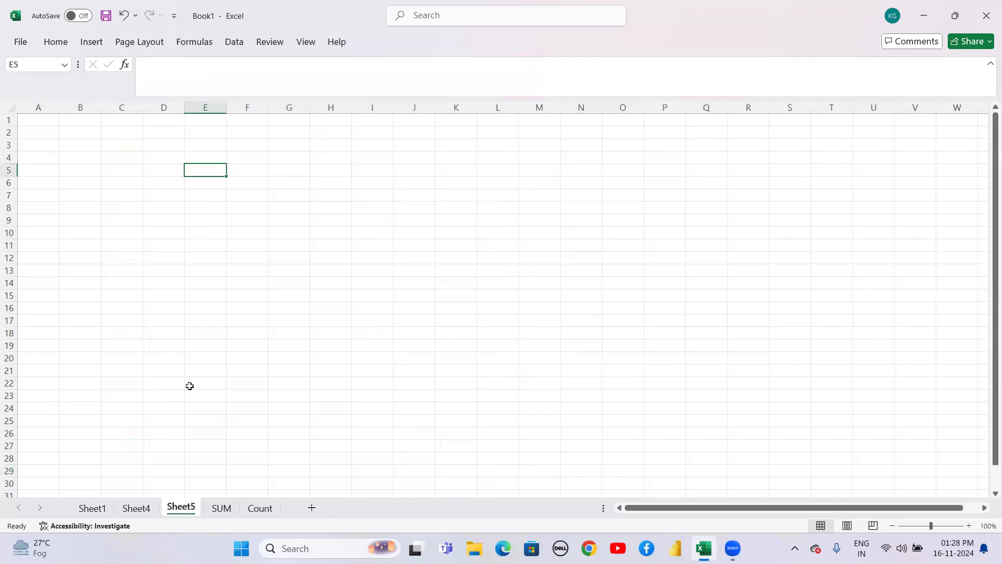
{"action": "left_click", "coordinate": [154, 173]}
{"action": "key", "text": "ctrl+v"}
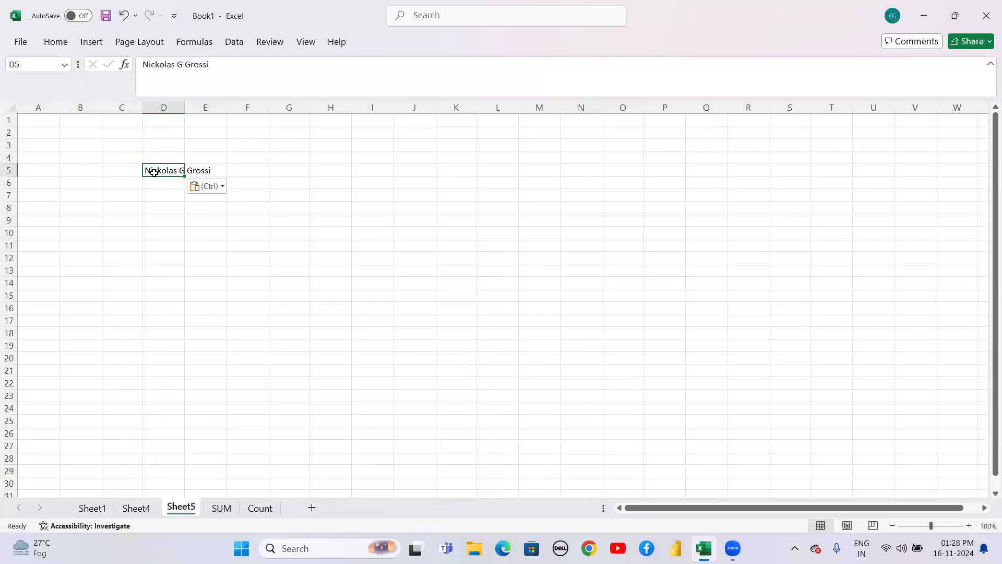
{"action": "left_click", "coordinate": [203, 286]}
Copy the employee name in Sheet4 cell B13 into cell E5 of Sheet5.
{"action": "left_click", "coordinate": [138, 509]}
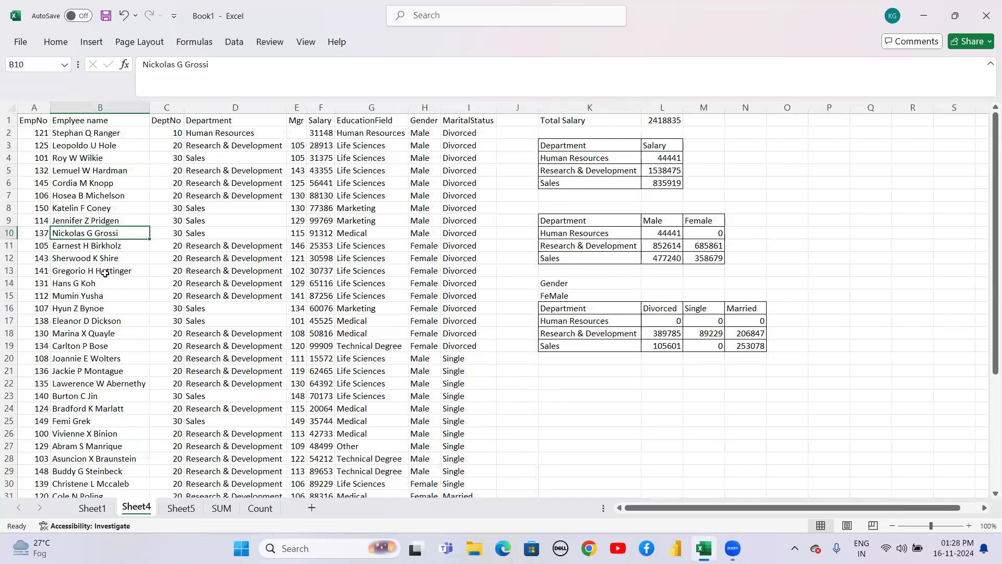
{"action": "left_click", "coordinate": [105, 273]}
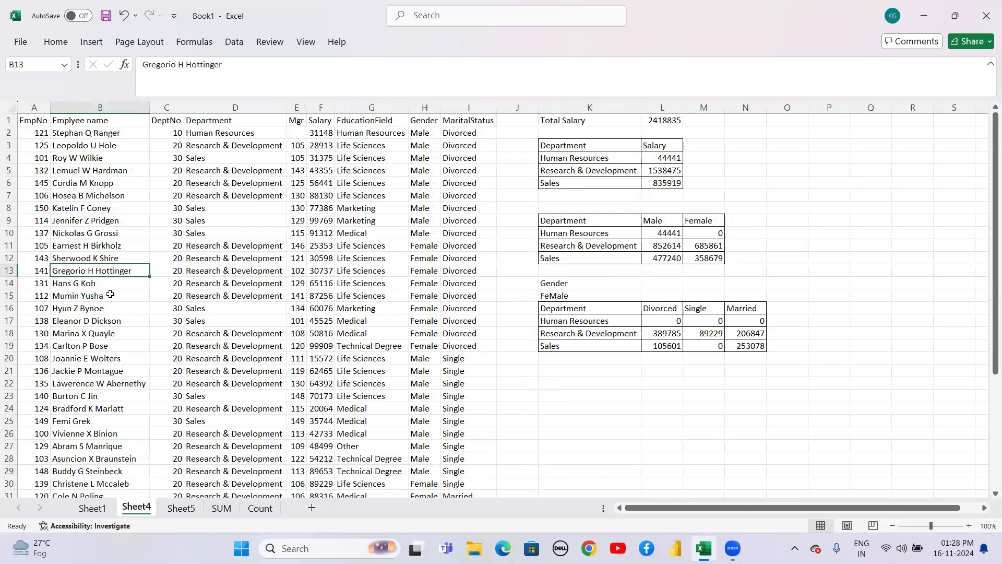
{"action": "key", "text": "ctrl+c"}
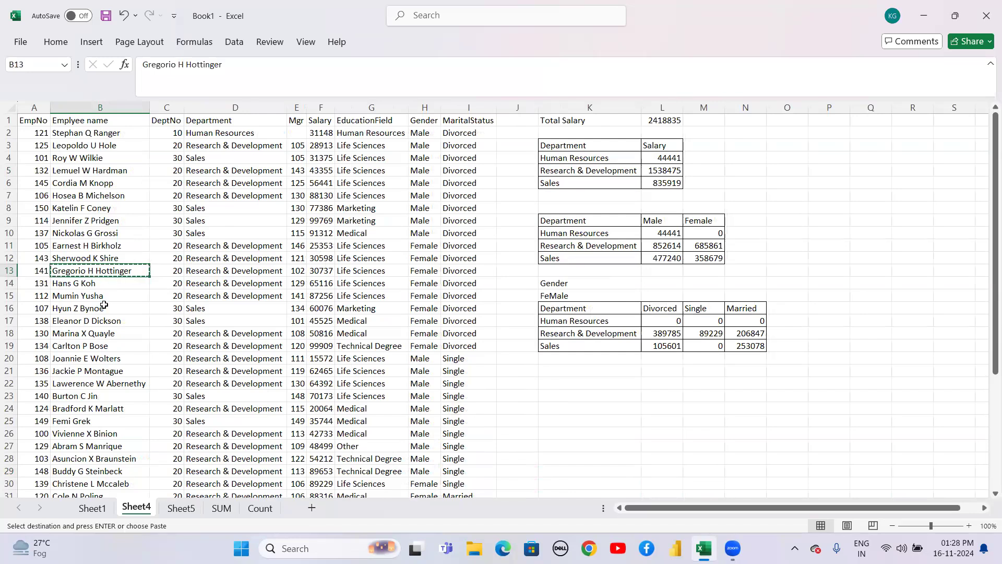
{"action": "left_click", "coordinate": [177, 511]}
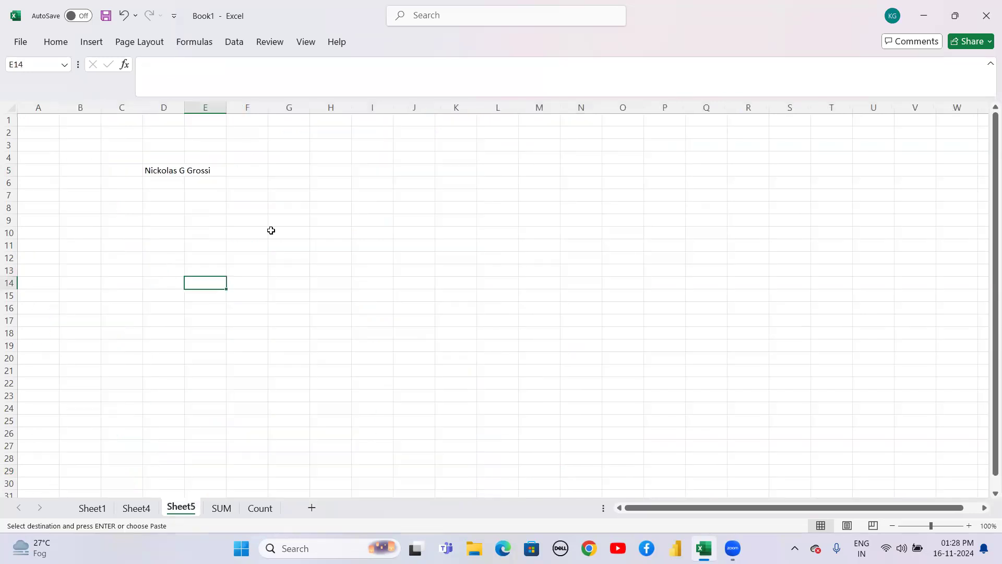
{"action": "left_click", "coordinate": [210, 168]}
{"action": "key", "text": "ctrl+v"}
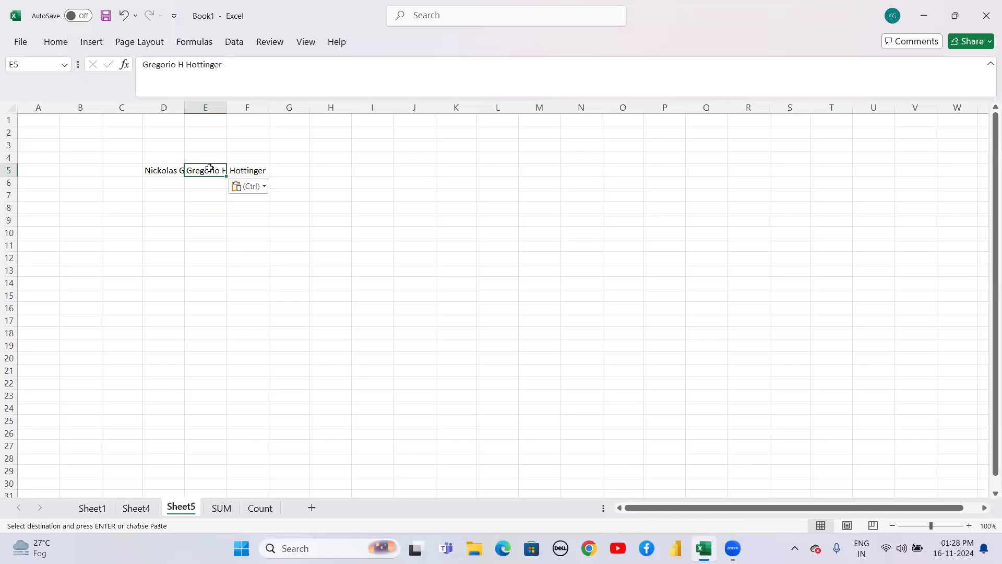
Copy the employee name in Sheet4 cell B20 into cell F5 of Sheet5.
{"action": "key", "text": "ctrl+Page_Up"}
{"action": "left_click", "coordinate": [114, 360]}
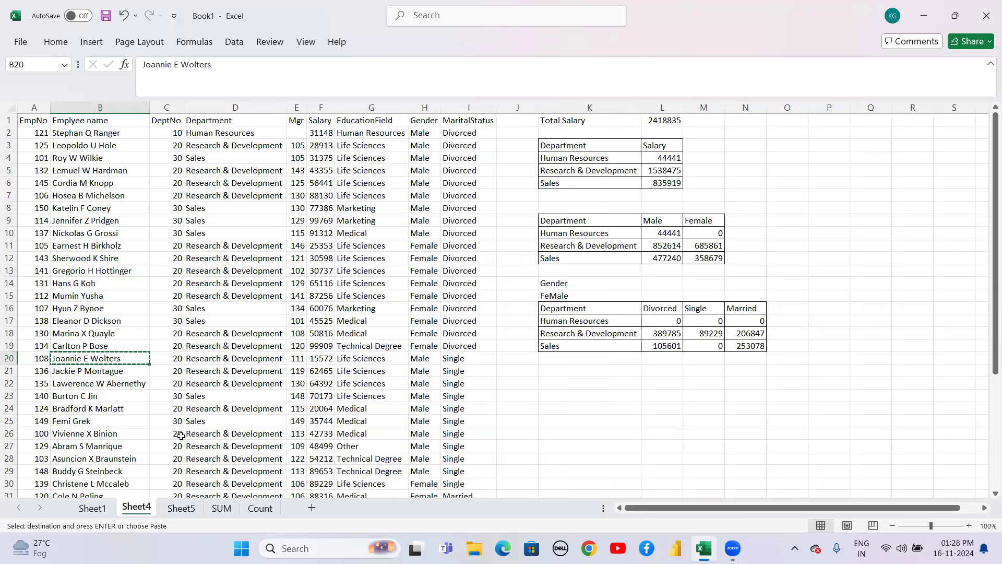
{"action": "left_click", "coordinate": [179, 508]}
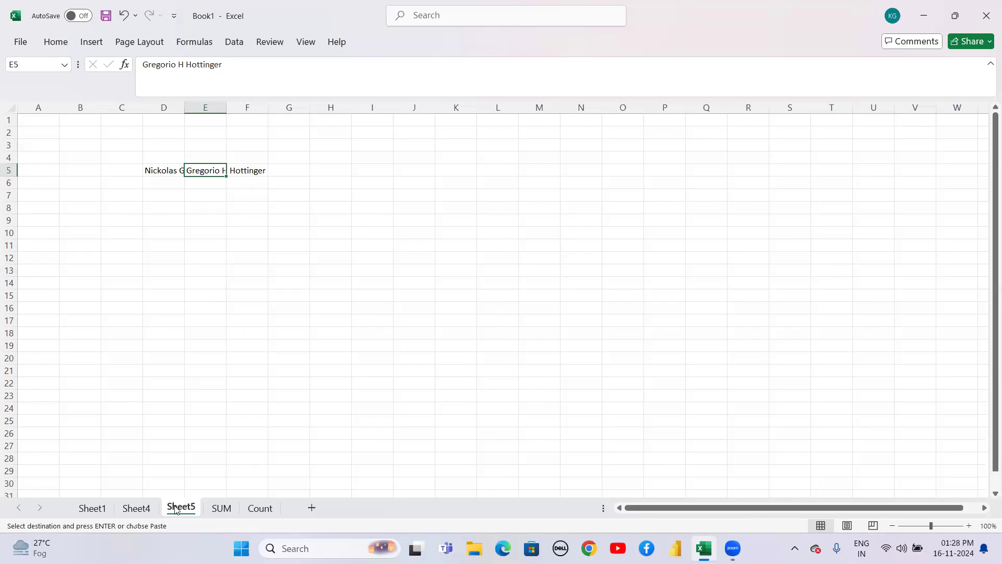
{"action": "left_click", "coordinate": [259, 171]}
{"action": "key", "text": "ctrl+v"}
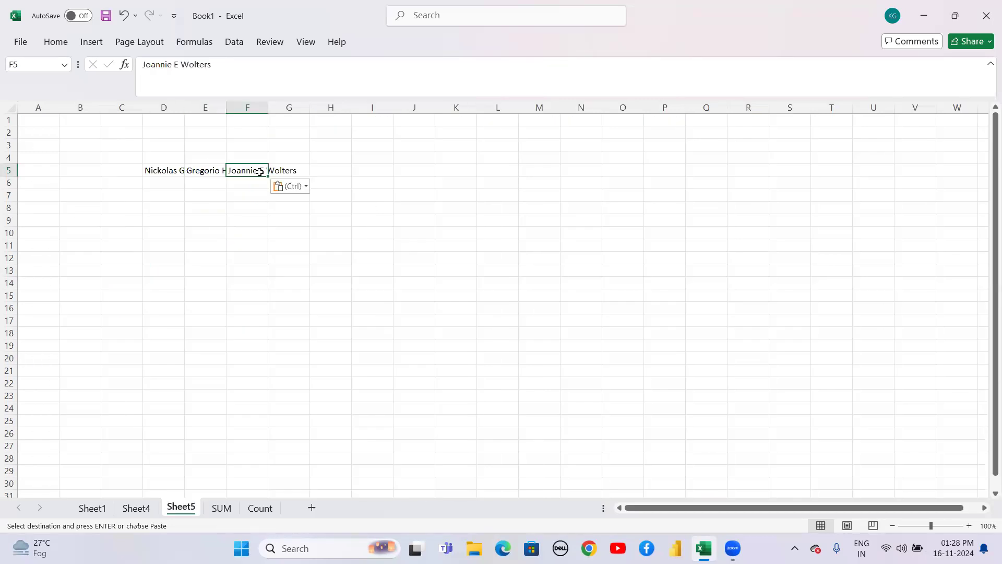
Start a formula in cell G5, right after the three names.
{"action": "left_click", "coordinate": [305, 169]}
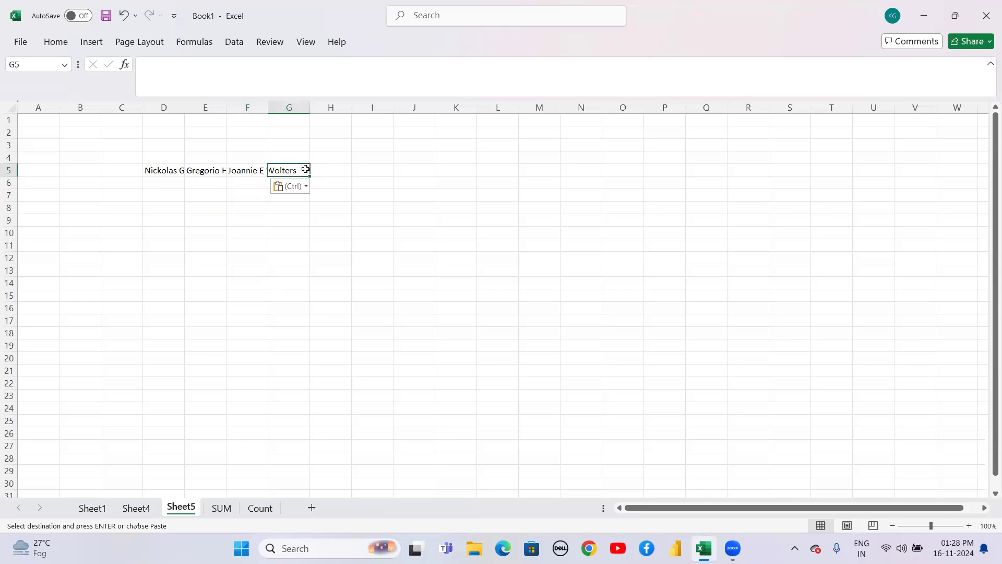
{"action": "type", "text": "="}
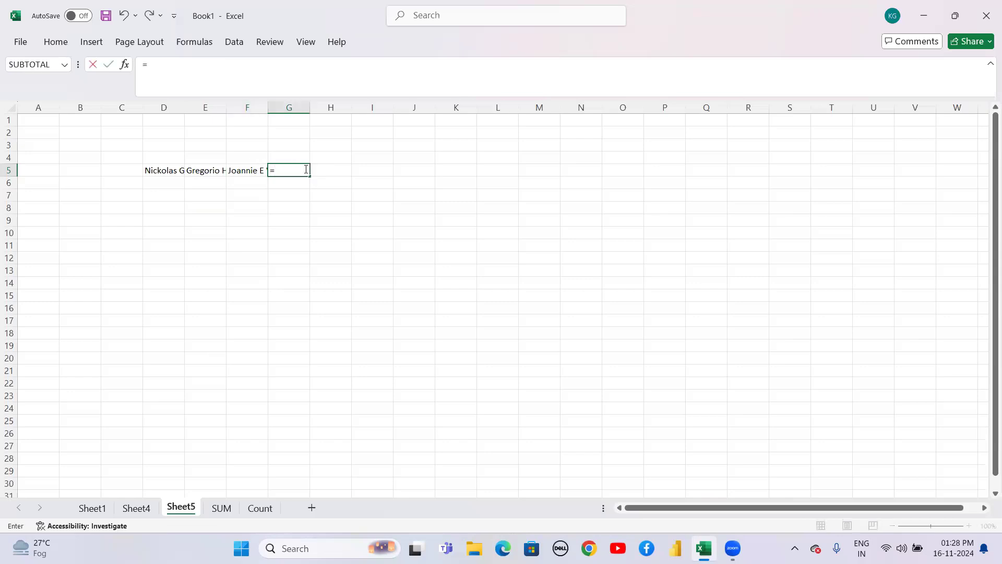
{"action": "type", "text": "t"}
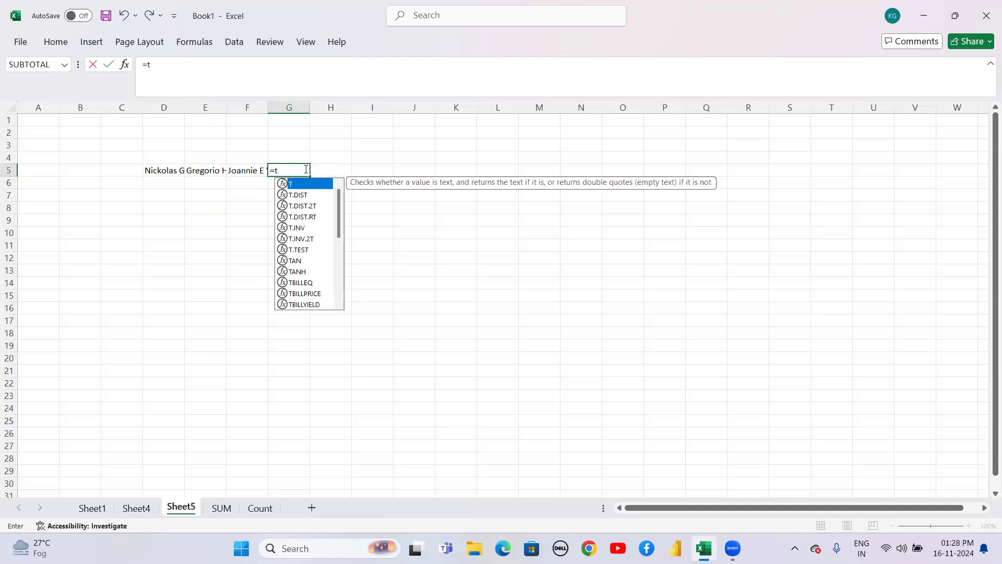
{"action": "key", "text": "BackSpace"}
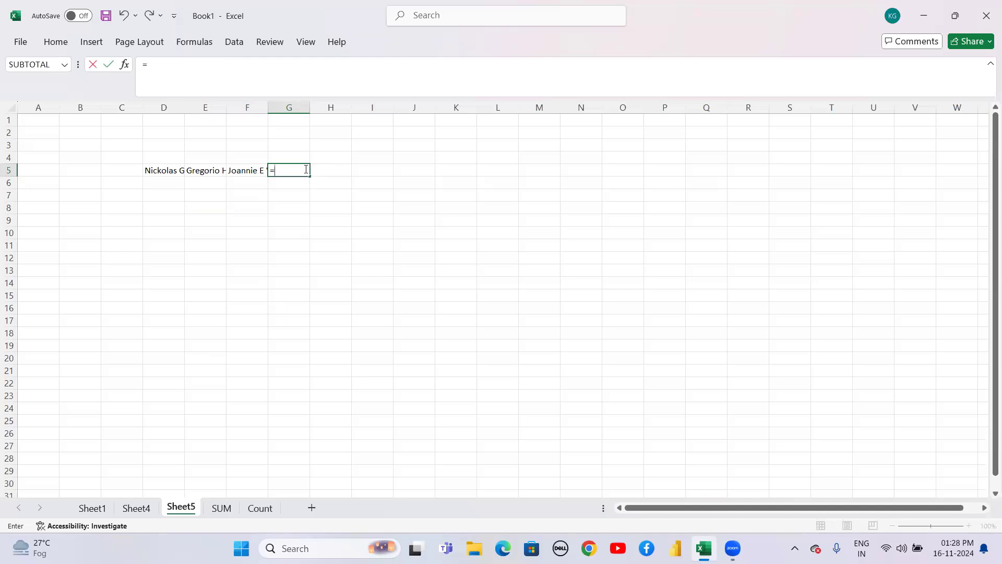
{"action": "key", "text": "Left"}
{"action": "key", "text": "Left"}
{"action": "key", "text": "Left"}
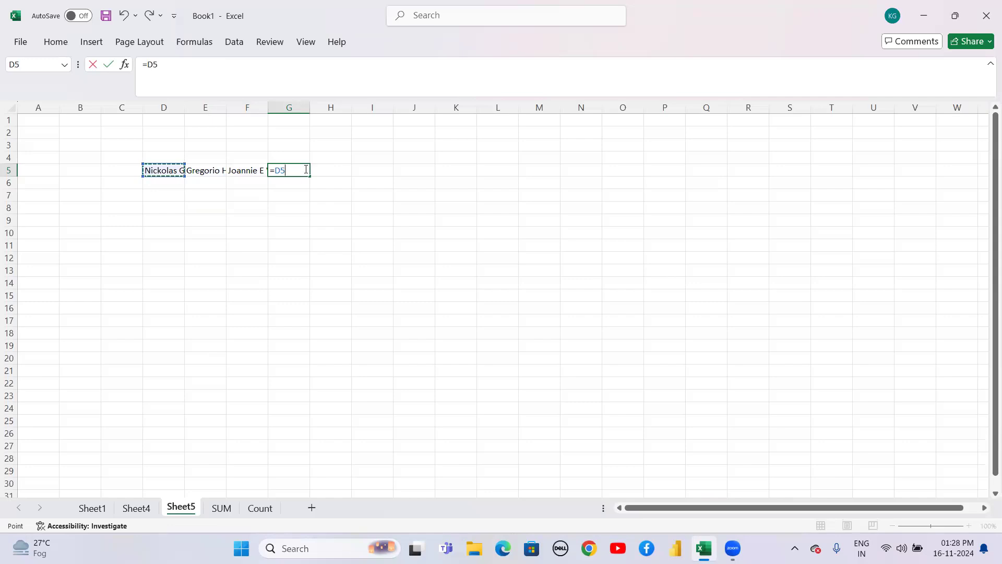
{"action": "key", "text": "BackSpace"}
Complete the G5 formula as =CONCAT(D5,E5,F5) to join the three names into one text.
{"action": "type", "text": "con"}
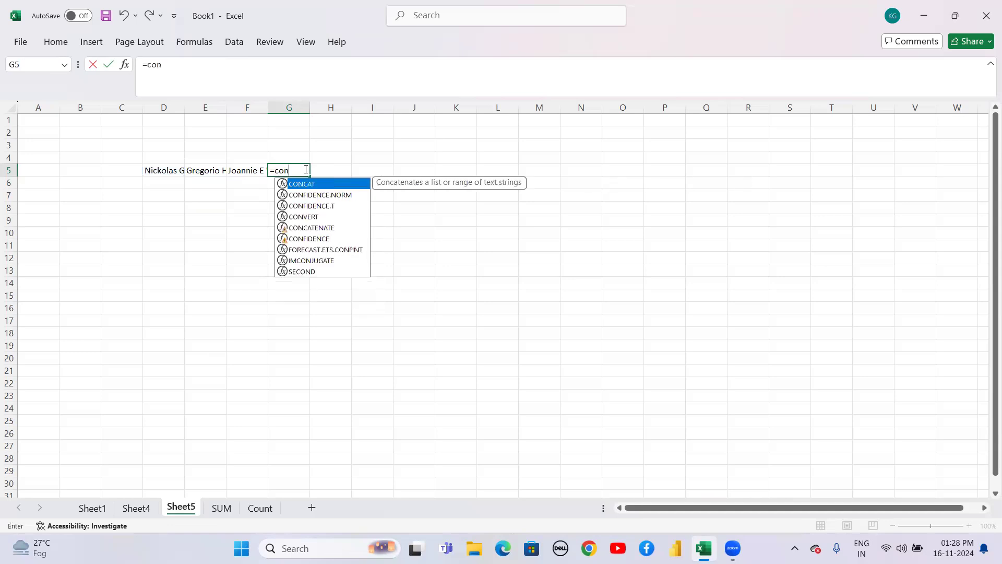
{"action": "key", "text": "Tab"}
{"action": "key", "text": "Left"}
{"action": "key", "text": "Left"}
{"action": "key", "text": "Left"}
{"action": "type", "text": ","}
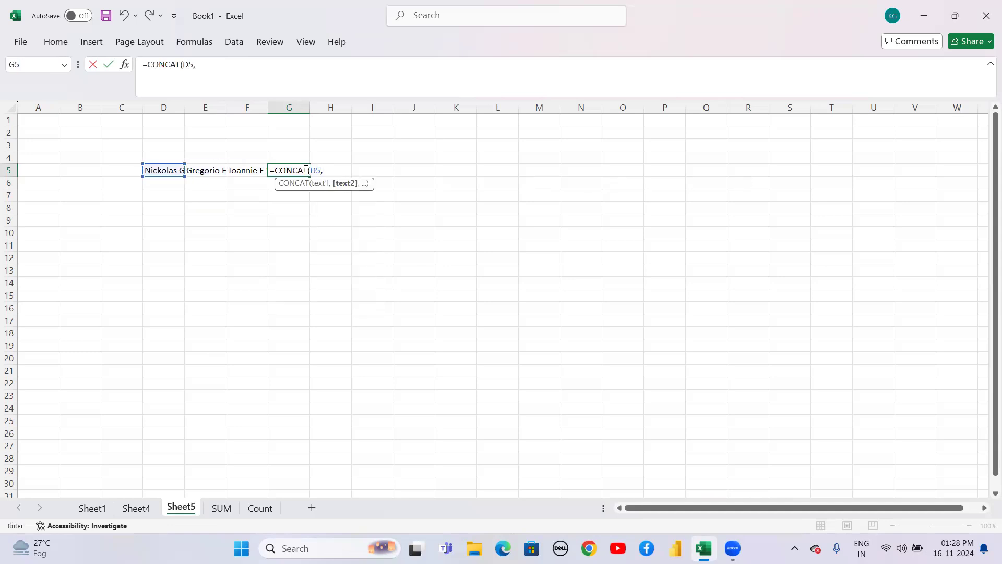
{"action": "key", "text": "Left"}
{"action": "key", "text": "Left"}
{"action": "type", "text": ","}
{"action": "key", "text": "Left"}
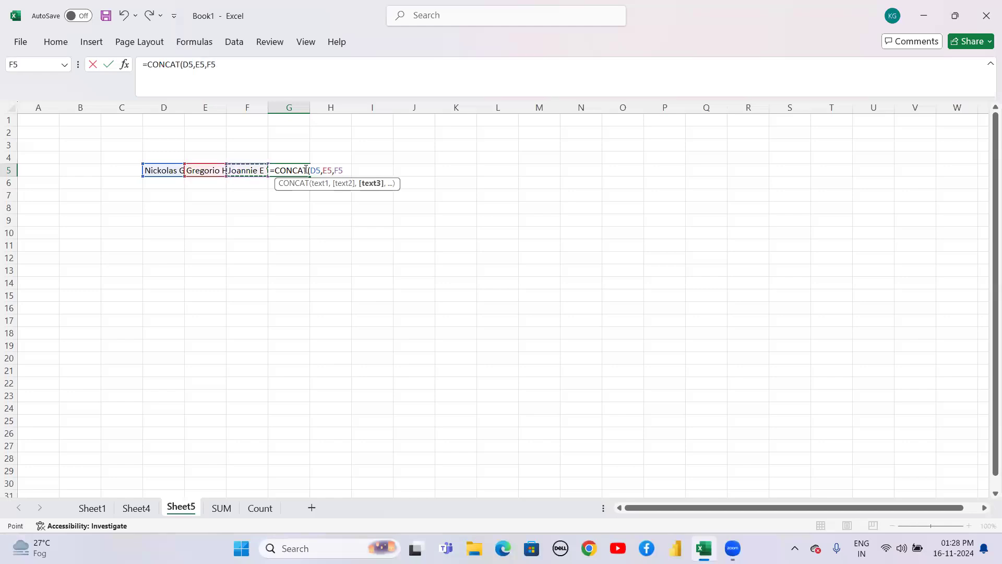
{"action": "type", "text": ")"}
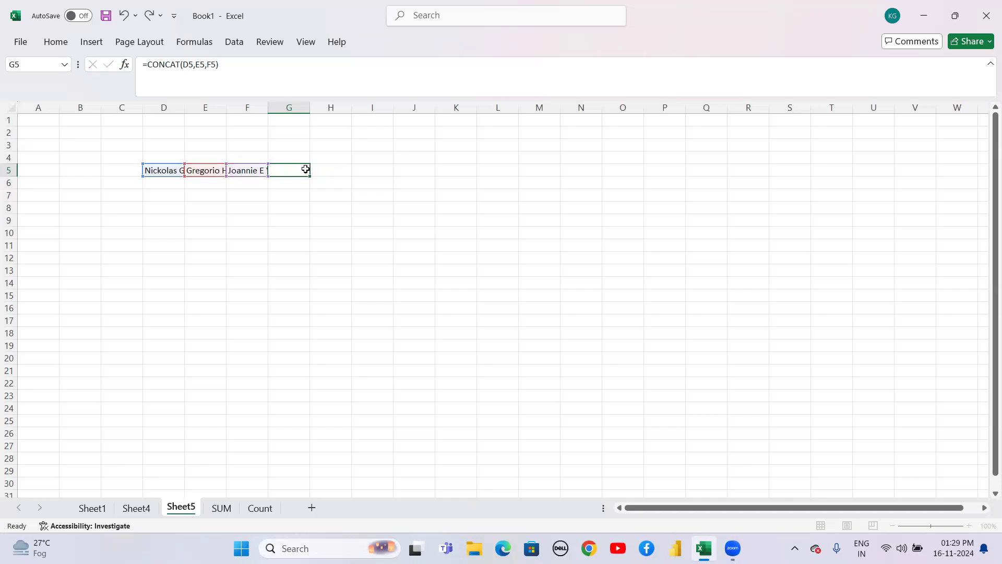
{"action": "key", "text": "Return"}
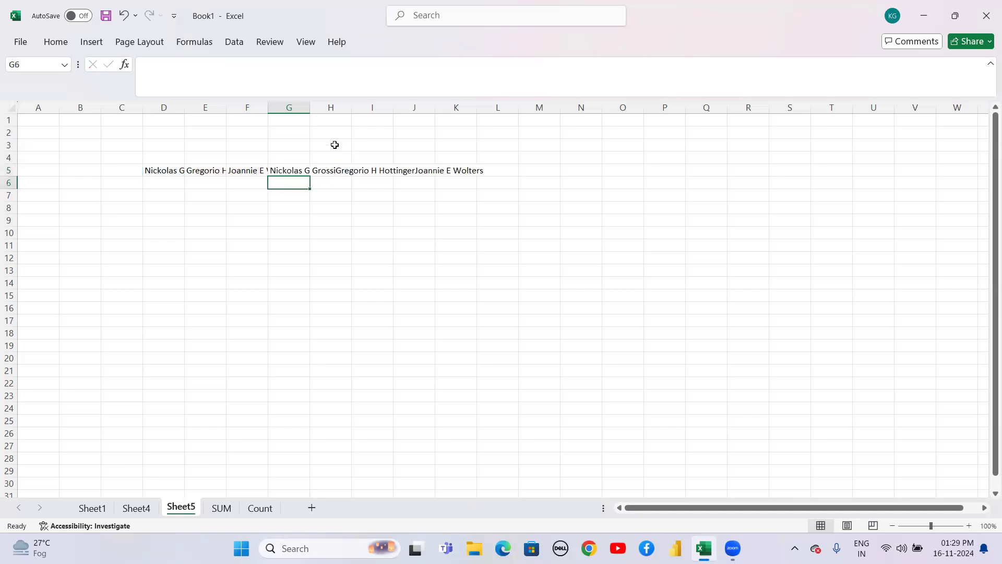
Fit column G to its contents and replace the CONCAT formula in G5 with its plain value.
{"action": "double_click", "coordinate": [310, 107]}
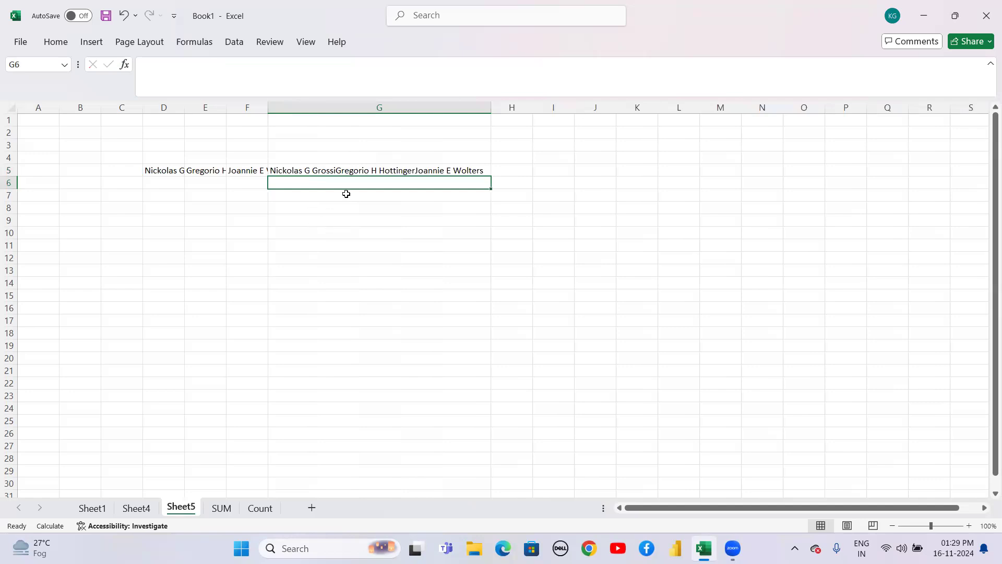
{"action": "key", "text": "ctrl+c"}
{"action": "key", "text": "alt+e"}
{"action": "key", "text": "s"}
{"action": "key", "text": "v"}
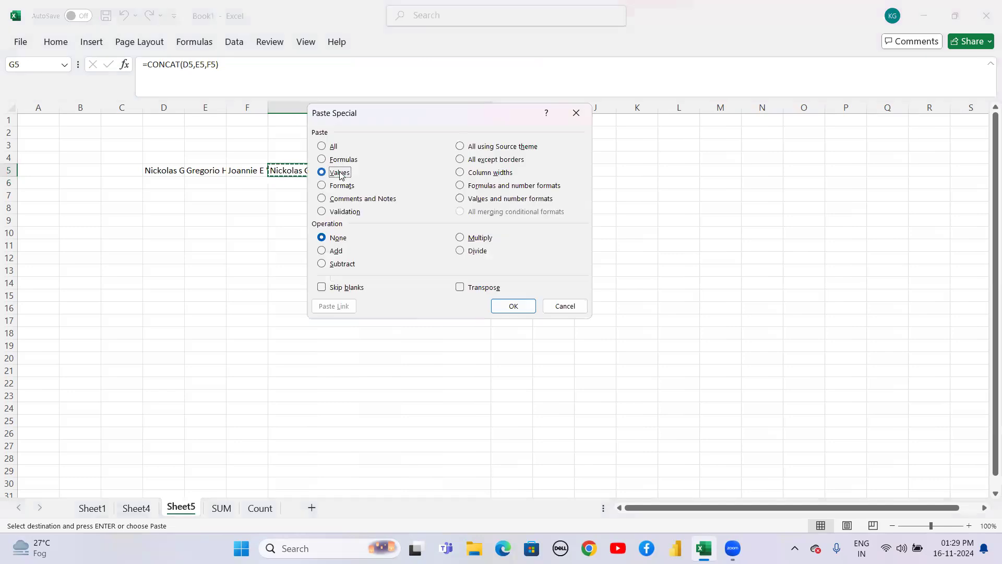
{"action": "key", "text": "Return"}
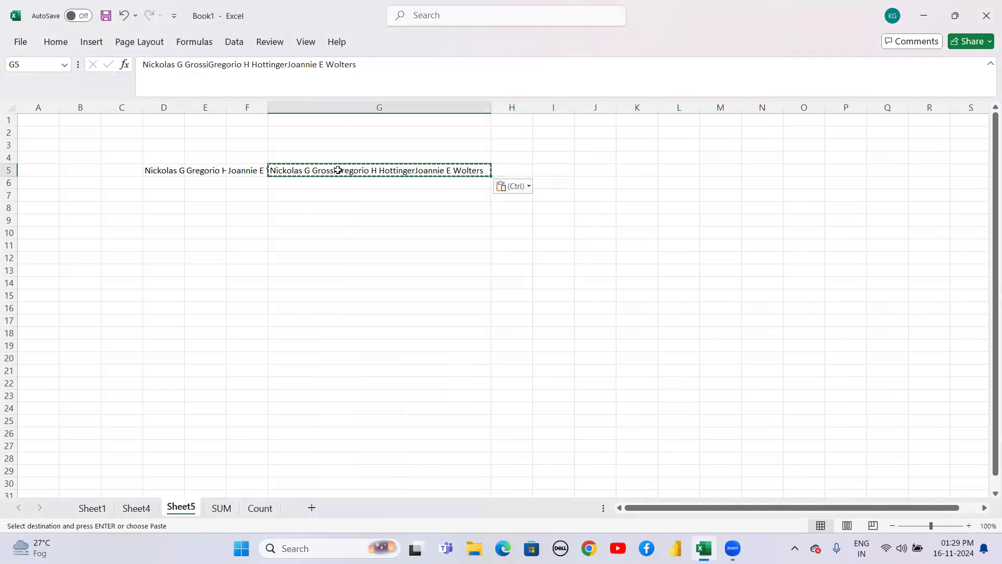
Insert a space between each of the three joined full names in G5.
{"action": "double_click", "coordinate": [338, 170]}
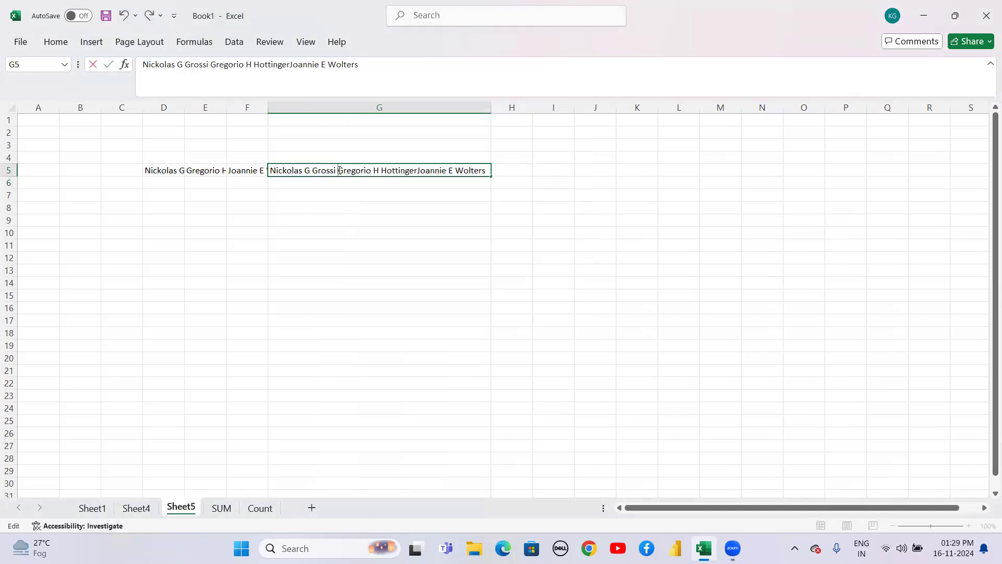
{"action": "left_click", "coordinate": [417, 171]}
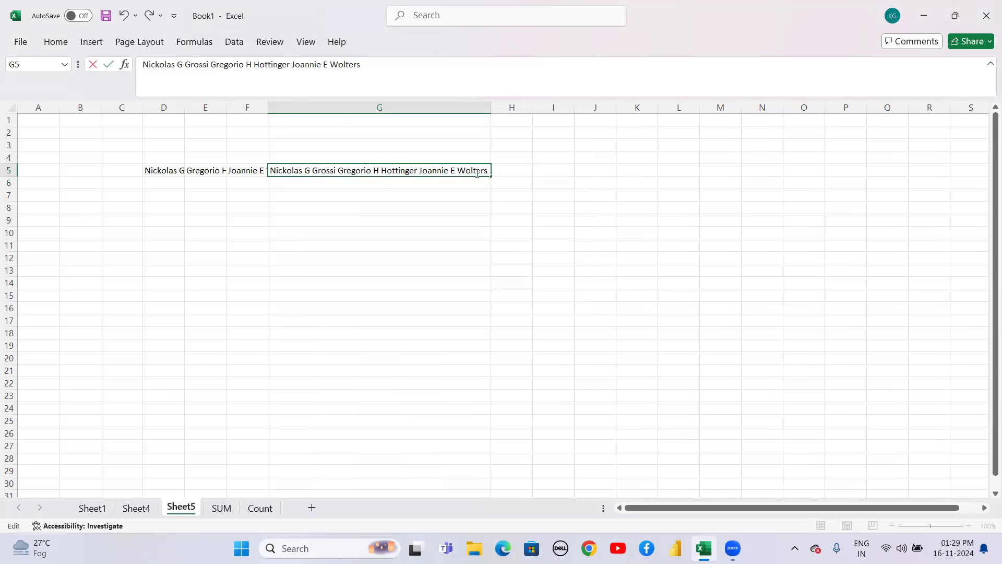
{"action": "left_click", "coordinate": [369, 208]}
Clear the three separate names from cells D5, E5 and F5, keeping the combined text in G5.
{"action": "left_click", "coordinate": [171, 170]}
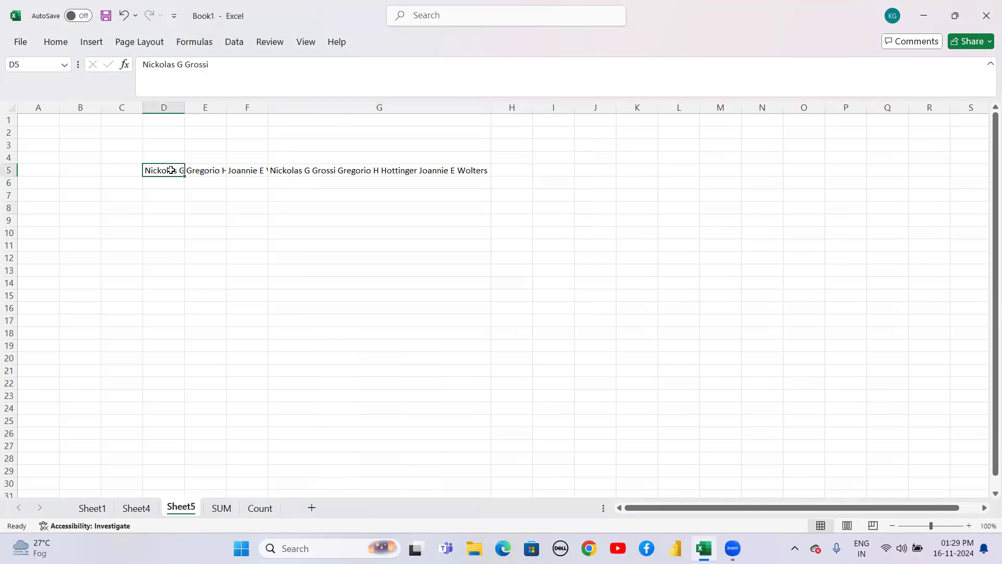
{"action": "key", "text": "shift+Right"}
{"action": "key", "text": "shift+Right"}
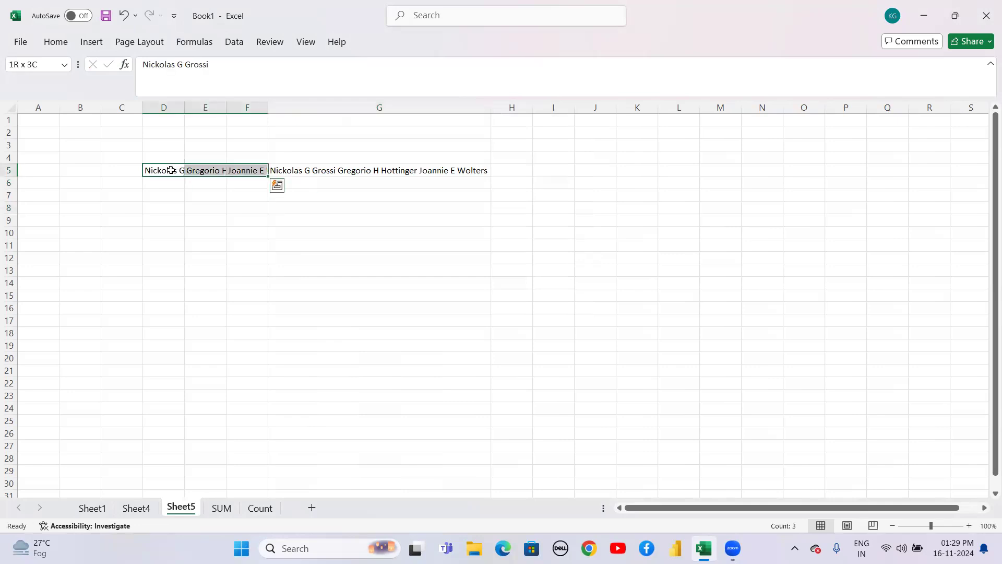
{"action": "key", "text": "BackSpace"}
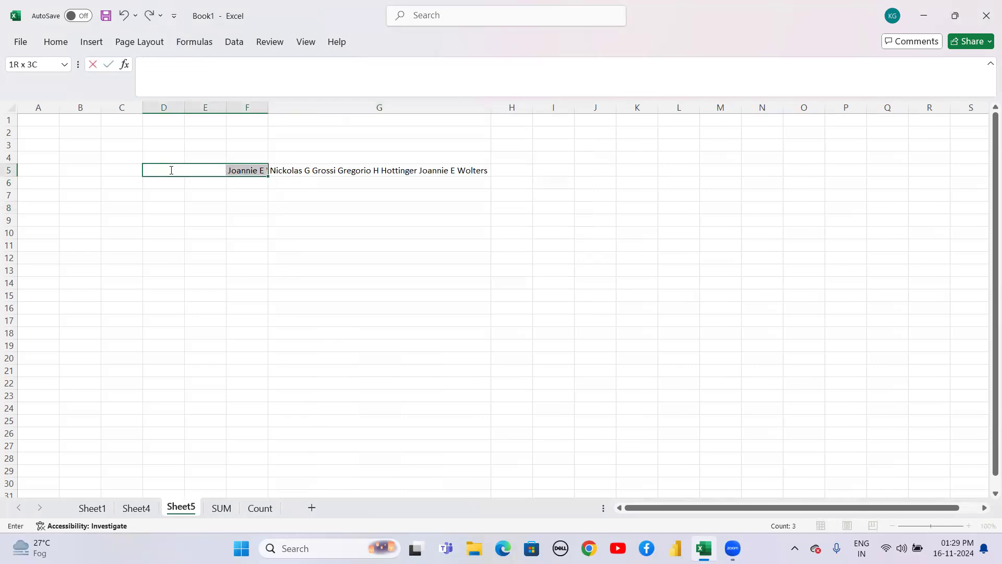
{"action": "key", "text": "Right"}
{"action": "key", "text": "Right"}
{"action": "key", "text": "Left"}
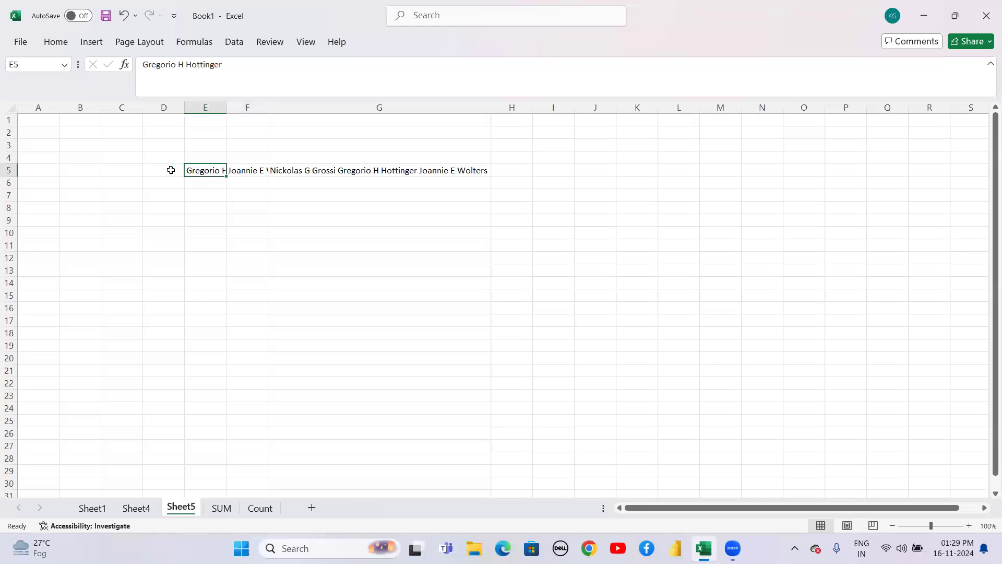
{"action": "key", "text": "BackSpace"}
{"action": "key", "text": "Right"}
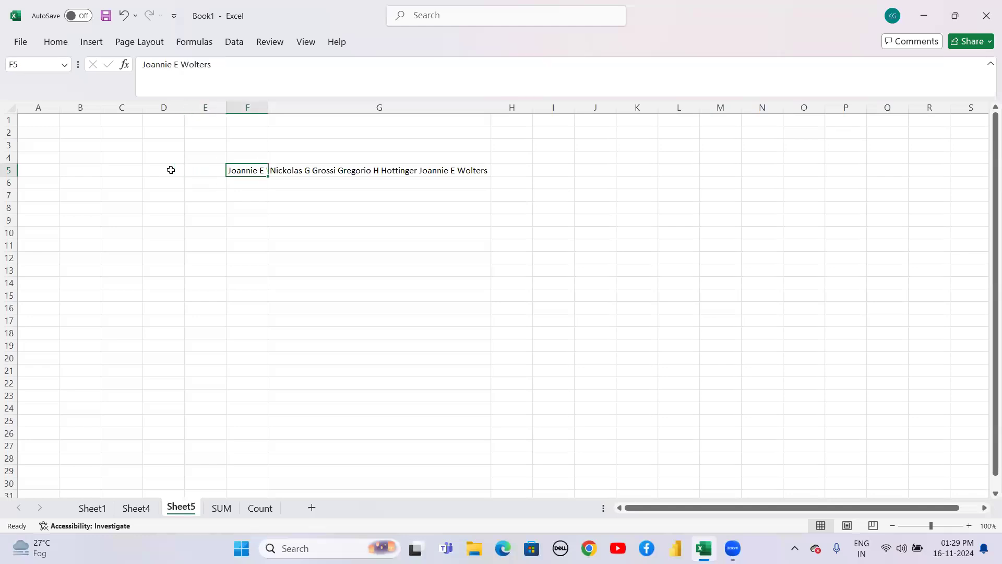
{"action": "key", "text": "Delete"}
{"action": "key", "text": "Right"}
{"action": "key", "text": "Right"}
{"action": "key", "text": "Right"}
{"action": "key", "text": "Right"}
{"action": "key", "text": "Right"}
{"action": "key", "text": "Right"}
{"action": "key", "text": "Right"}
{"action": "key", "text": "Right"}
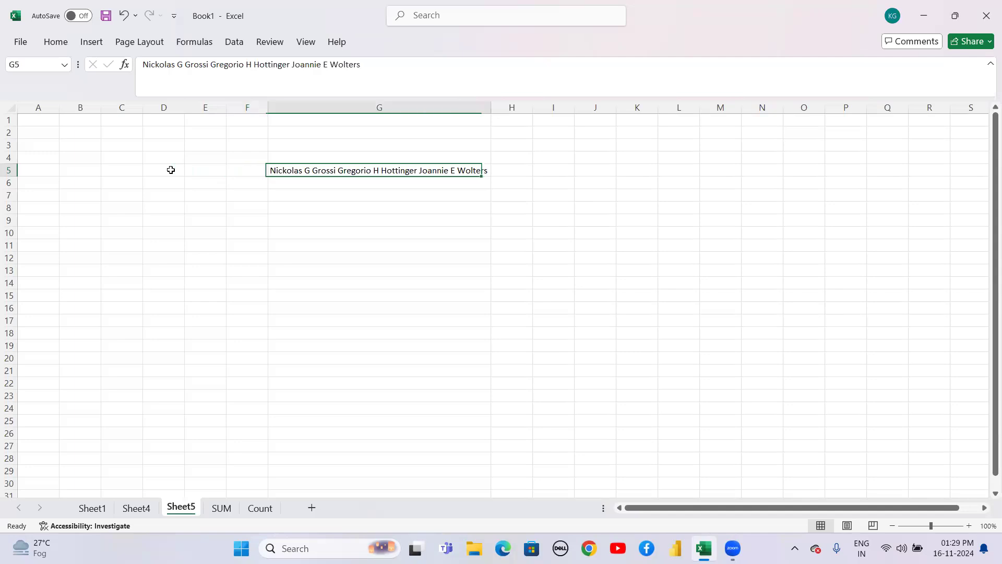
{"action": "key", "text": "Right"}
{"action": "key", "text": "Right"}
{"action": "key", "text": "Right"}
{"action": "key", "text": "Right"}
{"action": "key", "text": "Right"}
{"action": "key", "text": "Right"}
{"action": "key", "text": "Right"}
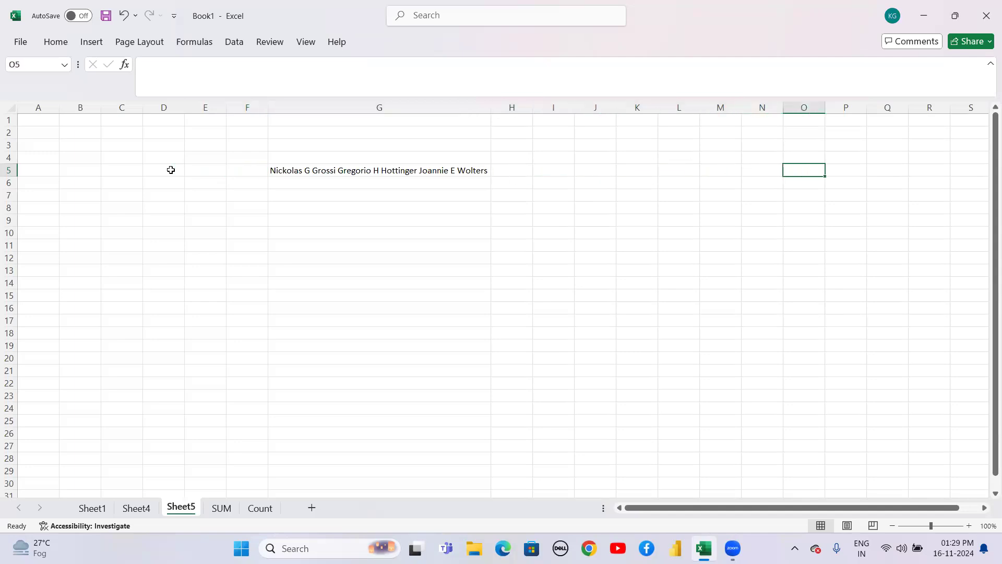
{"action": "key", "text": "Right"}
{"action": "key", "text": "Right"}
{"action": "key", "text": "Right"}
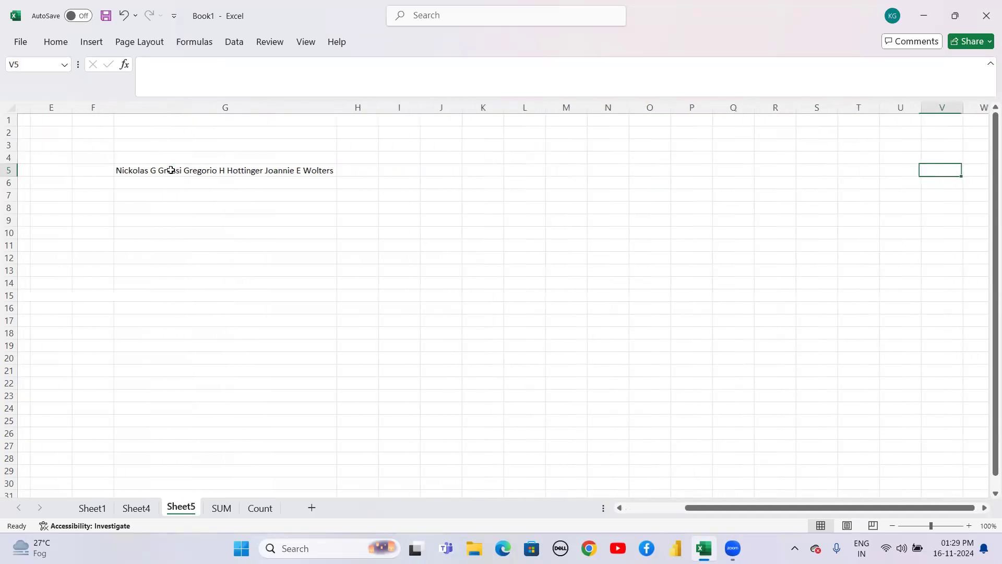
{"action": "key", "text": "Left"}
{"action": "key", "text": "Left"}
{"action": "key", "text": "Left"}
{"action": "key", "text": "Left"}
{"action": "key", "text": "Left"}
{"action": "key", "text": "Left"}
{"action": "key", "text": "Left"}
{"action": "key", "text": "Left"}
{"action": "key", "text": "Left"}
{"action": "key", "text": "Left"}
{"action": "key", "text": "Left"}
{"action": "key", "text": "Left"}
{"action": "key", "text": "Left"}
{"action": "key", "text": "Left"}
{"action": "key", "text": "Left"}
{"action": "key", "text": "Left"}
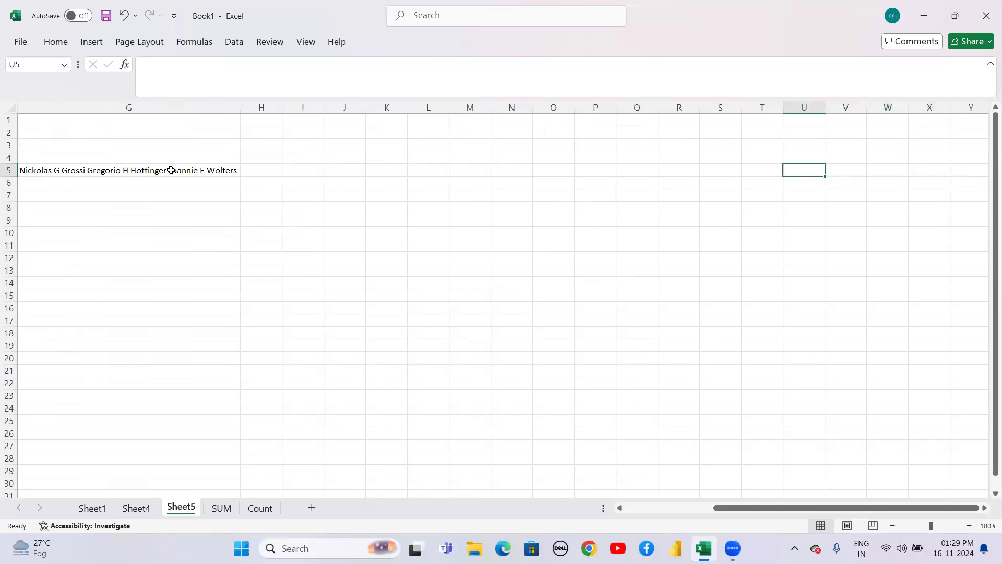
{"action": "key", "text": "Left"}
{"action": "key", "text": "Left"}
{"action": "key", "text": "Left"}
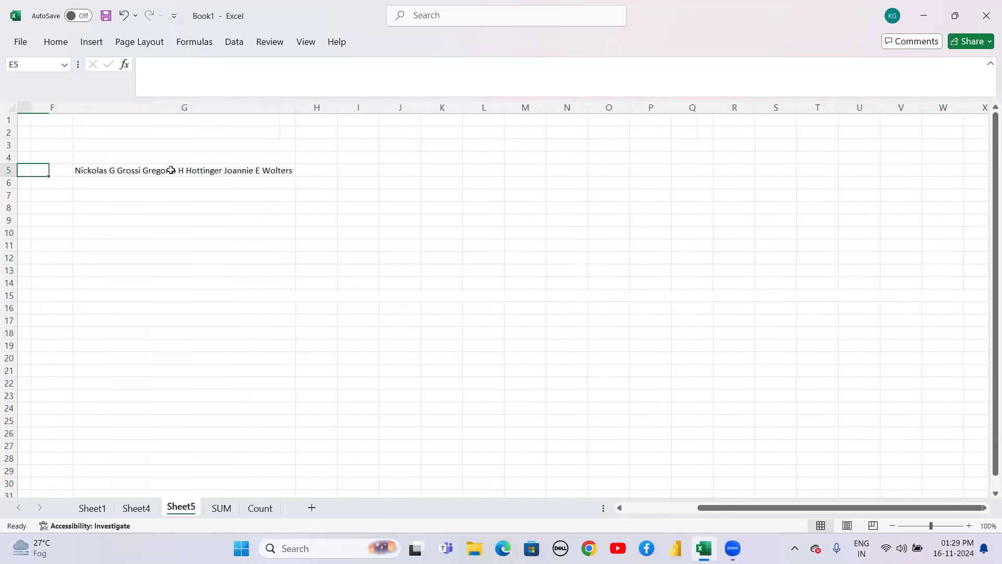
Enter =SUBSTITUTE(" "&G5," ",REPT(" ",255)) in H5 to replace each space with 255 spaces.
{"action": "left_click", "coordinate": [347, 168]}
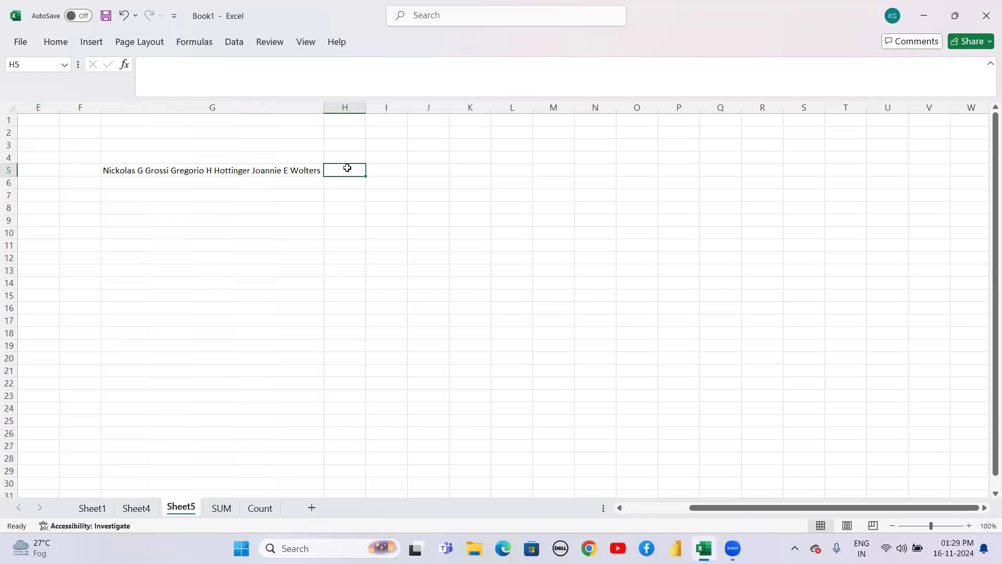
{"action": "type", "text": "="}
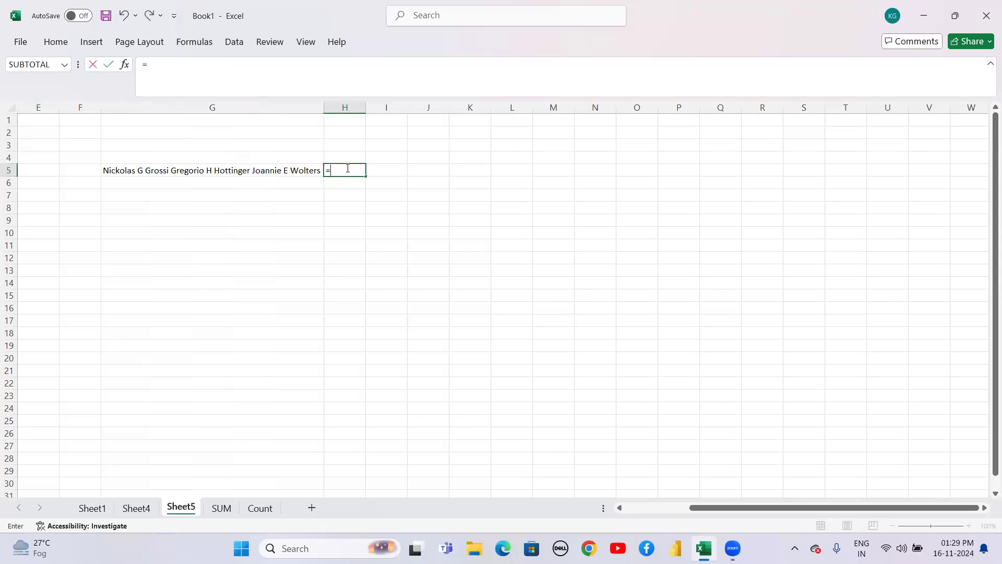
{"action": "type", "text": "subs"}
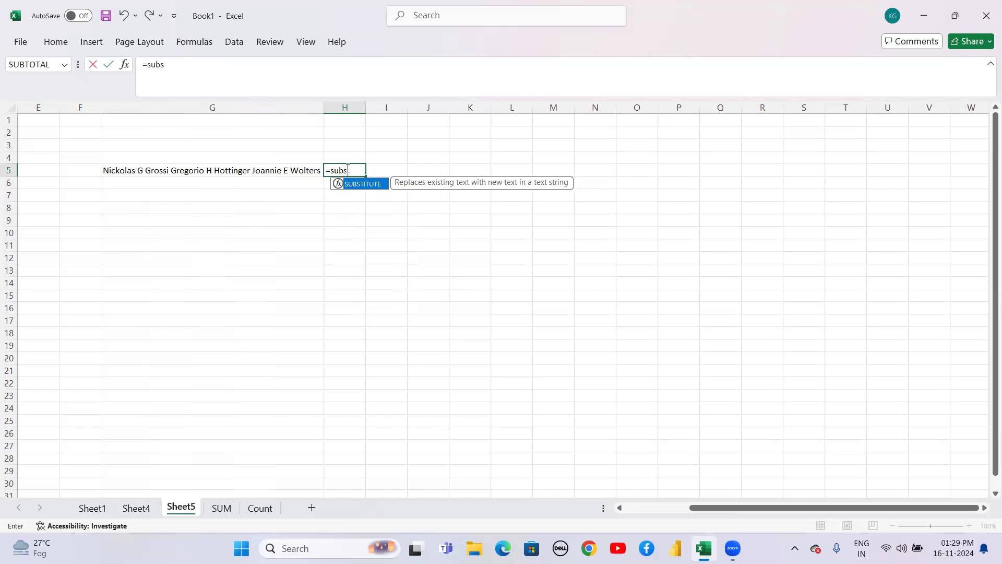
{"action": "key", "text": "Tab"}
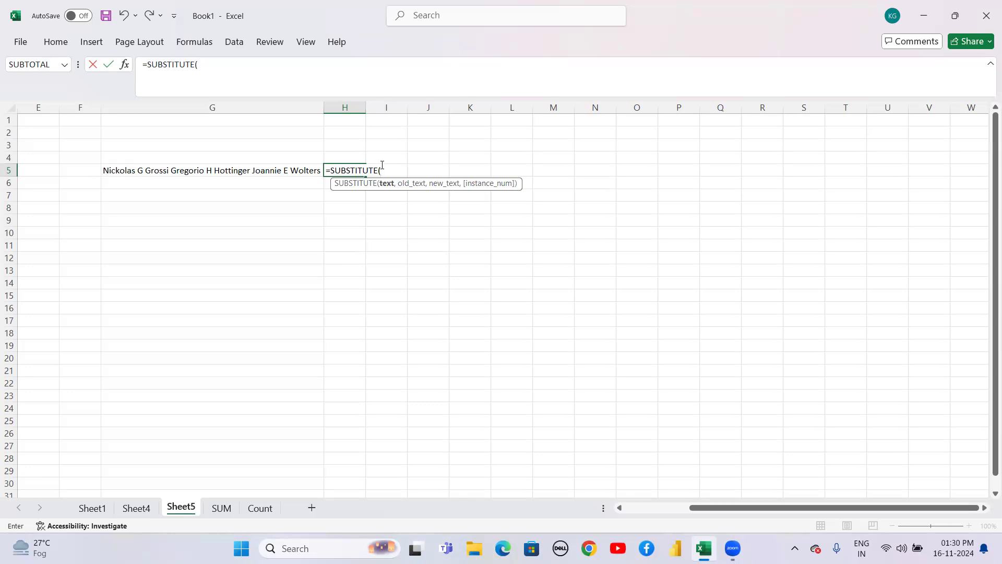
{"action": "type", "text": "\" \"&"}
{"action": "left_click", "coordinate": [246, 170]}
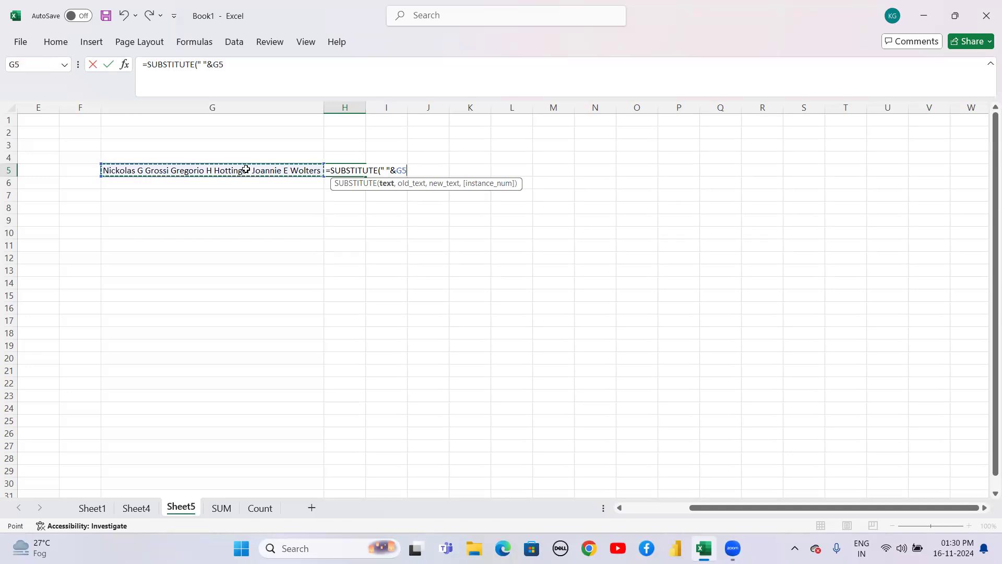
{"action": "type", "text": ","}
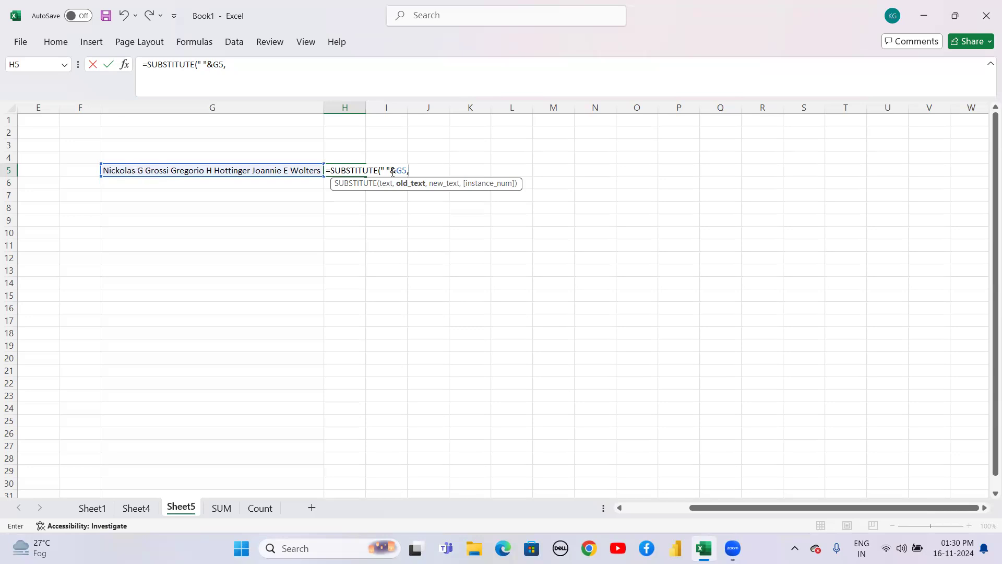
{"action": "type", "text": "\" \","}
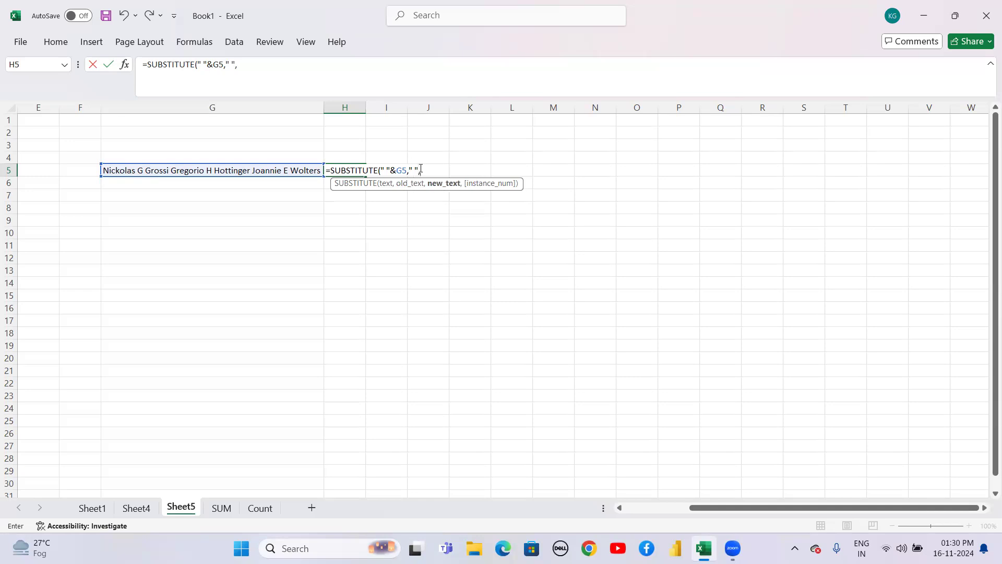
{"action": "type", "text": "rept"}
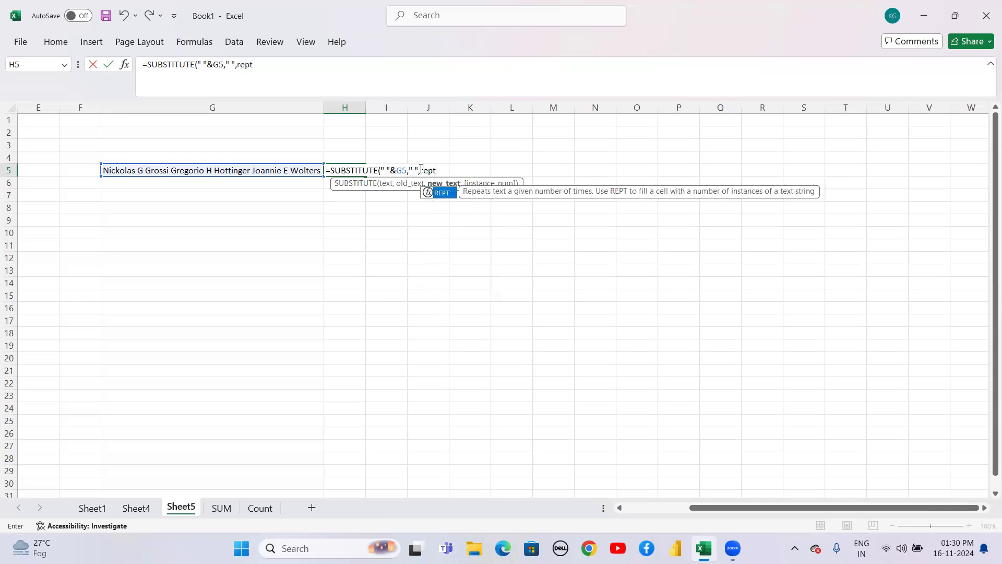
{"action": "type", "text": "(\" \",255"}
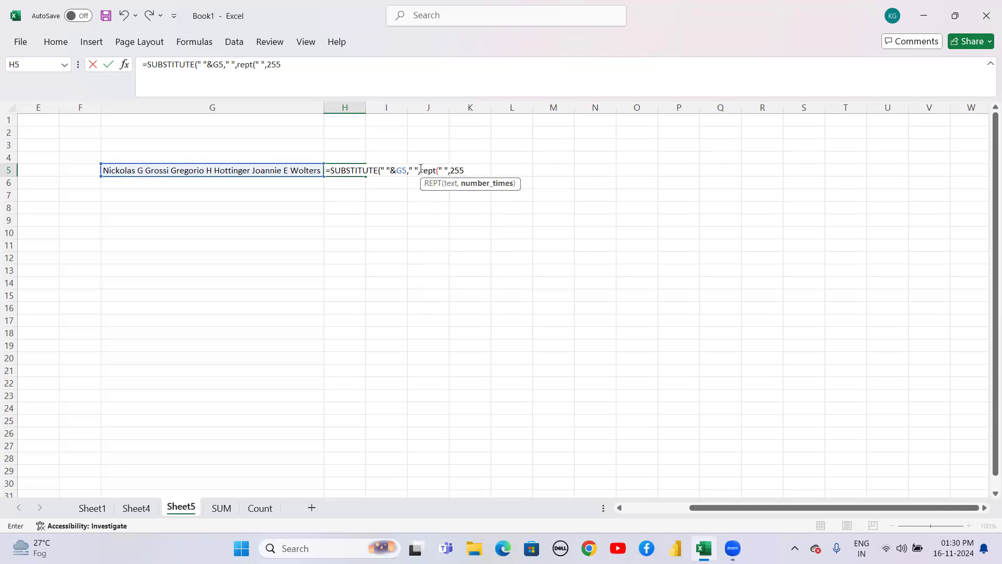
{"action": "type", "text": ")"}
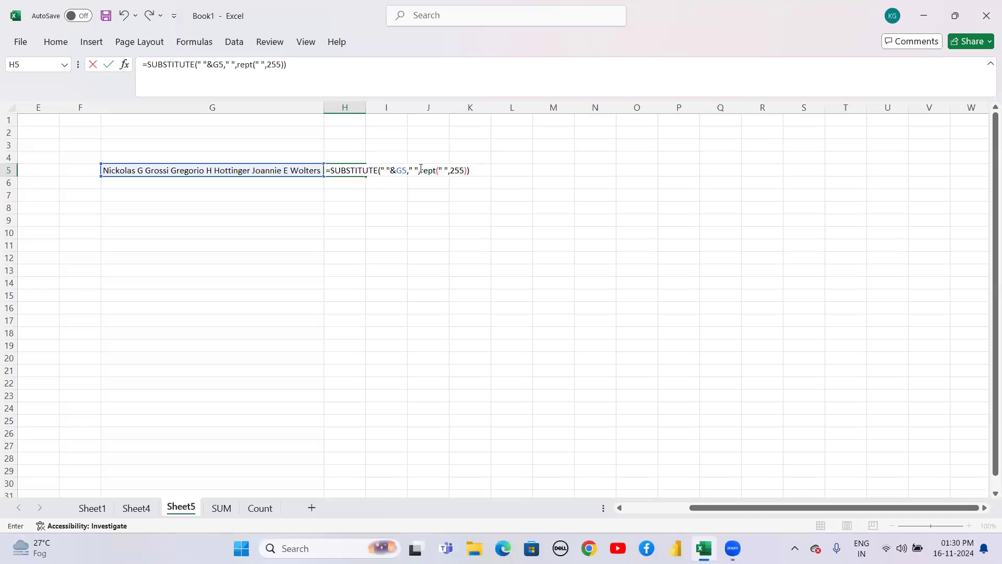
{"action": "key", "text": "Return"}
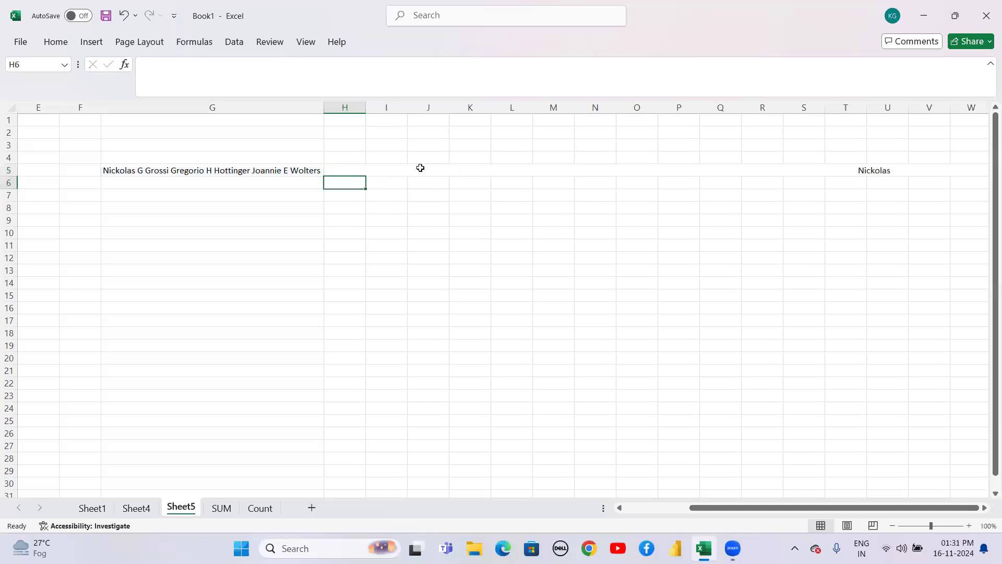
Wrap the H5 SUBSTITUTE formula in MID, with COLUMN(A1)*255 as the start number and 255 as the number of characters.
{"action": "double_click", "coordinate": [360, 168]}
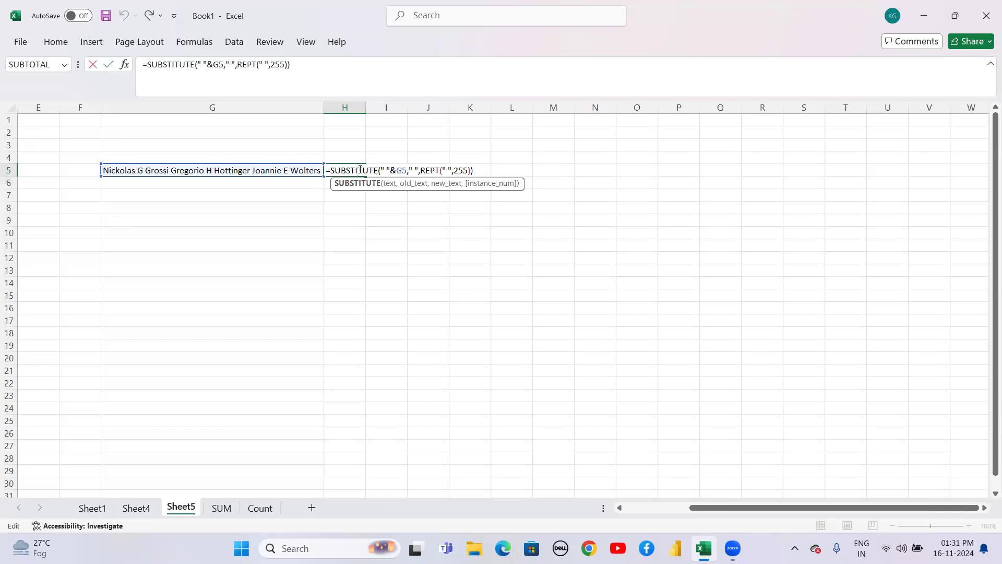
{"action": "left_click", "coordinate": [332, 169]}
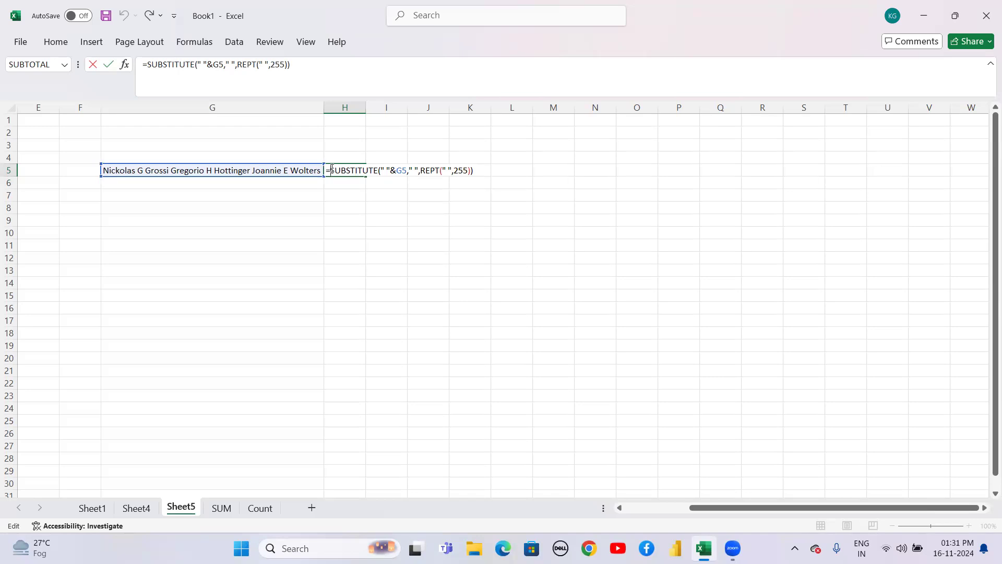
{"action": "type", "text": "mid"}
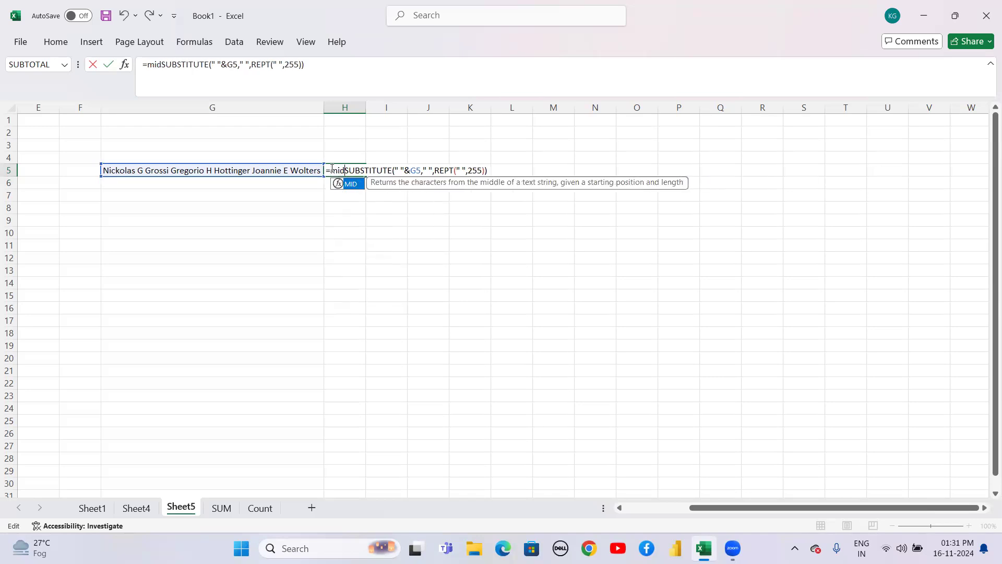
{"action": "type", "text": "("}
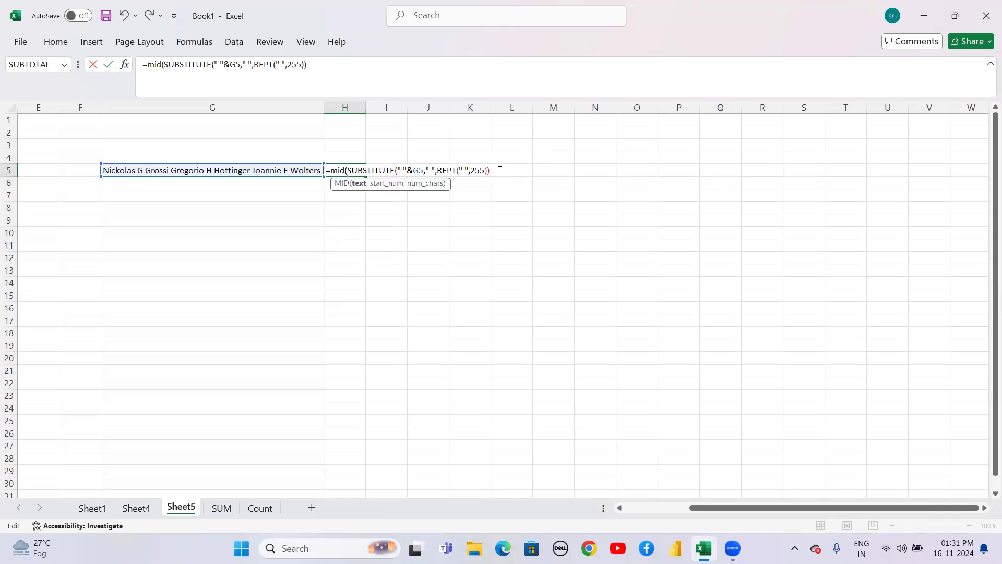
{"action": "type", "text": ","}
{"action": "type", "text": "col"}
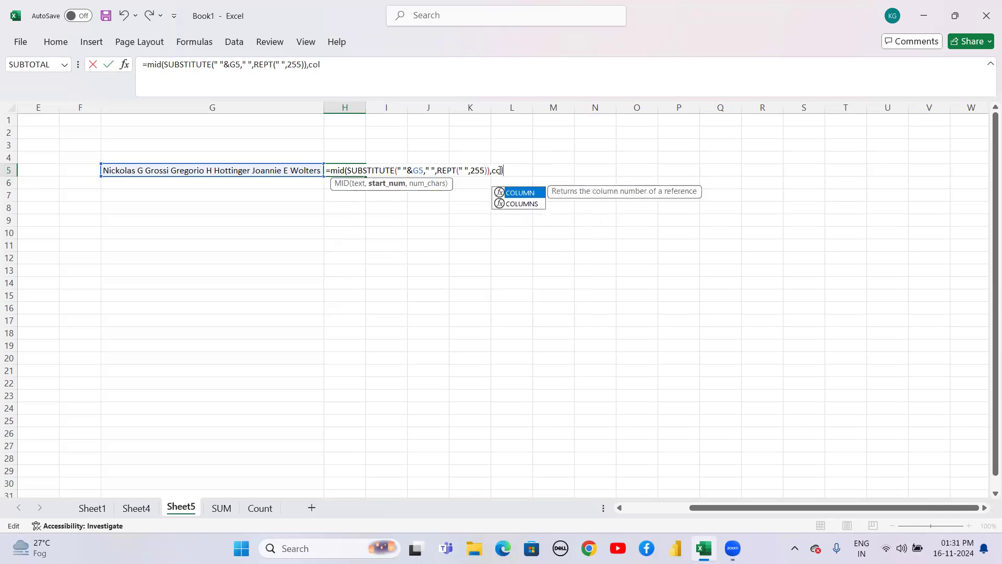
{"action": "type", "text": "umn("}
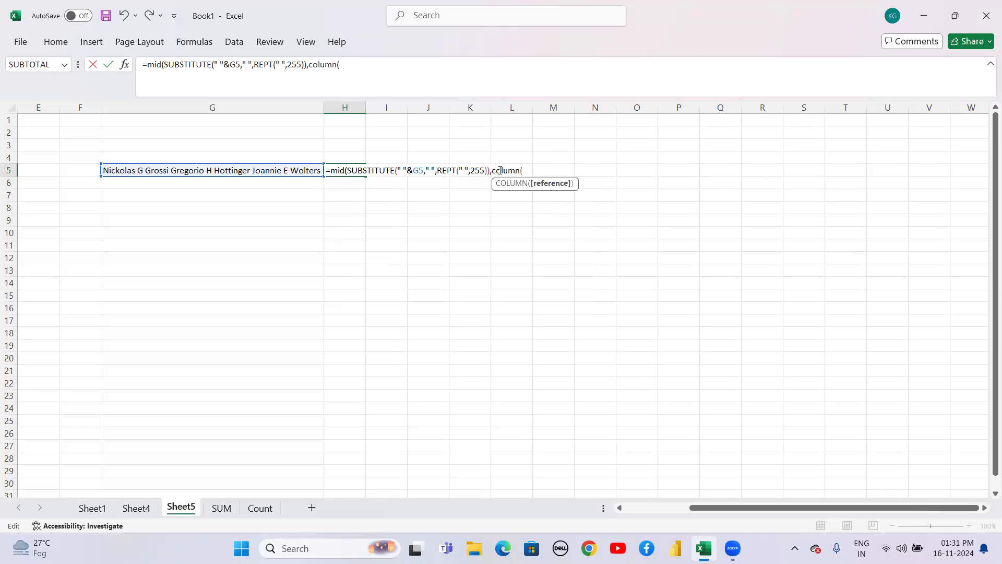
{"action": "type", "text": "A1)"}
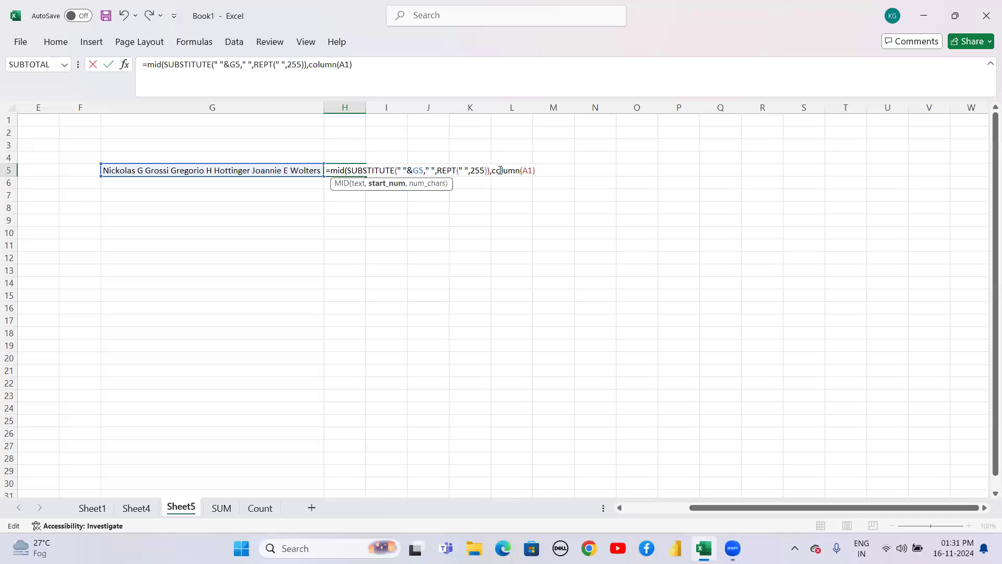
{"action": "type", "text": "*255,"}
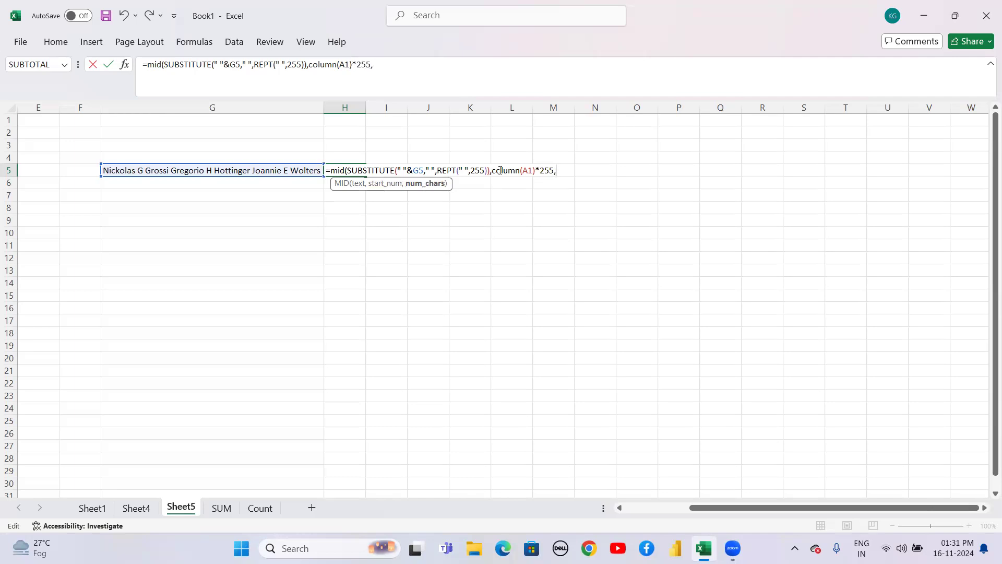
{"action": "type", "text": "255)"}
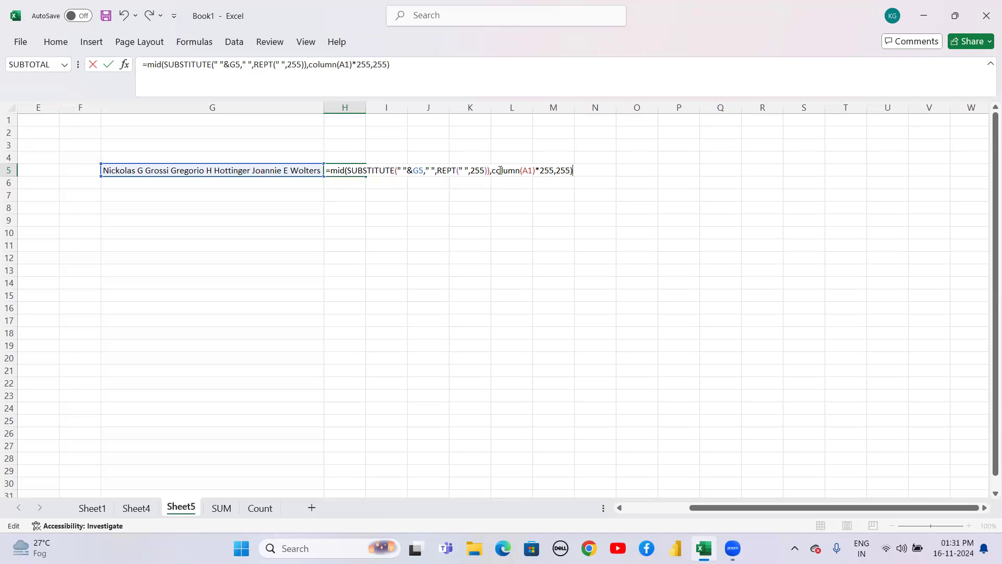
{"action": "left_click", "coordinate": [341, 169]}
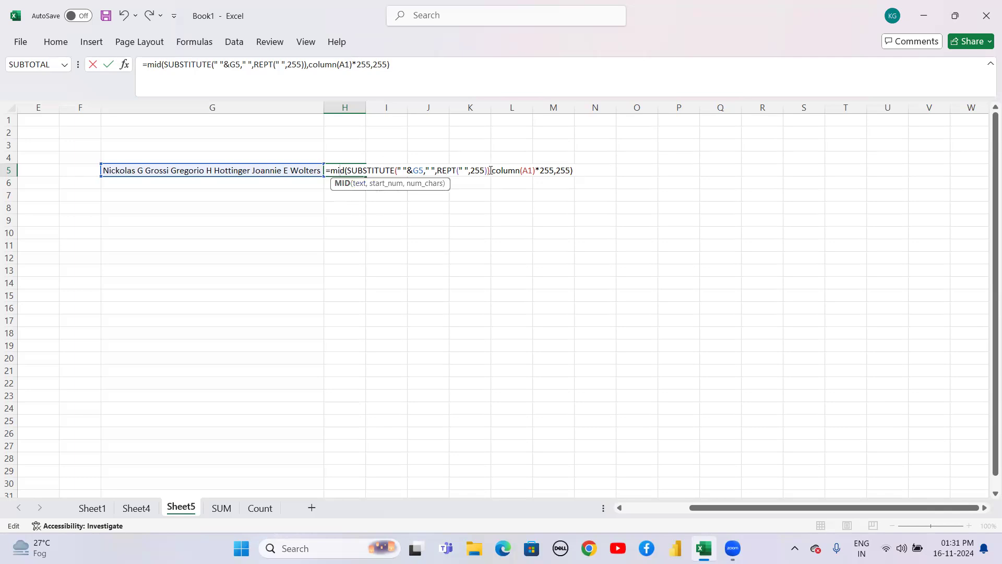
{"action": "left_click_drag", "start_coordinate": [480, 170], "coordinate": [349, 172]}
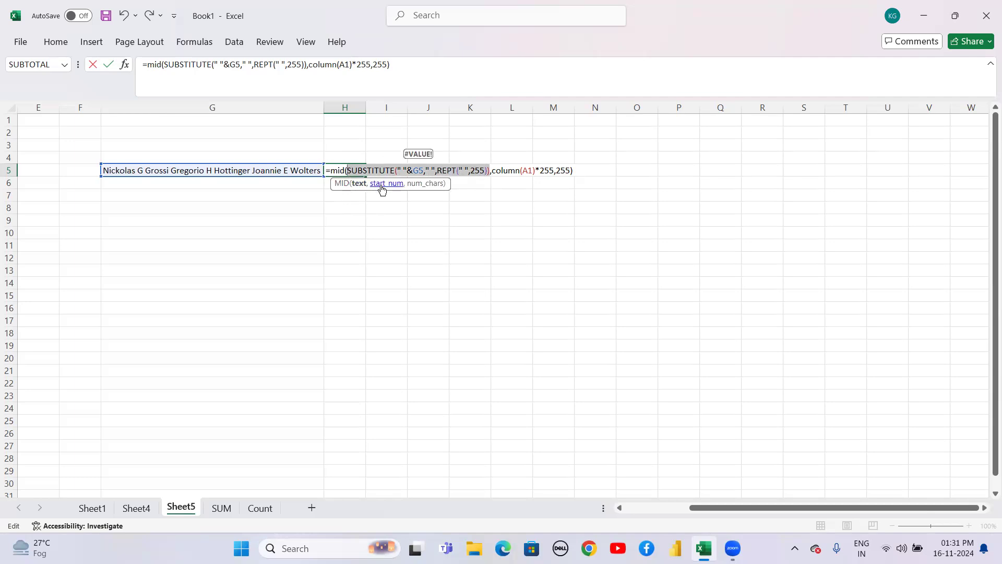
{"action": "left_click", "coordinate": [516, 169]}
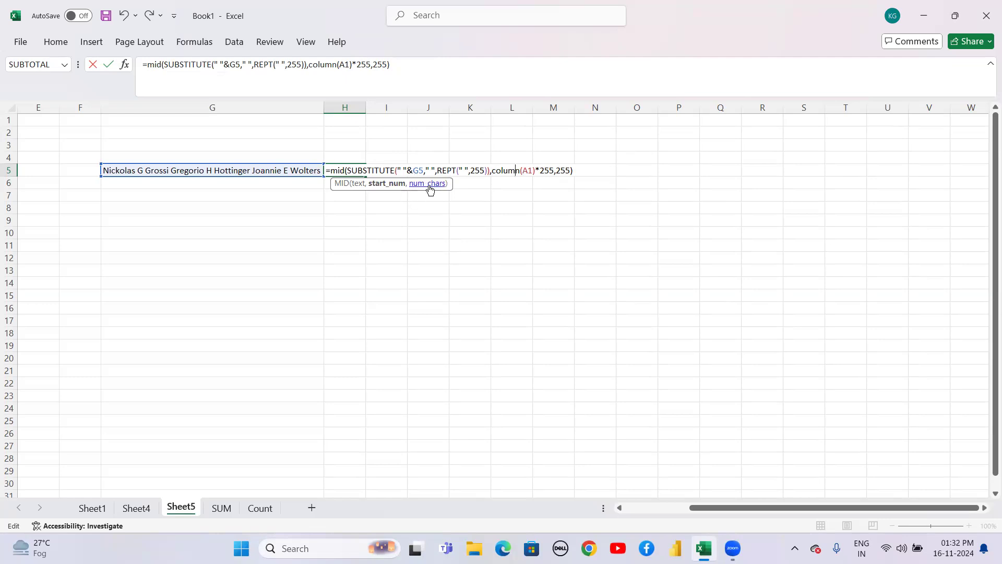
{"action": "left_click", "coordinate": [576, 171]}
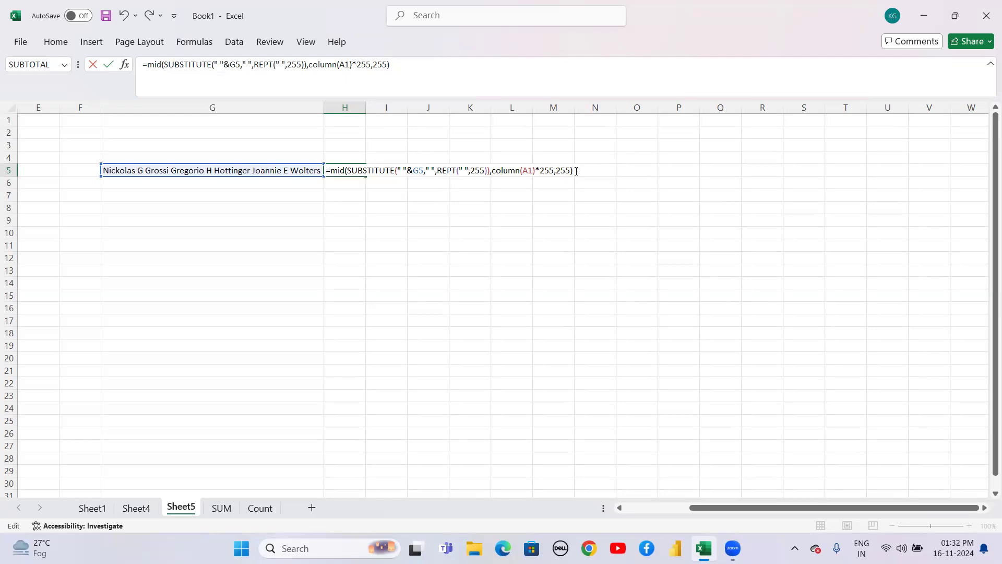
{"action": "key", "text": "Return"}
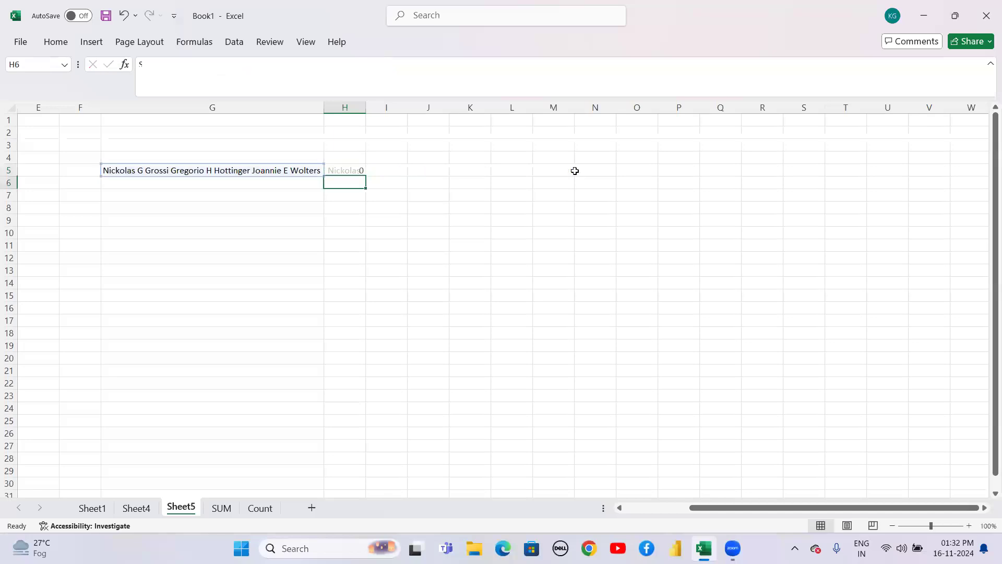
Make the G5 reference in the H5 formula absolute as $G$5.
{"action": "double_click", "coordinate": [354, 171]}
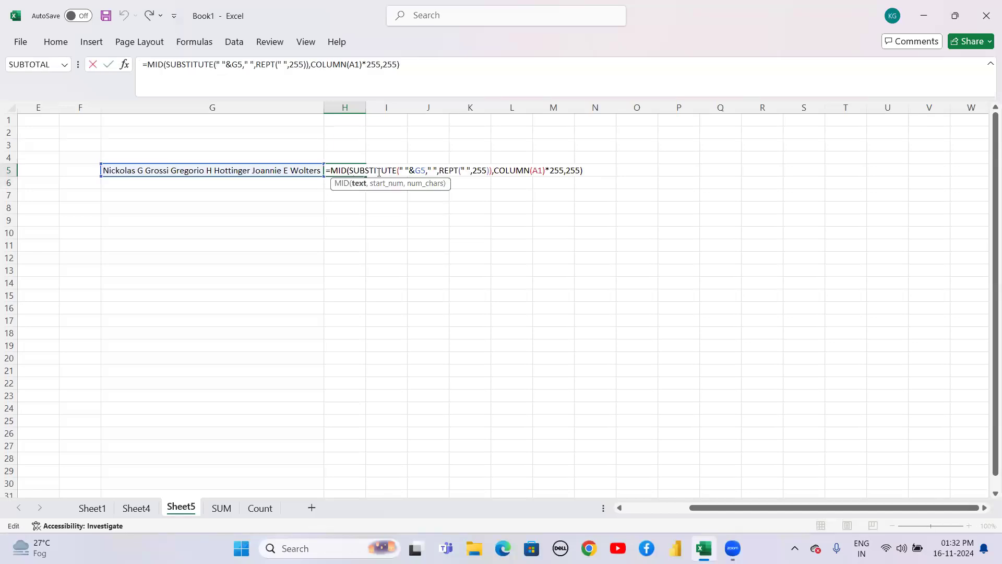
{"action": "left_click", "coordinate": [422, 169]}
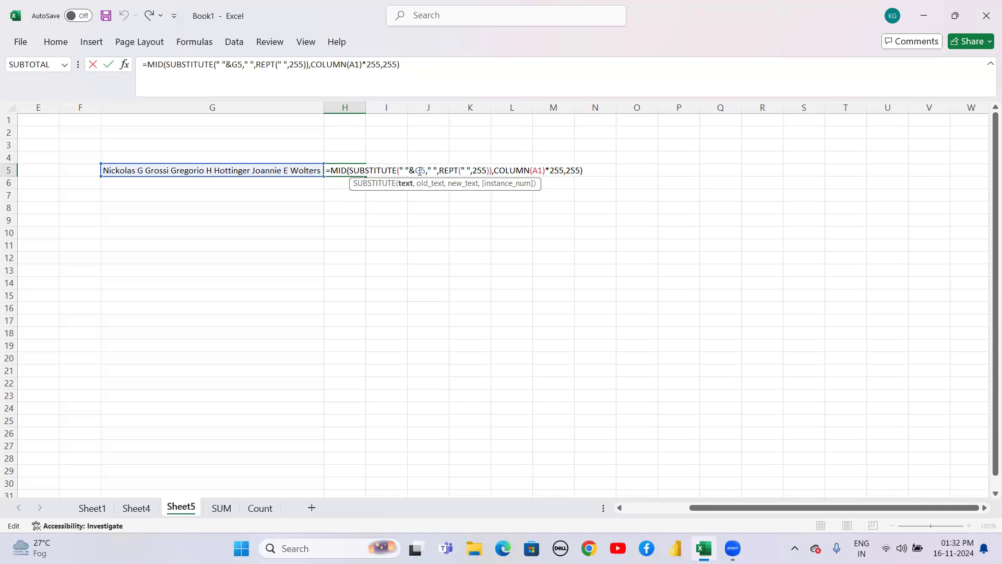
{"action": "key", "text": "F4"}
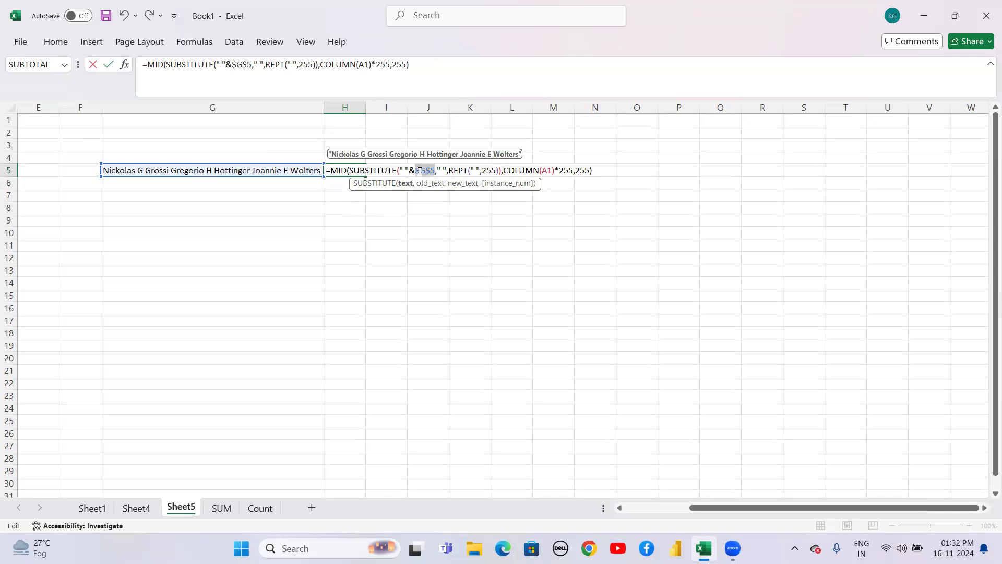
Wrap the whole MID formula in H5 in TRIM to remove the extra spaces around the extracted word.
{"action": "left_click", "coordinate": [593, 169]}
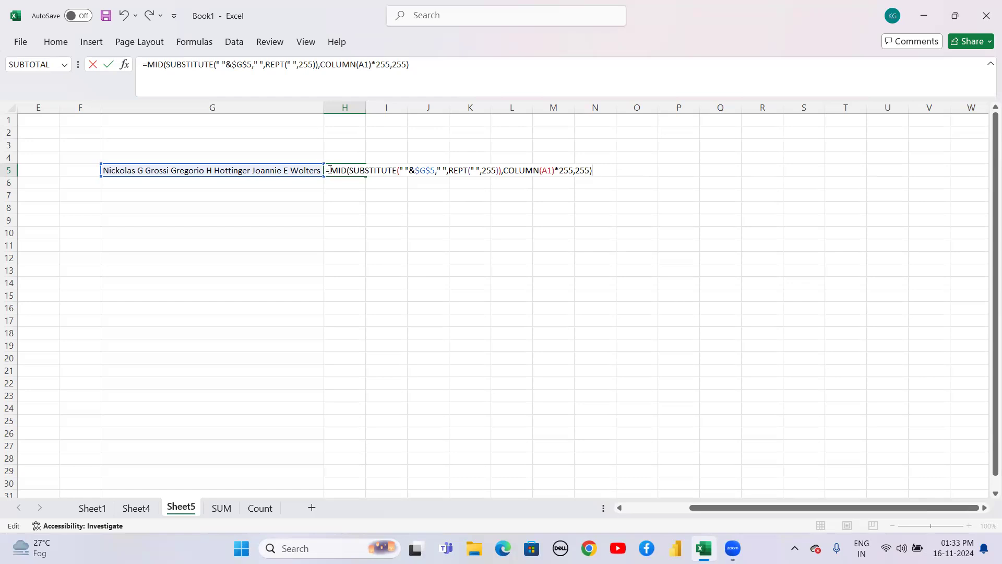
{"action": "type", "text": "trim"}
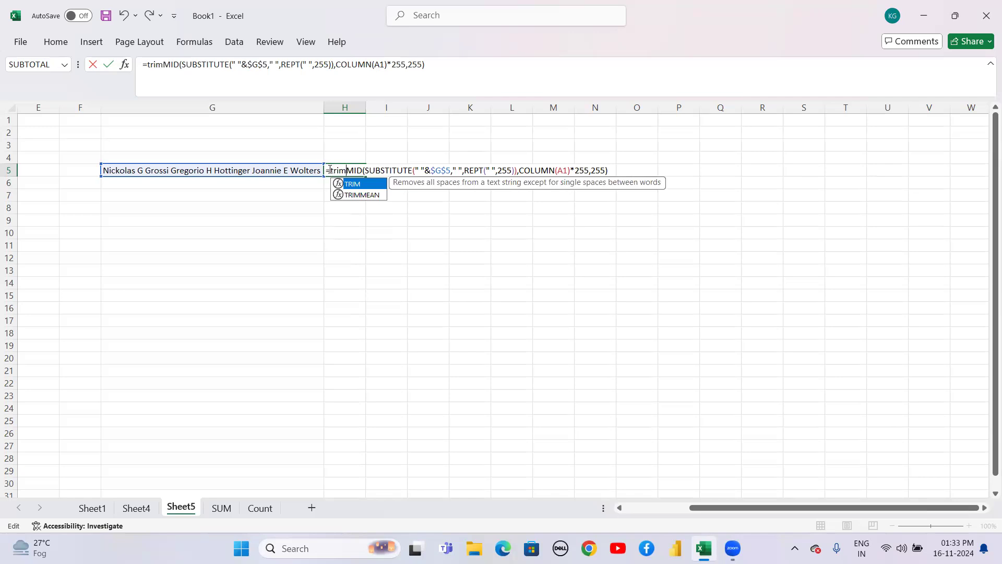
{"action": "type", "text": "("}
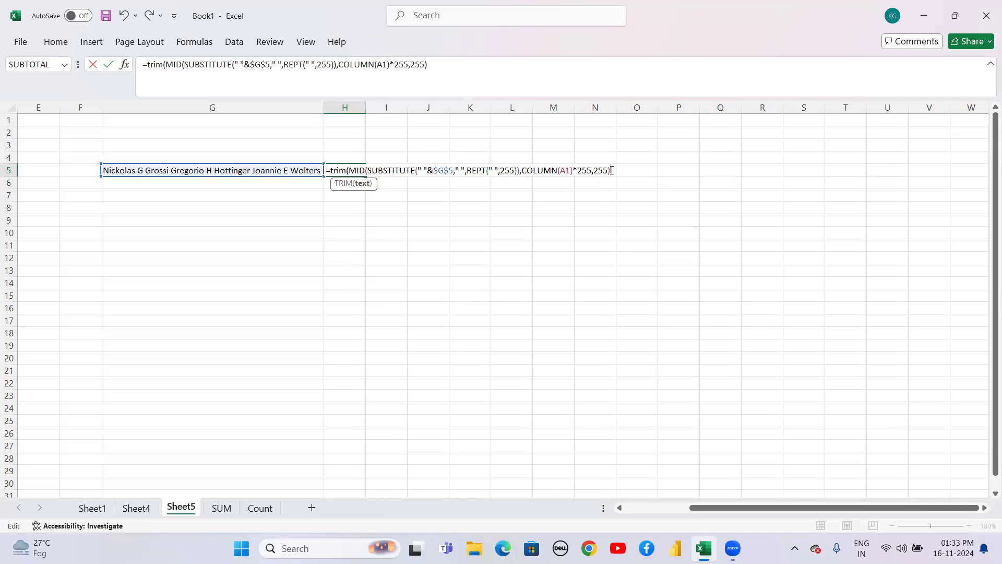
{"action": "type", "text": ")"}
{"action": "key", "text": "Return"}
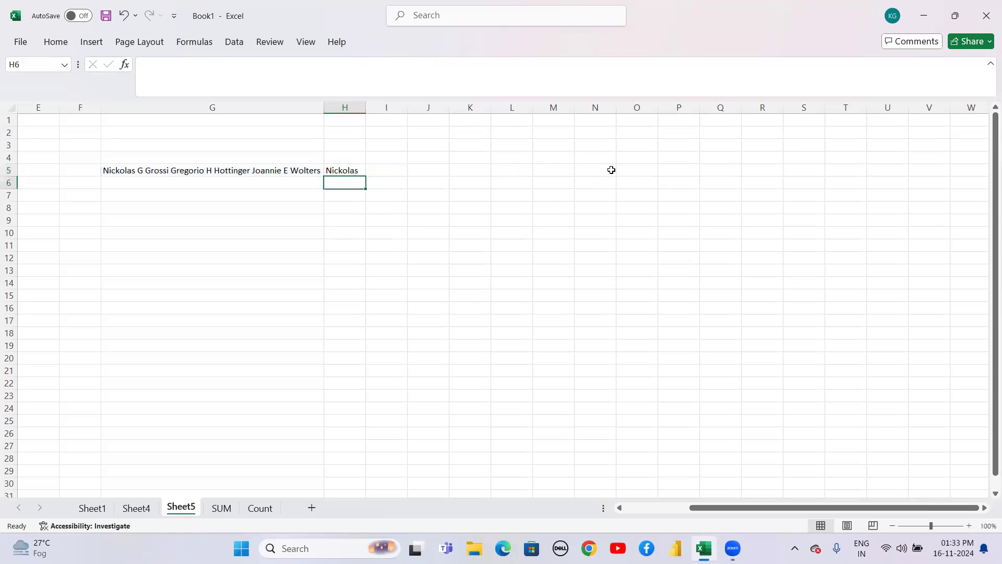
Fill the TRIM formula in H5 across to P5 to extract all nine words from G5.
{"action": "key", "text": "Up"}
{"action": "key", "text": "shift+Right"}
{"action": "key", "text": "shift+Right"}
{"action": "key", "text": "shift+Right"}
{"action": "key", "text": "shift+Right"}
{"action": "key", "text": "shift+Right"}
{"action": "key", "text": "shift+Right"}
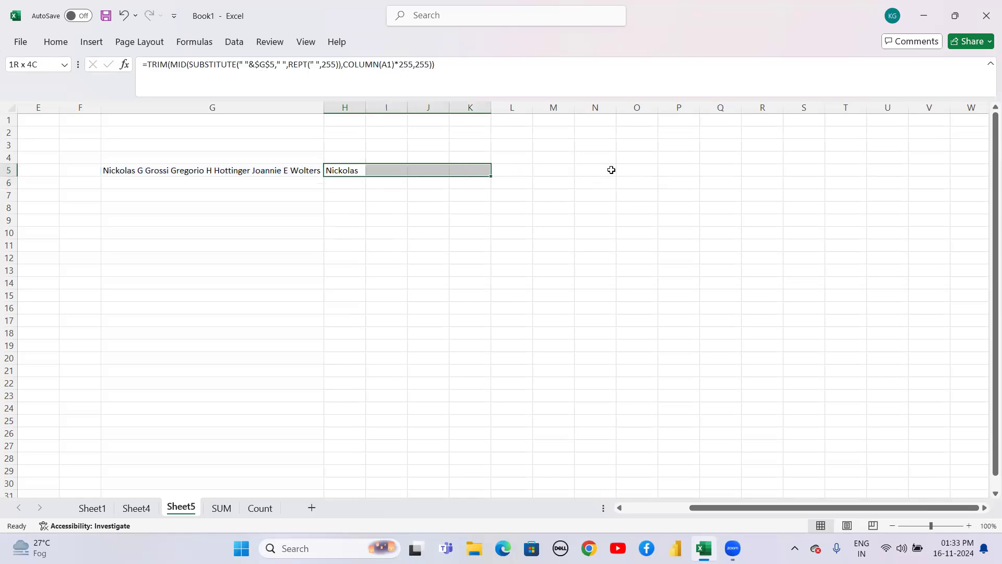
{"action": "key", "text": "shift+Right"}
{"action": "key", "text": "shift+Right"}
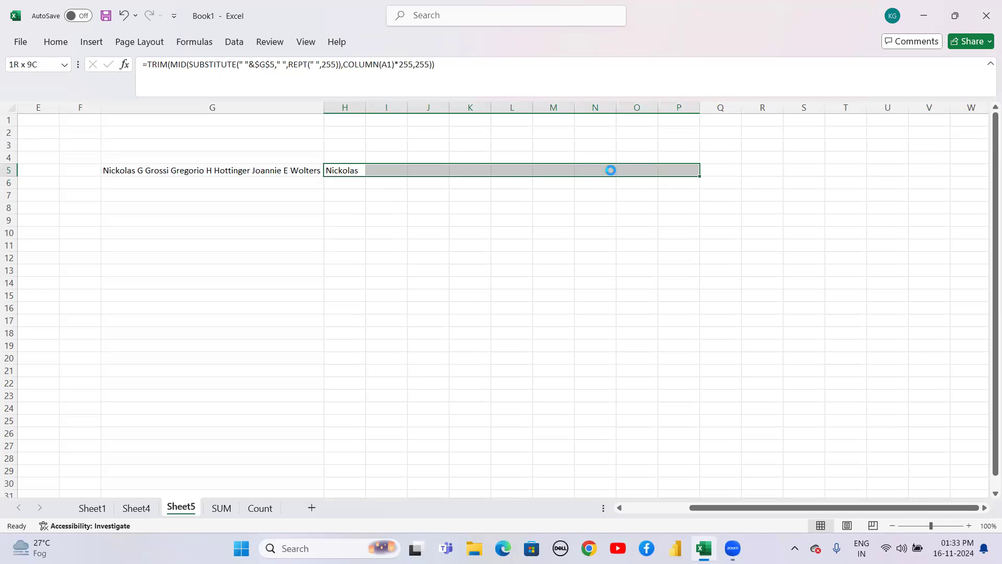
{"action": "key", "text": "ctrl+r"}
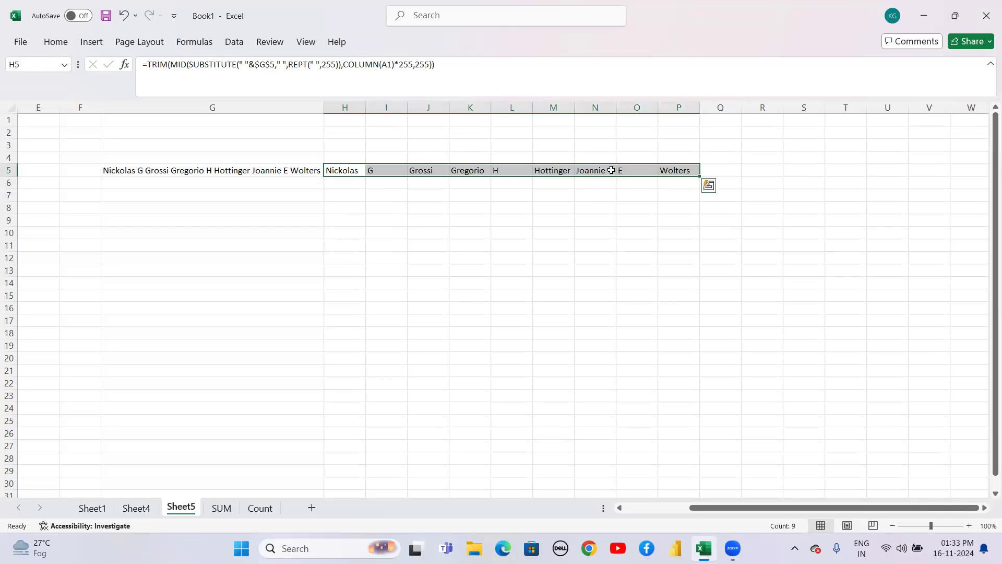
{"action": "key", "text": "Down"}
{"action": "key", "text": "Down"}
{"action": "key", "text": "Up"}
{"action": "key", "text": "Up"}
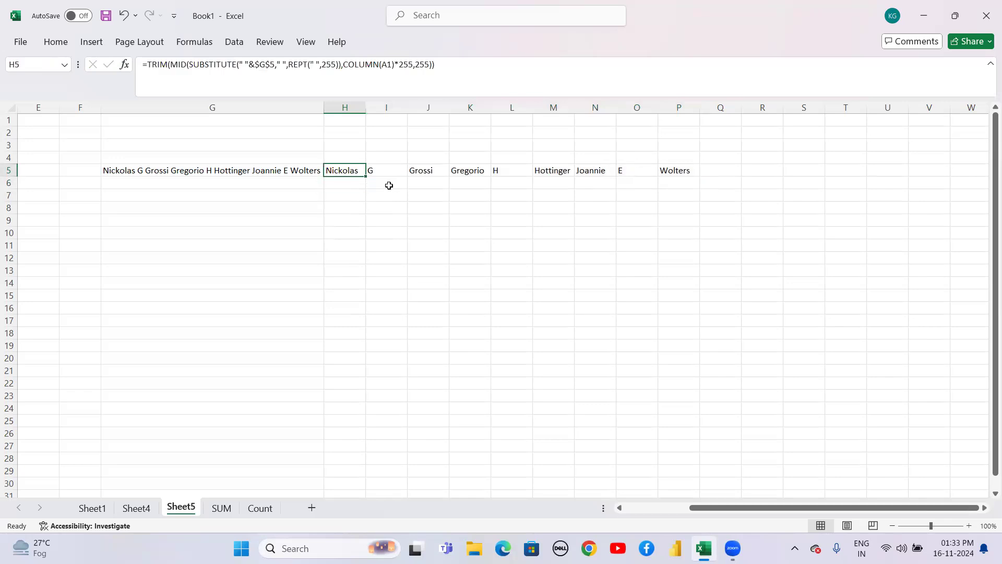
Review the H5 formula, and evaluate COLUMN(B1) in place within the I5 formula to {2}.
{"action": "double_click", "coordinate": [344, 170]}
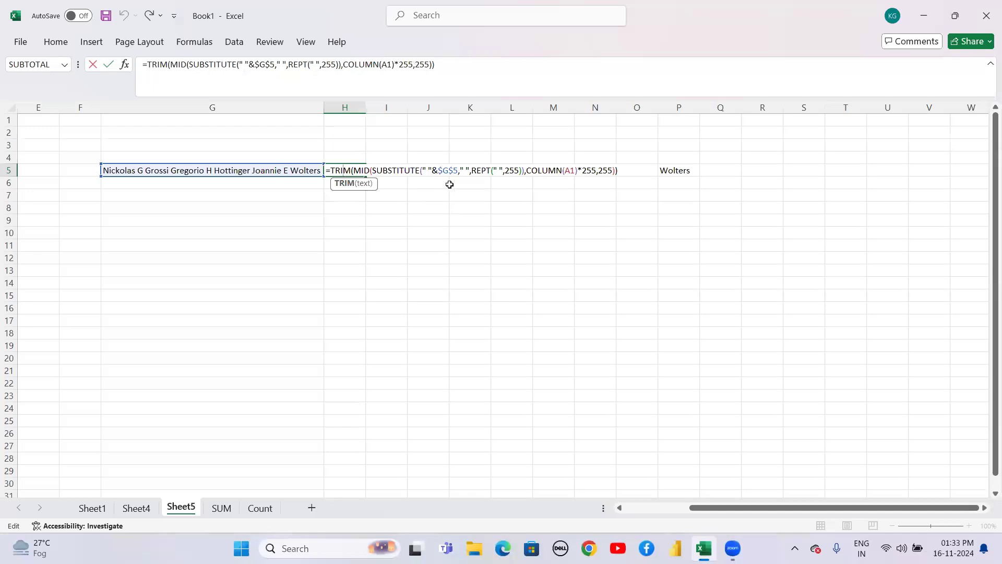
{"action": "key", "text": "Return"}
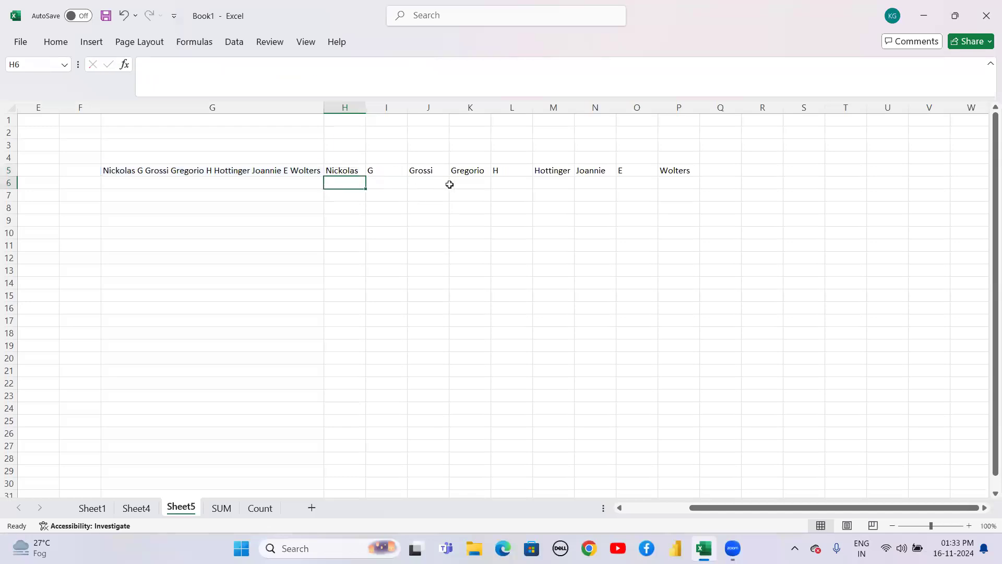
{"action": "left_click", "coordinate": [381, 170]}
{"action": "double_click", "coordinate": [381, 170]}
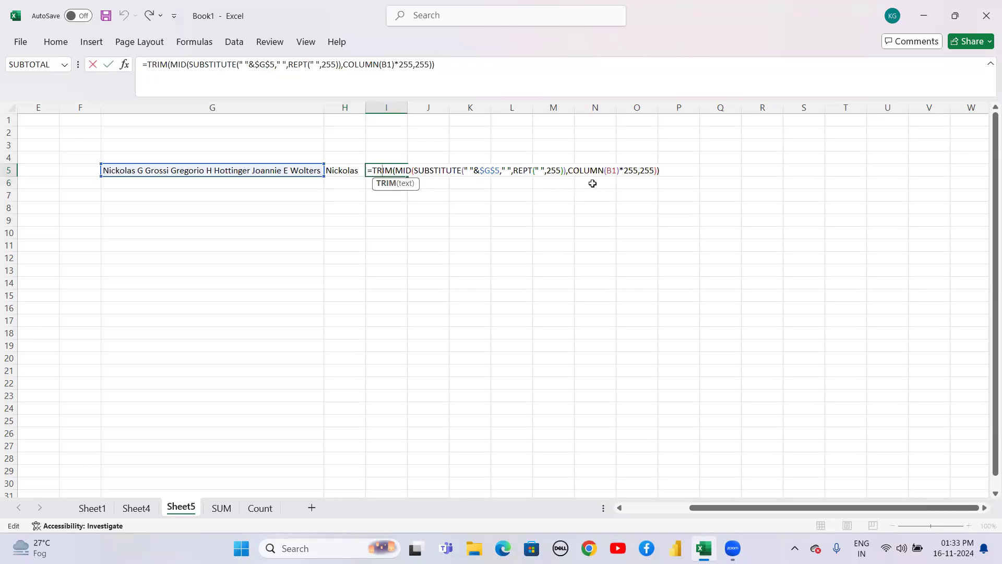
{"action": "left_click_drag", "start_coordinate": [620, 170], "coordinate": [571, 172]}
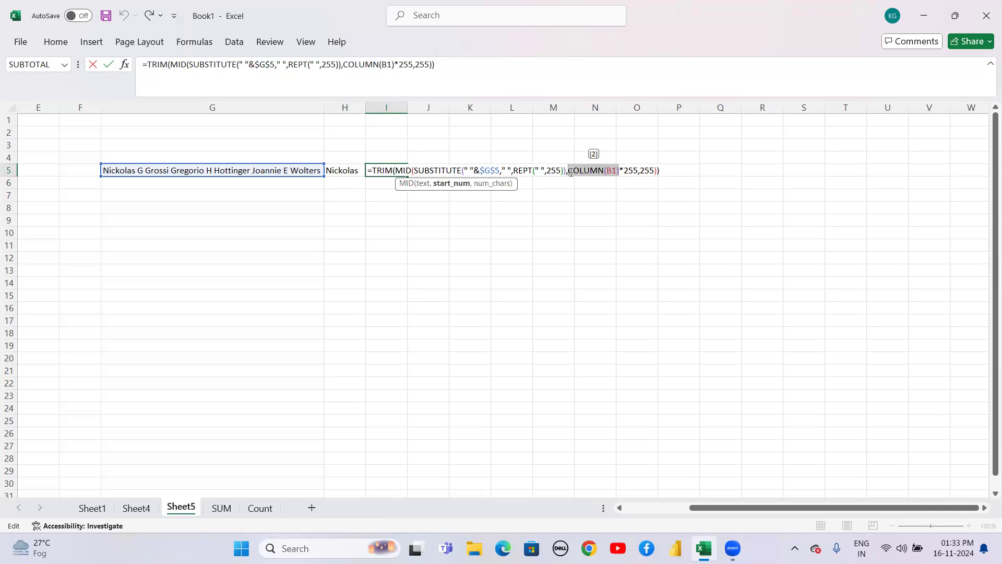
{"action": "key", "text": "F9"}
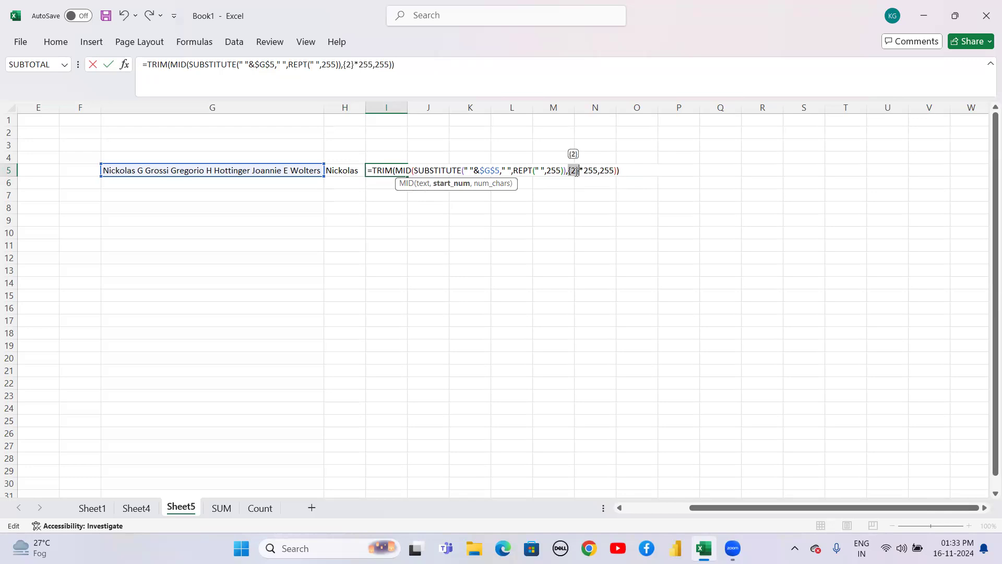
{"action": "key", "text": "Return"}
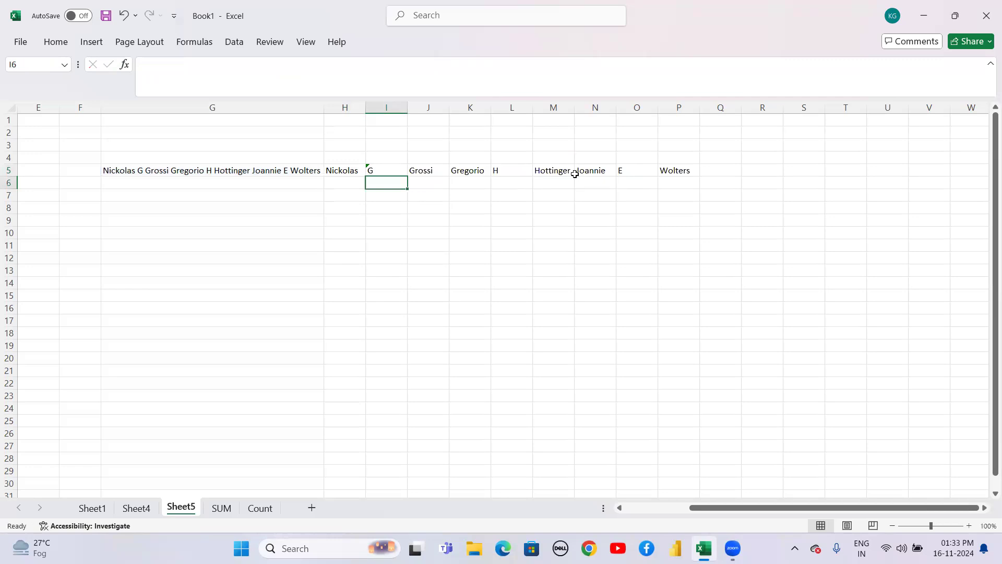
Evaluate COLUMN(C1) in place within the J5 formula to {3} and commit the formula.
{"action": "double_click", "coordinate": [432, 170]}
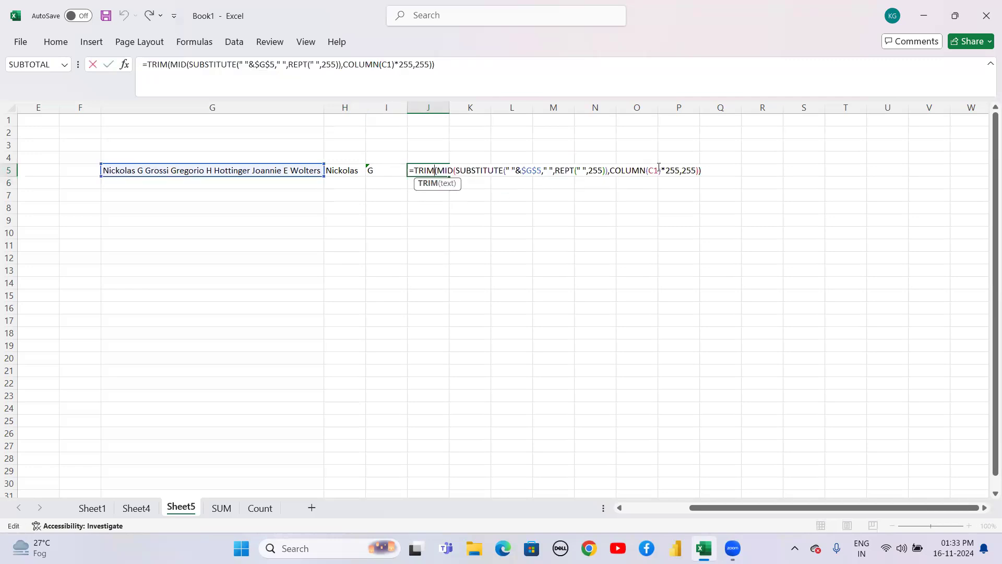
{"action": "left_click_drag", "start_coordinate": [661, 170], "coordinate": [611, 171]}
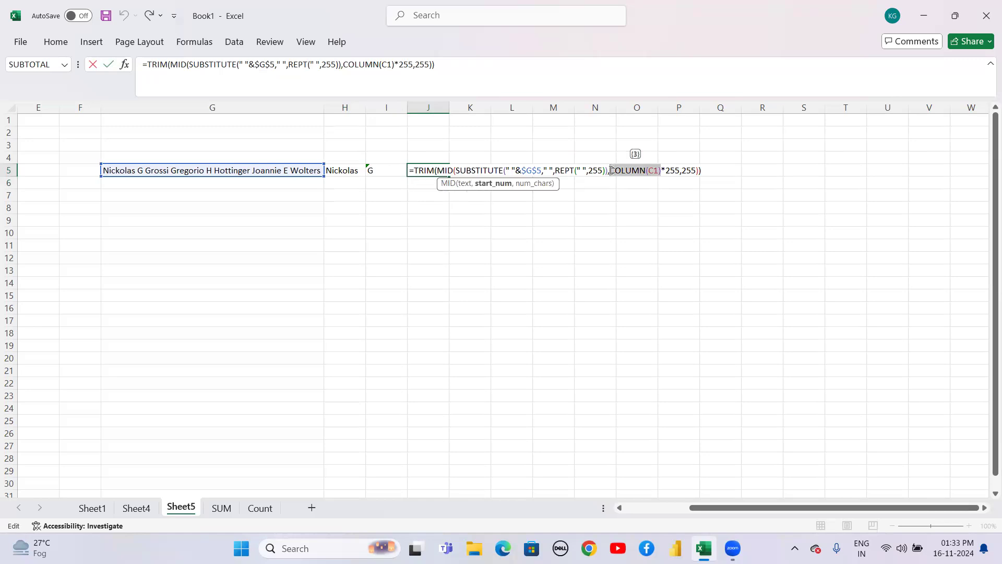
{"action": "key", "text": "F9"}
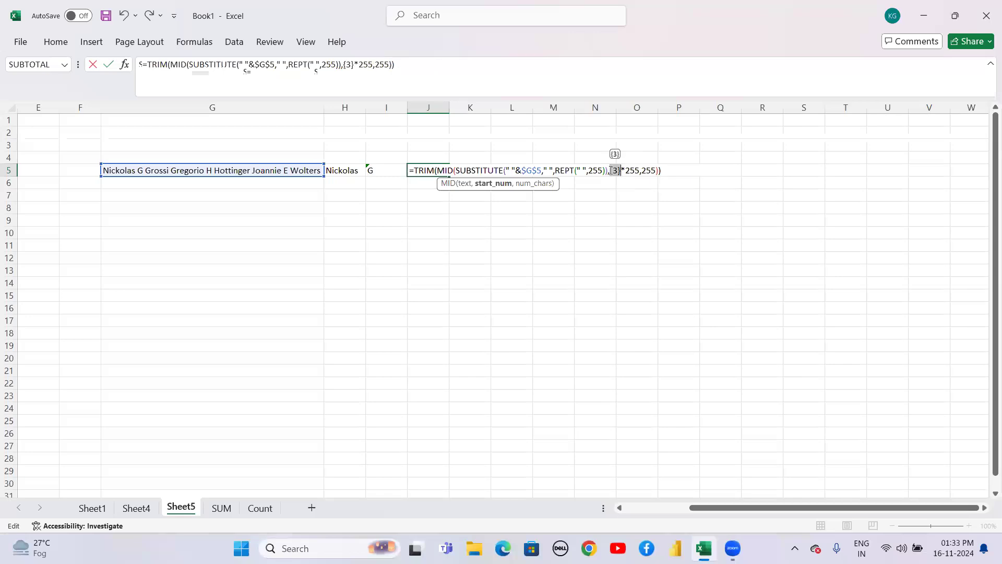
{"action": "key", "text": "Return"}
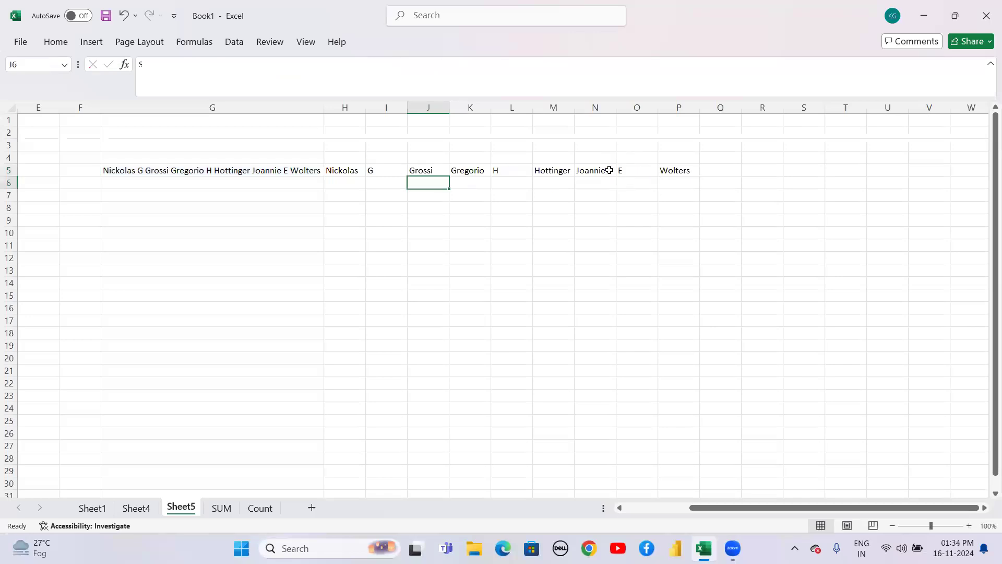
Enter =COLUMN(A1) in J9 to demonstrate the COLUMN function on its own.
{"action": "left_click", "coordinate": [430, 218]}
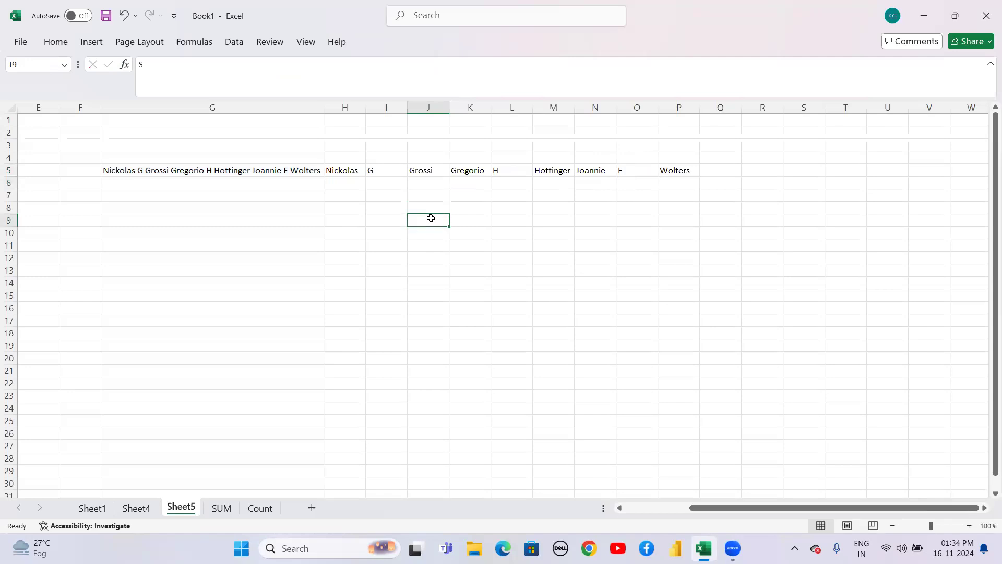
{"action": "type", "text": "=column"}
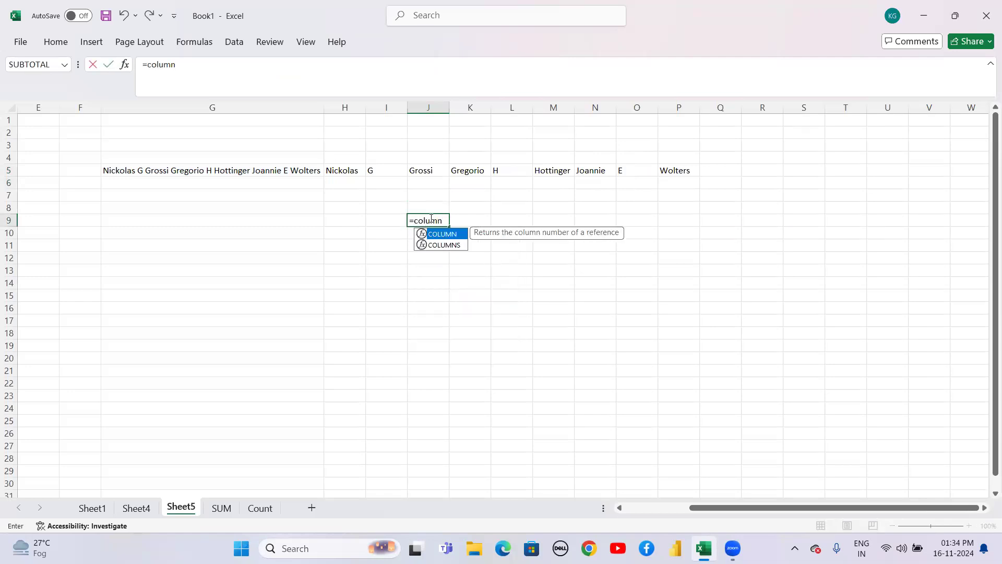
{"action": "type", "text": "(A"}
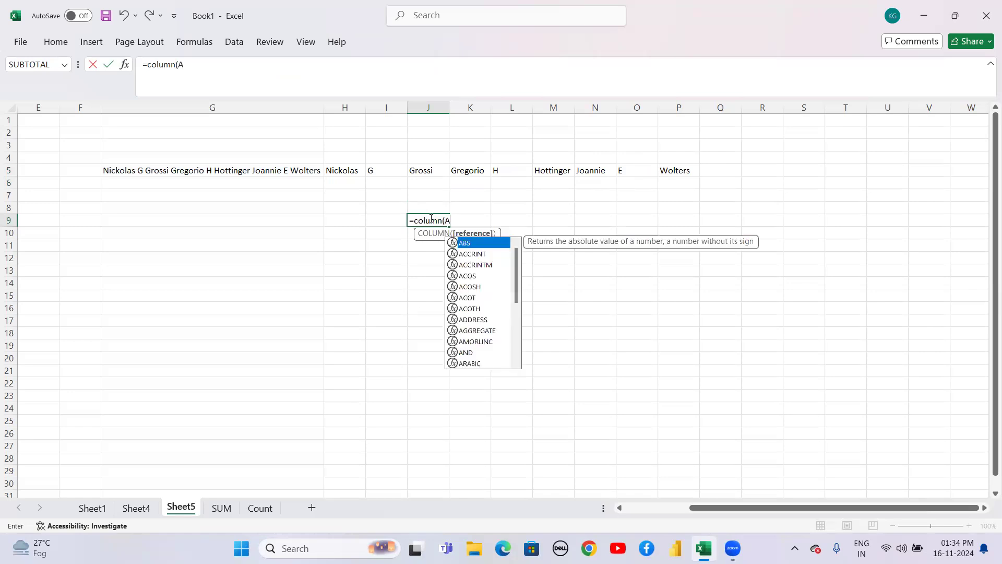
{"action": "type", "text": "1)"}
{"action": "key", "text": "Return"}
{"action": "left_click", "coordinate": [430, 218]}
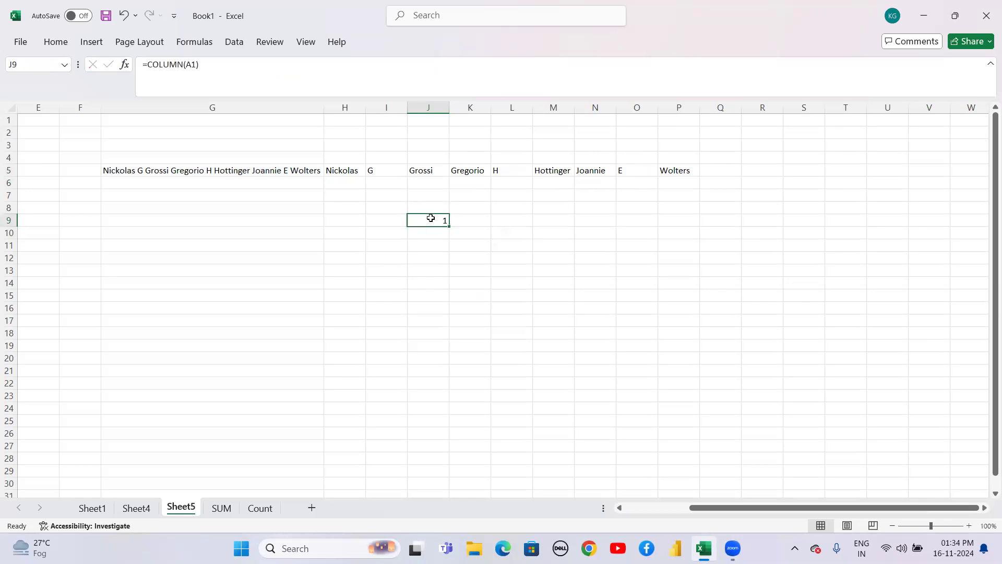
Fill the COLUMN formula in J9 across to N9.
{"action": "key", "text": "shift+Right"}
{"action": "key", "text": "shift+Right"}
{"action": "key", "text": "shift+Right"}
{"action": "key", "text": "shift+Right"}
{"action": "key", "text": "ctrl+r"}
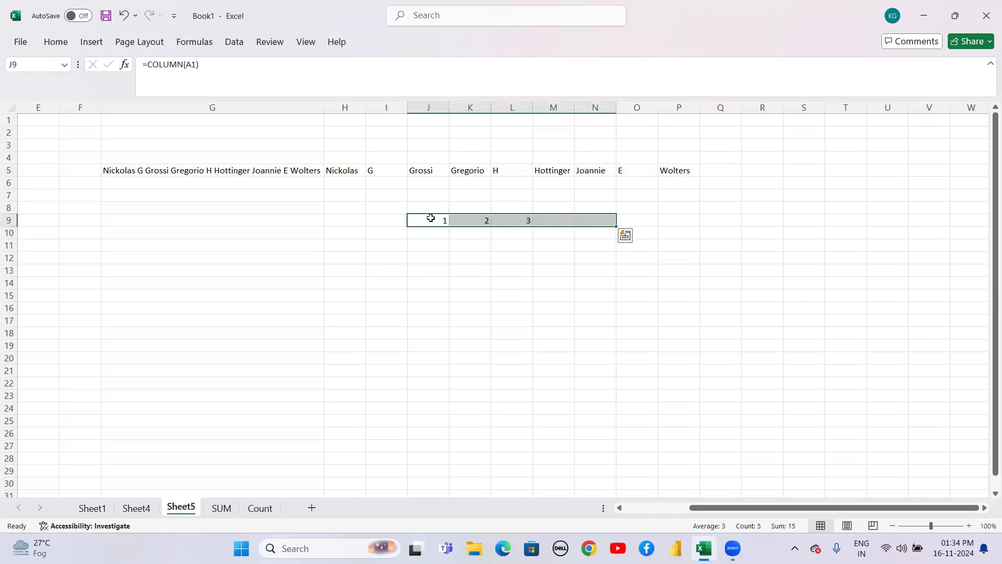
{"action": "key", "text": "Right"}
{"action": "key", "text": "Right"}
{"action": "key", "text": "Right"}
{"action": "key", "text": "Right"}
{"action": "key", "text": "Right"}
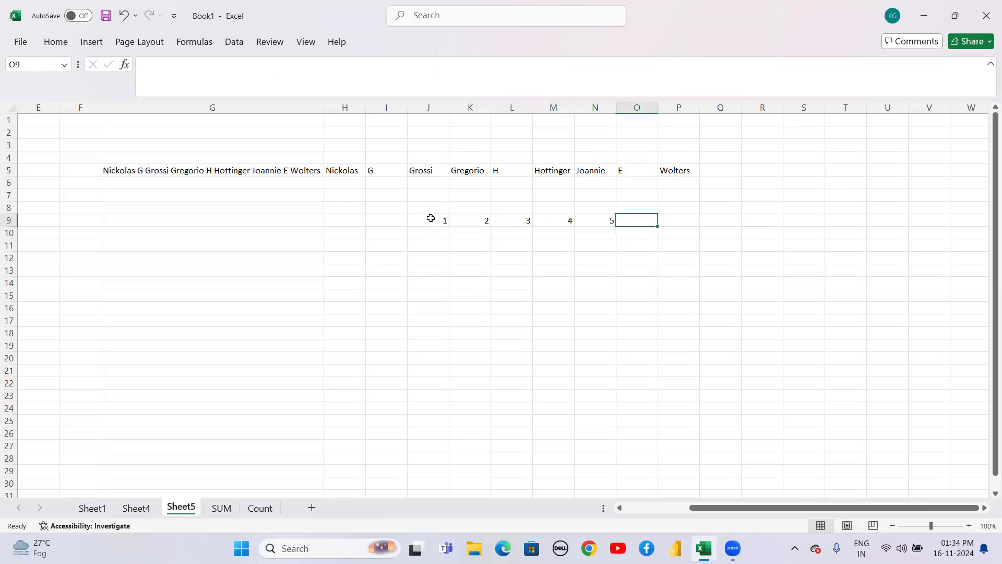
Examine the split words in H5:P5 alongside the COLUMN numbers in J9:N9.
{"action": "key", "text": "Left"}
{"action": "key", "text": "Left"}
{"action": "key", "text": "Left"}
{"action": "key", "text": "Left"}
{"action": "key", "text": "Left"}
{"action": "key", "text": "Left"}
{"action": "key", "text": "Left"}
{"action": "key", "text": "Up"}
{"action": "key", "text": "Up"}
{"action": "key", "text": "Up"}
{"action": "key", "text": "Up"}
{"action": "key", "text": "shift+Right"}
{"action": "key", "text": "shift+Right"}
{"action": "key", "text": "shift+Right"}
{"action": "key", "text": "shift+Right"}
{"action": "key", "text": "shift+Right"}
{"action": "key", "text": "shift+Right"}
{"action": "key", "text": "shift+Right"}
{"action": "key", "text": "shift+Right"}
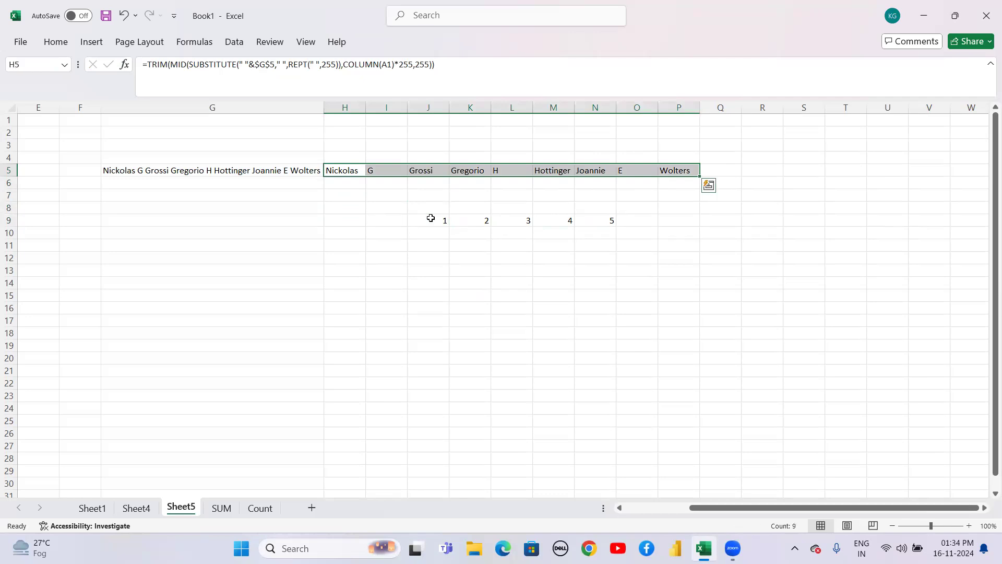
{"action": "key", "text": "Down"}
{"action": "key", "text": "Up"}
{"action": "key", "text": "Down"}
{"action": "key", "text": "Down"}
{"action": "key", "text": "Down"}
{"action": "key", "text": "Down"}
{"action": "key", "text": "Right"}
{"action": "key", "text": "Right"}
{"action": "key", "text": "Right"}
{"action": "key", "text": "Right"}
{"action": "key", "text": "Right"}
{"action": "key", "text": "Right"}
{"action": "key", "text": "Right"}
{"action": "key", "text": "Left"}
{"action": "key", "text": "Left"}
{"action": "key", "text": "Left"}
{"action": "key", "text": "Left"}
{"action": "key", "text": "Left"}
{"action": "key", "text": "Left"}
{"action": "key", "text": "Up"}
{"action": "key", "text": "Up"}
{"action": "key", "text": "Up"}
{"action": "key", "text": "Up"}
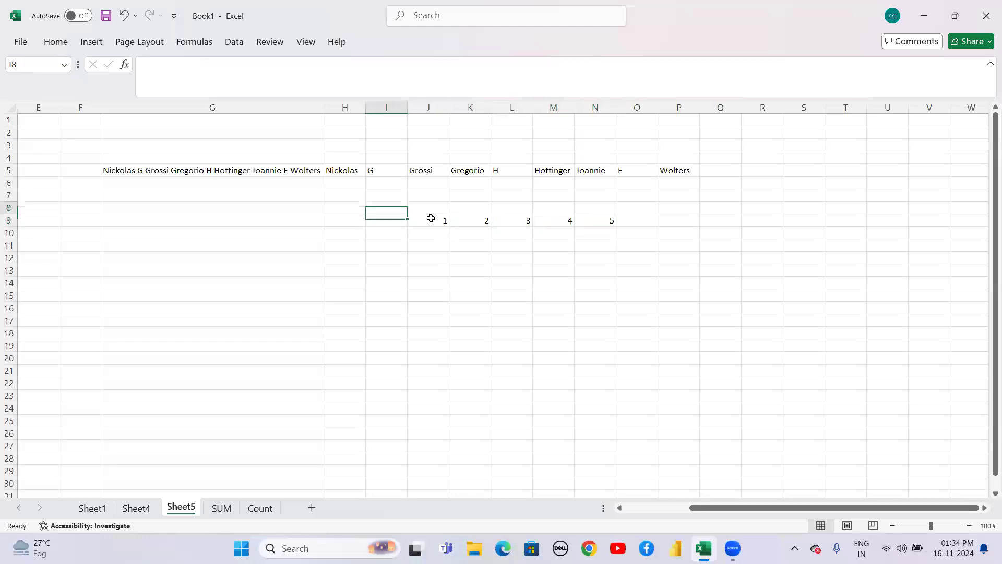
{"action": "key", "text": "Left"}
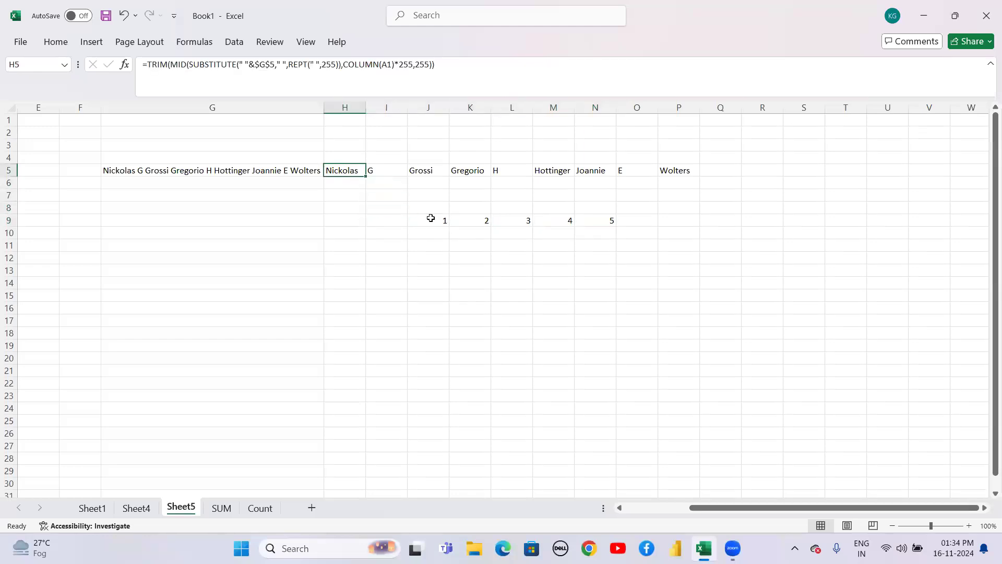
Copy the SUBSTITUTE(" "&$G$5," ",REPT(" ",255)), part of the H5 formula into H12 as text.
{"action": "double_click", "coordinate": [346, 169]}
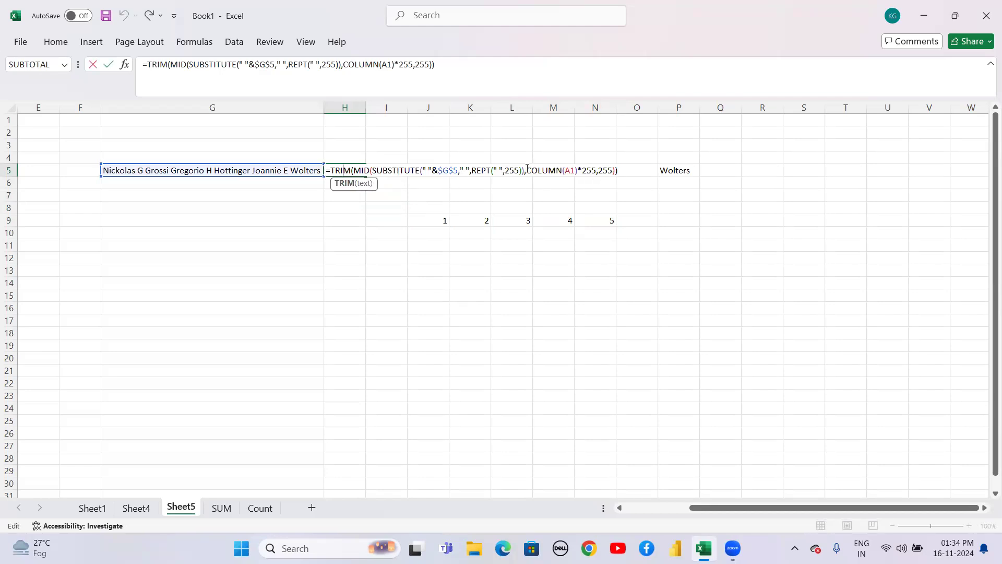
{"action": "left_click_drag", "start_coordinate": [527, 170], "coordinate": [372, 170]}
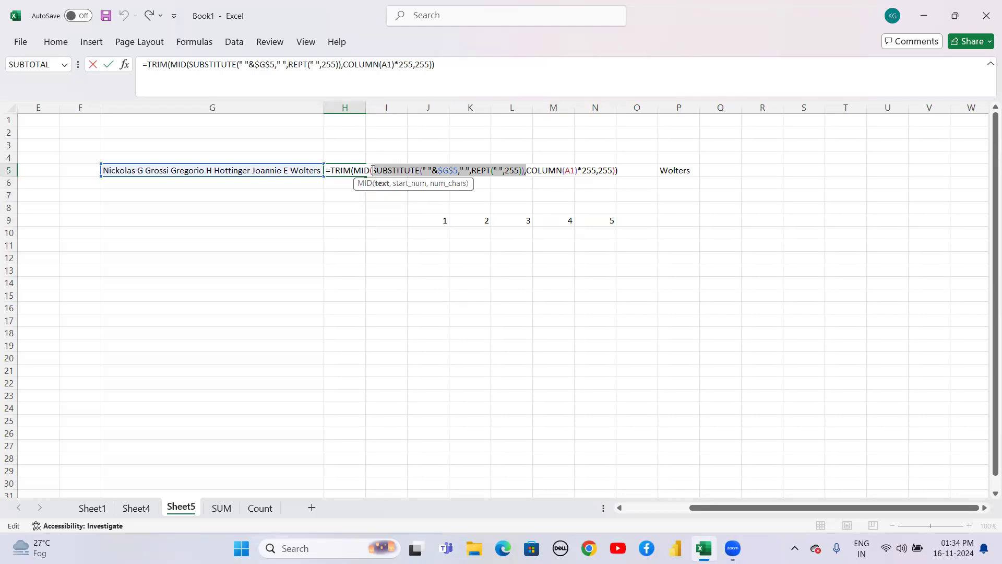
{"action": "left_click", "coordinate": [346, 258]}
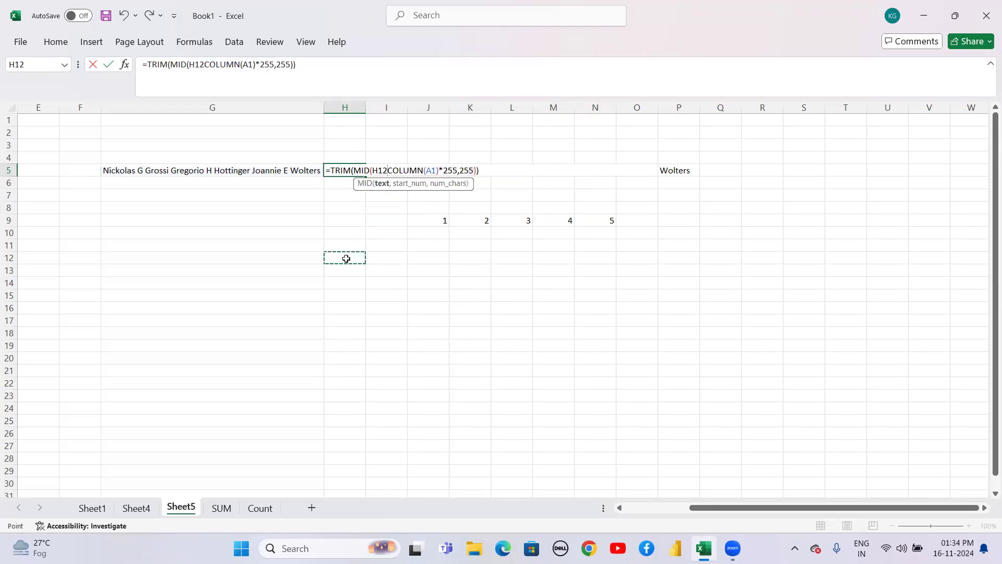
{"action": "key", "text": "Escape"}
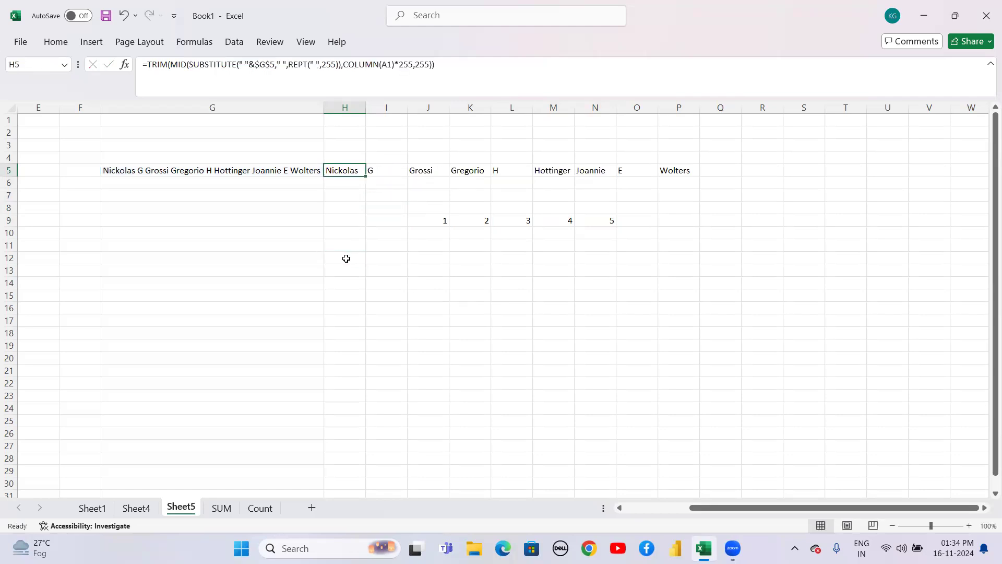
{"action": "double_click", "coordinate": [346, 258]}
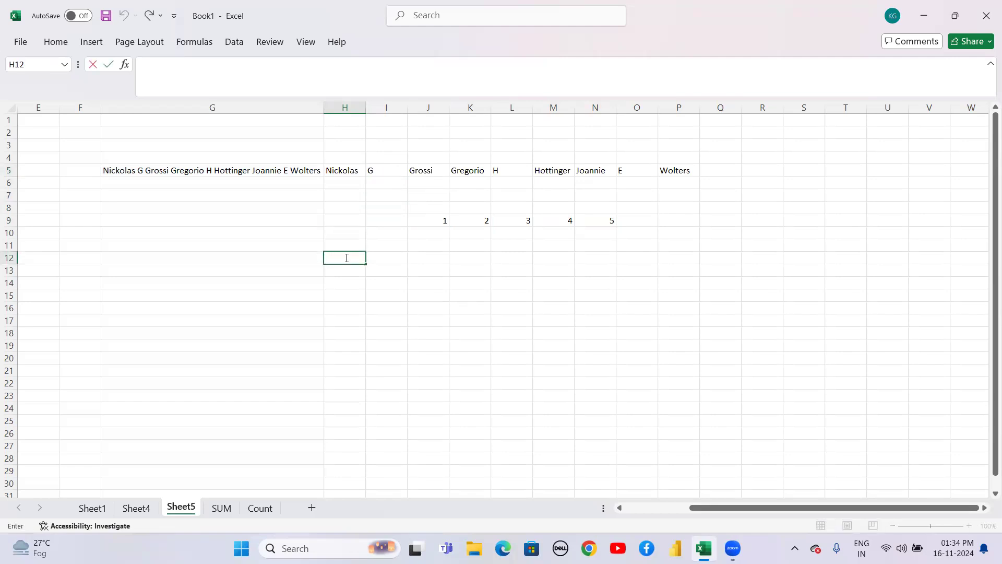
{"action": "key", "text": "ctrl+v"}
{"action": "key", "text": "Return"}
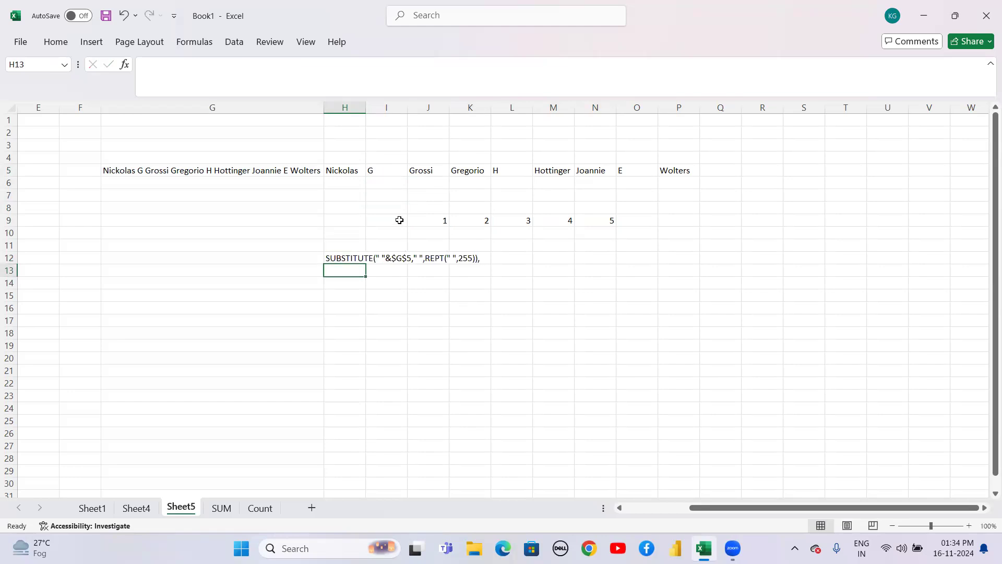
Copy the MID portion of the H5 formula, without TRIM, into H13 as apostrophe-prefixed text, leaving H5 unchanged.
{"action": "double_click", "coordinate": [347, 171]}
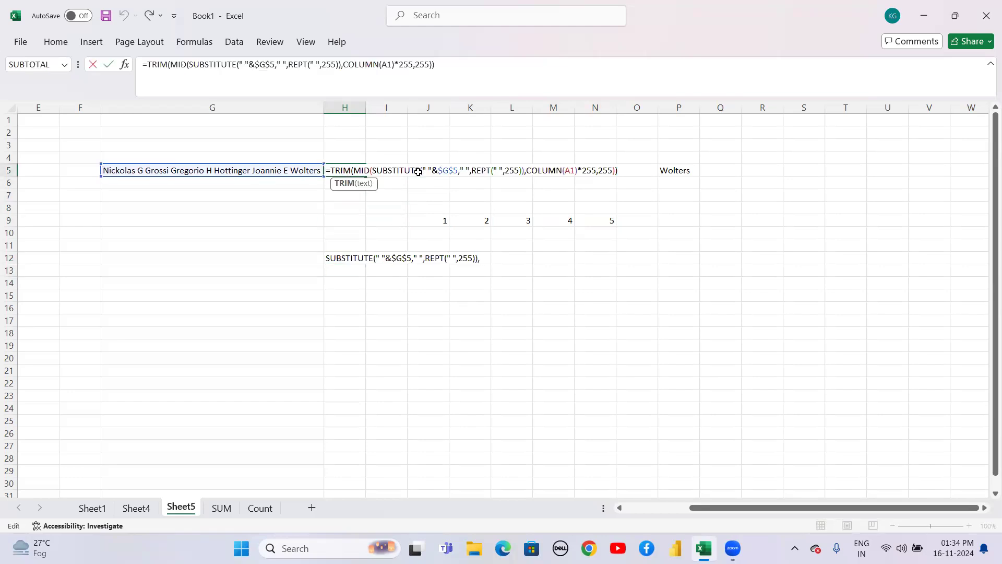
{"action": "left_click", "coordinate": [615, 170]}
{"action": "left_click_drag", "start_coordinate": [616, 170], "coordinate": [353, 170]}
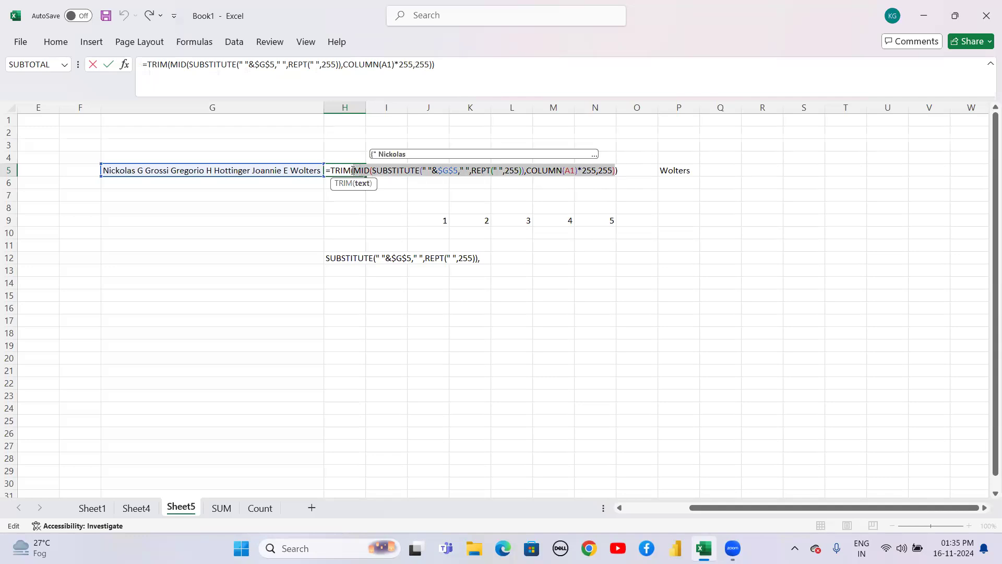
{"action": "key", "text": "F9"}
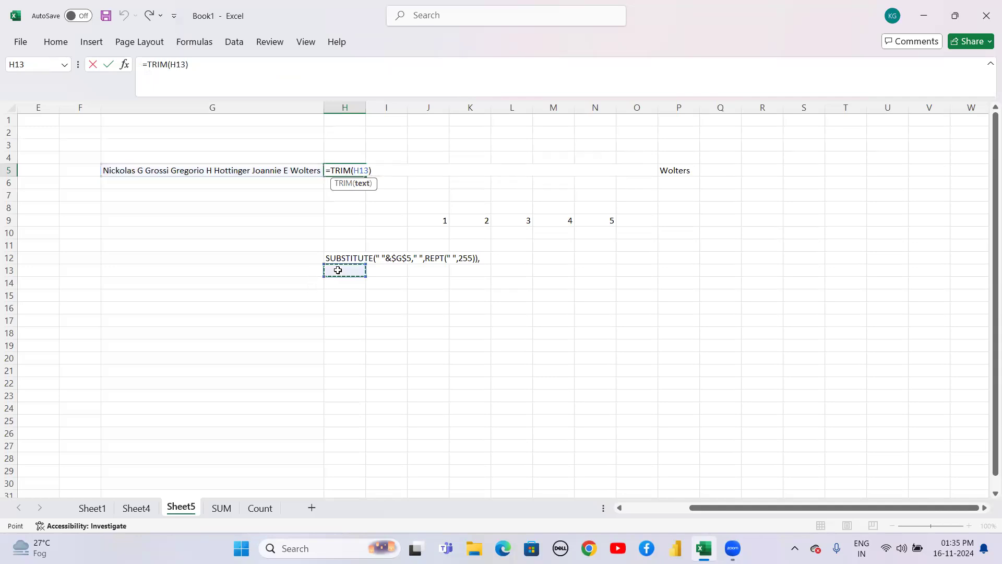
{"action": "key", "text": "Escape"}
{"action": "double_click", "coordinate": [338, 270]}
{"action": "type", "text": "'"}
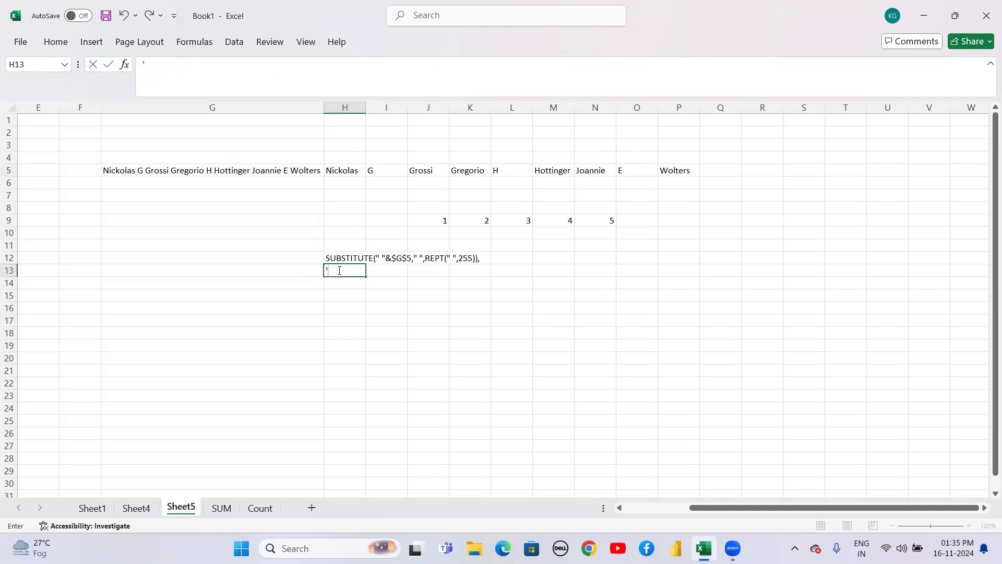
{"action": "key", "text": "ctrl+v"}
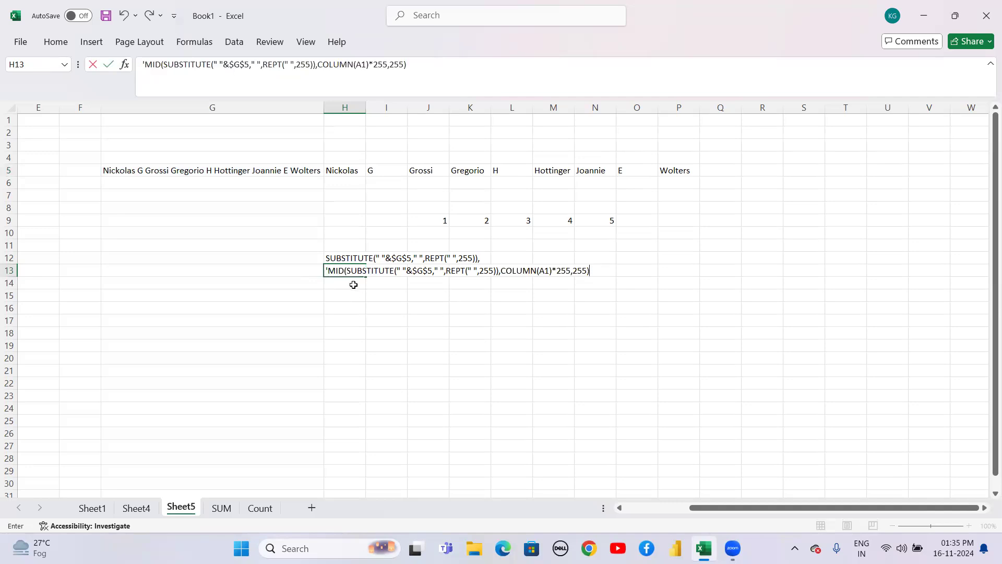
{"action": "left_click", "coordinate": [354, 284]}
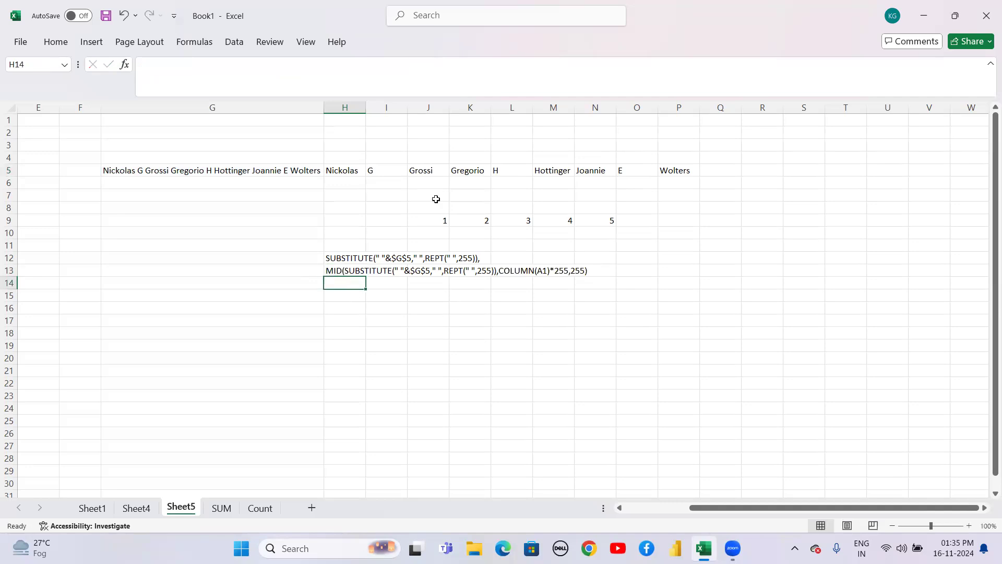
Copy the full TRIM formula from H5, without its equals sign, into H14 as apostrophe-prefixed text.
{"action": "left_click", "coordinate": [349, 171]}
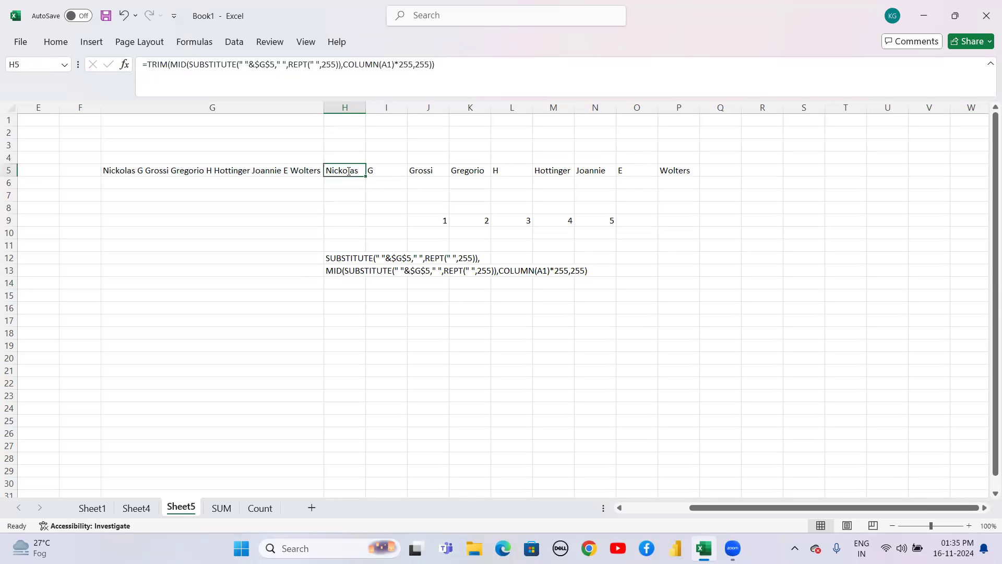
{"action": "double_click", "coordinate": [349, 171]}
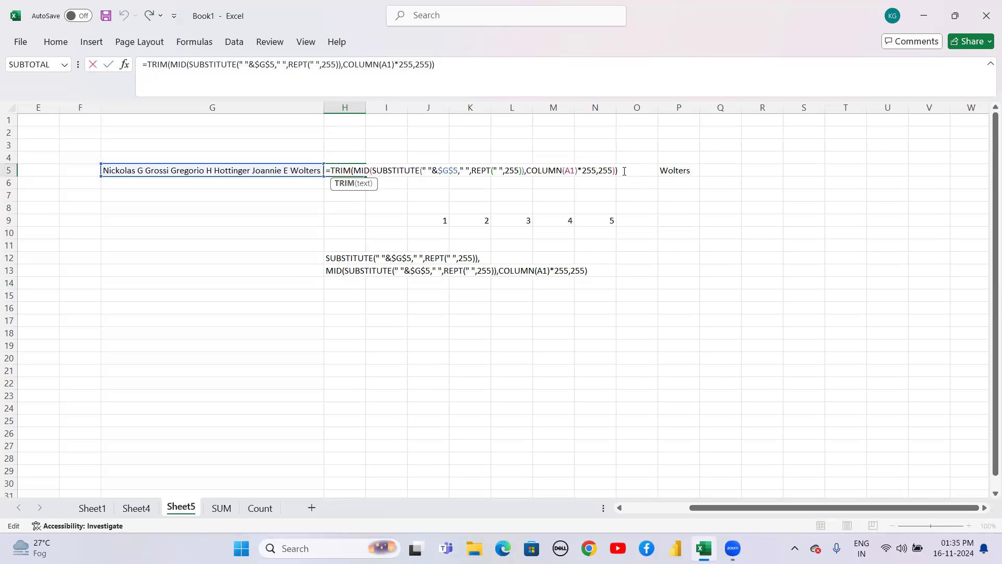
{"action": "left_click_drag", "start_coordinate": [618, 170], "coordinate": [331, 170]}
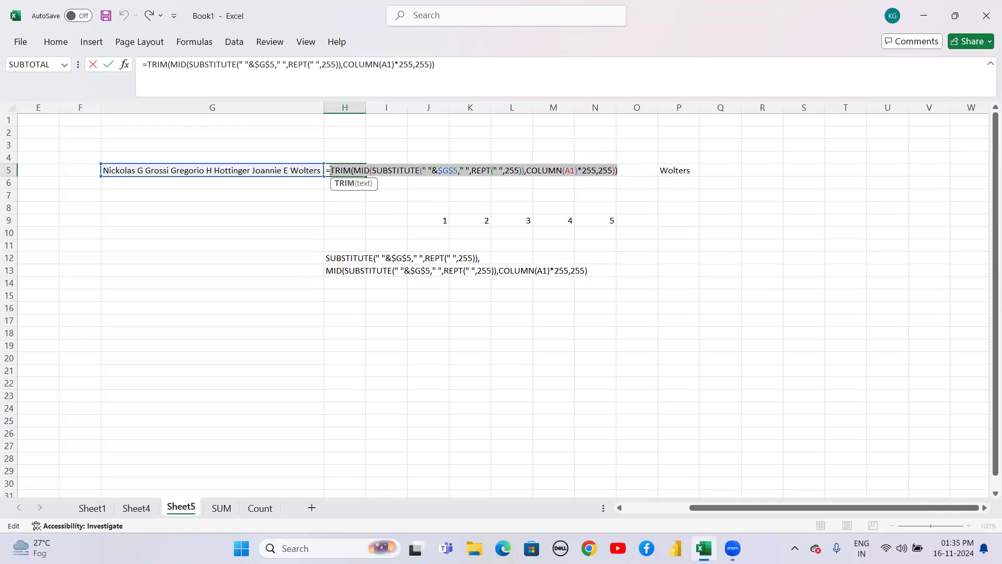
{"action": "left_click", "coordinate": [340, 281]}
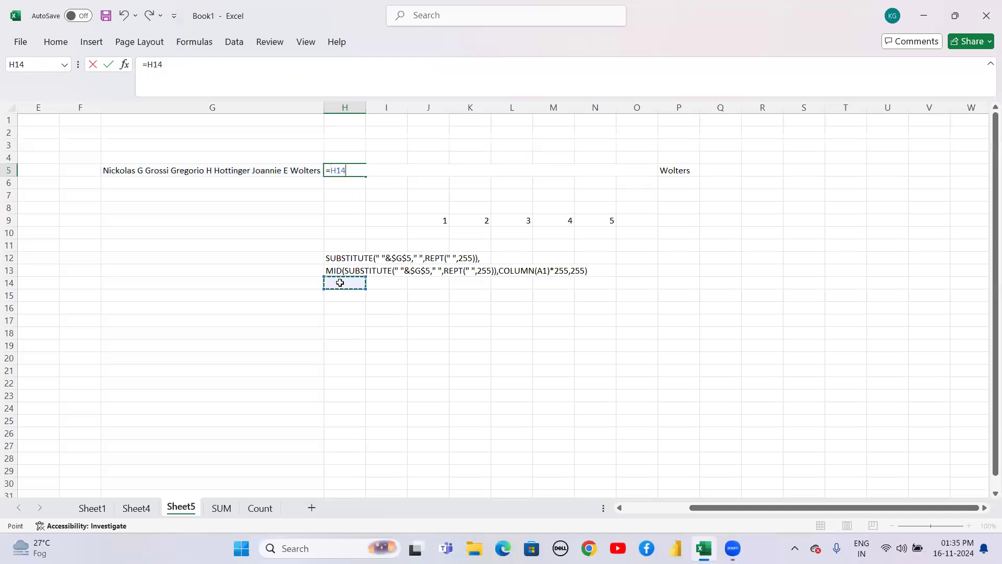
{"action": "key", "text": "Escape"}
{"action": "left_click", "coordinate": [340, 282]}
{"action": "key", "text": "BackSpace"}
{"action": "type", "text": "'"}
{"action": "key", "text": "ctrl+v"}
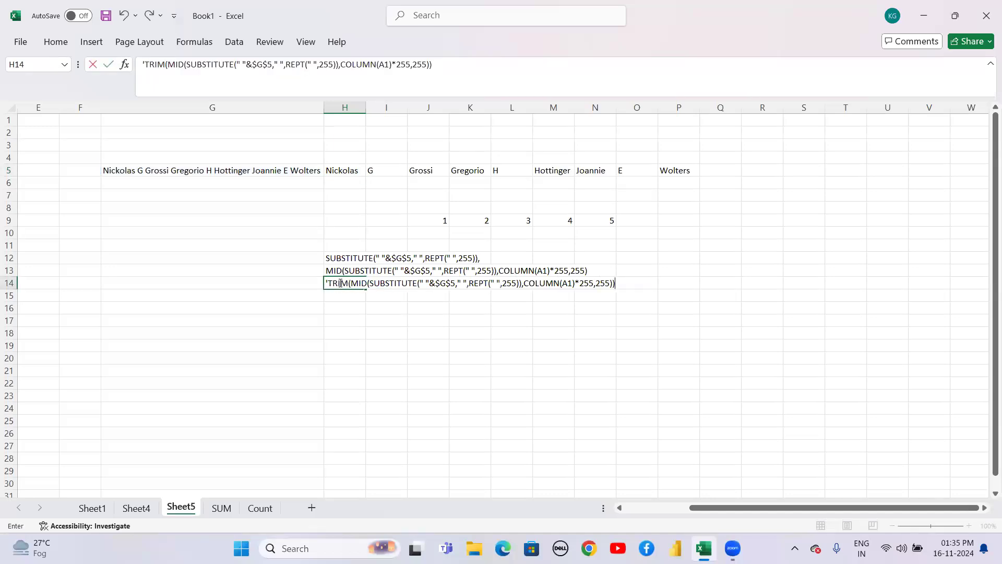
{"action": "left_click", "coordinate": [335, 322]}
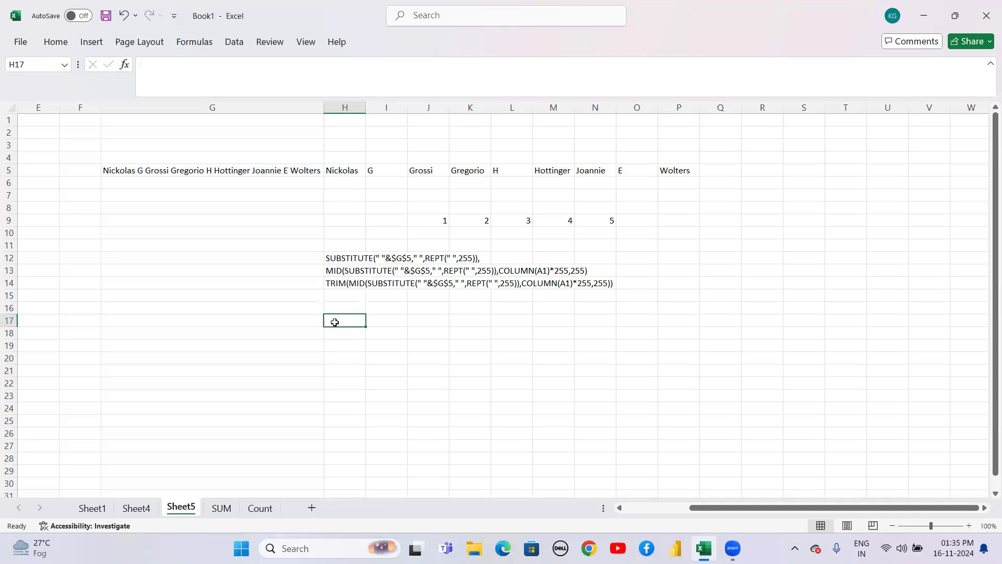
Enter the note "255 times we wants to create space between two words" in G9.
{"action": "left_click", "coordinate": [183, 194]}
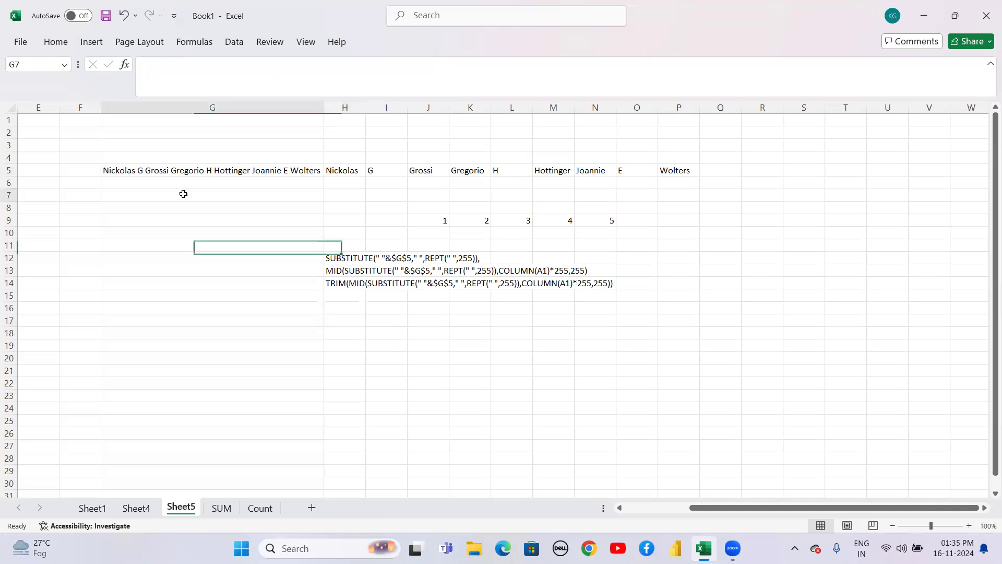
{"action": "left_click", "coordinate": [224, 218]}
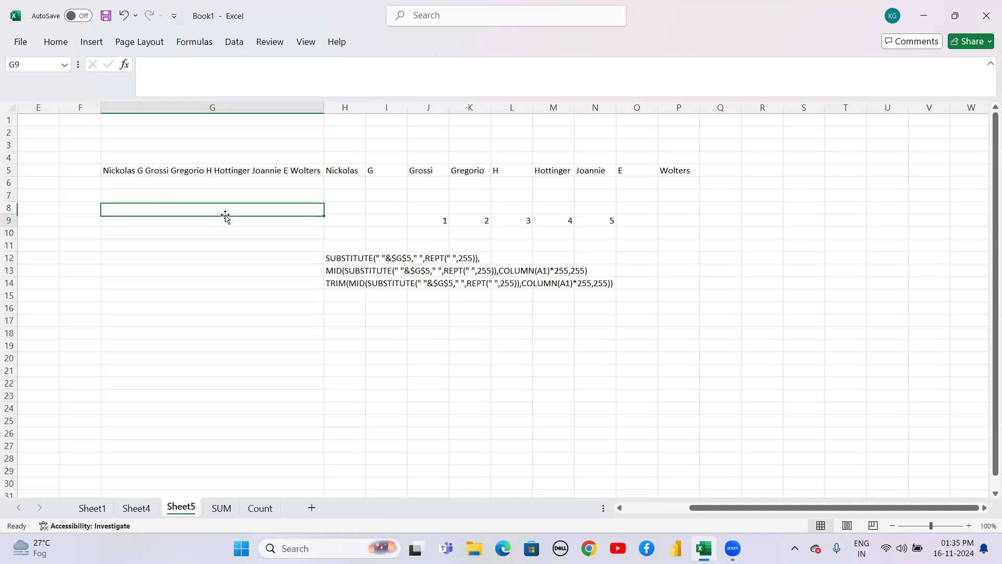
{"action": "type", "text": "255"}
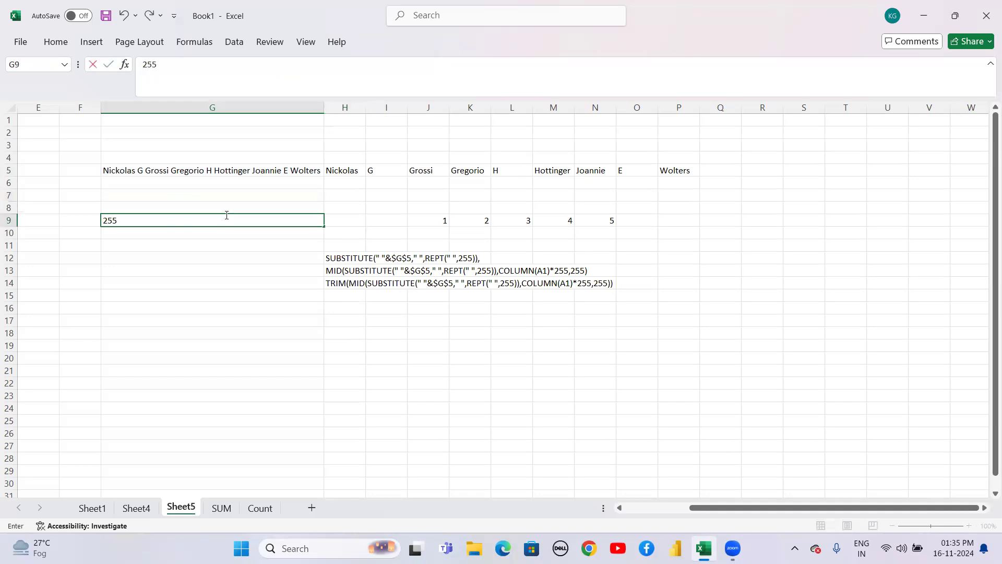
{"action": "type", "text": " times we wants to cr"}
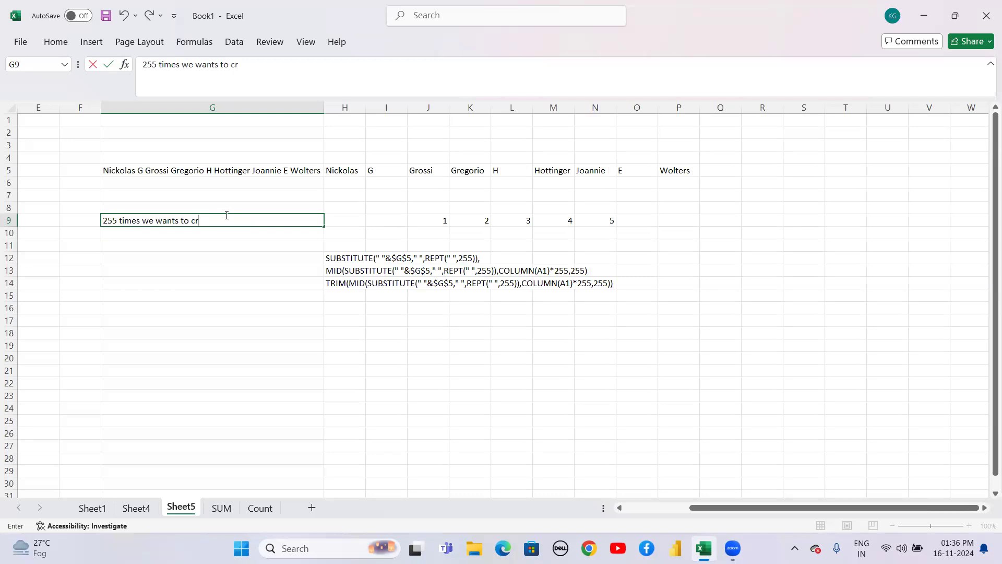
{"action": "type", "text": "eate space between"}
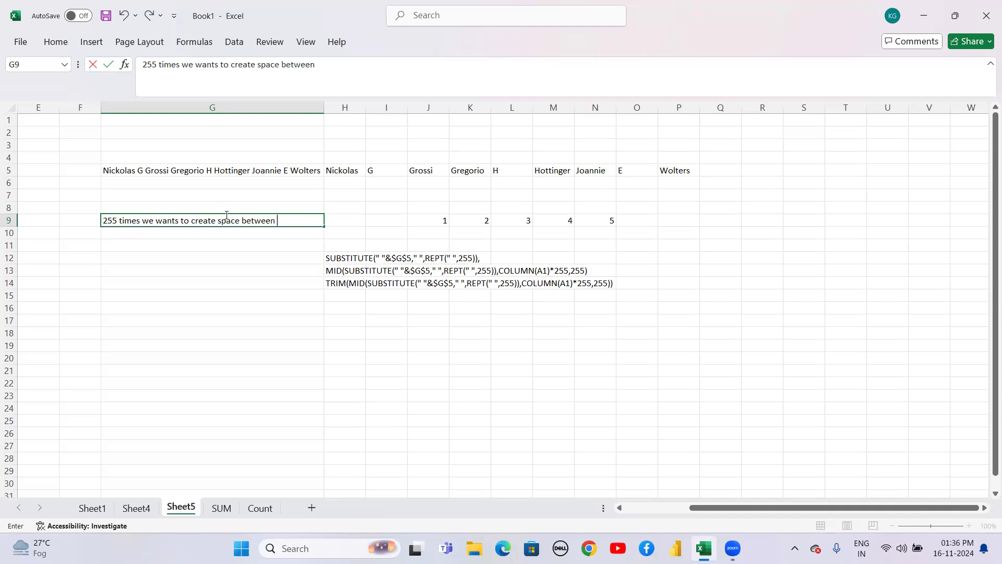
{"action": "type", "text": " two worrds"}
{"action": "key", "text": "Return"}
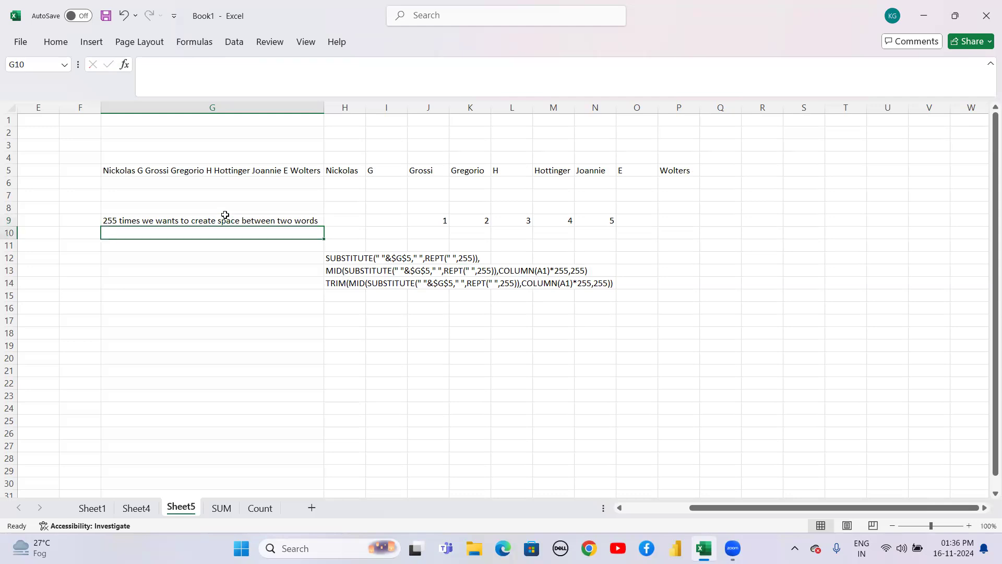
Copy the first name and the initial following it from the text in G5 into G10.
{"action": "double_click", "coordinate": [134, 172]}
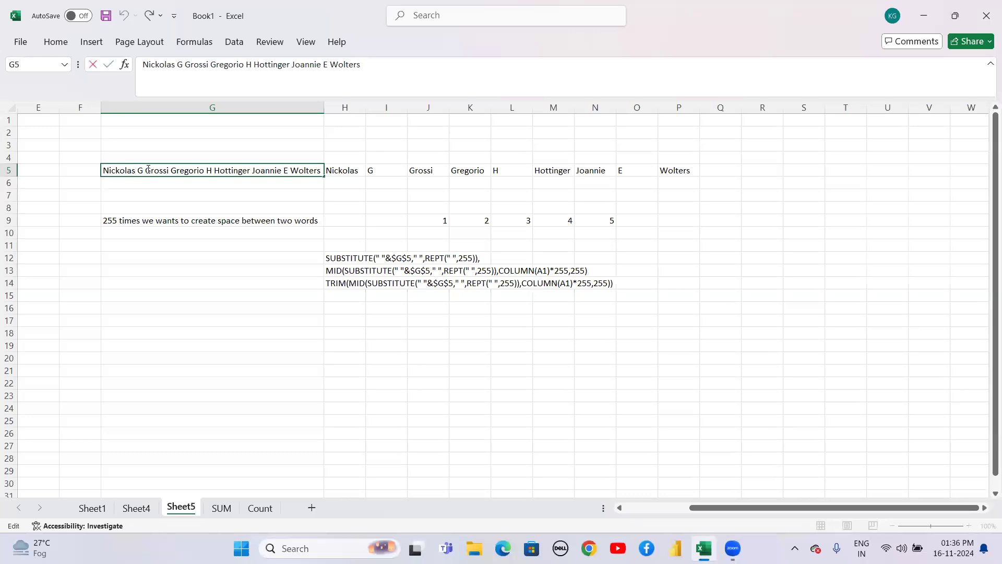
{"action": "left_click_drag", "start_coordinate": [142, 171], "coordinate": [105, 171]}
{"action": "key", "text": "ctrl+c"}
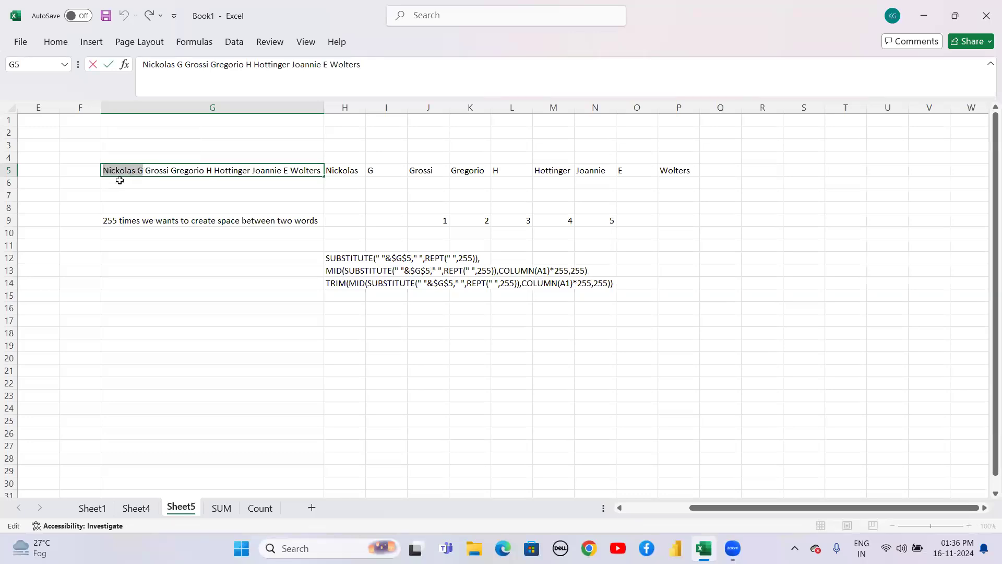
{"action": "left_click", "coordinate": [141, 235]}
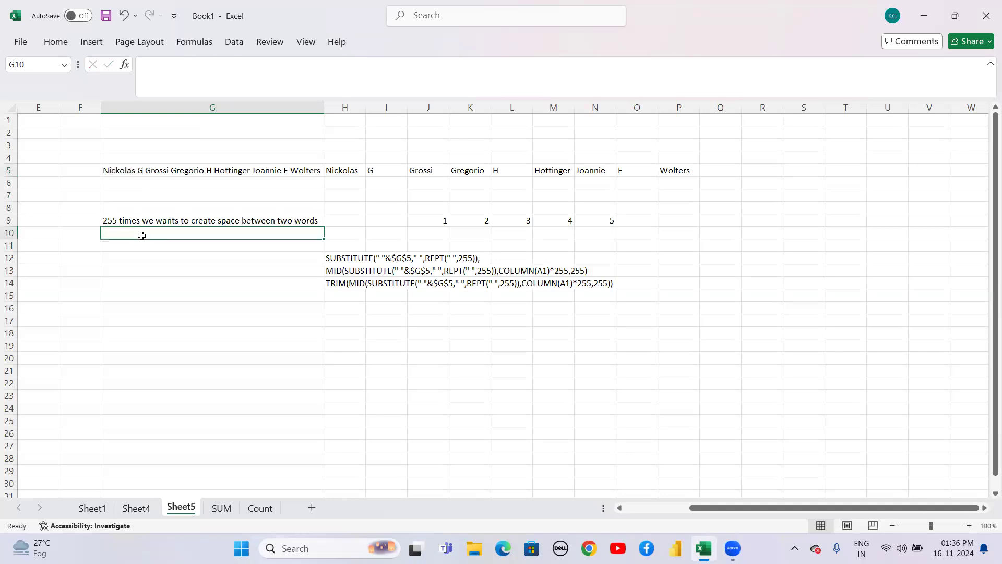
{"action": "key", "text": "ctrl+v"}
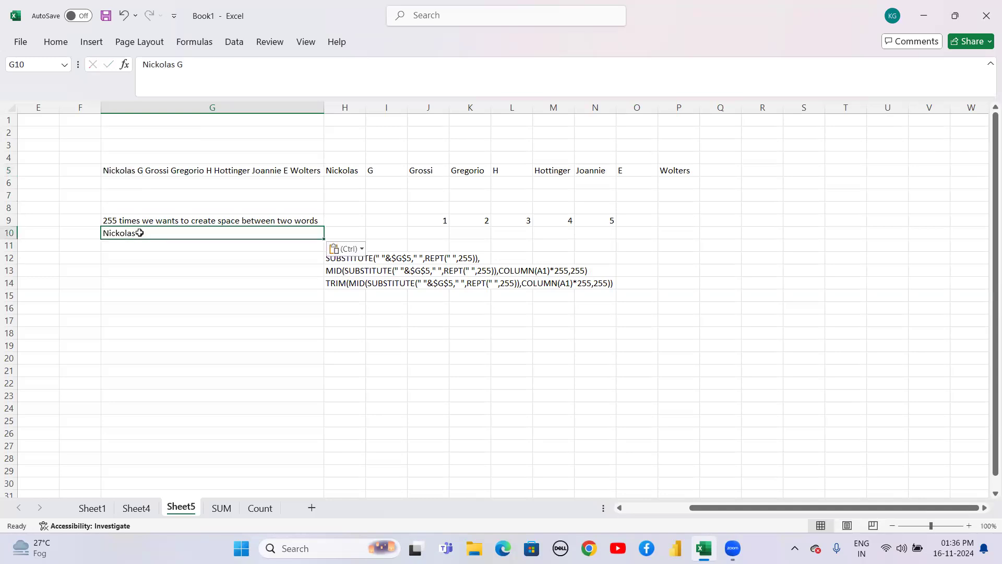
{"action": "double_click", "coordinate": [140, 232]}
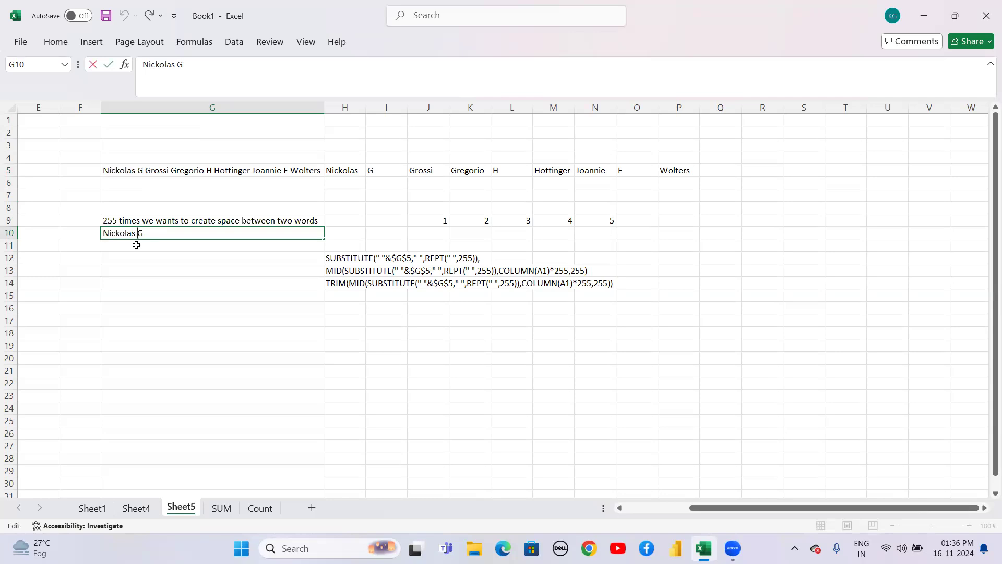
{"action": "left_click", "coordinate": [136, 246]}
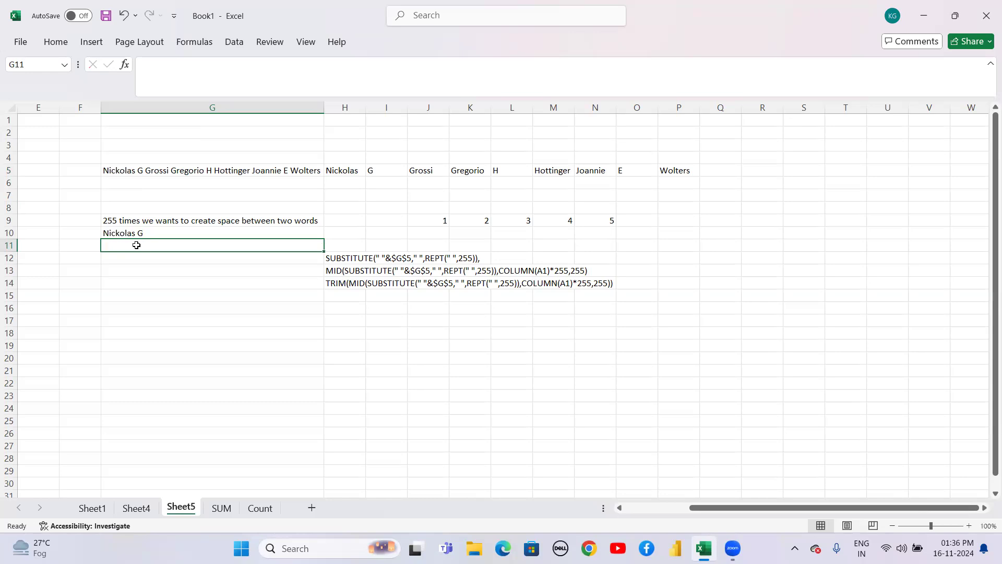
Add a leading space before the copied text in G10.
{"action": "left_click", "coordinate": [135, 234]}
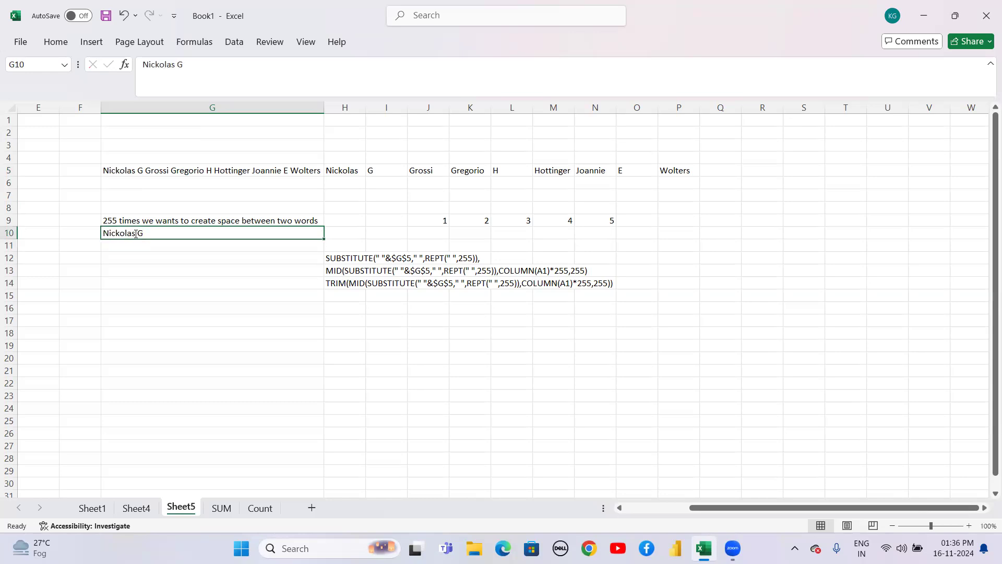
{"action": "double_click", "coordinate": [136, 233]}
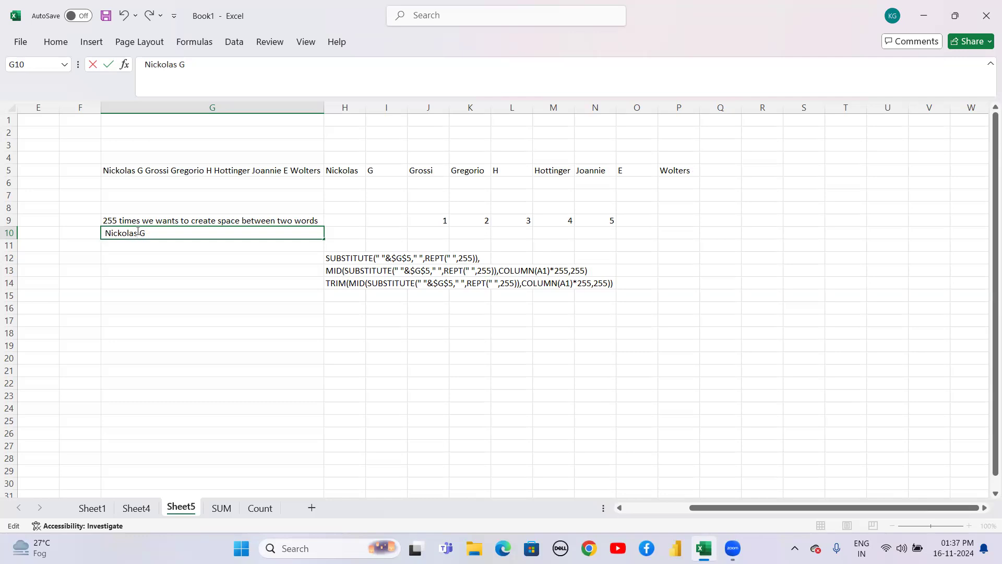
{"action": "left_click_drag", "start_coordinate": [137, 231], "coordinate": [108, 235]}
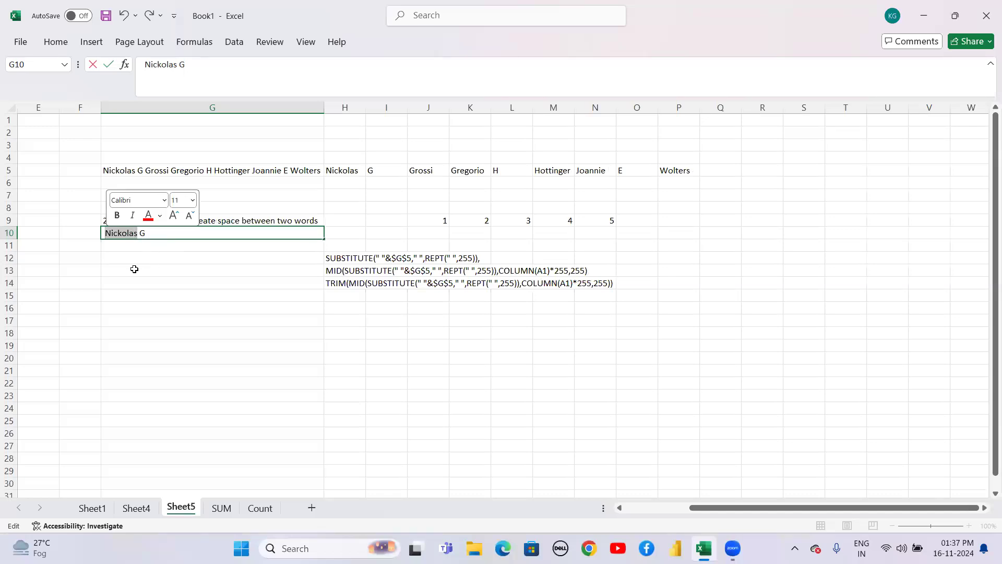
{"action": "left_click", "coordinate": [190, 299]}
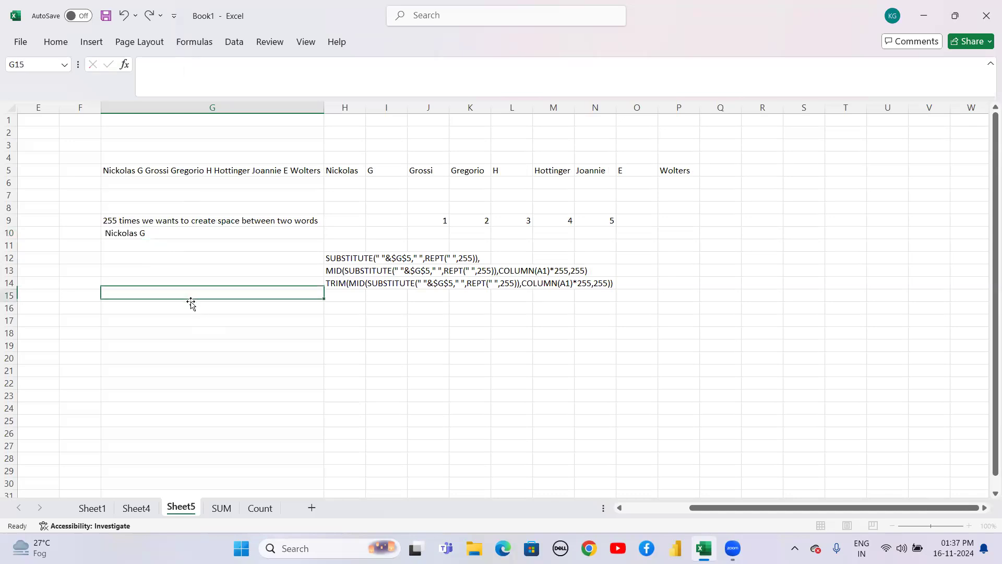
Enter the note "Trim function reduce all space to single space between words" in G16.
{"action": "left_click", "coordinate": [165, 309]}
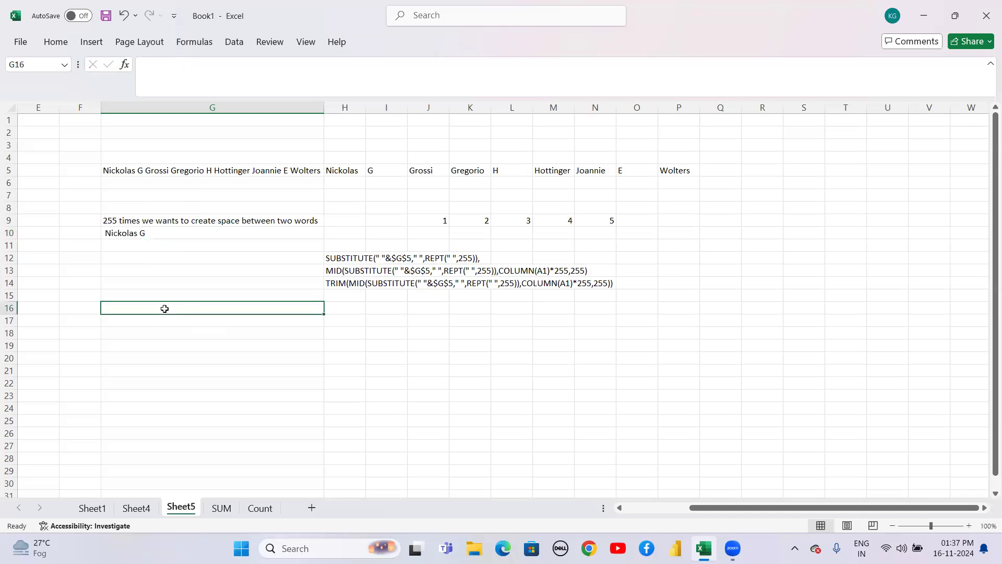
{"action": "type", "text": "Trim"}
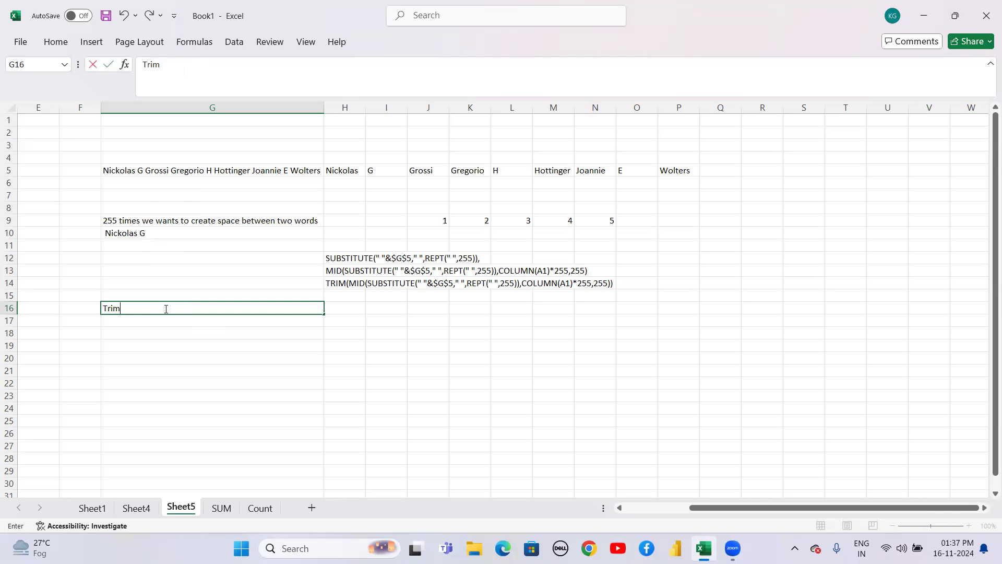
{"action": "type", "text": " function reduce all spac"}
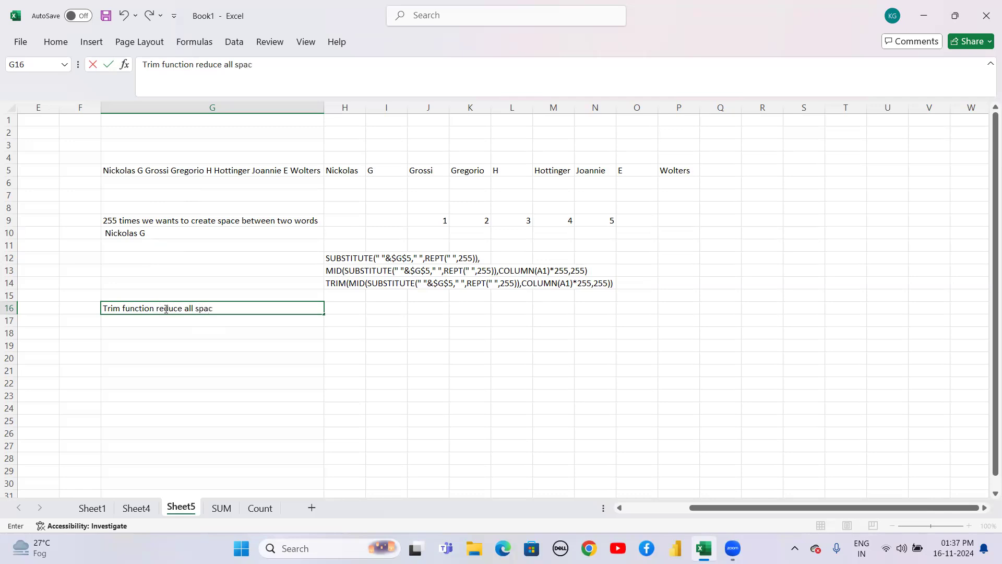
{"action": "type", "text": "e to single space betwe"}
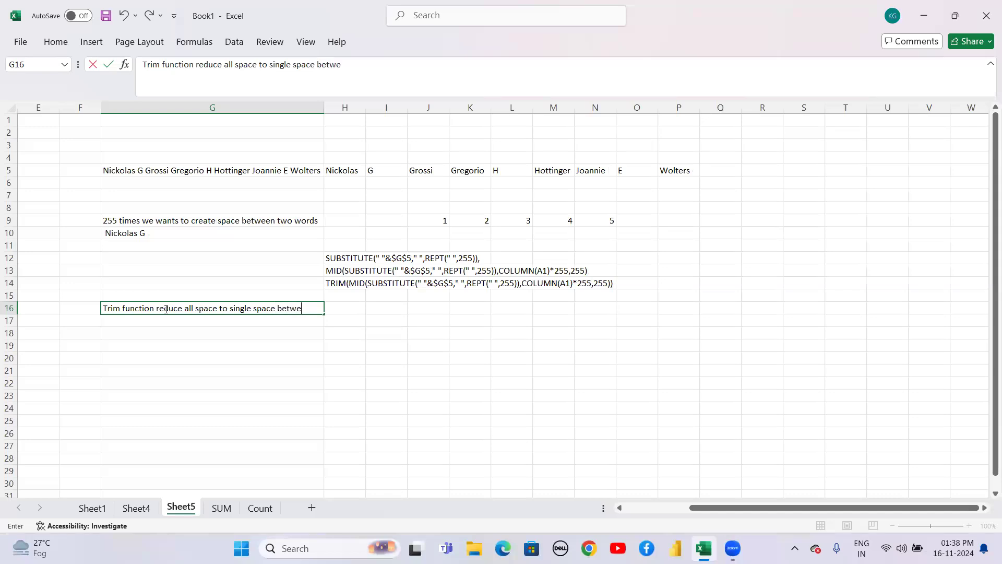
{"action": "type", "text": "en words"}
{"action": "key", "text": "Return"}
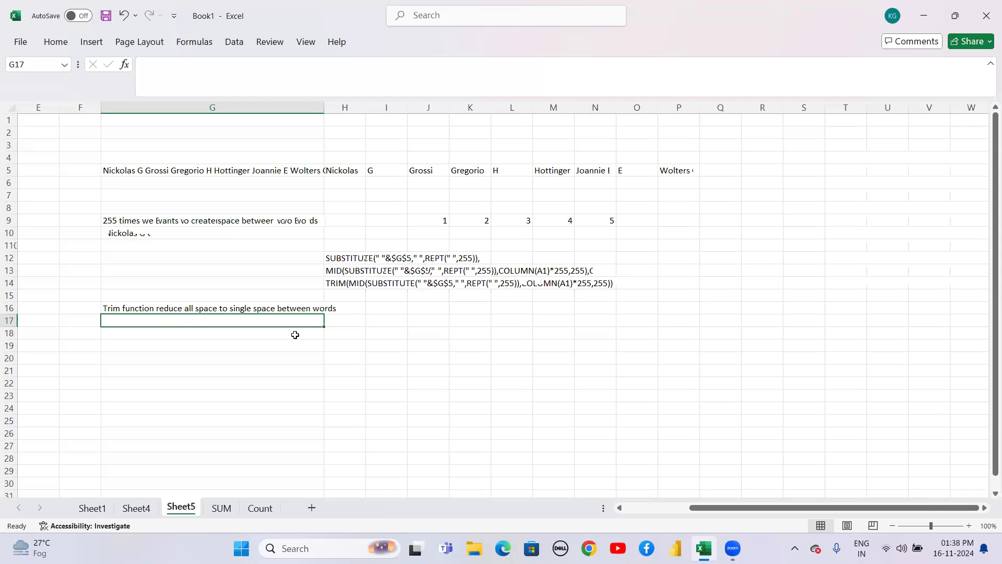
{"action": "left_click", "coordinate": [328, 324]}
{"action": "left_click", "coordinate": [241, 323]}
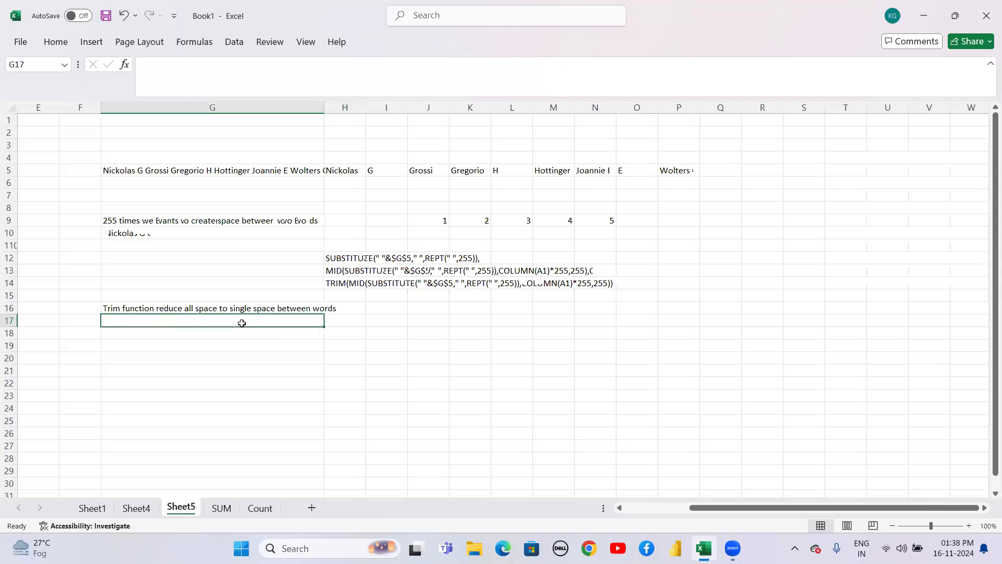